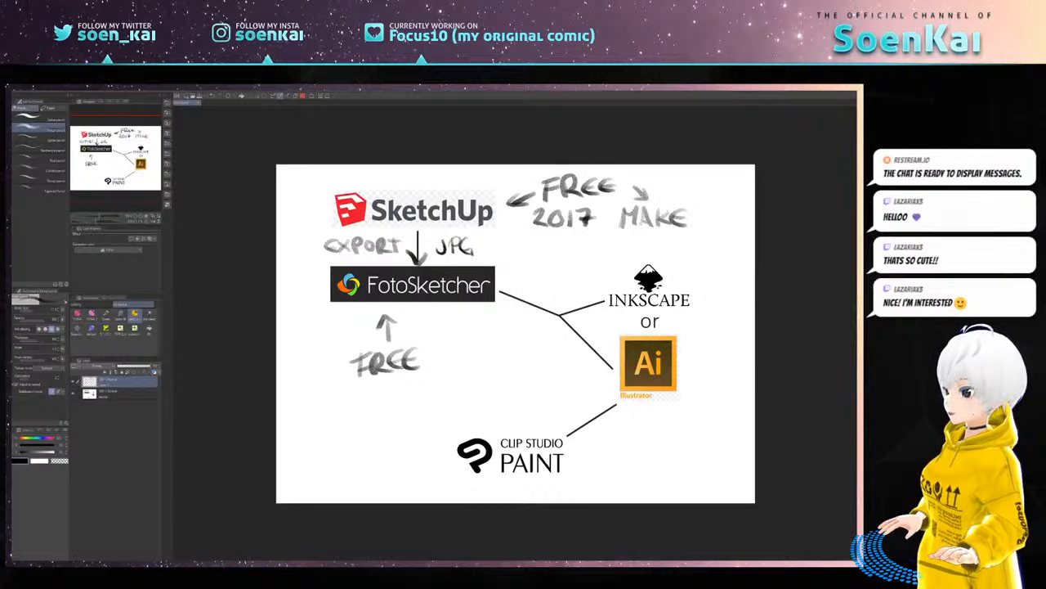
# - Handwrite "/PNG" after the JPG export note and "SAVING JPG" beneath the FotoSketcher logo
pyautogui.moveTo(492, 240); pyautogui.dragTo(507, 256)
pyautogui.moveTo(508, 241); pyautogui.dragTo(534, 245)
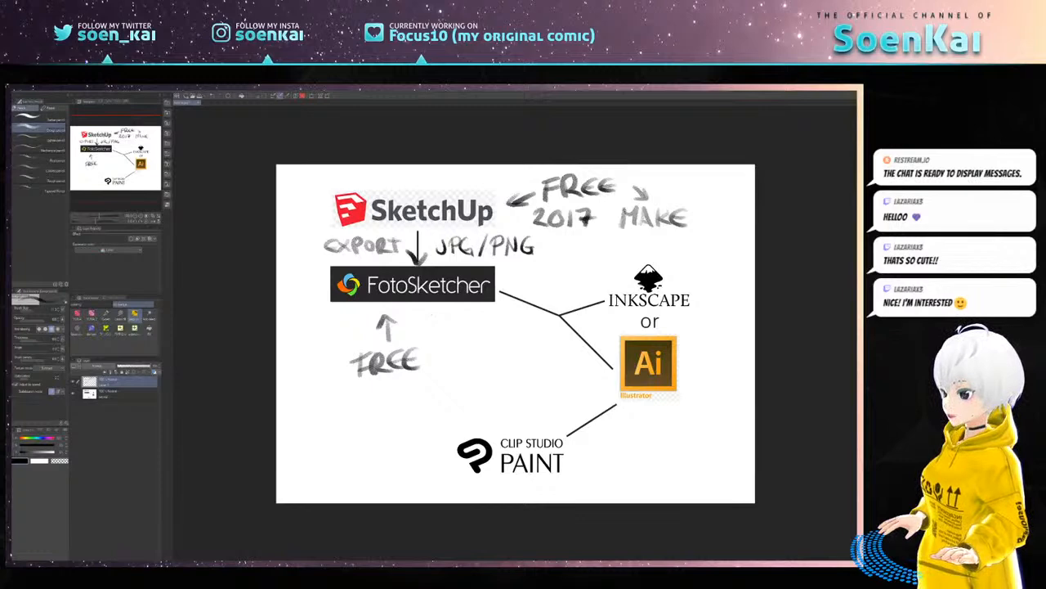
pyautogui.moveTo(432, 313)
pyautogui.mouseDown()
pyautogui.moveTo(420, 323)
pyautogui.moveTo(442, 312)
pyautogui.mouseUp()
pyautogui.moveTo(441, 313); pyautogui.dragTo(452, 323)
pyautogui.moveTo(452, 323); pyautogui.dragTo(456, 312)
pyautogui.moveTo(460, 314)
pyautogui.mouseDown()
pyautogui.moveTo(460, 324)
pyautogui.moveTo(469, 311)
pyautogui.moveTo(455, 322)
pyautogui.moveTo(480, 319)
pyautogui.moveTo(442, 350)
pyautogui.moveTo(459, 341)
pyautogui.mouseUp()
pyautogui.moveTo(481, 335); pyautogui.dragTo(482, 354)
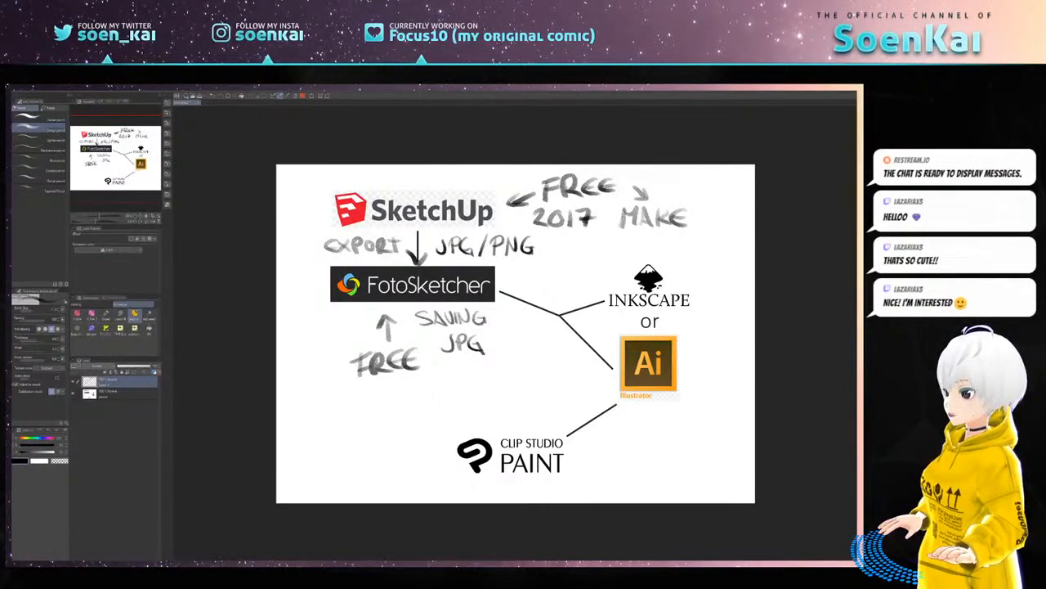
# - Mark up the diagram with an underline beneath the JPG export note, an arrowhead at the line junction, and underlines below the Illustrator logo
pyautogui.moveTo(442, 260); pyautogui.dragTo(471, 258)
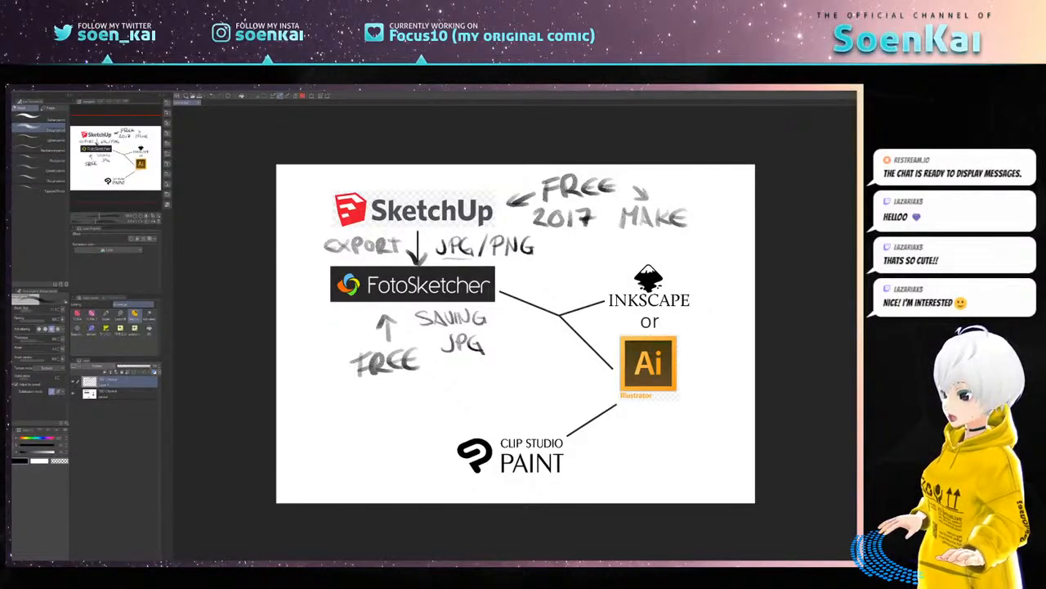
pyautogui.moveTo(553, 310)
pyautogui.mouseDown()
pyautogui.moveTo(561, 318)
pyautogui.moveTo(547, 322)
pyautogui.mouseUp()
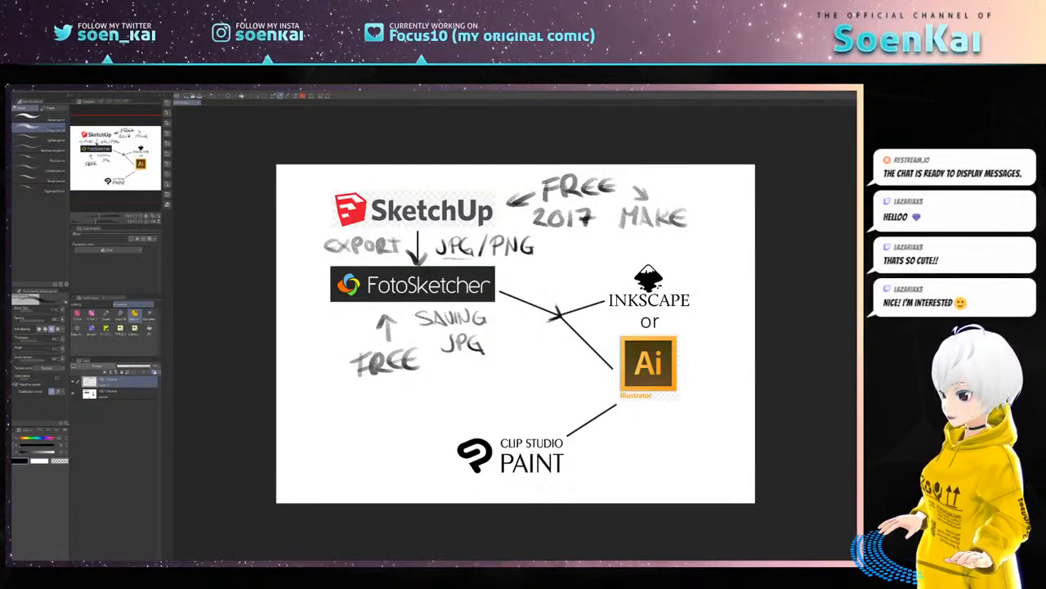
pyautogui.moveTo(624, 402)
pyautogui.mouseDown()
pyautogui.moveTo(677, 403)
pyautogui.moveTo(622, 411)
pyautogui.mouseUp()
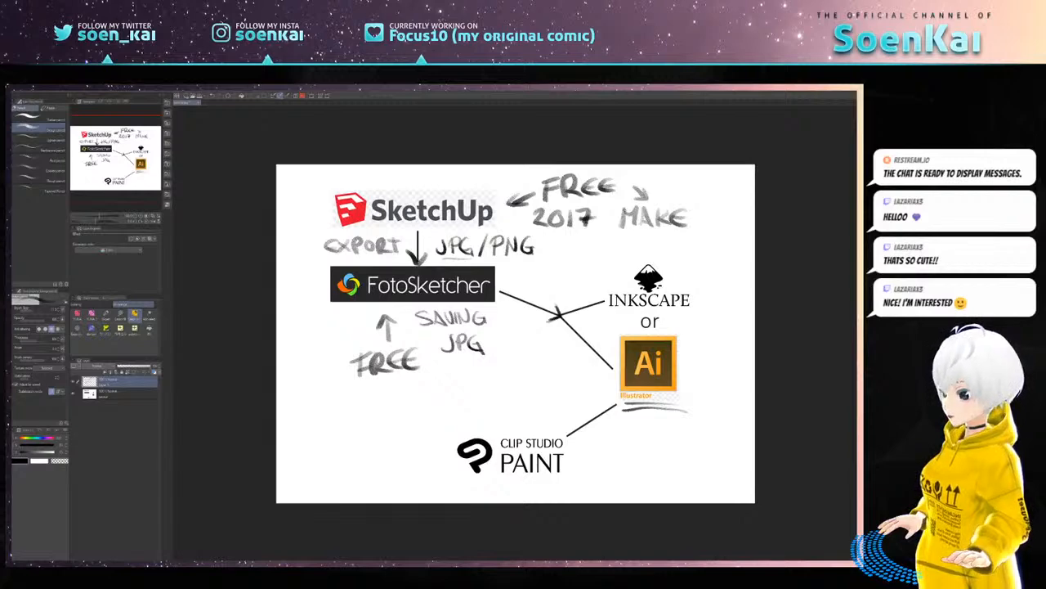
# - Handwrite "FREE" beside the Inkscape logo
pyautogui.moveTo(713, 286)
pyautogui.mouseDown()
pyautogui.moveTo(706, 311)
pyautogui.moveTo(729, 279)
pyautogui.mouseUp()
pyautogui.moveTo(708, 299); pyautogui.dragTo(719, 298)
pyautogui.moveTo(726, 282)
pyautogui.mouseDown()
pyautogui.moveTo(722, 309)
pyautogui.moveTo(735, 310)
pyautogui.mouseUp()
pyautogui.moveTo(734, 299)
pyautogui.mouseDown()
pyautogui.moveTo(754, 290)
pyautogui.moveTo(741, 309)
pyautogui.mouseUp()
pyautogui.moveTo(736, 298); pyautogui.dragTo(755, 296)
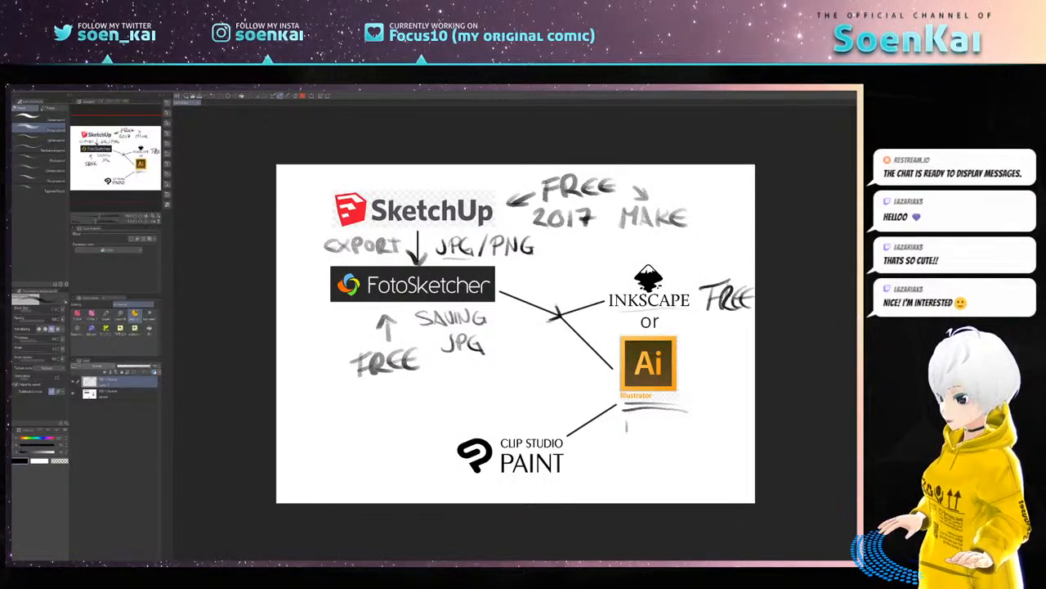
# - Handwrite "SAVE .TIF" below the Illustrator logo, undoing the initial "TIFF" lettering
pyautogui.moveTo(630, 419)
pyautogui.mouseDown()
pyautogui.moveTo(621, 432)
pyautogui.moveTo(651, 431)
pyautogui.moveTo(664, 415)
pyautogui.moveTo(694, 433)
pyautogui.mouseUp()
pyautogui.moveTo(683, 419)
pyautogui.mouseDown()
pyautogui.moveTo(708, 417)
pyautogui.moveTo(712, 430)
pyautogui.mouseUp()
pyautogui.moveTo(709, 415); pyautogui.dragTo(726, 424)
pyautogui.moveTo(726, 414)
pyautogui.mouseDown()
pyautogui.moveTo(727, 432)
pyautogui.moveTo(741, 422)
pyautogui.mouseUp()
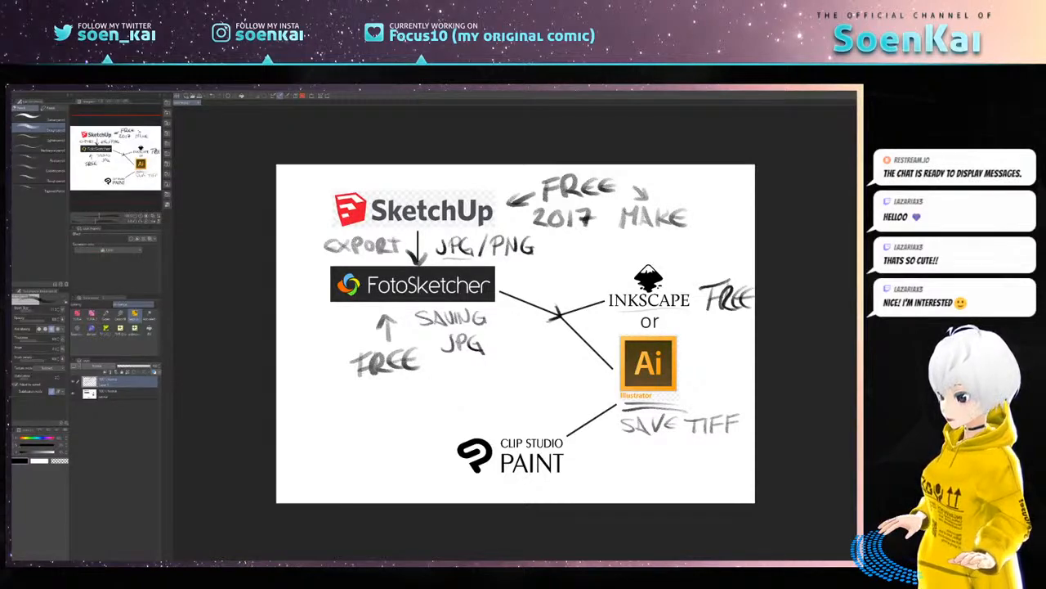
pyautogui.hotkey('ctrl', 'z')
pyautogui.hotkey('ctrl', 'z')
pyautogui.hotkey('ctrl', 'z')
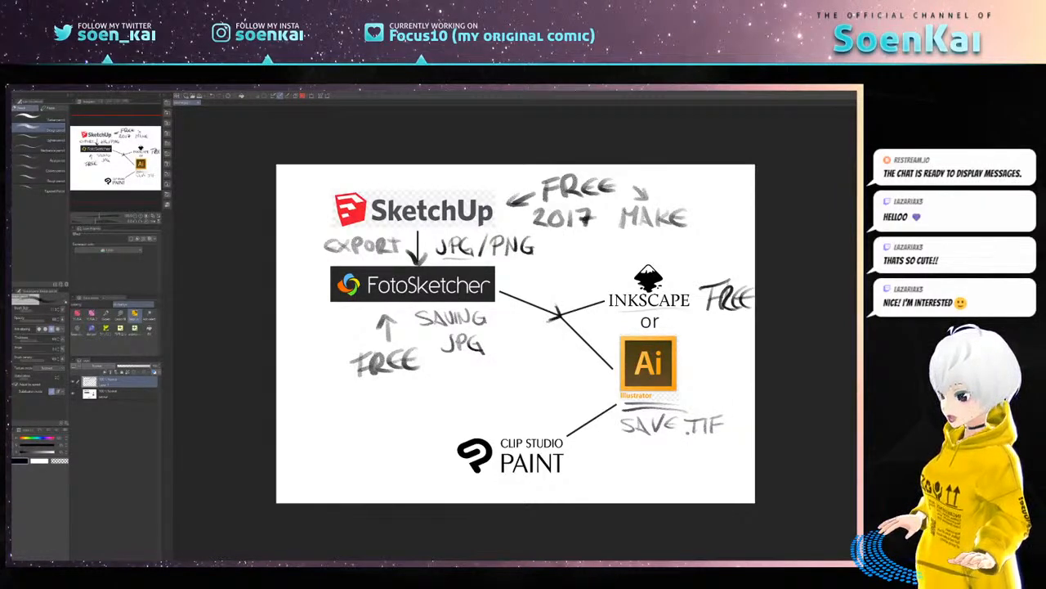
# - Handwrite ".EPS" beneath the .TIF note and cross it out with two diagonal strokes
pyautogui.moveTo(695, 449); pyautogui.dragTo(697, 463)
pyautogui.moveTo(681, 456); pyautogui.dragTo(708, 462)
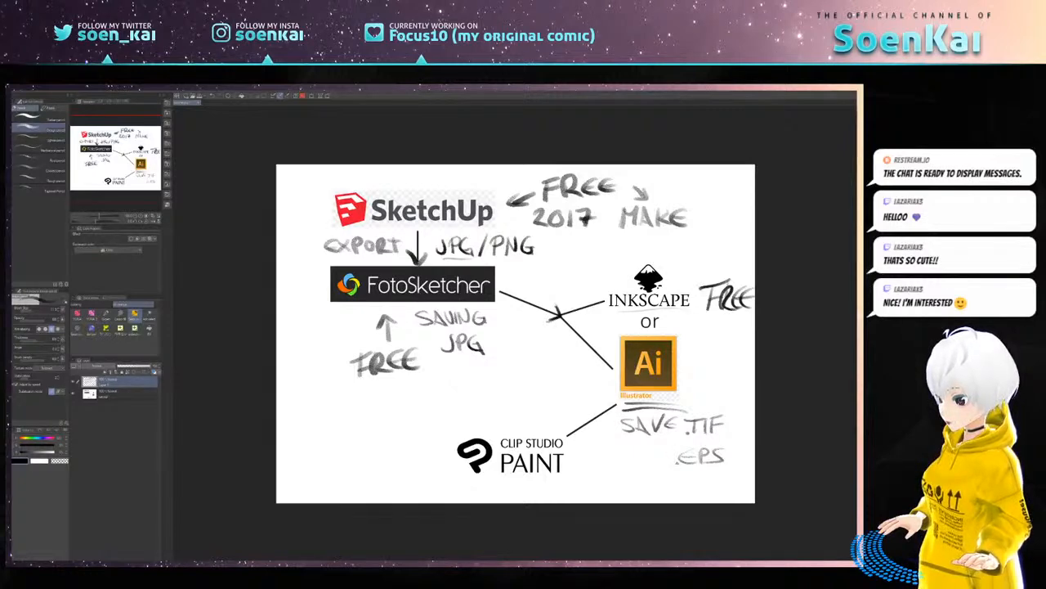
pyautogui.moveTo(677, 467); pyautogui.dragTo(731, 439)
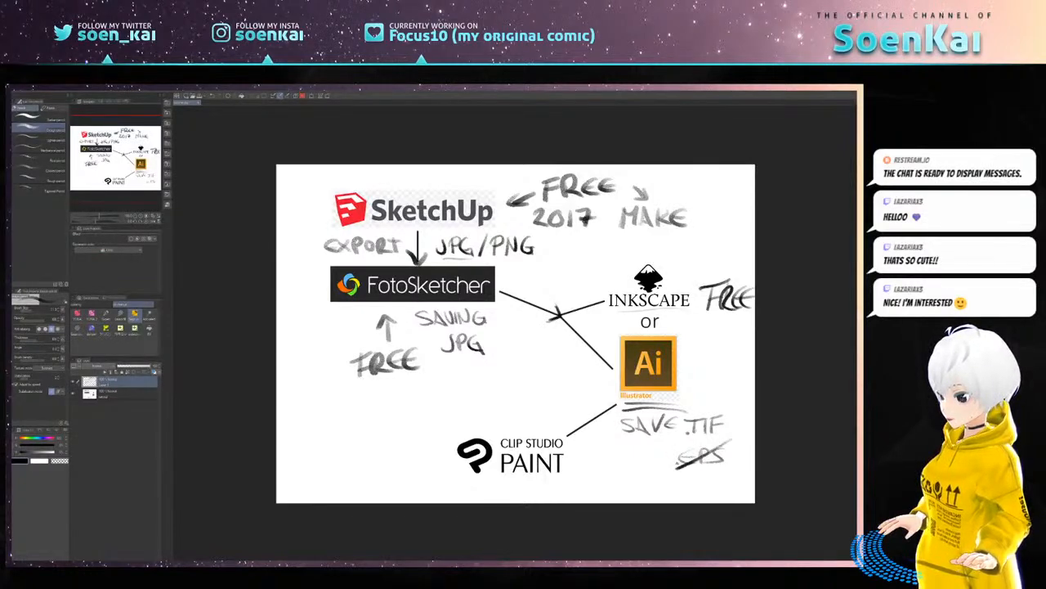
pyautogui.moveTo(663, 437); pyautogui.dragTo(738, 463)
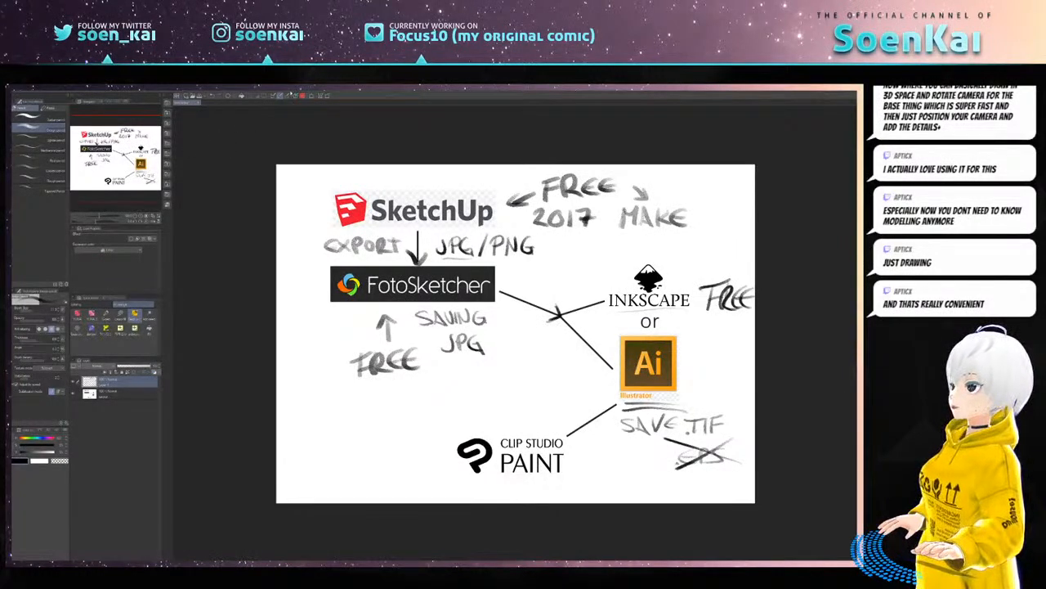
# - Switch to SketchUp, dismiss the new-version notice, and turn the empty model to an angled 3D view
pyautogui.hotkey('alt', 'Tab')
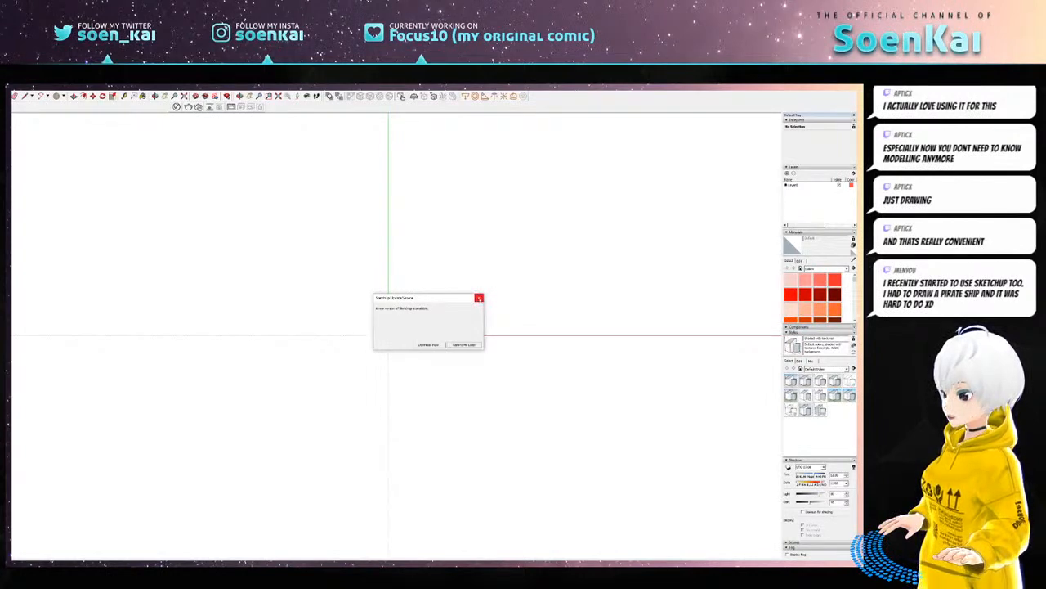
pyautogui.click(479, 297)
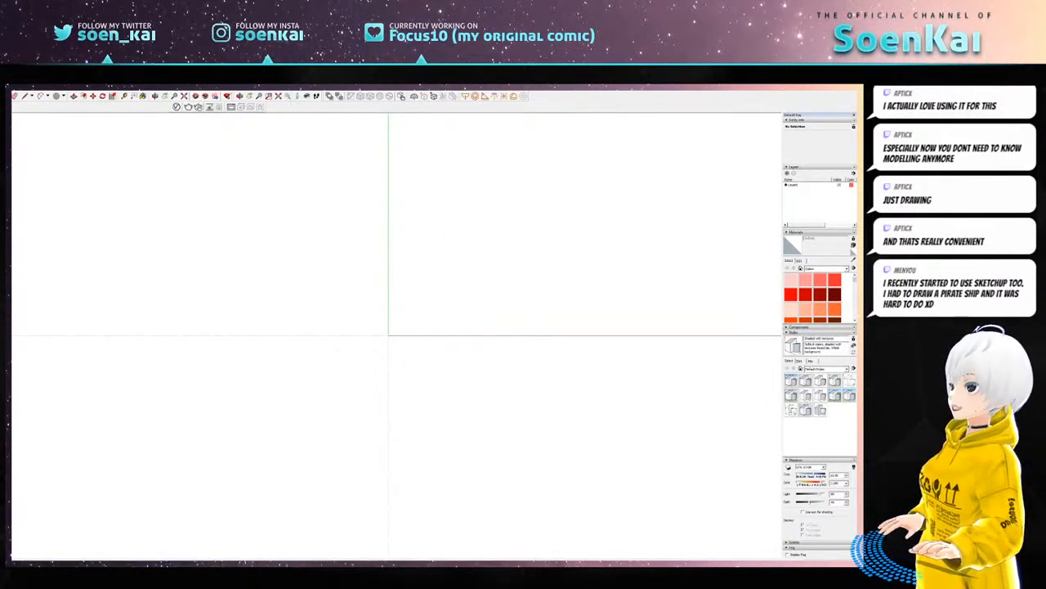
pyautogui.click(240, 96)
pyautogui.moveTo(183, 232); pyautogui.dragTo(343, 270)
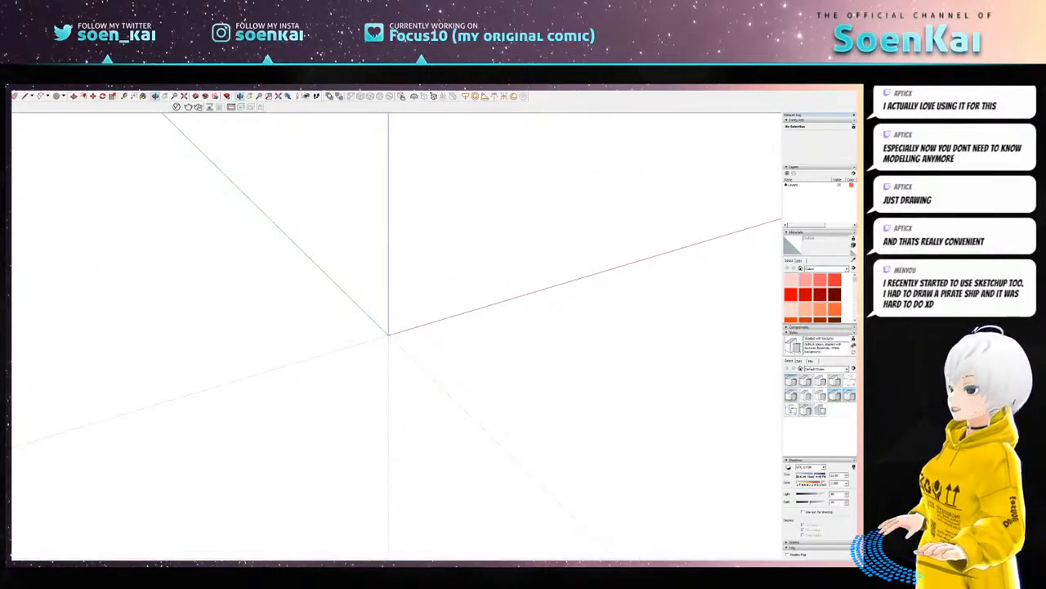
pyautogui.click(250, 95)
pyautogui.moveTo(373, 216); pyautogui.dragTo(429, 300)
pyautogui.click(241, 95)
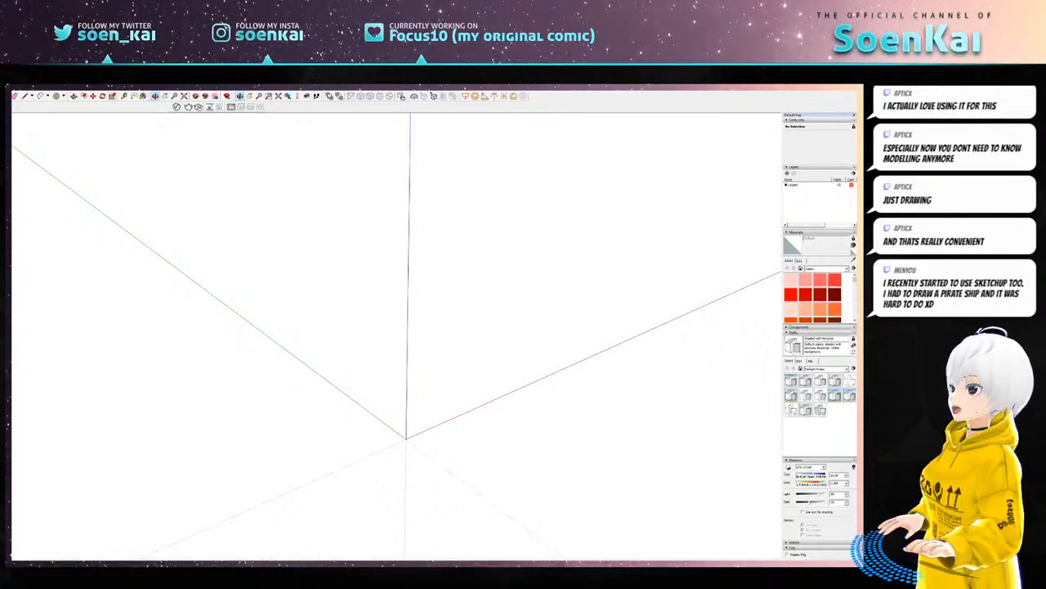
pyautogui.click(92, 89)
pyautogui.moveTo(109, 95)
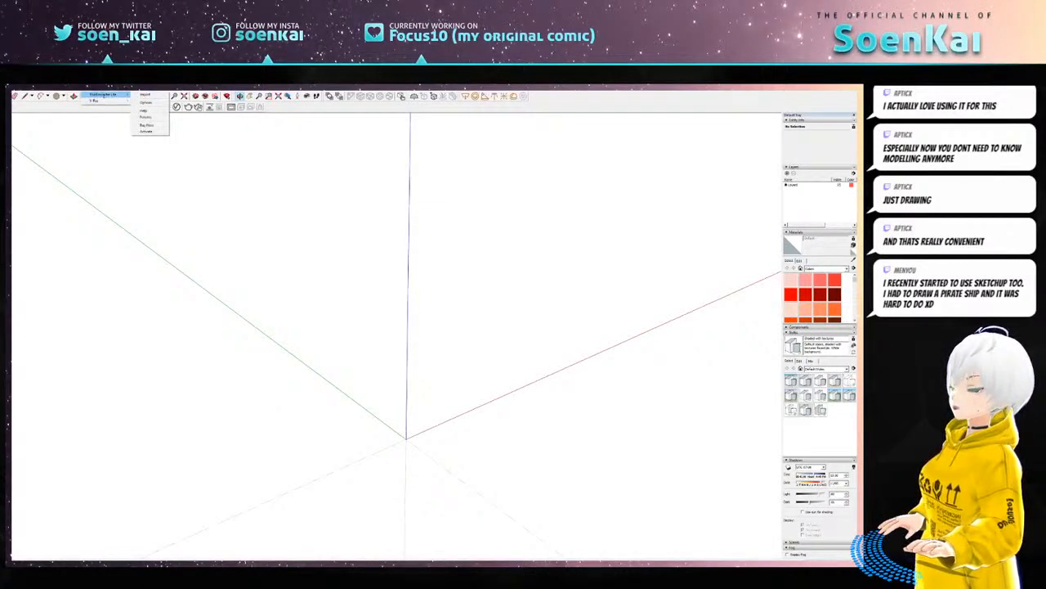
pyautogui.click(145, 94)
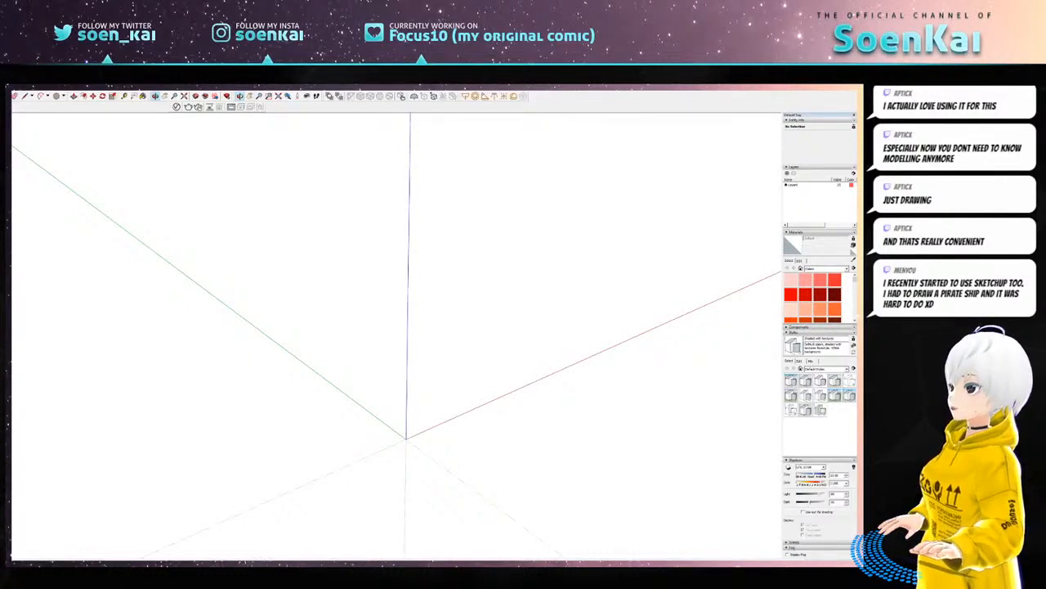
# - Draw a rectangle on the ground plane with one corner at the origin
pyautogui.moveTo(303, 358); pyautogui.dragTo(448, 297)
pyautogui.click(250, 96)
pyautogui.moveTo(465, 389)
pyautogui.mouseDown()
pyautogui.moveTo(446, 345)
pyautogui.moveTo(548, 311)
pyautogui.moveTo(514, 366)
pyautogui.moveTo(460, 330)
pyautogui.moveTo(452, 355)
pyautogui.moveTo(467, 408)
pyautogui.mouseUp()
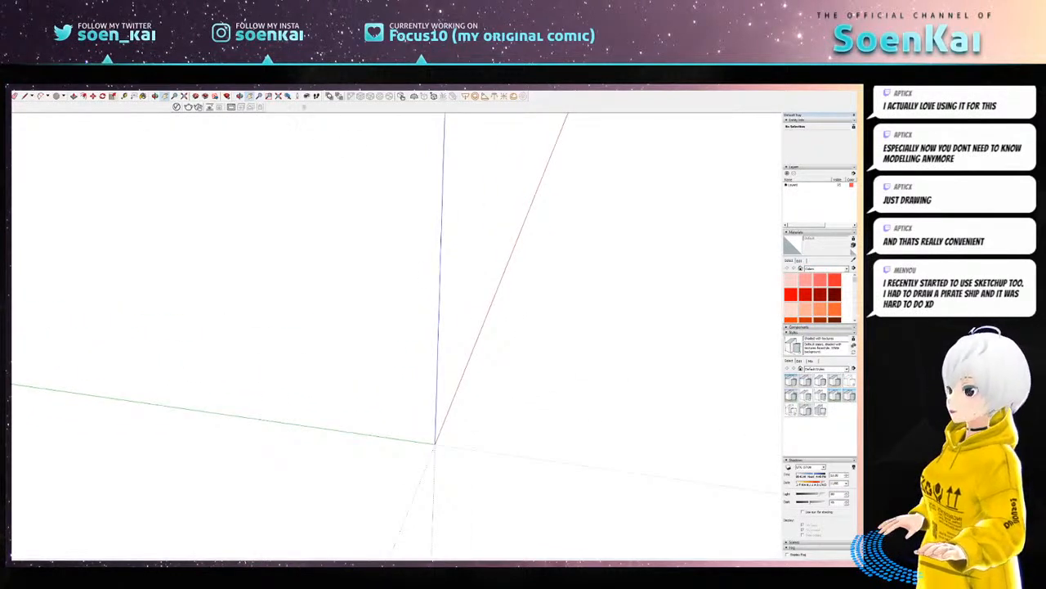
pyautogui.click(250, 97)
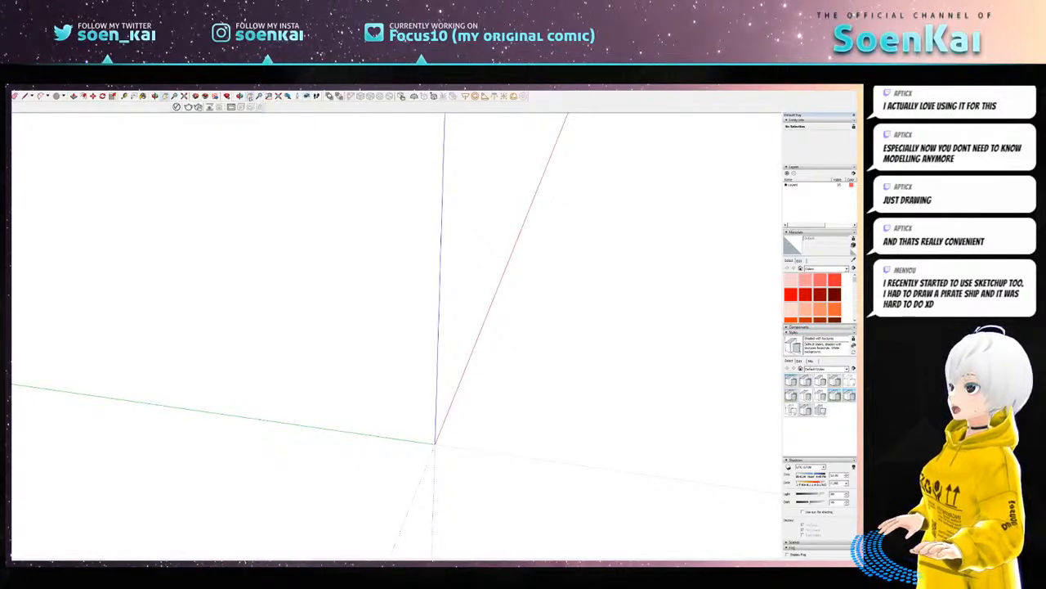
pyautogui.moveTo(414, 430)
pyautogui.mouseDown()
pyautogui.moveTo(430, 414)
pyautogui.moveTo(405, 415)
pyautogui.mouseUp()
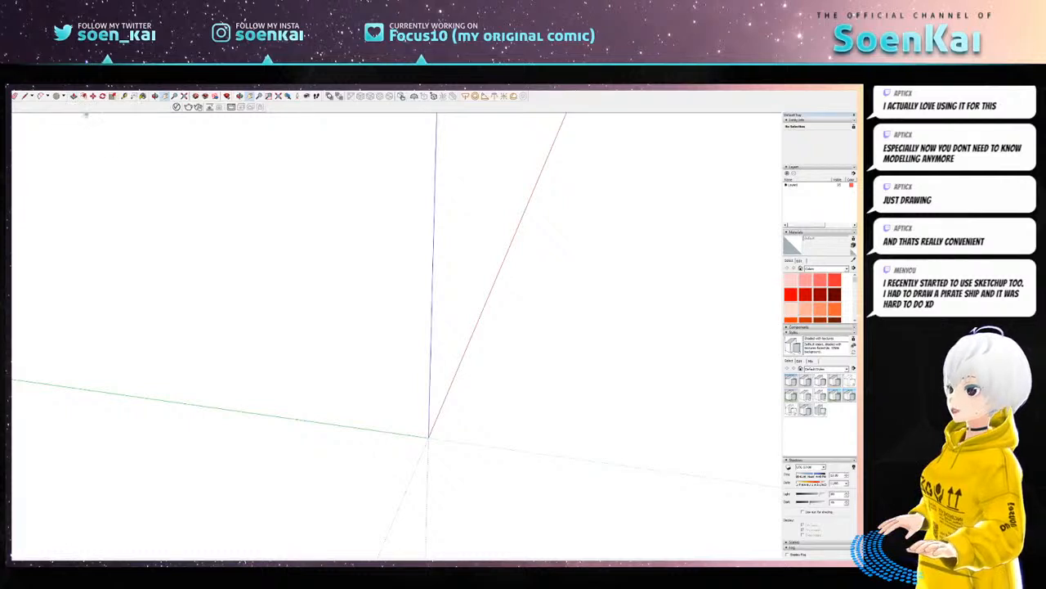
pyautogui.click(65, 97)
pyautogui.click(69, 105)
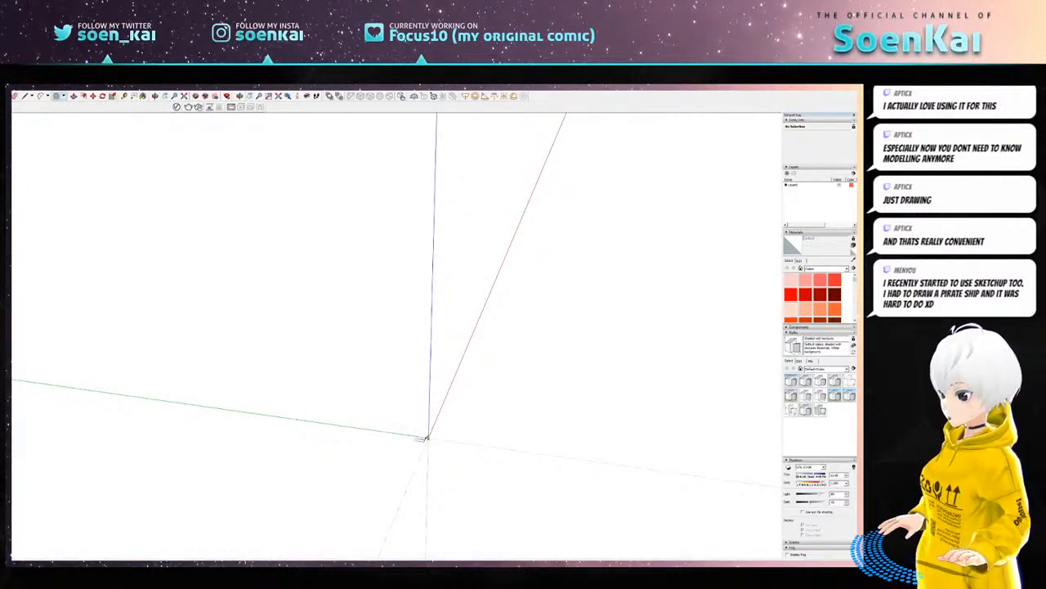
pyautogui.click(427, 437)
pyautogui.click(607, 385)
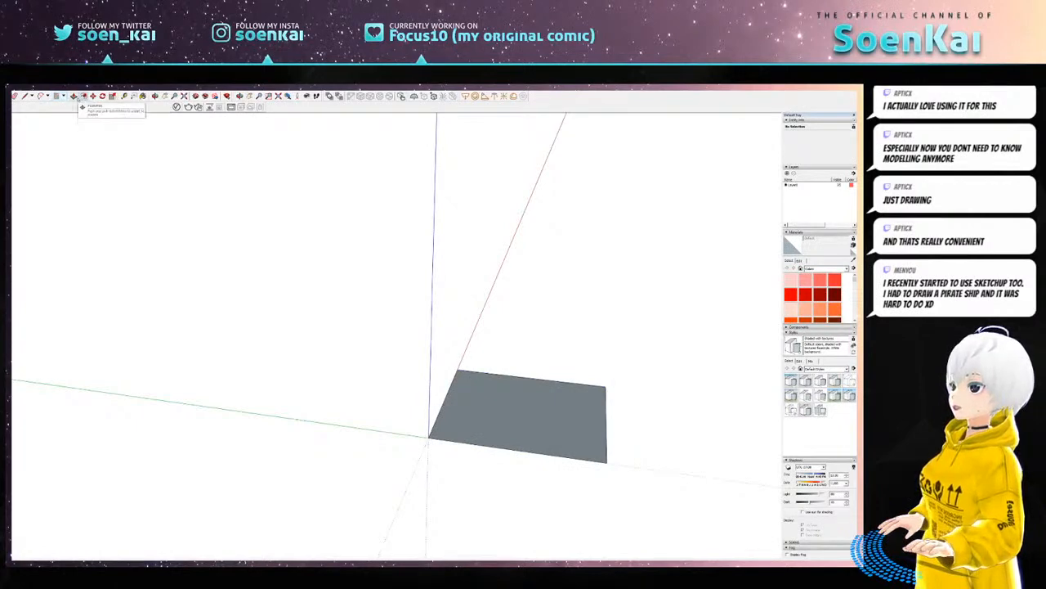
# - Raise the rectangle's face into a low box with Push/Pull
pyautogui.click(73, 96)
pyautogui.click(591, 426)
pyautogui.click(574, 395)
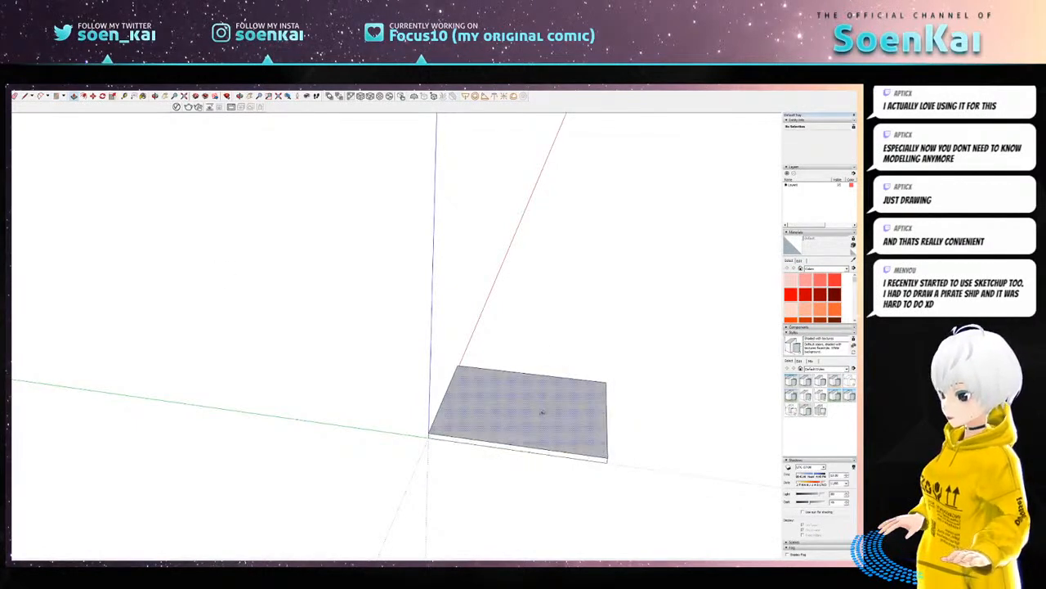
pyautogui.click(542, 412)
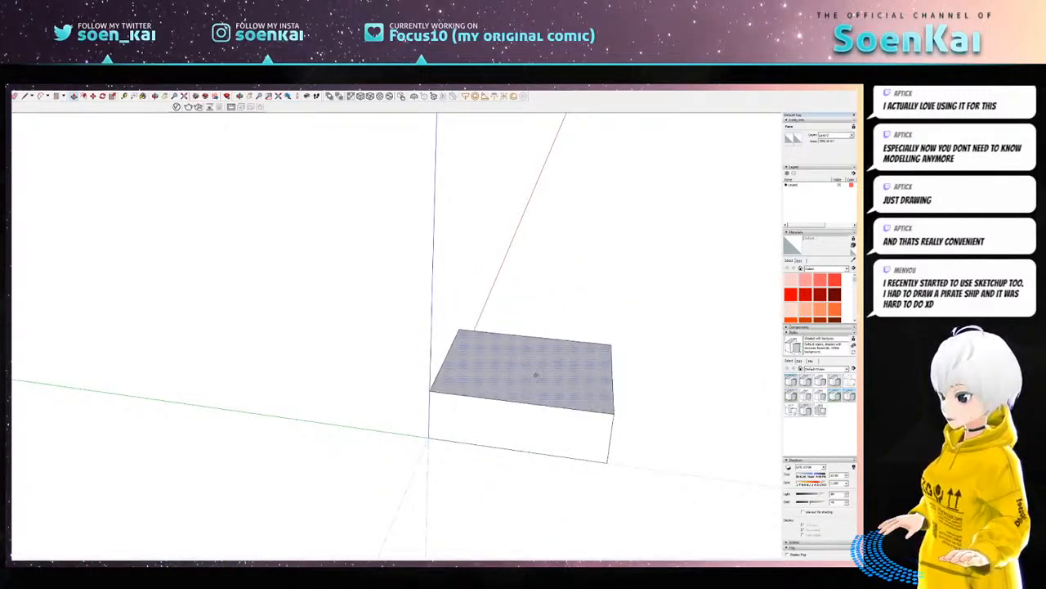
pyautogui.click(532, 369)
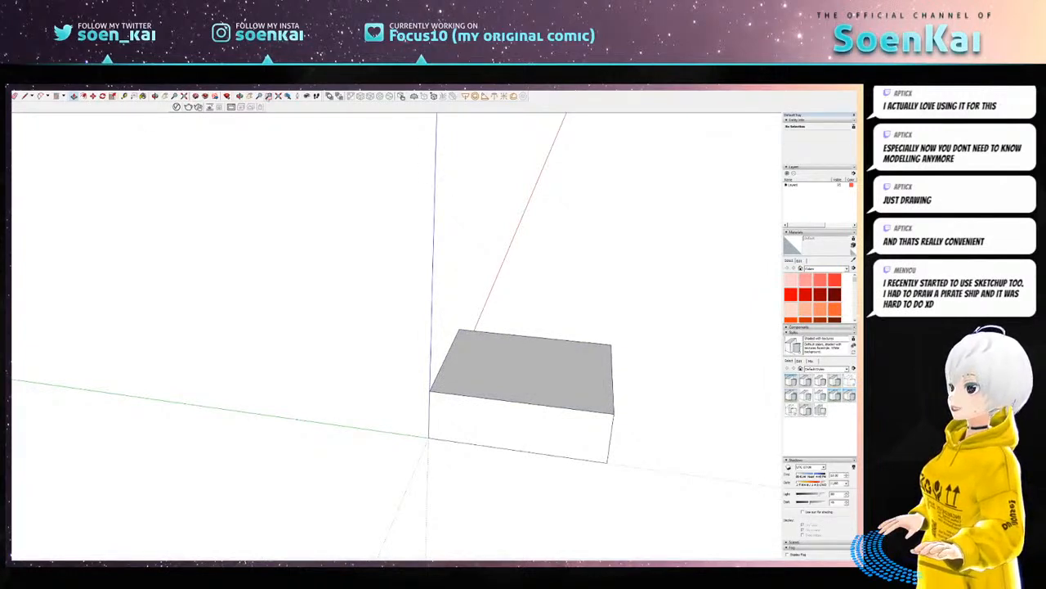
# - Select the entire box and delete it from the model
pyautogui.click(240, 96)
pyautogui.moveTo(385, 243); pyautogui.dragTo(100, 148)
pyautogui.press('space')
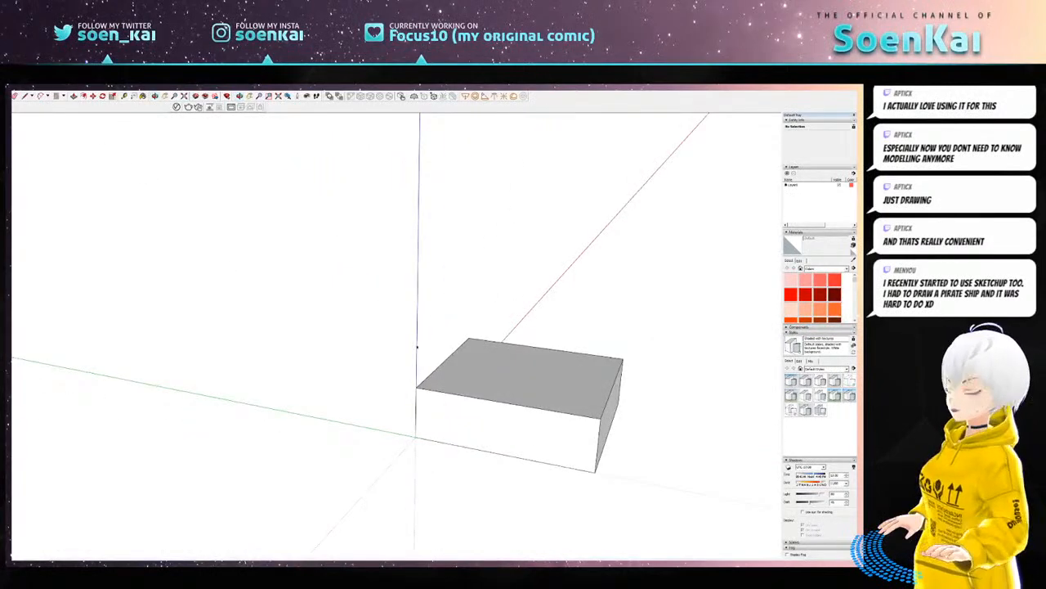
pyautogui.moveTo(385, 283); pyautogui.dragTo(624, 542)
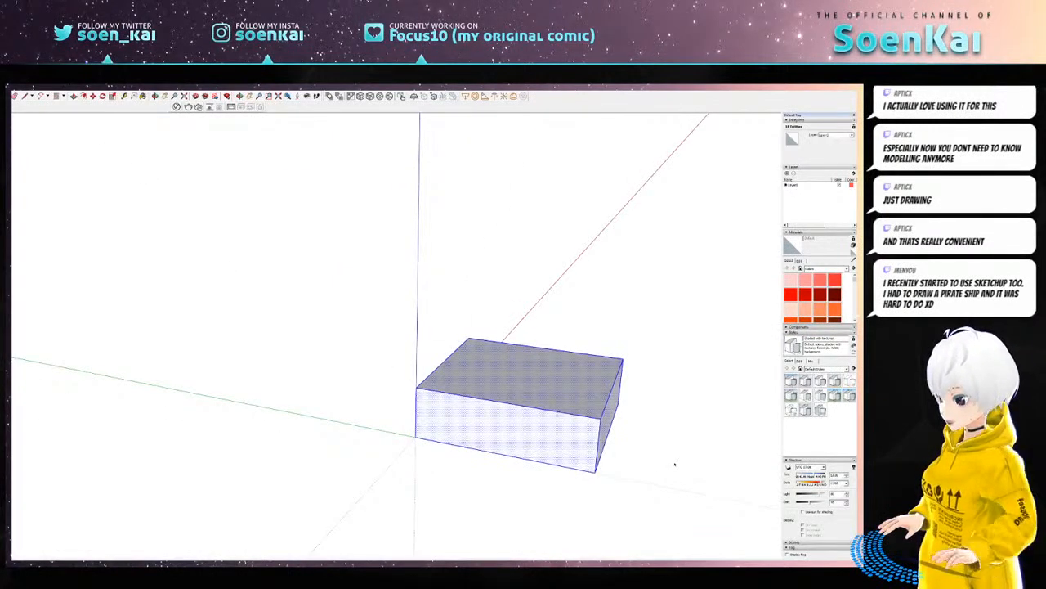
pyautogui.press('Delete')
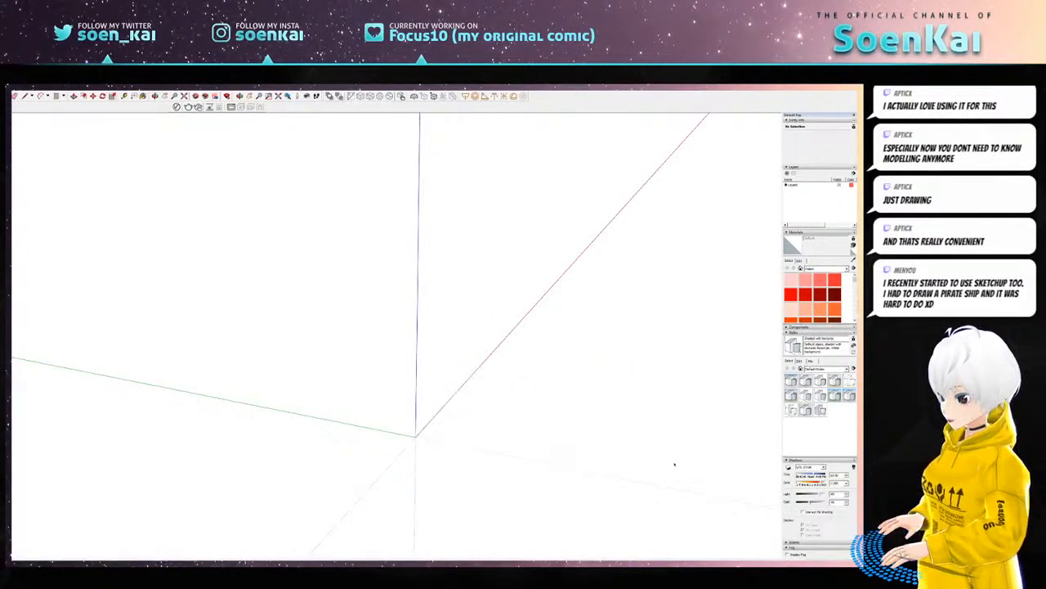
pyautogui.click(249, 96)
pyautogui.moveTo(389, 233)
pyautogui.mouseDown()
pyautogui.moveTo(271, 213)
pyautogui.moveTo(275, 227)
pyautogui.mouseUp()
pyautogui.press('o')
pyautogui.moveTo(327, 270)
pyautogui.mouseDown()
pyautogui.moveTo(360, 276)
pyautogui.moveTo(394, 262)
pyautogui.moveTo(343, 243)
pyautogui.moveTo(385, 220)
pyautogui.moveTo(360, 250)
pyautogui.moveTo(336, 210)
pyautogui.moveTo(358, 217)
pyautogui.mouseUp()
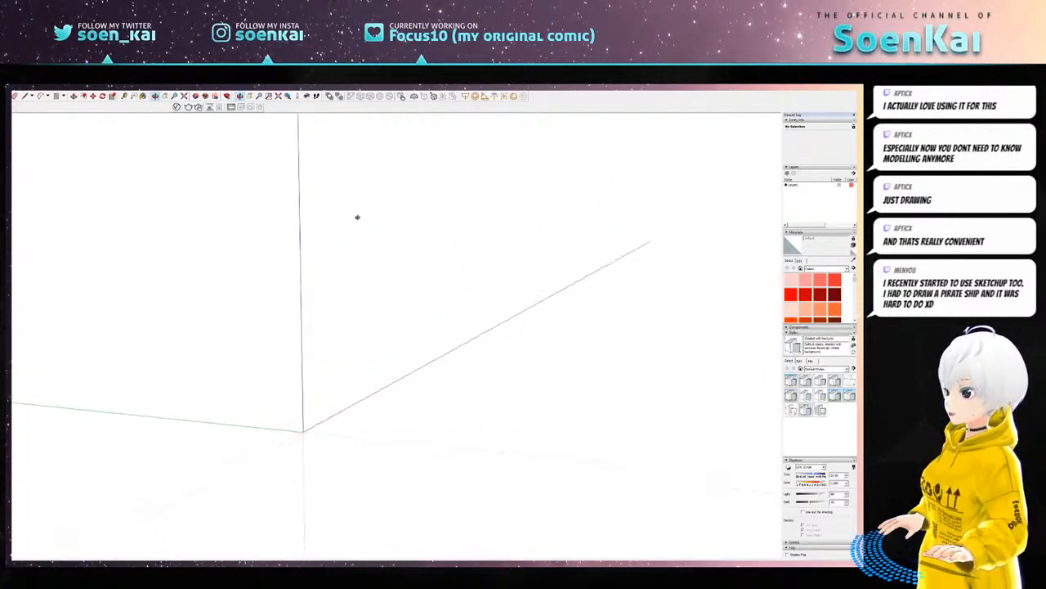
pyautogui.click(250, 96)
pyautogui.moveTo(338, 268)
pyautogui.mouseDown()
pyautogui.moveTo(493, 257)
pyautogui.moveTo(479, 269)
pyautogui.moveTo(446, 257)
pyautogui.mouseUp()
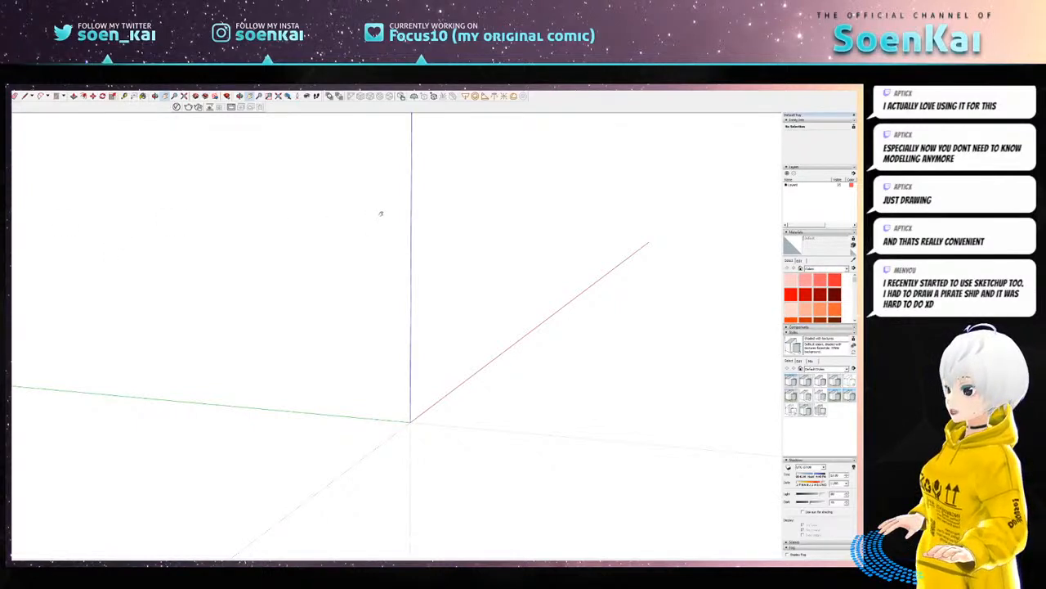
pyautogui.click(155, 96)
pyautogui.moveTo(288, 327); pyautogui.dragTo(256, 258)
# - Start opening an existing model and browse to the Sketchup folder on the drive that holds the model library
pyautogui.hotkey('alt', 'f')
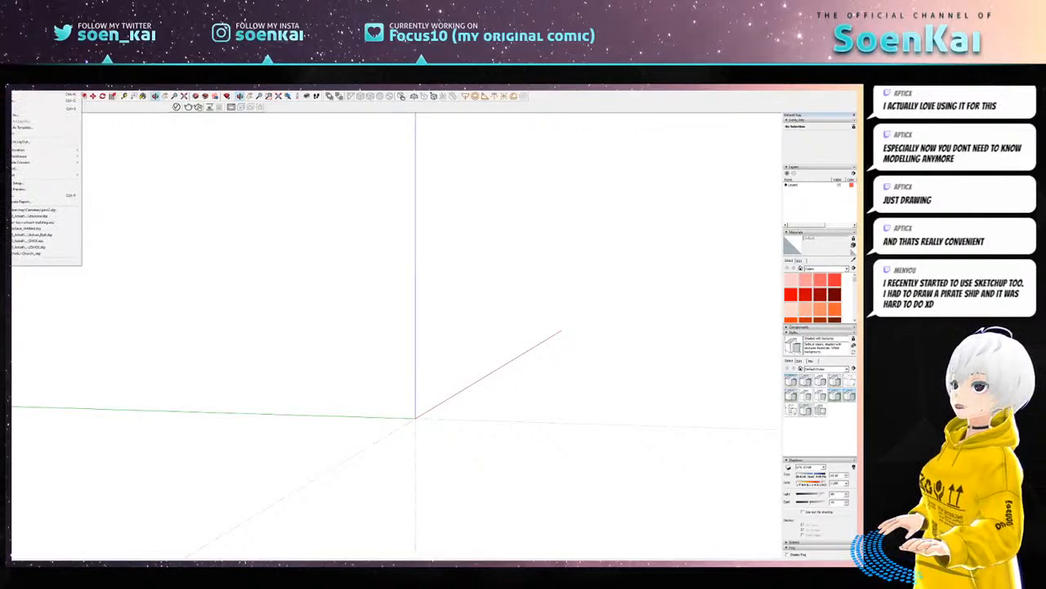
pyautogui.click(16, 100)
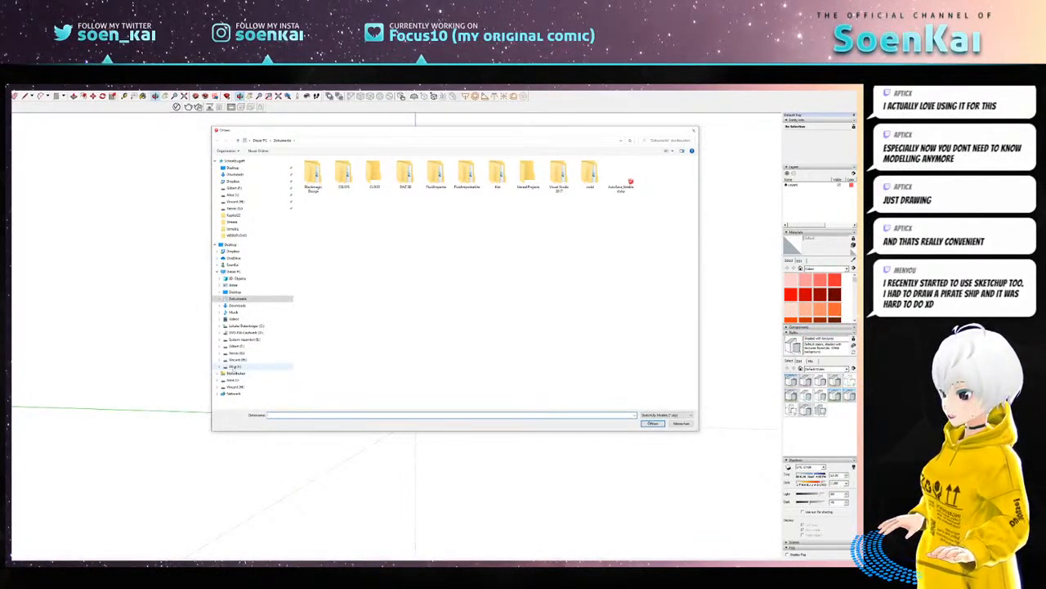
pyautogui.click(236, 366)
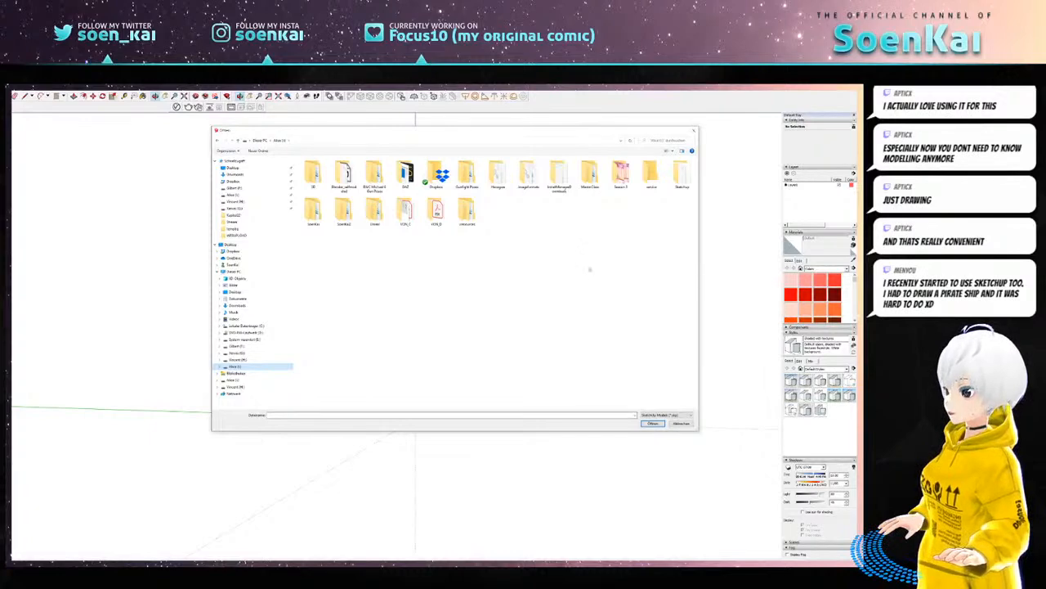
pyautogui.click(682, 173)
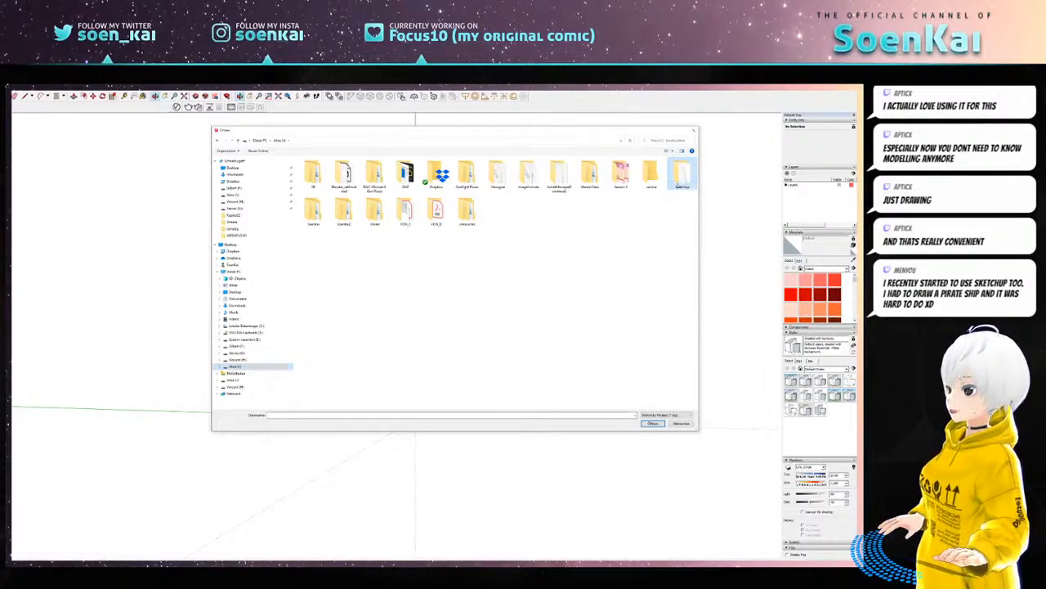
pyautogui.doubleClick(680, 175)
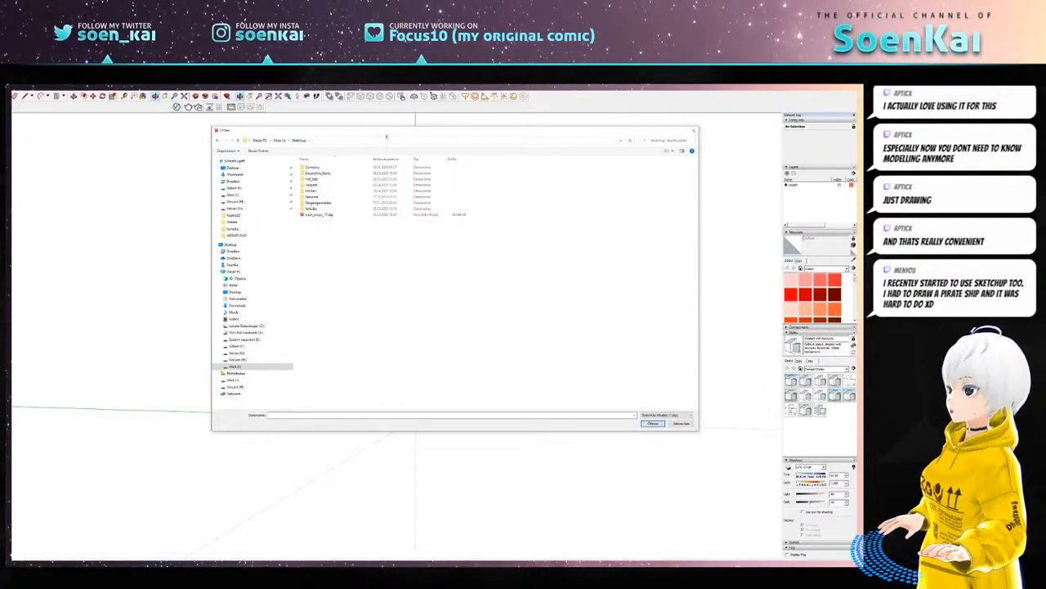
pyautogui.moveTo(386, 136); pyautogui.dragTo(445, 158)
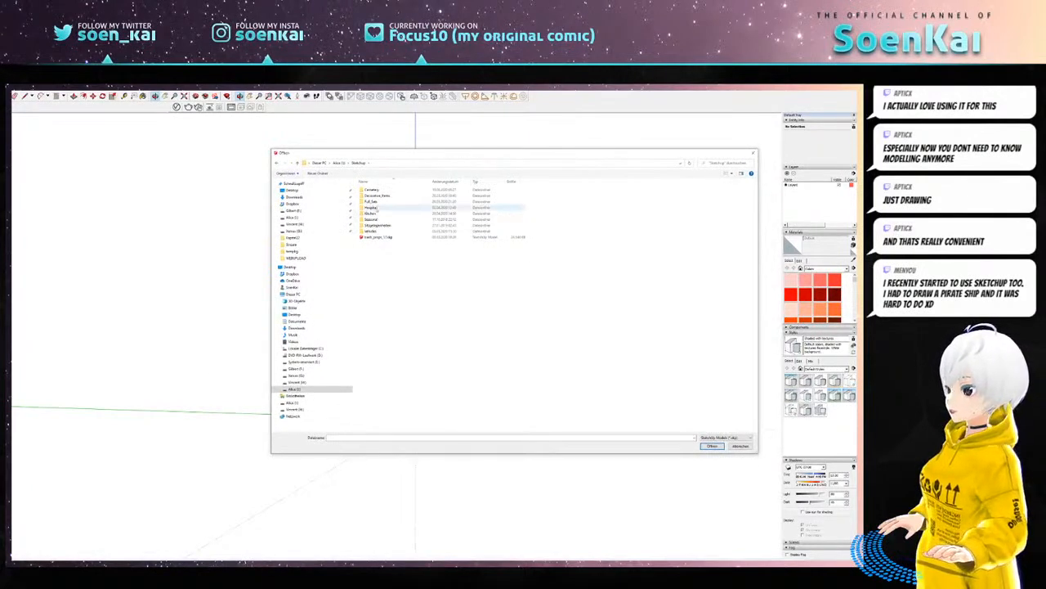
# - Open the Hospital folder and look through its collection of prop and room models
pyautogui.click(377, 208)
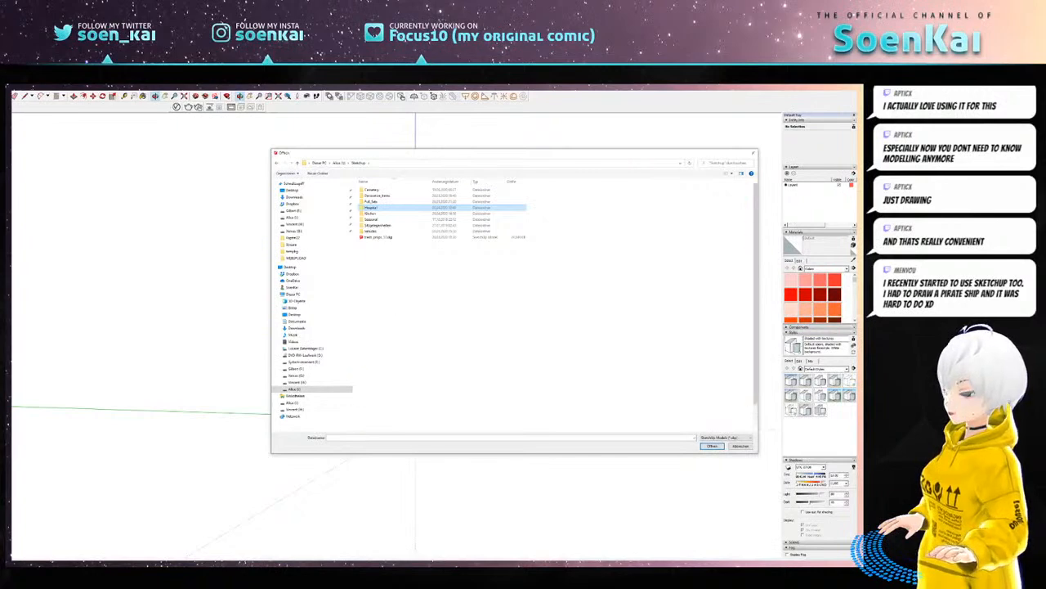
pyautogui.doubleClick(377, 208)
pyautogui.moveTo(415, 157); pyautogui.dragTo(375, 127)
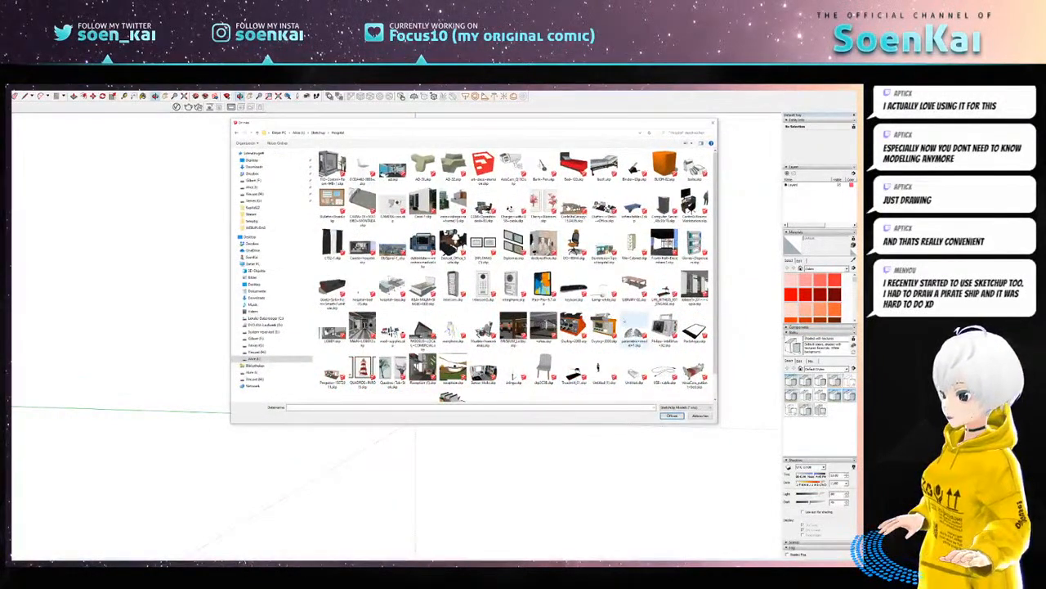
pyautogui.scroll(-1, 632, 320)
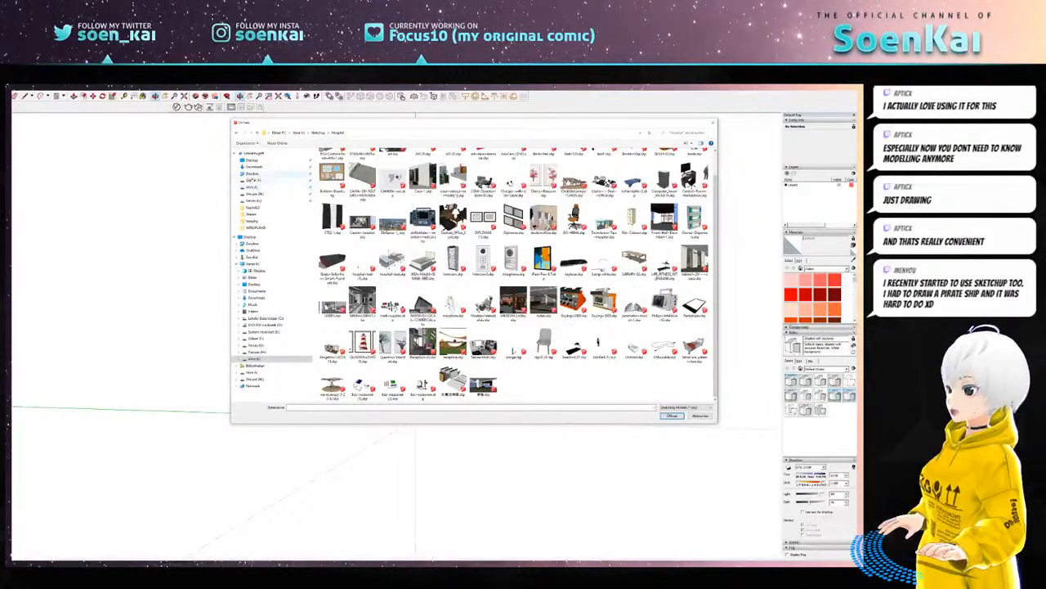
# - Browse to the Schauplätze folder inside the Focus10 comic's folder and look over its scene models
pyautogui.click(253, 180)
pyautogui.doubleClick(332, 166)
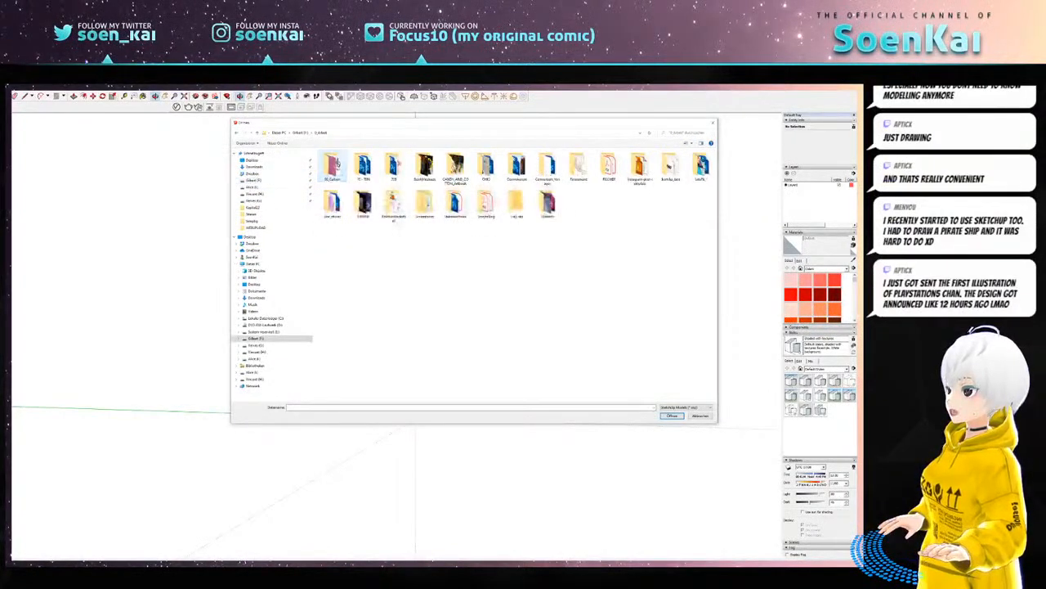
pyautogui.doubleClick(332, 166)
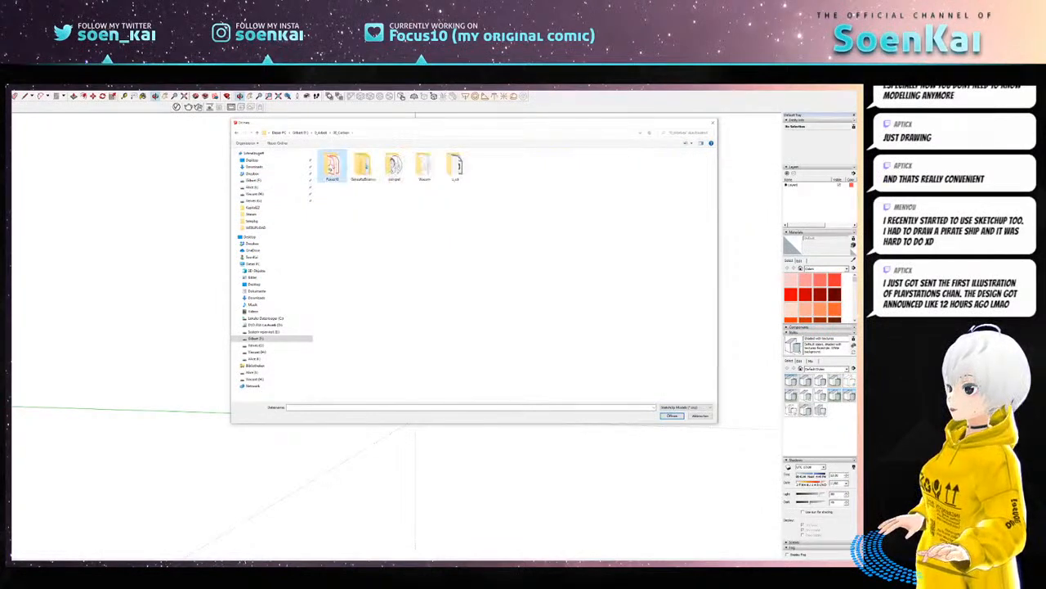
pyautogui.doubleClick(332, 166)
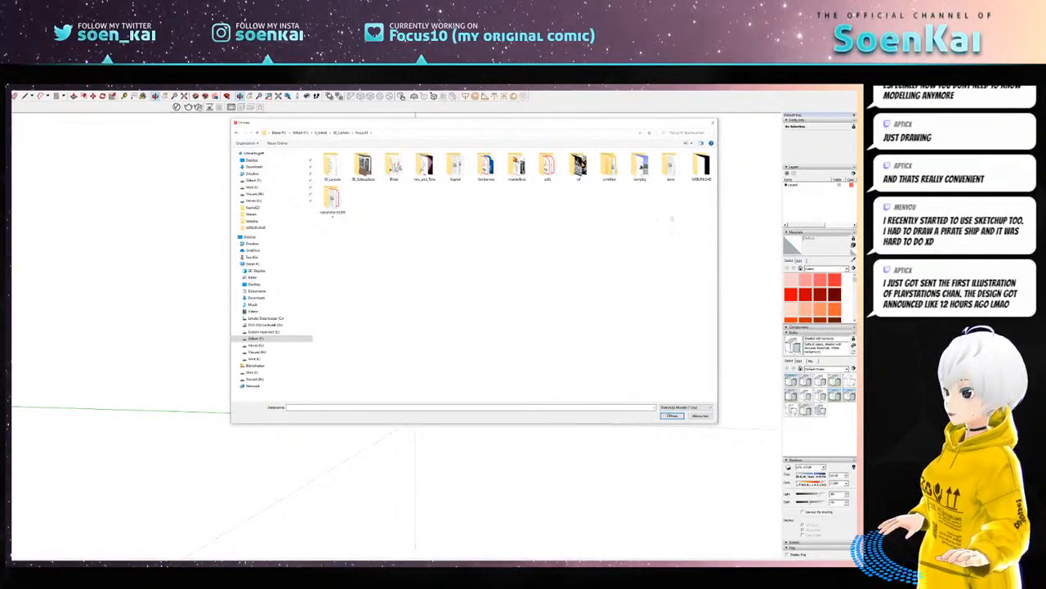
pyautogui.moveTo(577, 129); pyautogui.dragTo(572, 116)
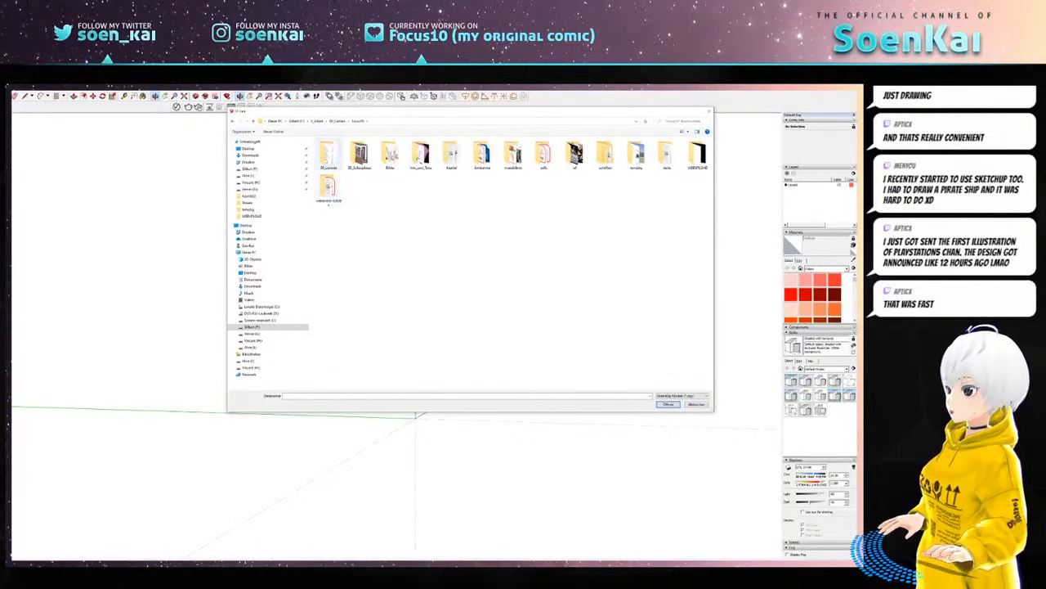
pyautogui.doubleClick(360, 155)
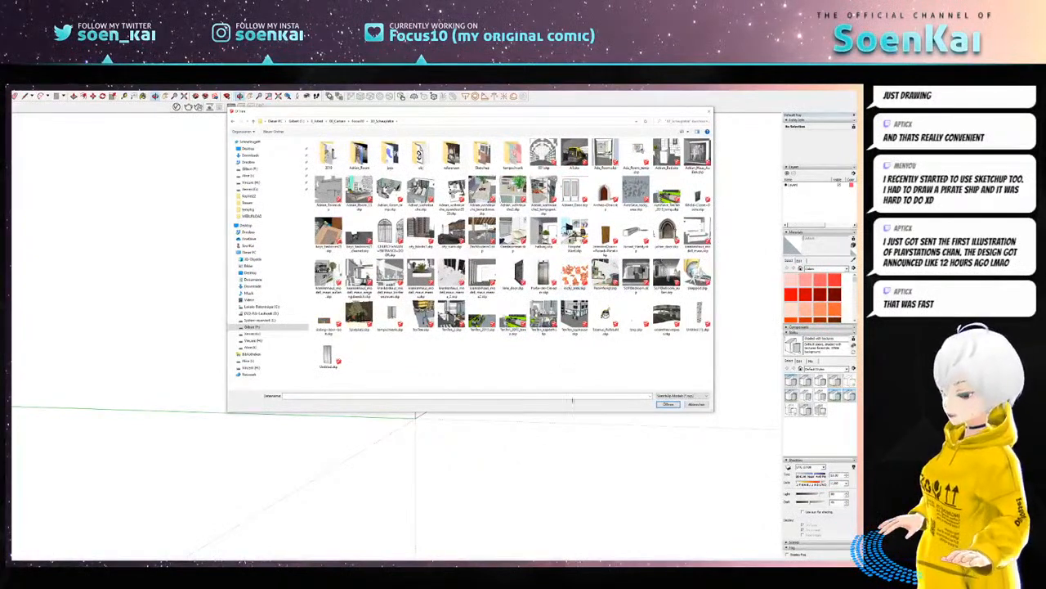
pyautogui.moveTo(531, 110); pyautogui.dragTo(552, 104)
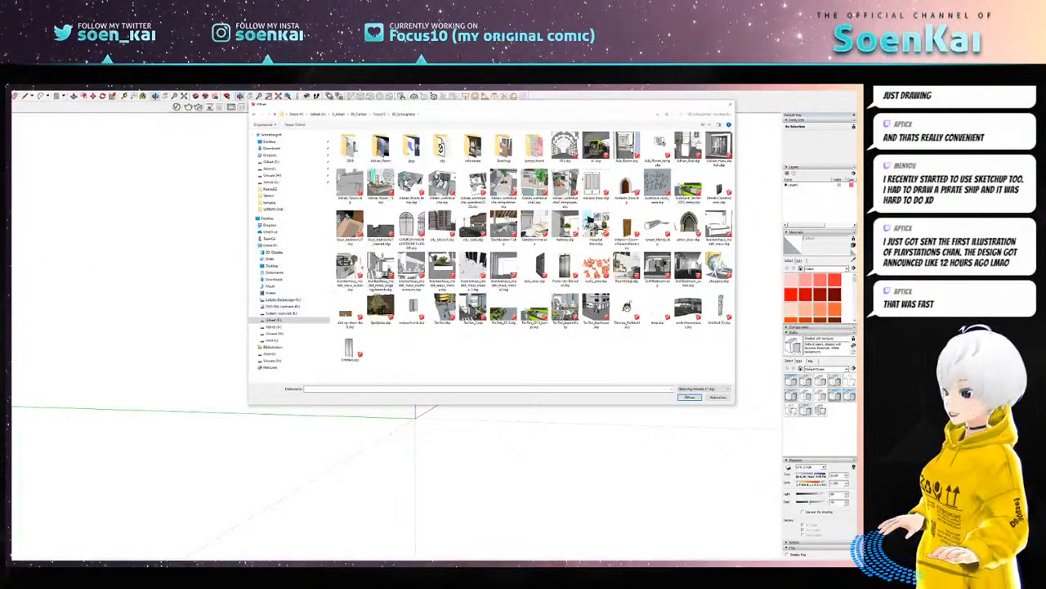
pyautogui.moveTo(485, 109); pyautogui.dragTo(448, 107)
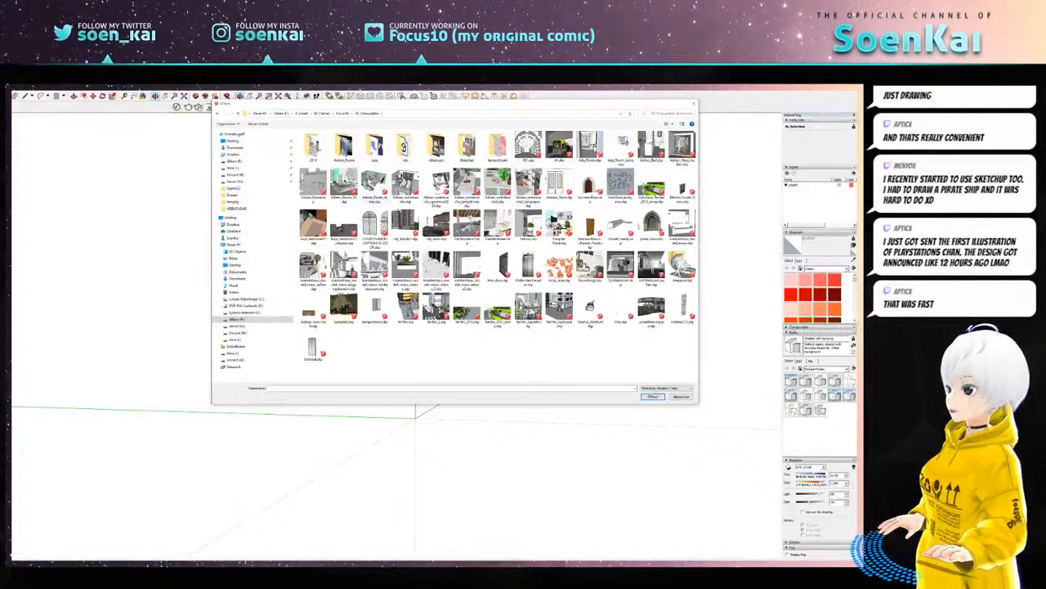
# - Open the Adrian_Room.skp model from the scene folder
pyautogui.click(371, 186)
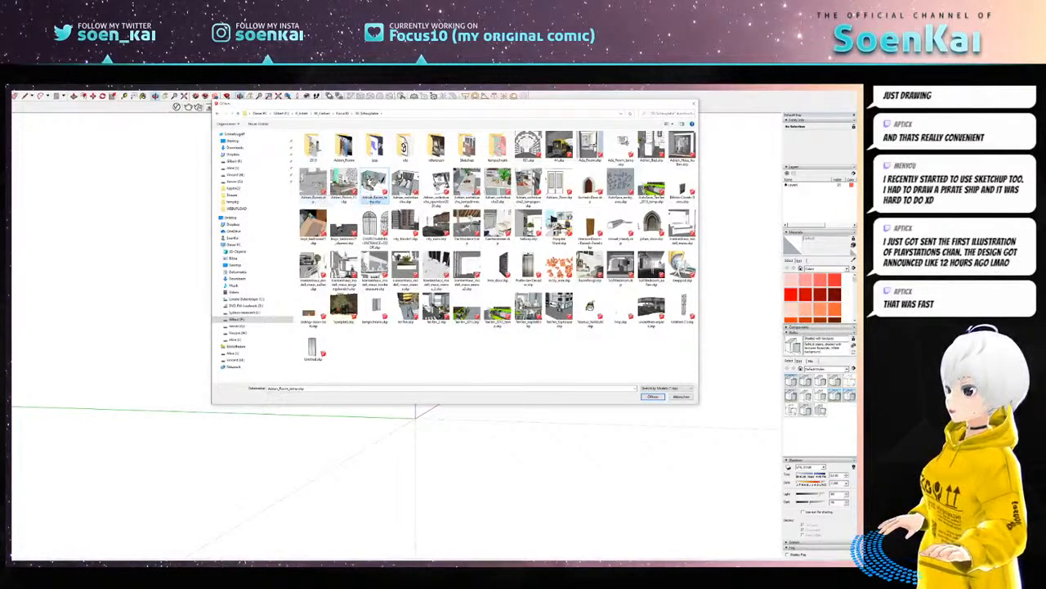
pyautogui.click(314, 188)
pyautogui.click(651, 396)
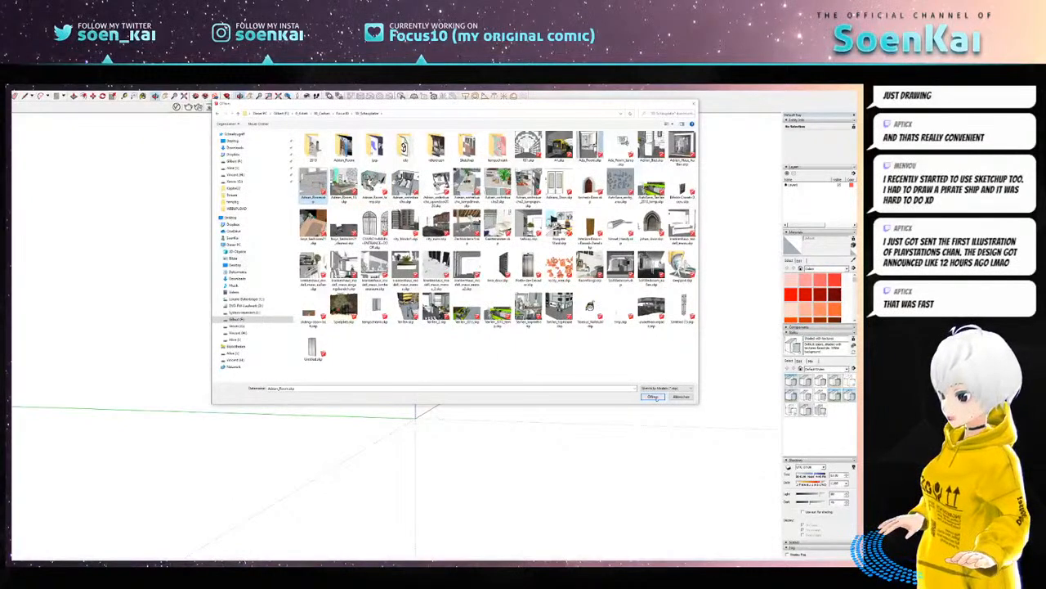
pyautogui.click(427, 337)
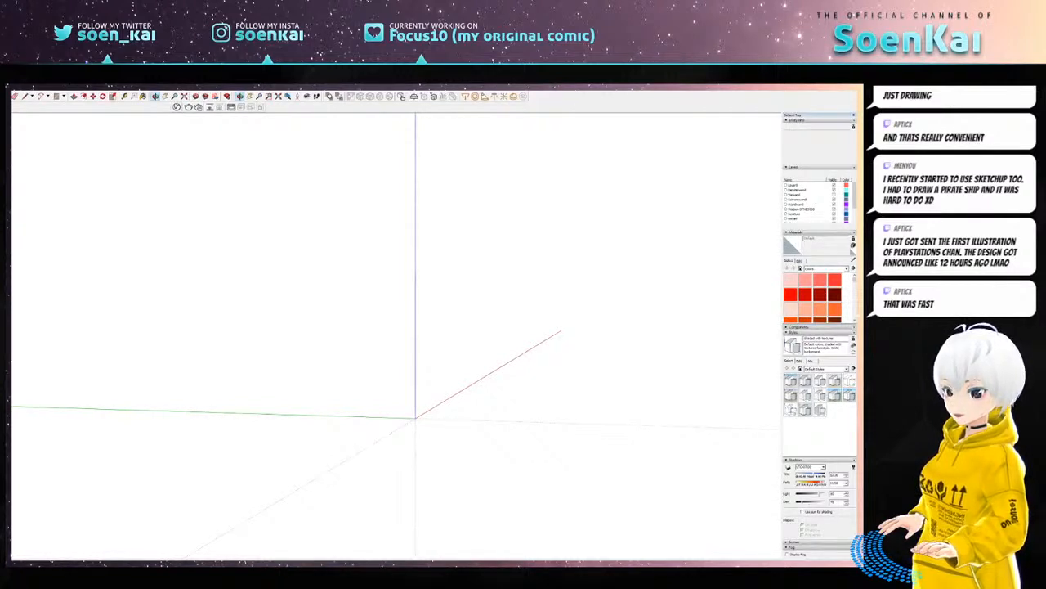
# - Switch to the Peek Through utility, review its transparency and hot key settings, and activate it
pyautogui.moveTo(13, 161); pyautogui.dragTo(382, 228)
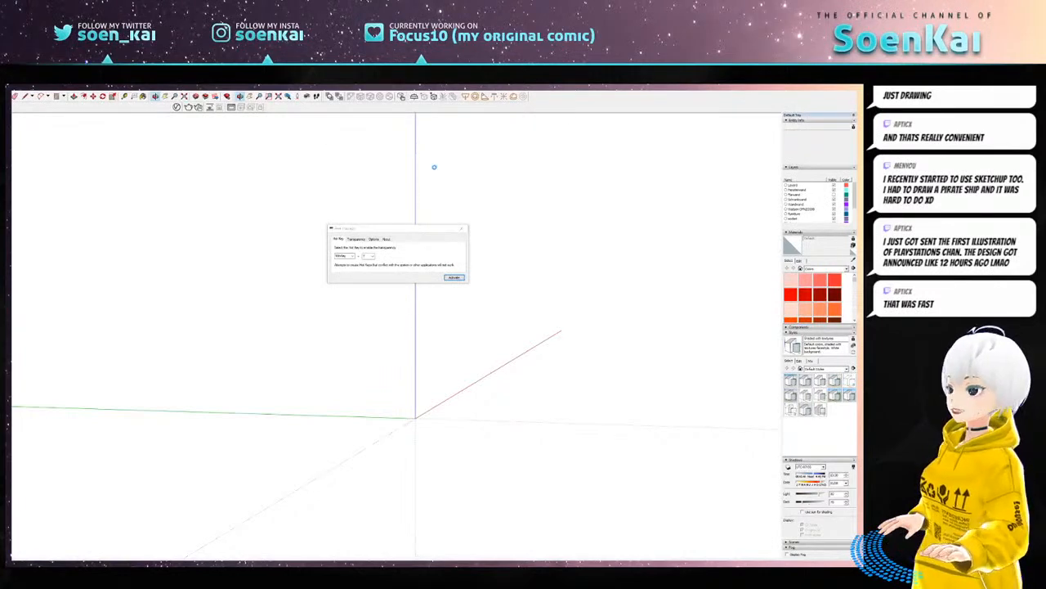
pyautogui.moveTo(341, 232); pyautogui.dragTo(378, 222)
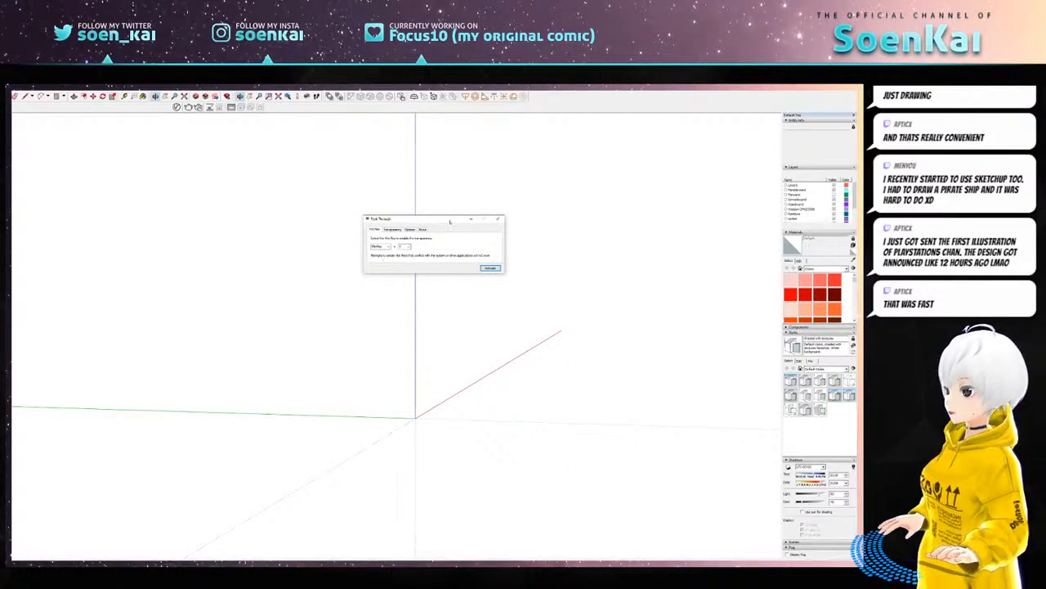
pyautogui.moveTo(450, 221); pyautogui.dragTo(405, 254)
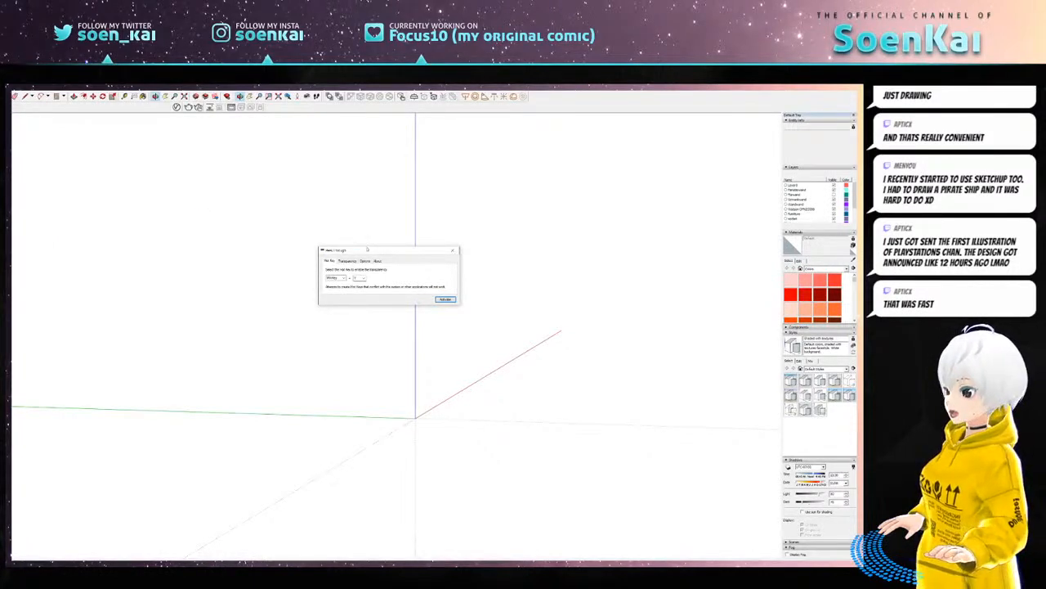
pyautogui.moveTo(367, 249); pyautogui.dragTo(435, 214)
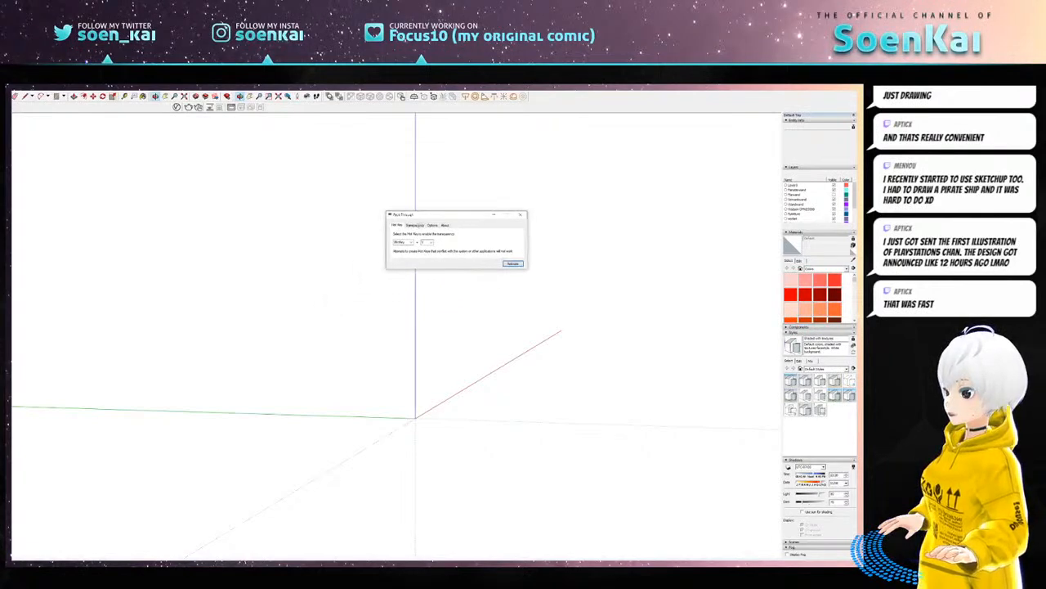
pyautogui.click(415, 224)
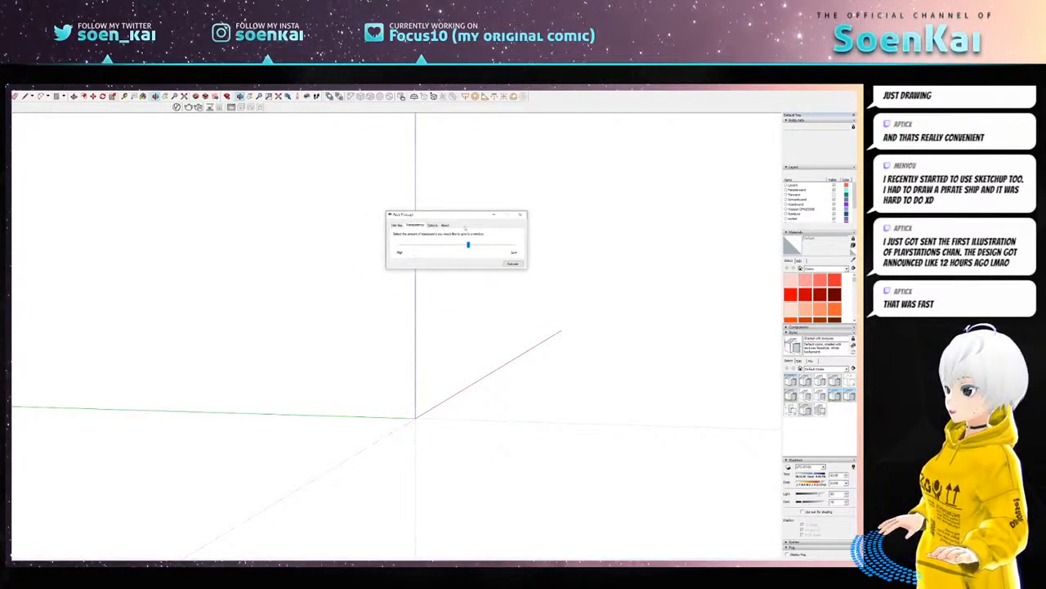
pyautogui.moveTo(466, 217); pyautogui.dragTo(445, 234)
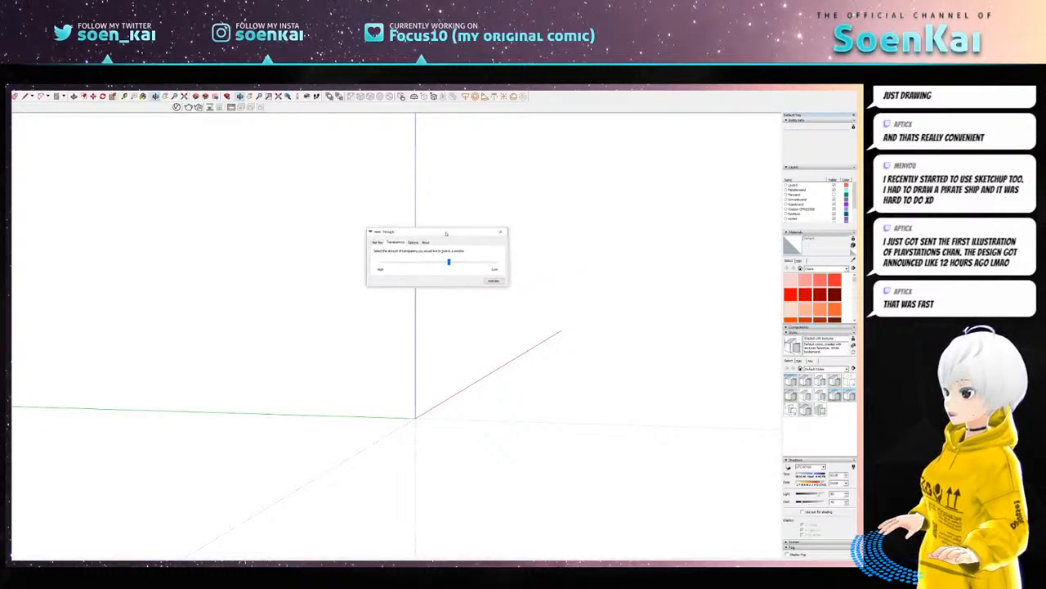
pyautogui.click(377, 242)
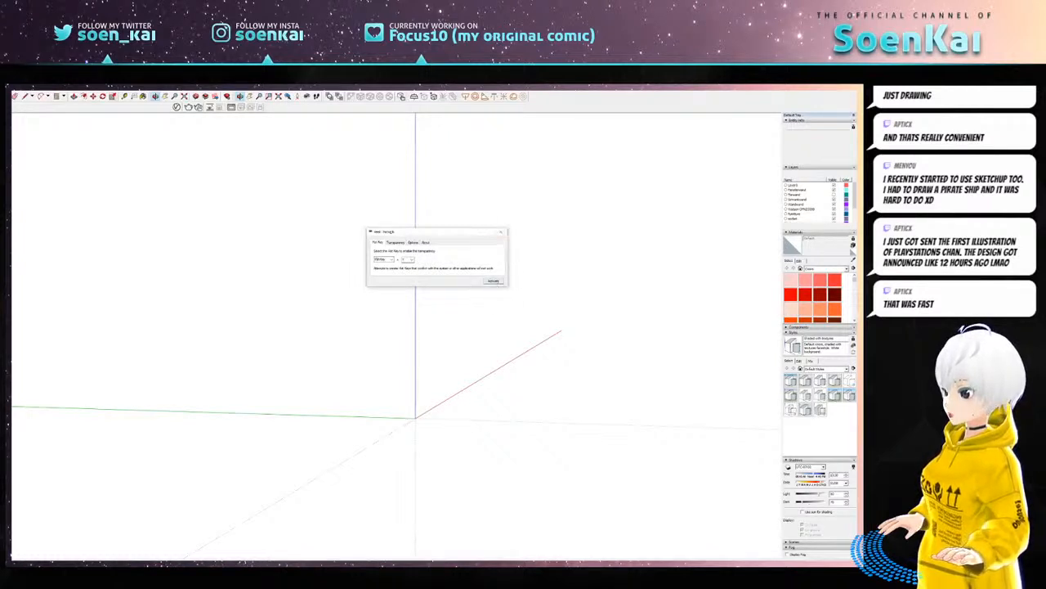
pyautogui.click(494, 280)
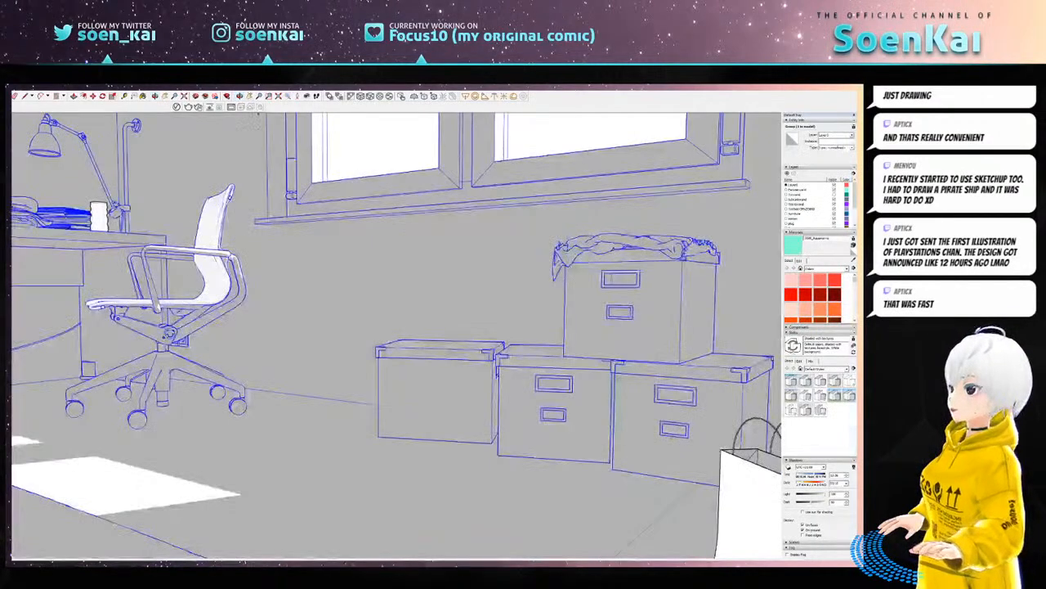
# - Turn off shadows in the room model
pyautogui.moveTo(401, 215)
pyautogui.mouseDown()
pyautogui.moveTo(479, 283)
pyautogui.moveTo(558, 330)
pyautogui.mouseUp()
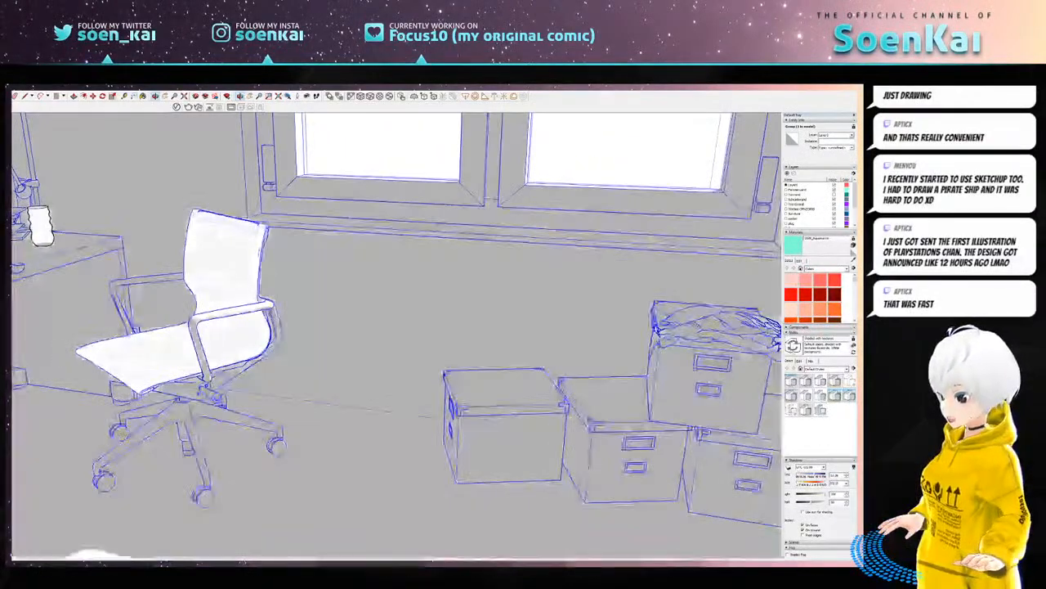
pyautogui.click(788, 468)
pyautogui.scroll(-5, 561, 289)
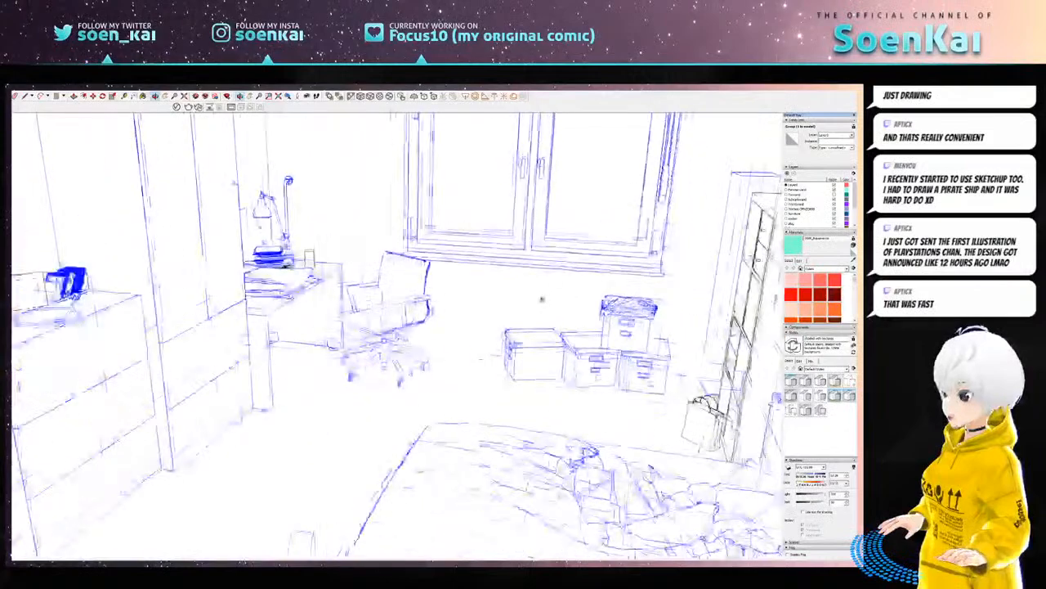
# - Clear the selection and show the whole room from outside, angled toward its open side
pyautogui.scroll(-6, 536, 302)
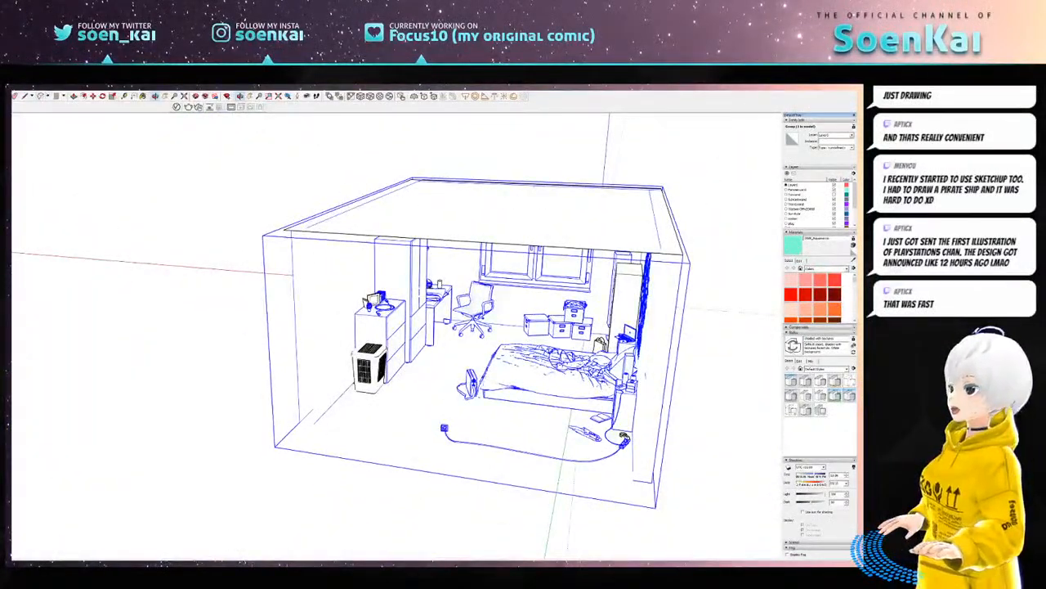
pyautogui.moveTo(285, 278)
pyautogui.mouseDown()
pyautogui.moveTo(425, 266)
pyautogui.moveTo(515, 279)
pyautogui.mouseUp()
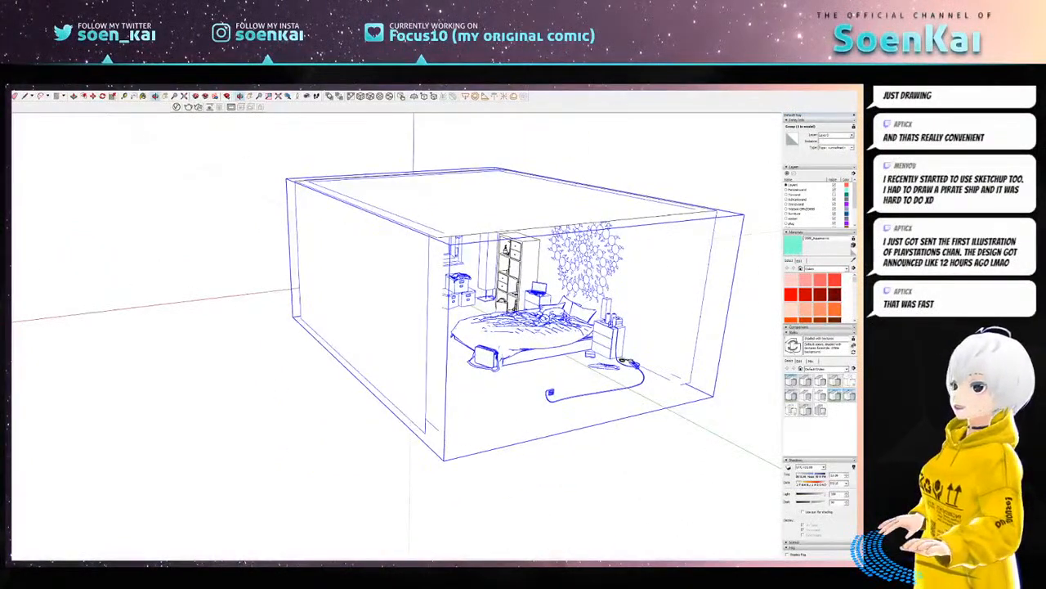
pyautogui.click(152, 209)
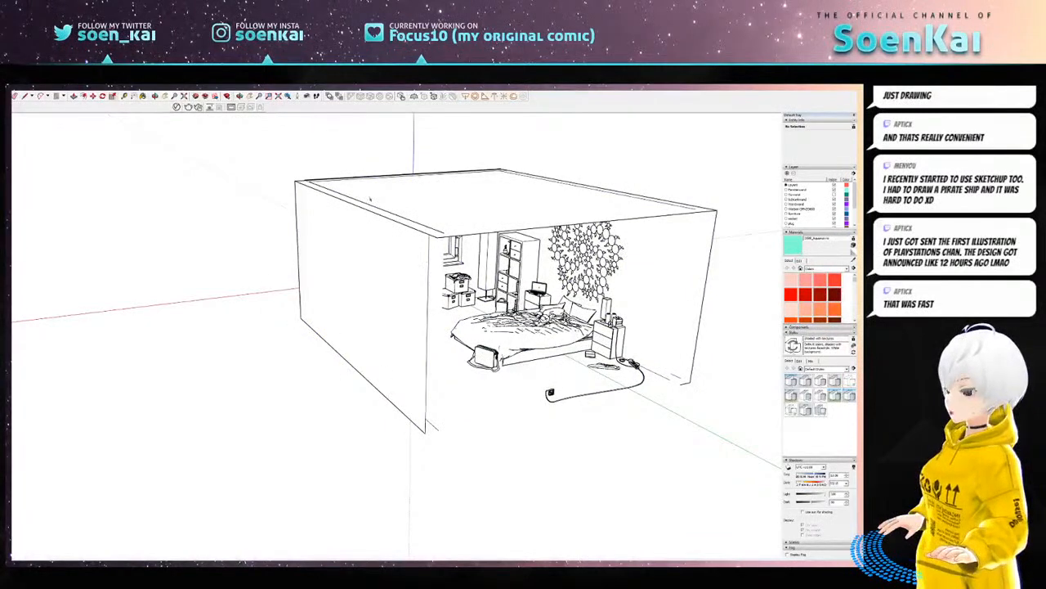
pyautogui.moveTo(448, 209)
pyautogui.mouseDown()
pyautogui.moveTo(422, 242)
pyautogui.moveTo(398, 222)
pyautogui.moveTo(326, 231)
pyautogui.mouseUp()
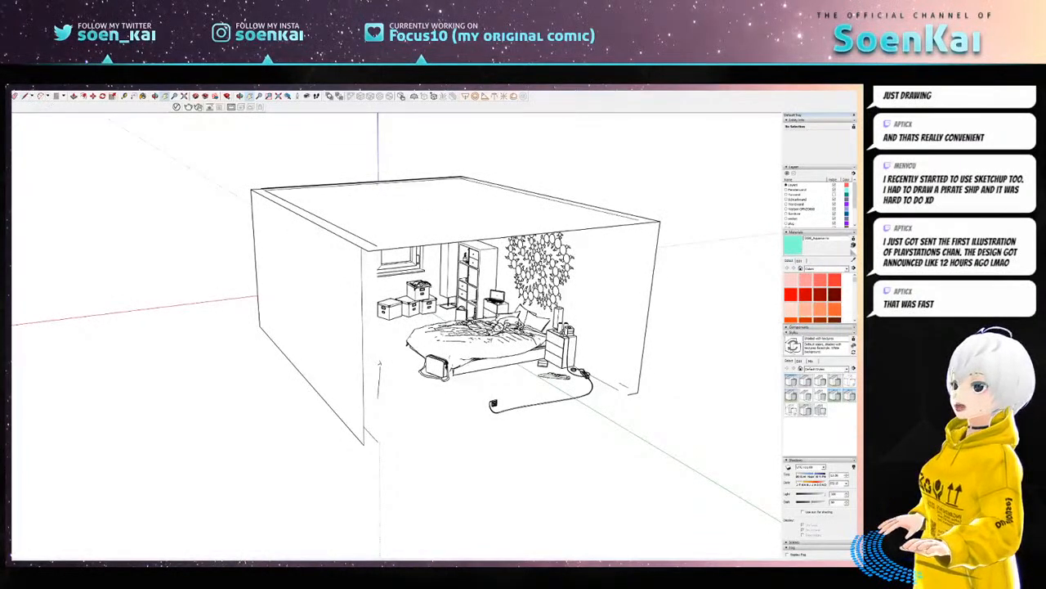
# - Change the room model's face style to Shaded With Textures
pyautogui.click(23, 90)
pyautogui.moveTo(42, 163)
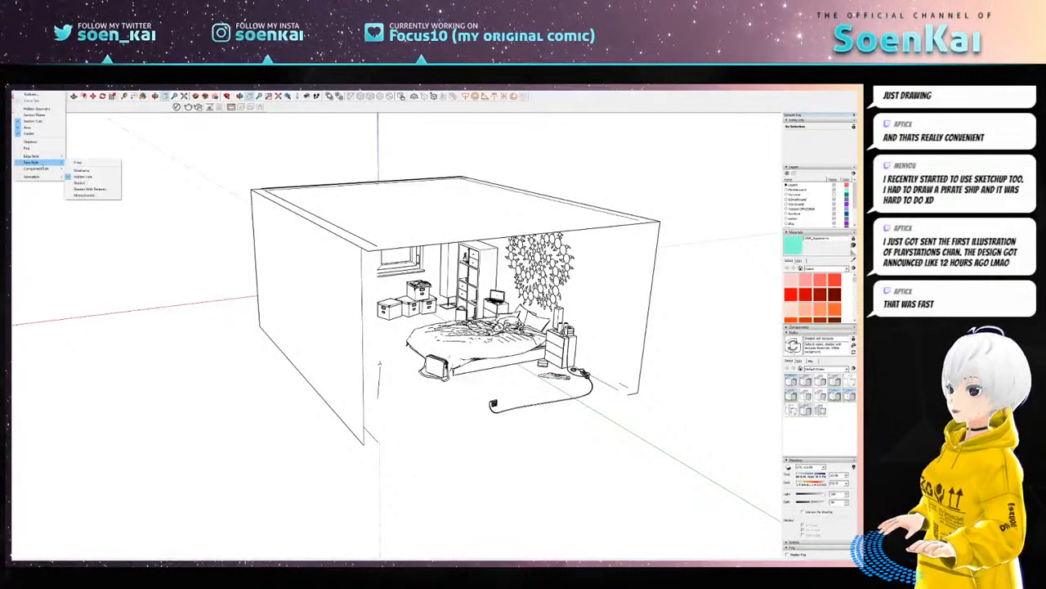
pyautogui.click(90, 189)
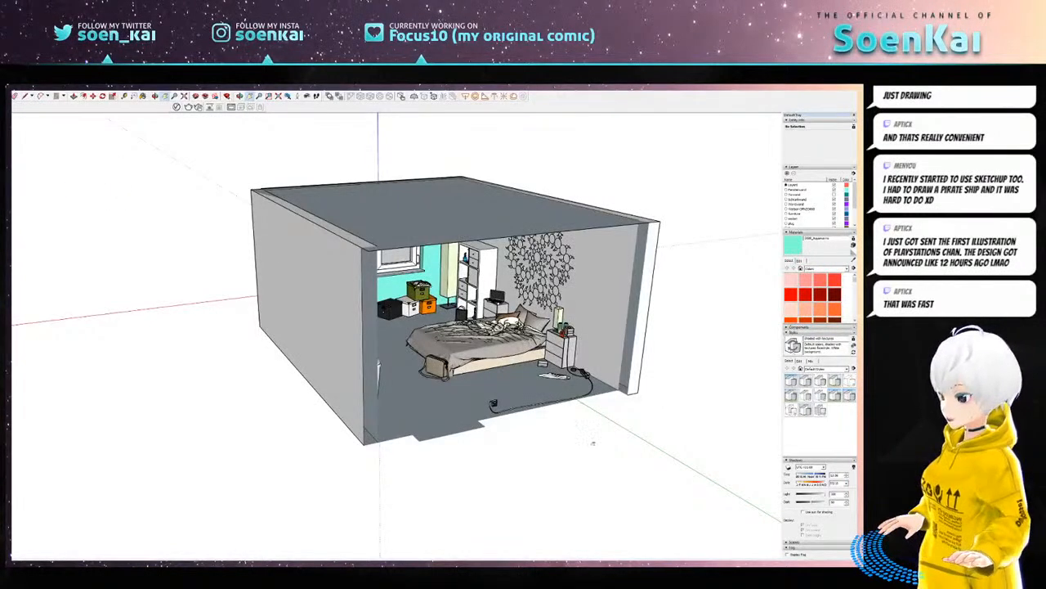
# - Examine the room model from outside, orbiting past its open side, its ceiling and the rear wall with the window
pyautogui.press('o')
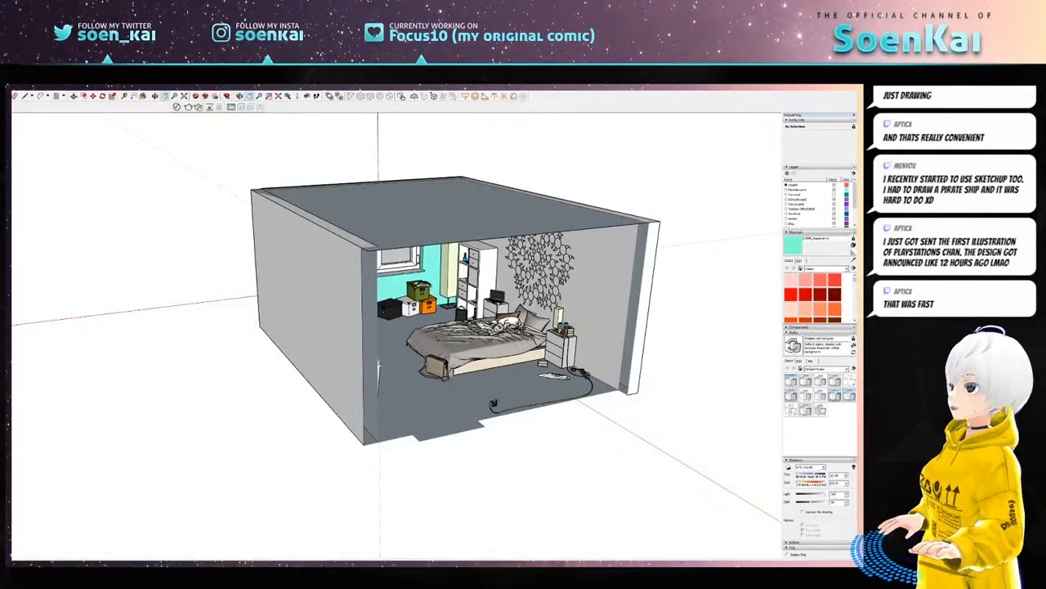
pyautogui.moveTo(458, 327); pyautogui.dragTo(335, 278)
pyautogui.moveTo(395, 377); pyautogui.dragTo(432, 378)
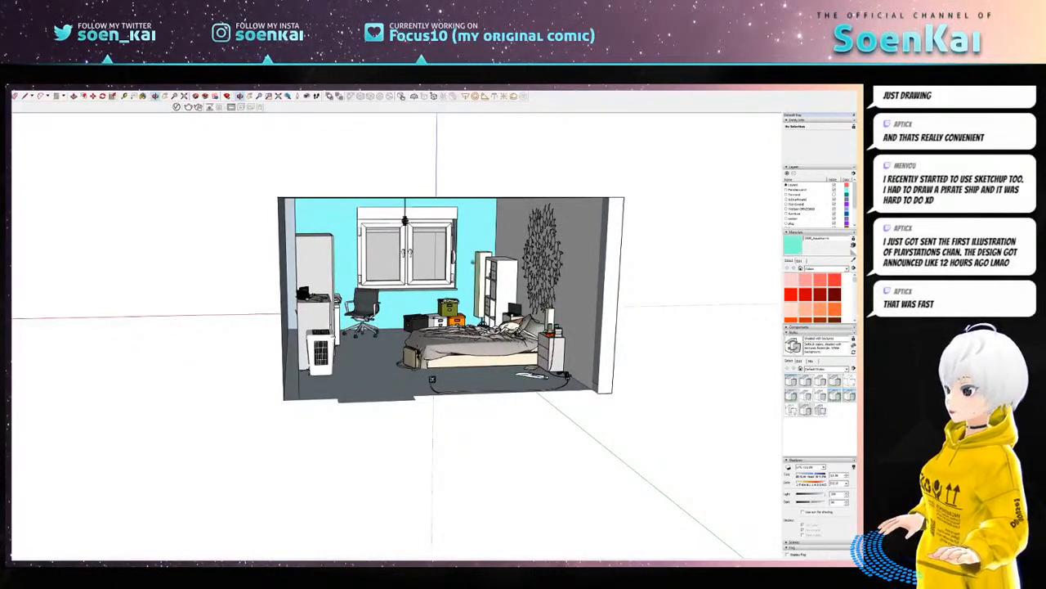
pyautogui.moveTo(442, 261); pyautogui.dragTo(512, 279)
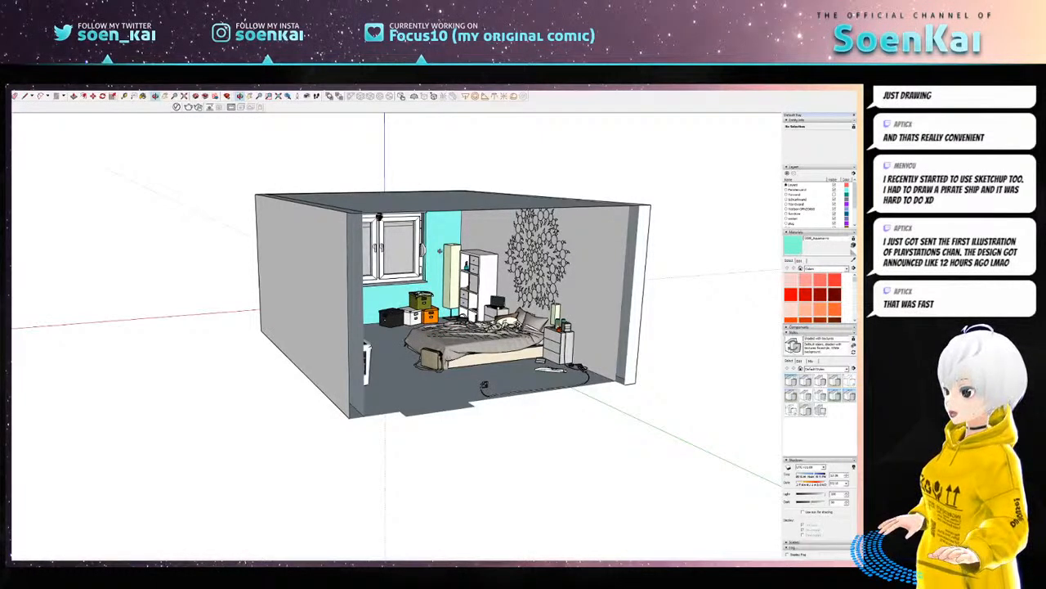
pyautogui.moveTo(455, 300); pyautogui.dragTo(564, 275)
pyautogui.moveTo(543, 320); pyautogui.dragTo(538, 356)
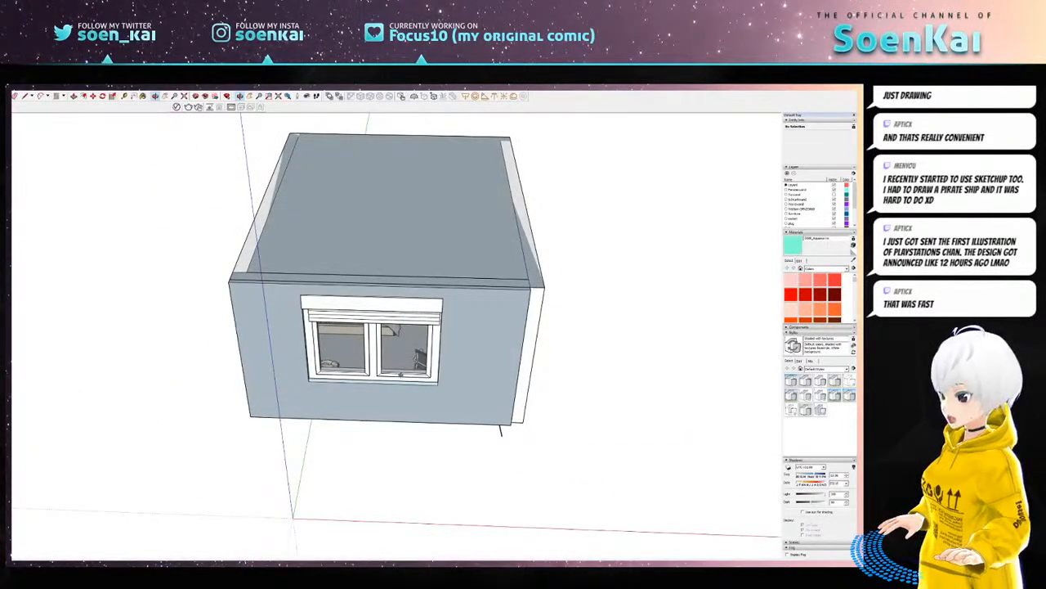
pyautogui.moveTo(400, 375); pyautogui.dragTo(463, 409)
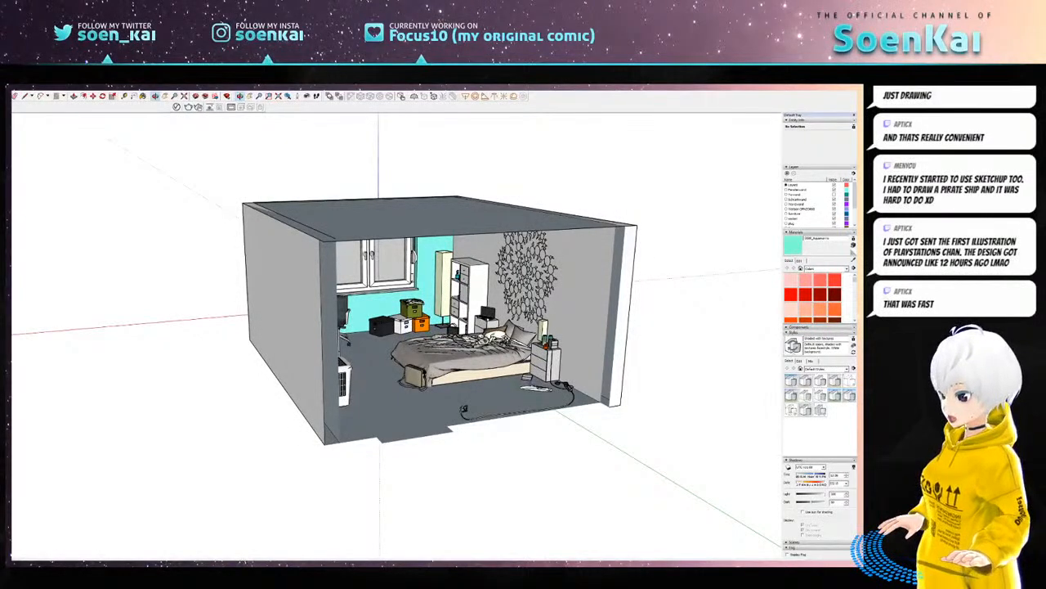
pyautogui.moveTo(463, 409); pyautogui.dragTo(290, 406)
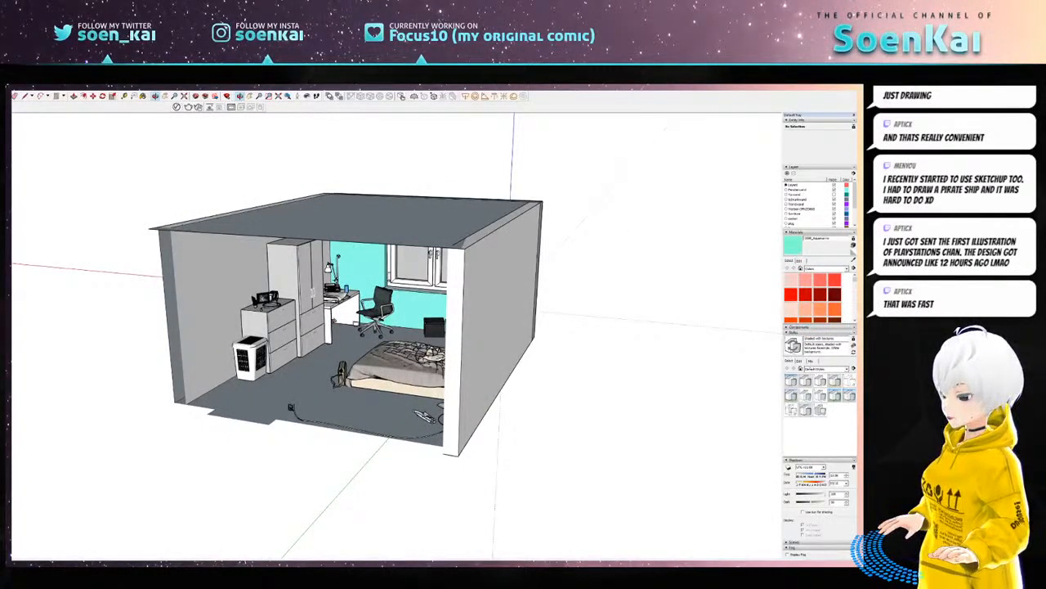
pyautogui.moveTo(290, 406); pyautogui.dragTo(449, 420)
# - Inspect the room's interior up close, from the storage boxes and shelf to the bed, nightstand and power strip
pyautogui.scroll(6, 446, 351)
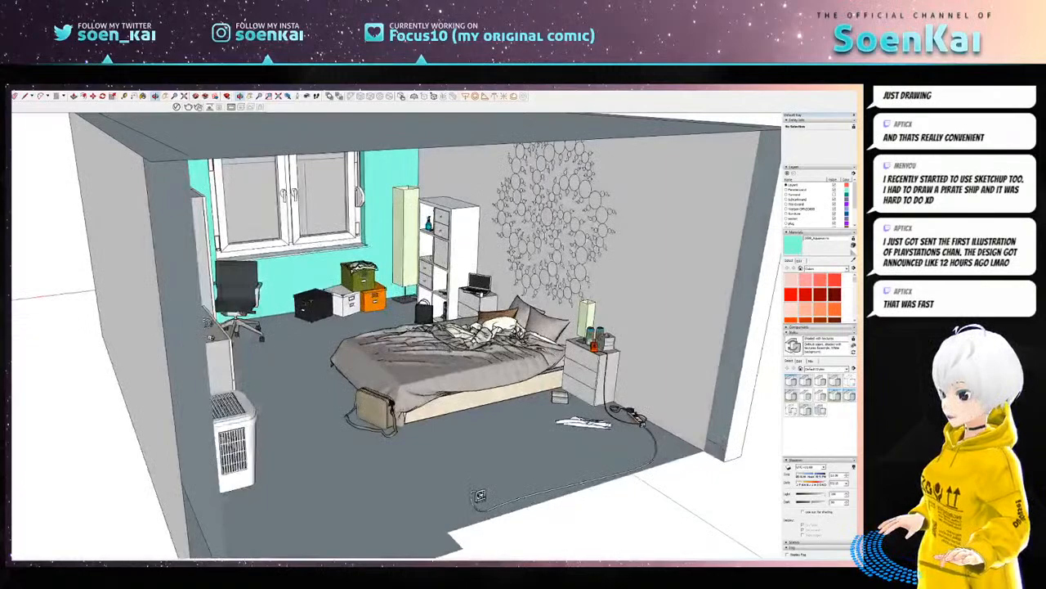
pyautogui.moveTo(480, 495); pyautogui.dragTo(487, 546)
pyautogui.scroll(2, 458, 352)
pyautogui.scroll(5, 343, 219)
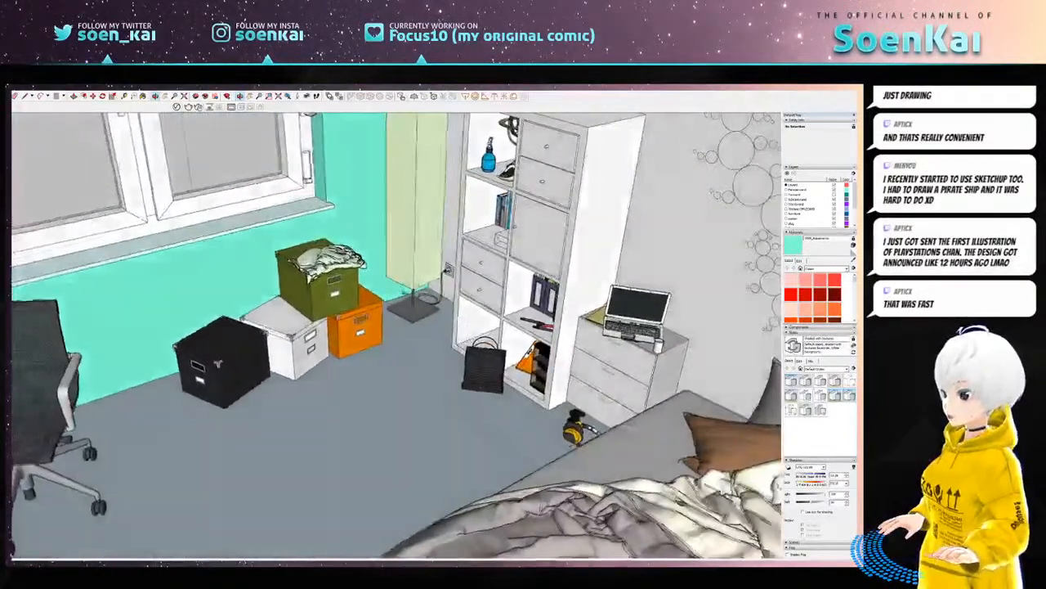
pyautogui.moveTo(360, 320); pyautogui.dragTo(319, 364)
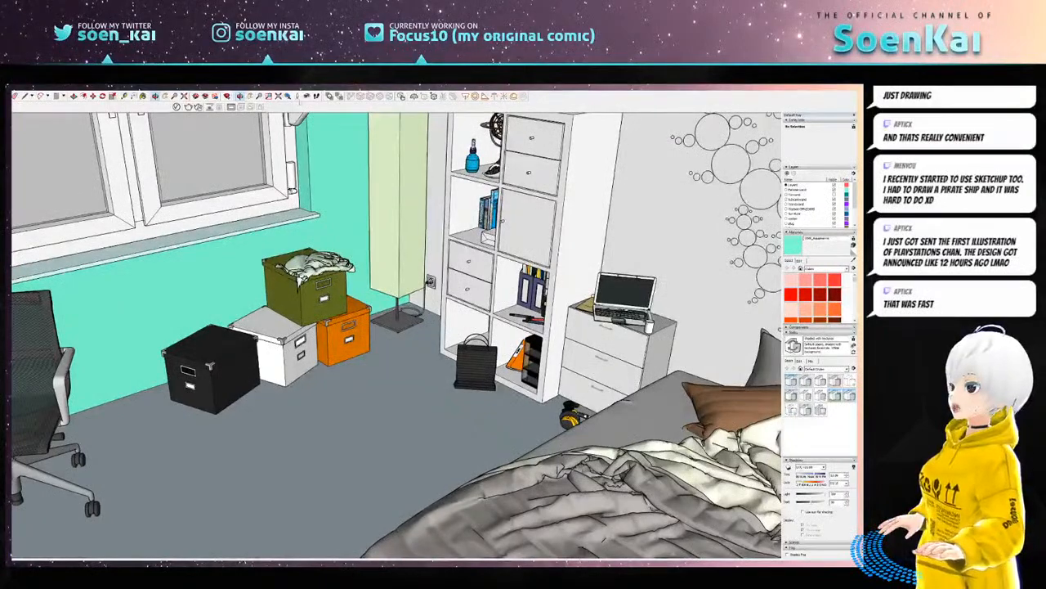
pyautogui.moveTo(212, 372); pyautogui.dragTo(597, 253)
pyautogui.moveTo(204, 491); pyautogui.dragTo(164, 433)
pyautogui.moveTo(172, 362); pyautogui.dragTo(145, 379)
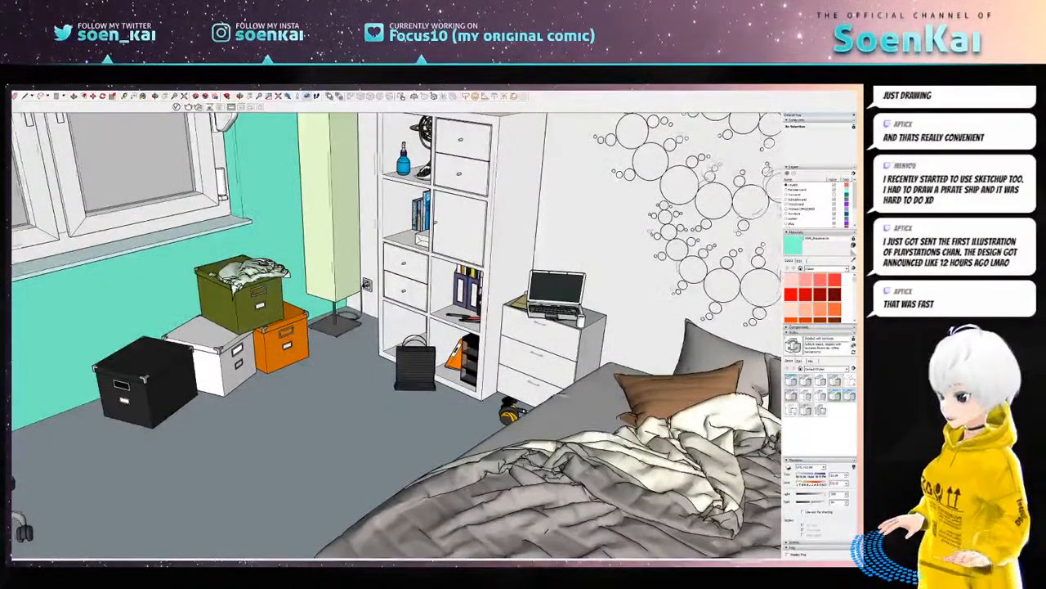
pyautogui.moveTo(772, 172); pyautogui.dragTo(498, 196)
pyautogui.moveTo(556, 417); pyautogui.dragTo(457, 389)
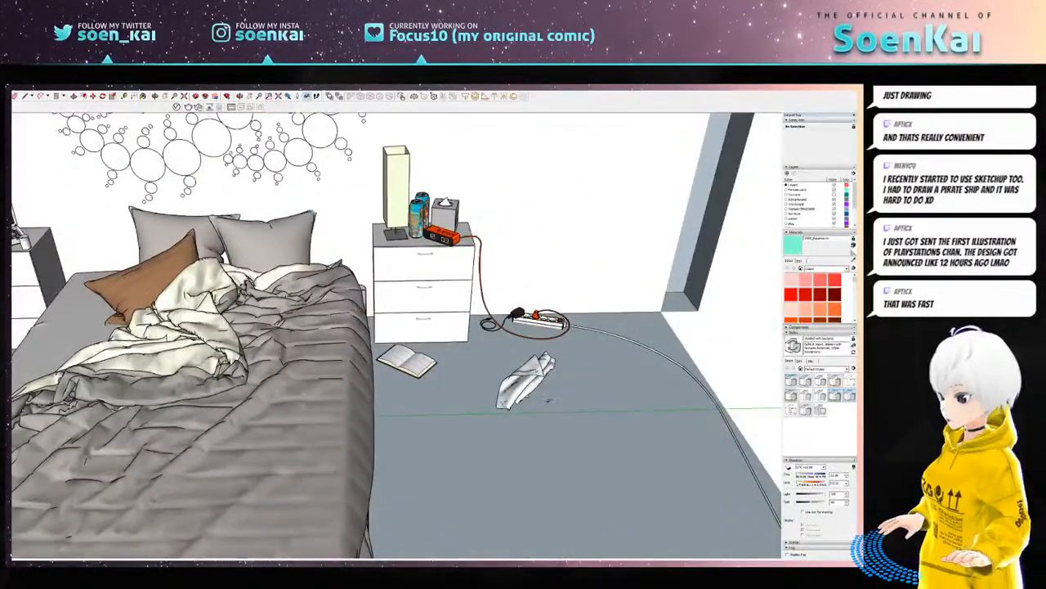
# - Examine the desk chair and storage boxes by the window, then view them from farther back with the dresser and bed
pyautogui.moveTo(527, 397); pyautogui.dragTo(727, 360)
pyautogui.moveTo(422, 350); pyautogui.dragTo(780, 311)
pyautogui.moveTo(193, 385); pyautogui.dragTo(454, 289)
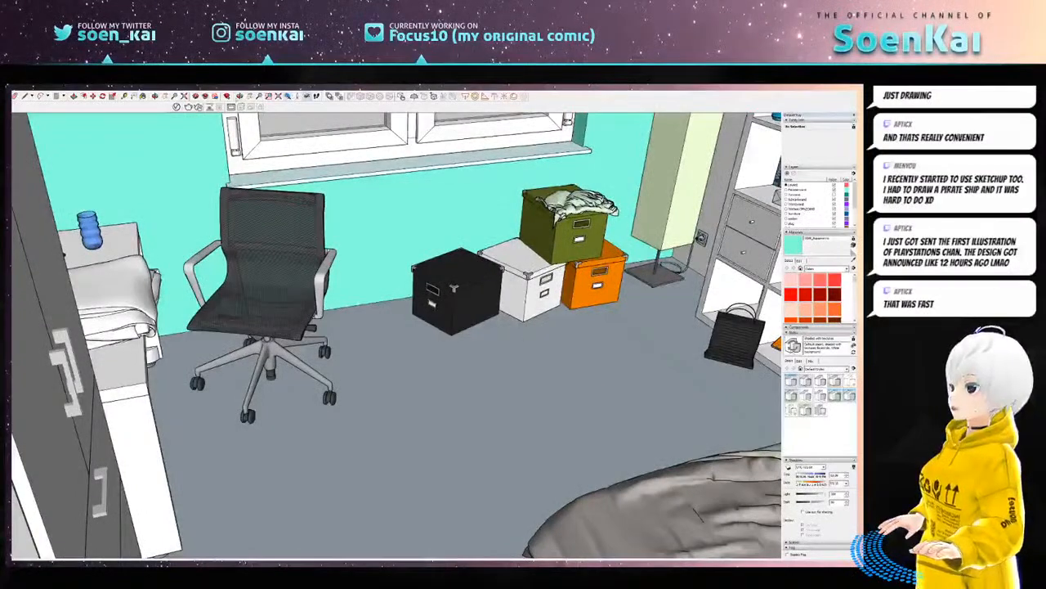
pyautogui.moveTo(386, 395); pyautogui.dragTo(437, 262)
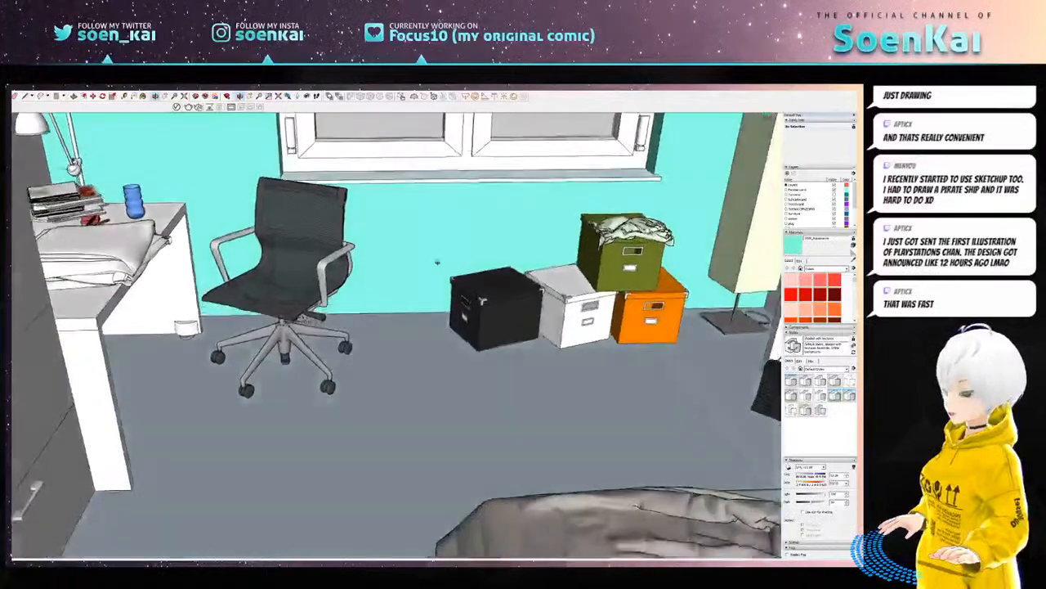
pyautogui.scroll(-2, 432, 271)
pyautogui.scroll(-2, 432, 273)
pyautogui.moveTo(339, 294); pyautogui.dragTo(572, 331)
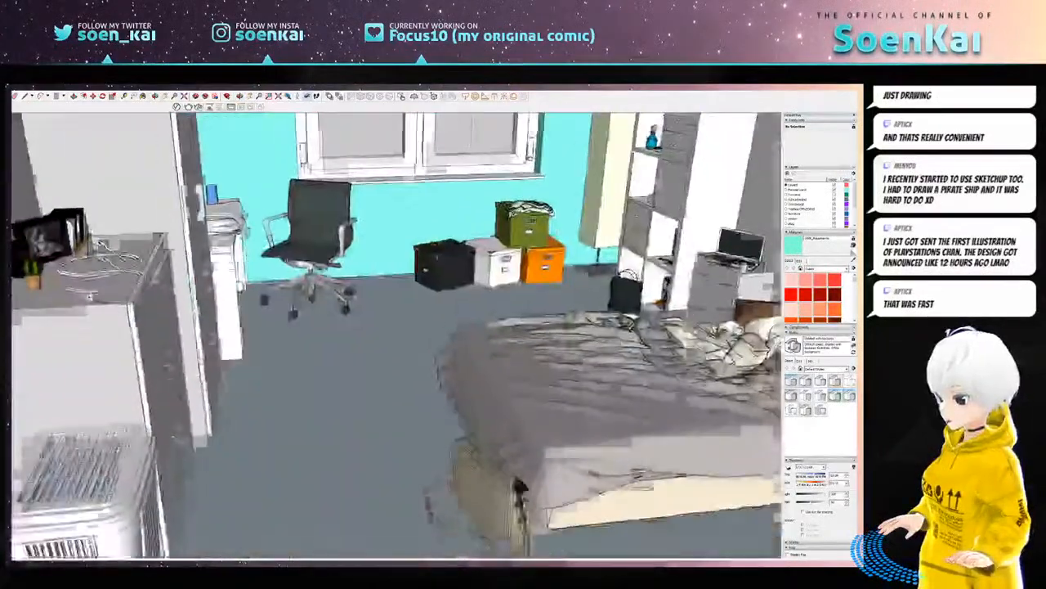
pyautogui.moveTo(553, 466); pyautogui.dragTo(519, 442)
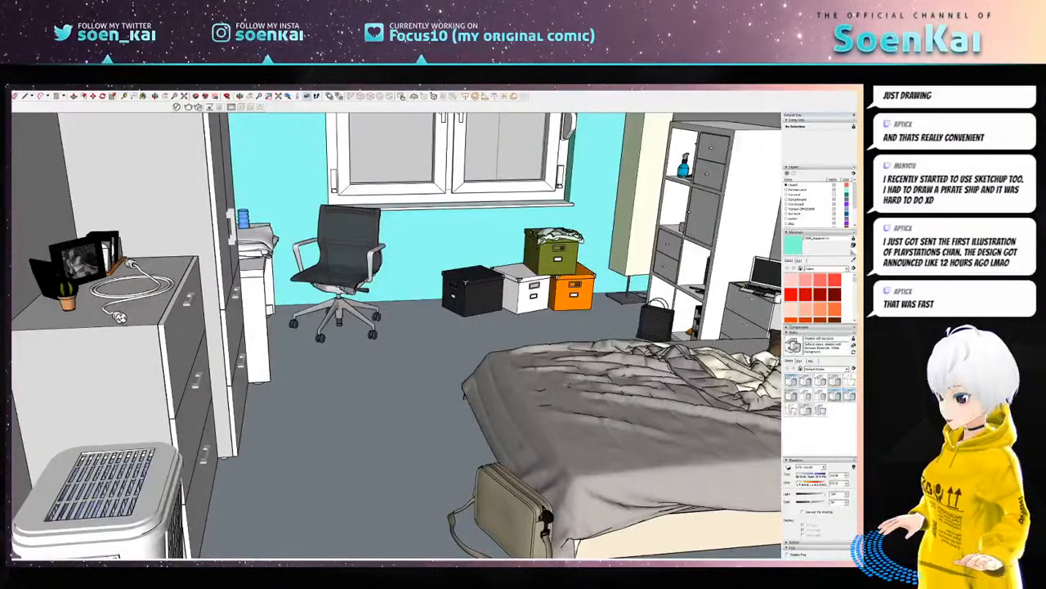
# - Compare several interior camera angles covering the bed, the wall decoration, the nightstand corner and the full window wall
pyautogui.moveTo(396, 335)
pyautogui.mouseDown()
pyautogui.moveTo(572, 282)
pyautogui.moveTo(515, 245)
pyautogui.mouseUp()
pyautogui.moveTo(345, 232)
pyautogui.mouseDown()
pyautogui.moveTo(259, 173)
pyautogui.moveTo(408, 178)
pyautogui.moveTo(490, 351)
pyautogui.moveTo(525, 389)
pyautogui.moveTo(658, 374)
pyautogui.moveTo(677, 295)
pyautogui.moveTo(634, 283)
pyautogui.moveTo(446, 323)
pyautogui.moveTo(343, 276)
pyautogui.moveTo(342, 235)
pyautogui.moveTo(389, 192)
pyautogui.moveTo(561, 236)
pyautogui.moveTo(560, 320)
pyautogui.mouseUp()
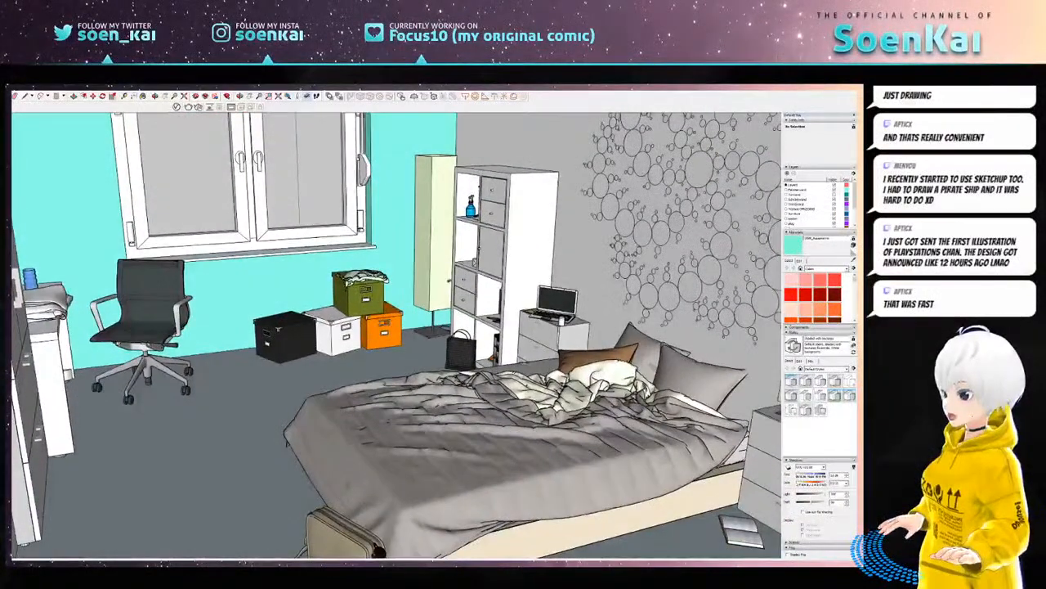
pyautogui.moveTo(560, 321); pyautogui.dragTo(597, 421)
pyautogui.moveTo(523, 351)
pyautogui.mouseDown()
pyautogui.moveTo(564, 331)
pyautogui.moveTo(556, 368)
pyautogui.mouseUp()
pyautogui.moveTo(523, 335); pyautogui.dragTo(352, 323)
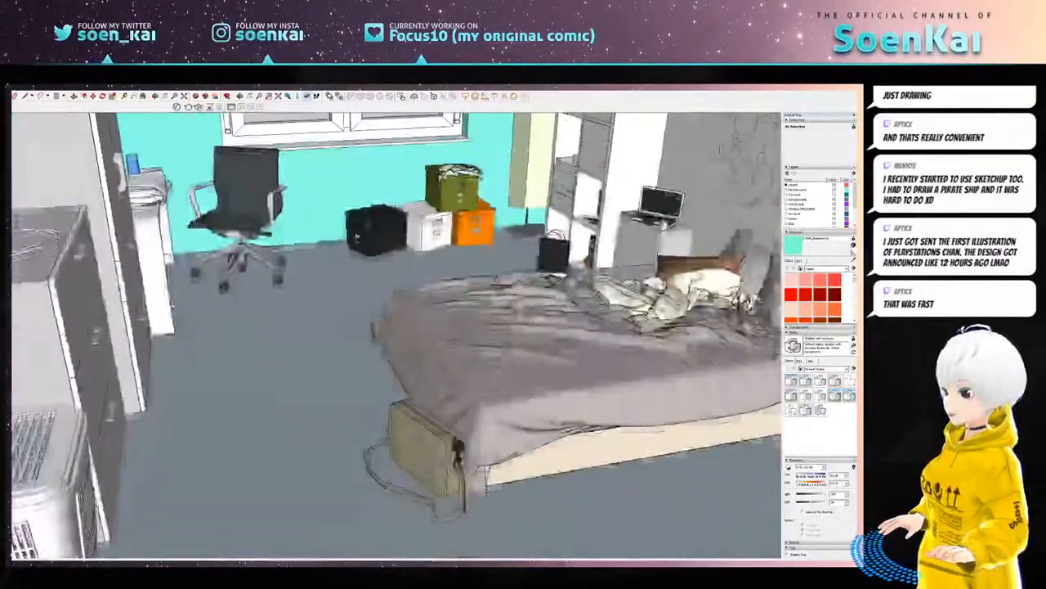
pyautogui.moveTo(523, 335)
pyautogui.mouseDown()
pyautogui.moveTo(462, 372)
pyautogui.moveTo(523, 344)
pyautogui.moveTo(458, 315)
pyautogui.moveTo(490, 307)
pyautogui.moveTo(552, 261)
pyautogui.moveTo(654, 284)
pyautogui.moveTo(721, 397)
pyautogui.moveTo(777, 359)
pyautogui.mouseUp()
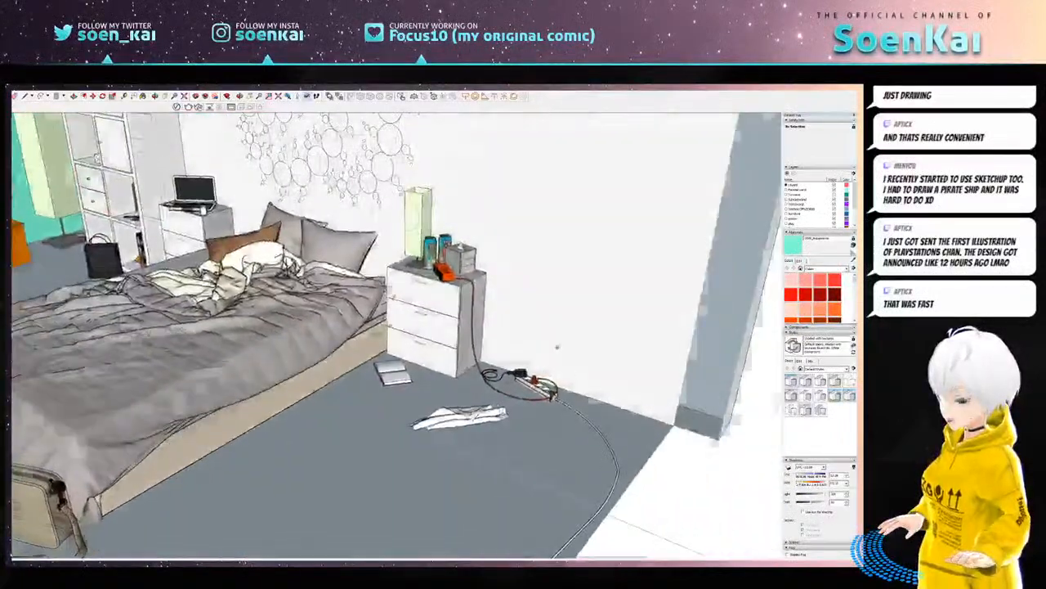
pyautogui.moveTo(557, 346)
pyautogui.mouseDown()
pyautogui.moveTo(417, 292)
pyautogui.moveTo(329, 275)
pyautogui.moveTo(313, 246)
pyautogui.moveTo(192, 245)
pyautogui.moveTo(141, 280)
pyautogui.moveTo(396, 331)
pyautogui.moveTo(384, 315)
pyautogui.moveTo(529, 397)
pyautogui.moveTo(518, 424)
pyautogui.moveTo(362, 415)
pyautogui.moveTo(245, 351)
pyautogui.moveTo(143, 272)
pyautogui.moveTo(189, 326)
pyautogui.moveTo(519, 393)
pyautogui.moveTo(499, 347)
pyautogui.moveTo(245, 290)
pyautogui.mouseUp()
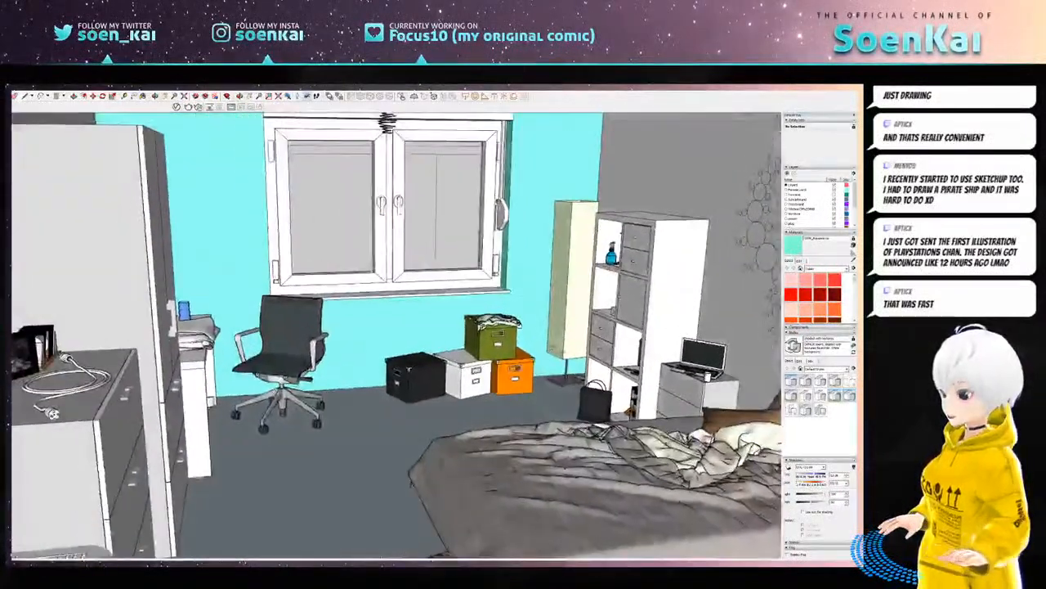
pyautogui.moveTo(564, 364)
pyautogui.mouseDown()
pyautogui.moveTo(484, 351)
pyautogui.moveTo(500, 303)
pyautogui.moveTo(525, 288)
pyautogui.moveTo(615, 274)
pyautogui.mouseUp()
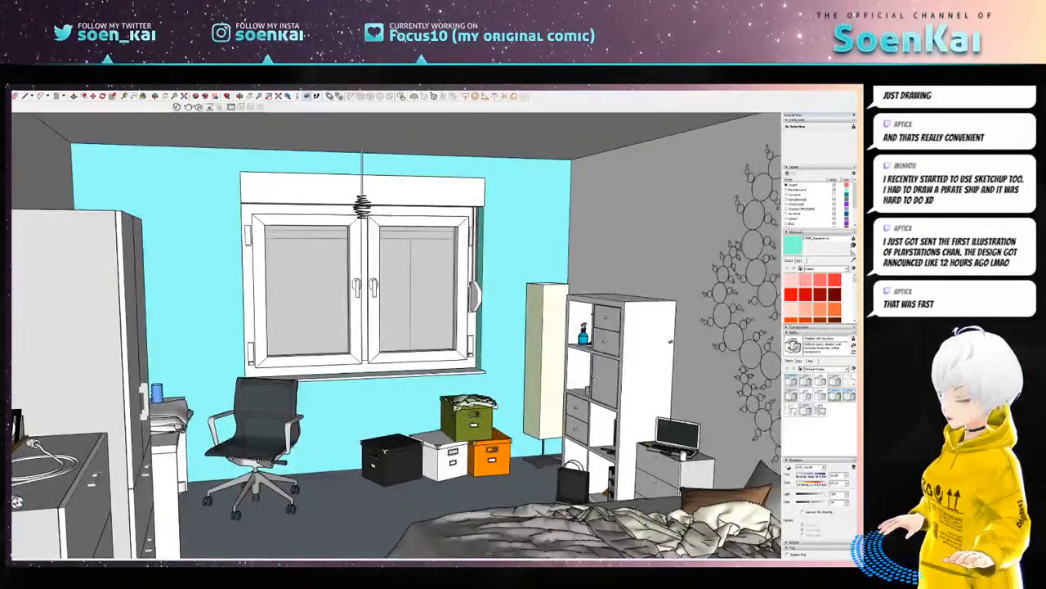
pyautogui.moveTo(670, 342)
pyautogui.mouseDown()
pyautogui.moveTo(466, 331)
pyautogui.moveTo(546, 425)
pyautogui.moveTo(654, 449)
pyautogui.mouseUp()
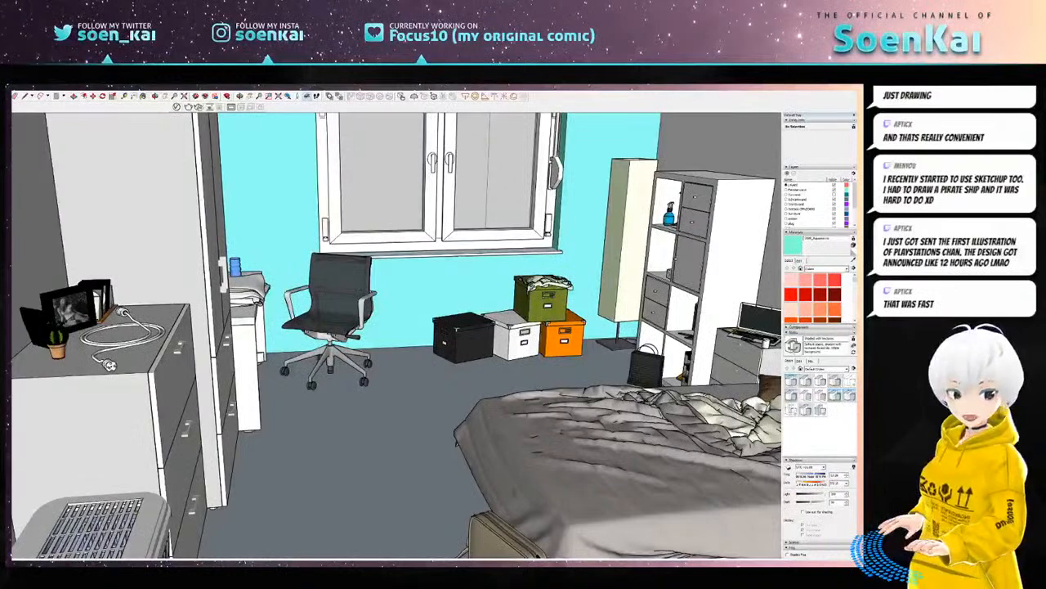
# - Switch to Clip Studio Paint and begin opening a file from the Focus10 comic's Inks_and_Tone folder
pyautogui.hotkey('alt', 'Tab')
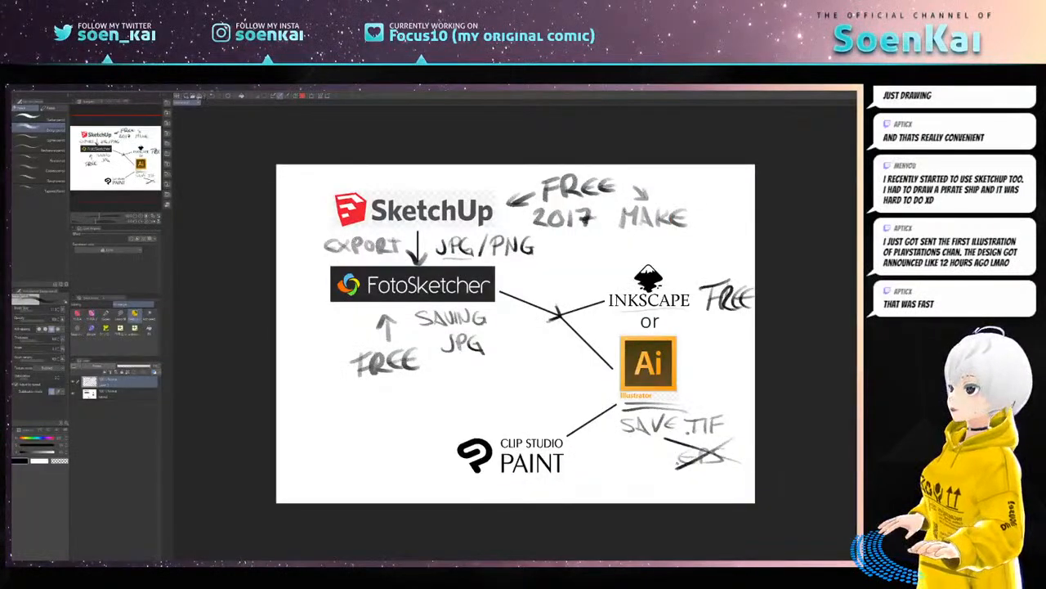
pyautogui.click(193, 96)
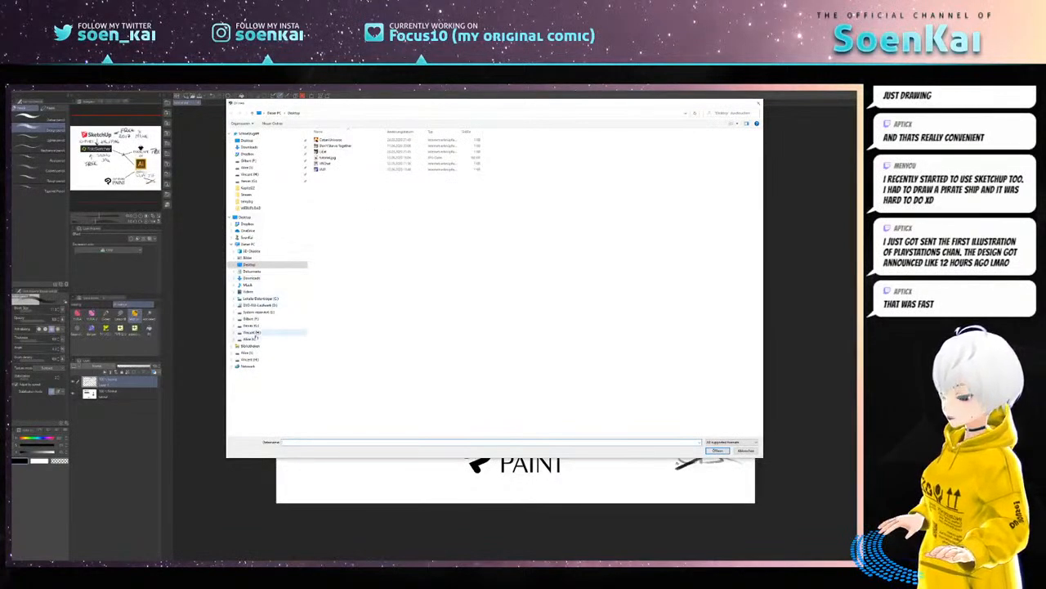
pyautogui.click(252, 319)
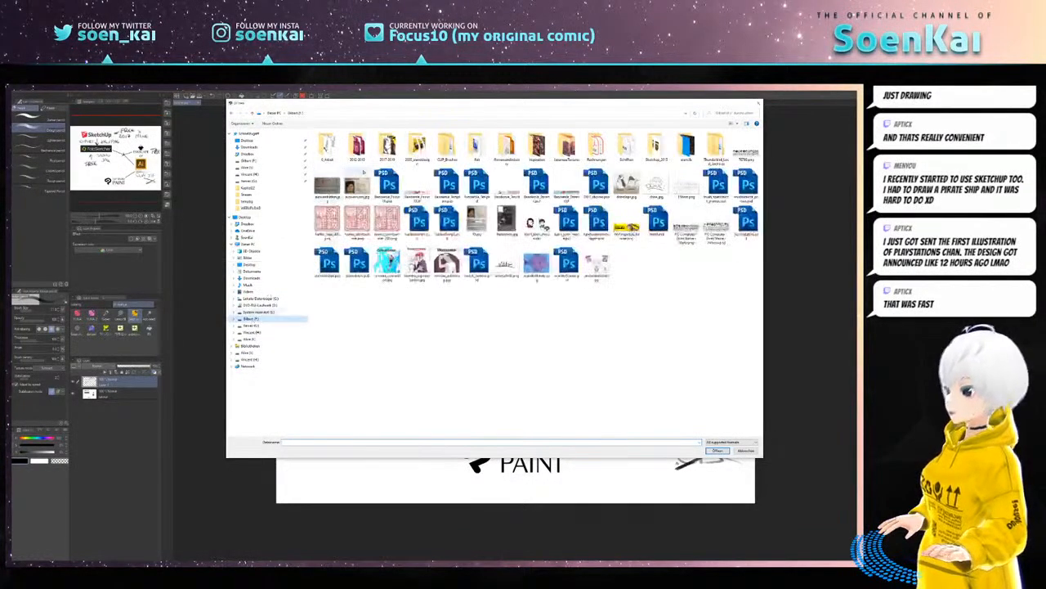
pyautogui.doubleClick(332, 152)
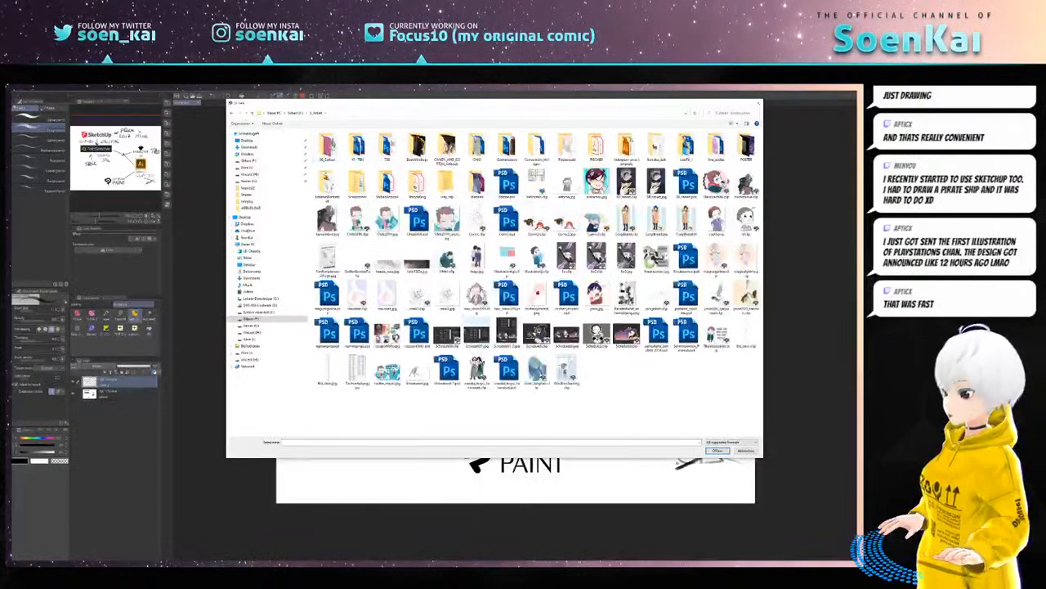
pyautogui.doubleClick(335, 152)
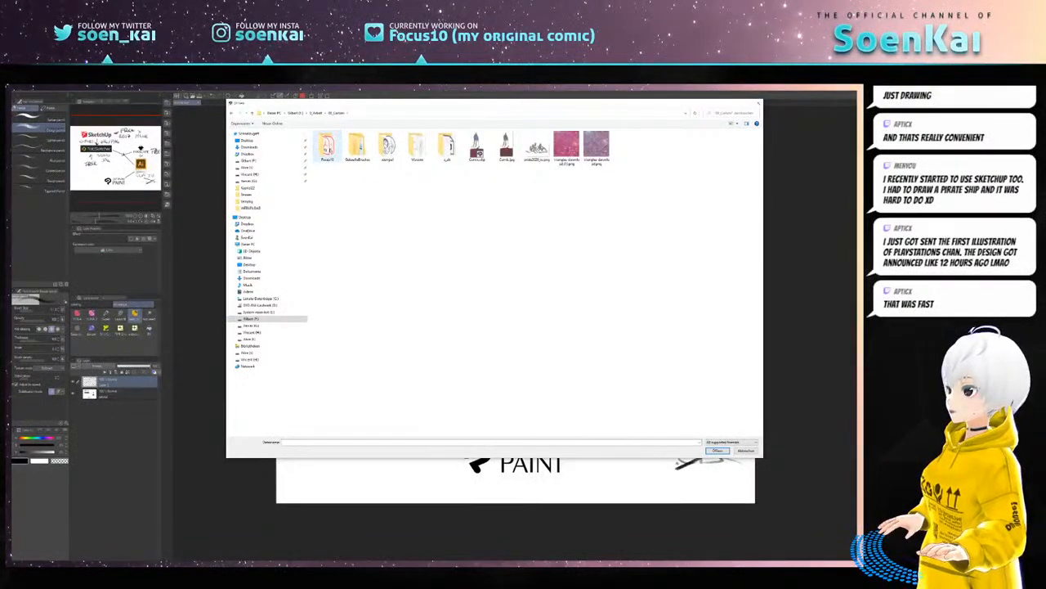
pyautogui.doubleClick(327, 148)
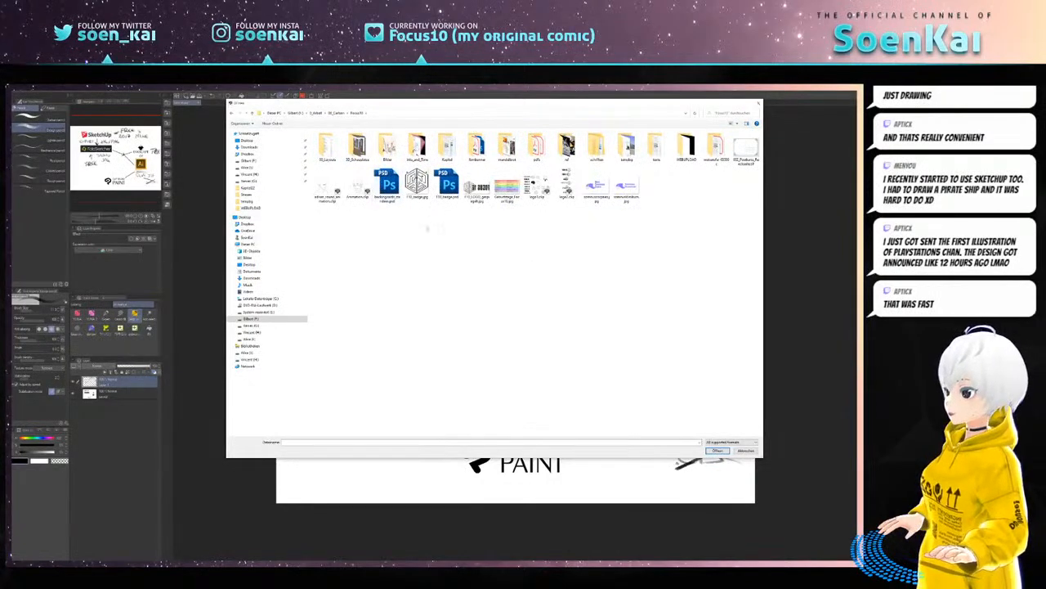
pyautogui.doubleClick(416, 147)
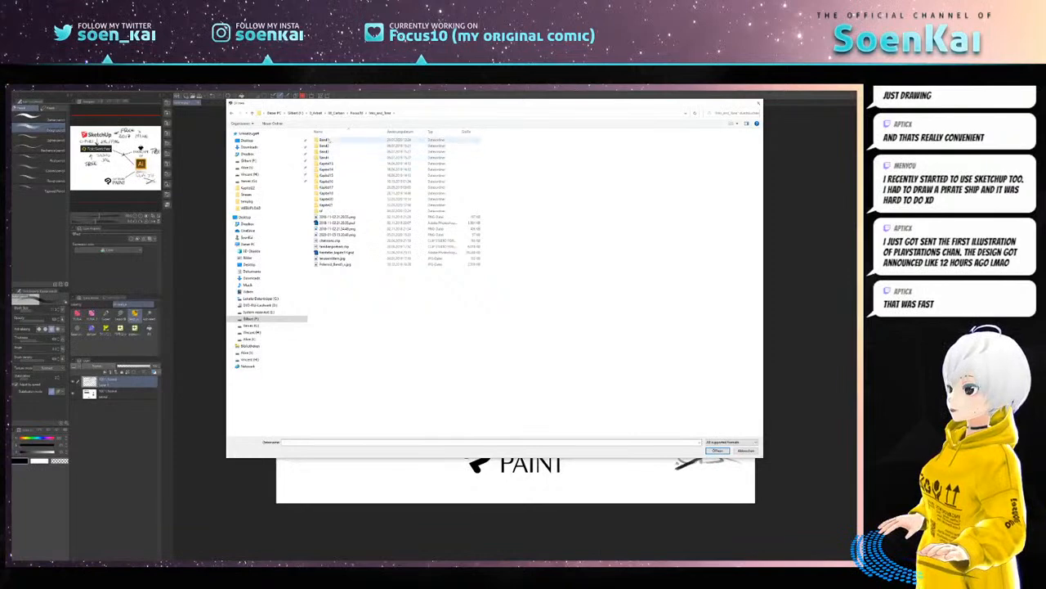
# - Look through the comic page thumbnails in the Kapitel 3 folder of Band1
pyautogui.doubleClick(324, 140)
pyautogui.doubleClick(325, 152)
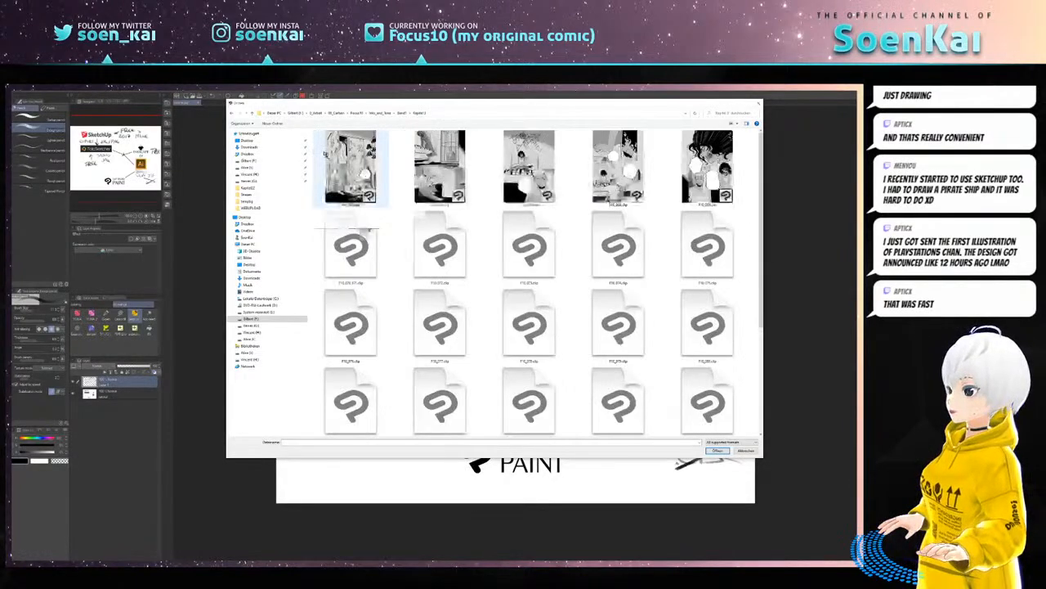
pyautogui.scroll(-5, 562, 245)
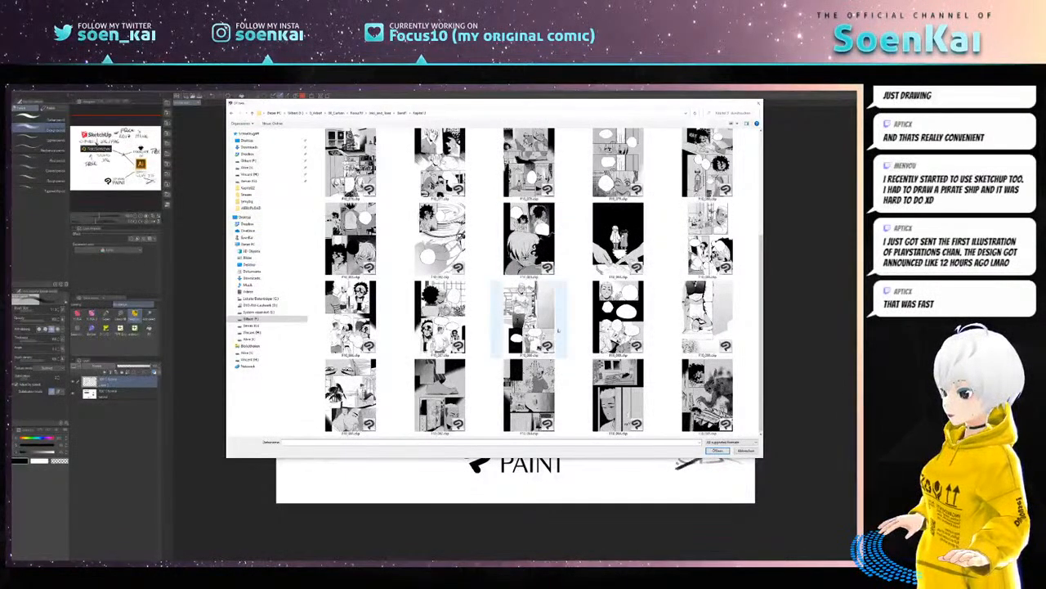
pyautogui.scroll(2, 527, 323)
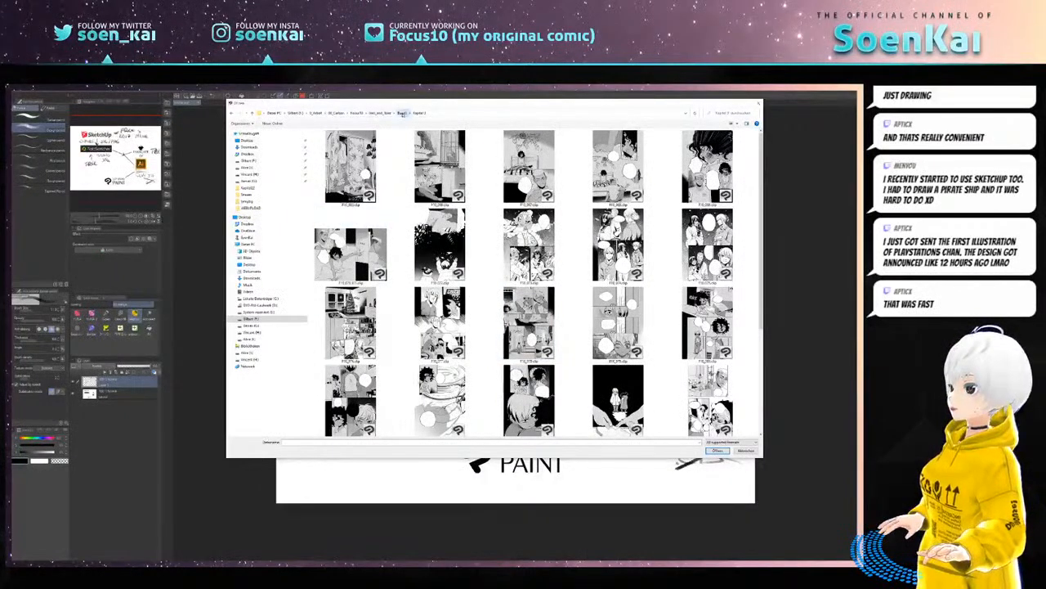
# - Browse out of Band1 and check the comic page thumbnails in the Kapitel 4 folder of Band2
pyautogui.click(402, 113)
pyautogui.click(381, 113)
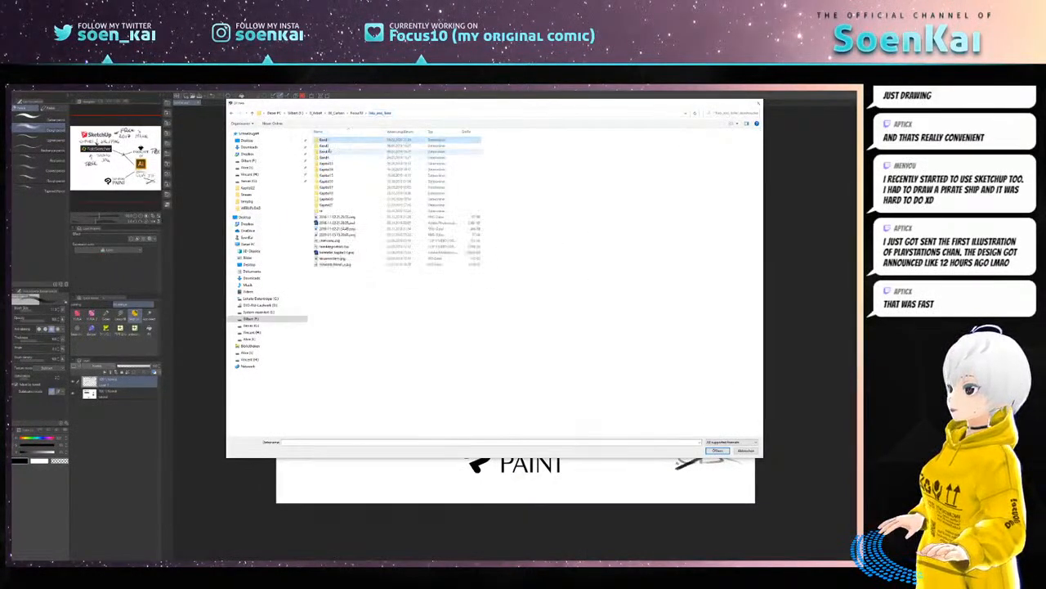
pyautogui.doubleClick(328, 147)
pyautogui.doubleClick(328, 141)
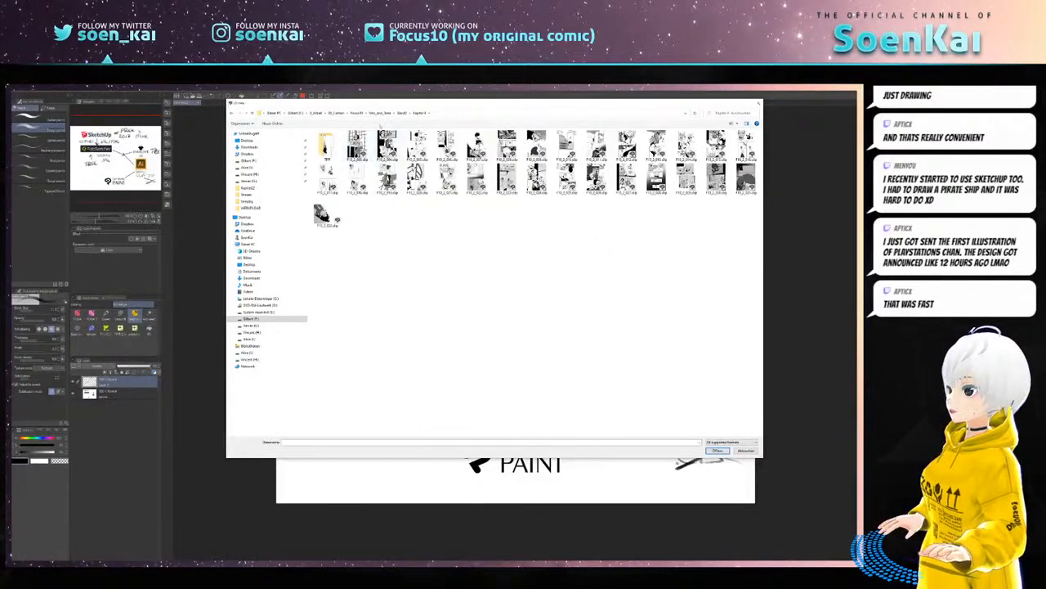
pyautogui.click(400, 113)
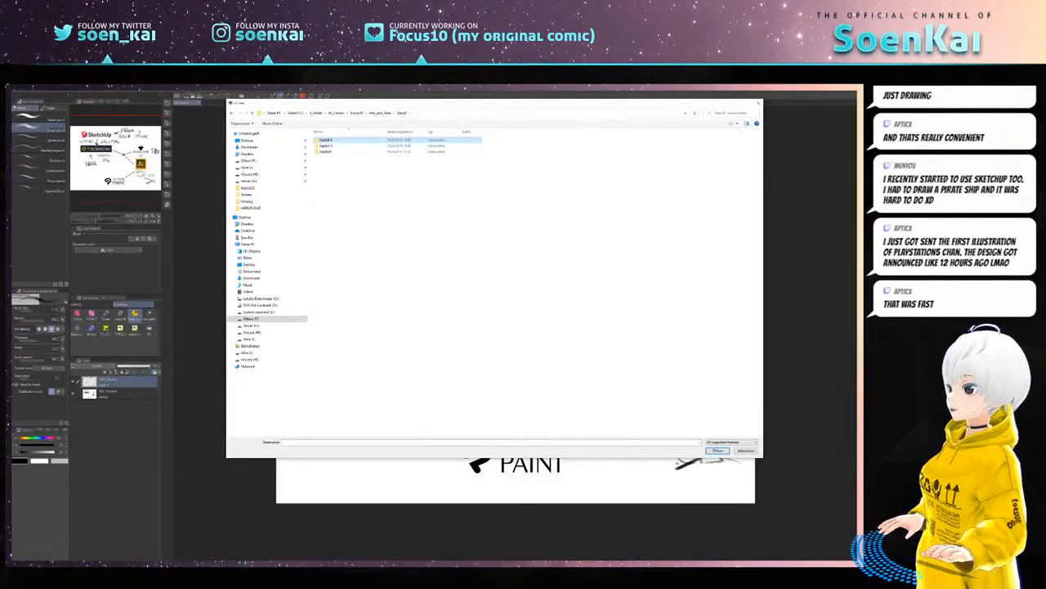
# - Show the pages in the first subfolder of Band2's Kapitel 5 as extra-large thumbnails and open the living-room page with the laptop scene
pyautogui.doubleClick(335, 147)
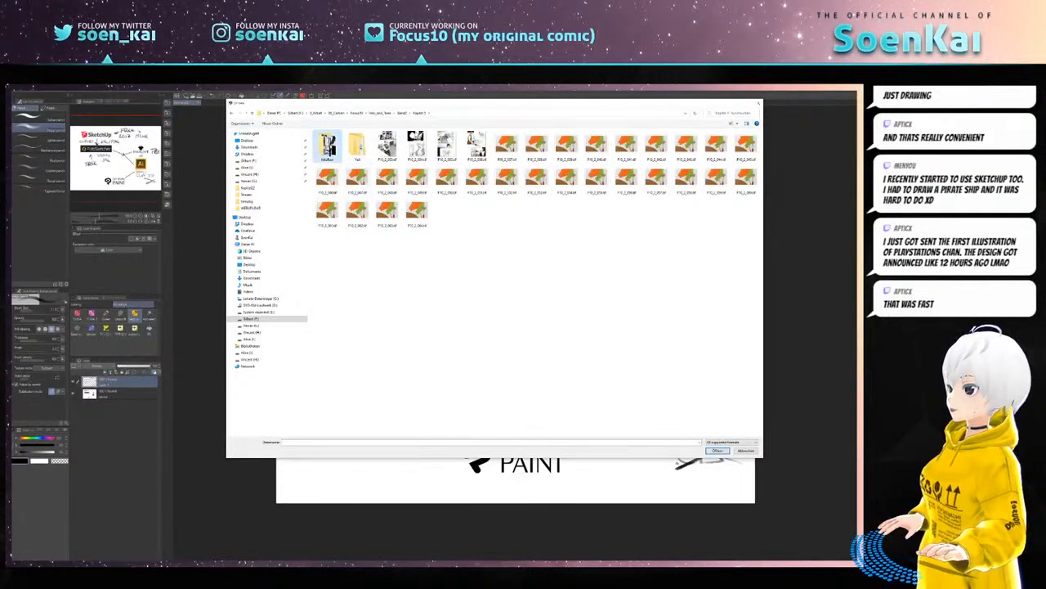
pyautogui.doubleClick(331, 146)
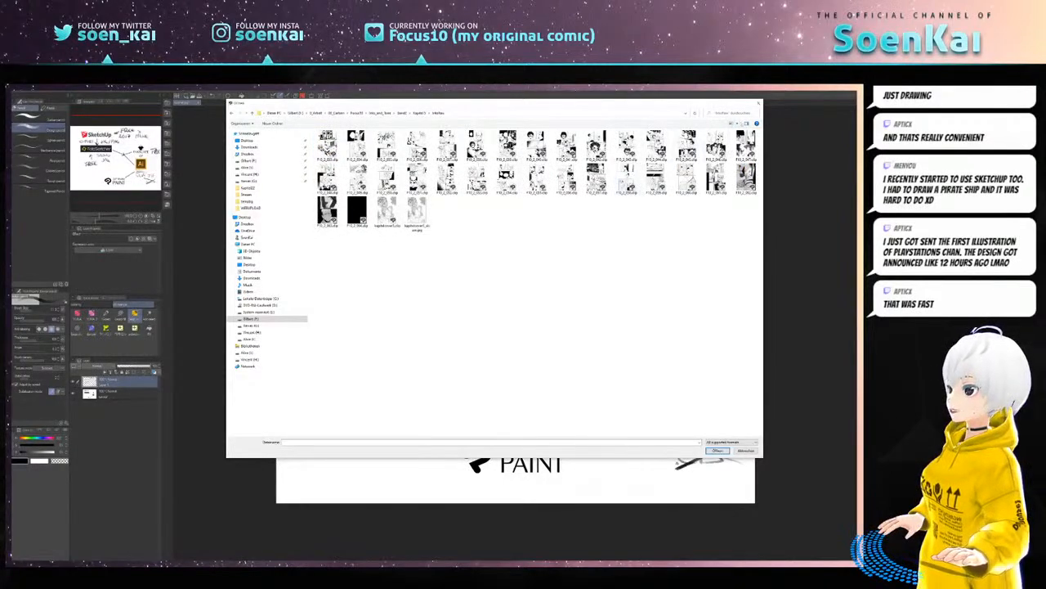
pyautogui.click(738, 124)
pyautogui.click(765, 112)
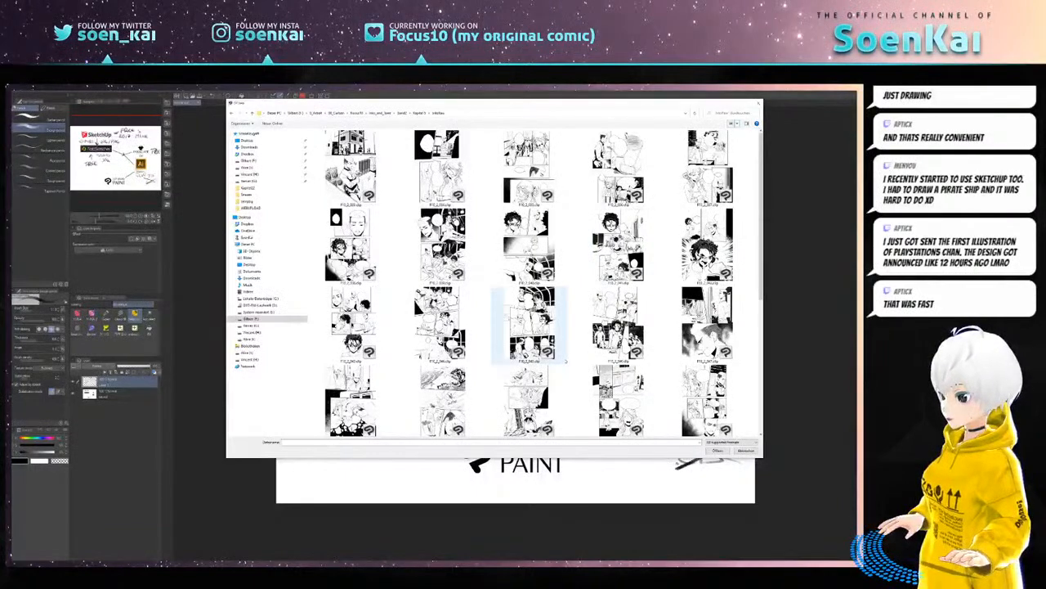
pyautogui.click(413, 298)
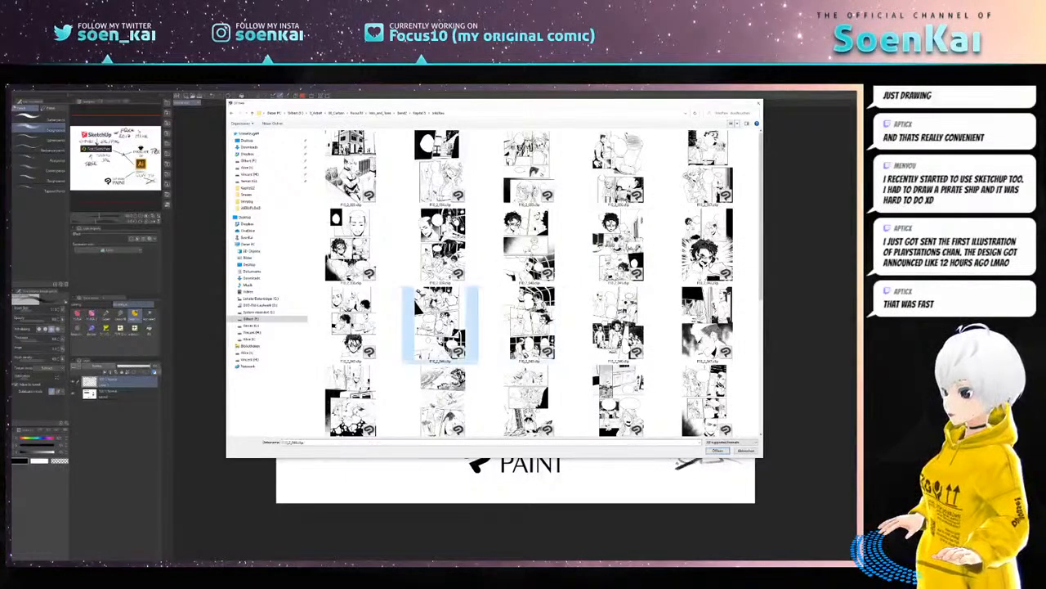
pyautogui.doubleClick(412, 299)
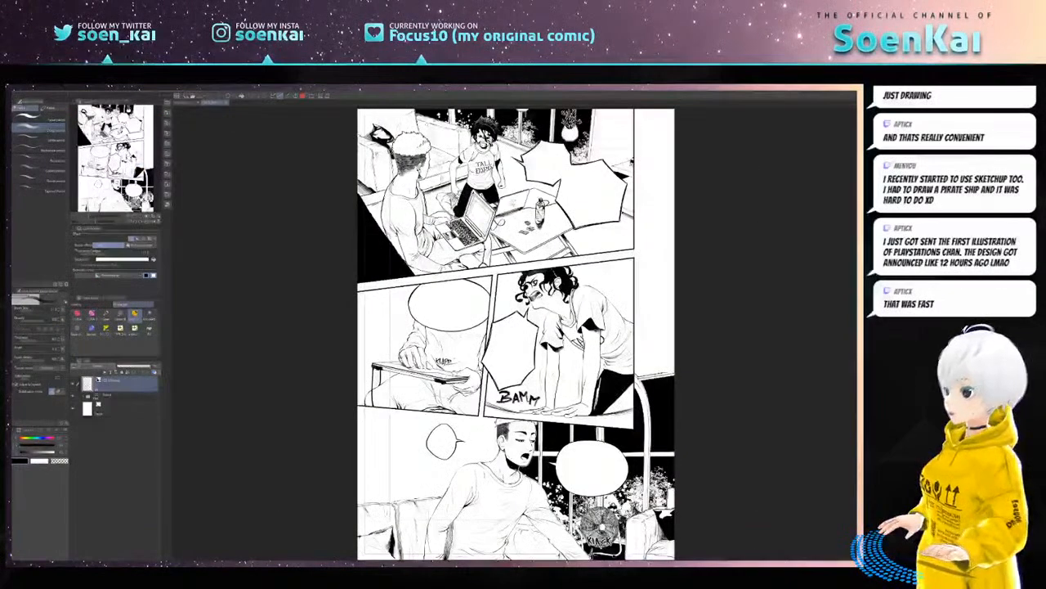
# - Expand the page's layer folders, toggle the first panel's artwork off and on to inspect it, and close the page
pyautogui.click(84, 397)
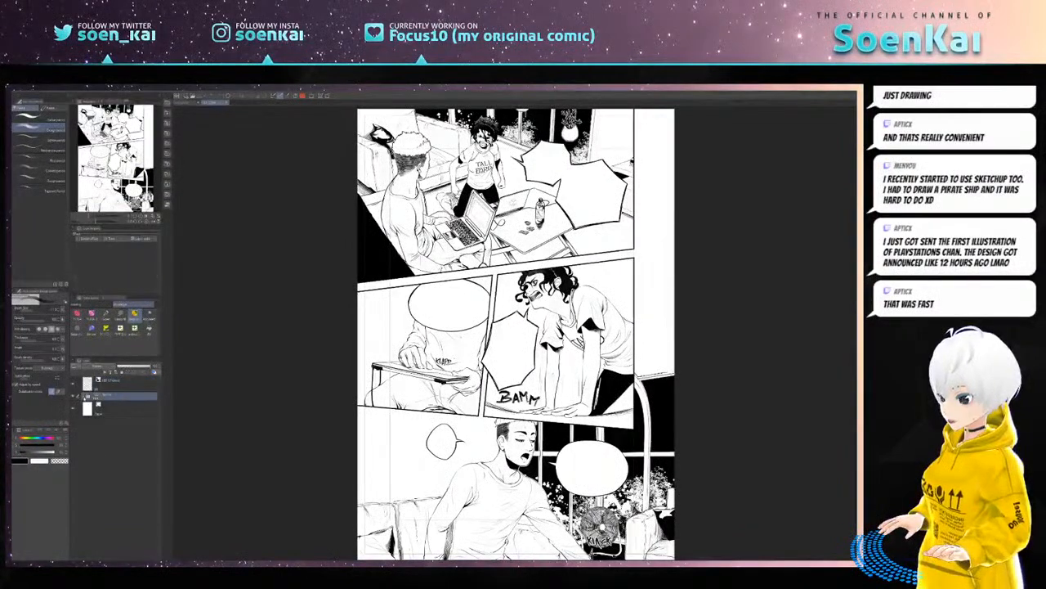
pyautogui.click(84, 397)
pyautogui.click(84, 398)
pyautogui.click(84, 397)
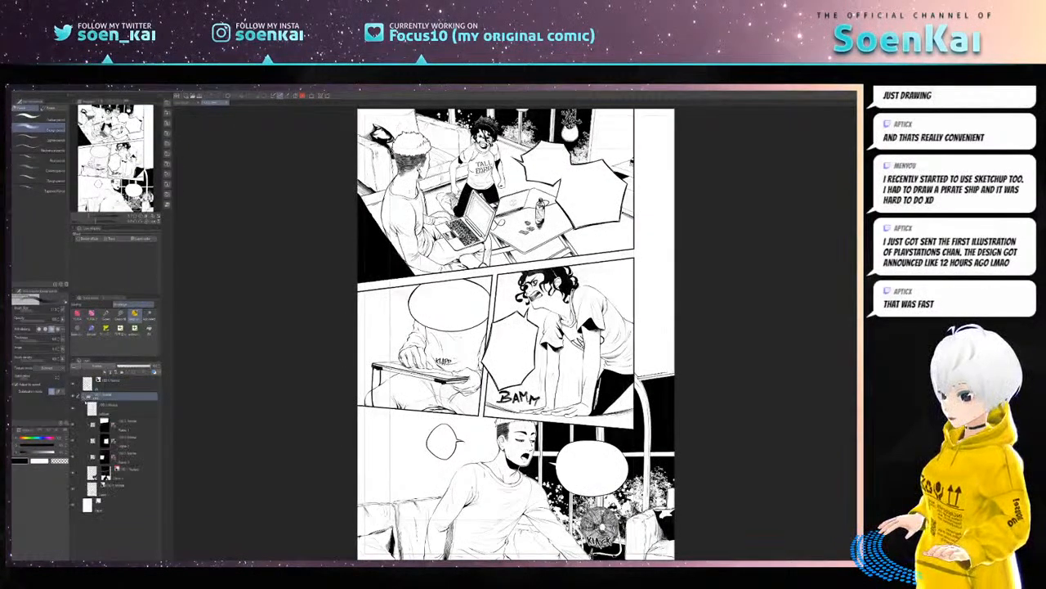
pyautogui.click(88, 427)
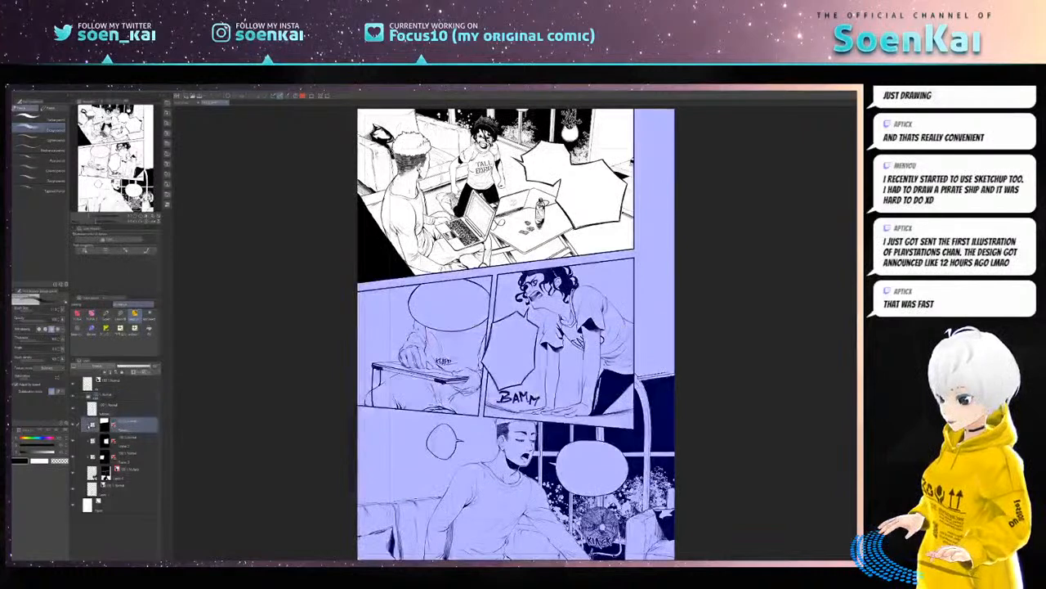
pyautogui.click(88, 426)
pyautogui.click(72, 439)
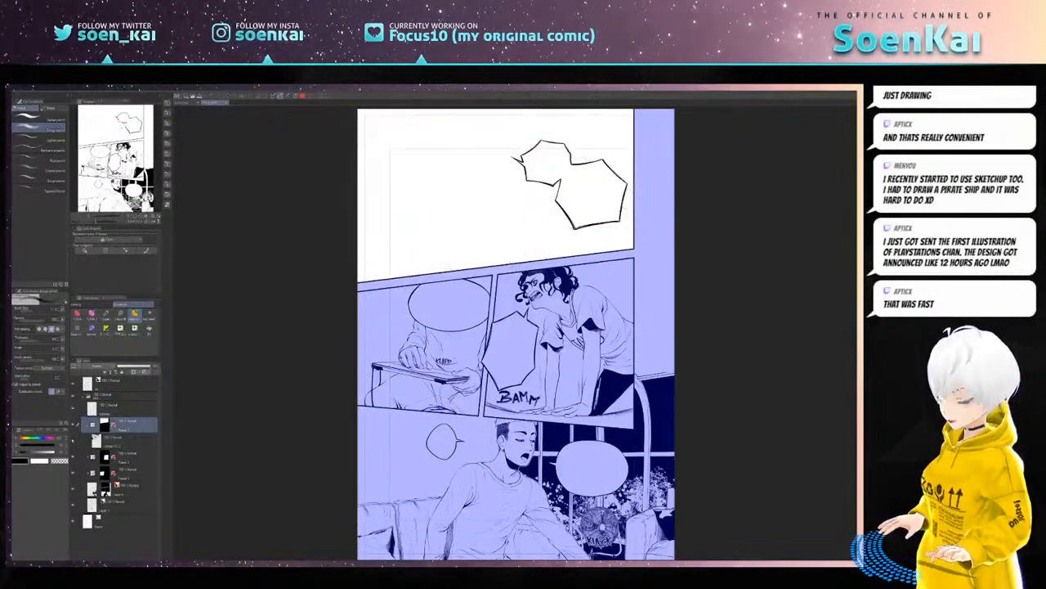
pyautogui.click(72, 440)
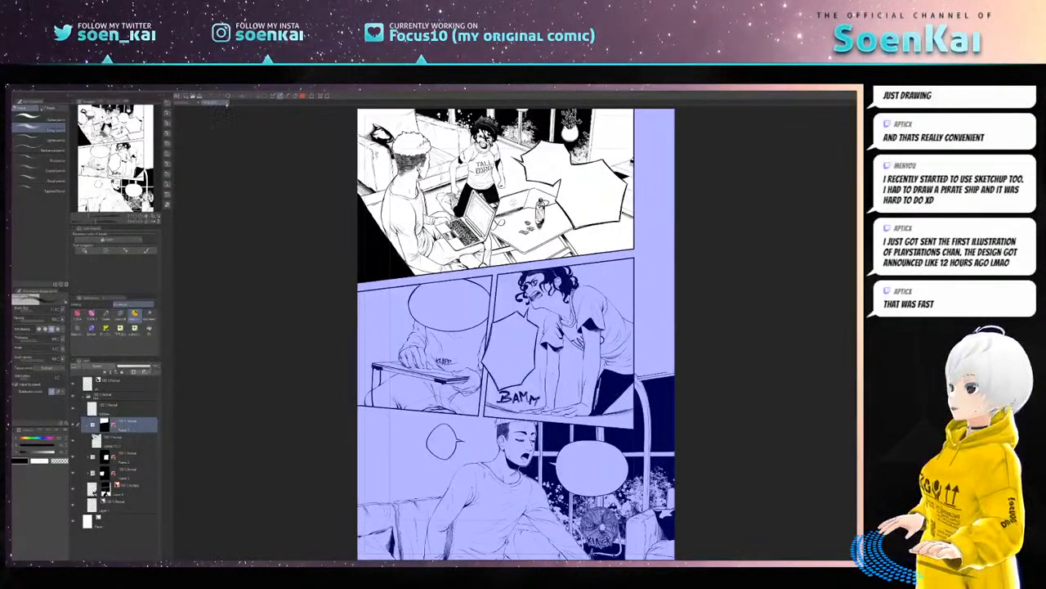
pyautogui.click(226, 103)
pyautogui.click(438, 255)
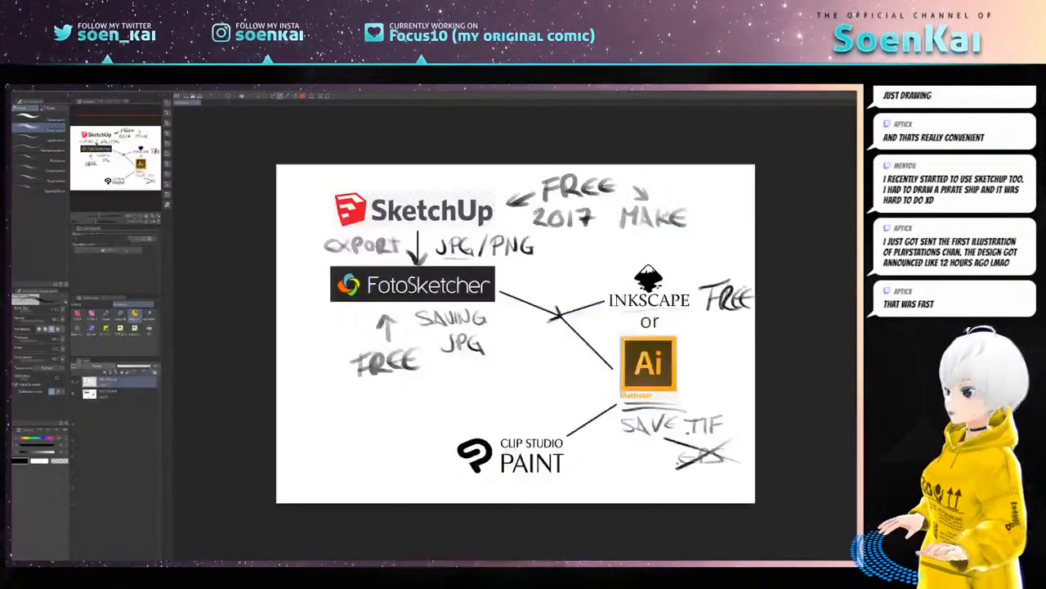
# - Begin opening another file and check the Kapitel21 and Kapitel20 folders in Focus10's Inks_and_Tone folder
pyautogui.hotkey('ctrl', 'o')
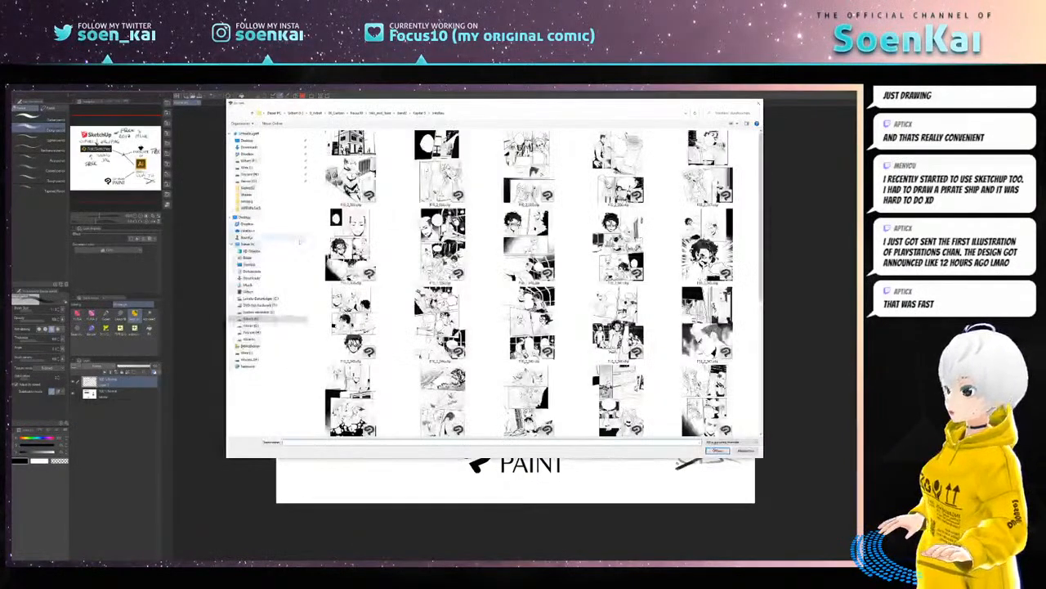
pyautogui.click(358, 113)
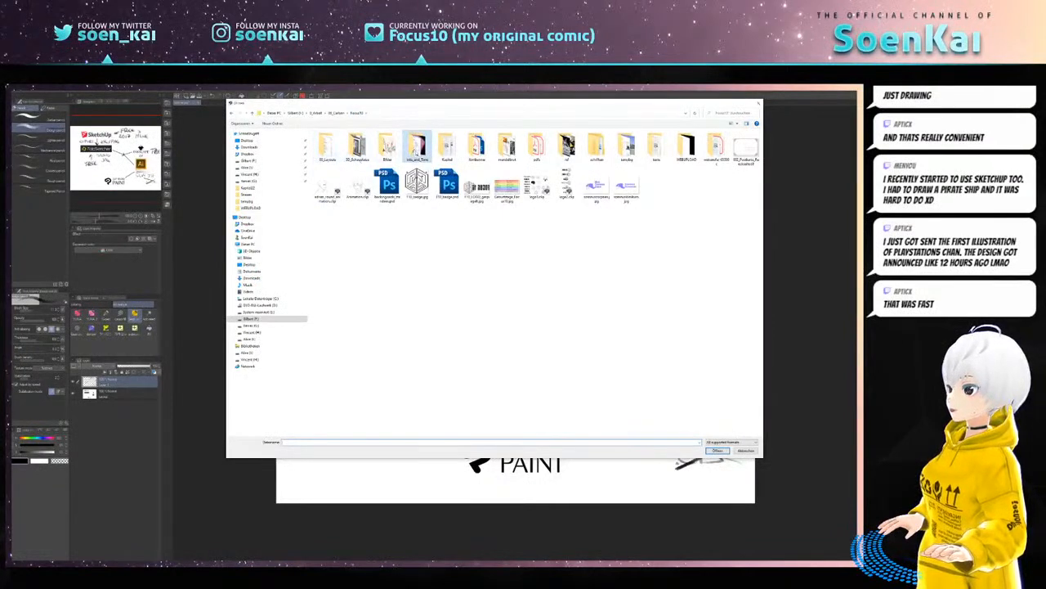
pyautogui.doubleClick(417, 146)
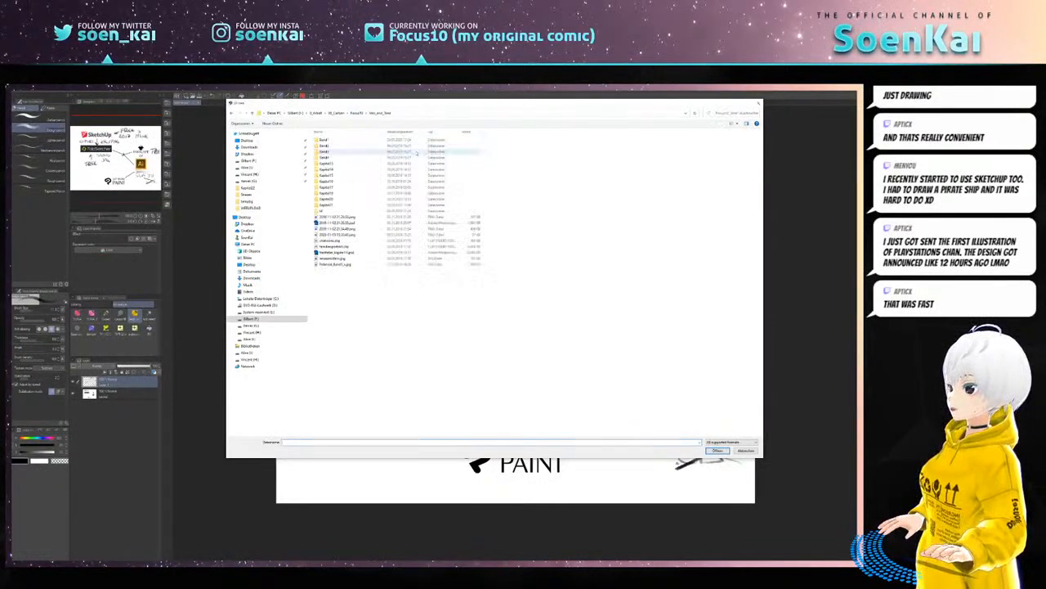
pyautogui.doubleClick(331, 205)
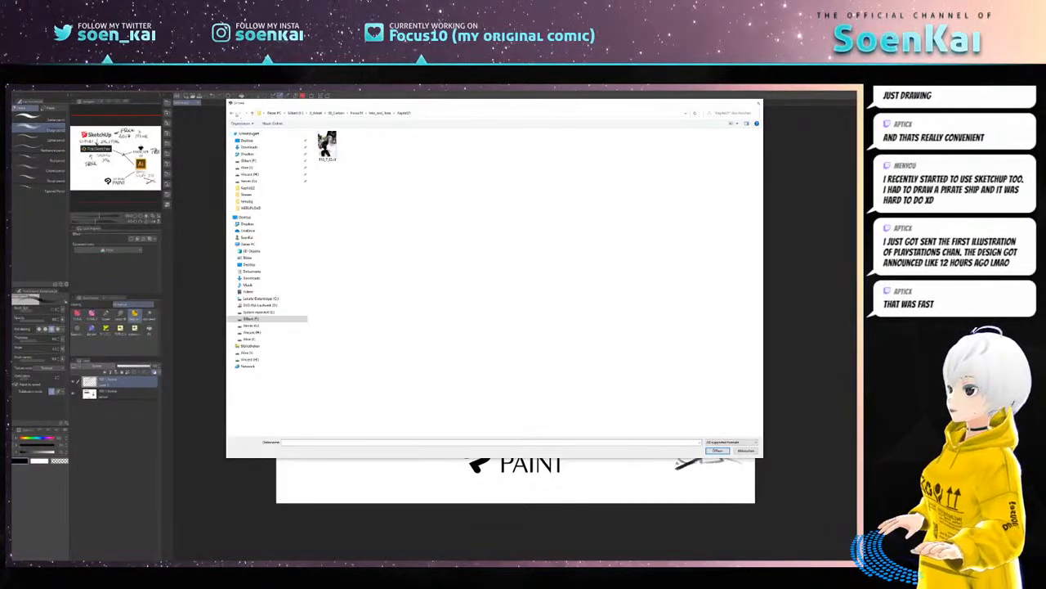
pyautogui.click(233, 113)
pyautogui.doubleClick(329, 199)
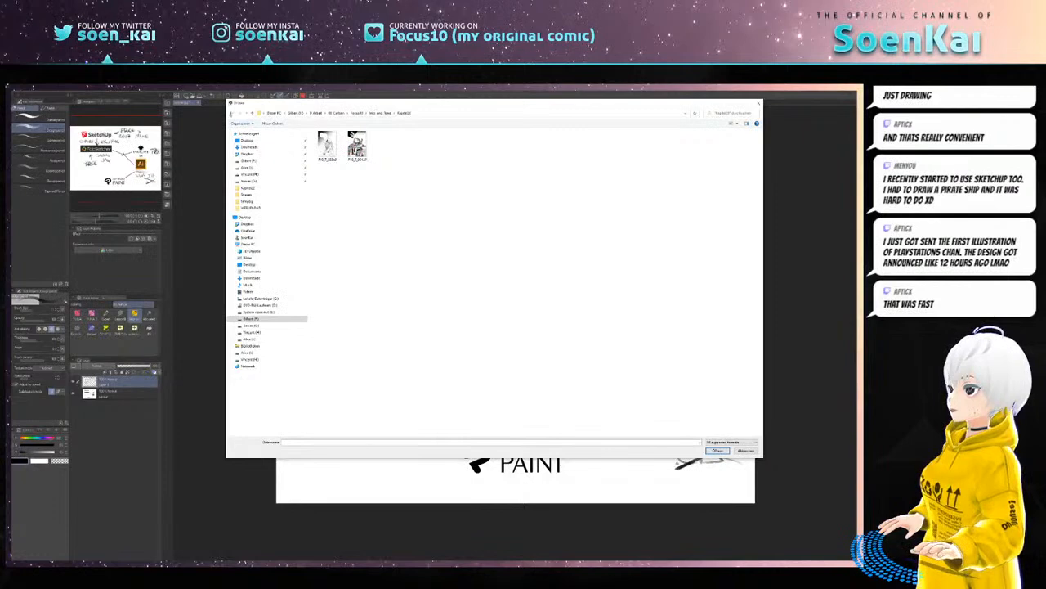
pyautogui.click(234, 115)
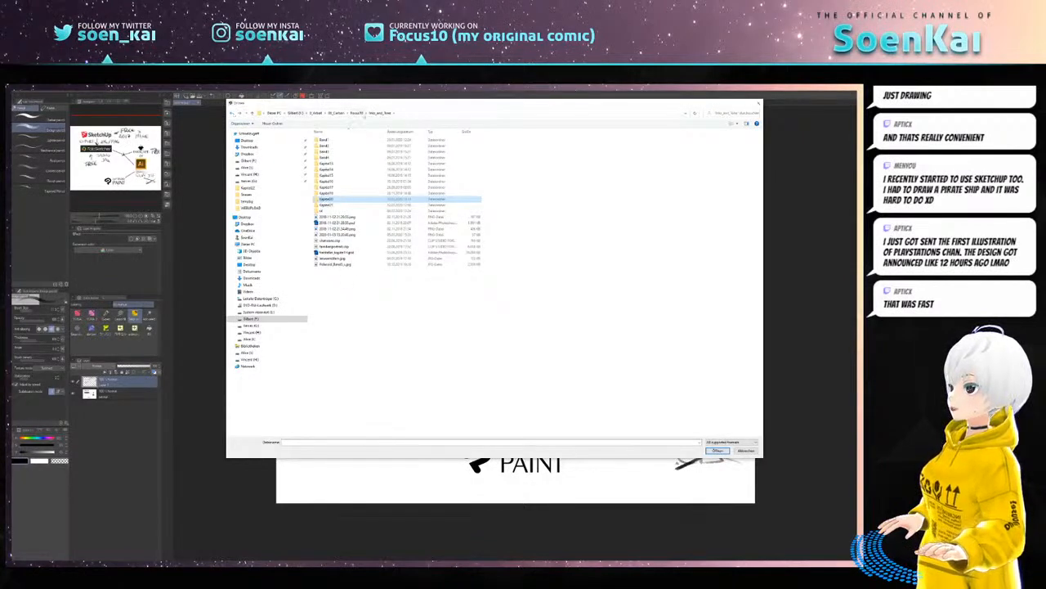
# - Check the page thumbnails in the Kapitel22 folder of Focus10's Layouts folder and return to the folder list
pyautogui.click(358, 115)
pyautogui.doubleClick(328, 146)
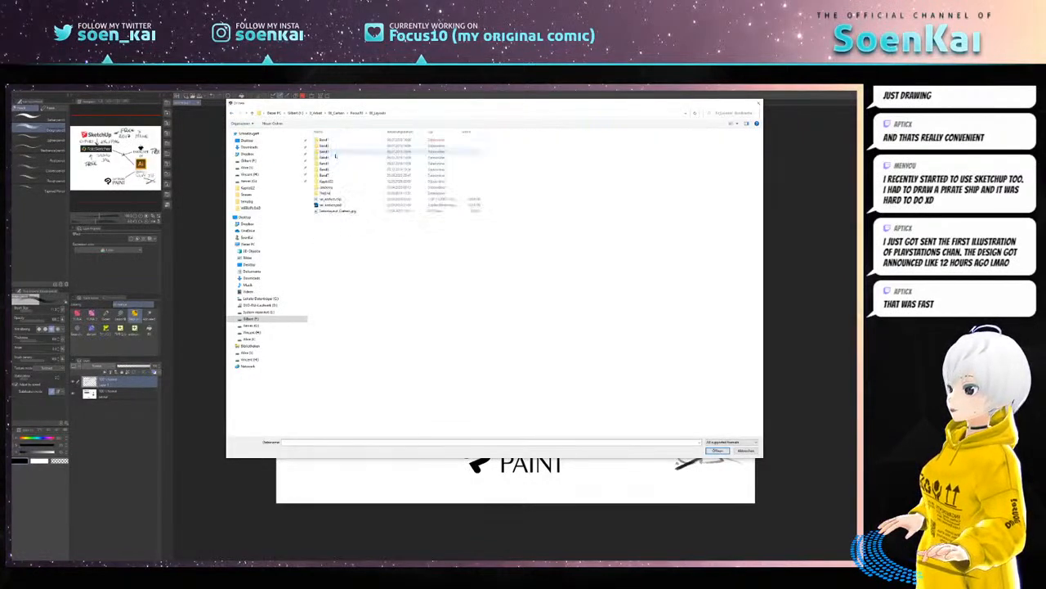
pyautogui.doubleClick(325, 180)
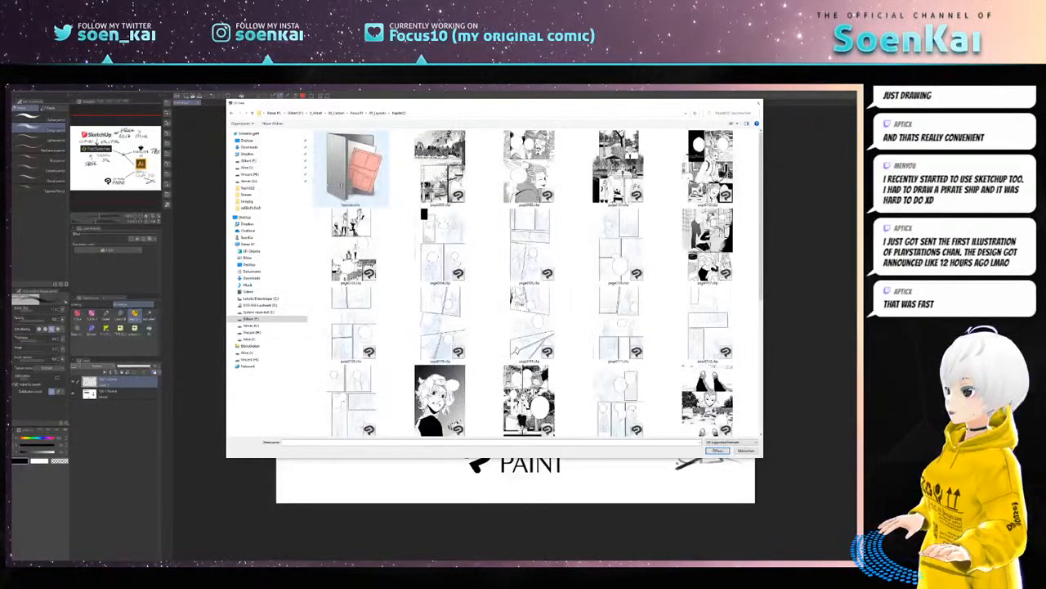
pyautogui.click(376, 115)
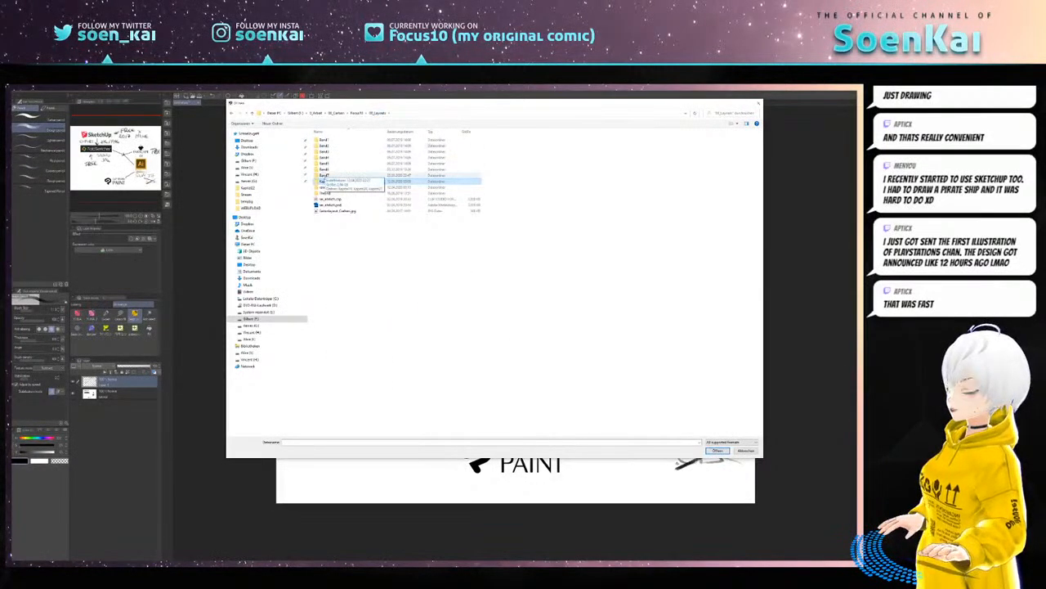
# - Browse to the Kap19 subfolder under Band7 in Layouts and show its files as extra-large thumbnails
pyautogui.doubleClick(326, 179)
pyautogui.doubleClick(325, 141)
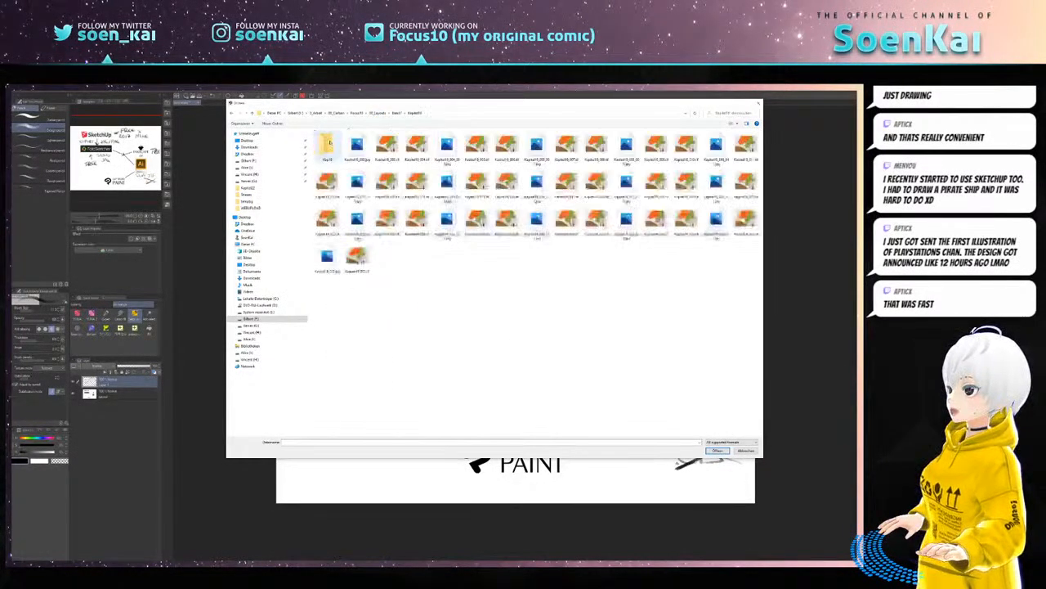
pyautogui.doubleClick(327, 142)
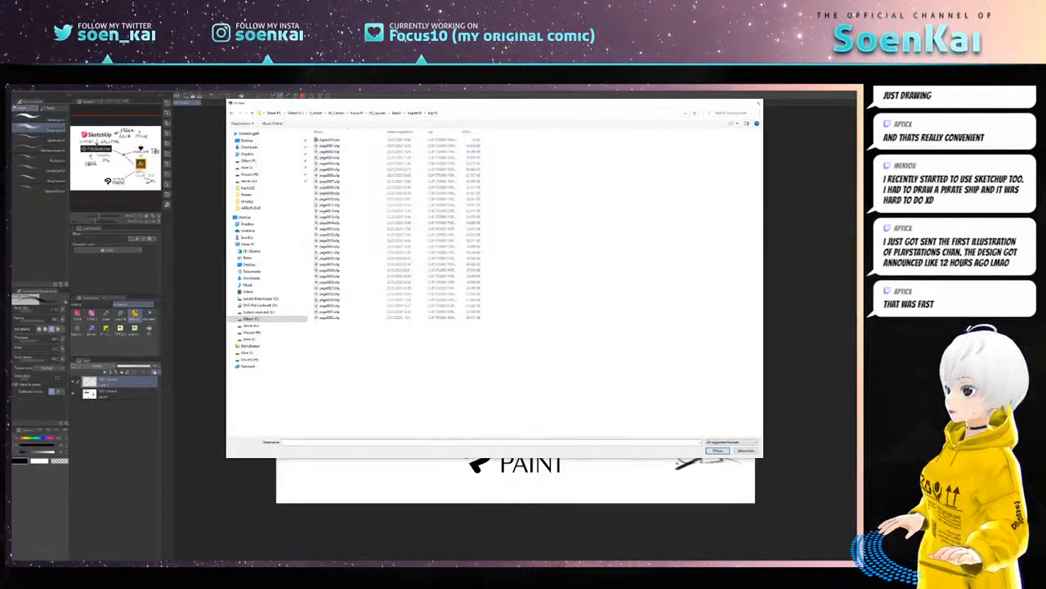
pyautogui.click(739, 123)
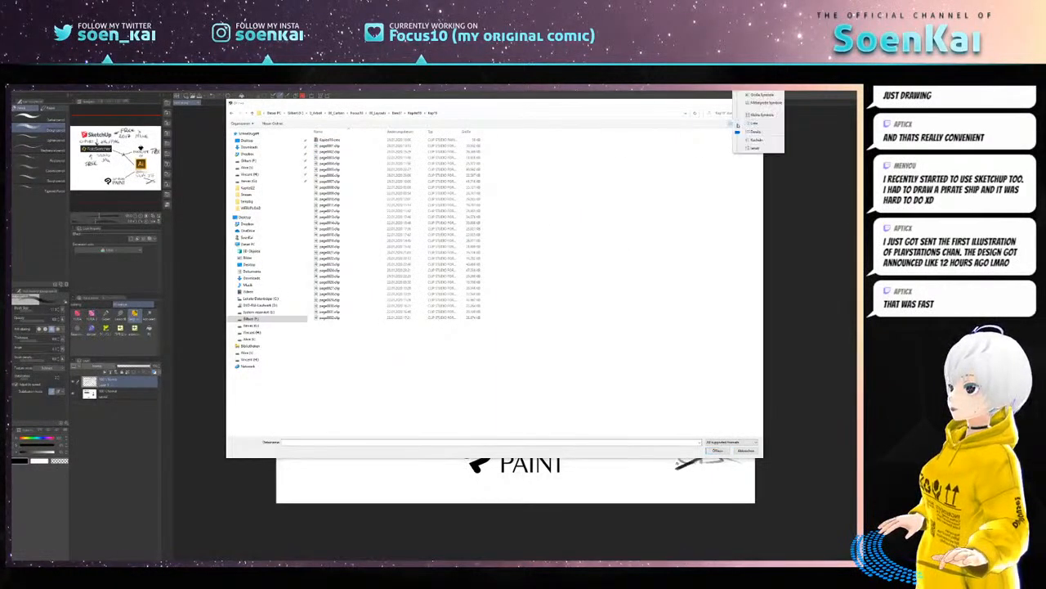
pyautogui.click(758, 102)
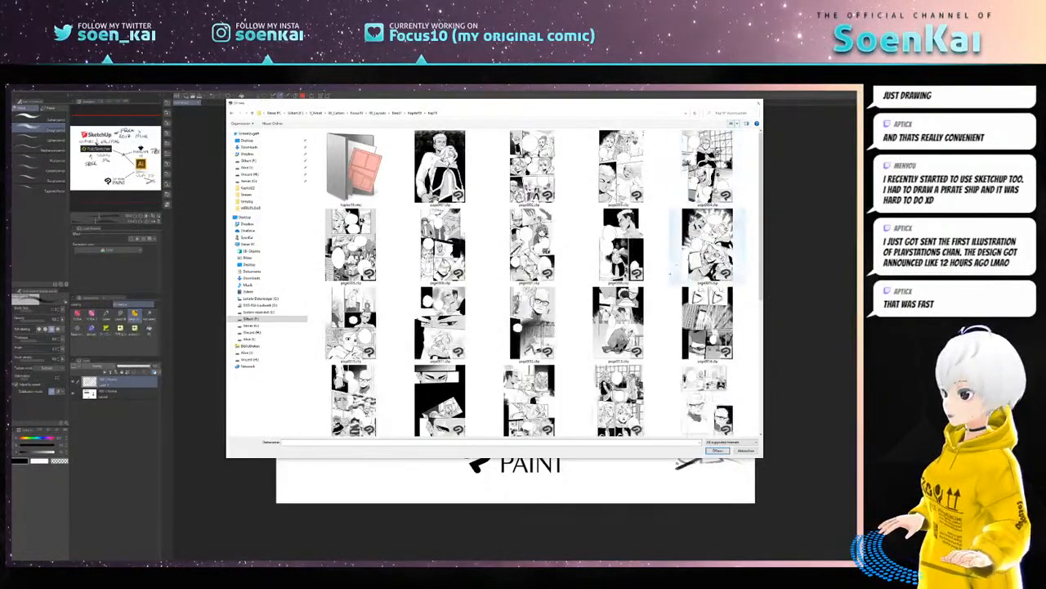
# - Look through the Kap19 page thumbnails and open the first page, the full-page drawing of two embracing characters
pyautogui.scroll(-5, 539, 282)
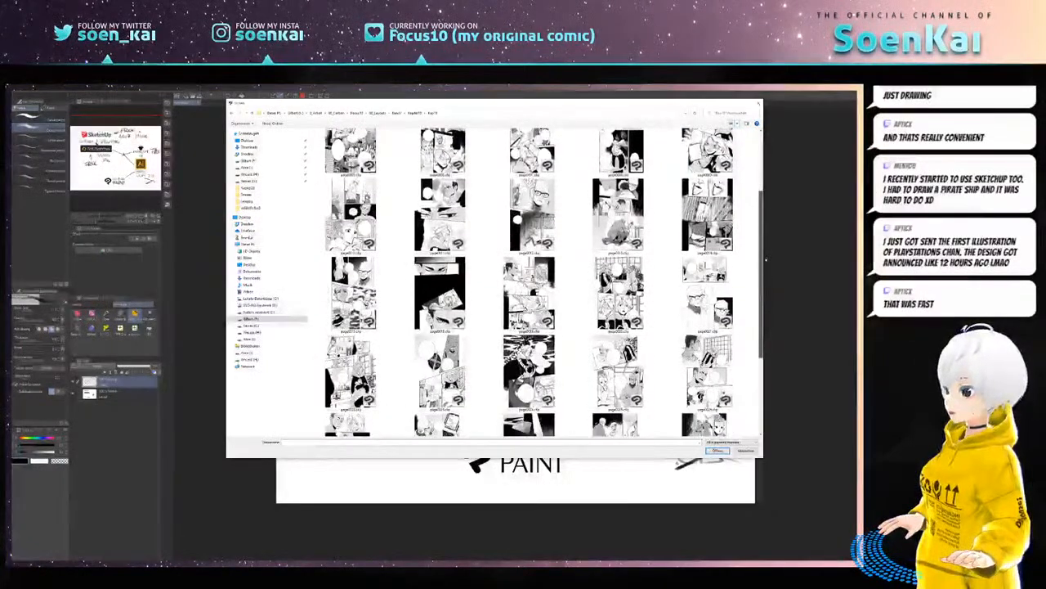
pyautogui.scroll(-2, 539, 282)
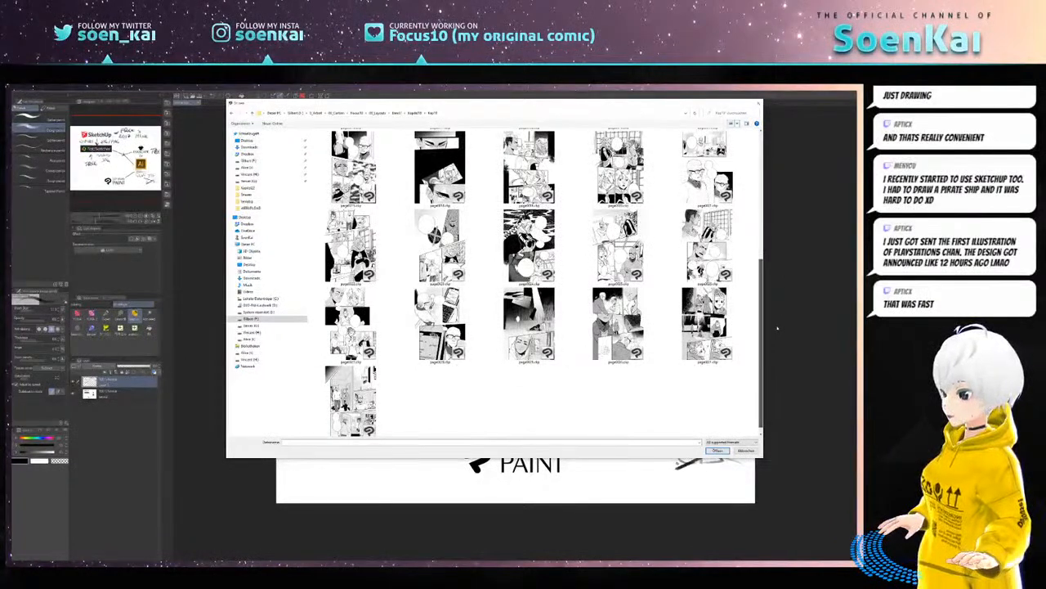
pyautogui.moveTo(778, 328); pyautogui.dragTo(779, 182)
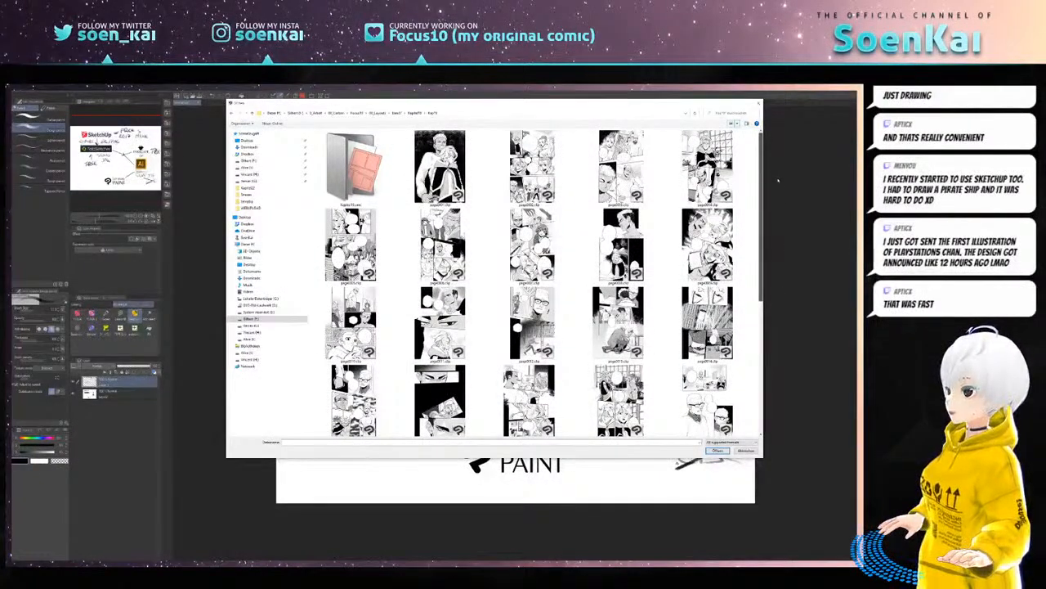
pyautogui.doubleClick(440, 166)
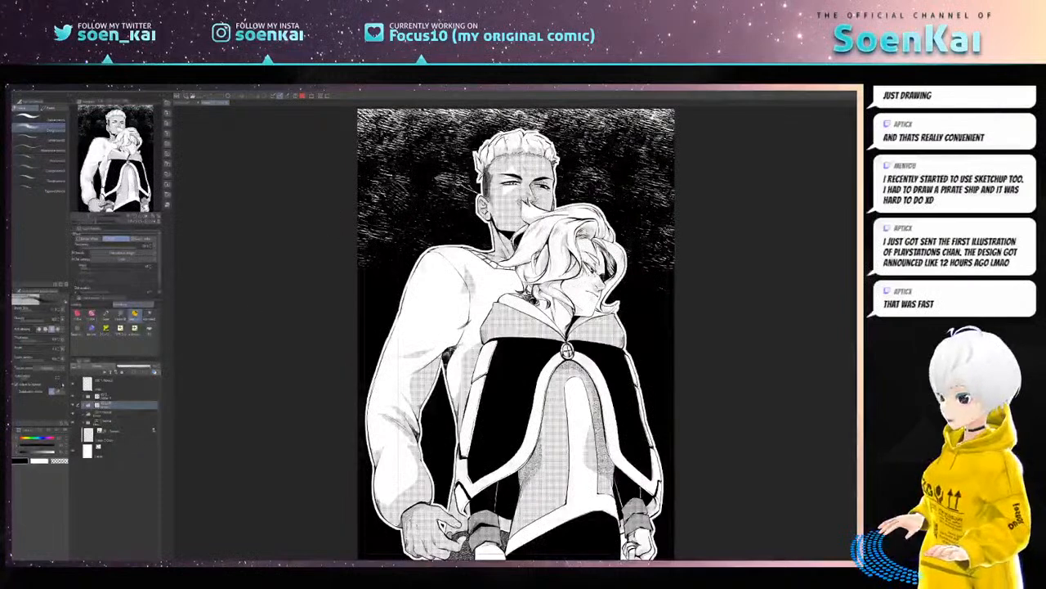
# - Hide the tone folders and the black background layers so only the characters' inked line art shows
pyautogui.click(73, 407)
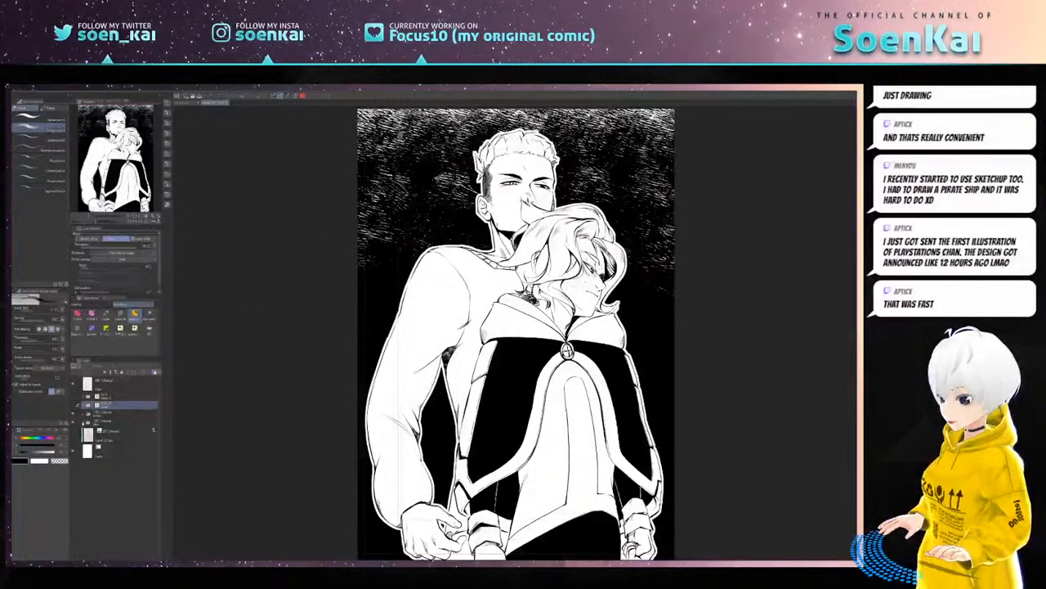
pyautogui.click(82, 422)
pyautogui.click(73, 466)
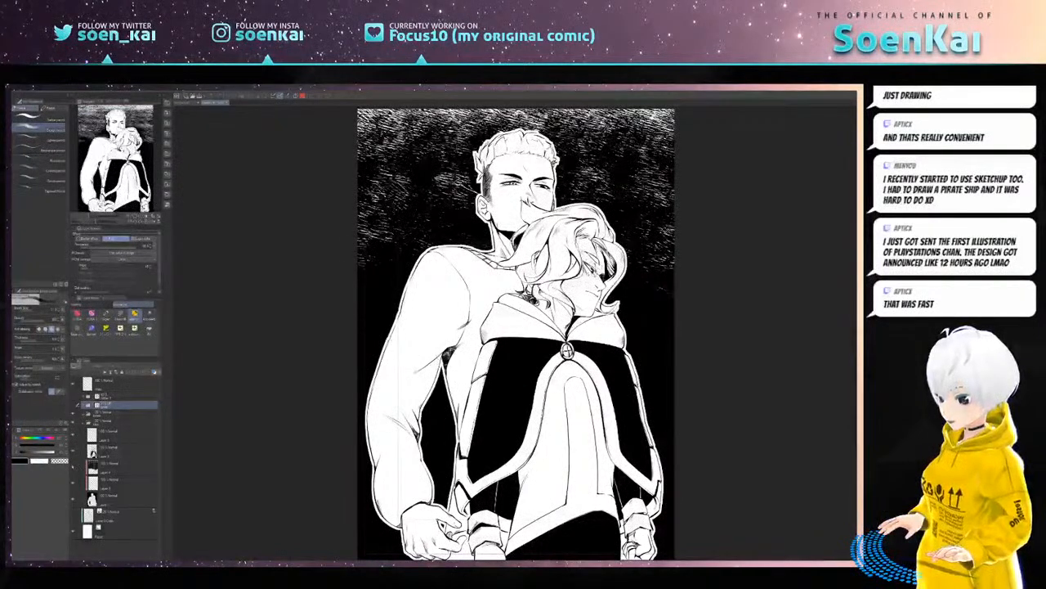
pyautogui.click(73, 498)
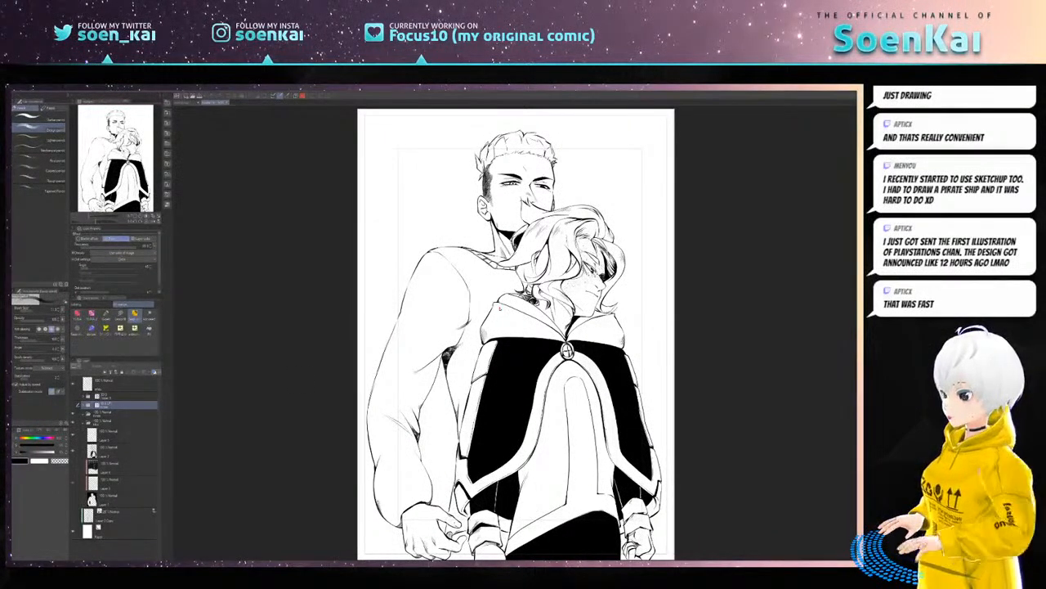
pyautogui.scroll(-1, 501, 308)
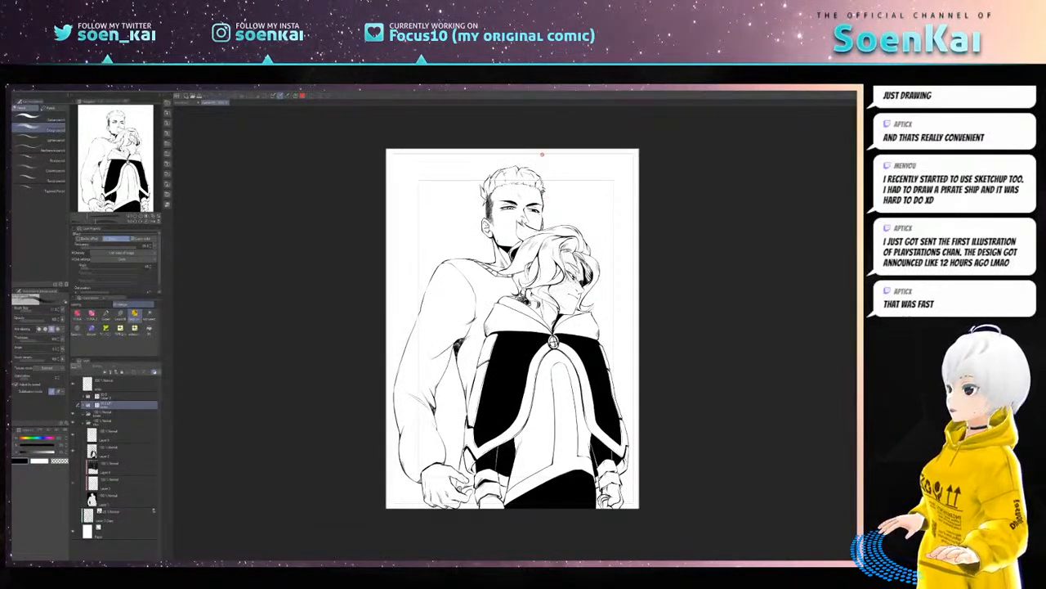
# - Fit the inked character page to the canvas area and switch to the bedroom model in SketchUp
pyautogui.hotkey('ctrl', '0')
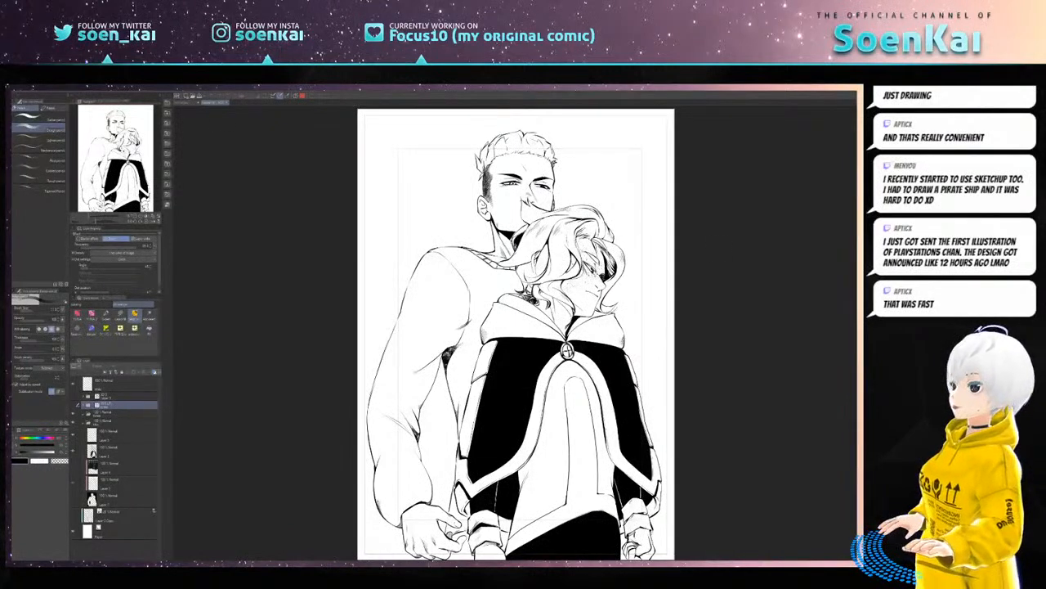
pyautogui.hotkey('ctrl', 'space')
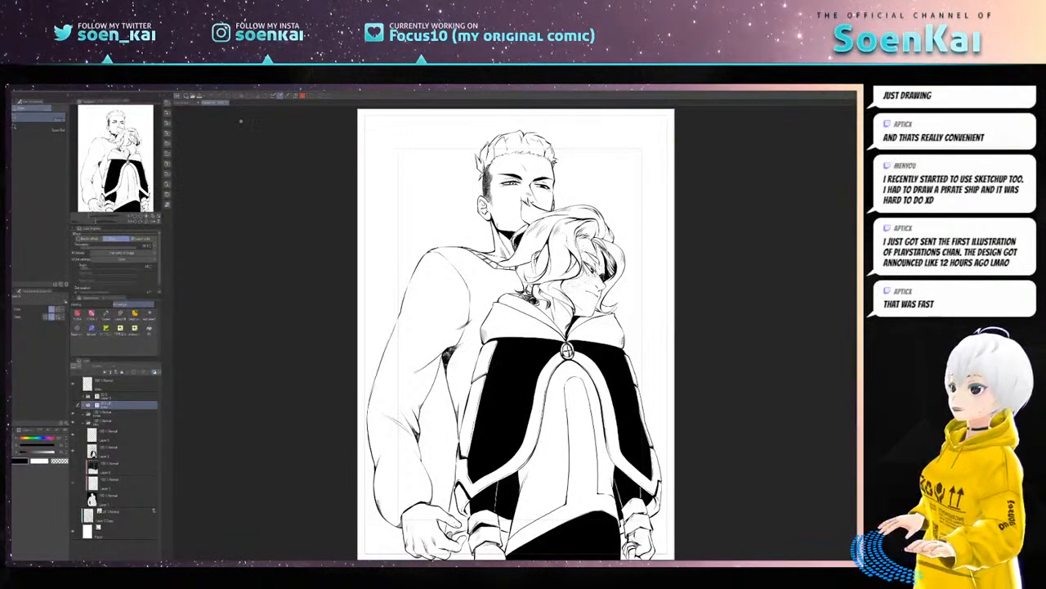
pyautogui.moveTo(348, 113); pyautogui.dragTo(678, 547)
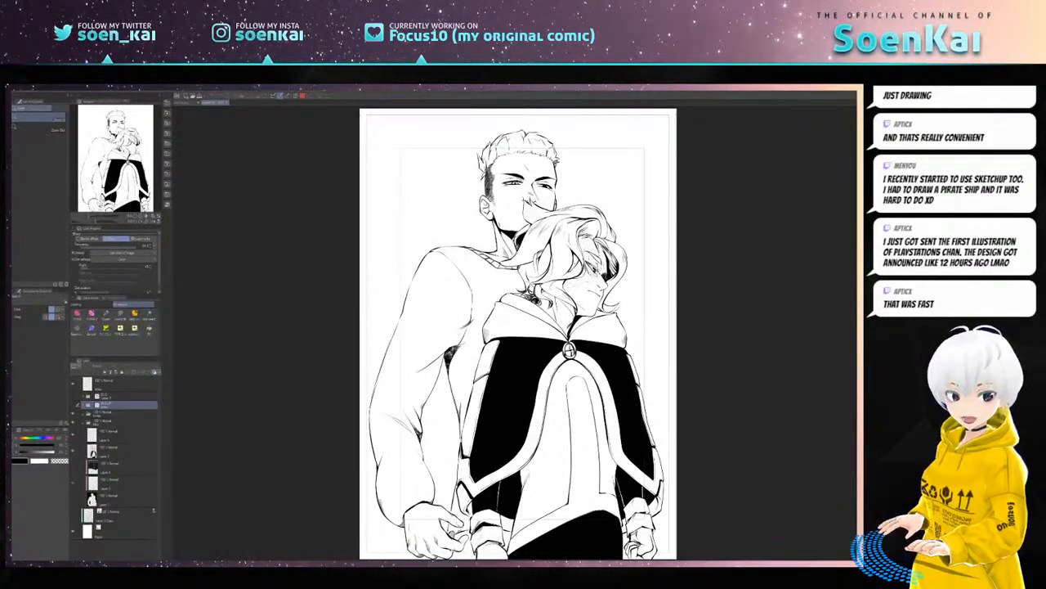
pyautogui.hotkey('alt', 'Tab')
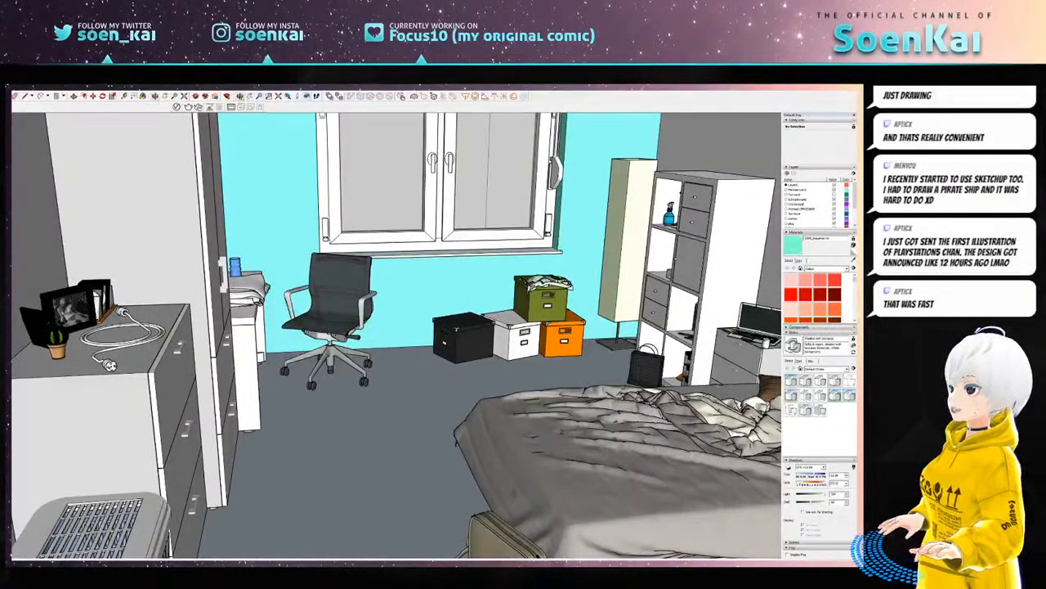
# - Frame the bedroom's window wall behind the semi-transparent character page, bringing the window close behind the two characters
pyautogui.moveTo(455, 350); pyautogui.dragTo(450, 318)
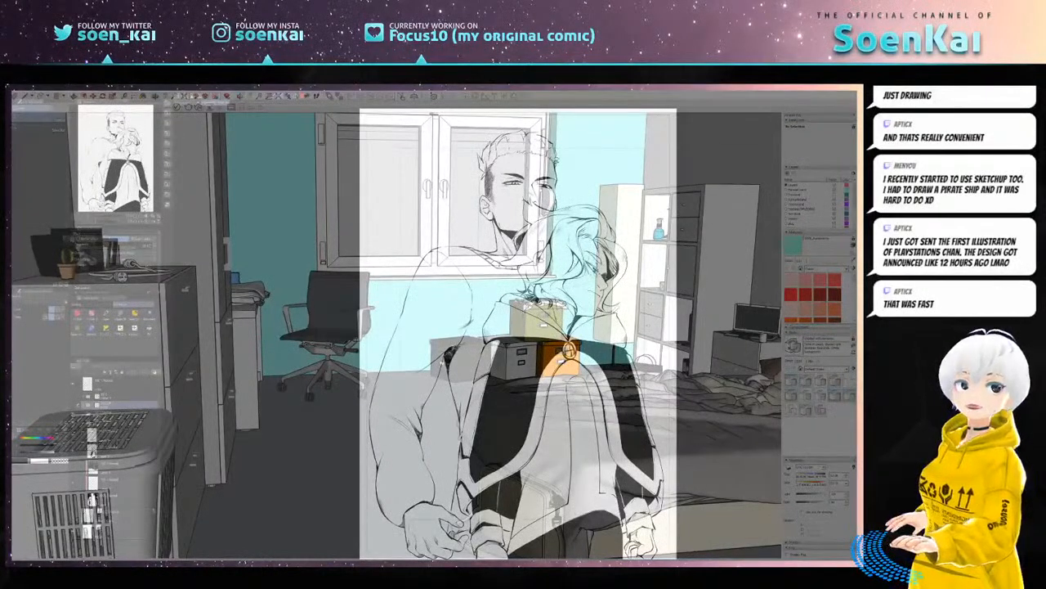
pyautogui.moveTo(596, 339)
pyautogui.mouseDown()
pyautogui.moveTo(592, 310)
pyautogui.moveTo(666, 292)
pyautogui.moveTo(452, 310)
pyautogui.moveTo(614, 323)
pyautogui.moveTo(595, 306)
pyautogui.moveTo(607, 319)
pyautogui.moveTo(584, 304)
pyautogui.moveTo(579, 314)
pyautogui.moveTo(605, 363)
pyautogui.moveTo(599, 356)
pyautogui.moveTo(572, 400)
pyautogui.mouseUp()
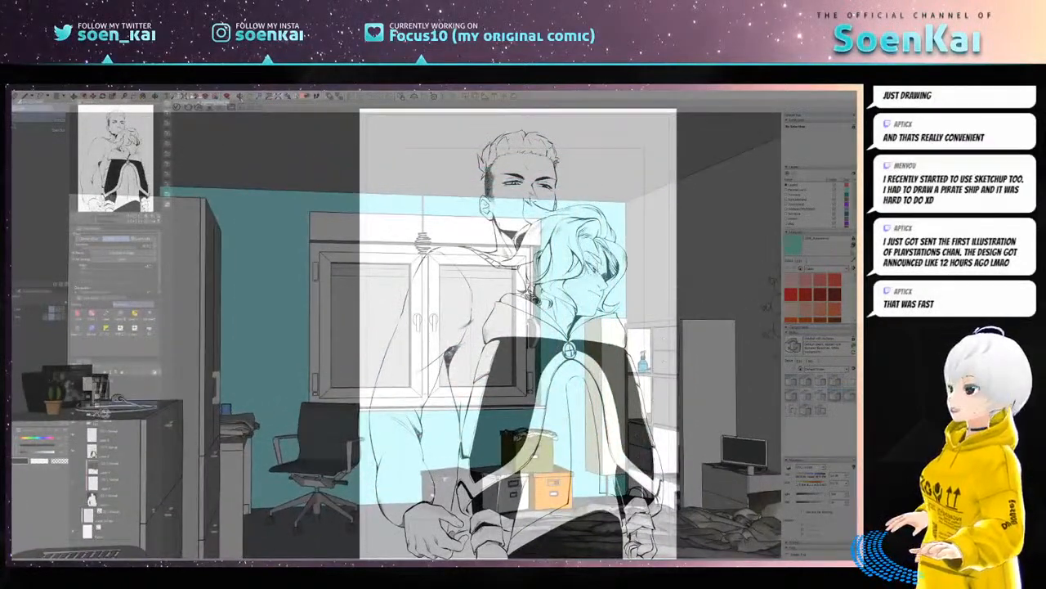
pyautogui.moveTo(484, 344); pyautogui.dragTo(546, 344)
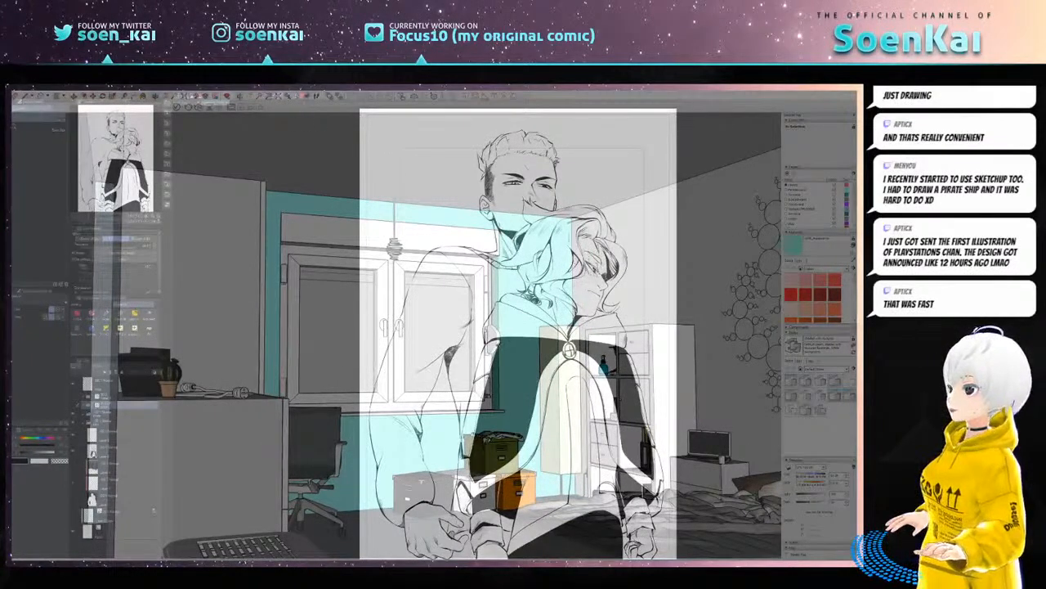
pyautogui.moveTo(492, 335)
pyautogui.mouseDown()
pyautogui.moveTo(576, 378)
pyautogui.moveTo(630, 372)
pyautogui.moveTo(680, 385)
pyautogui.mouseUp()
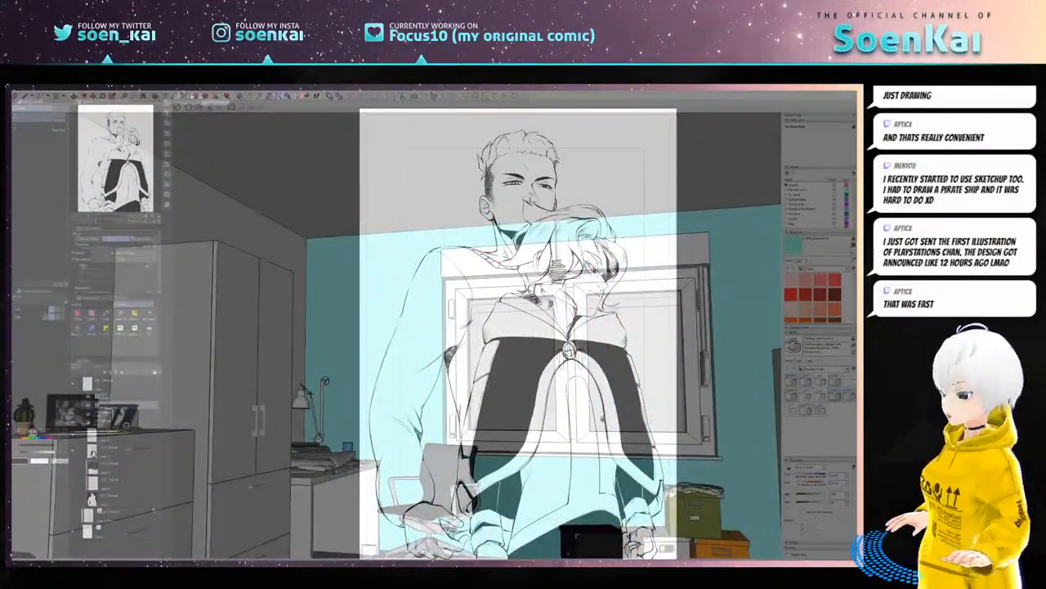
pyautogui.scroll(2, 602, 414)
pyautogui.scroll(2, 602, 414)
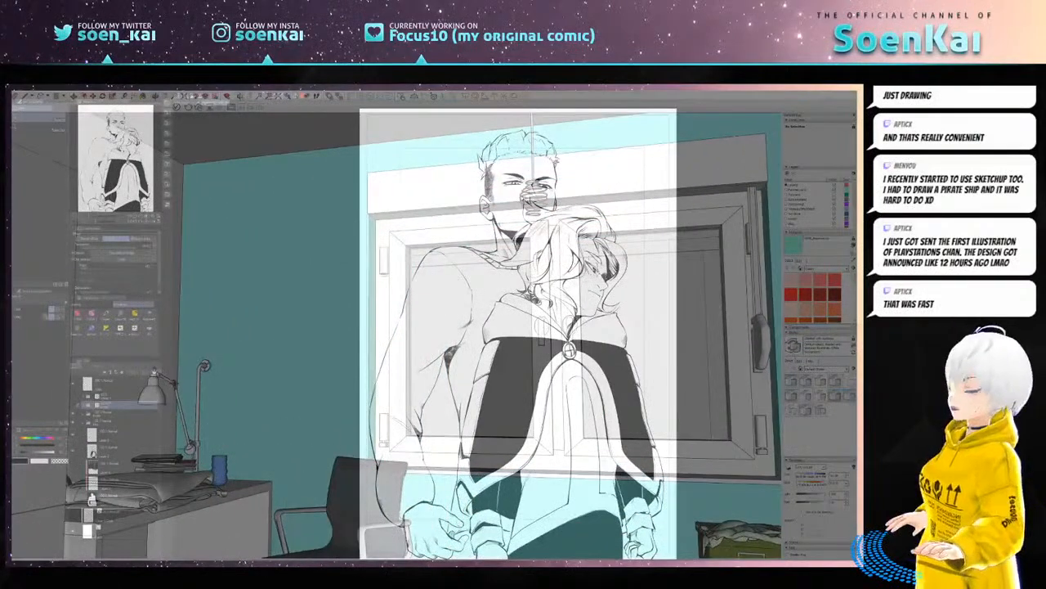
# - Adjust the low camera angle on the window behind the characters and turn the view to the shelf unit
pyautogui.moveTo(531, 360)
pyautogui.mouseDown()
pyautogui.moveTo(535, 319)
pyautogui.moveTo(571, 306)
pyautogui.moveTo(562, 288)
pyautogui.moveTo(556, 302)
pyautogui.moveTo(531, 289)
pyautogui.moveTo(511, 299)
pyautogui.moveTo(563, 314)
pyautogui.moveTo(574, 298)
pyautogui.mouseUp()
pyautogui.scroll(2, 458, 270)
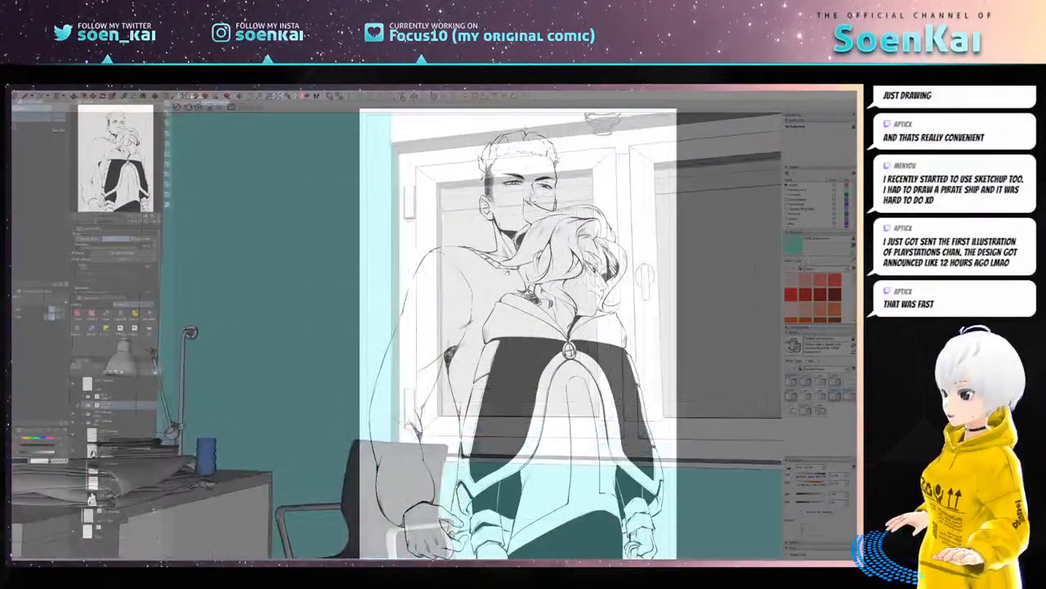
pyautogui.moveTo(531, 327)
pyautogui.mouseDown()
pyautogui.moveTo(545, 277)
pyautogui.moveTo(537, 312)
pyautogui.moveTo(585, 310)
pyautogui.moveTo(575, 376)
pyautogui.mouseUp()
pyautogui.moveTo(461, 278); pyautogui.dragTo(452, 279)
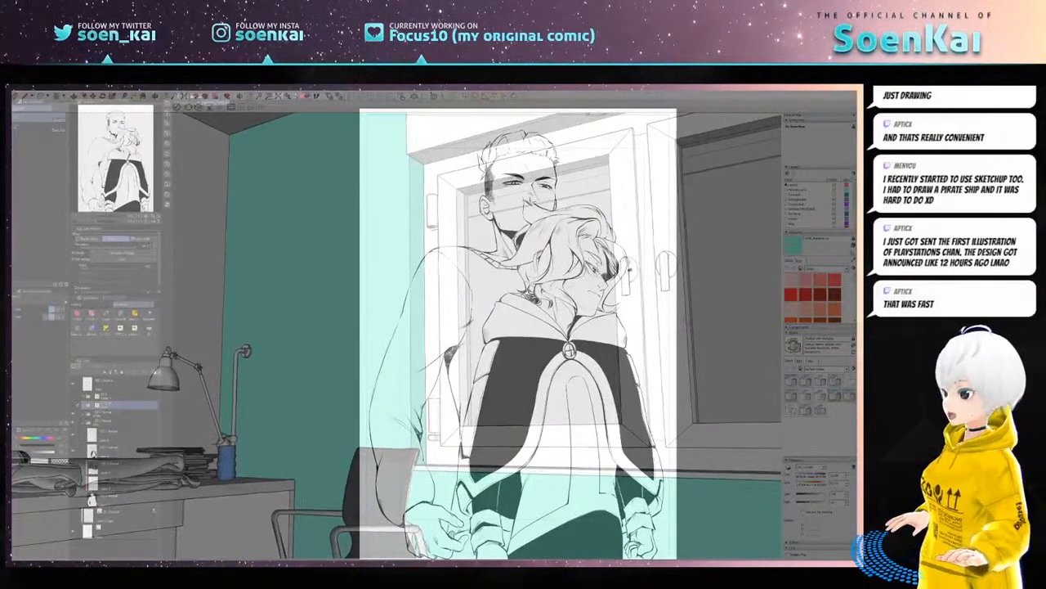
pyautogui.moveTo(452, 279)
pyautogui.mouseDown()
pyautogui.moveTo(531, 343)
pyautogui.moveTo(547, 260)
pyautogui.moveTo(448, 259)
pyautogui.moveTo(503, 258)
pyautogui.moveTo(482, 264)
pyautogui.moveTo(458, 303)
pyautogui.moveTo(340, 257)
pyautogui.moveTo(175, 285)
pyautogui.moveTo(82, 282)
pyautogui.moveTo(69, 196)
pyautogui.moveTo(78, 209)
pyautogui.moveTo(127, 180)
pyautogui.moveTo(323, 184)
pyautogui.moveTo(143, 314)
pyautogui.moveTo(57, 353)
pyautogui.mouseUp()
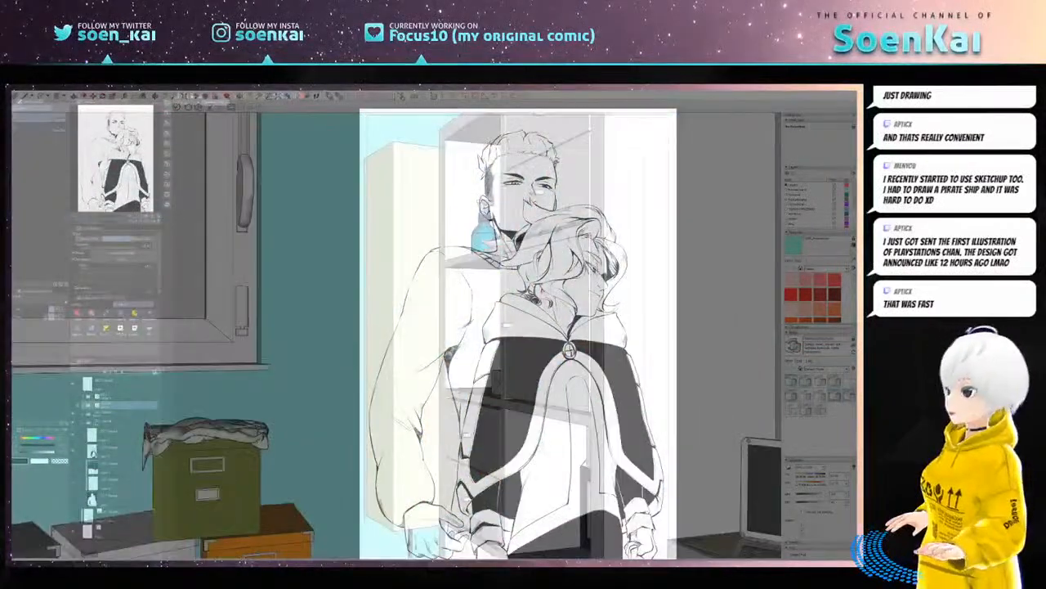
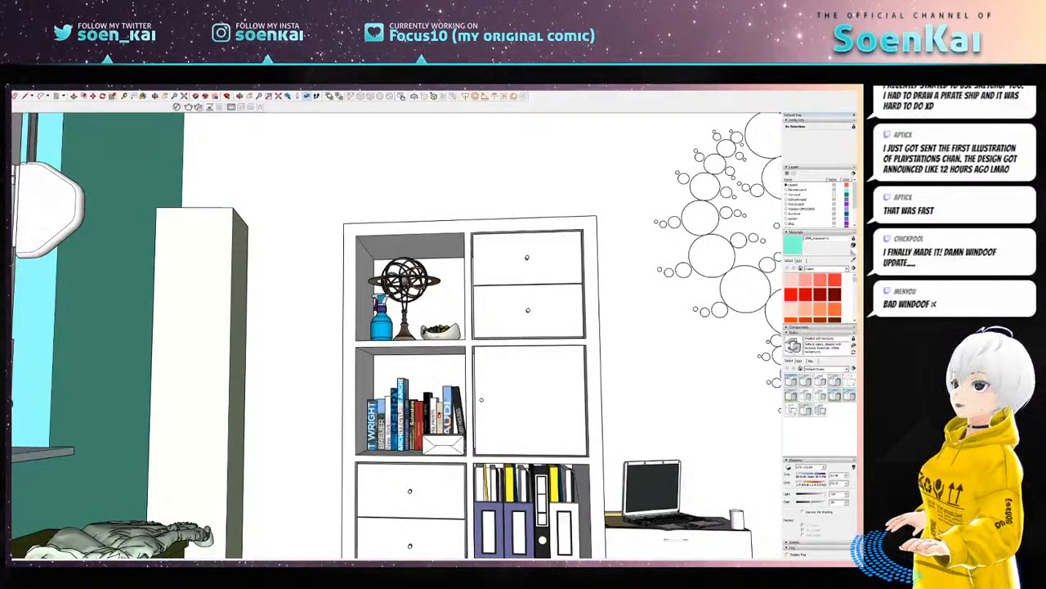
# - Start a 2D graphic export of the shelf view as PNG and choose Focus10's background folder as the destination
pyautogui.hotkey('alt', 'f')
pyautogui.moveTo(18, 174)
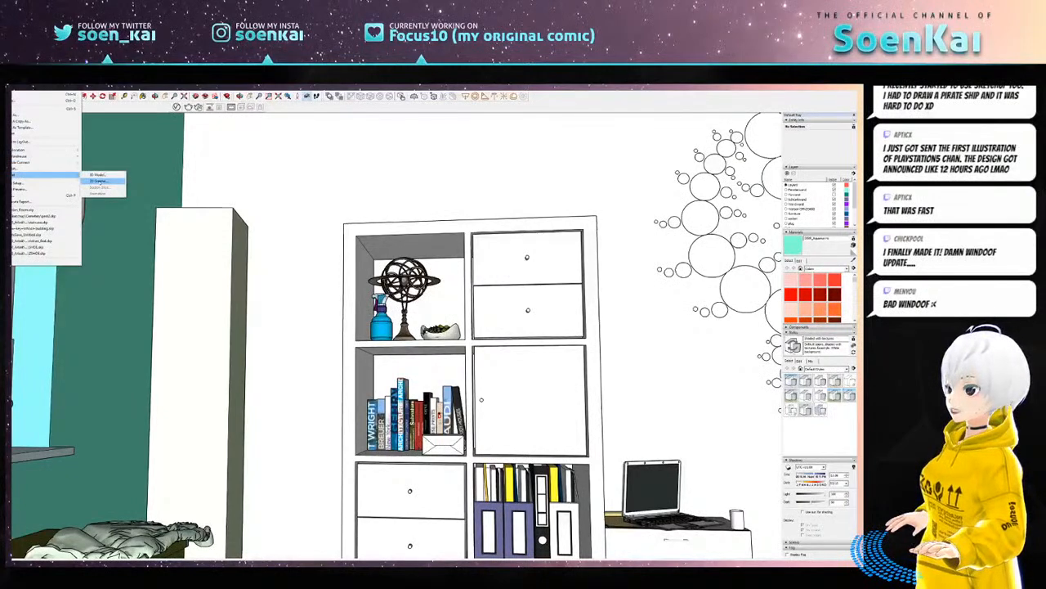
pyautogui.click(98, 181)
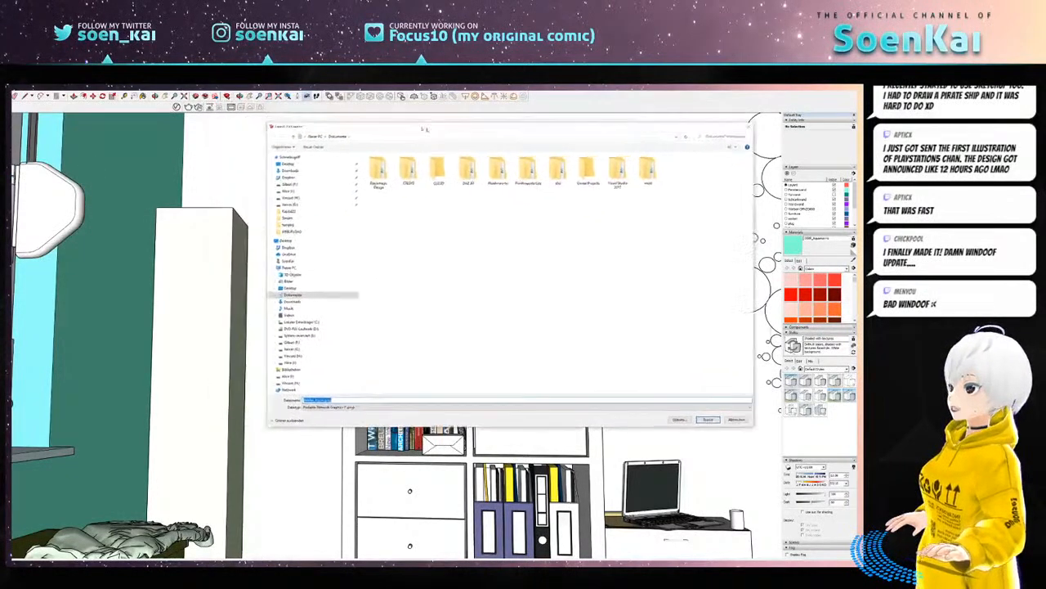
pyautogui.moveTo(424, 128); pyautogui.dragTo(447, 136)
pyautogui.moveTo(308, 137); pyautogui.dragTo(293, 111)
pyautogui.click(296, 206)
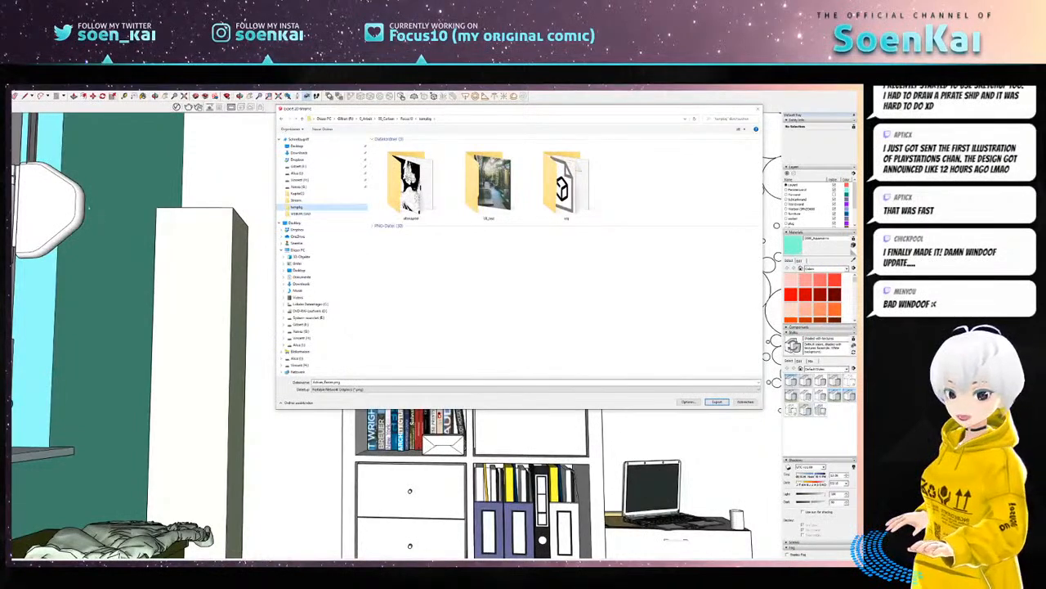
# - Check two chapter subfolders inside the background folder's first subfolder and return to the background folder
pyautogui.doubleClick(401, 180)
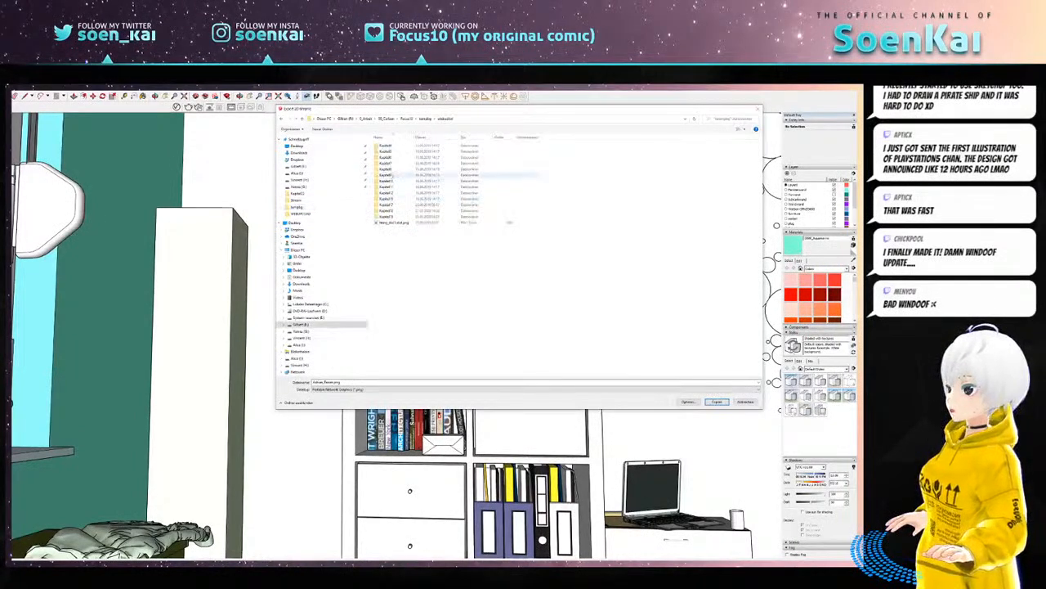
pyautogui.doubleClick(388, 169)
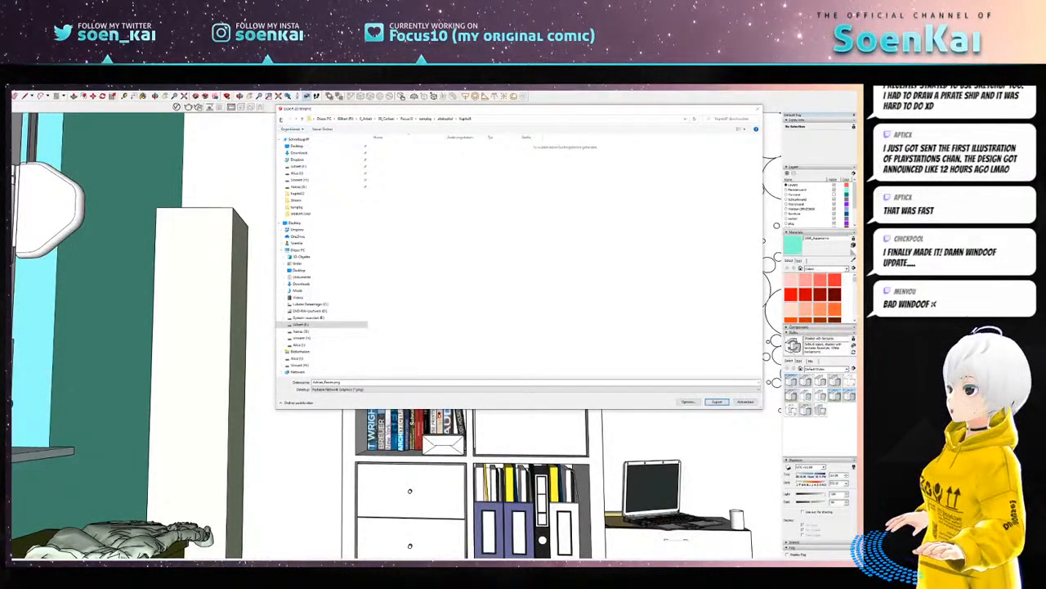
pyautogui.click(280, 119)
pyautogui.doubleClick(388, 188)
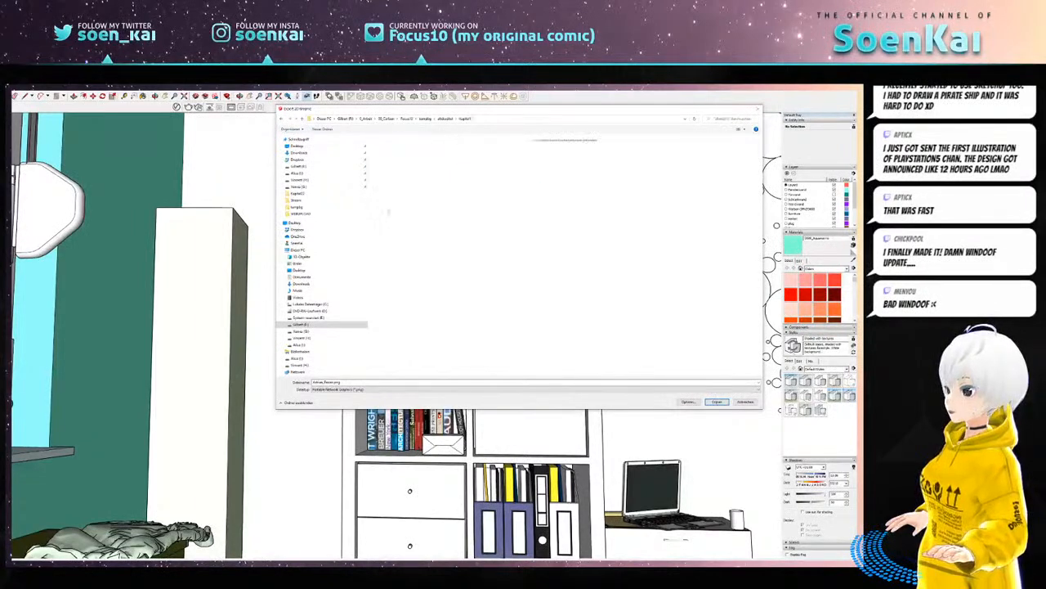
pyautogui.click(282, 119)
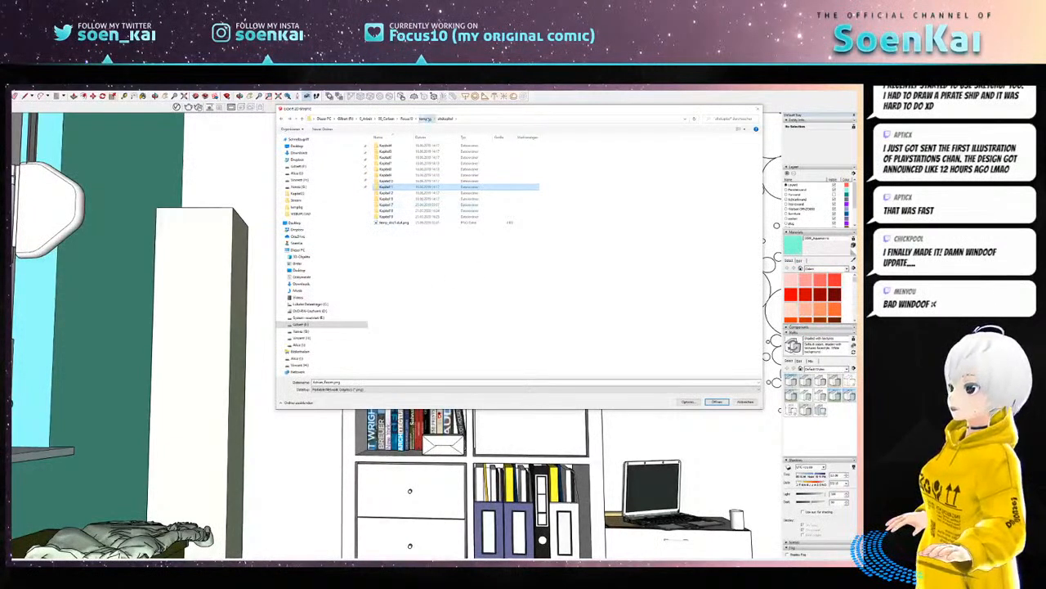
pyautogui.click(426, 118)
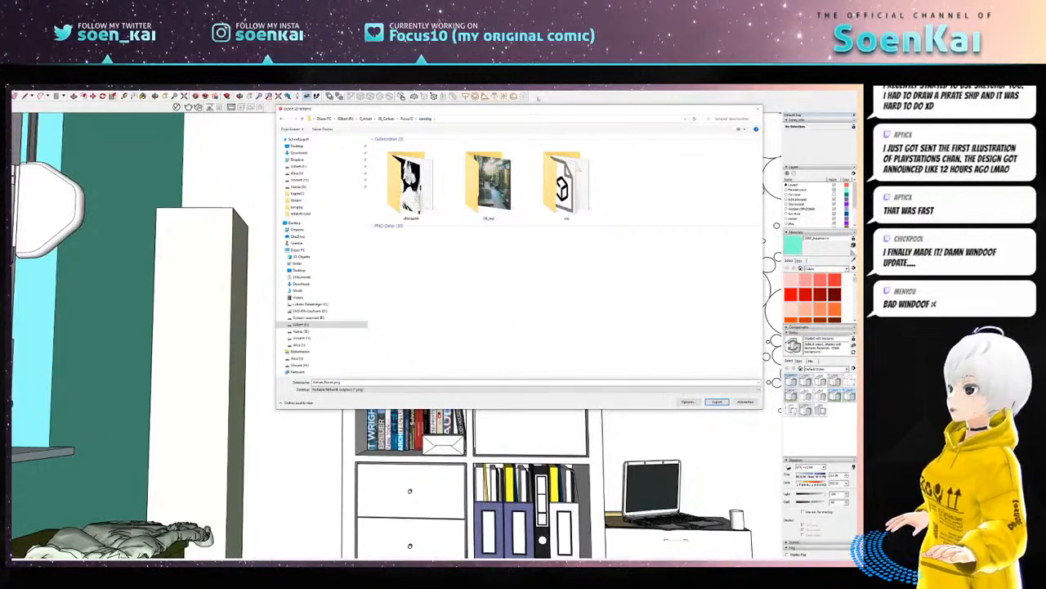
# - Set the PNG export's image width to 3000 pixels in the export options and accept them
pyautogui.moveTo(538, 109); pyautogui.dragTo(542, 106)
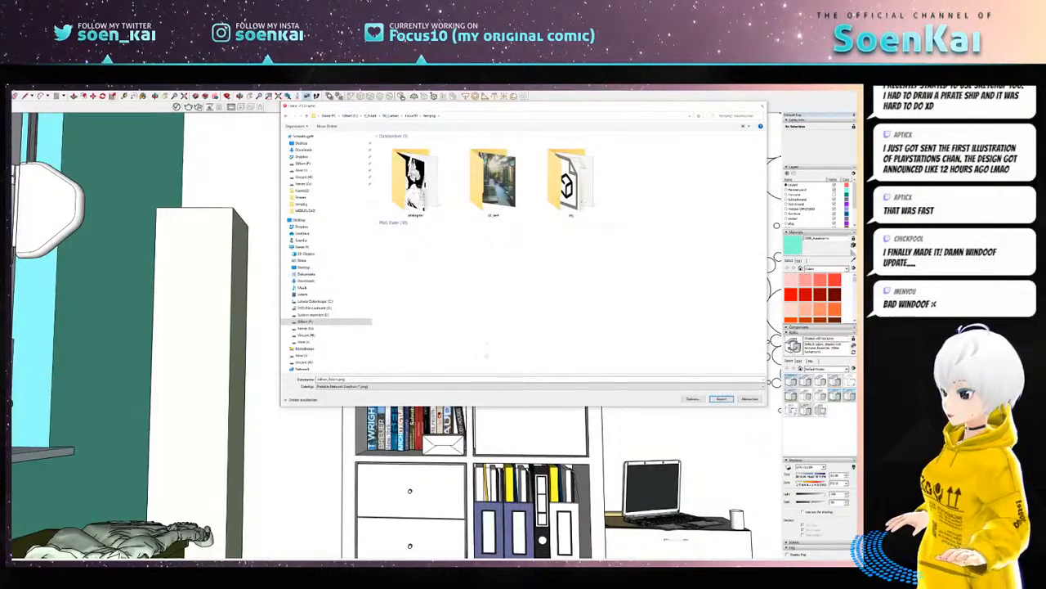
pyautogui.click(693, 399)
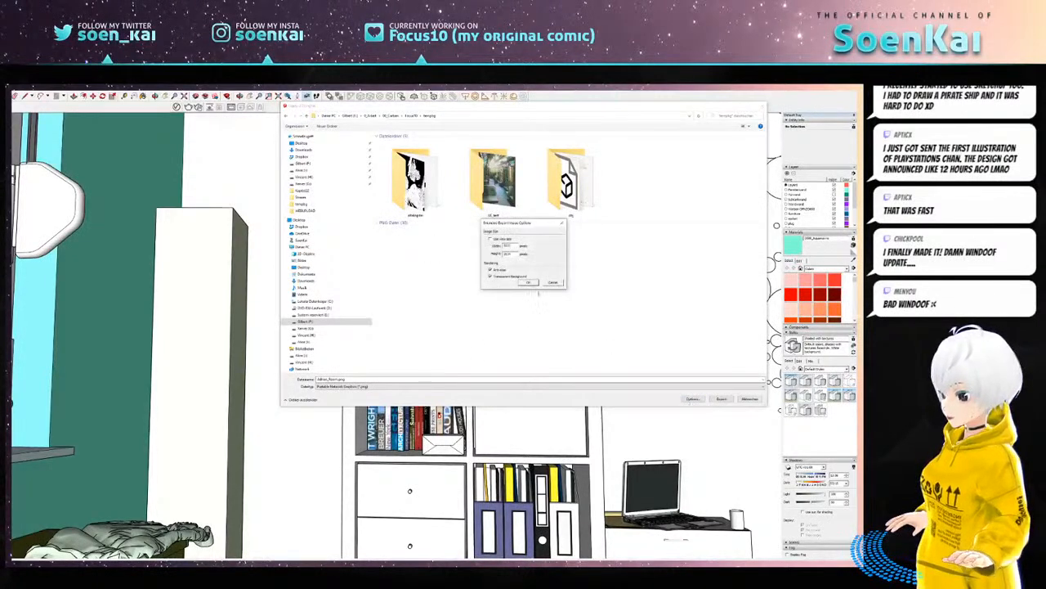
pyautogui.moveTo(527, 227); pyautogui.dragTo(546, 250)
pyautogui.click(540, 252)
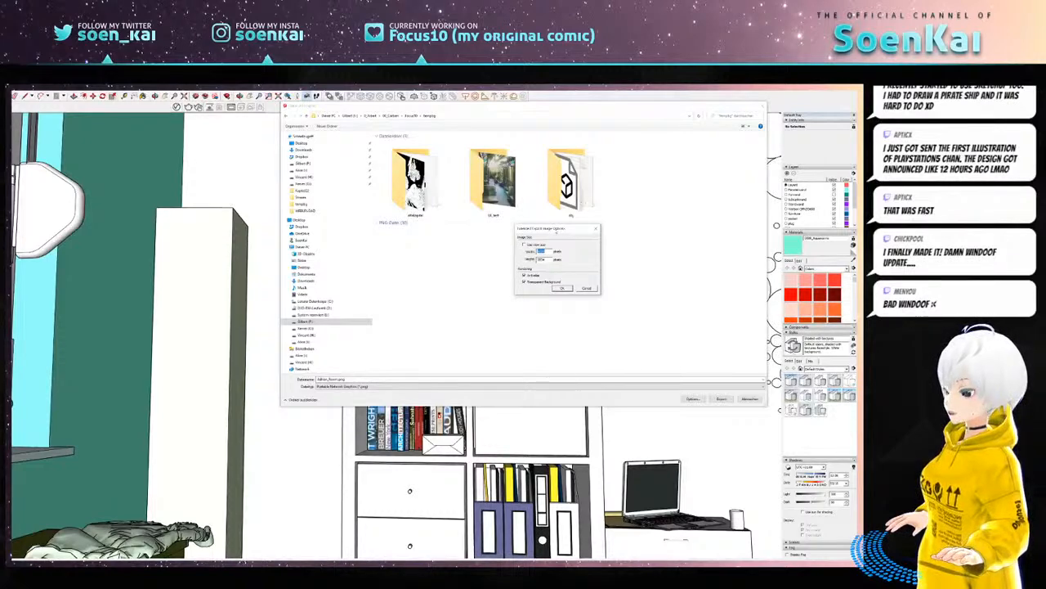
pyautogui.write('3')
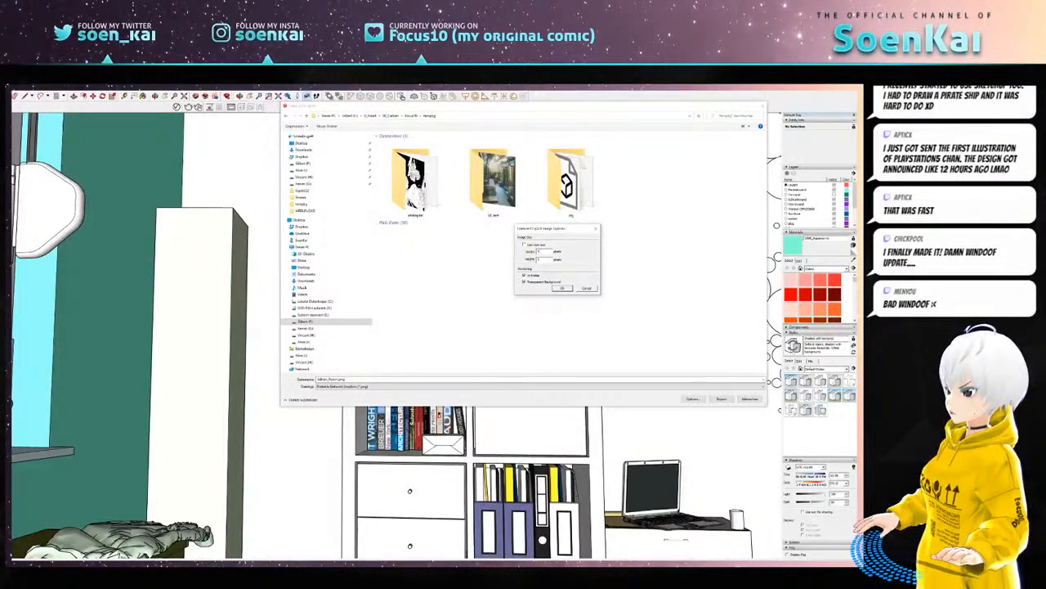
pyautogui.press('BackSpace')
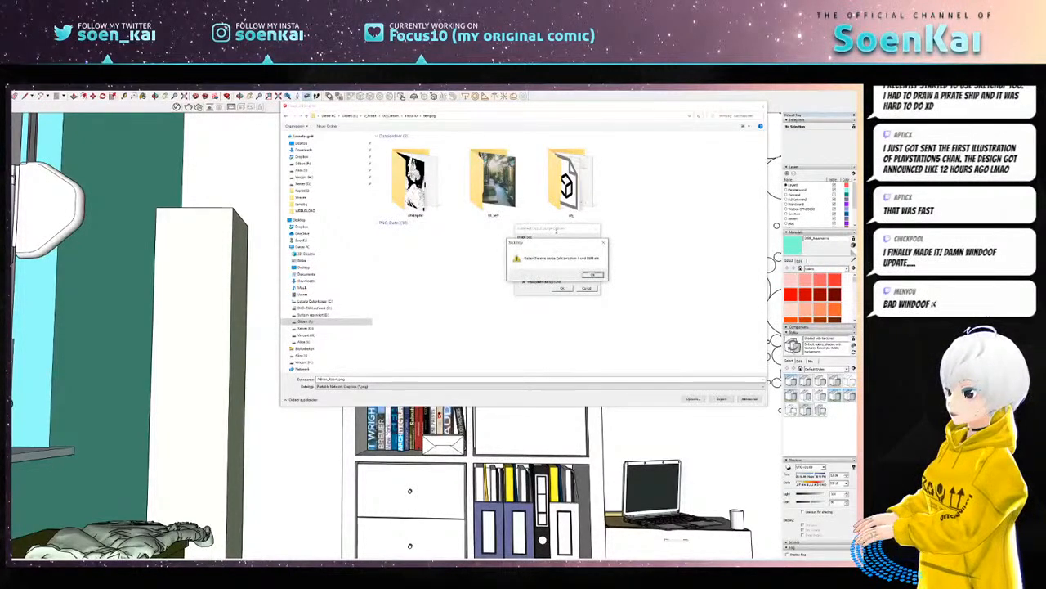
pyautogui.press('Return')
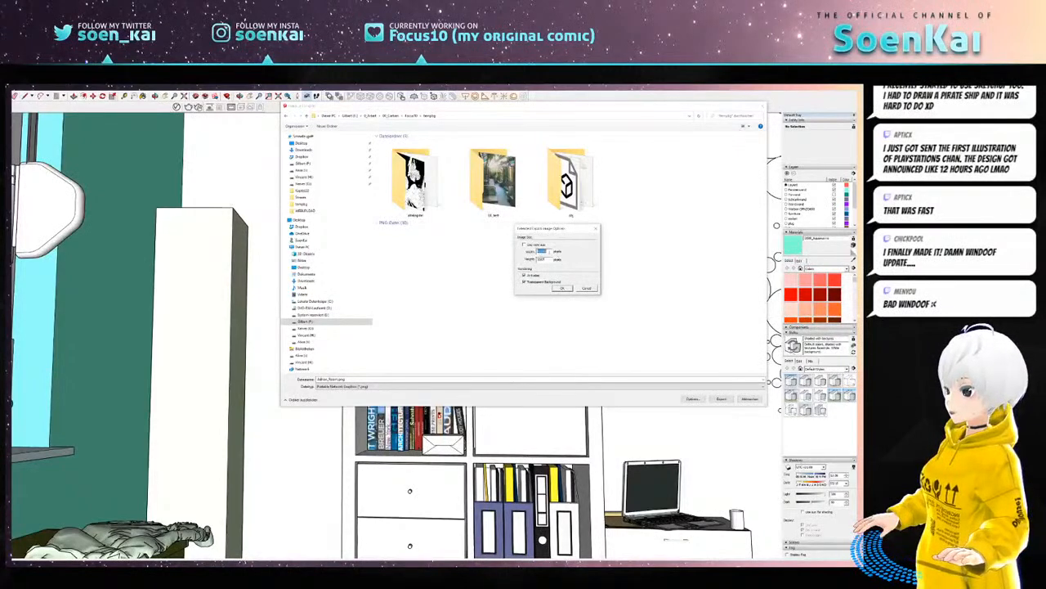
pyautogui.write('3000')
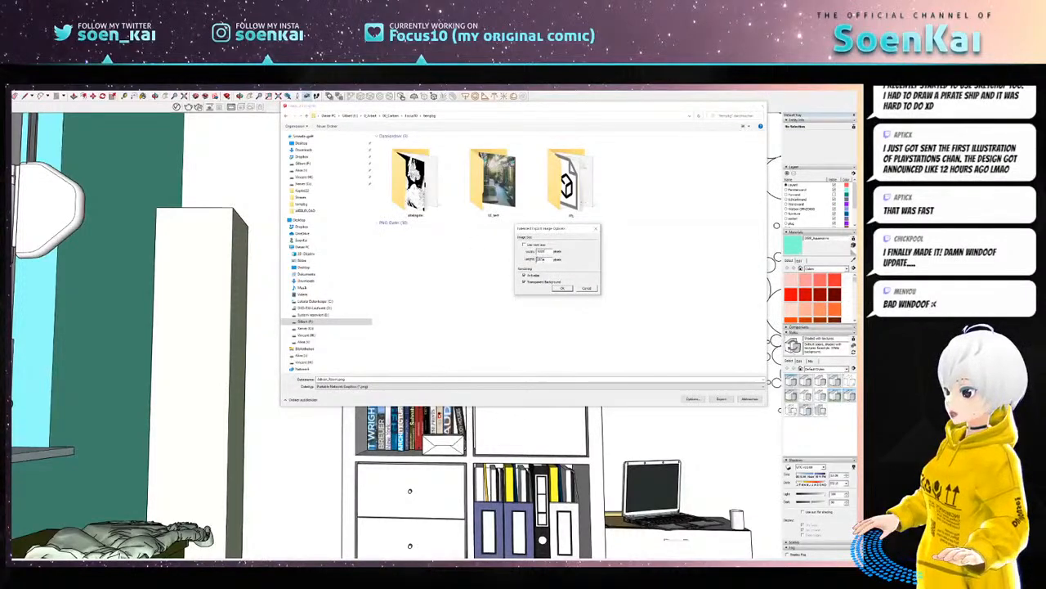
pyautogui.doubleClick(542, 251)
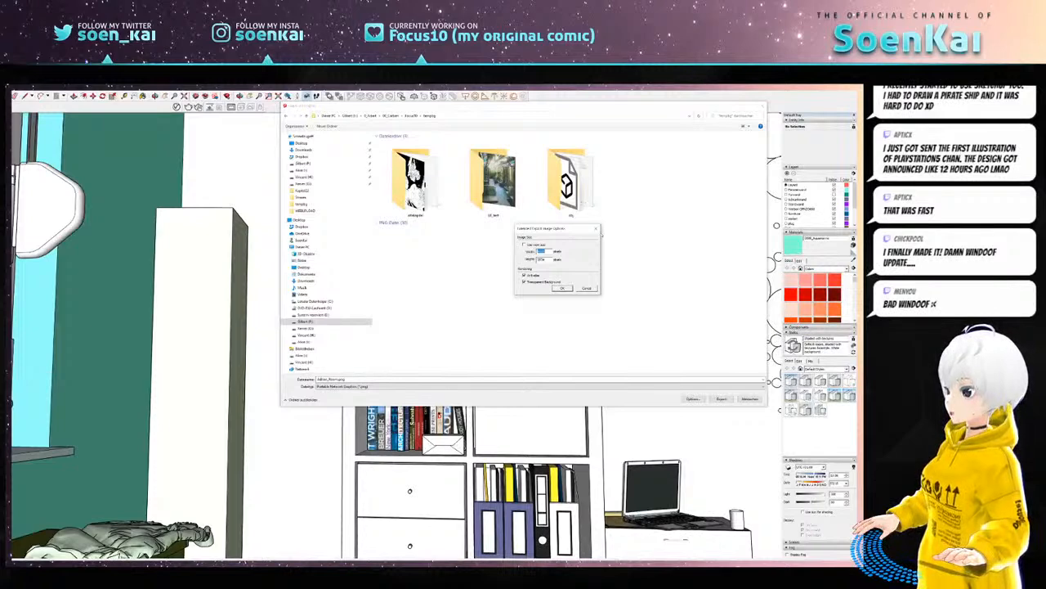
pyautogui.press('Return')
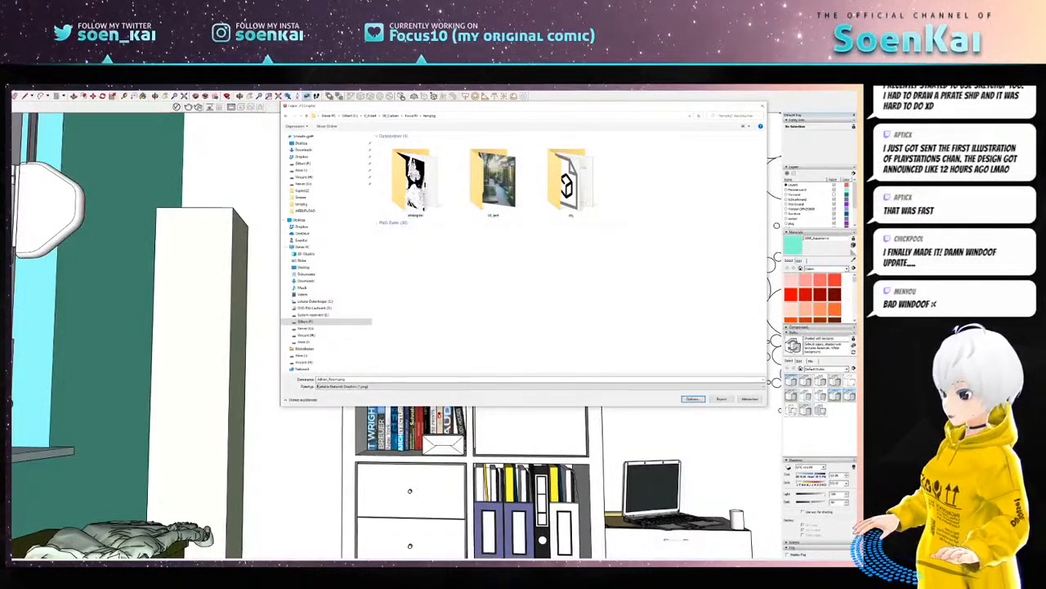
# - Replace the export's file name with a volume, page and image number ending in _1, keeping the PNG extension
pyautogui.click(345, 379)
pyautogui.click(345, 380)
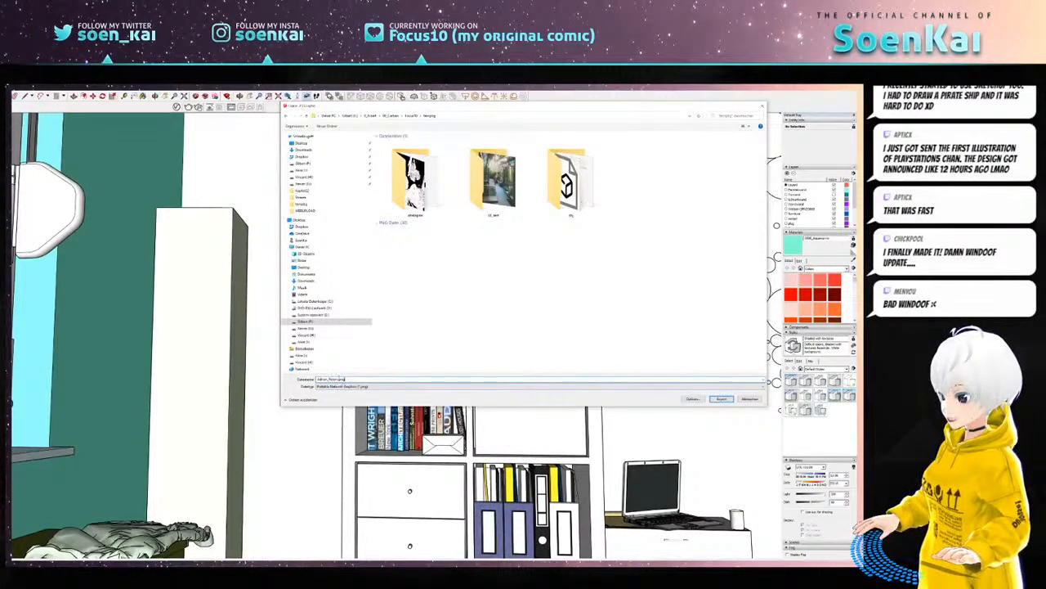
pyautogui.moveTo(338, 378); pyautogui.dragTo(314, 373)
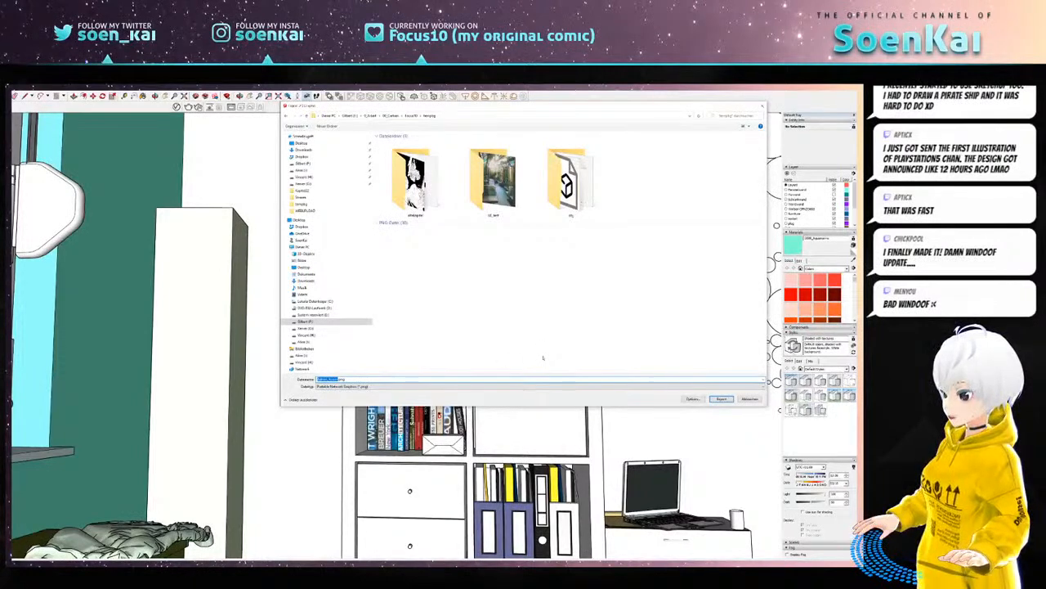
pyautogui.write('voll_')
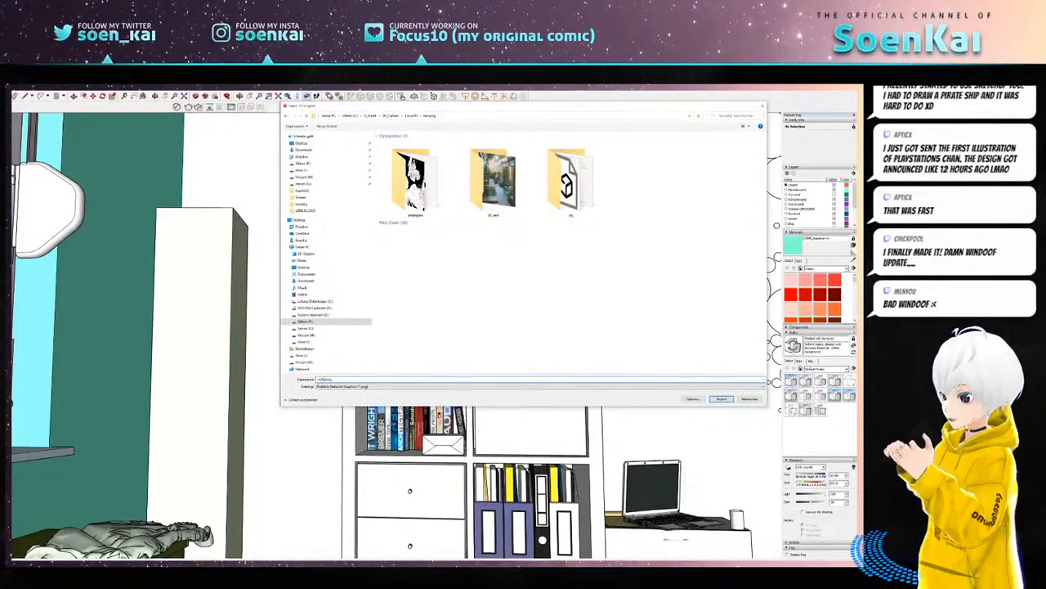
pyautogui.write('p14_')
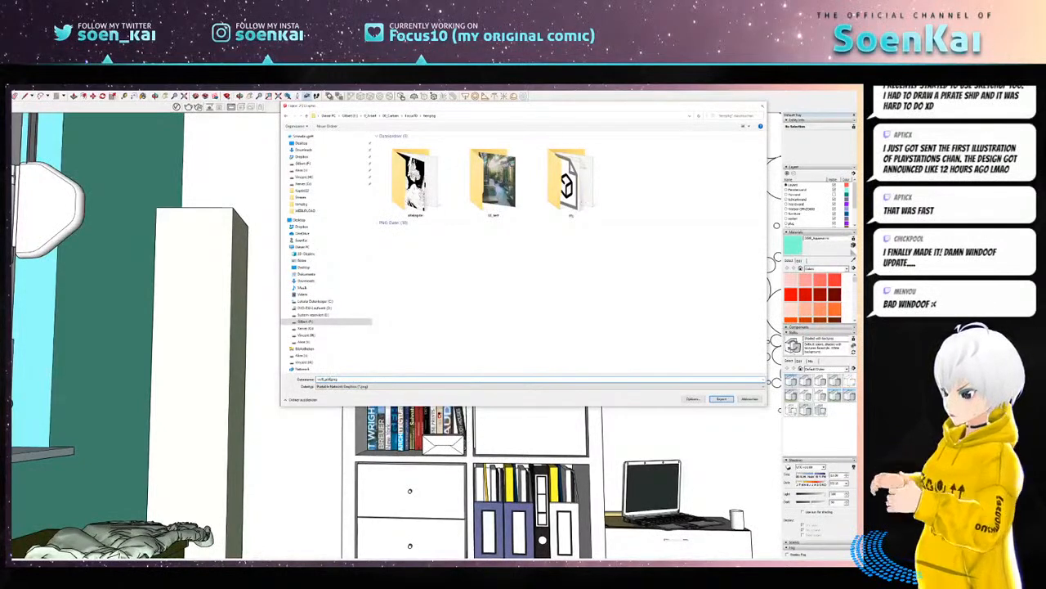
pyautogui.write('1')
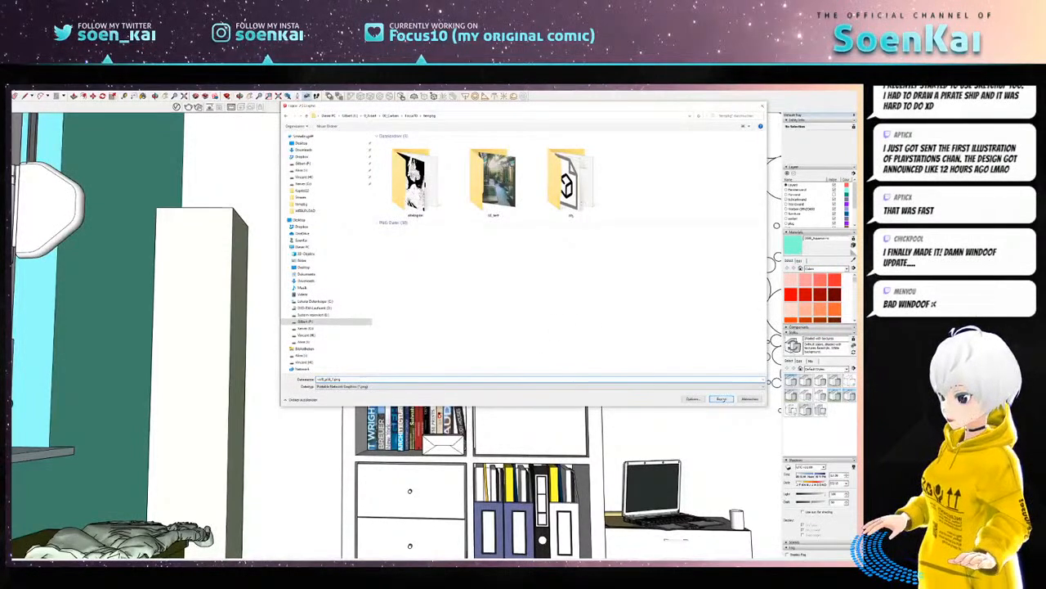
# - Export the shelf view PNG, switch to the character drawing and bring FotoSketcher's window over it
pyautogui.click(723, 398)
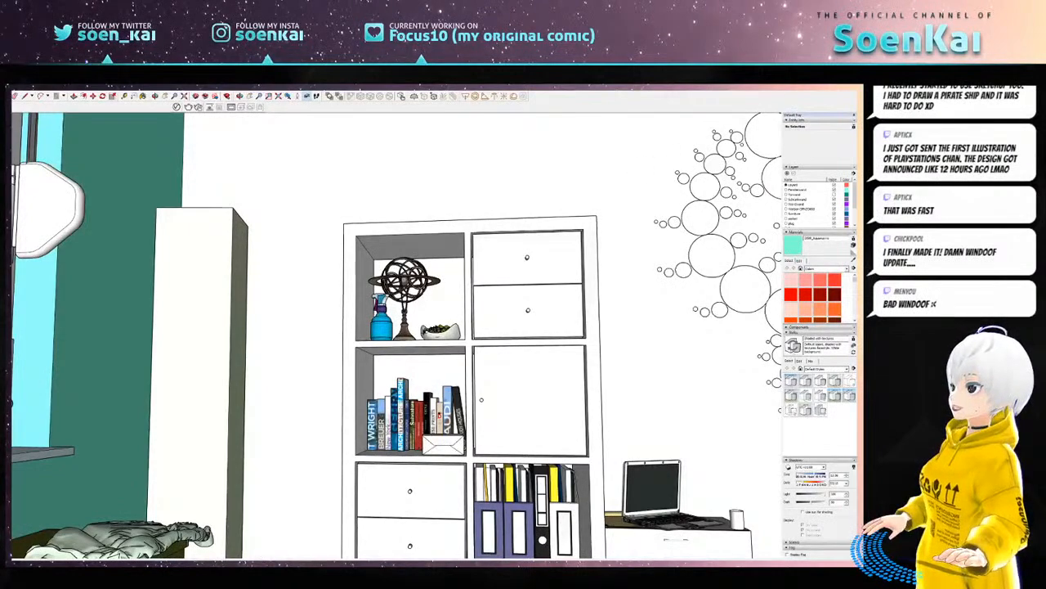
pyautogui.hotkey('alt', 'Tab')
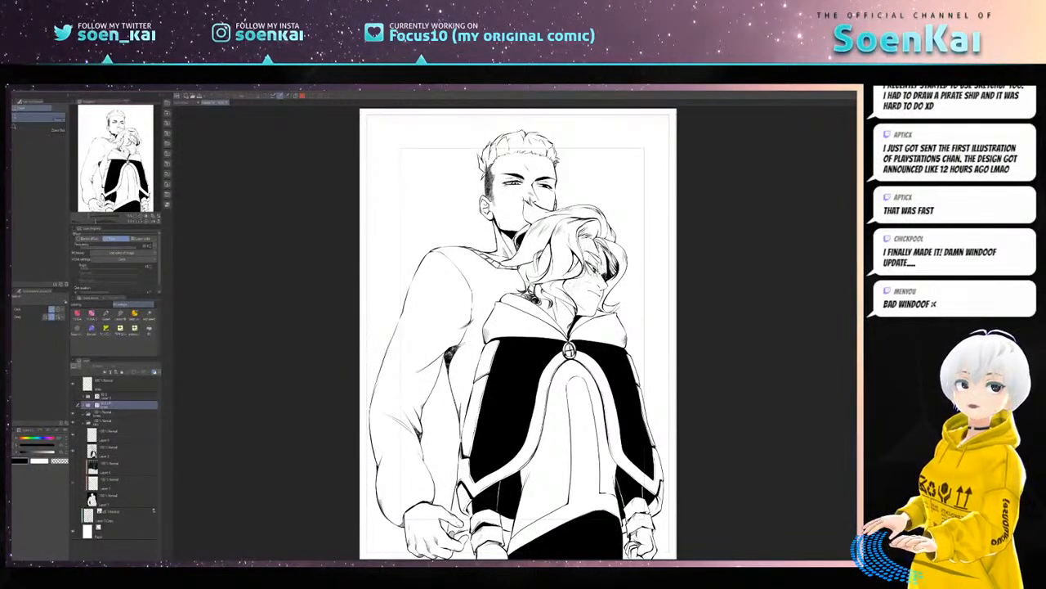
pyautogui.moveTo(11, 144); pyautogui.dragTo(462, 148)
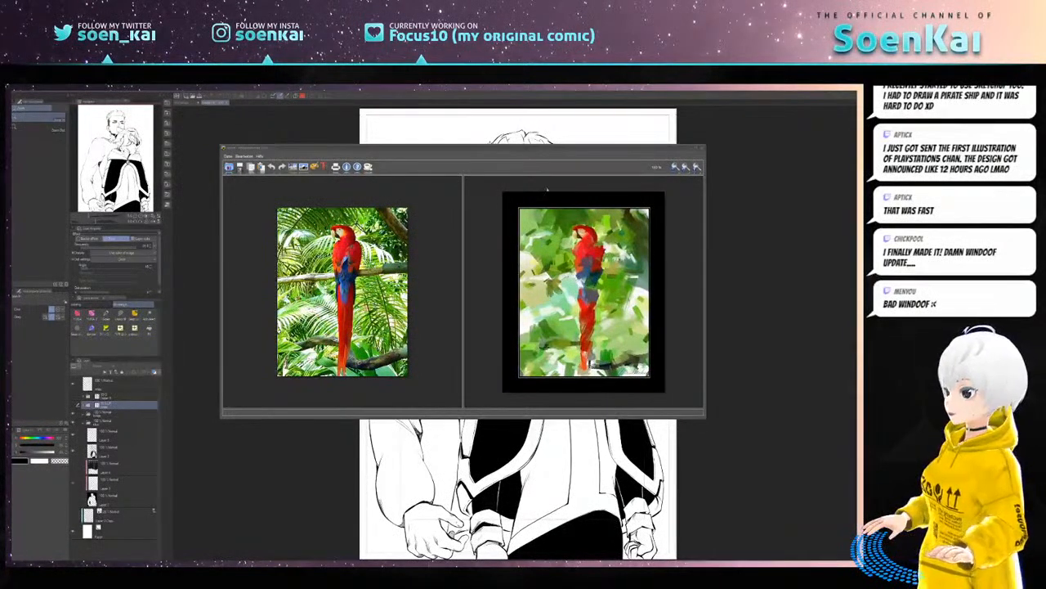
# - Enlarge the FotoSketcher window in width and height and position it over the character drawing
pyautogui.moveTo(525, 153); pyautogui.dragTo(571, 102)
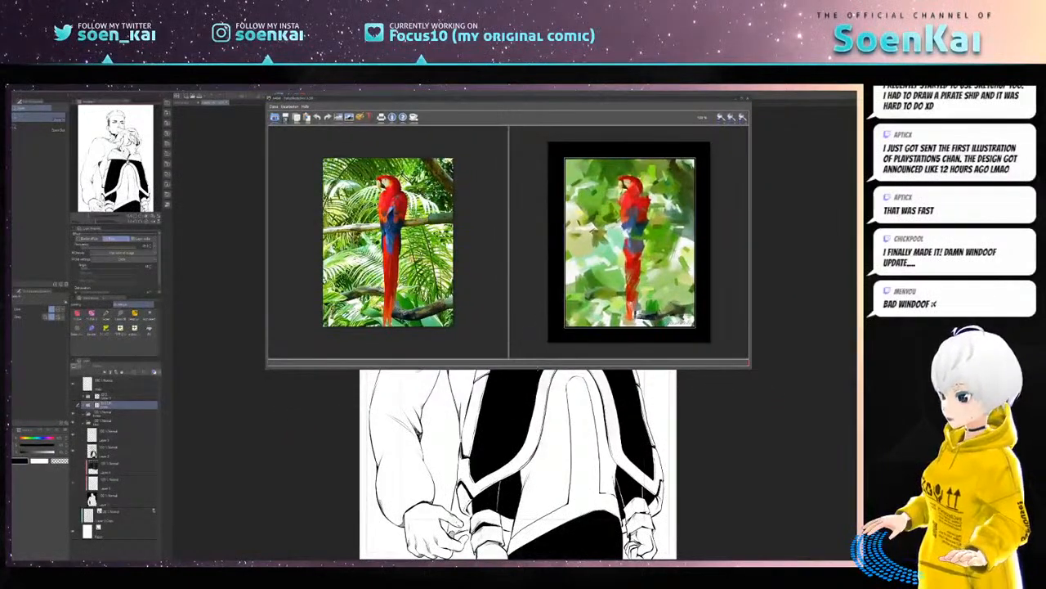
pyautogui.moveTo(708, 367); pyautogui.dragTo(708, 504)
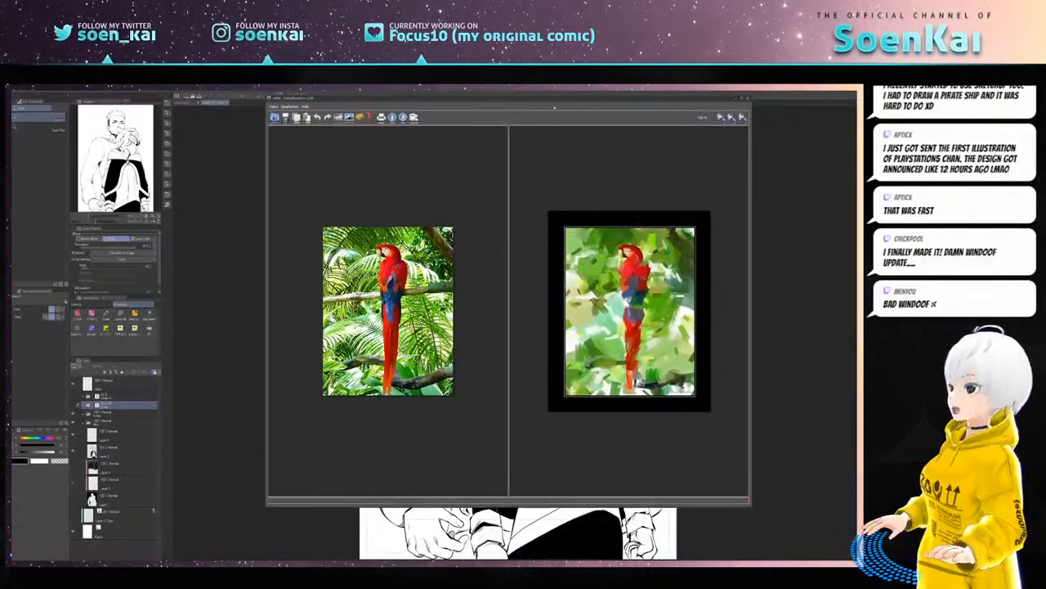
pyautogui.moveTo(492, 104); pyautogui.dragTo(374, 103)
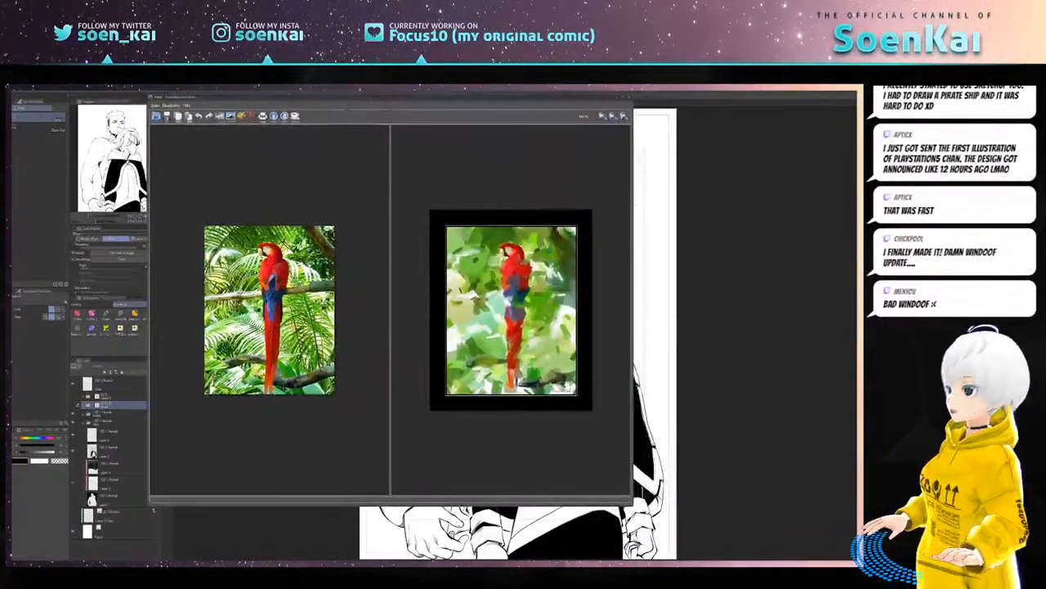
pyautogui.moveTo(632, 201); pyautogui.dragTo(844, 201)
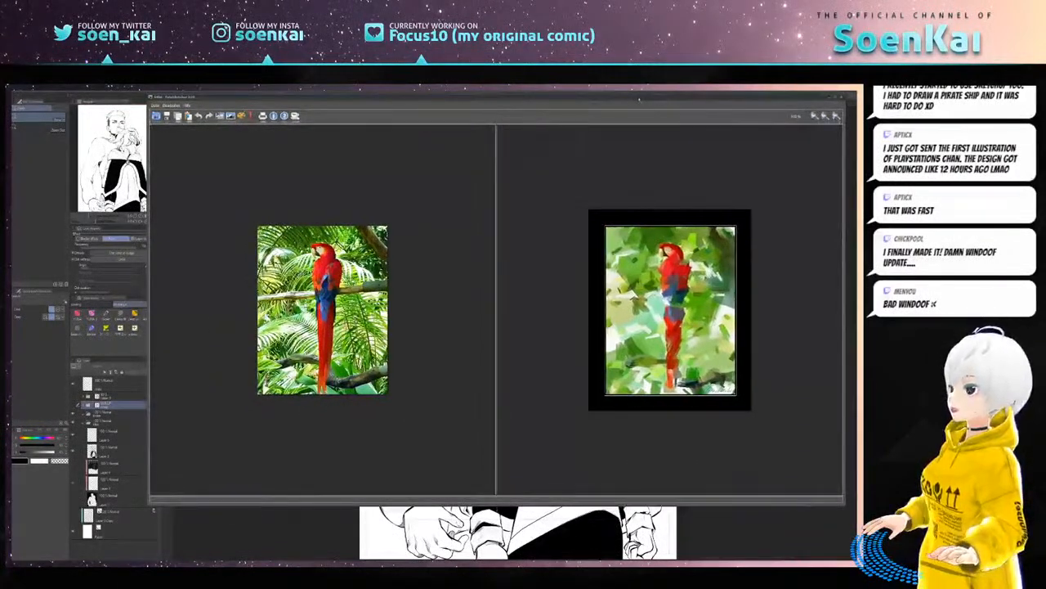
pyautogui.moveTo(638, 98); pyautogui.dragTo(626, 92)
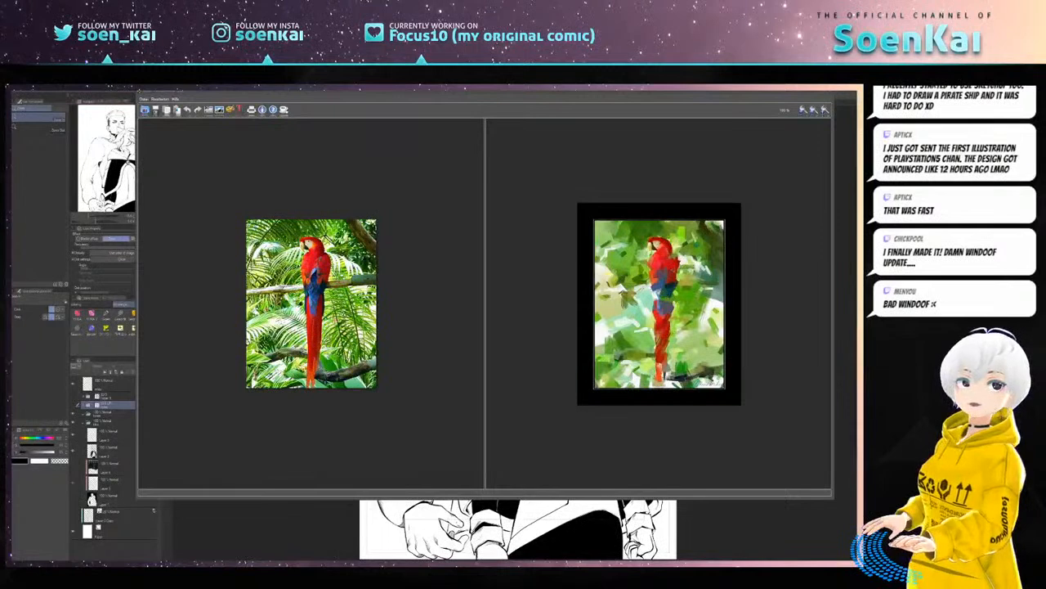
# - Open the newly exported shelf view PNG from the background folder in FotoSketcher
pyautogui.hotkey('ctrl', 'o')
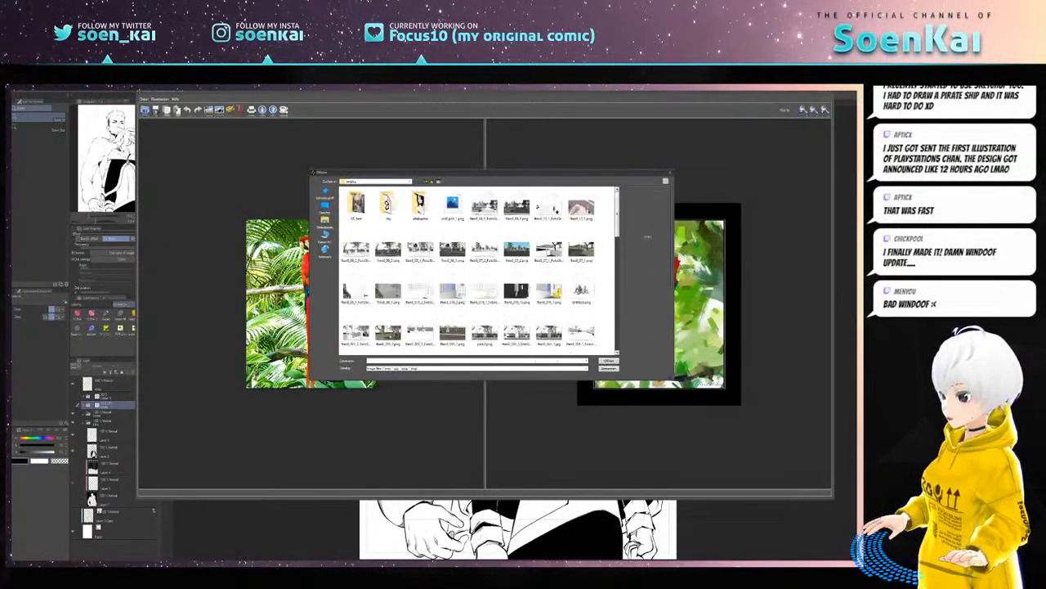
pyautogui.moveTo(457, 158); pyautogui.dragTo(445, 128)
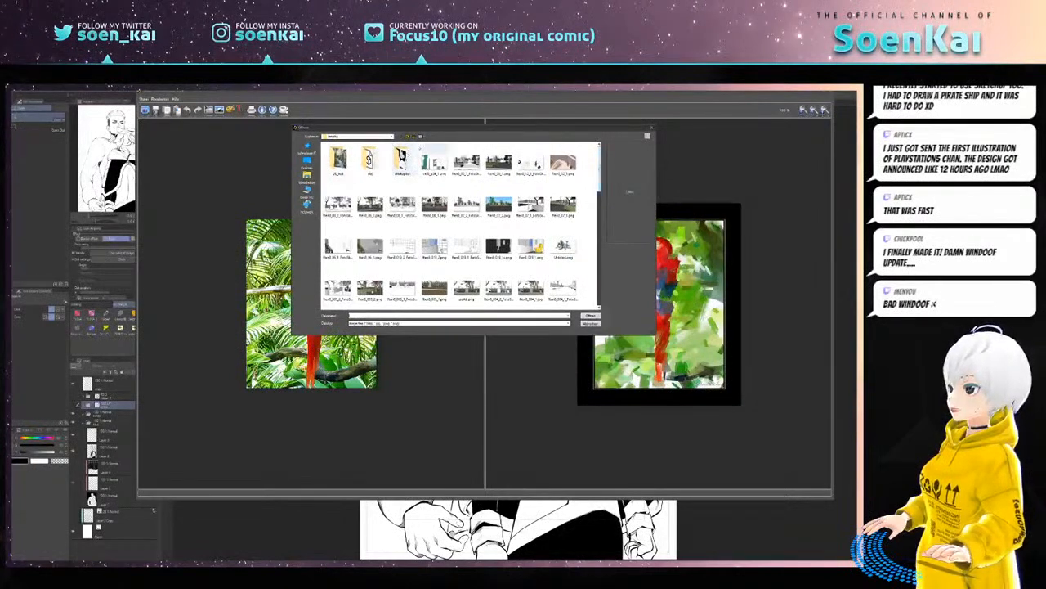
pyautogui.click(434, 161)
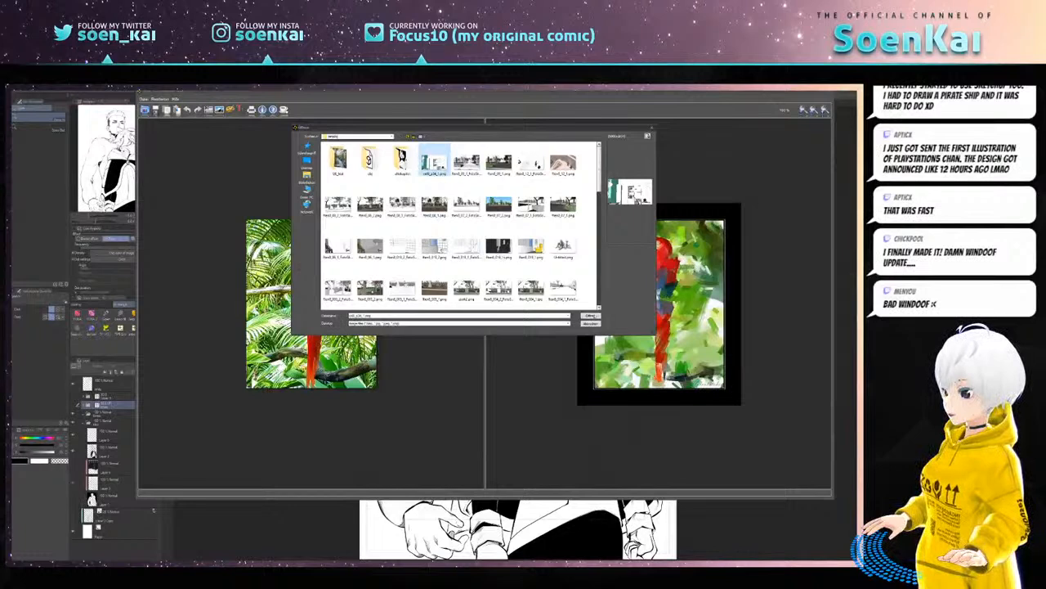
pyautogui.click(590, 316)
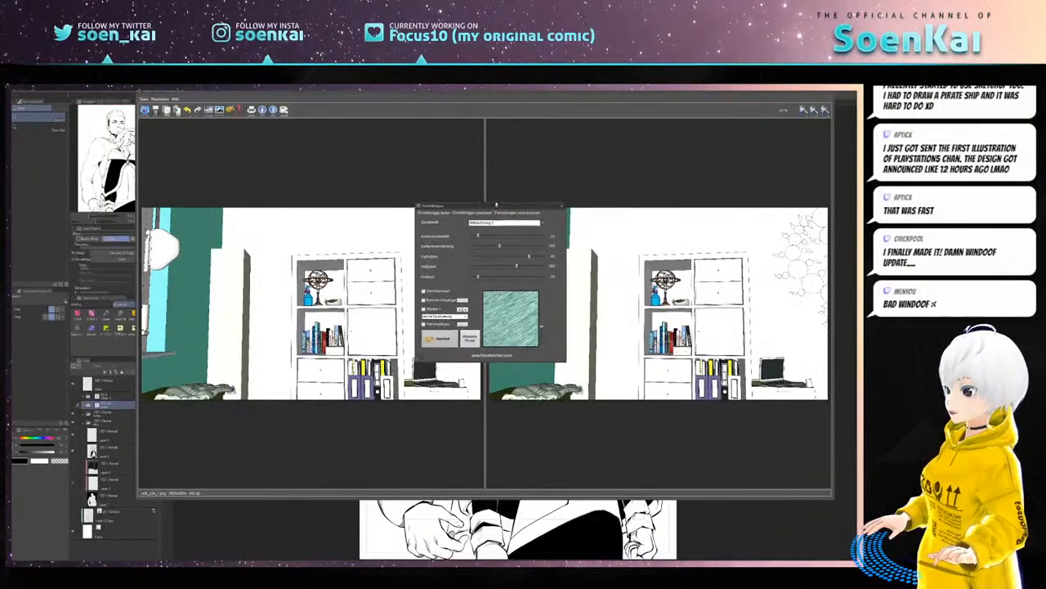
# - Close the drawing parameters and switch the FotoSketcher interface language to English
pyautogui.moveTo(496, 205); pyautogui.dragTo(506, 184)
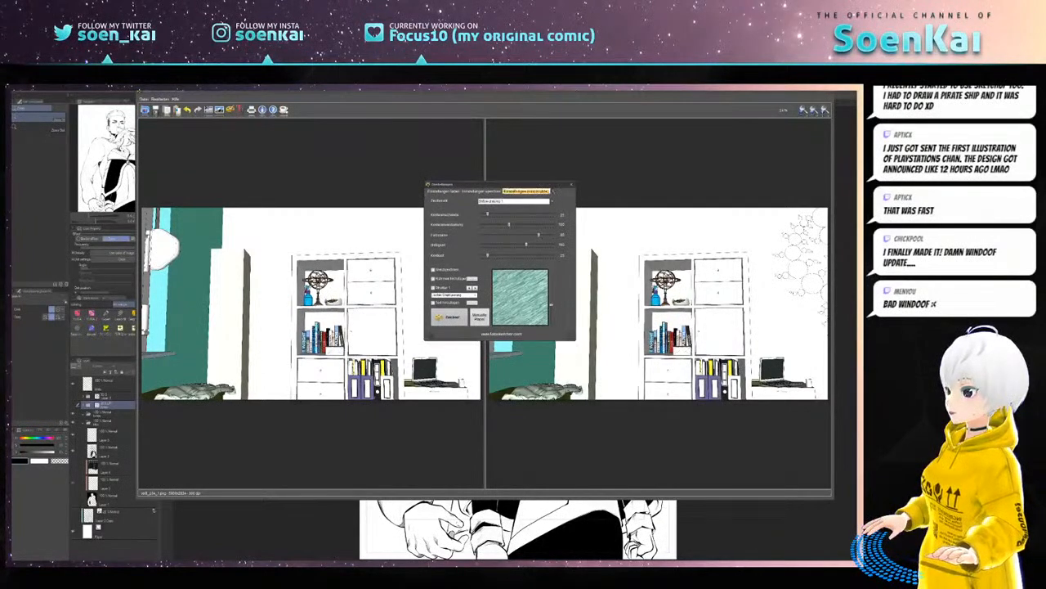
pyautogui.click(572, 185)
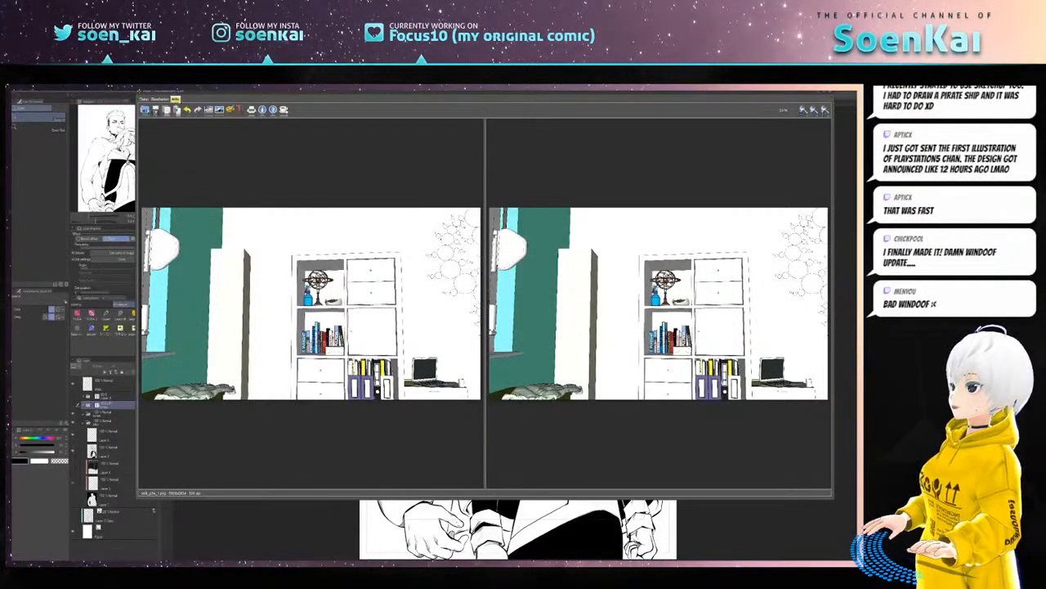
pyautogui.click(175, 99)
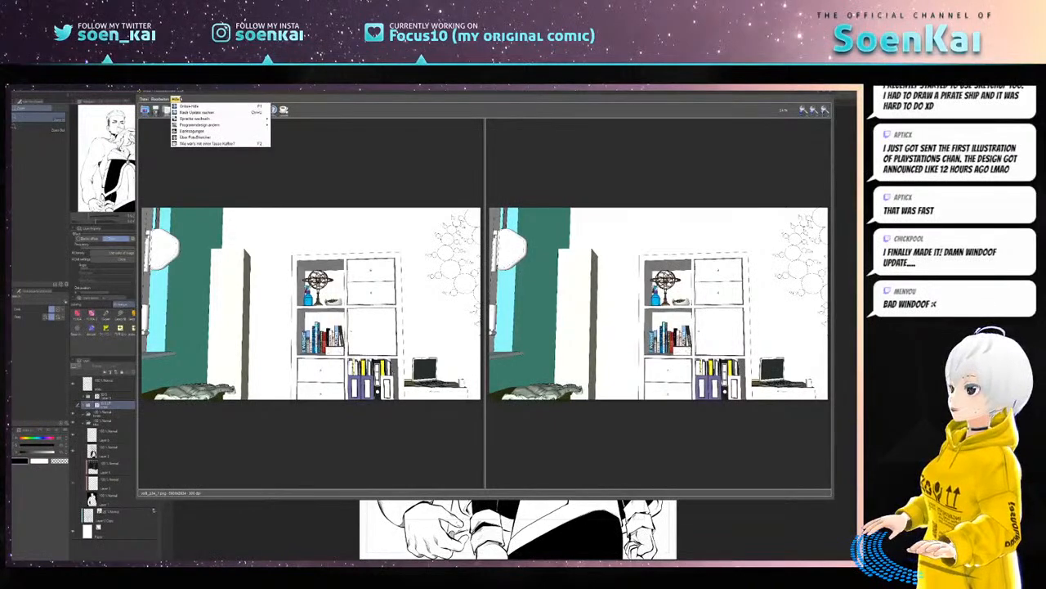
pyautogui.moveTo(196, 119)
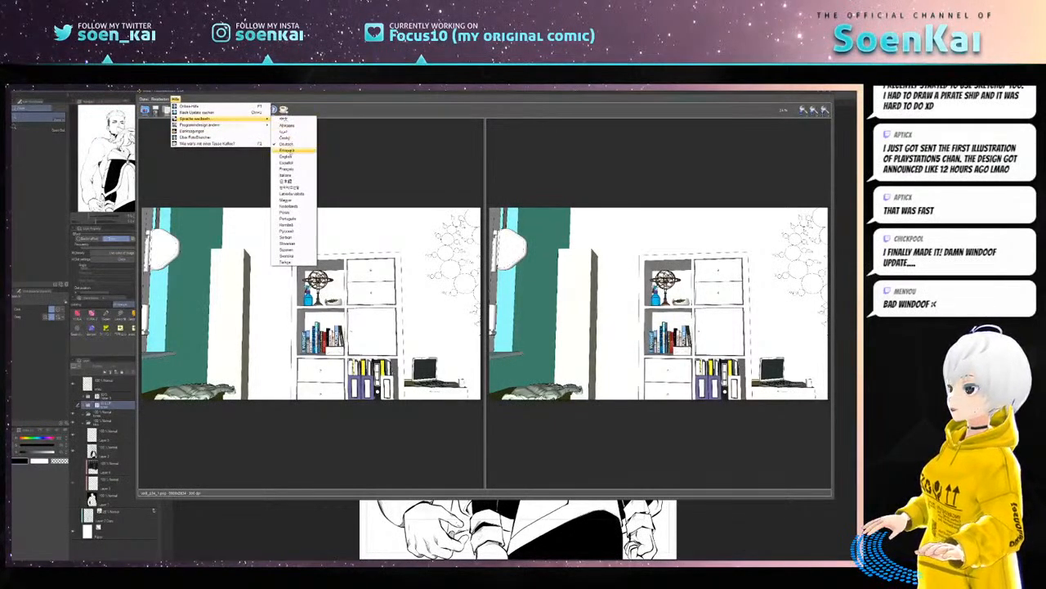
pyautogui.click(285, 157)
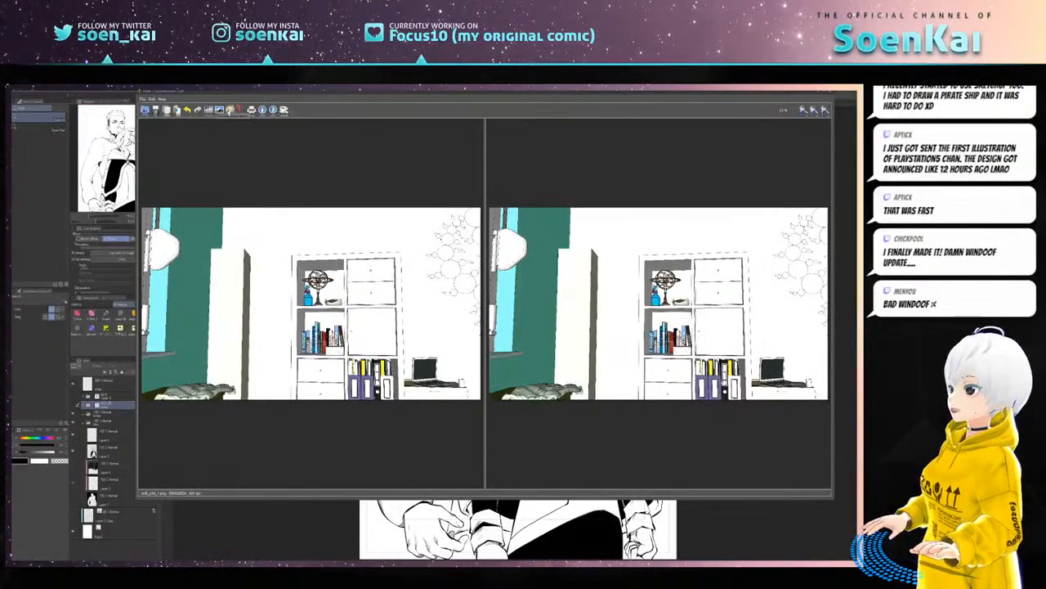
# - Reopen the drawing parameters and choose Pen & ink sketch 2 as the drawing style
pyautogui.click(230, 110)
pyautogui.moveTo(491, 184)
pyautogui.mouseDown()
pyautogui.moveTo(468, 155)
pyautogui.moveTo(433, 156)
pyautogui.moveTo(403, 201)
pyautogui.moveTo(455, 178)
pyautogui.moveTo(417, 188)
pyautogui.mouseUp()
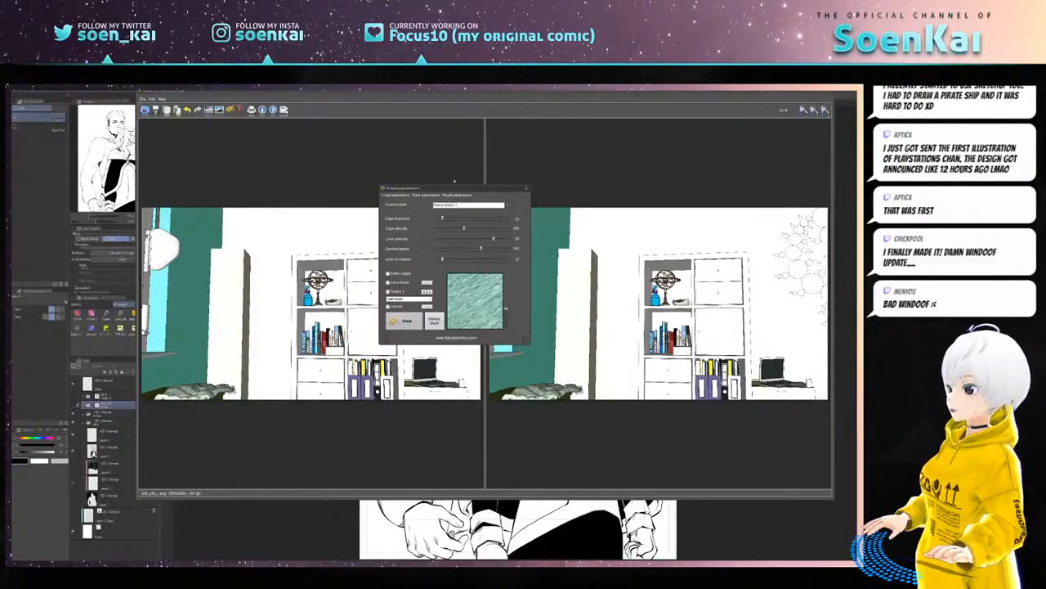
pyautogui.moveTo(455, 183)
pyautogui.mouseDown()
pyautogui.moveTo(455, 171)
pyautogui.moveTo(501, 160)
pyautogui.moveTo(474, 206)
pyautogui.mouseUp()
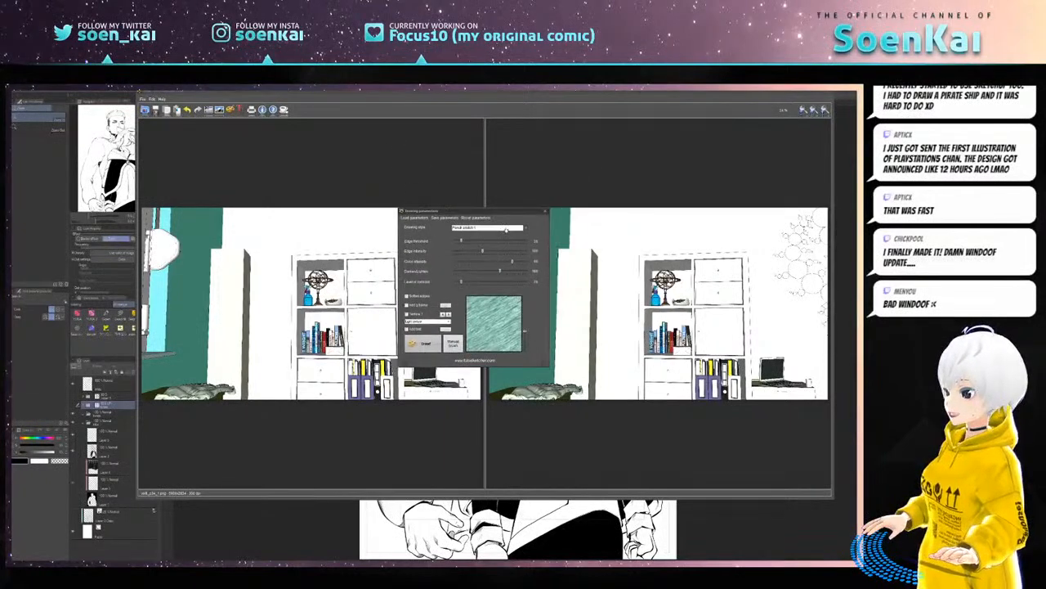
pyautogui.click(464, 230)
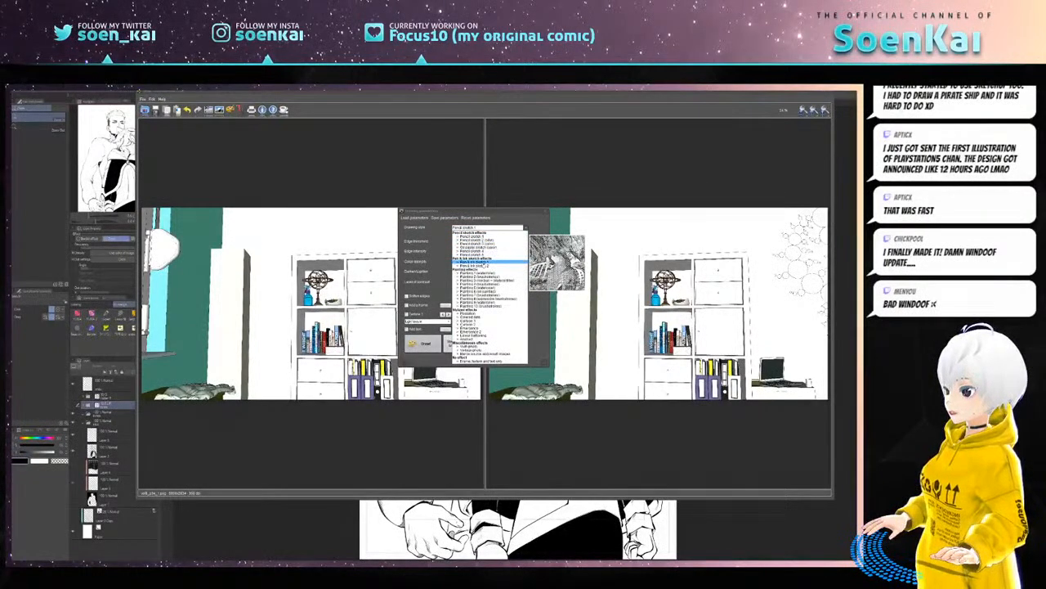
pyautogui.click(484, 262)
pyautogui.click(503, 227)
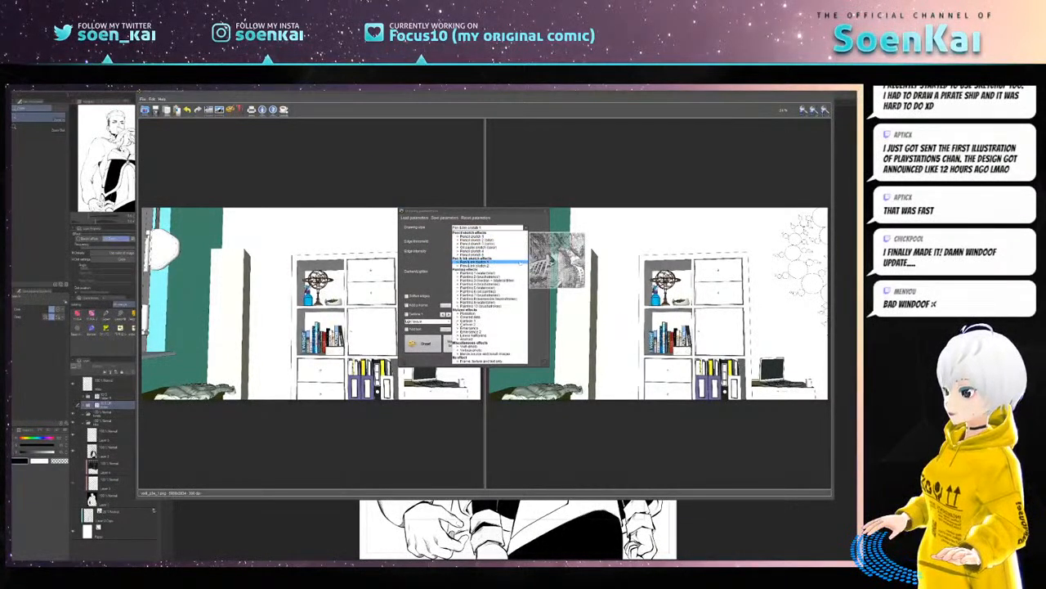
pyautogui.click(478, 266)
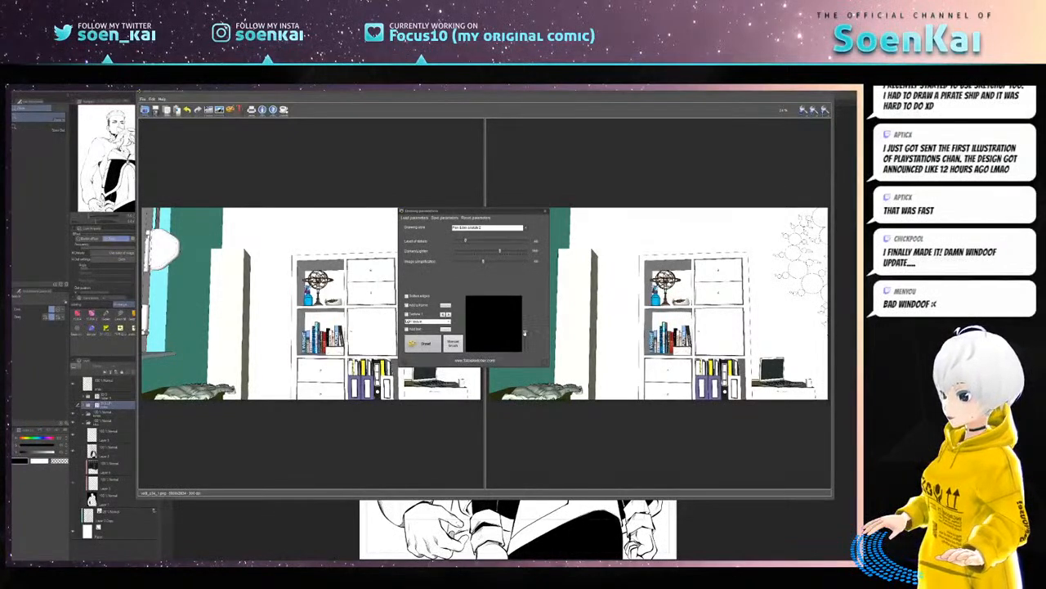
# - Examine the cabinet, bedding and wall areas in the pen and ink preview, adjusting the preview magnification
pyautogui.moveTo(502, 321)
pyautogui.mouseDown()
pyautogui.moveTo(477, 311)
pyautogui.moveTo(497, 343)
pyautogui.moveTo(516, 315)
pyautogui.moveTo(493, 327)
pyautogui.moveTo(506, 350)
pyautogui.moveTo(506, 306)
pyautogui.moveTo(474, 327)
pyautogui.moveTo(488, 299)
pyautogui.mouseUp()
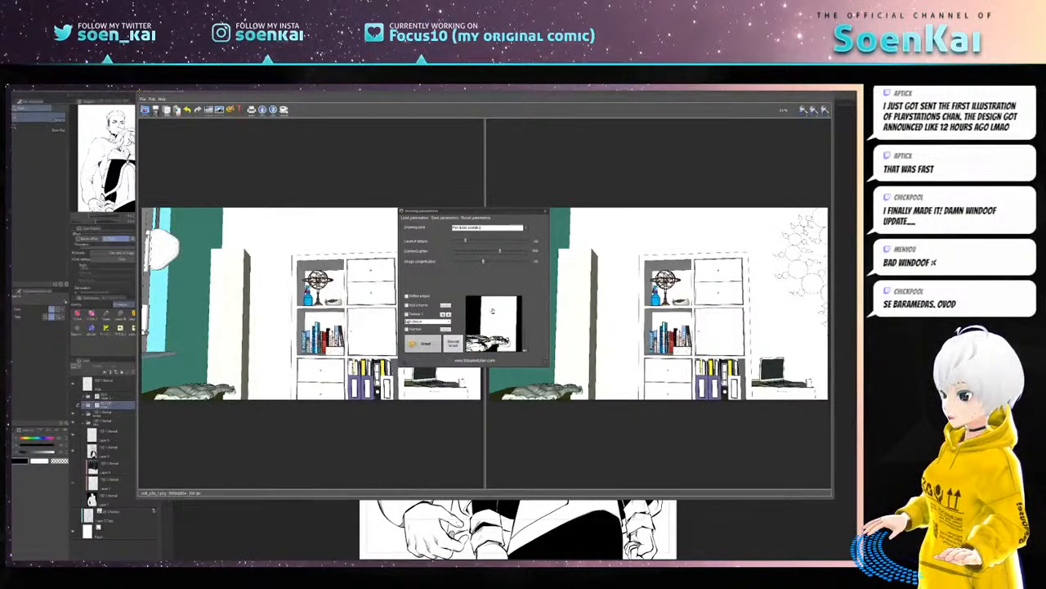
pyautogui.moveTo(485, 328)
pyautogui.mouseDown()
pyautogui.moveTo(523, 327)
pyautogui.moveTo(486, 318)
pyautogui.moveTo(523, 350)
pyautogui.moveTo(528, 336)
pyautogui.moveTo(496, 322)
pyautogui.moveTo(525, 344)
pyautogui.moveTo(524, 331)
pyautogui.mouseUp()
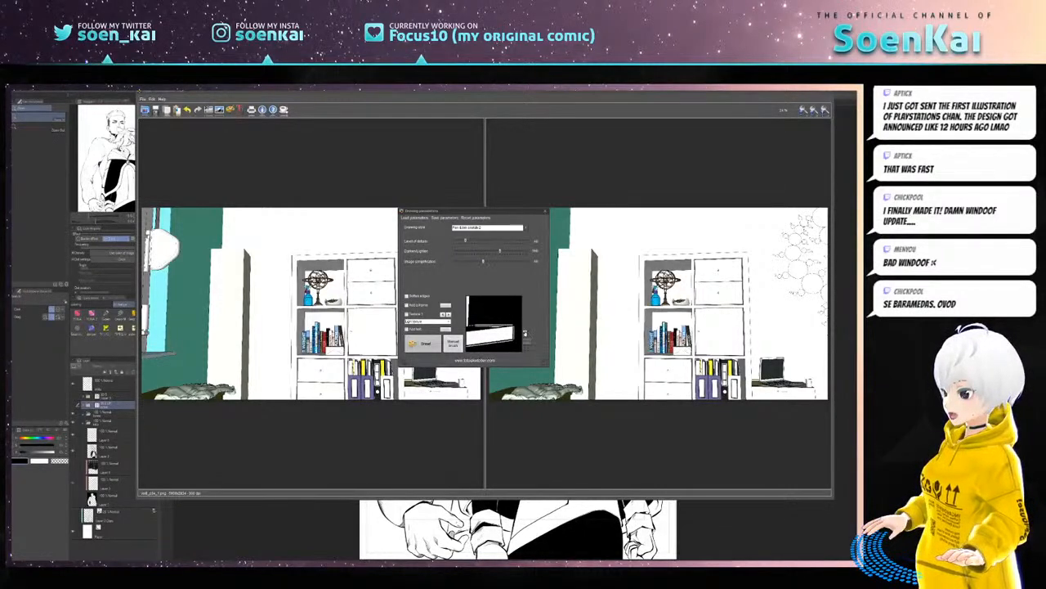
pyautogui.moveTo(478, 328)
pyautogui.mouseDown()
pyautogui.moveTo(497, 322)
pyautogui.moveTo(484, 325)
pyautogui.mouseUp()
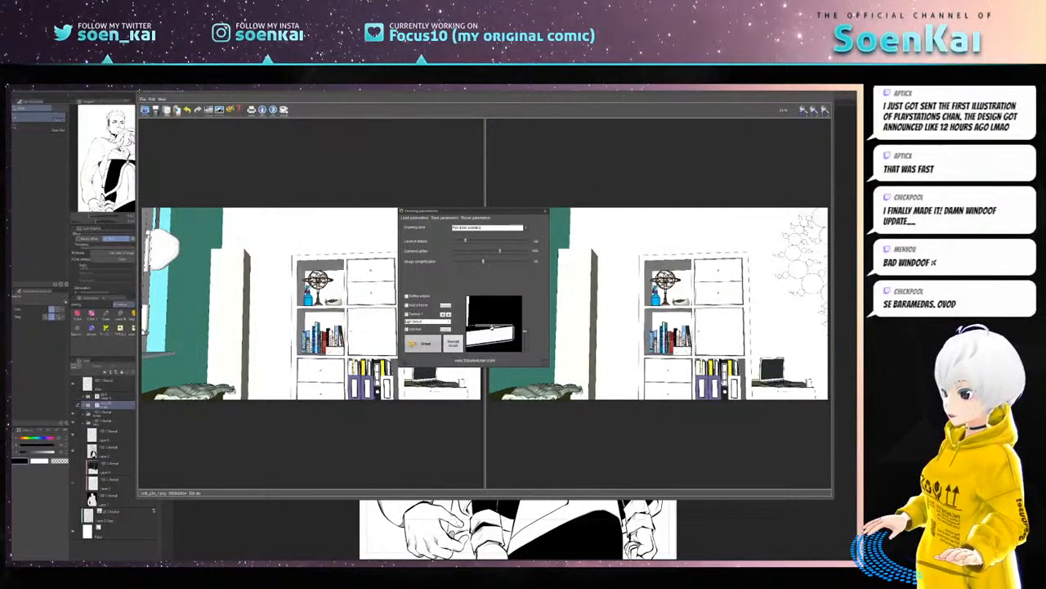
pyautogui.moveTo(492, 331)
pyautogui.mouseDown()
pyautogui.moveTo(504, 320)
pyautogui.moveTo(493, 332)
pyautogui.mouseUp()
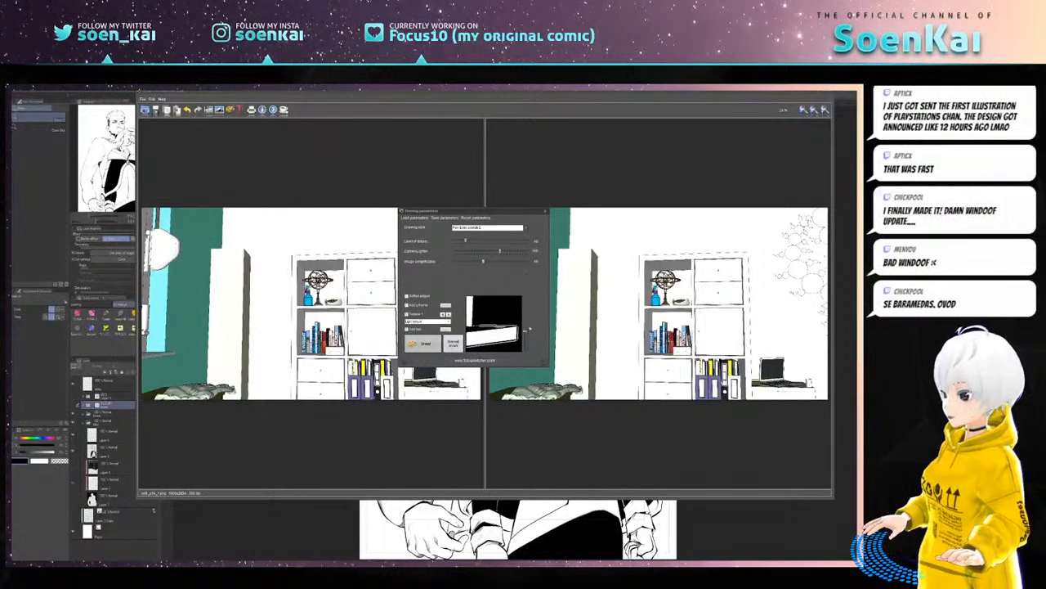
pyautogui.moveTo(525, 333); pyautogui.dragTo(526, 352)
pyautogui.moveTo(507, 315); pyautogui.dragTo(504, 319)
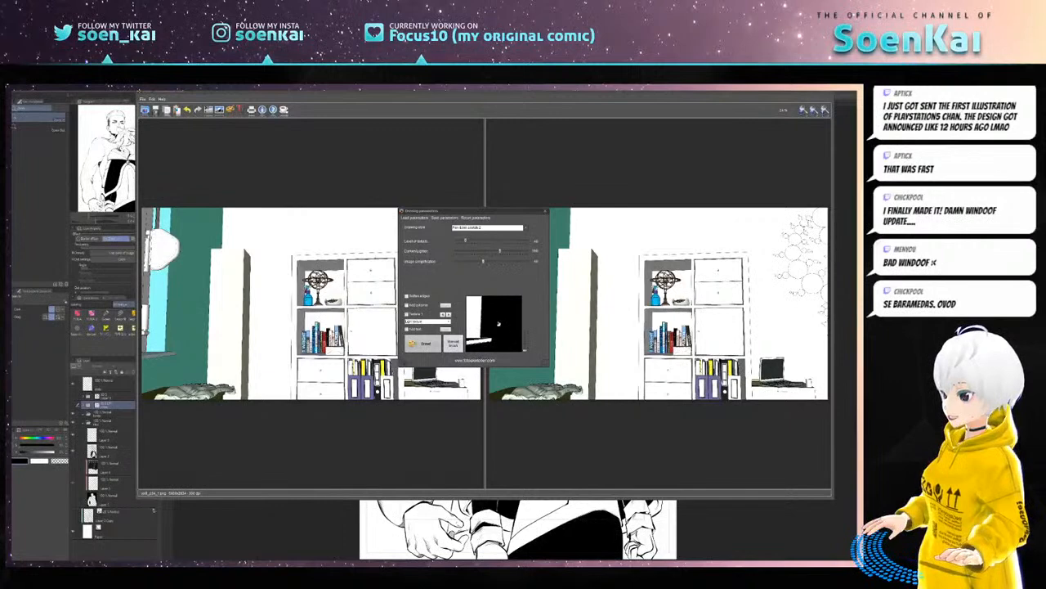
pyautogui.moveTo(499, 322); pyautogui.dragTo(484, 312)
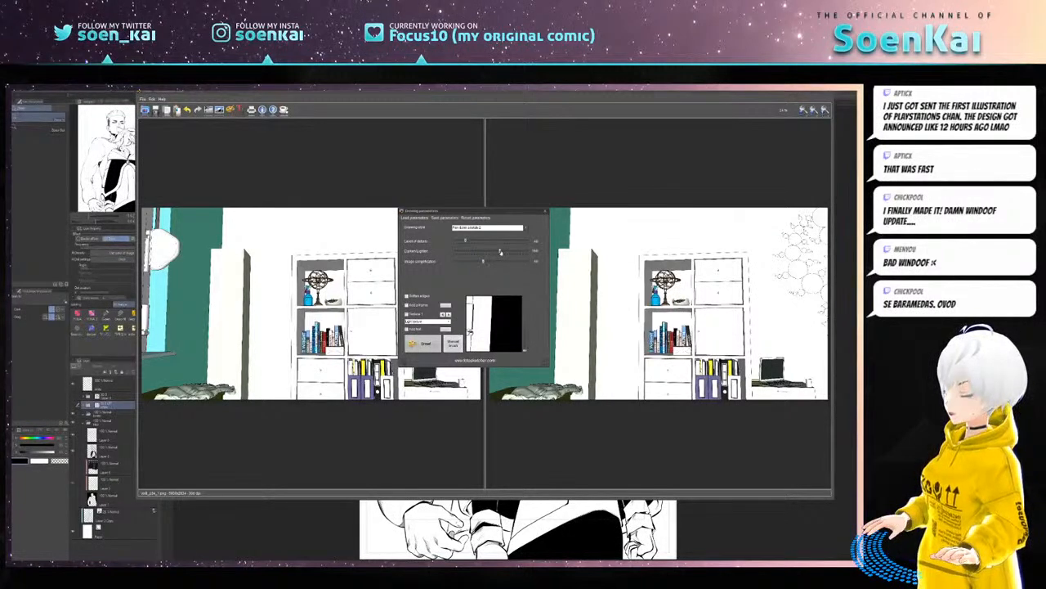
# - Try raising Darken/lighten to its maximum of 255 and check the books, bedding and window lamp in the preview
pyautogui.moveTo(501, 252); pyautogui.dragTo(514, 251)
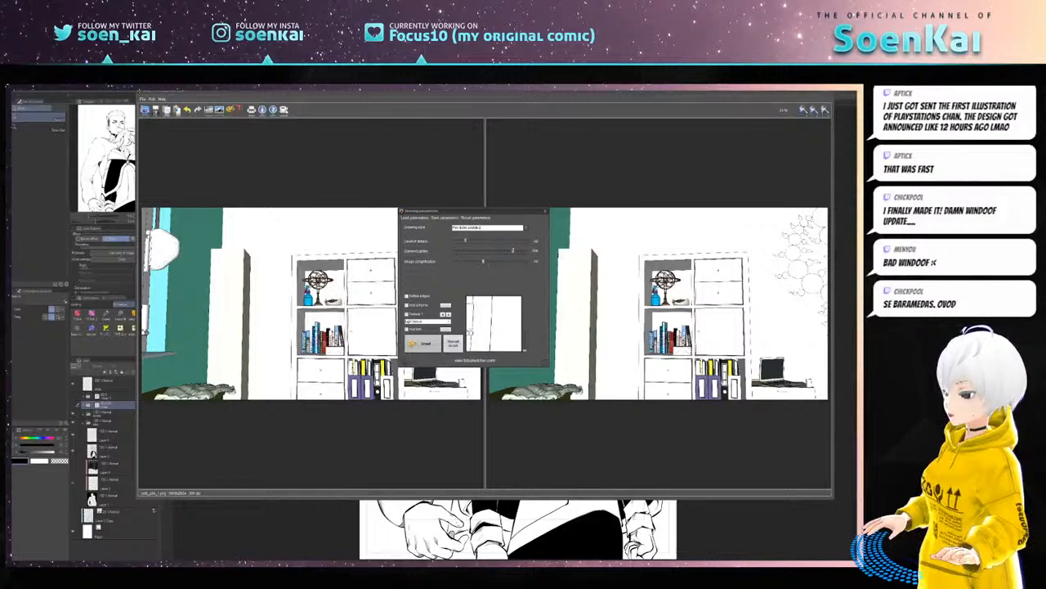
pyautogui.moveTo(515, 321); pyautogui.dragTo(520, 300)
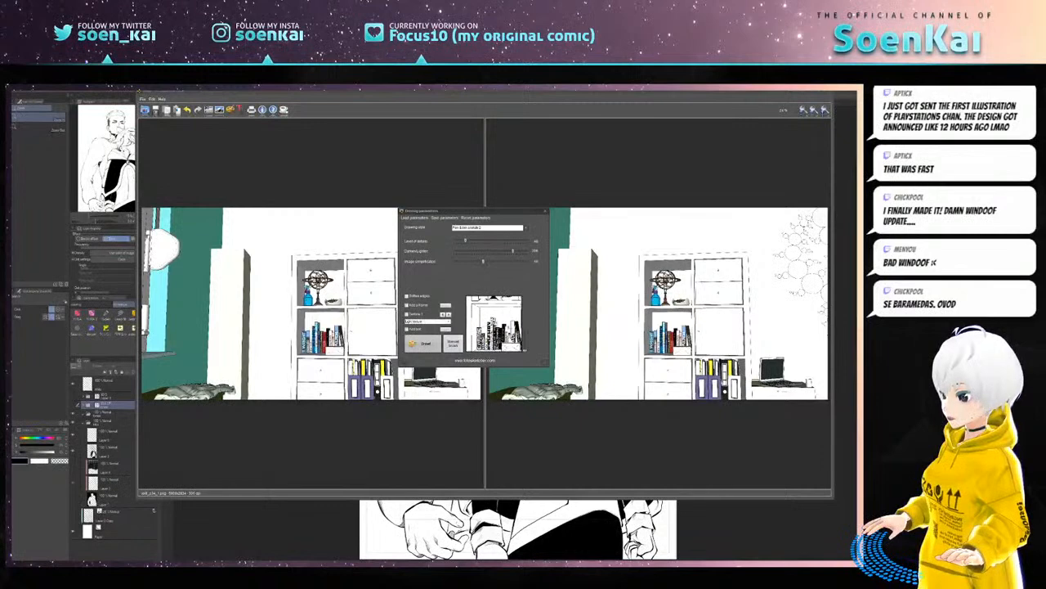
pyautogui.moveTo(512, 252); pyautogui.dragTo(530, 253)
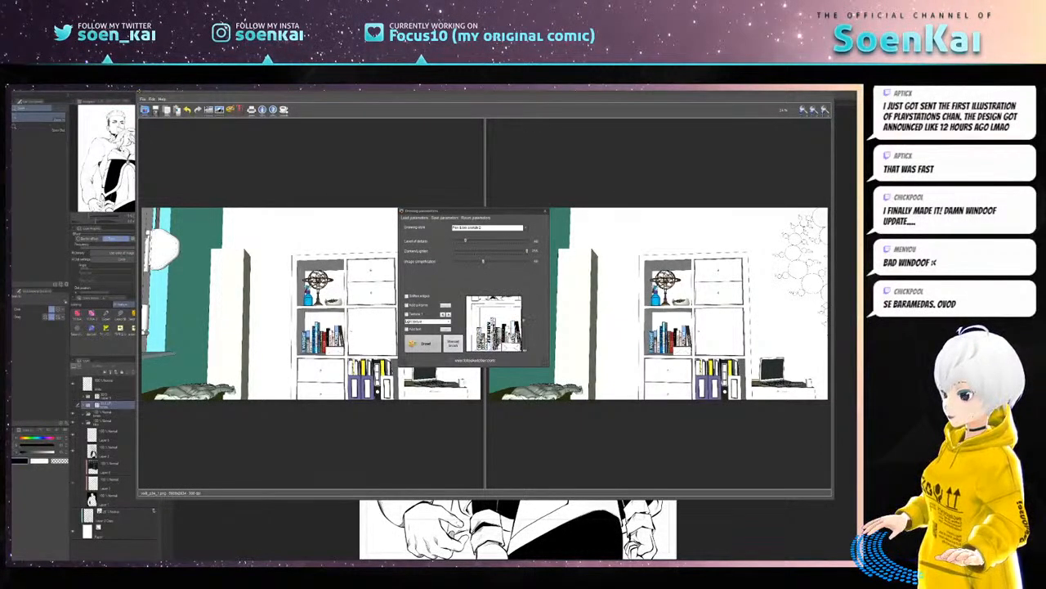
pyautogui.moveTo(475, 319); pyautogui.dragTo(513, 315)
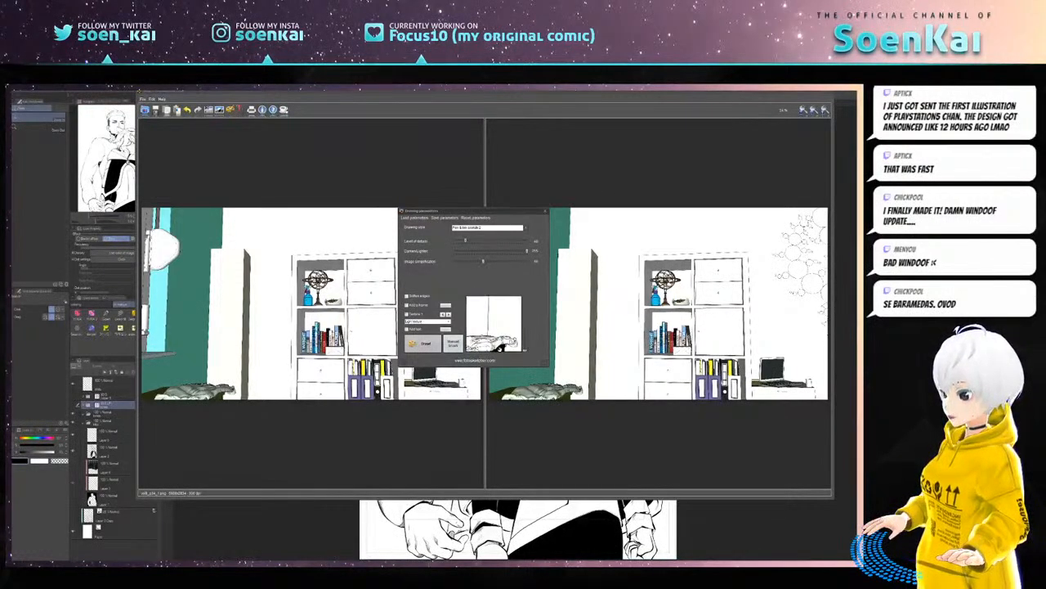
pyautogui.moveTo(513, 313); pyautogui.dragTo(504, 339)
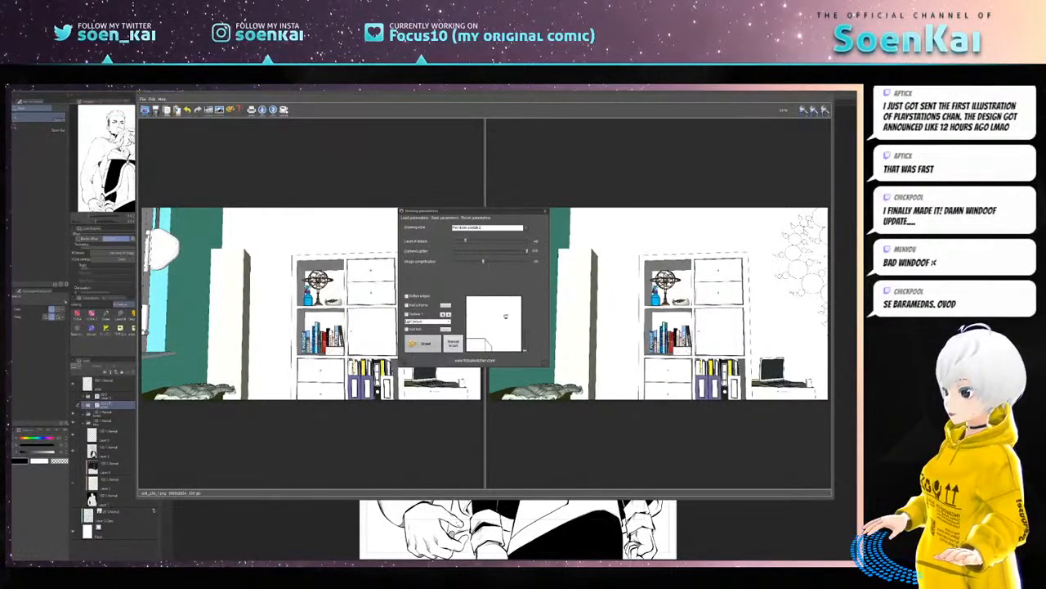
pyautogui.moveTo(507, 316); pyautogui.dragTo(509, 347)
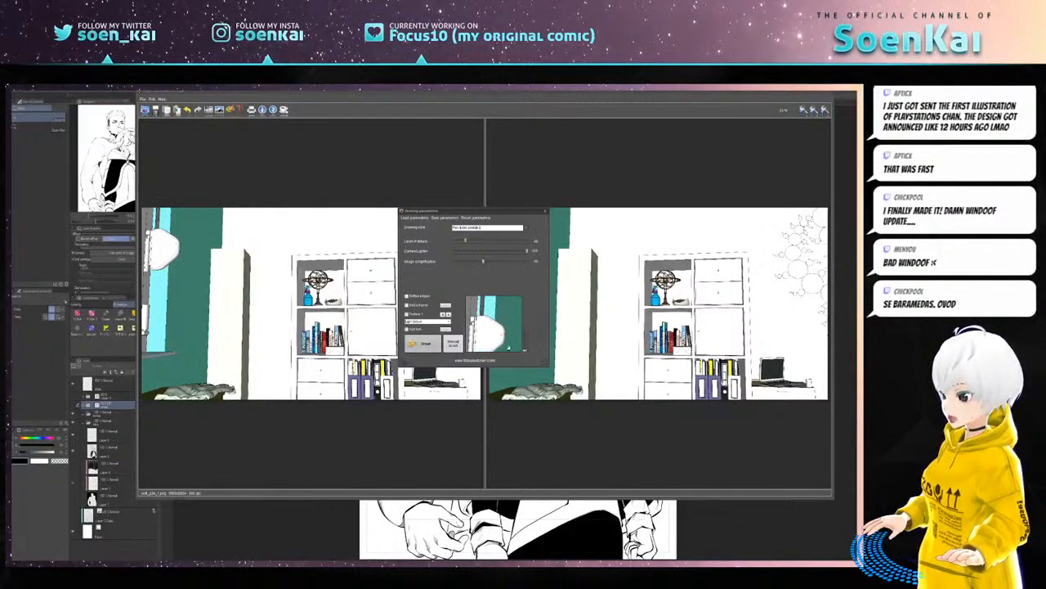
# - Try a much lower Darken/lighten value and check the window lamp, books and laptop in the preview
pyautogui.moveTo(519, 246); pyautogui.dragTo(470, 250)
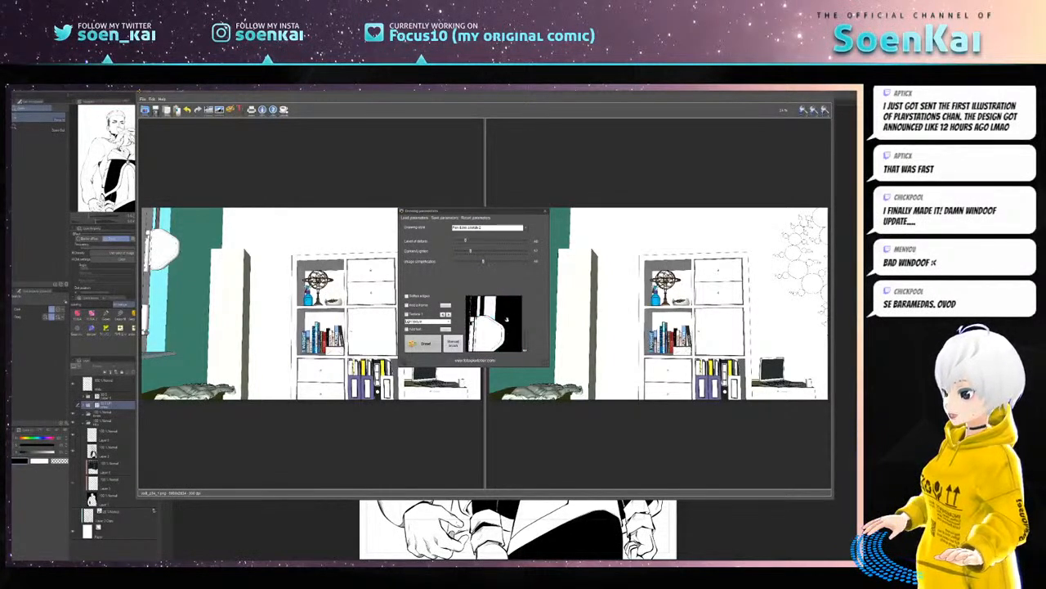
pyautogui.moveTo(513, 343); pyautogui.dragTo(507, 295)
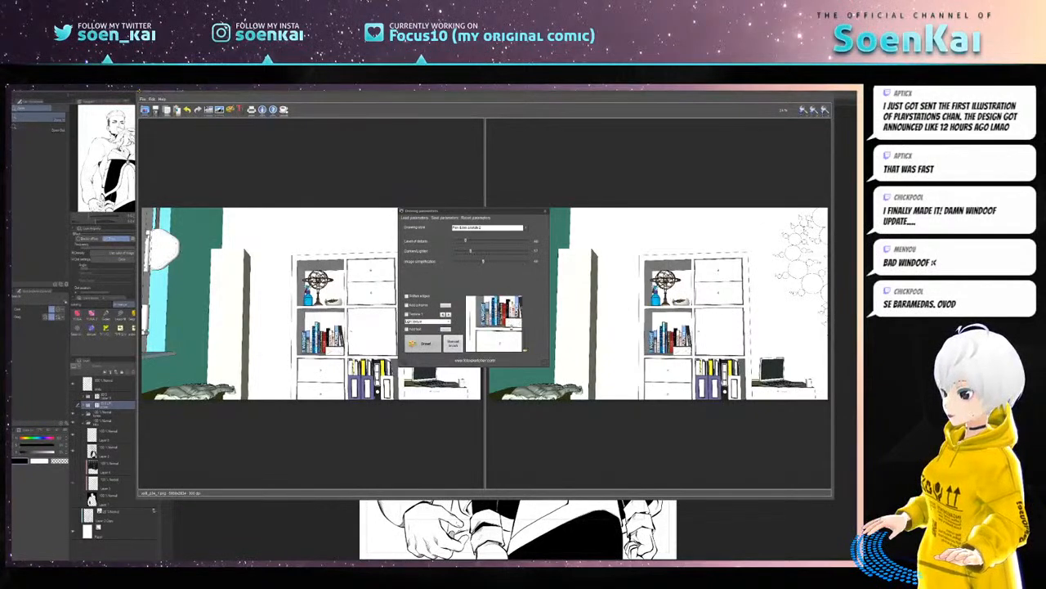
pyautogui.moveTo(510, 332); pyautogui.dragTo(476, 300)
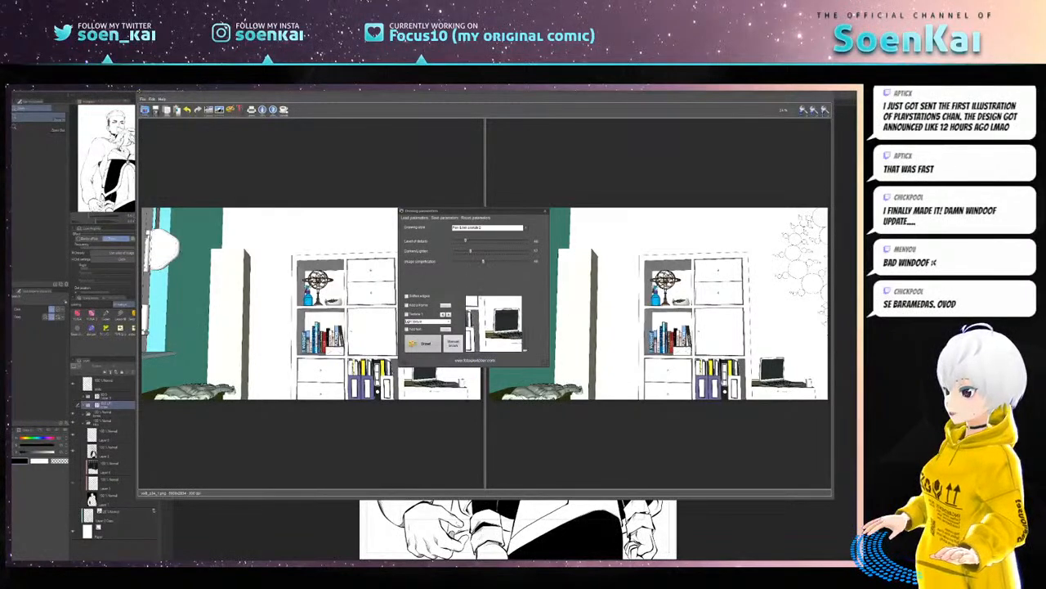
pyautogui.moveTo(504, 335)
pyautogui.mouseDown()
pyautogui.moveTo(518, 343)
pyautogui.moveTo(468, 334)
pyautogui.moveTo(502, 320)
pyautogui.moveTo(489, 345)
pyautogui.moveTo(478, 333)
pyautogui.moveTo(528, 336)
pyautogui.moveTo(478, 317)
pyautogui.mouseUp()
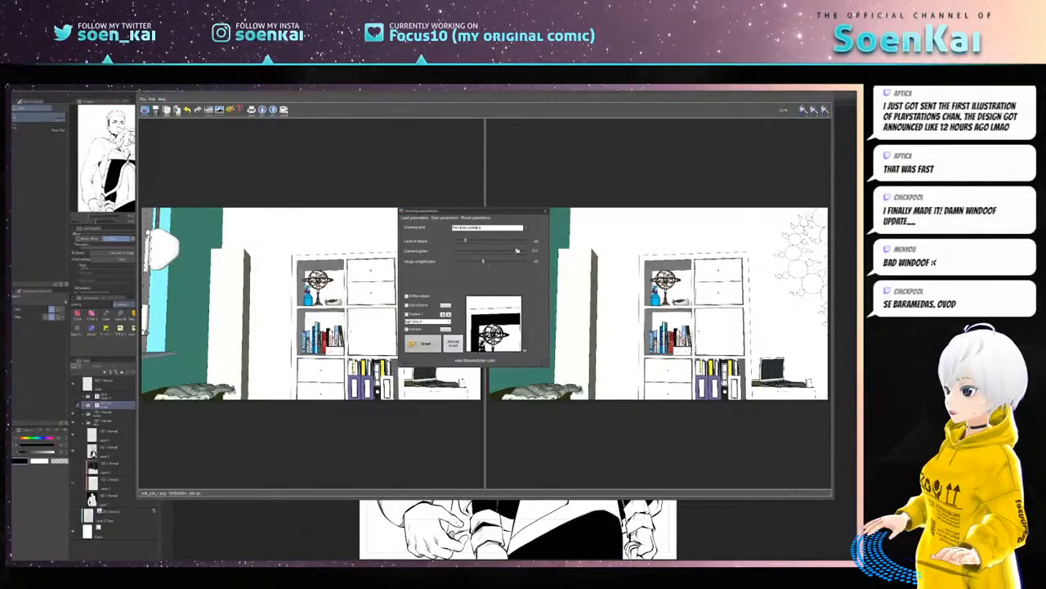
# - Set Darken/lighten to slightly below the middle of its range, checking the globe shelf in the preview
pyautogui.moveTo(518, 252); pyautogui.dragTo(502, 258)
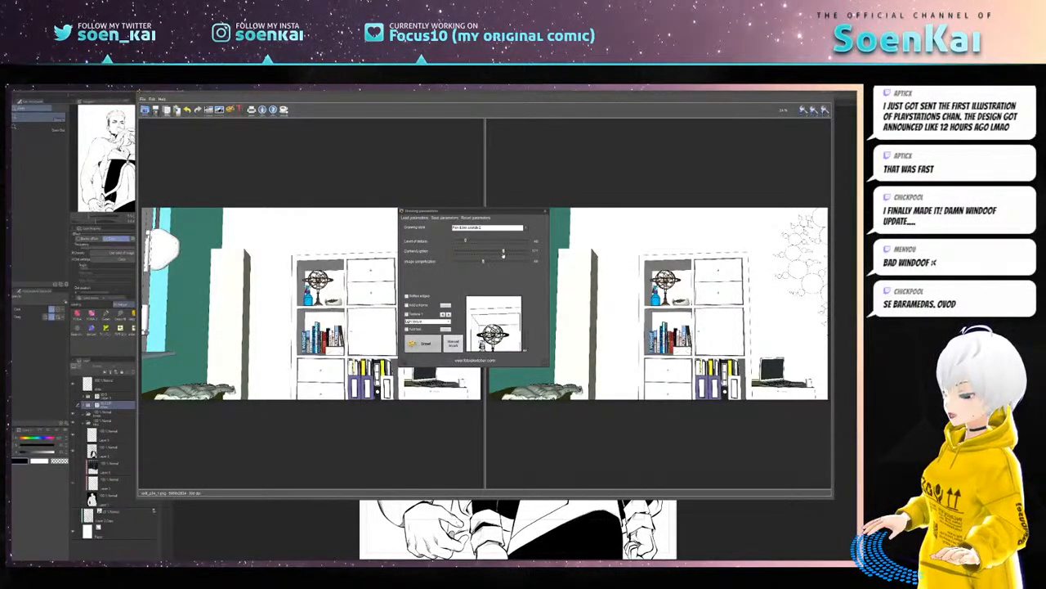
pyautogui.moveTo(502, 256); pyautogui.dragTo(483, 254)
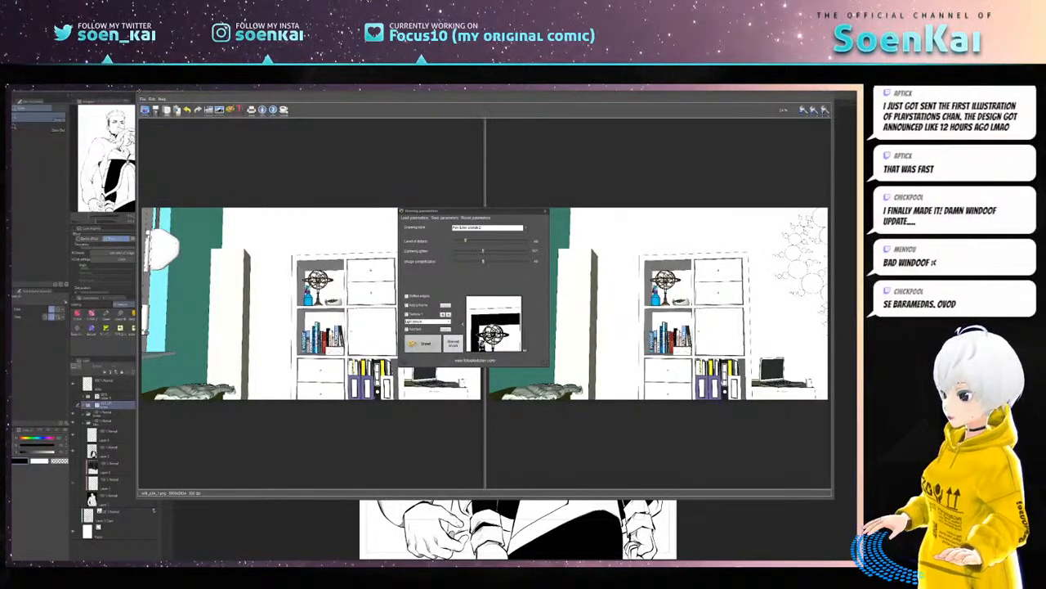
pyautogui.moveTo(502, 318); pyautogui.dragTo(517, 311)
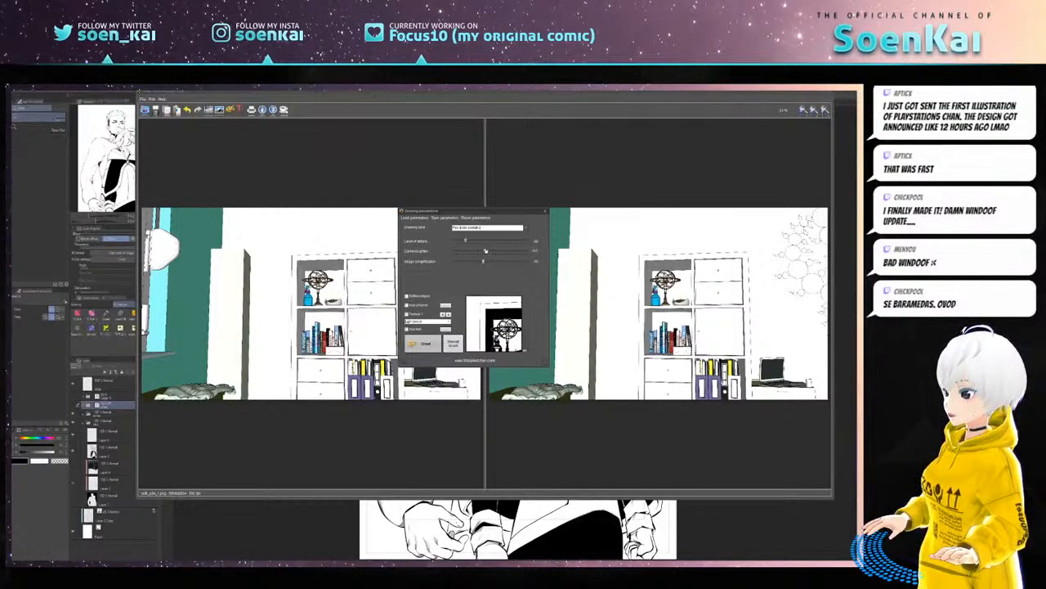
pyautogui.click(491, 334)
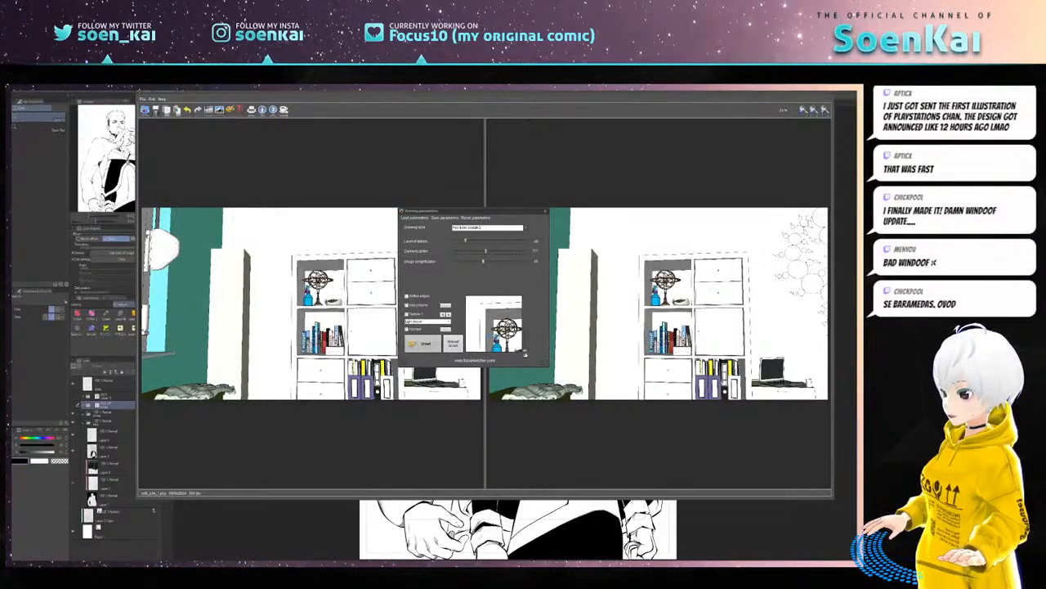
# - Examine the globe, spray bottle and shaded shelf walls in the pen and ink preview at different positions
pyautogui.moveTo(499, 327)
pyautogui.mouseDown()
pyautogui.moveTo(522, 343)
pyautogui.moveTo(525, 331)
pyautogui.moveTo(483, 307)
pyautogui.mouseUp()
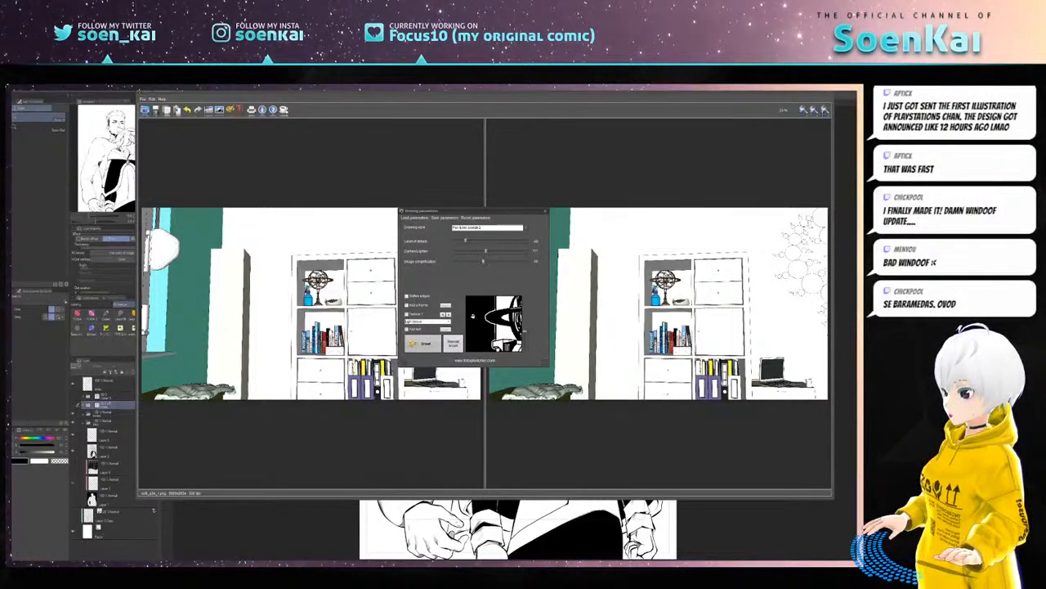
pyautogui.moveTo(485, 311); pyautogui.dragTo(489, 312)
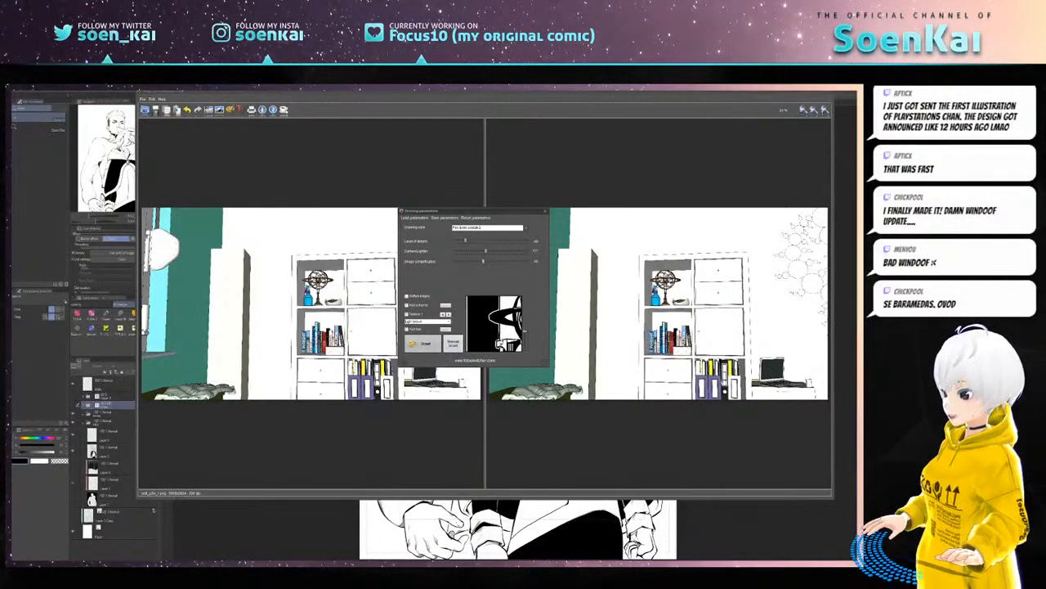
pyautogui.moveTo(490, 312)
pyautogui.mouseDown()
pyautogui.moveTo(491, 286)
pyautogui.moveTo(483, 317)
pyautogui.moveTo(496, 337)
pyautogui.moveTo(513, 278)
pyautogui.mouseUp()
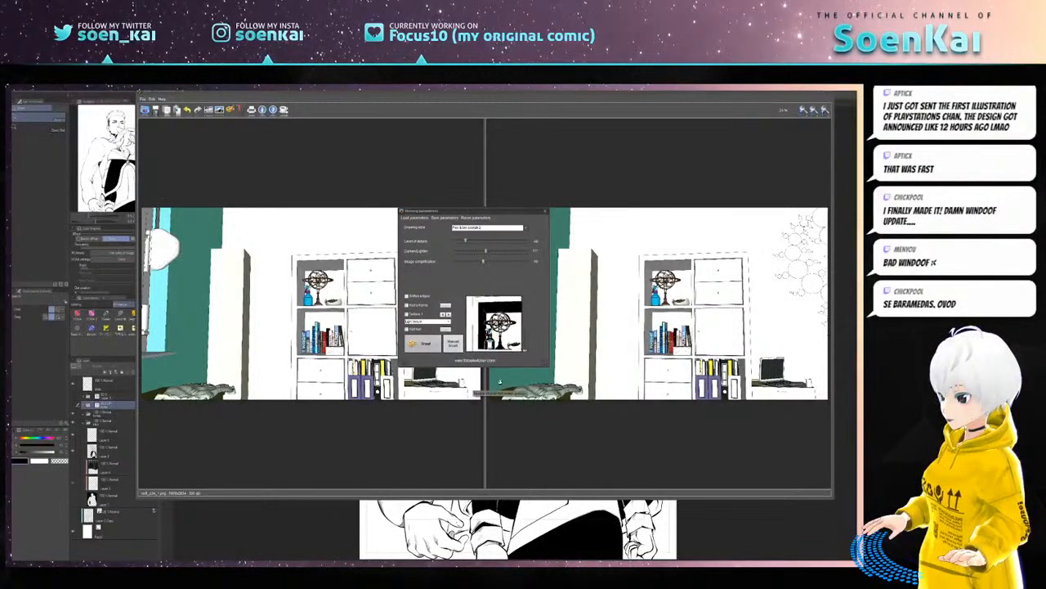
pyautogui.moveTo(525, 350)
pyautogui.mouseDown()
pyautogui.moveTo(525, 331)
pyautogui.moveTo(521, 357)
pyautogui.moveTo(485, 326)
pyautogui.mouseUp()
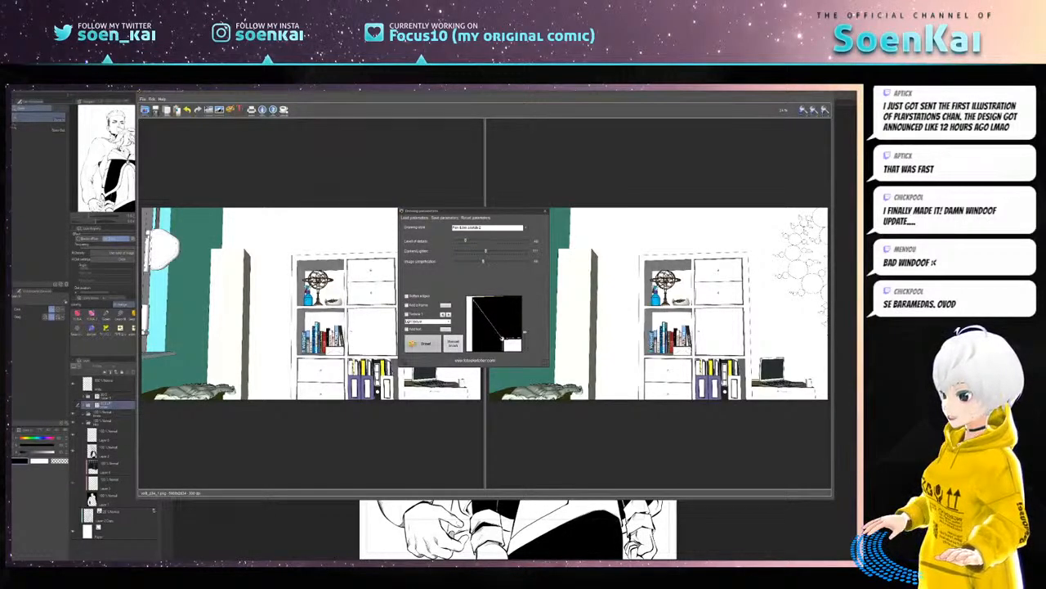
pyautogui.moveTo(525, 332)
pyautogui.mouseDown()
pyautogui.moveTo(525, 350)
pyautogui.moveTo(493, 317)
pyautogui.mouseUp()
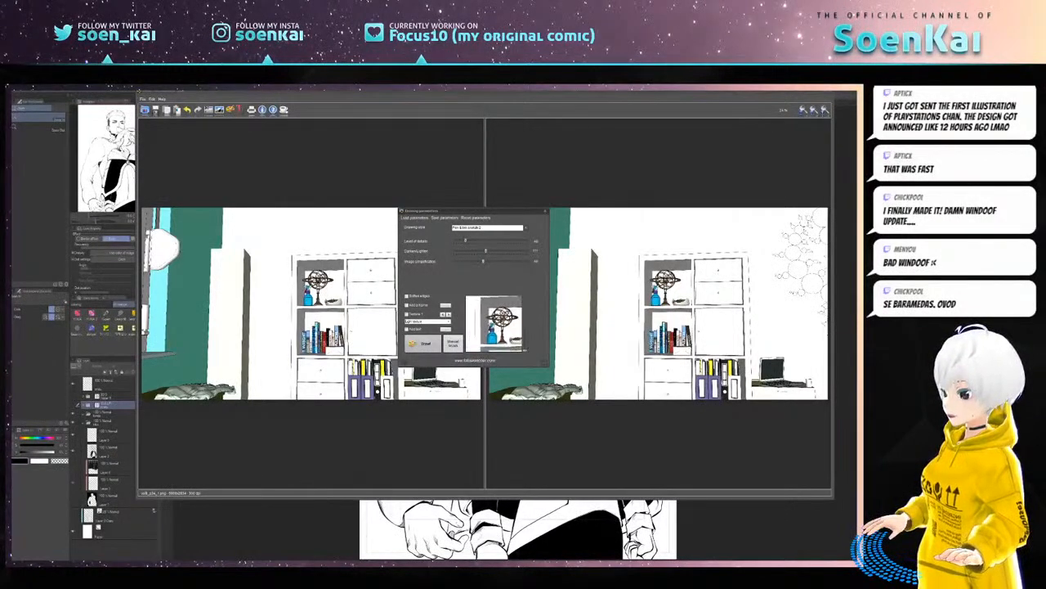
# - Fine-tune the drawing with a low level of detail and a raised image simplification, checking the cabinet and folders in the preview
pyautogui.click(466, 240)
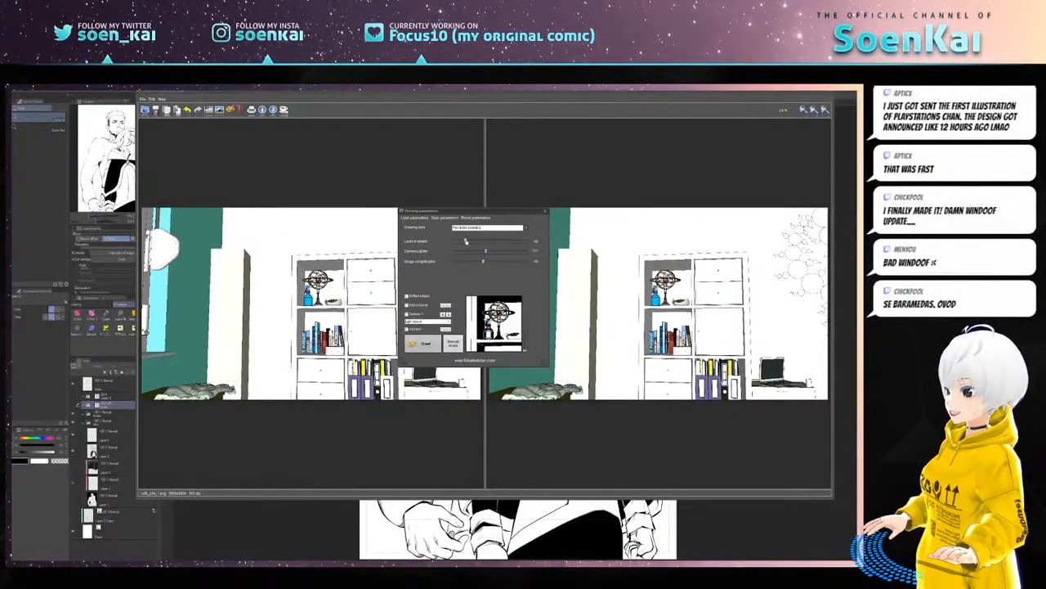
pyautogui.moveTo(466, 241); pyautogui.dragTo(501, 248)
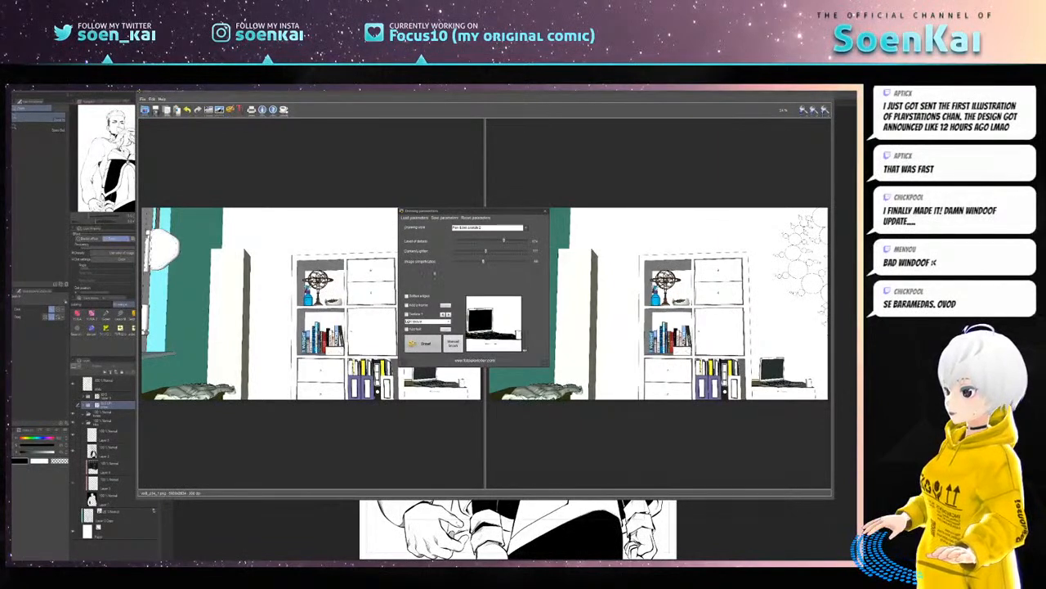
pyautogui.moveTo(468, 242); pyautogui.dragTo(513, 262)
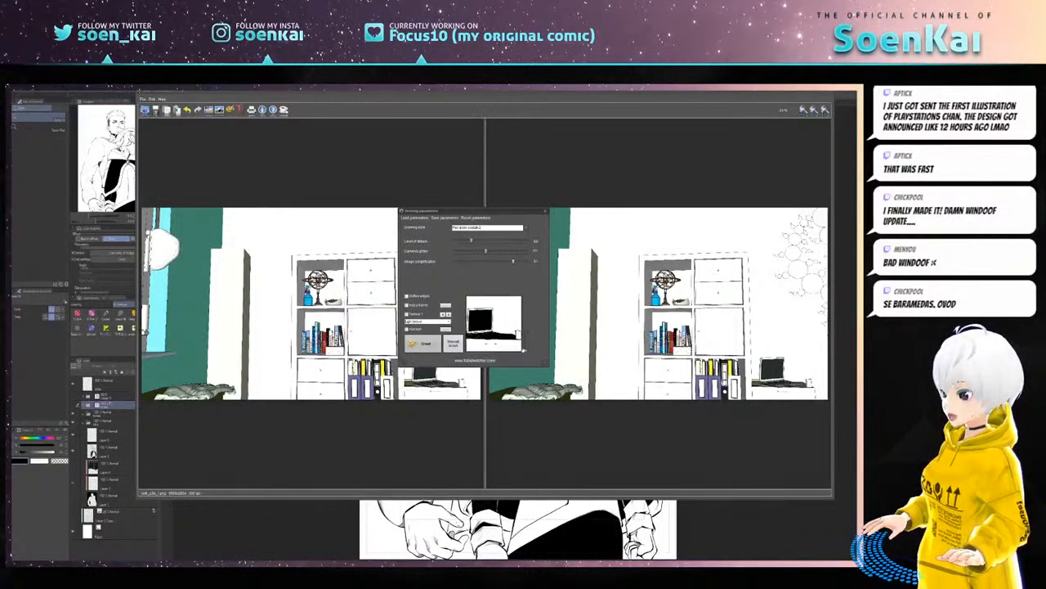
pyautogui.moveTo(494, 342); pyautogui.dragTo(542, 325)
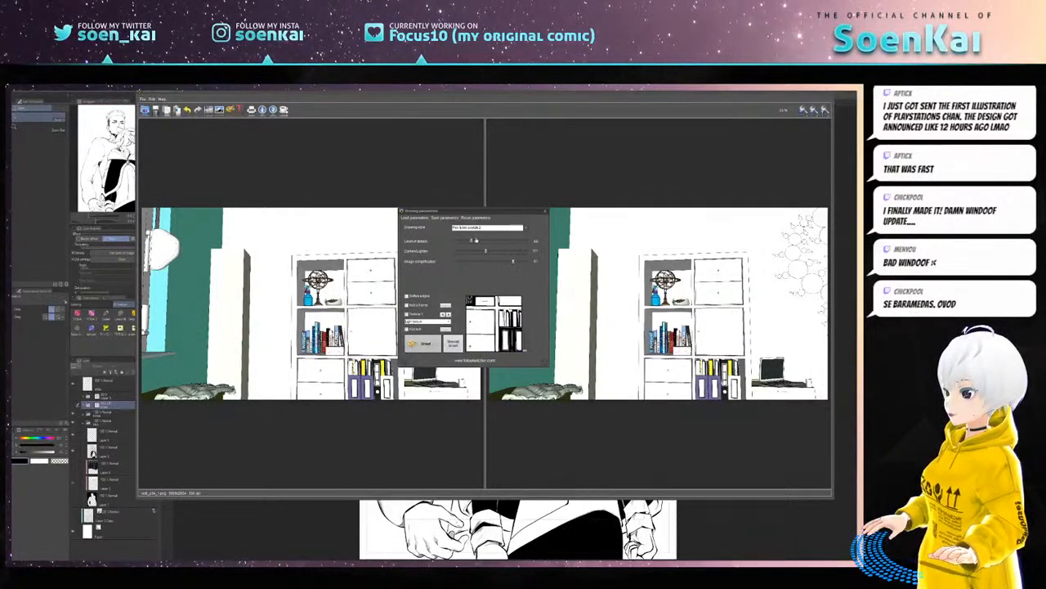
pyautogui.moveTo(471, 240); pyautogui.dragTo(499, 261)
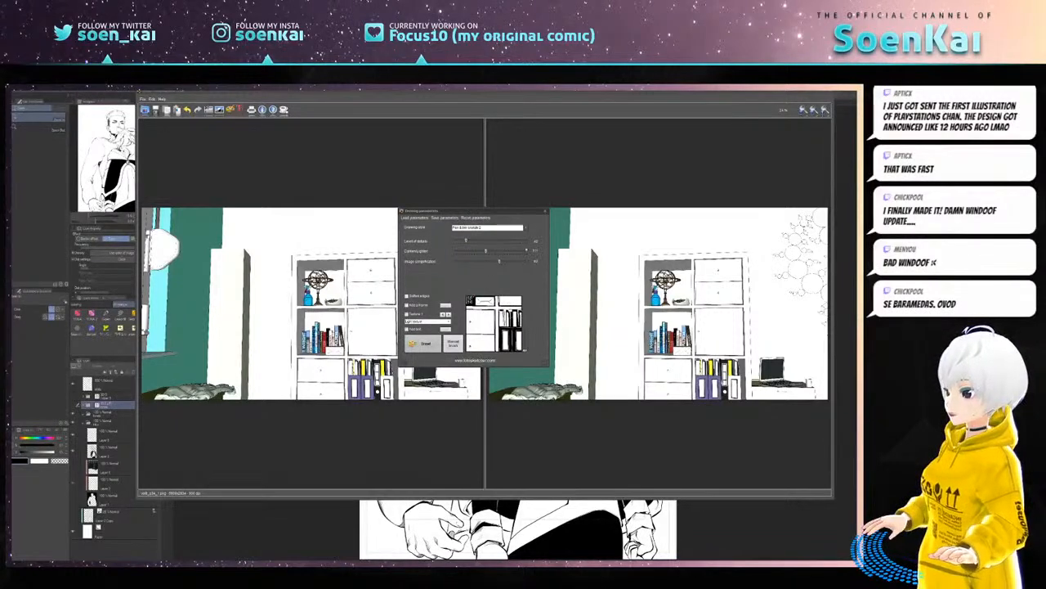
# - Render the full room image with the chosen pen and ink parameters and close the drawing parameters
pyautogui.click(423, 343)
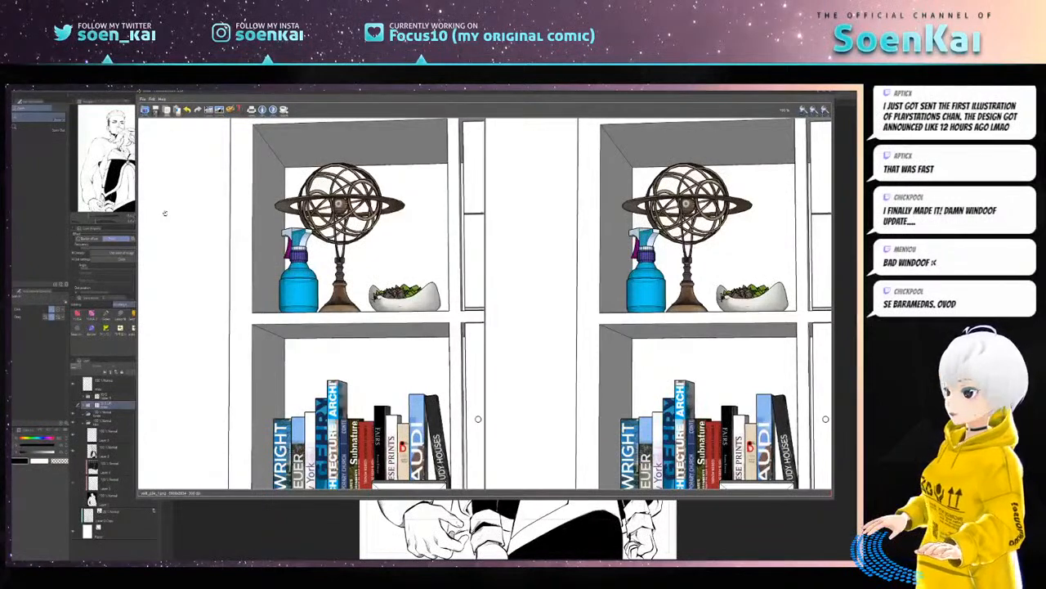
pyautogui.click(229, 110)
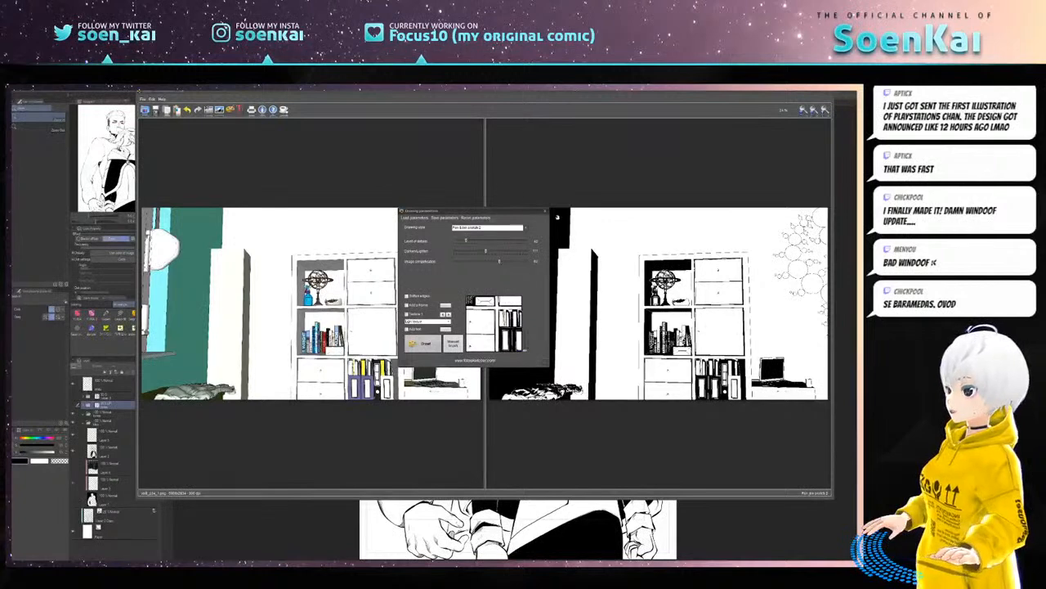
pyautogui.click(545, 211)
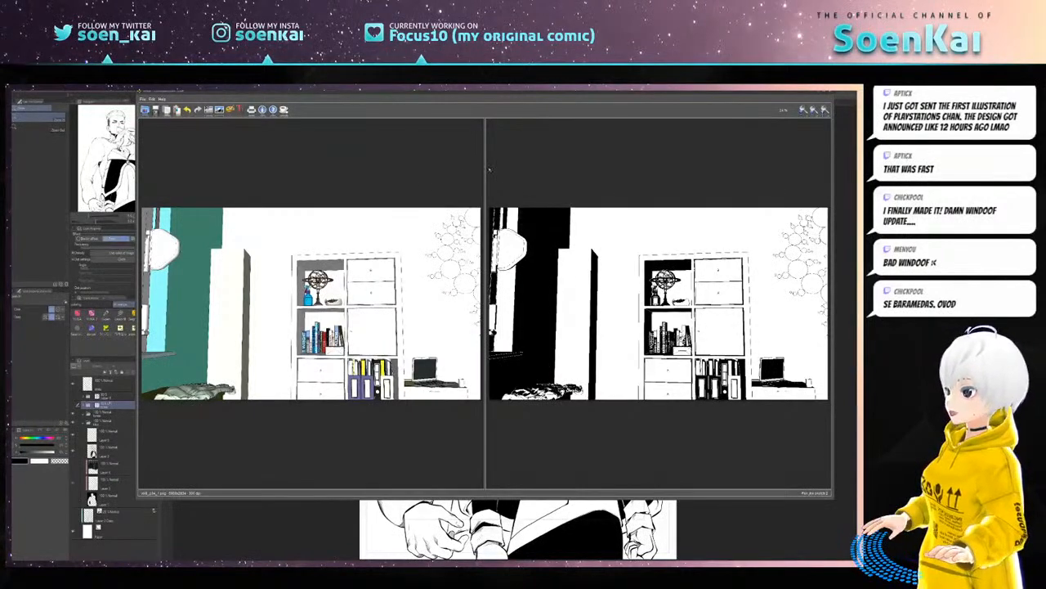
# - Inspect the rendered line art of the globe shelf, books and folders up close, and review the whole room image
pyautogui.moveTo(335, 279)
pyautogui.mouseDown()
pyautogui.moveTo(343, 255)
pyautogui.moveTo(353, 278)
pyautogui.mouseUp()
pyautogui.moveTo(613, 288)
pyautogui.mouseDown()
pyautogui.moveTo(613, 302)
pyautogui.moveTo(624, 297)
pyautogui.mouseUp()
pyautogui.scroll(1, 624, 298)
pyautogui.scroll(5, 624, 297)
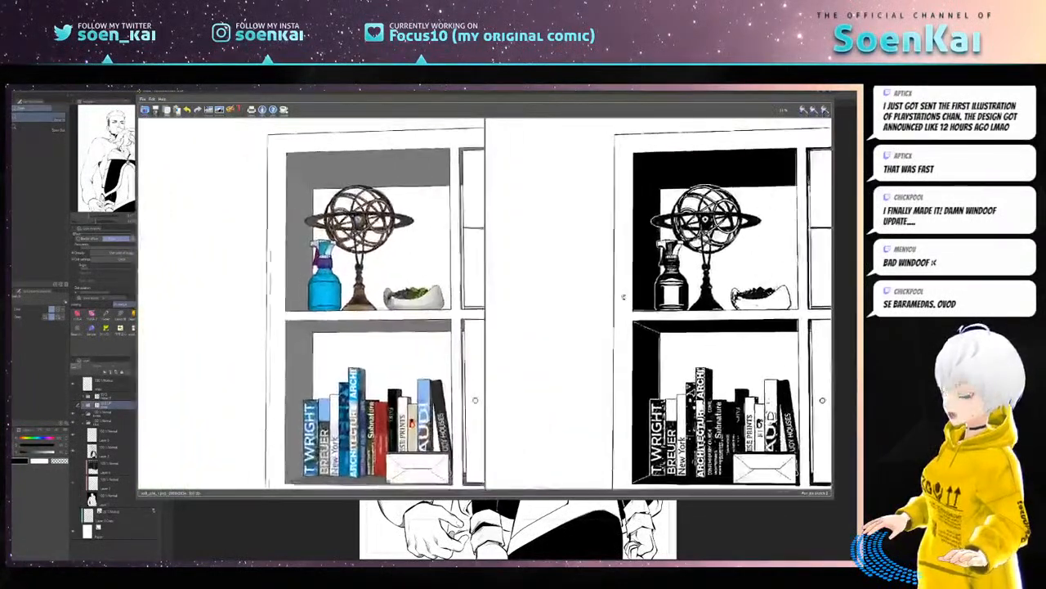
pyautogui.moveTo(653, 338); pyautogui.dragTo(543, 246)
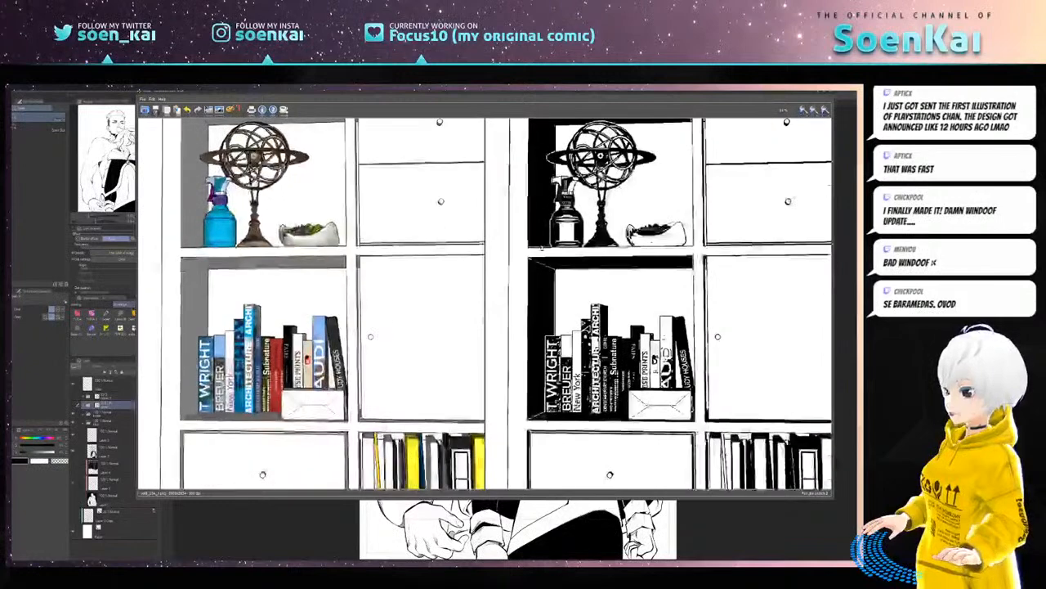
pyautogui.moveTo(687, 323); pyautogui.dragTo(670, 244)
pyautogui.scroll(-1, 623, 241)
pyautogui.scroll(-3, 623, 241)
pyautogui.moveTo(495, 282); pyautogui.dragTo(644, 205)
pyautogui.scroll(-2, 645, 263)
pyautogui.moveTo(639, 265); pyautogui.dragTo(637, 341)
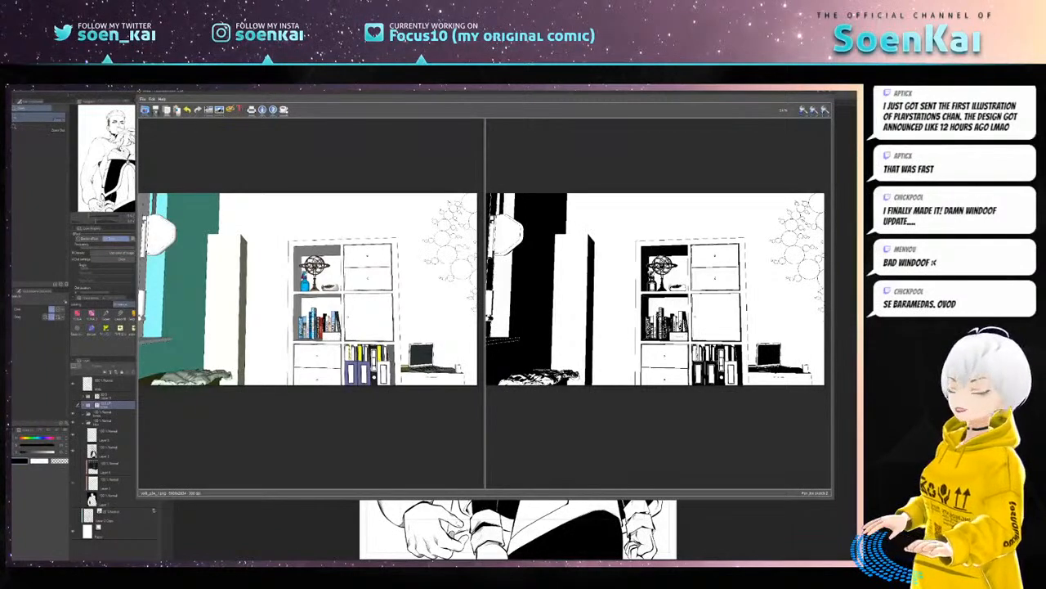
# - Save the rendered pen and ink drawing as a JPEG image and put the FotoSketcher window away
pyautogui.click(156, 110)
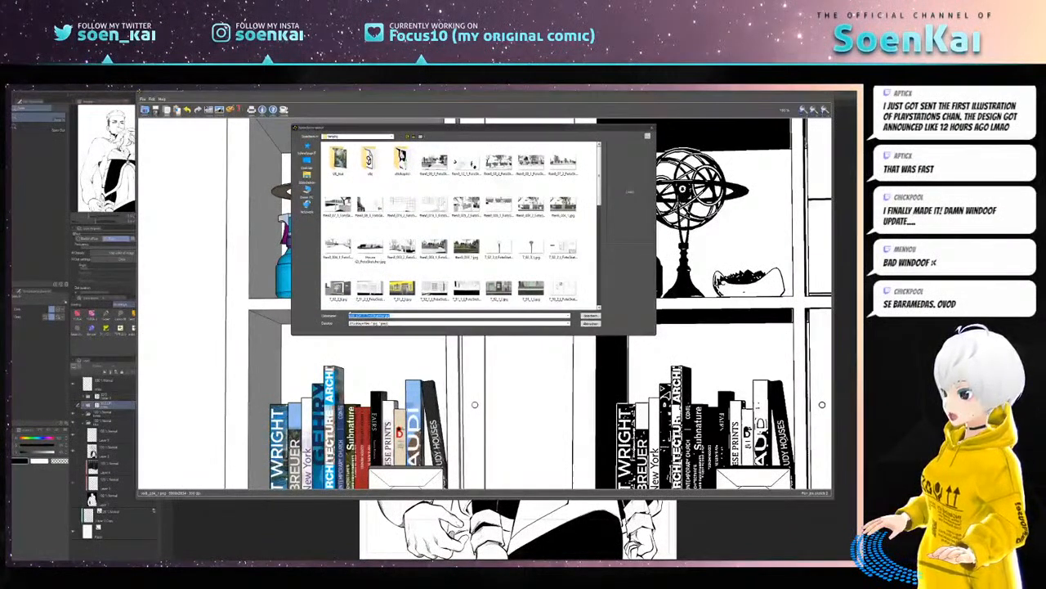
pyautogui.click(395, 315)
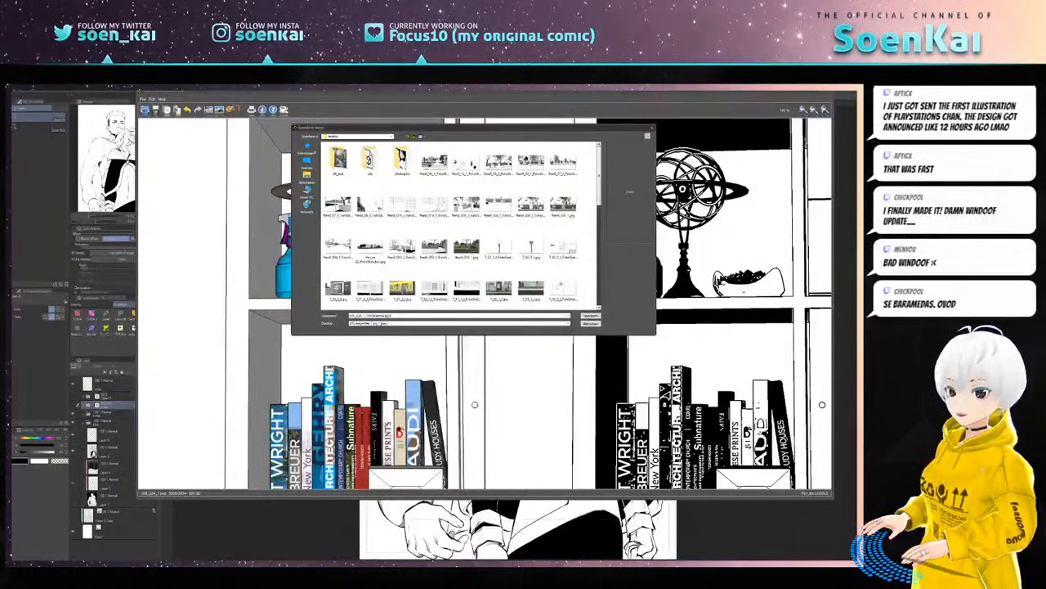
pyautogui.moveTo(510, 129); pyautogui.dragTo(540, 133)
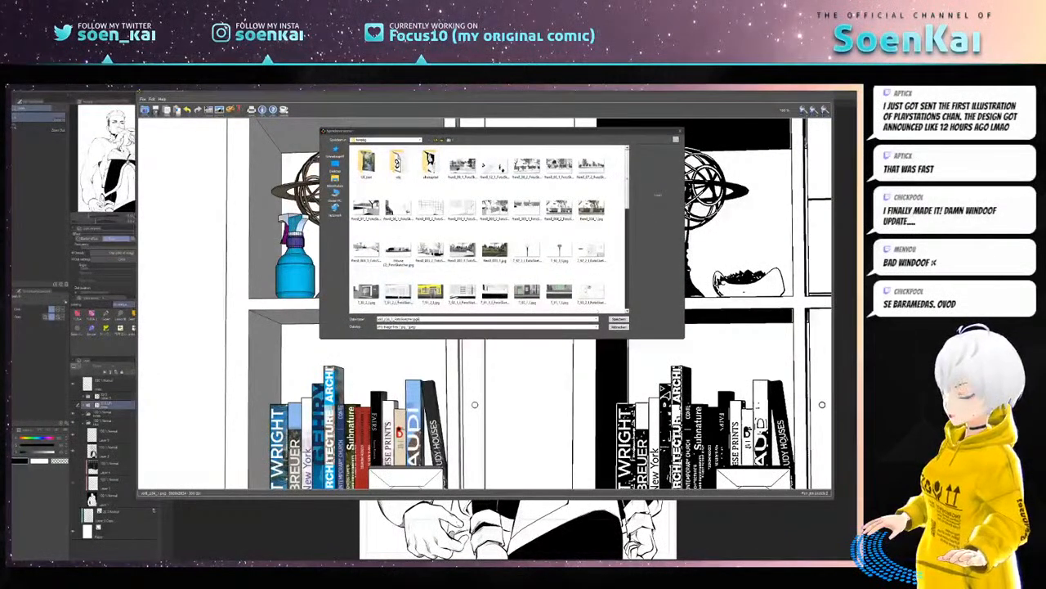
pyautogui.moveTo(627, 178)
pyautogui.mouseDown()
pyautogui.moveTo(627, 187)
pyautogui.moveTo(628, 177)
pyautogui.mouseUp()
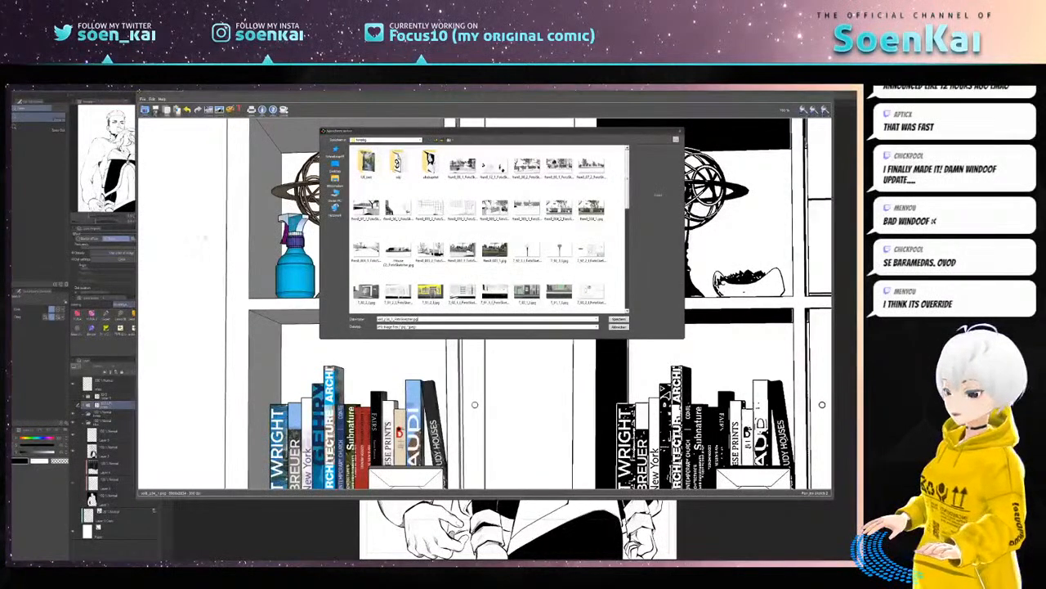
pyautogui.press('Return')
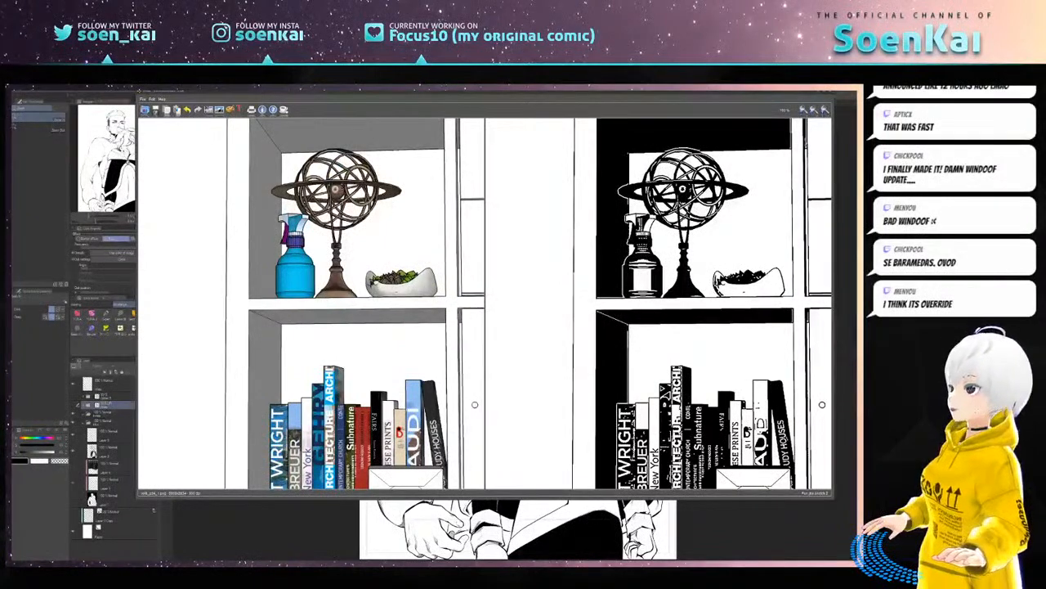
pyautogui.moveTo(695, 92); pyautogui.dragTo(662, 97)
pyautogui.click(798, 94)
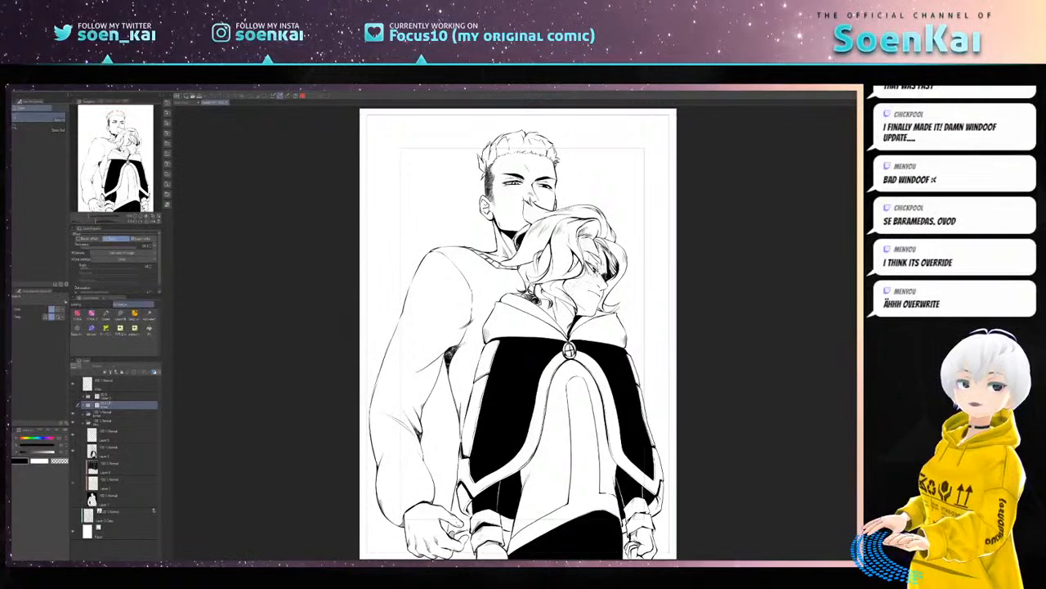
# - Switch to Illustrator, maximize its window on the recorded screen and close the blank document
pyautogui.moveTo(0, 123); pyautogui.dragTo(435, 174)
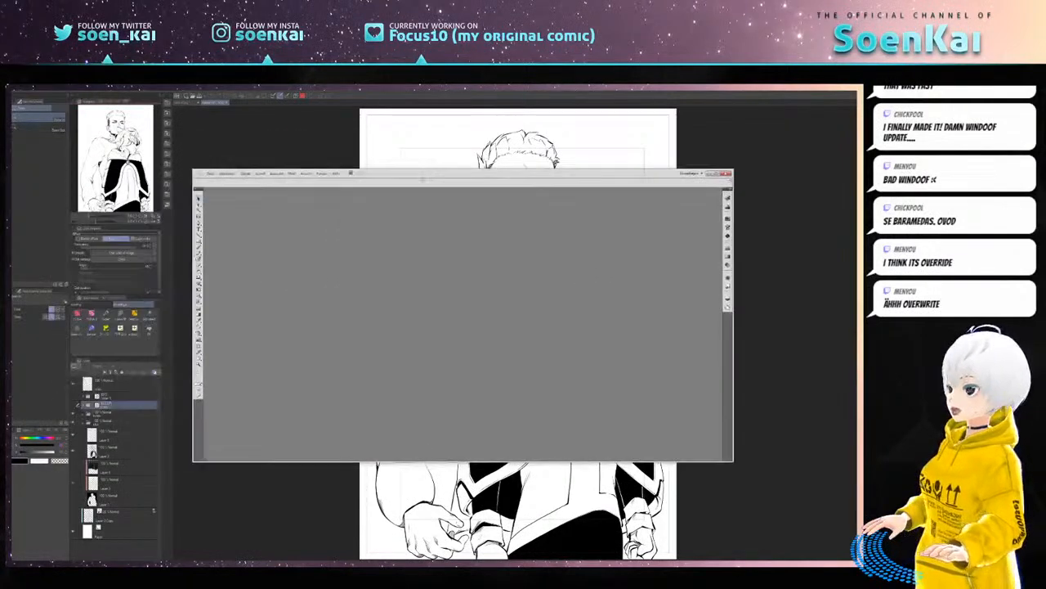
pyautogui.doubleClick(435, 175)
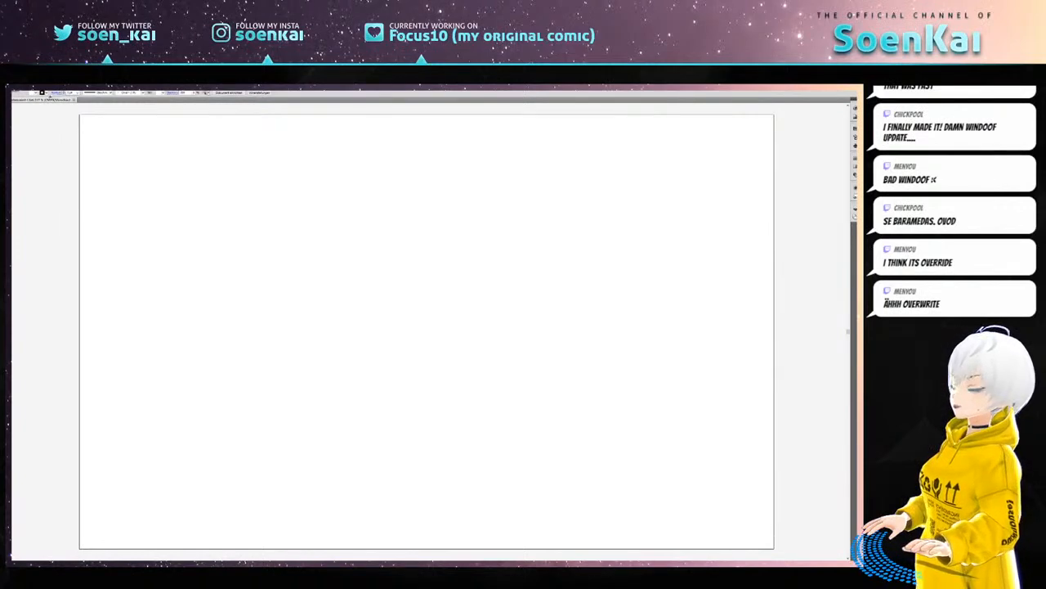
pyautogui.click(74, 100)
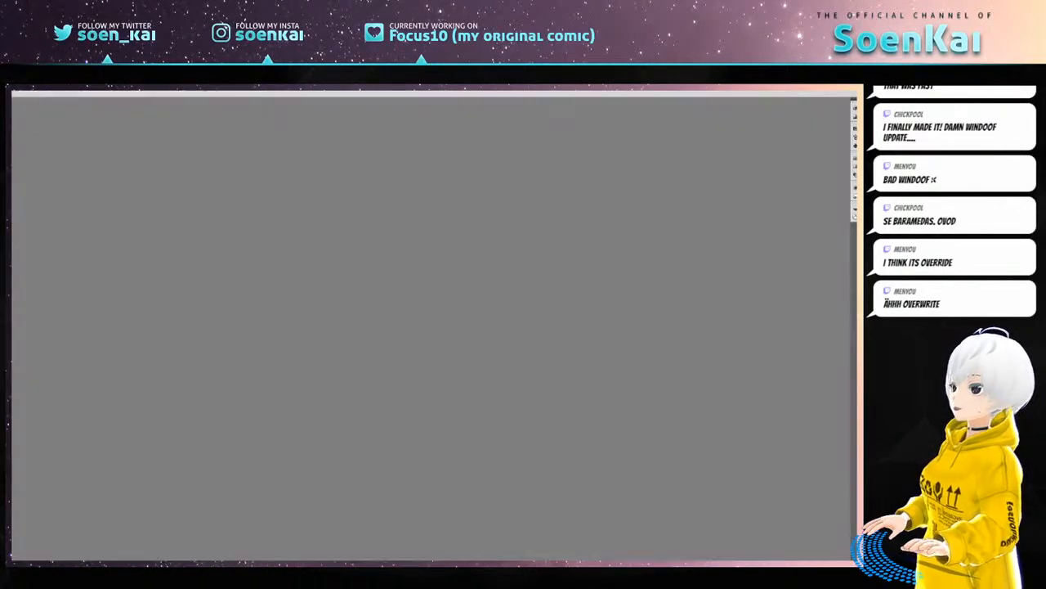
# - Start a new document, bring its settings fully into view and replace the default document name with a short one
pyautogui.click(19, 88)
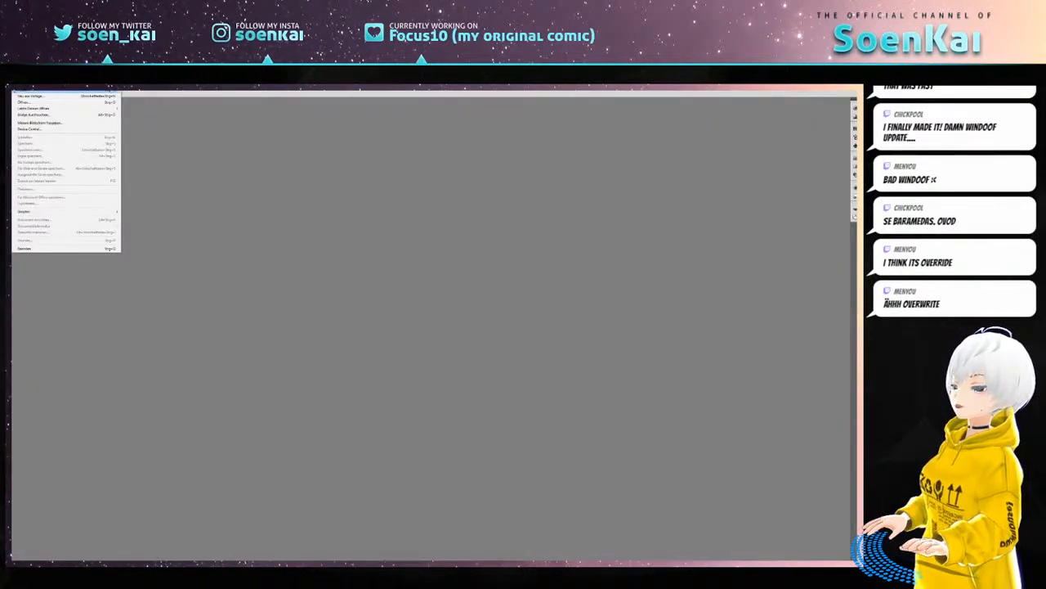
pyautogui.click(64, 92)
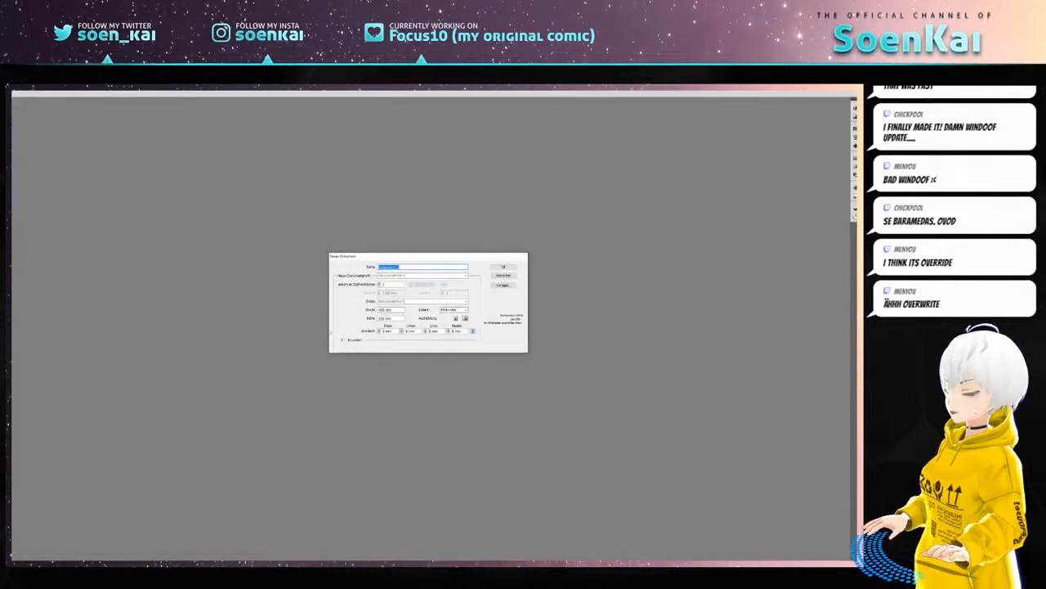
pyautogui.moveTo(431, 257); pyautogui.dragTo(498, 177)
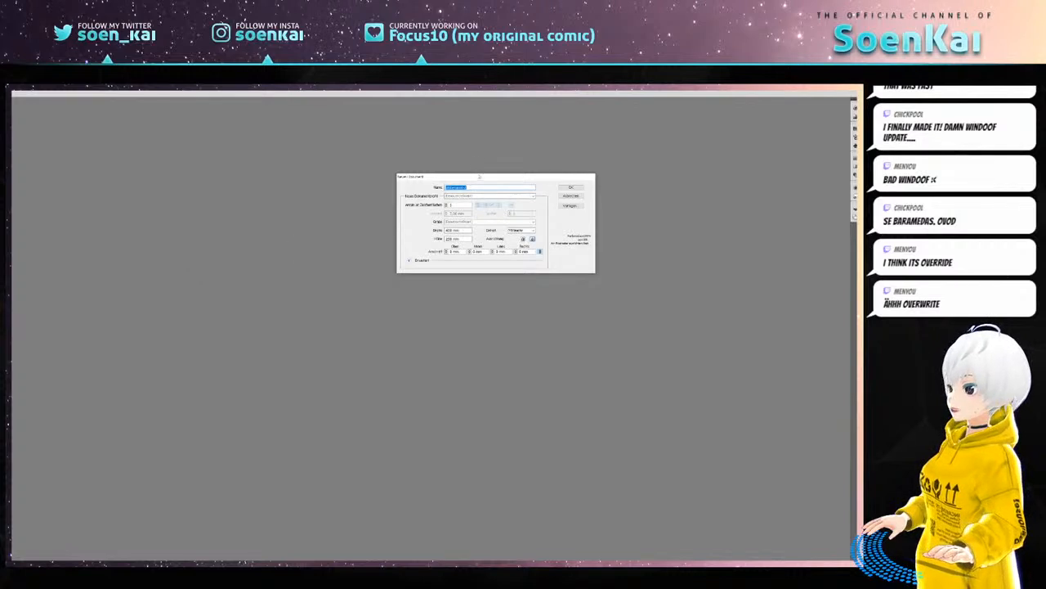
pyautogui.moveTo(479, 177); pyautogui.dragTo(434, 146)
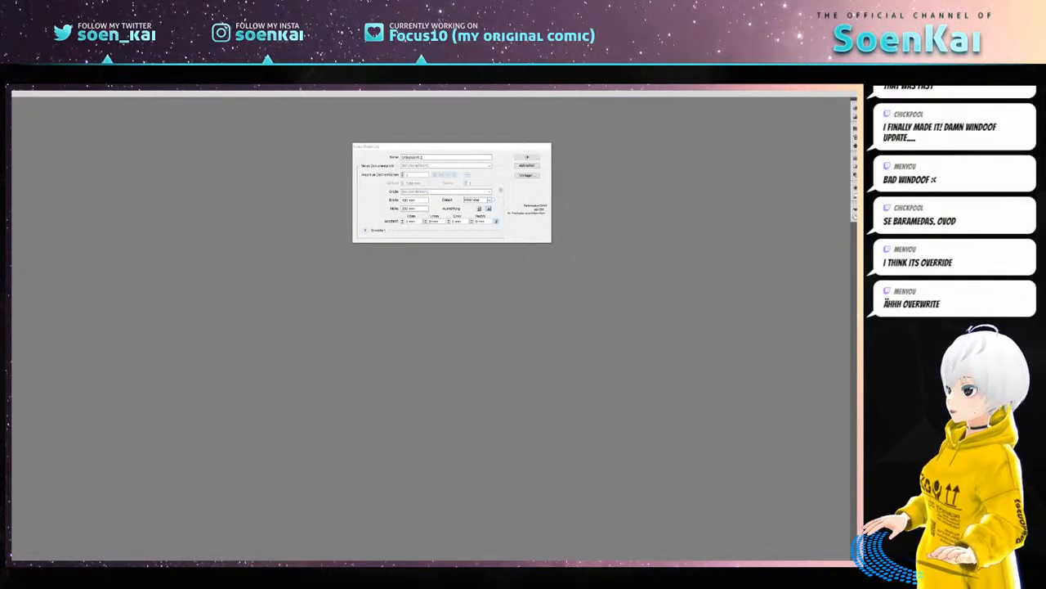
pyautogui.moveTo(523, 149); pyautogui.dragTo(513, 142)
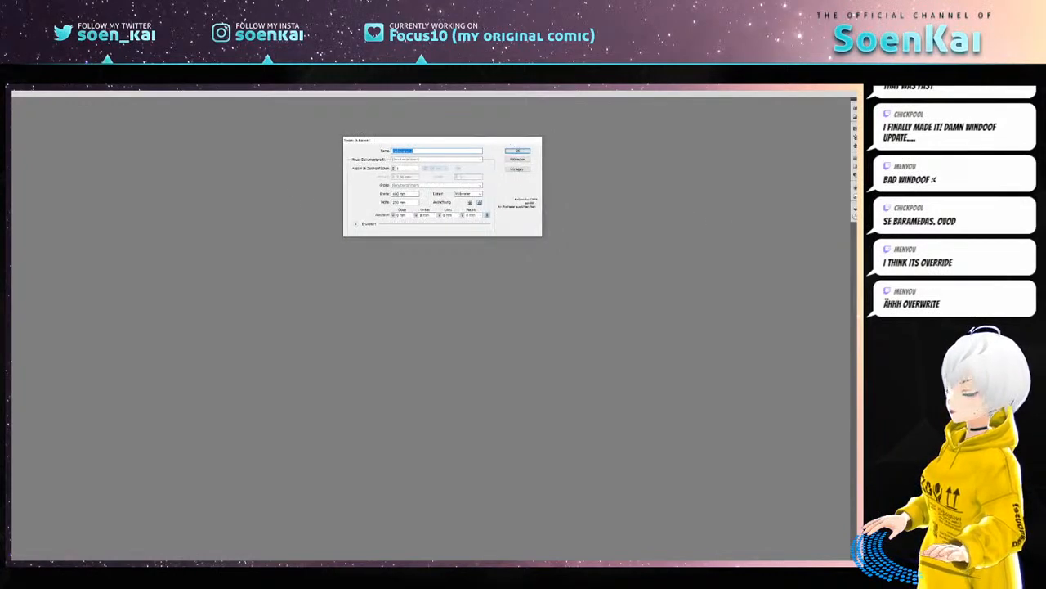
pyautogui.press('BackSpace')
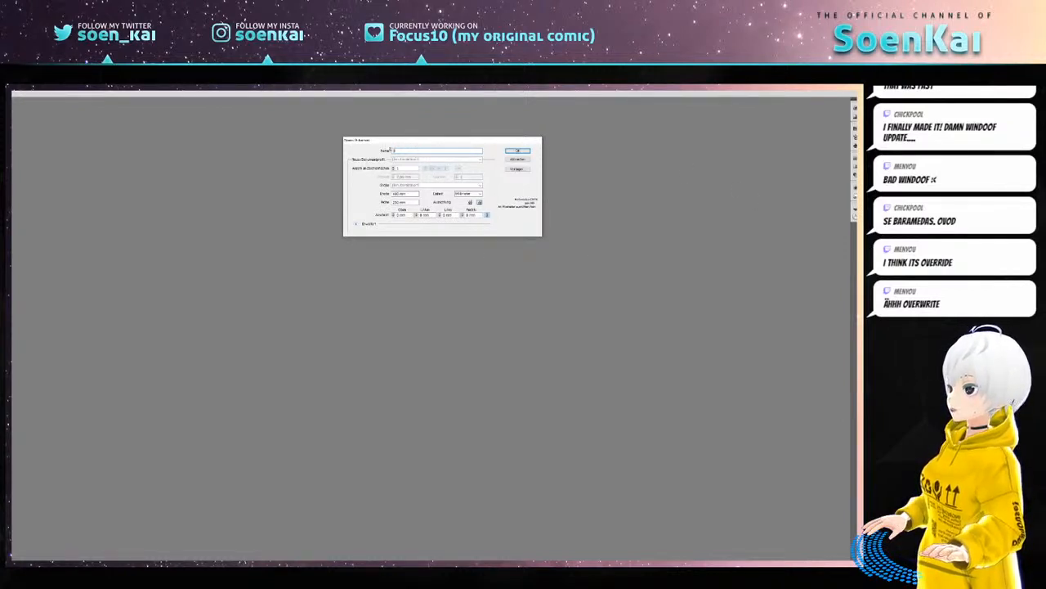
pyautogui.moveTo(391, 141); pyautogui.dragTo(436, 152)
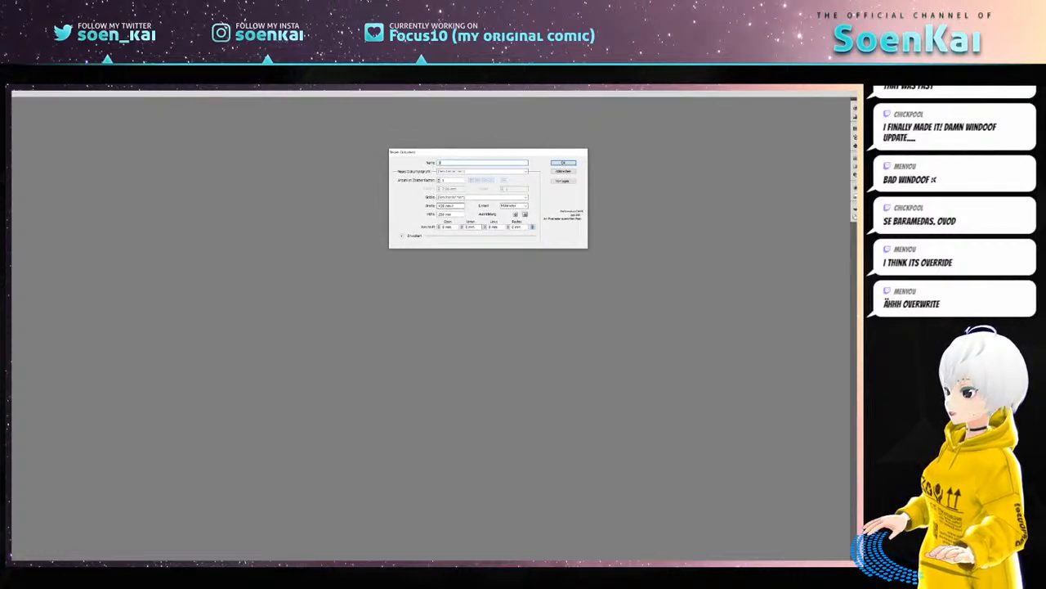
# - Re-enter the new document's height in millimetres and create the landscape artboard
pyautogui.doubleClick(443, 205)
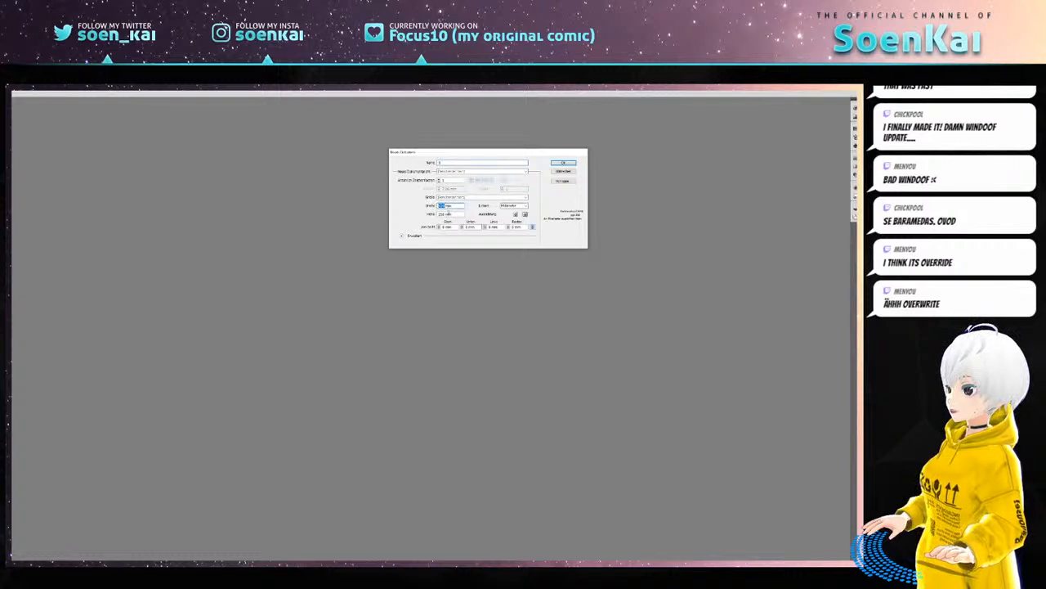
pyautogui.press('Tab')
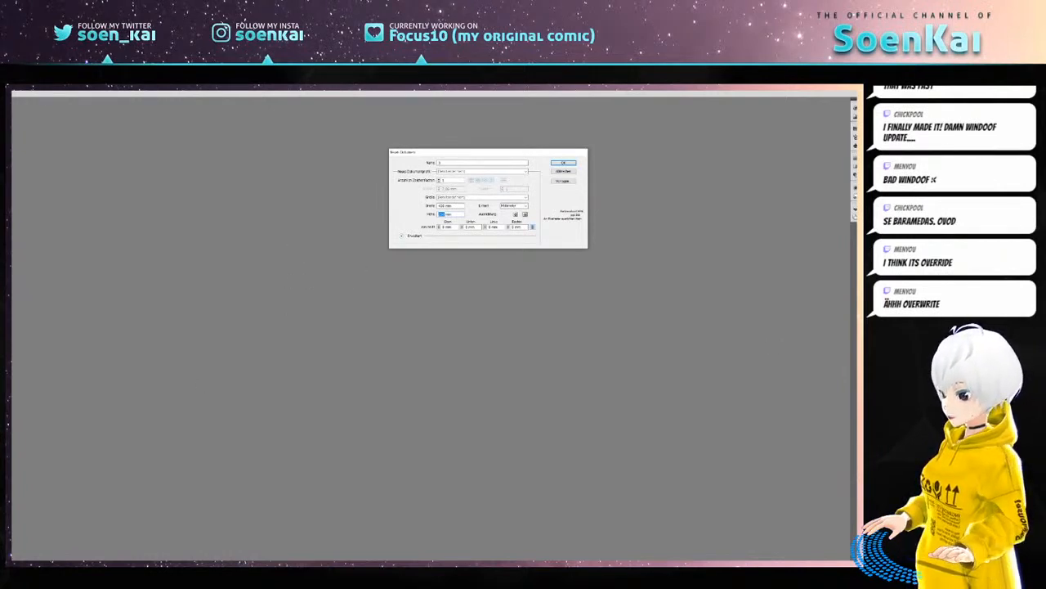
pyautogui.moveTo(567, 155)
pyautogui.mouseDown()
pyautogui.moveTo(589, 127)
pyautogui.moveTo(558, 155)
pyautogui.mouseUp()
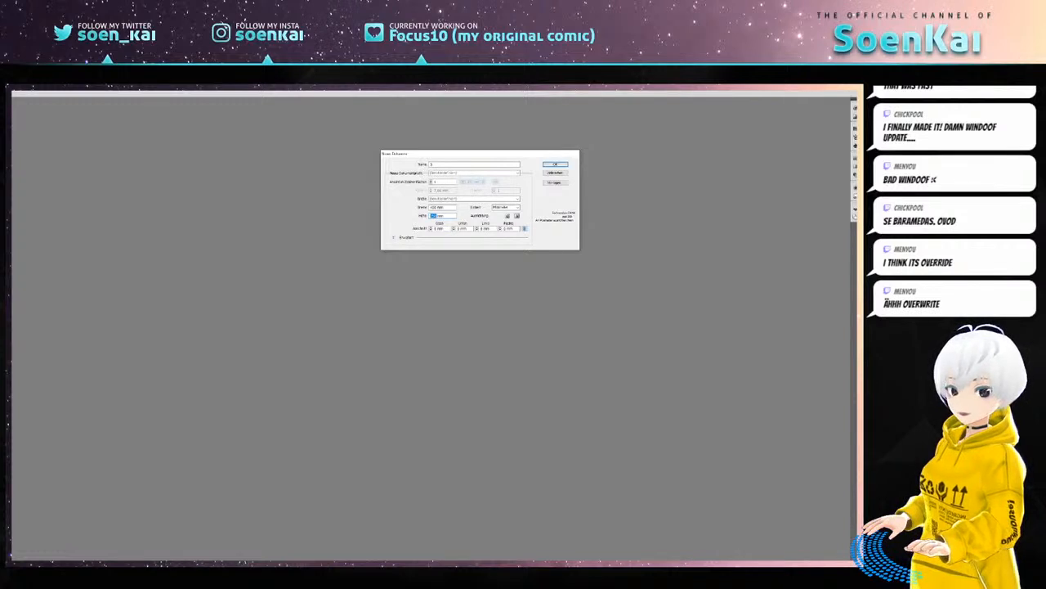
pyautogui.write('3')
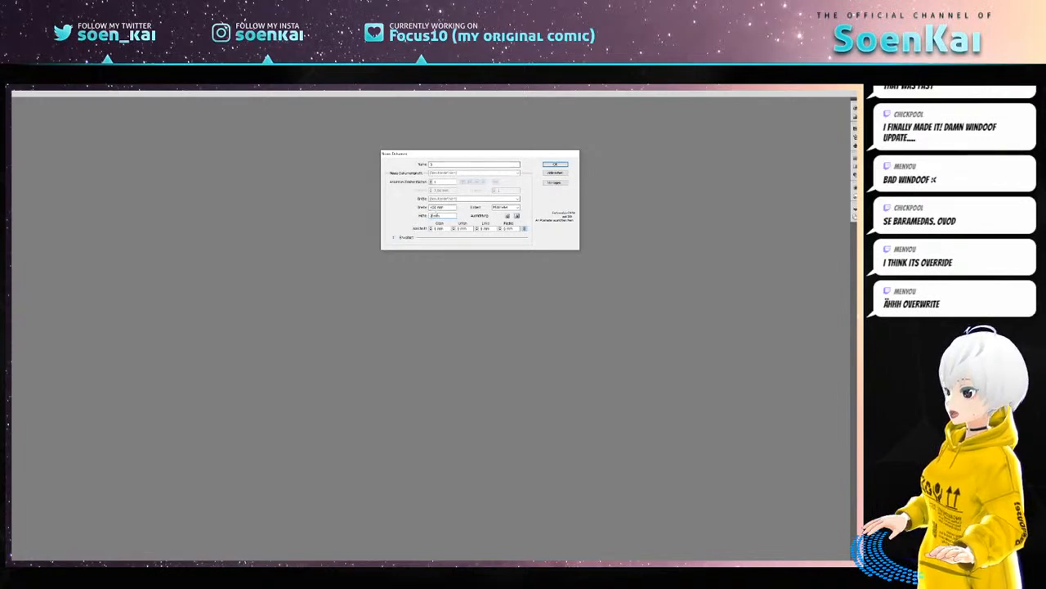
pyautogui.write('50')
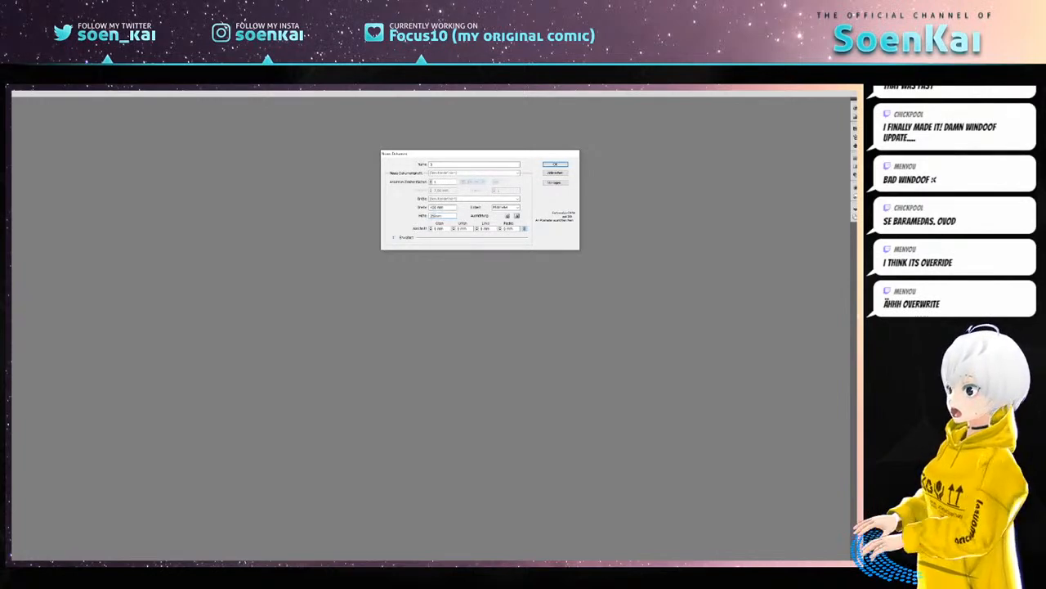
pyautogui.press('Return')
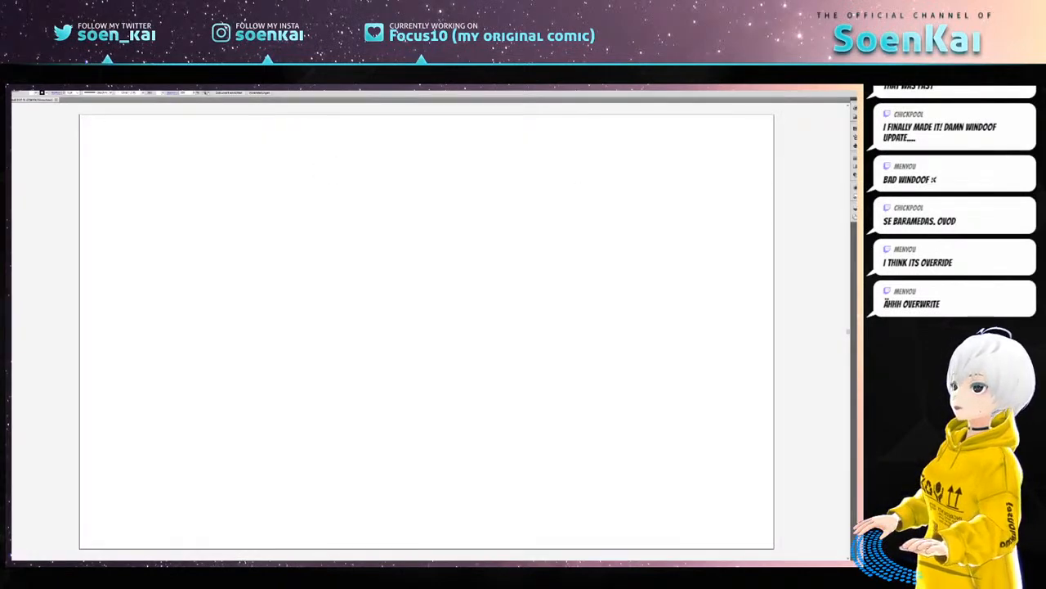
# - Place the FotoSketcher JPEG of the room in the document and enlarge it to fill the artboard's height
pyautogui.hotkey('alt', 'd')
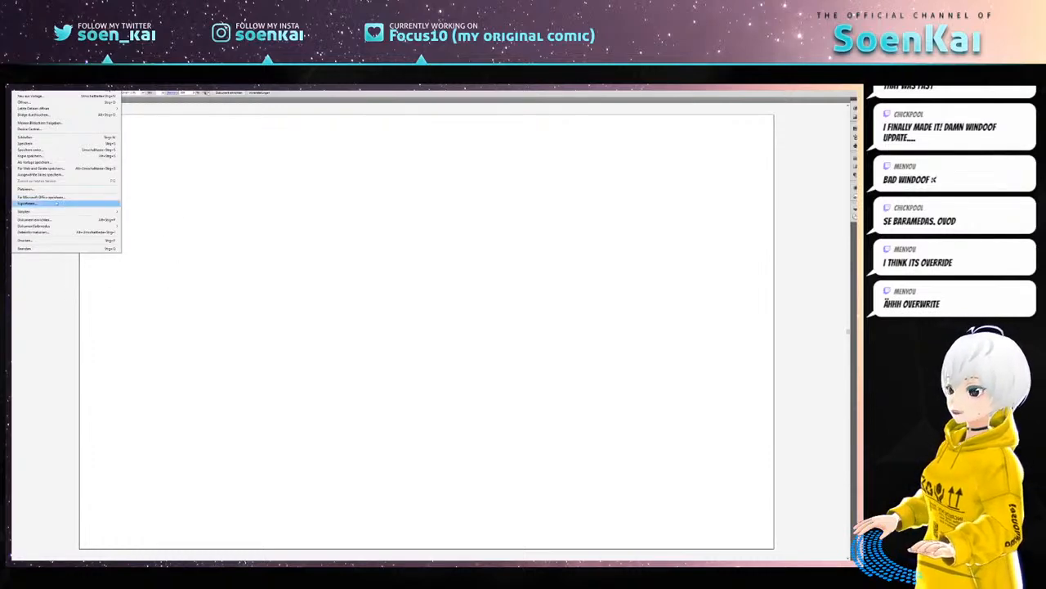
pyautogui.click(28, 188)
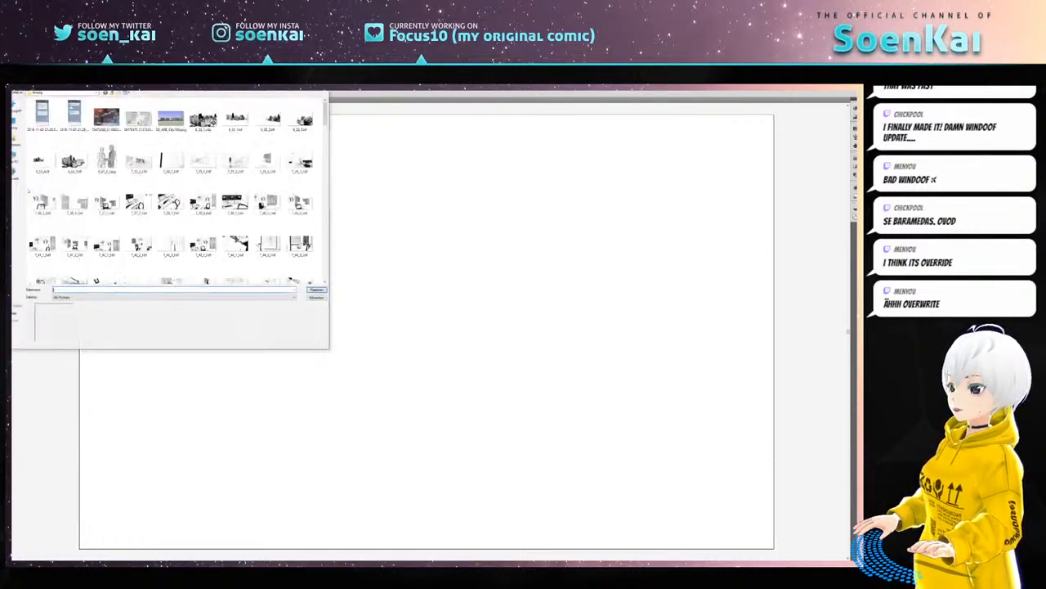
pyautogui.moveTo(108, 90); pyautogui.dragTo(403, 117)
pyautogui.click(444, 151)
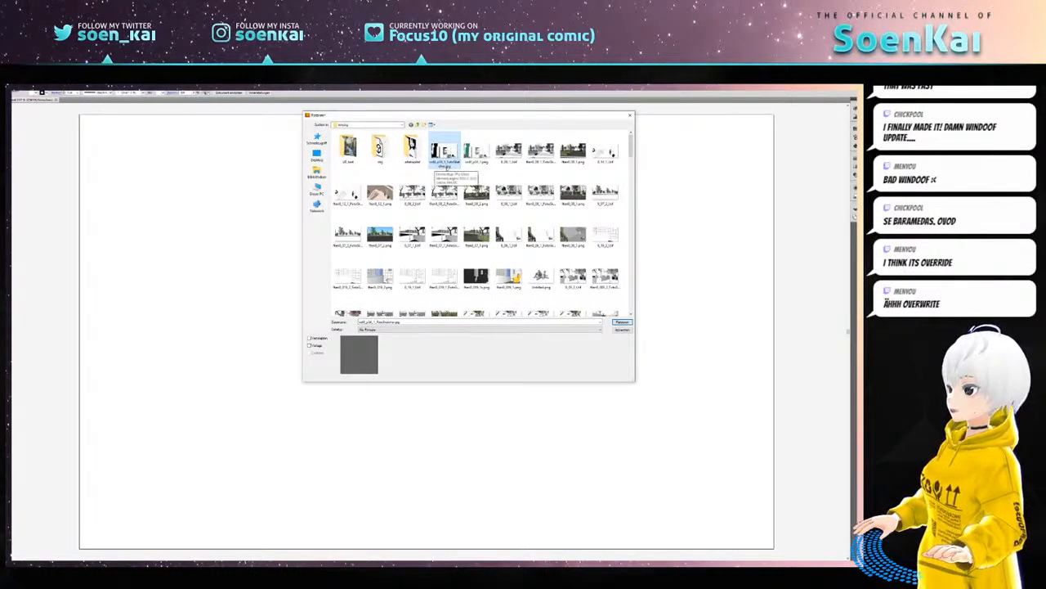
pyautogui.click(622, 322)
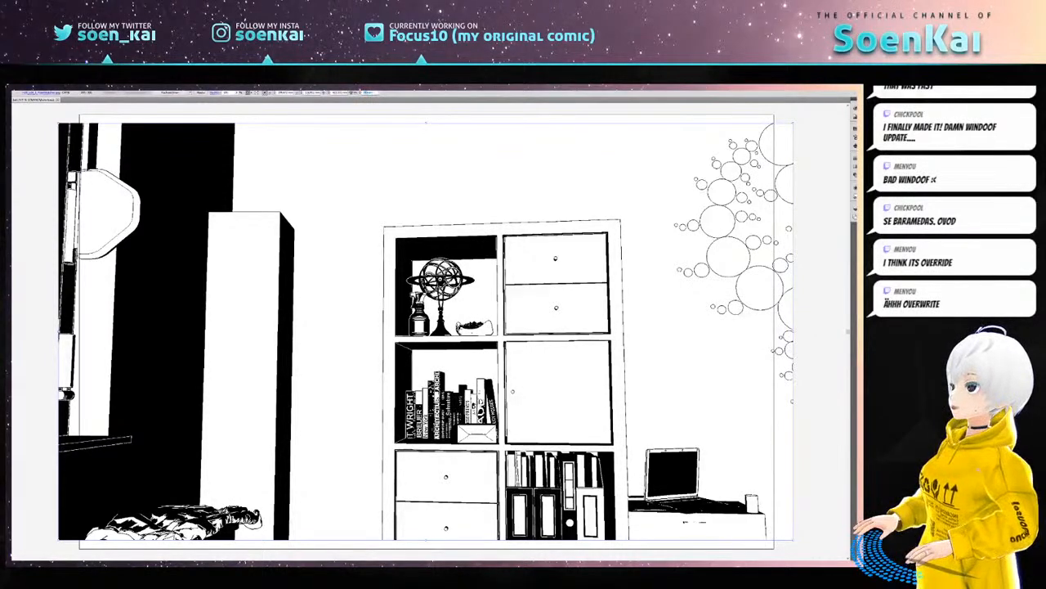
pyautogui.press('Return')
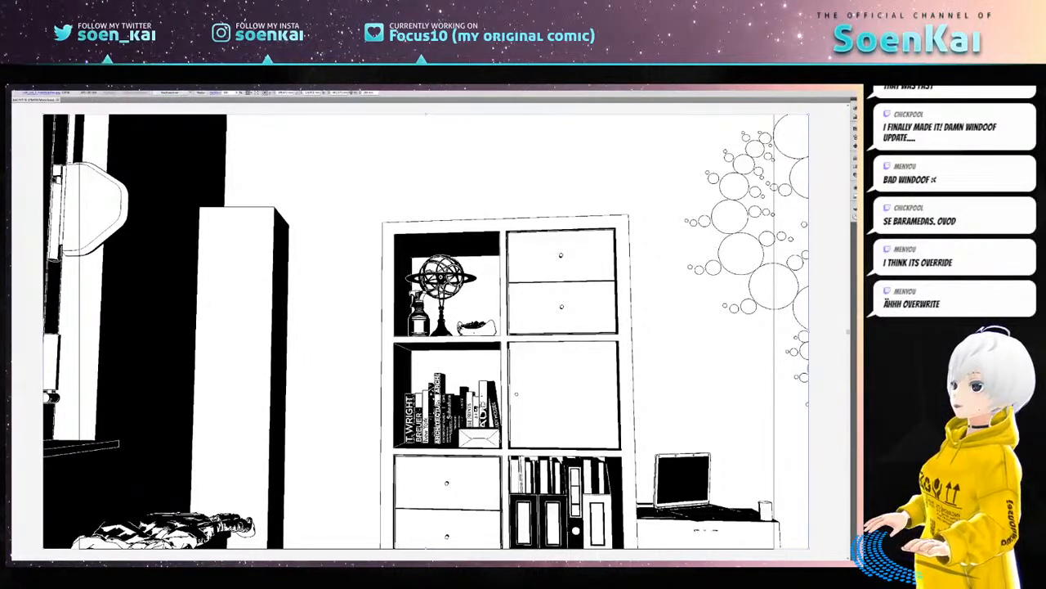
# - Try tracing the placed room drawing with the default settings, undo it and look through the tracing presets
pyautogui.hotkey('alt', 'o')
pyautogui.press('Escape')
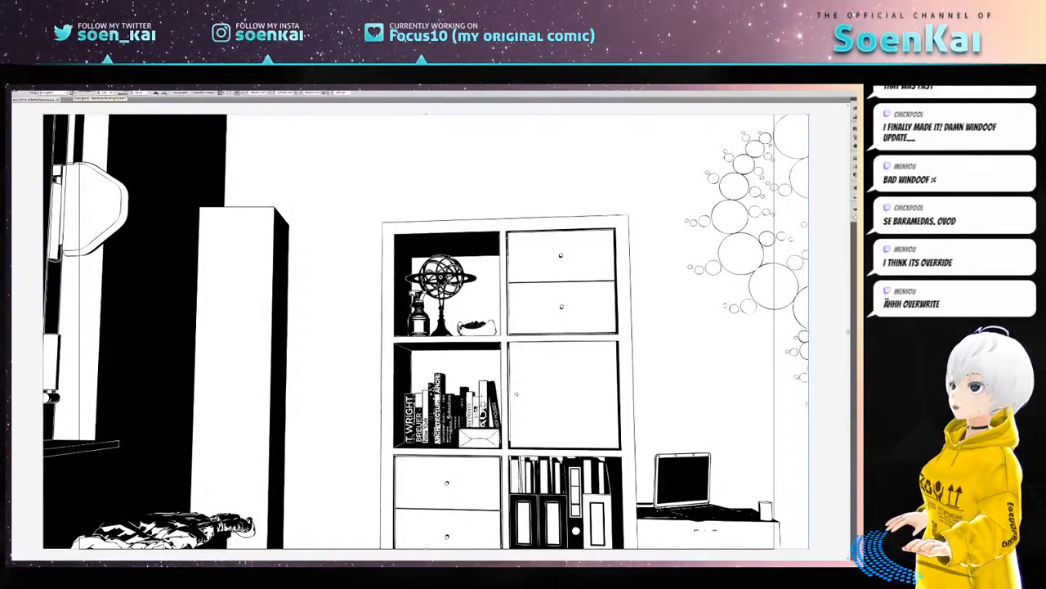
pyautogui.hotkey('ctrl', 'z')
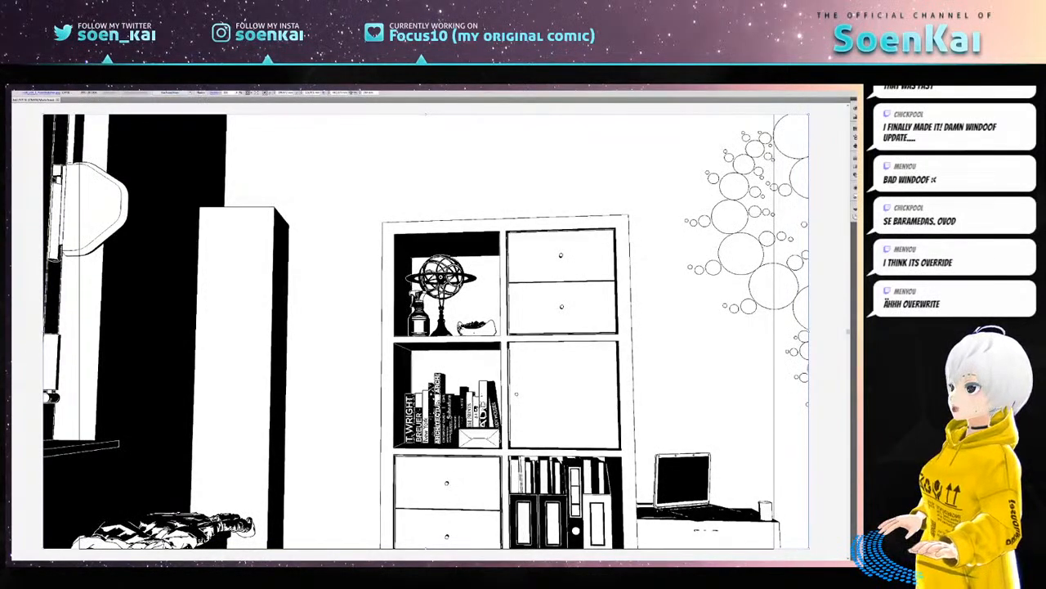
pyautogui.click(192, 94)
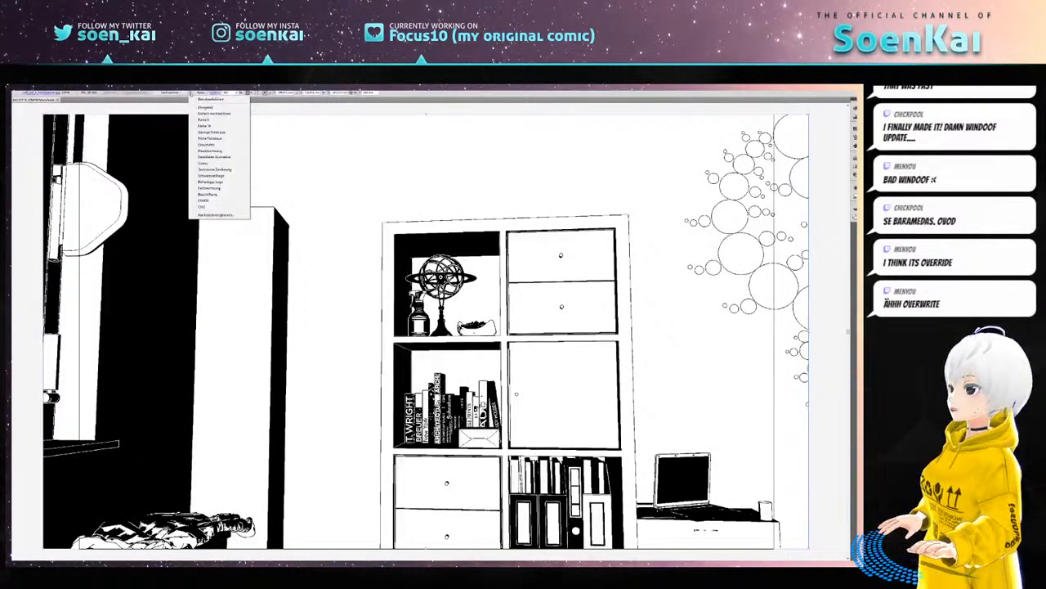
pyautogui.click(190, 93)
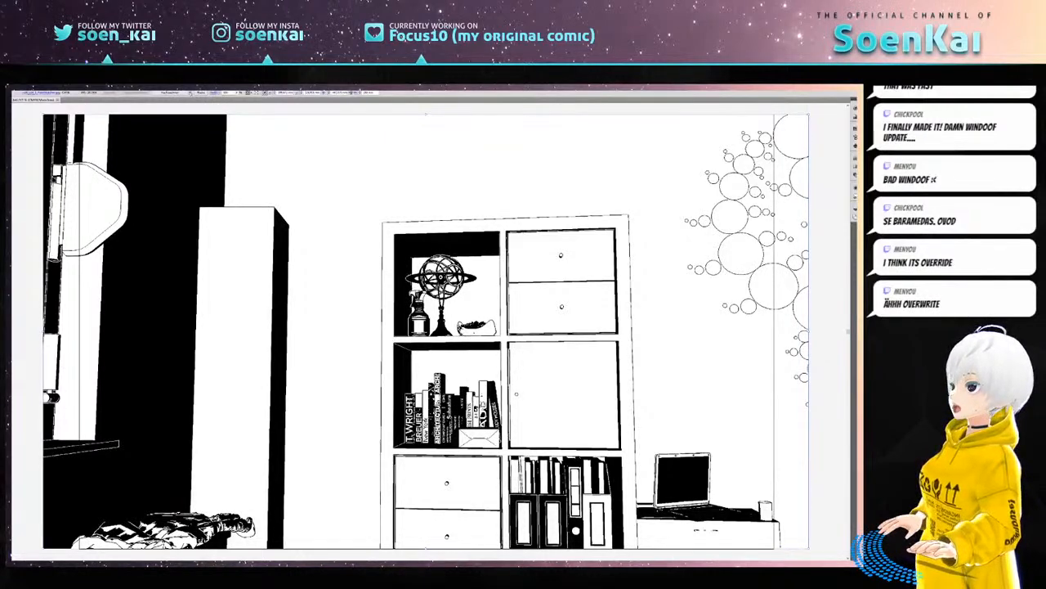
pyautogui.click(201, 93)
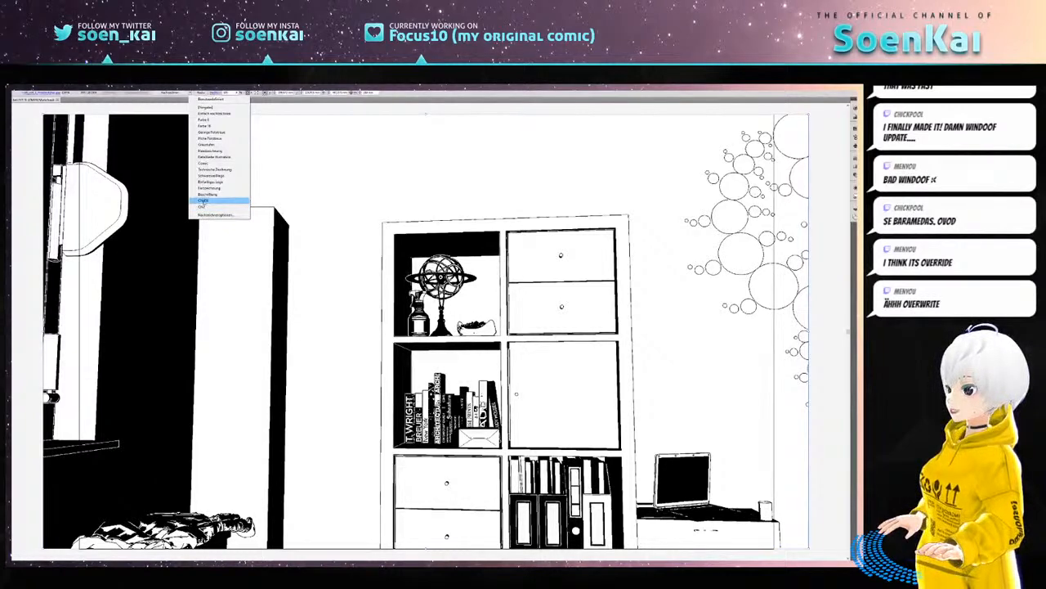
pyautogui.click(203, 201)
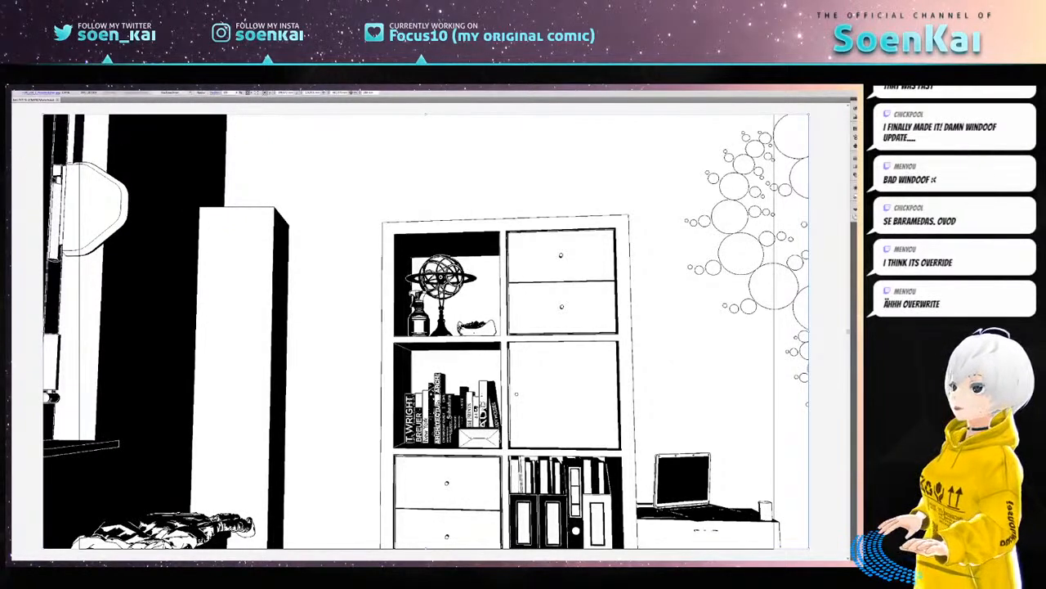
# - Open the tracing options for the placed room drawing and adjust the path fitting, minimum area and corner angle
pyautogui.hotkey('alt', 'o')
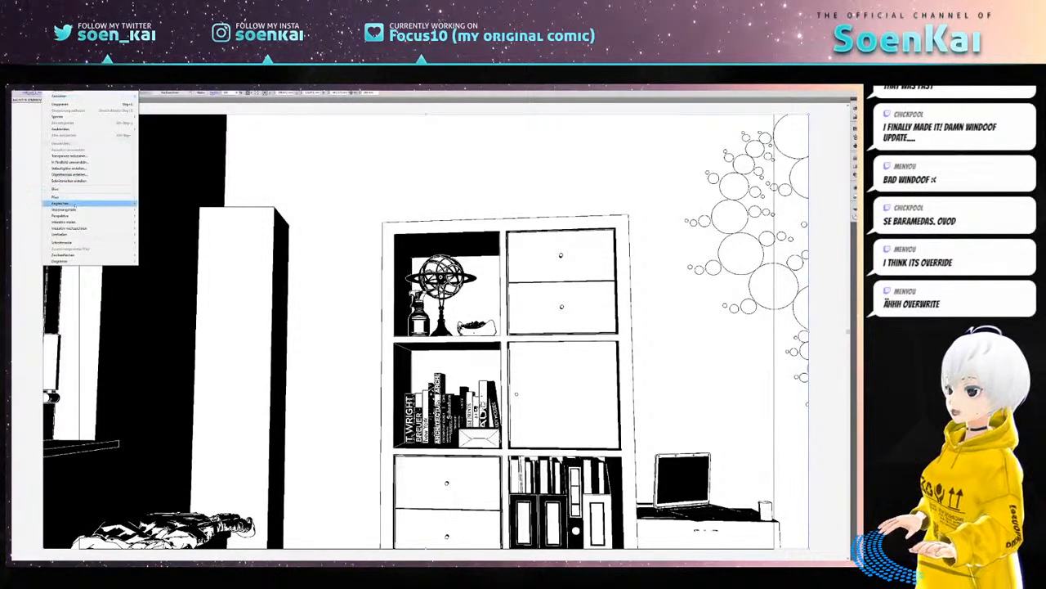
pyautogui.moveTo(78, 229)
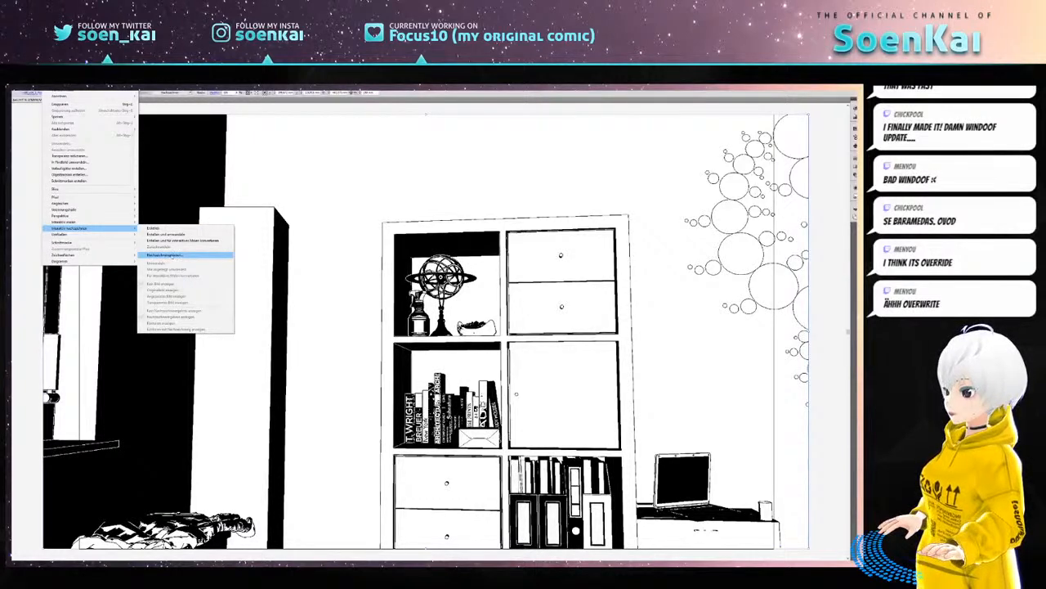
pyautogui.click(173, 256)
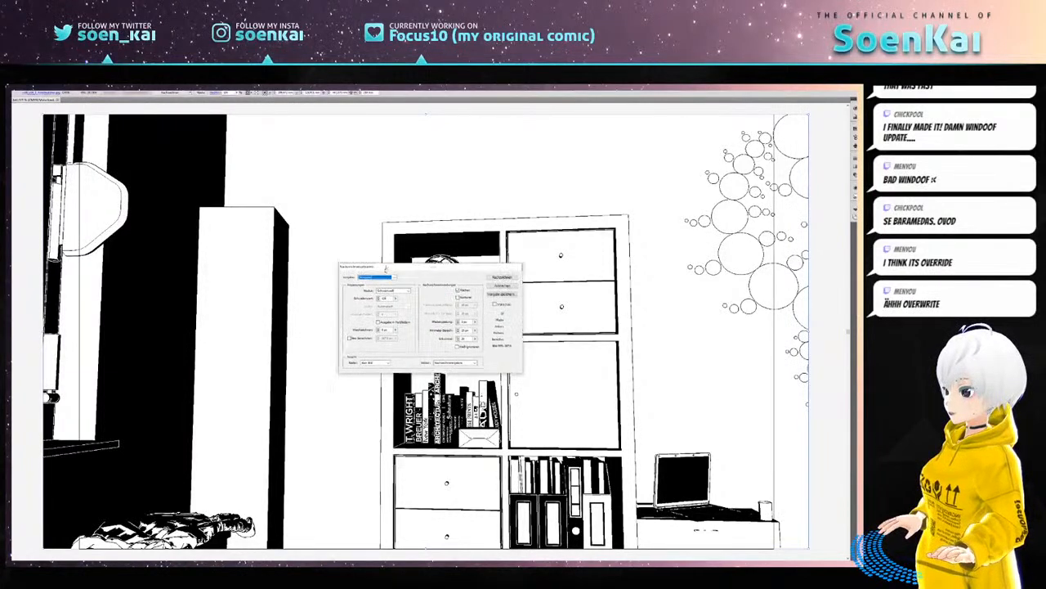
pyautogui.moveTo(385, 269); pyautogui.dragTo(431, 145)
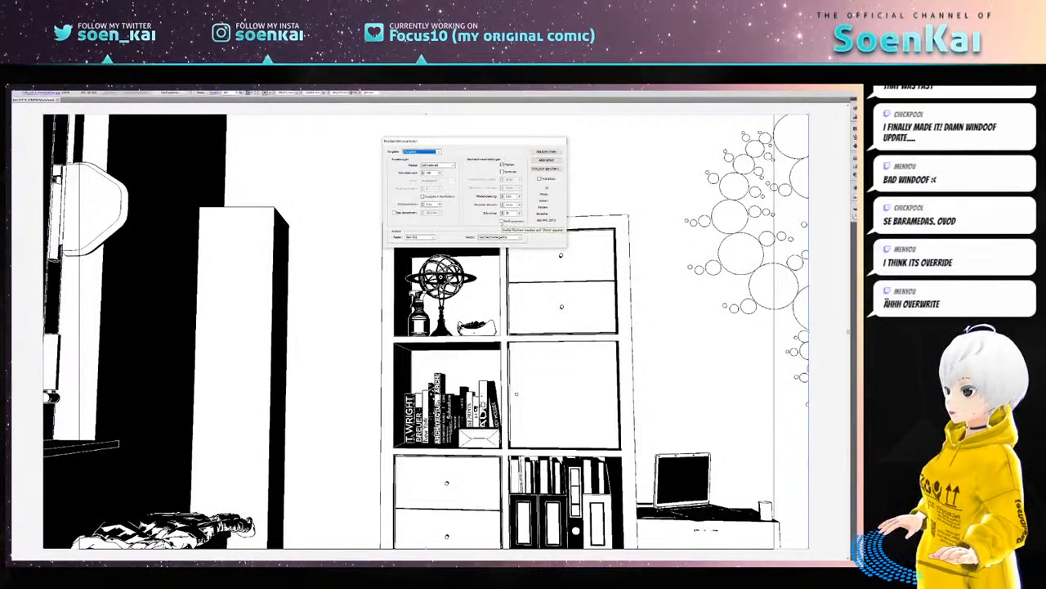
pyautogui.click(502, 221)
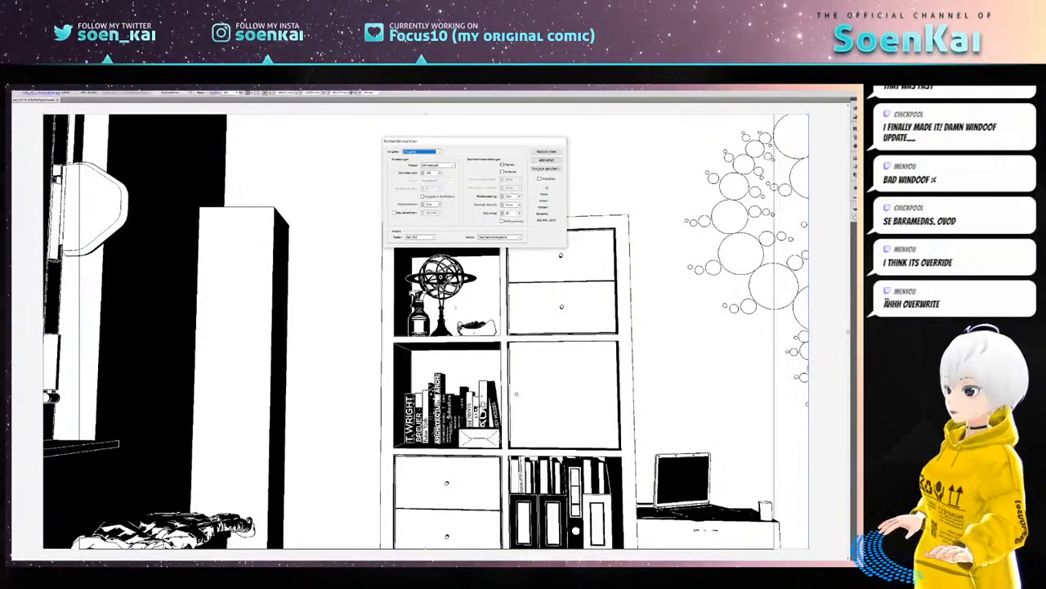
pyautogui.moveTo(458, 141)
pyautogui.mouseDown()
pyautogui.moveTo(514, 167)
pyautogui.moveTo(512, 180)
pyautogui.mouseUp()
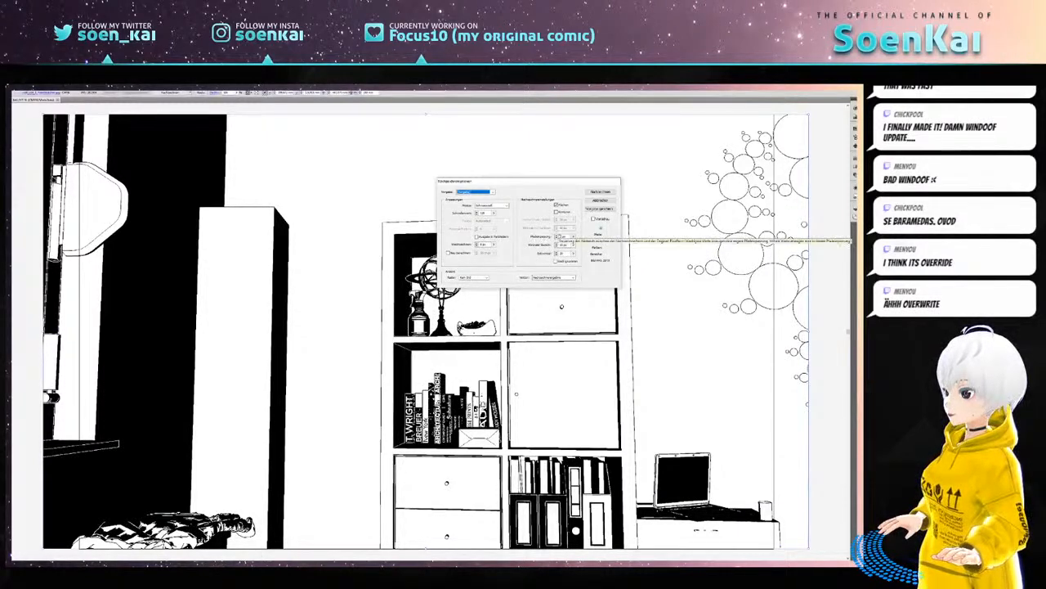
pyautogui.click(557, 235)
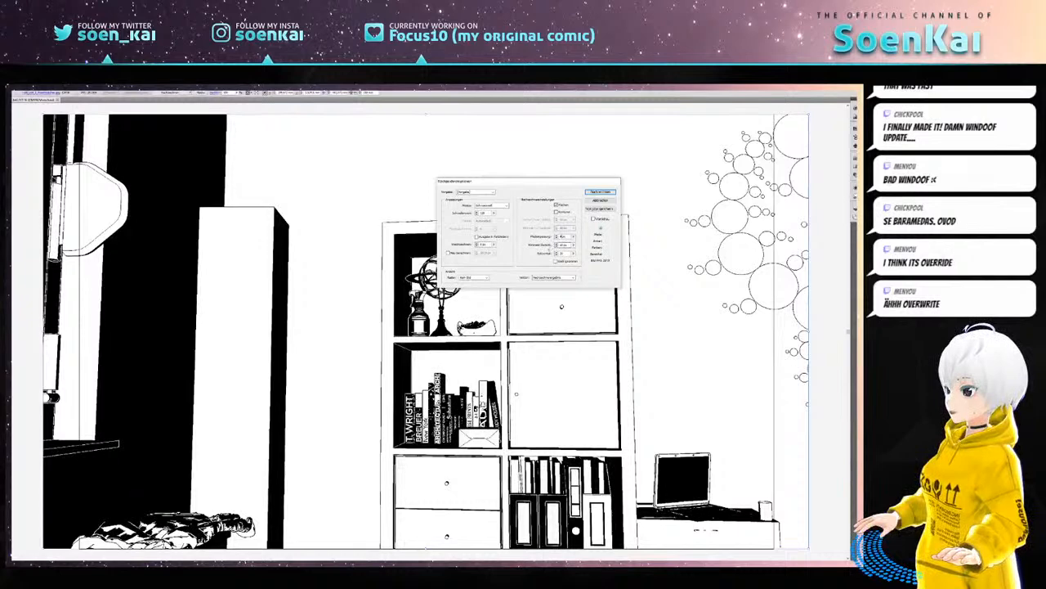
pyautogui.moveTo(564, 244); pyautogui.dragTo(533, 245)
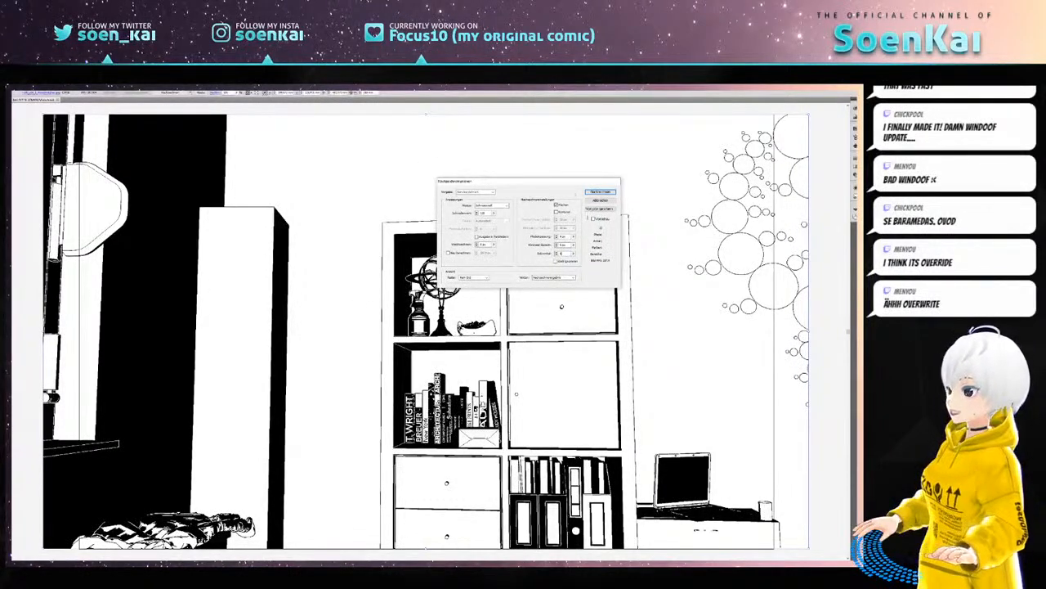
# - Compare the room drawing with and without the tracing preview to judge the adjusted settings
pyautogui.click(593, 219)
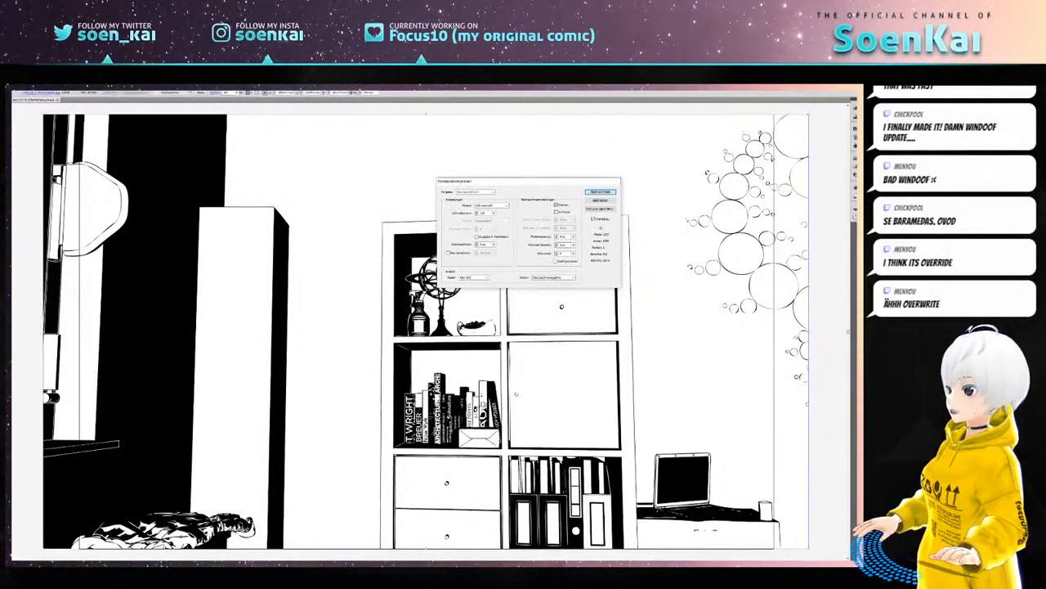
pyautogui.click(593, 219)
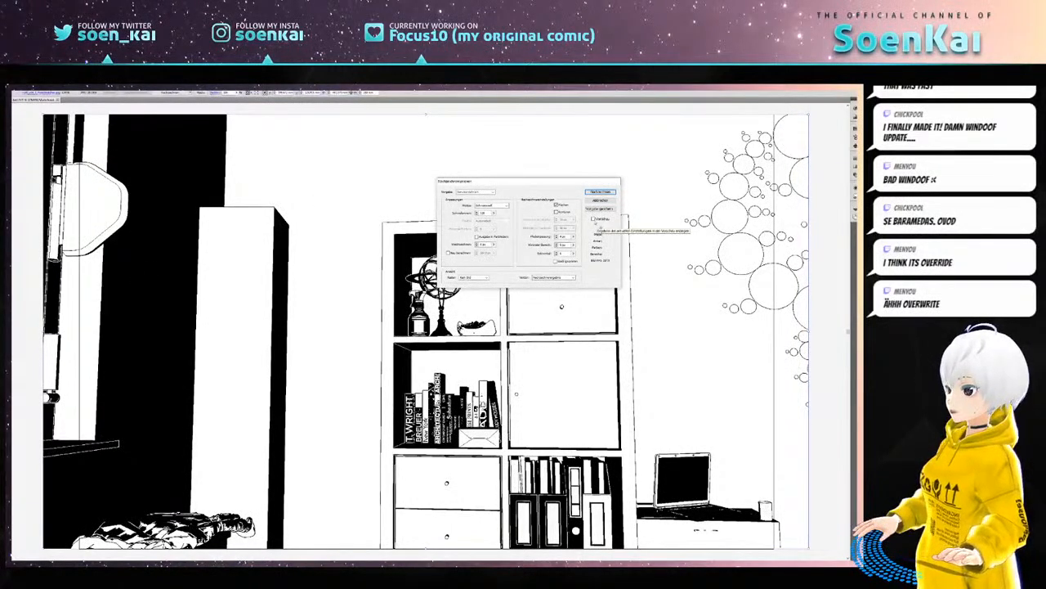
pyautogui.moveTo(523, 181); pyautogui.dragTo(520, 131)
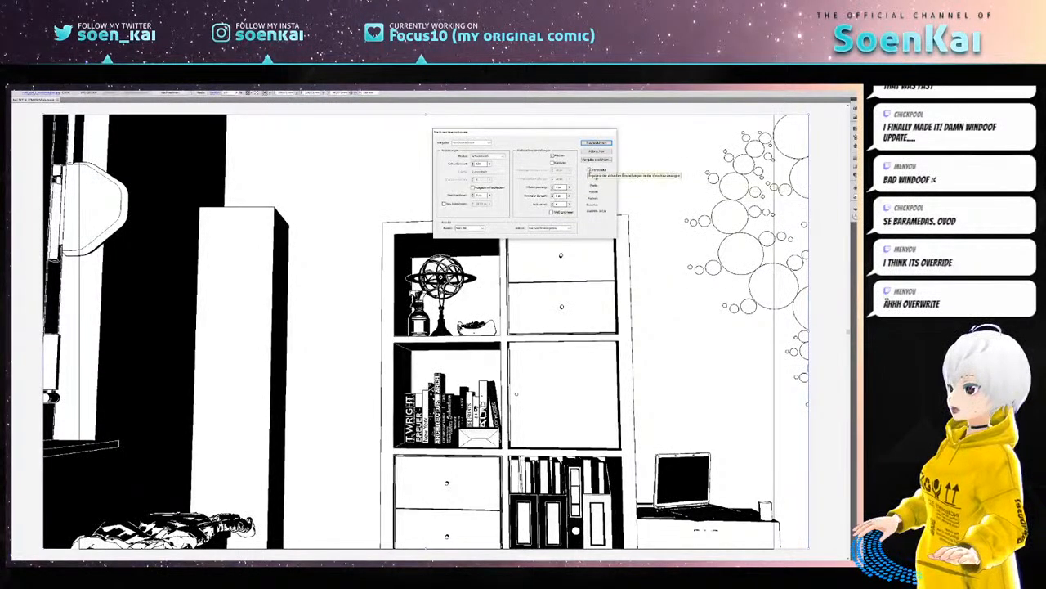
pyautogui.click(588, 170)
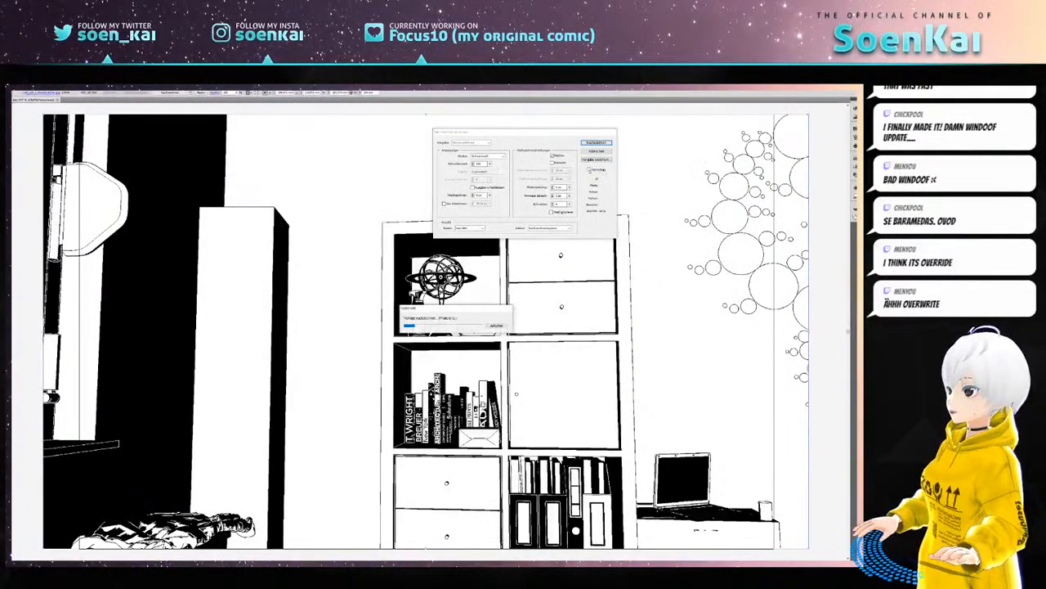
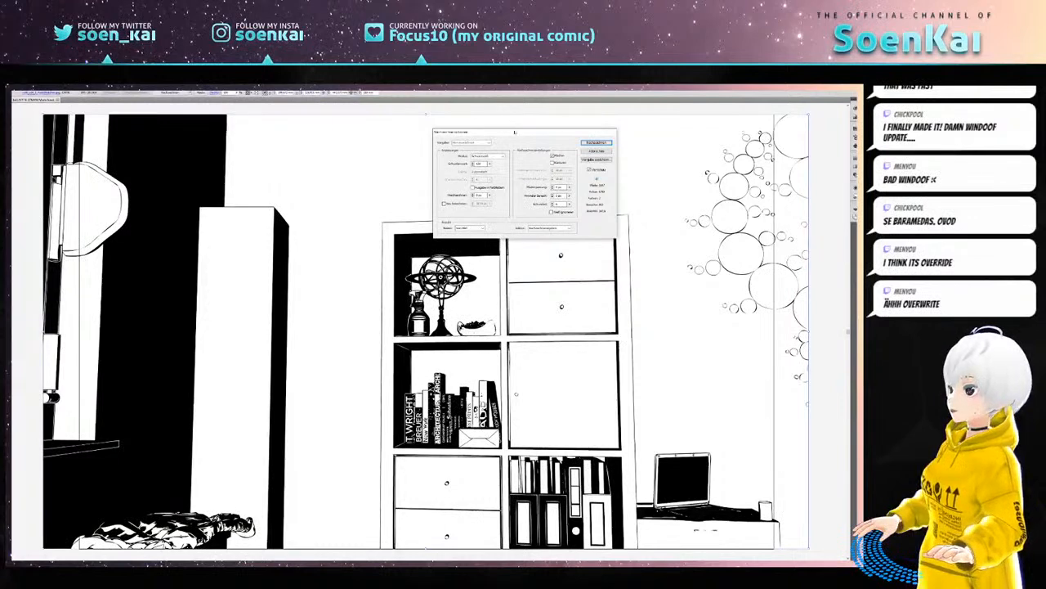
# - Compare the tracing preview with Ignore White on and off, and leave the option enabled
pyautogui.moveTo(516, 133); pyautogui.dragTo(483, 110)
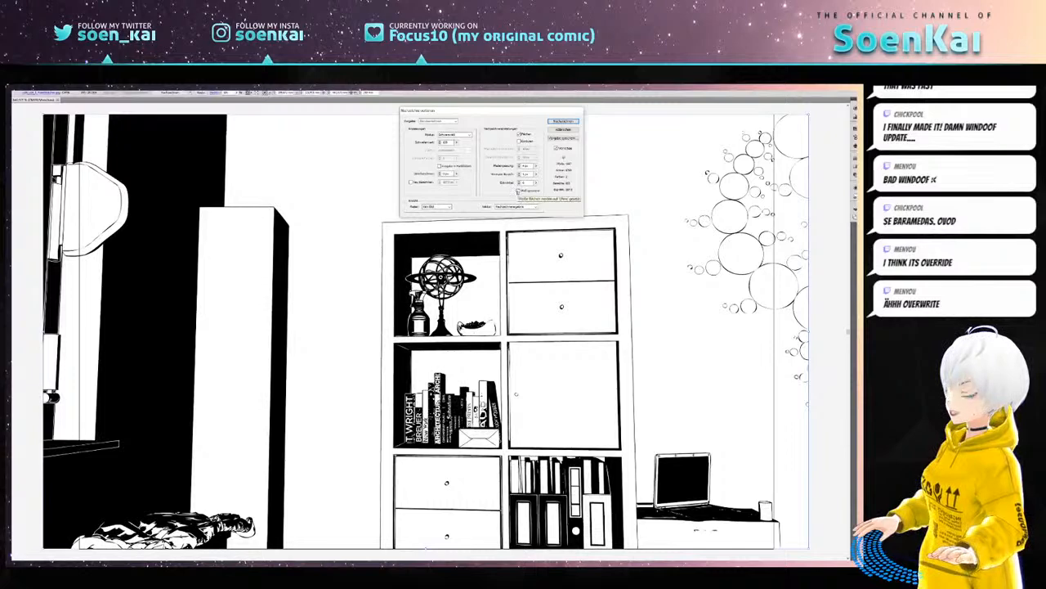
pyautogui.click(517, 190)
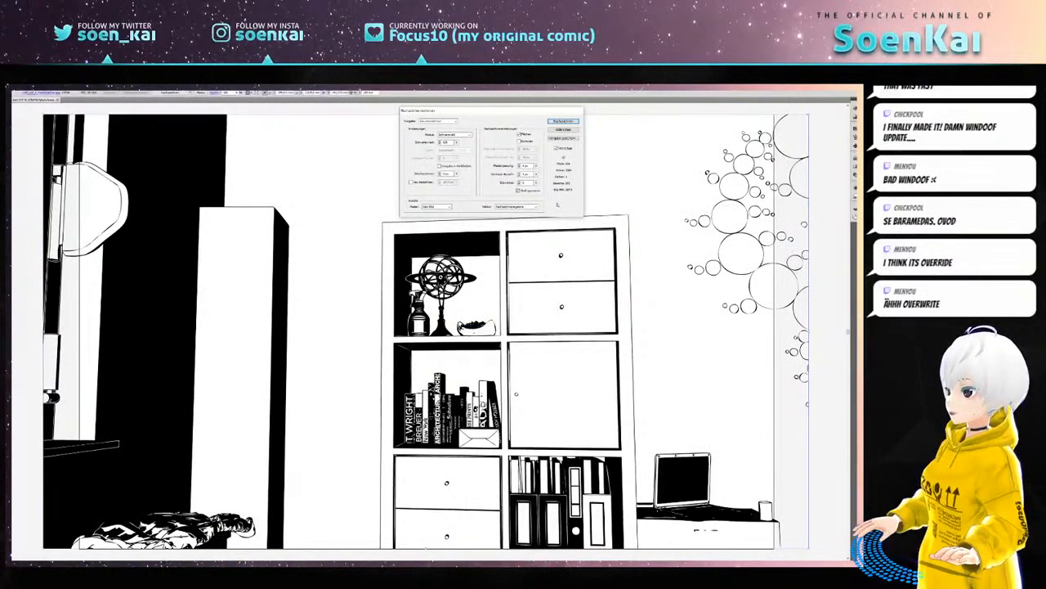
pyautogui.click(517, 191)
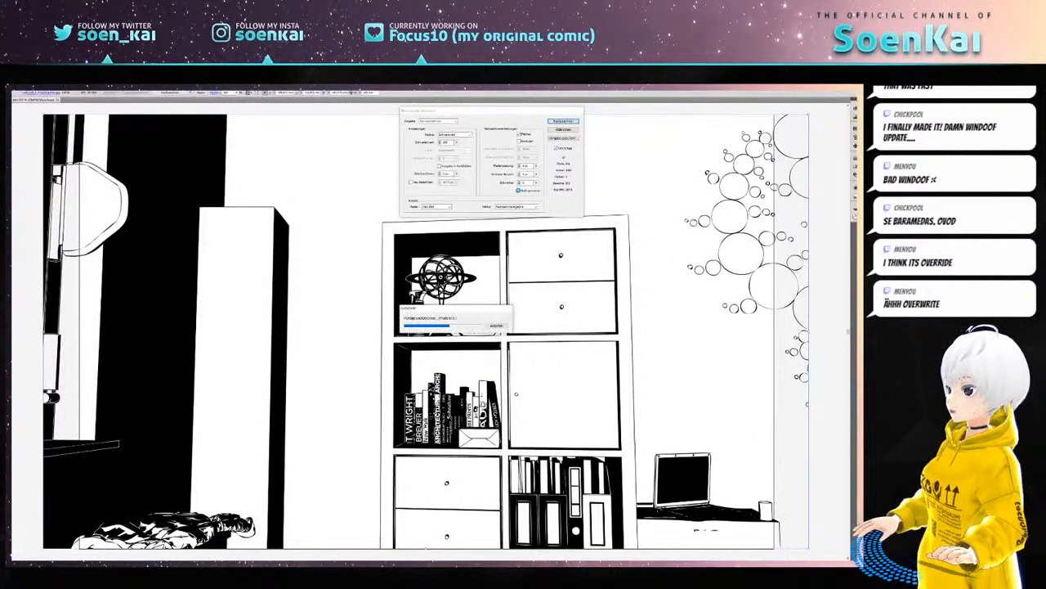
pyautogui.click(518, 191)
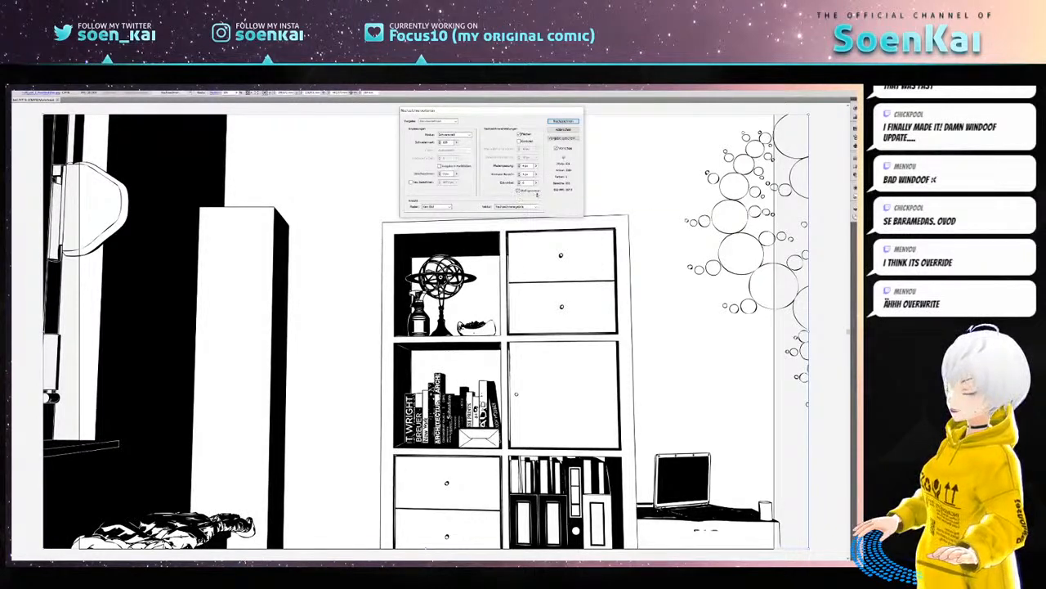
pyautogui.click(517, 191)
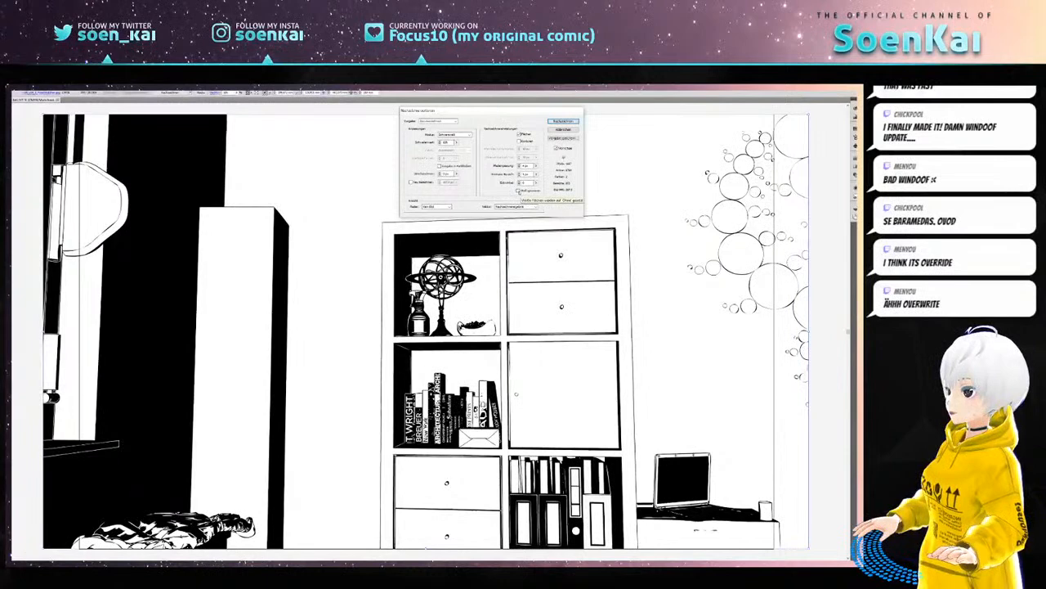
pyautogui.click(519, 191)
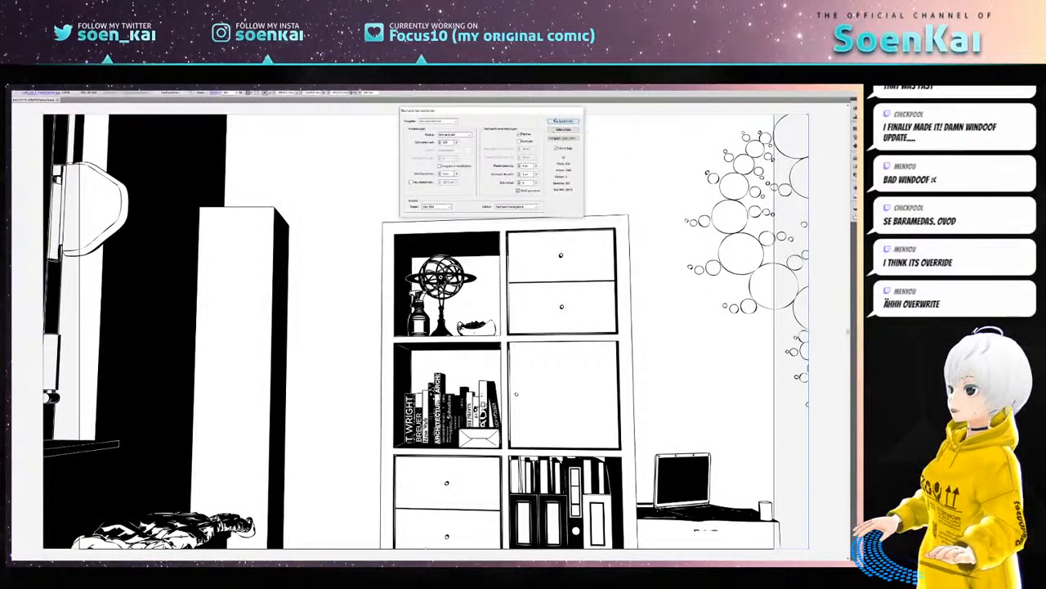
# - Trace the room drawing with the adjusted options and choose a preset near the end of the tracing preset list
pyautogui.moveTo(559, 113); pyautogui.dragTo(580, 136)
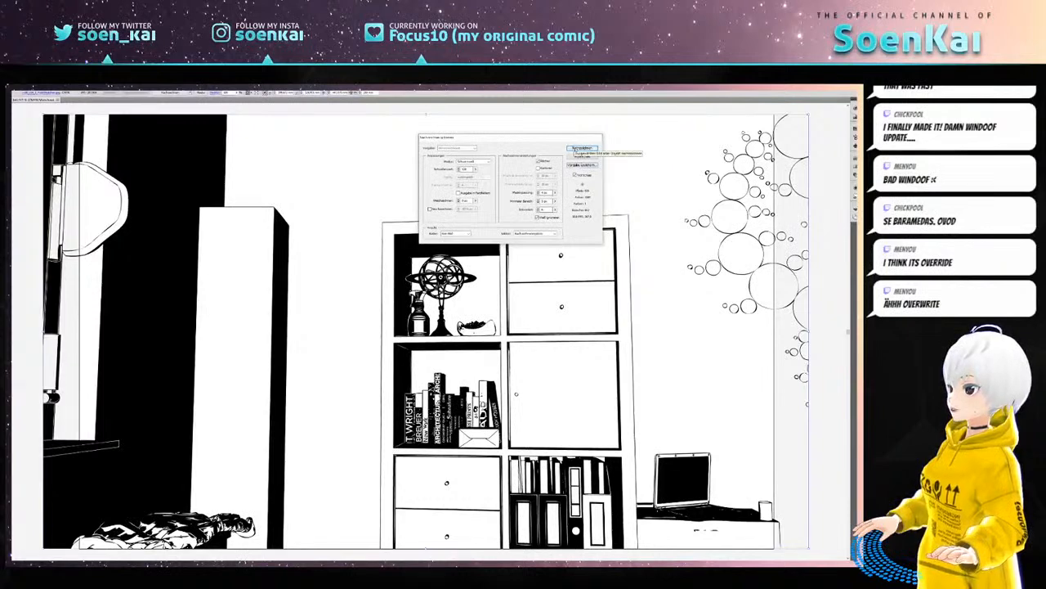
pyautogui.moveTo(452, 138); pyautogui.dragTo(446, 132)
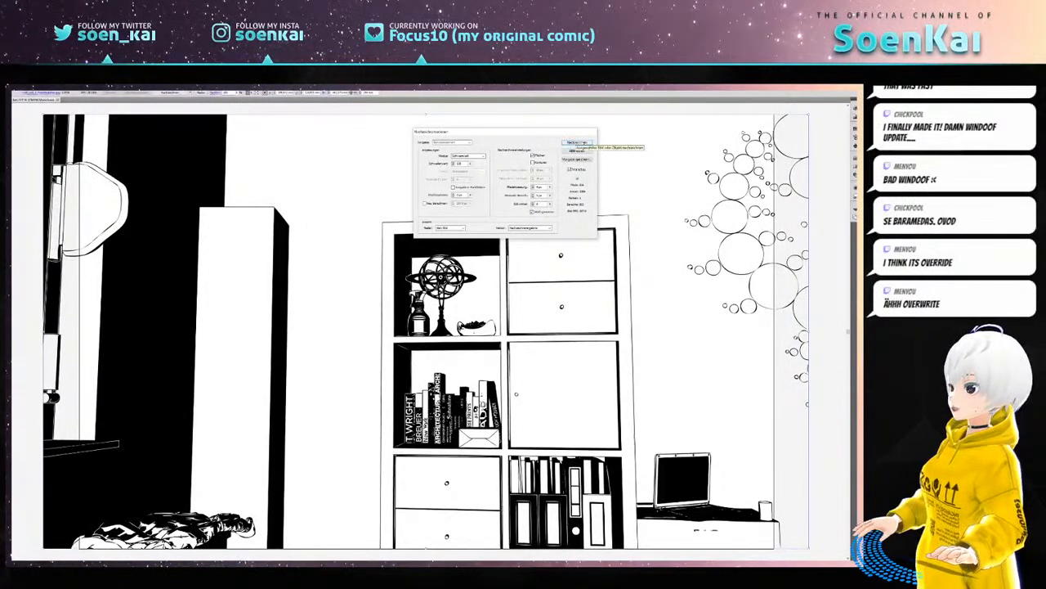
pyautogui.click(576, 143)
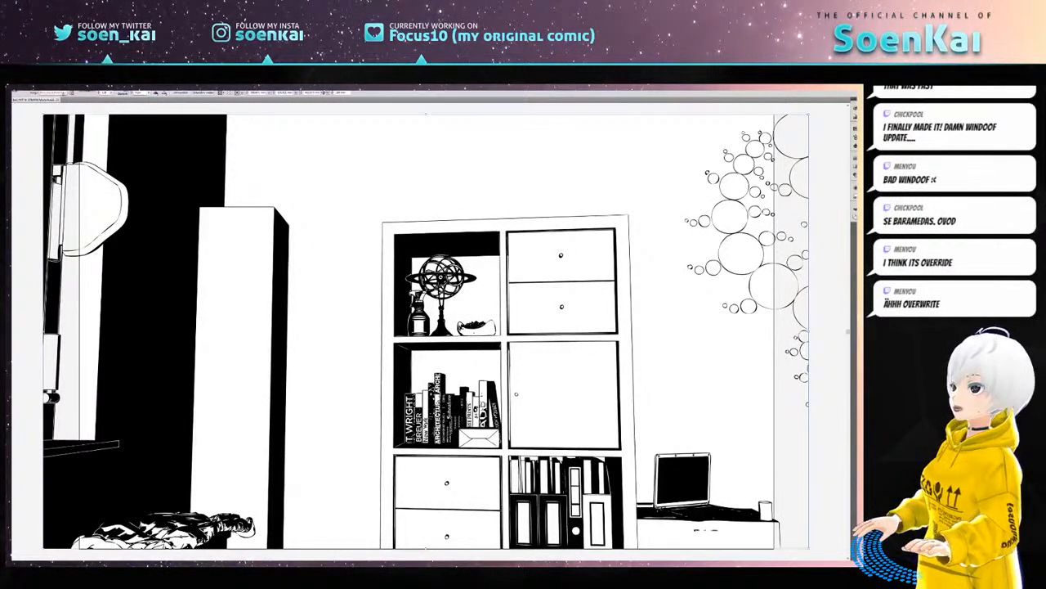
pyautogui.click(64, 93)
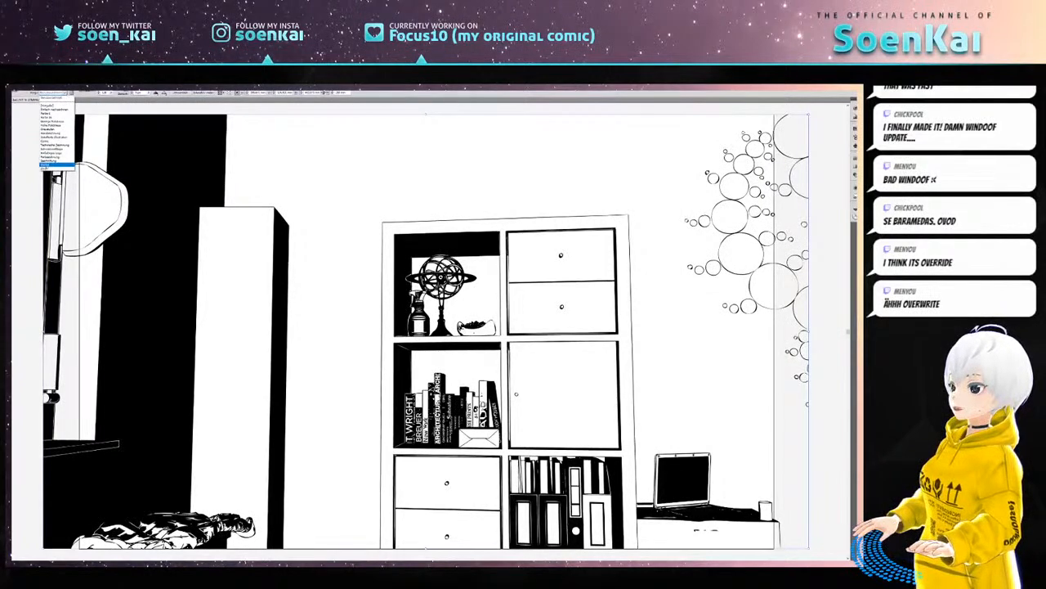
pyautogui.click(51, 164)
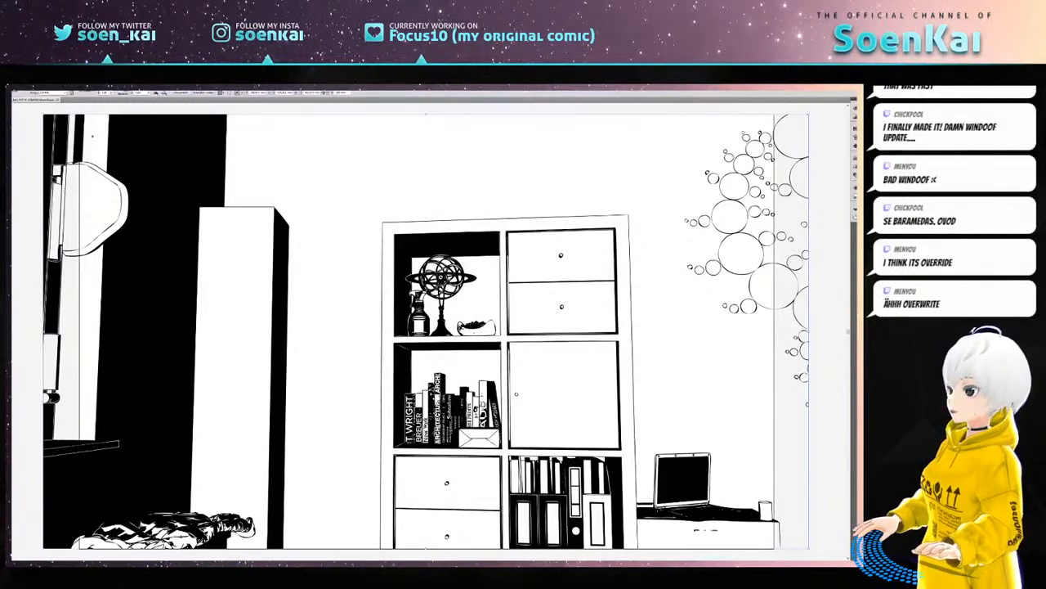
# - Export the traced room drawing in TIFF format under the suggested file name
pyautogui.click(19, 93)
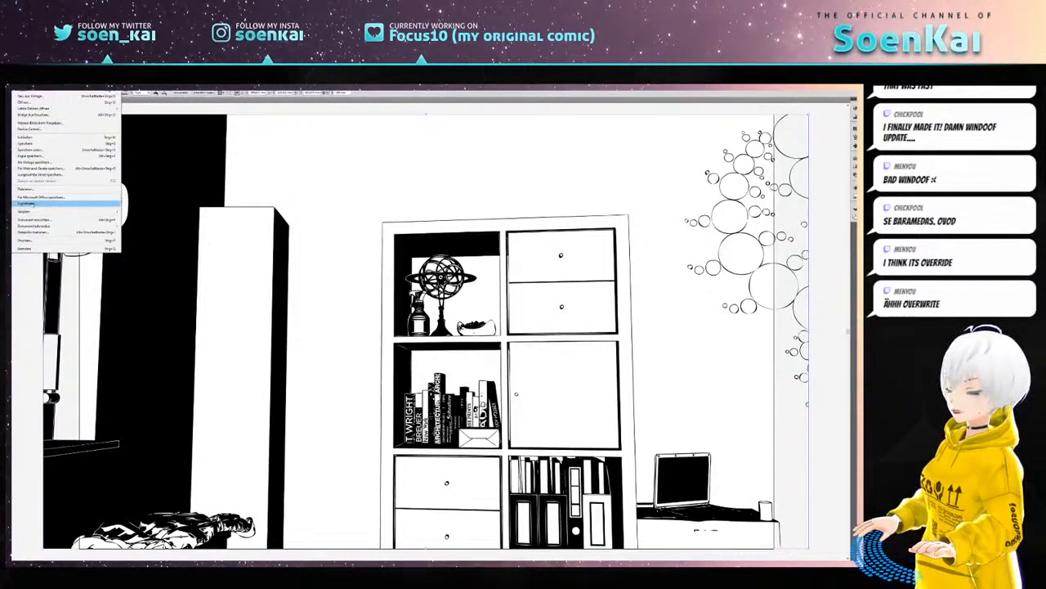
pyautogui.click(36, 203)
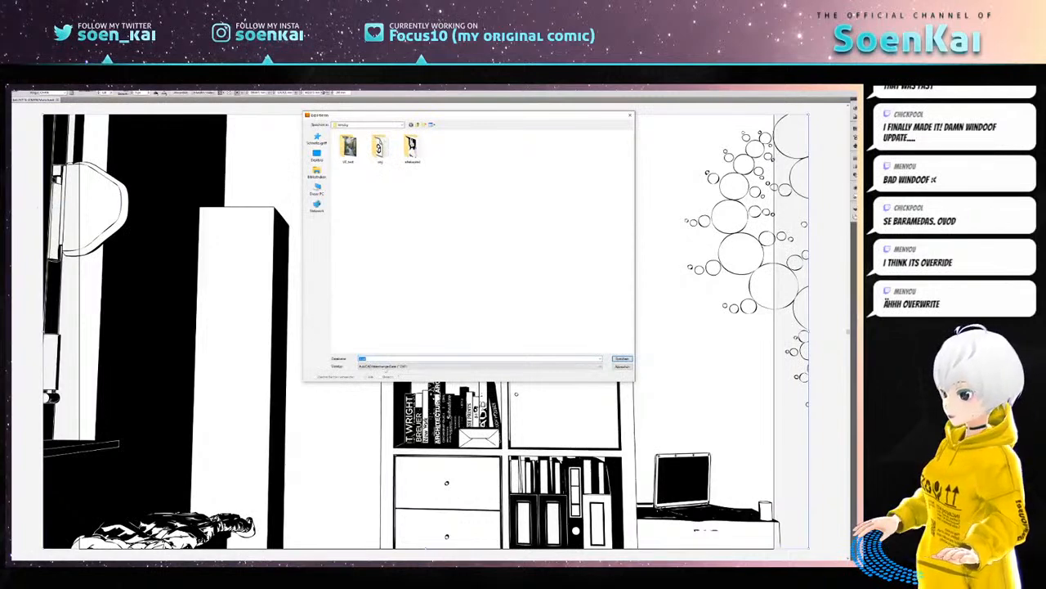
pyautogui.click(386, 367)
pyautogui.click(368, 413)
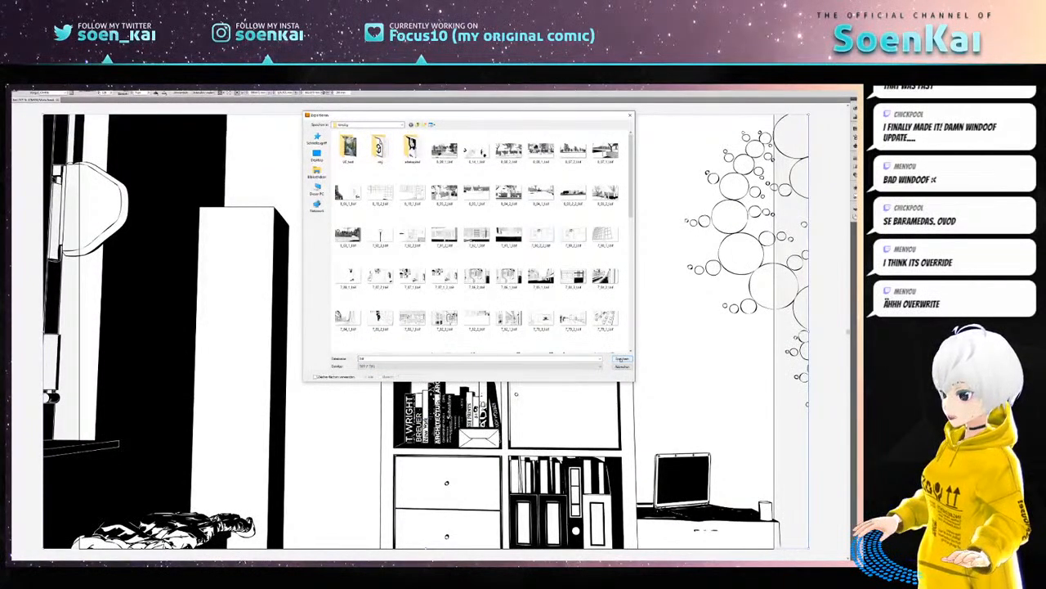
pyautogui.click(621, 359)
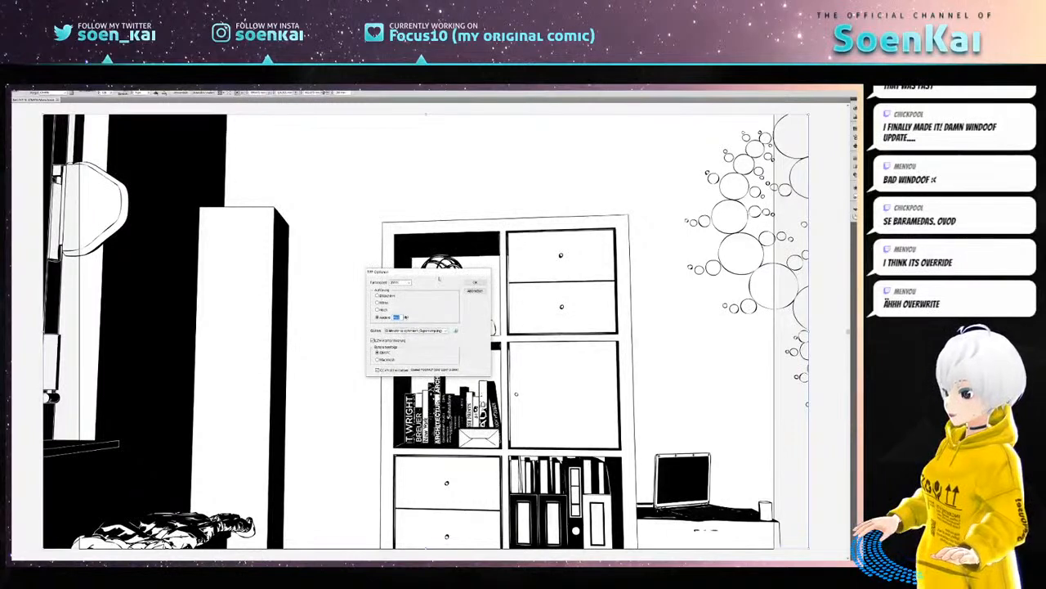
# - Set the TIFF export's color model to grayscale and its custom resolution to 600 ppi
pyautogui.moveTo(435, 268)
pyautogui.mouseDown()
pyautogui.moveTo(481, 234)
pyautogui.moveTo(436, 279)
pyautogui.moveTo(460, 255)
pyautogui.moveTo(451, 268)
pyautogui.mouseUp()
pyautogui.click(408, 279)
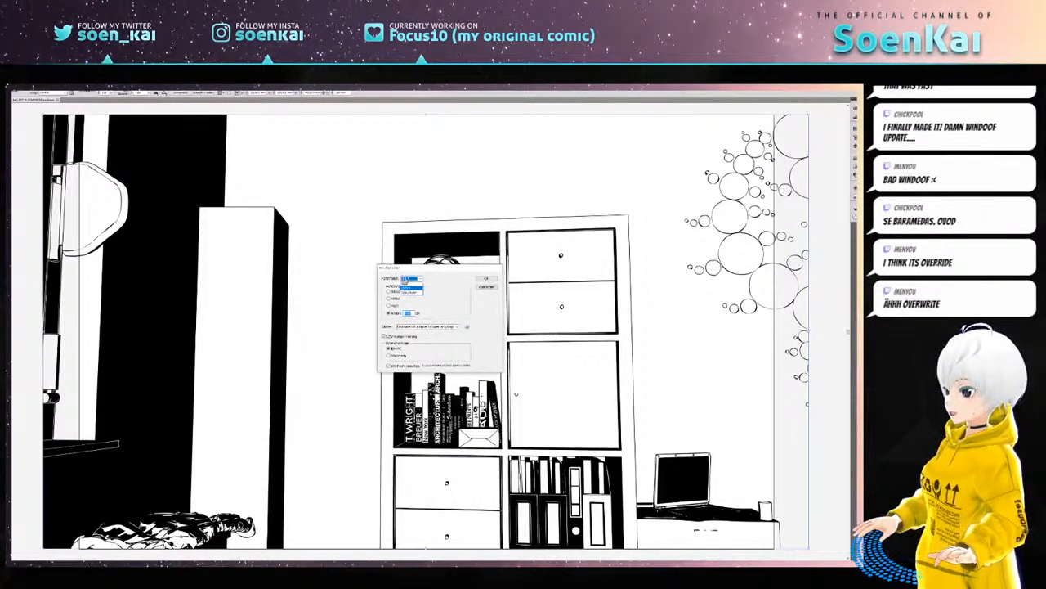
pyautogui.click(409, 292)
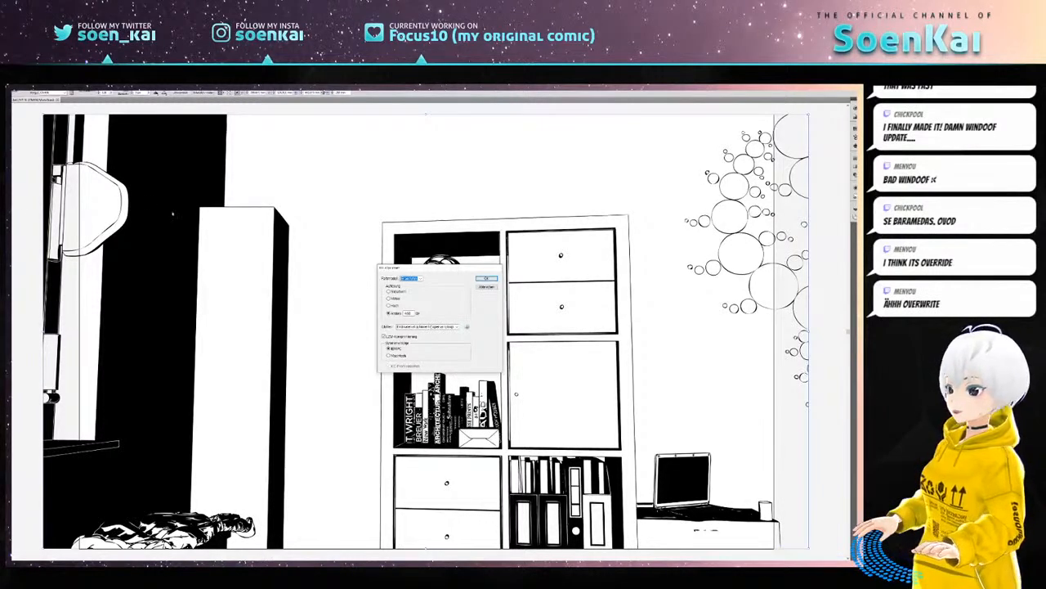
pyautogui.click(413, 279)
pyautogui.click(416, 279)
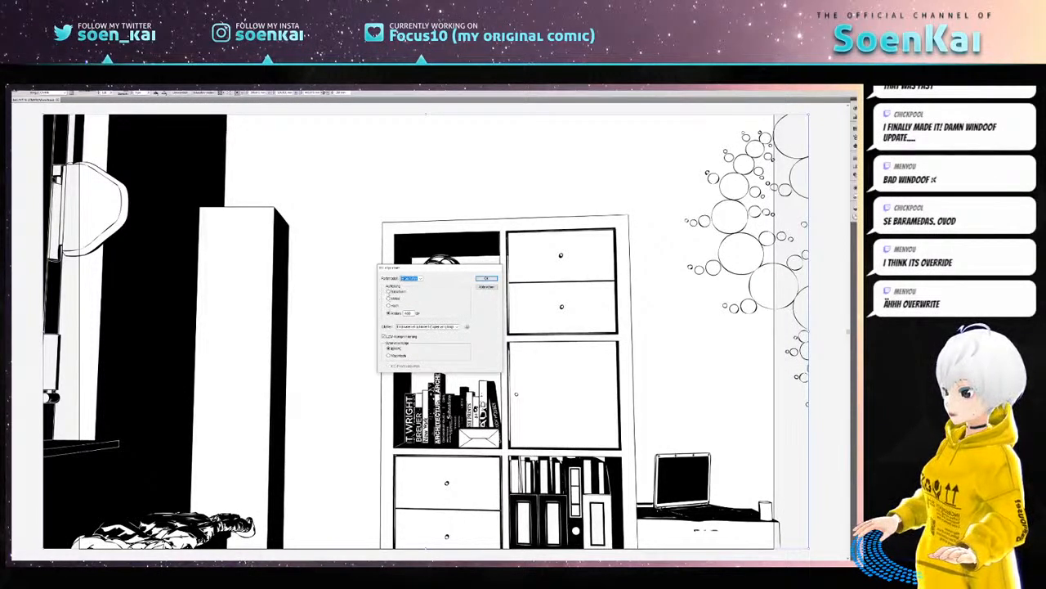
pyautogui.click(391, 306)
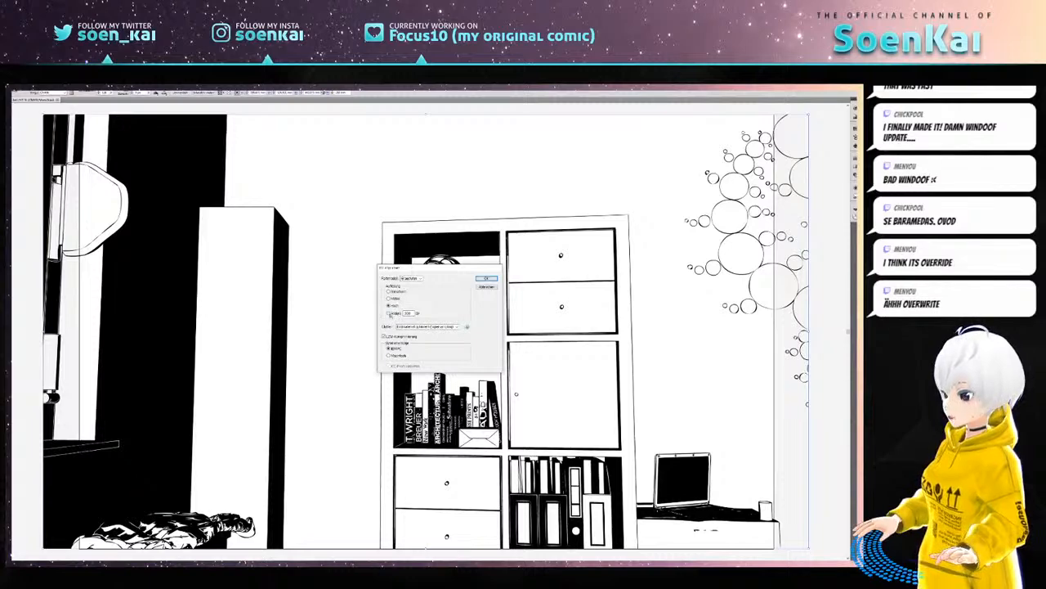
pyautogui.moveTo(415, 313); pyautogui.dragTo(390, 317)
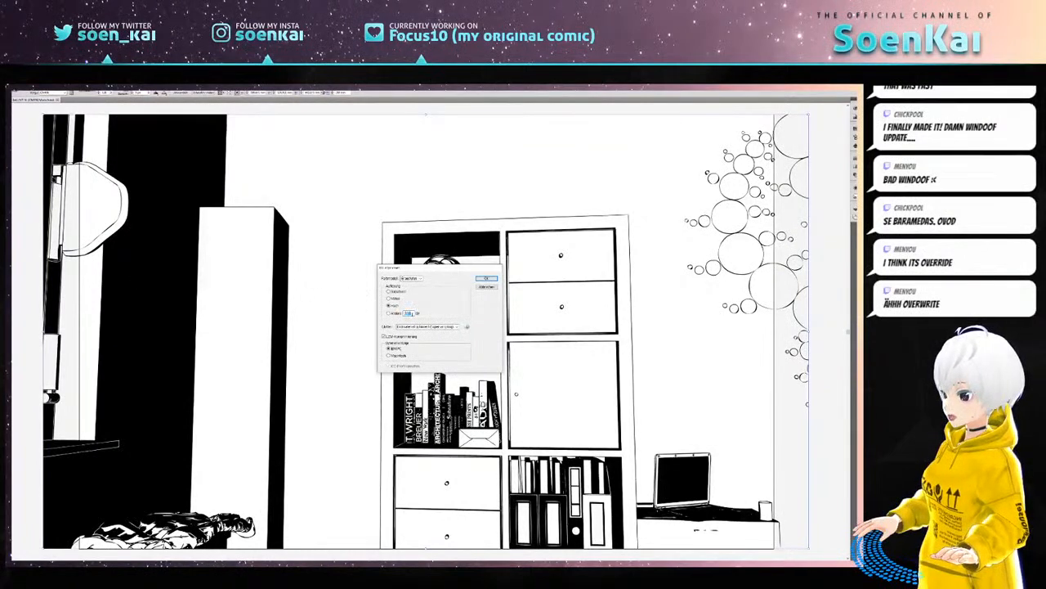
pyautogui.moveTo(412, 313); pyautogui.dragTo(387, 313)
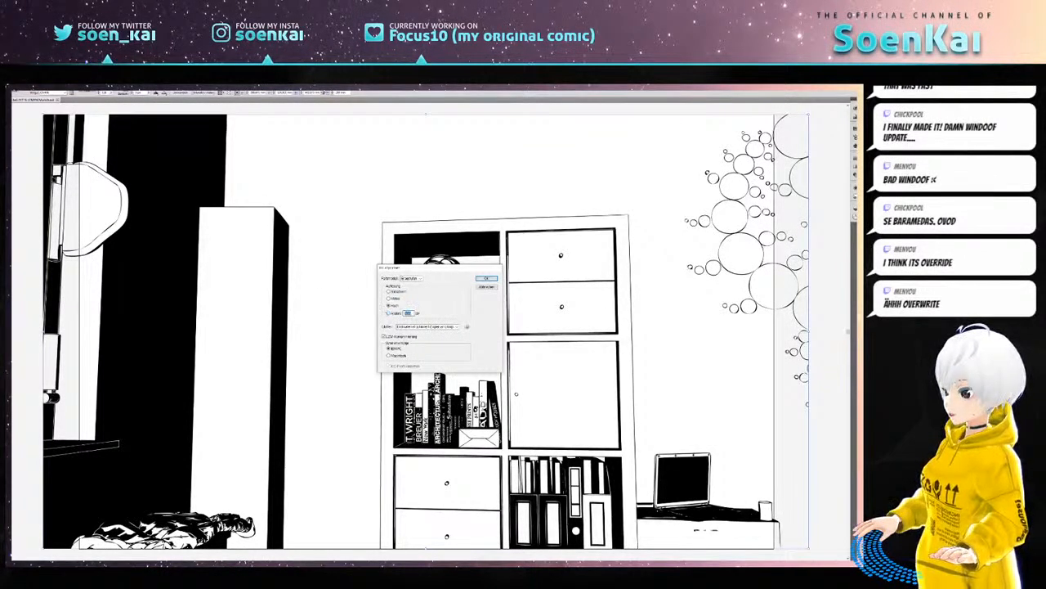
pyautogui.write('600')
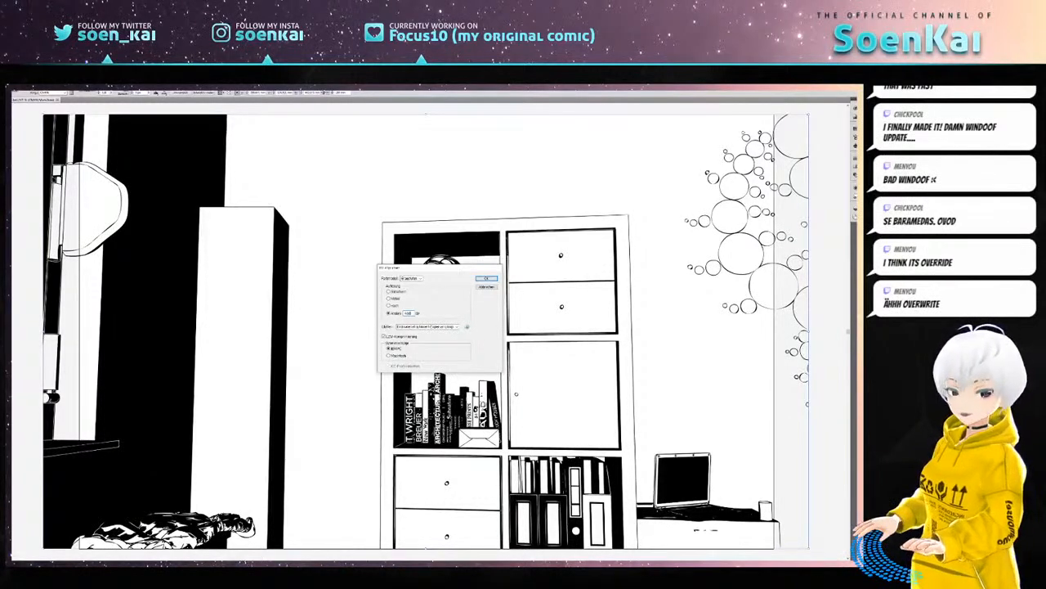
# - Confirm the TIFF export options and write out the traced room drawing
pyautogui.press('Return')
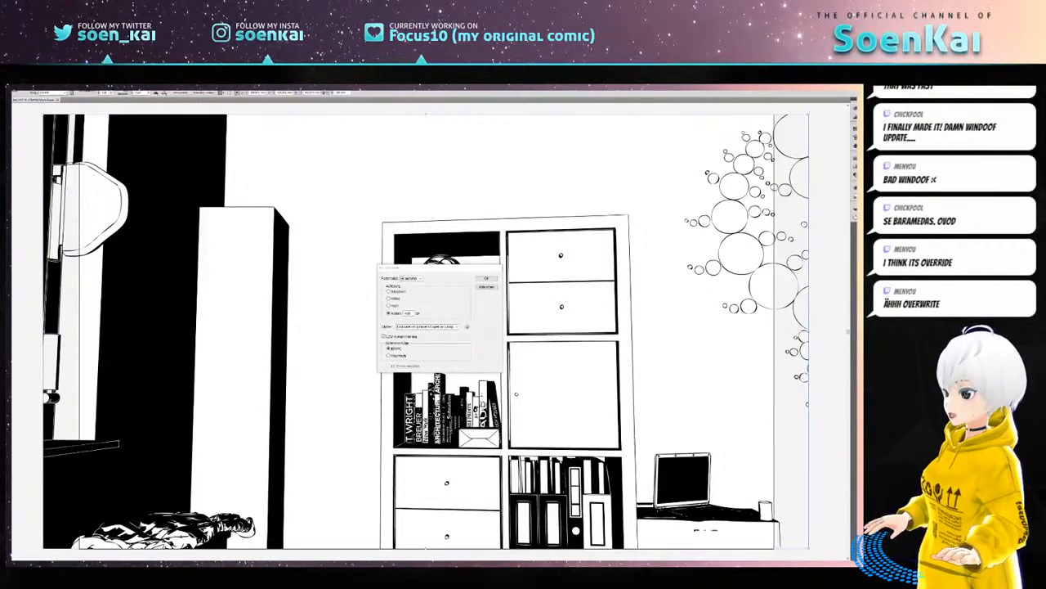
pyautogui.click(488, 278)
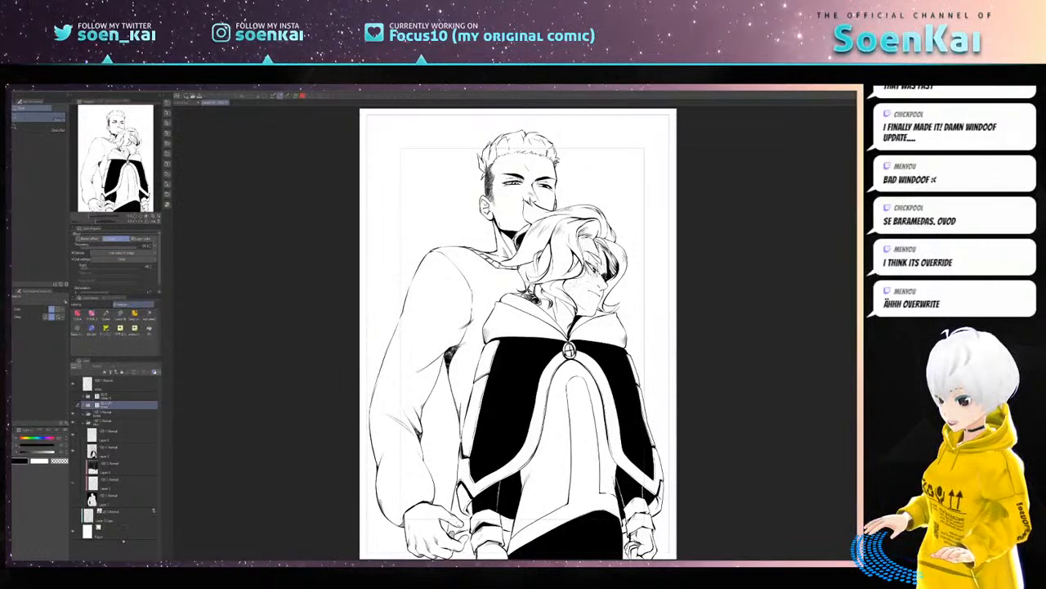
# - Switch to Clip Studio Paint, activate the layer directly above the paper and select the empty background around the two figures
pyautogui.click(118, 513)
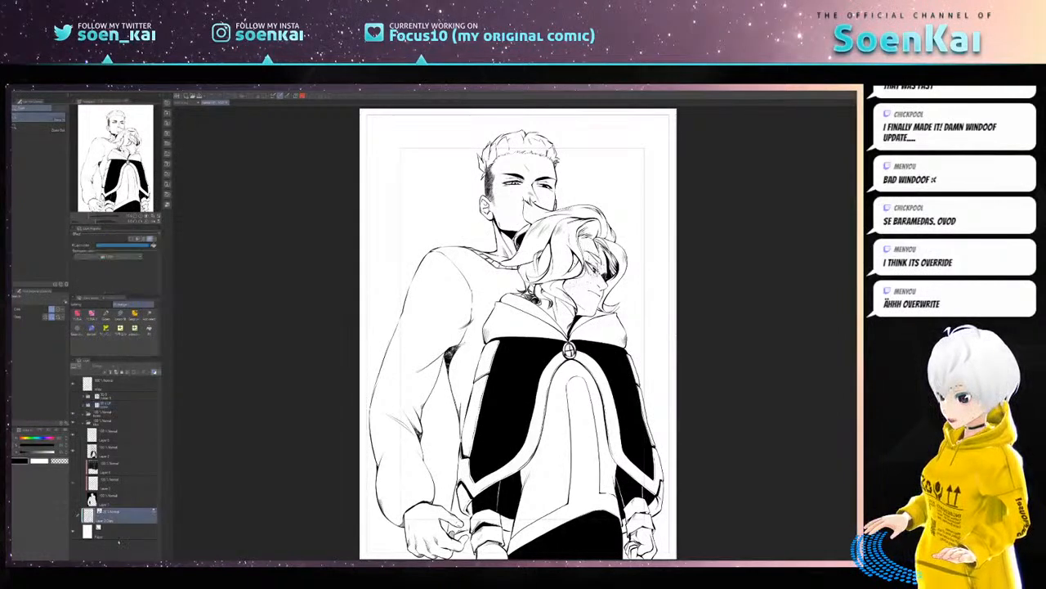
pyautogui.hotkey('ctrl', 'shift', 'n')
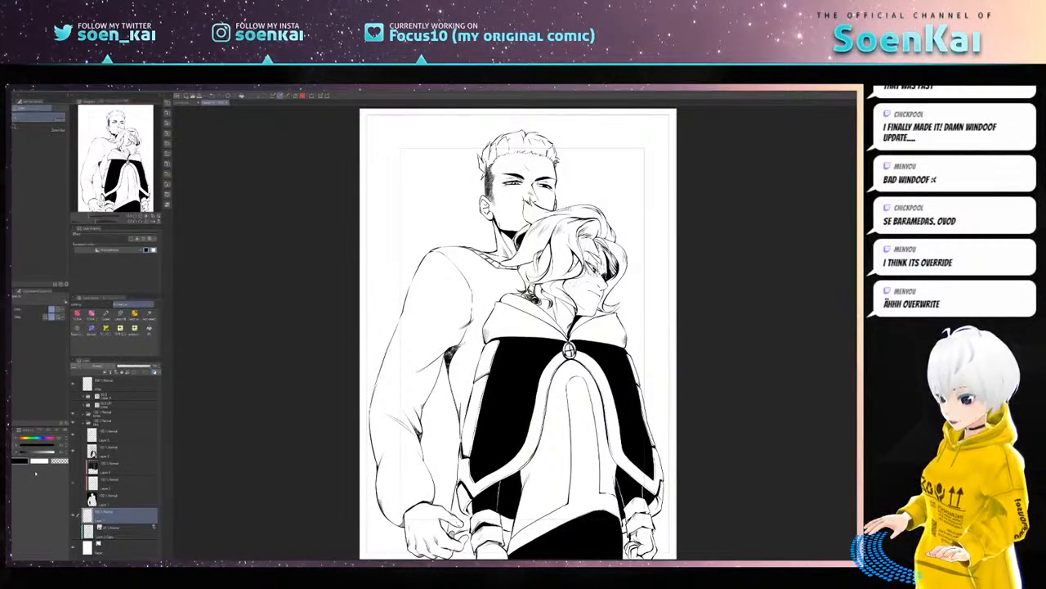
pyautogui.hotkey('ctrl', 'z')
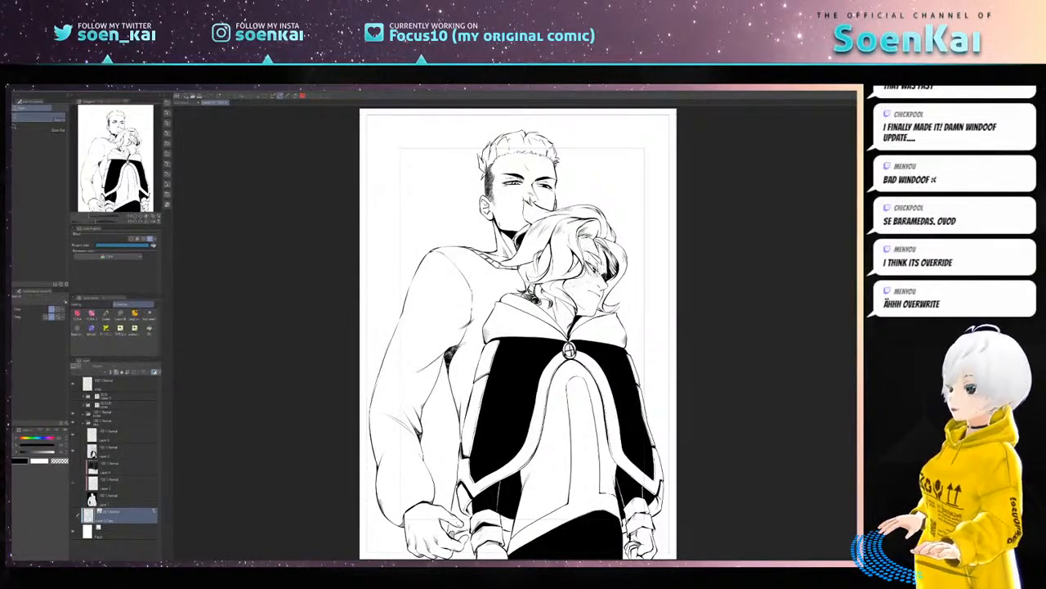
pyautogui.press('w')
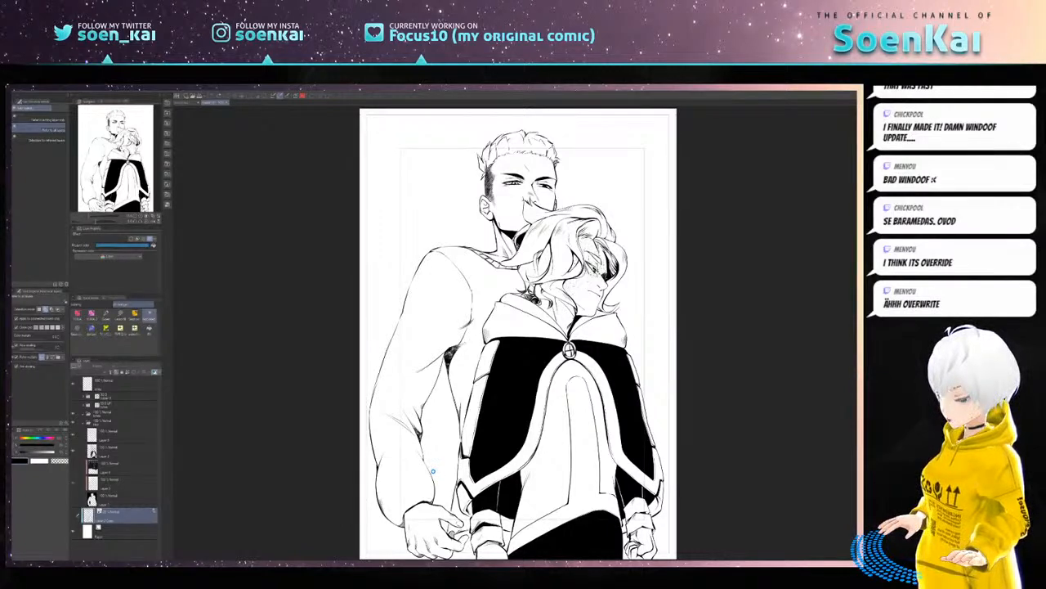
pyautogui.hotkey('ctrl', 'a')
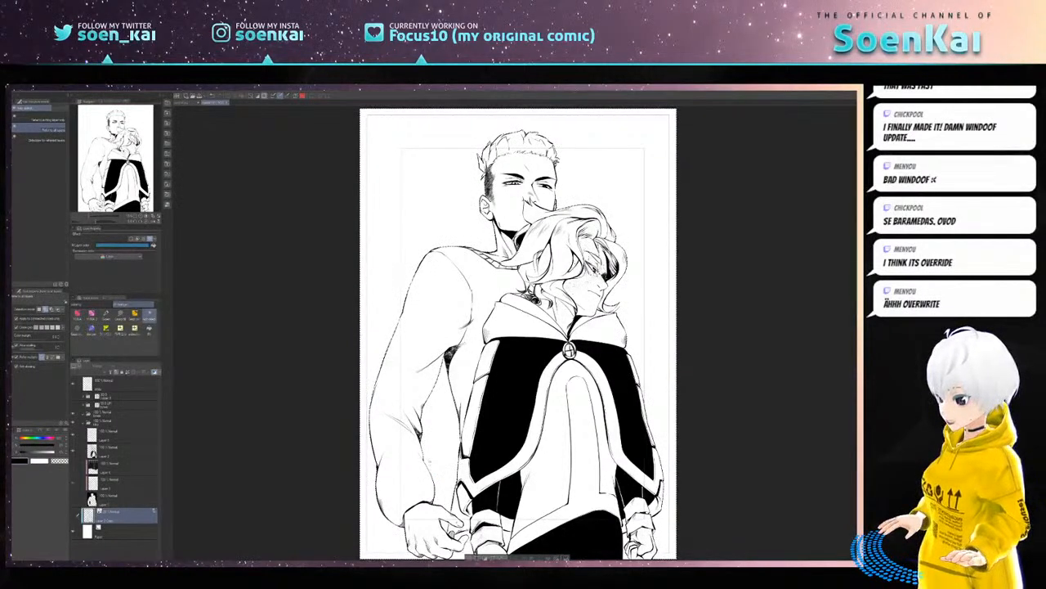
# - Toggle the quick mask to check the selected background around the figures, and leave the mask turned on
pyautogui.press('q')
pyautogui.press('q')
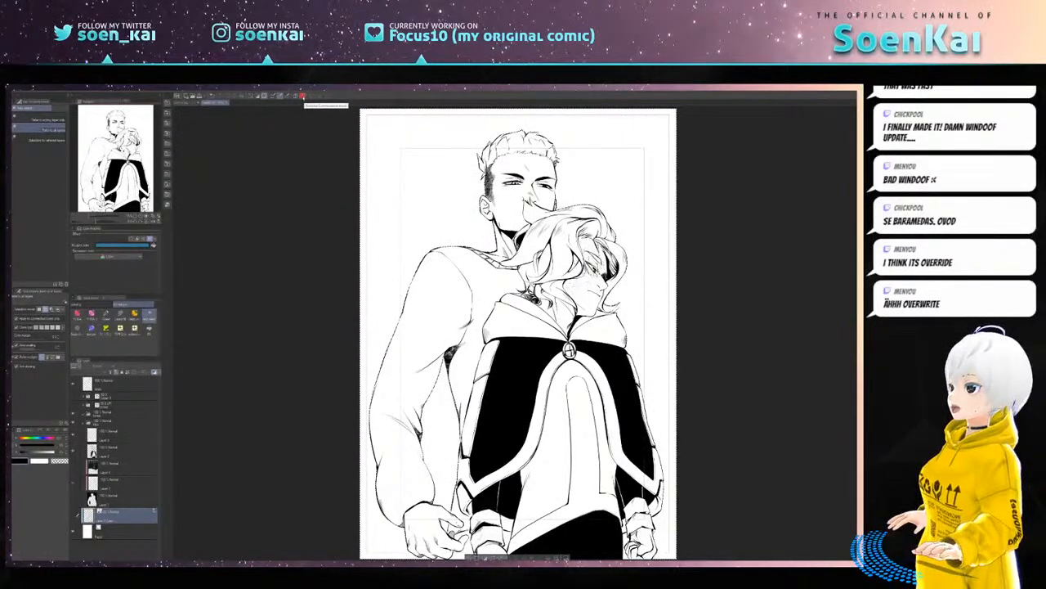
pyautogui.click(303, 97)
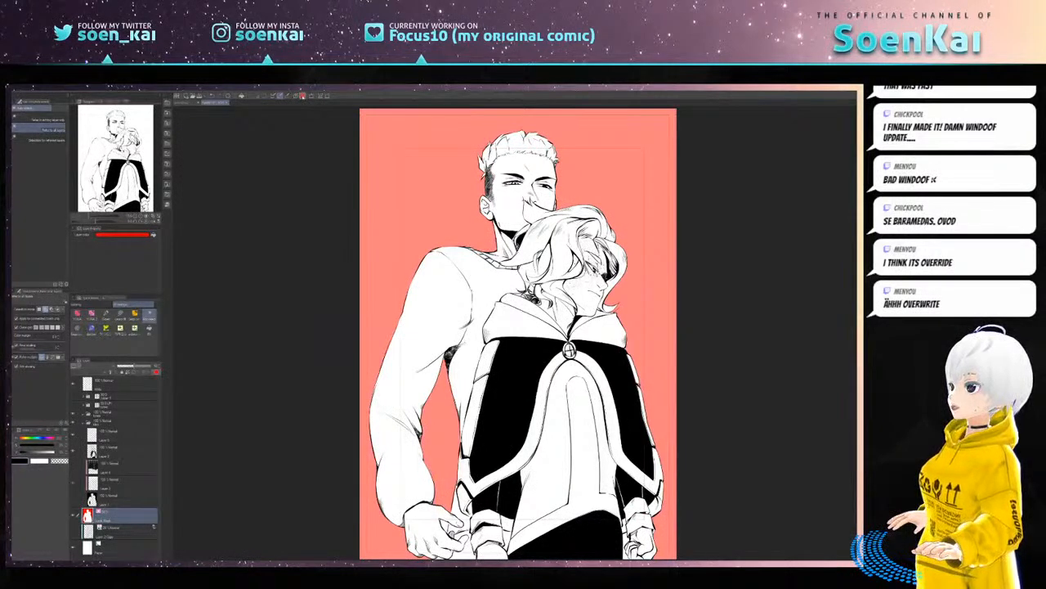
pyautogui.click(303, 96)
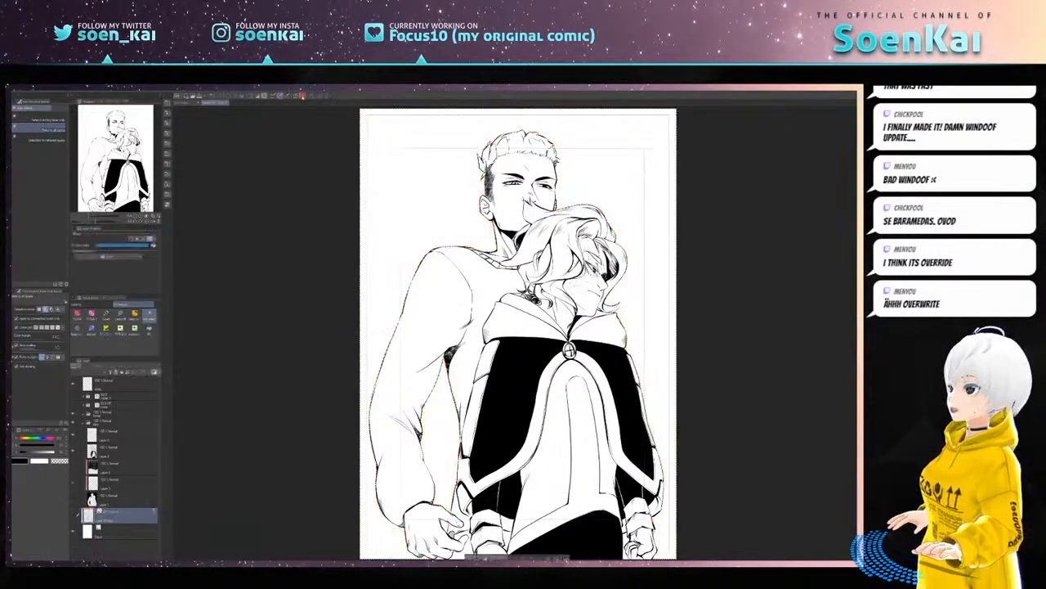
pyautogui.click(303, 96)
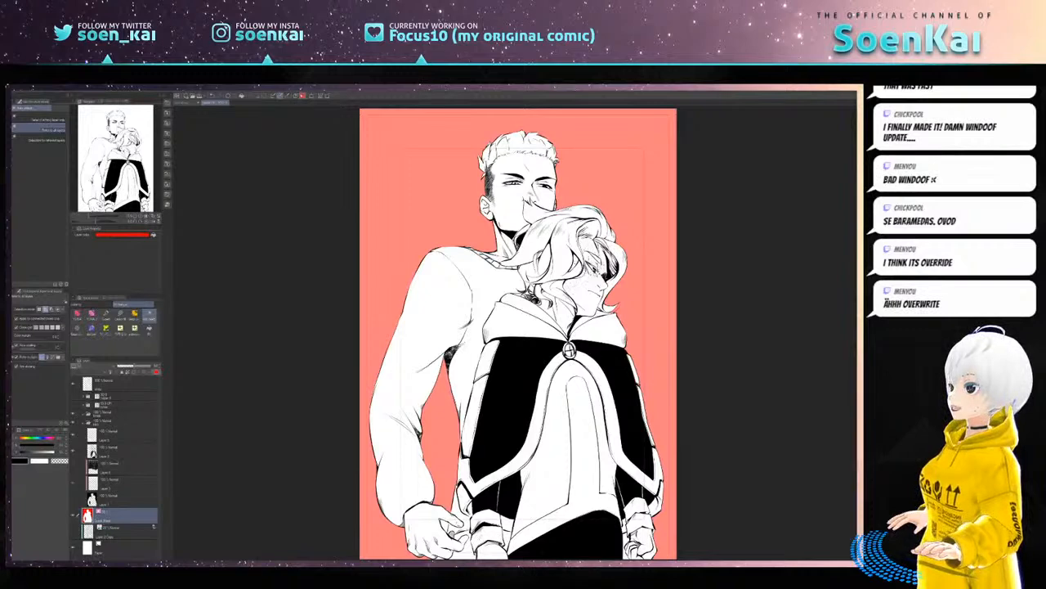
# - Check the quick mask command's options and change the mask layer's color to blue
pyautogui.click(303, 96)
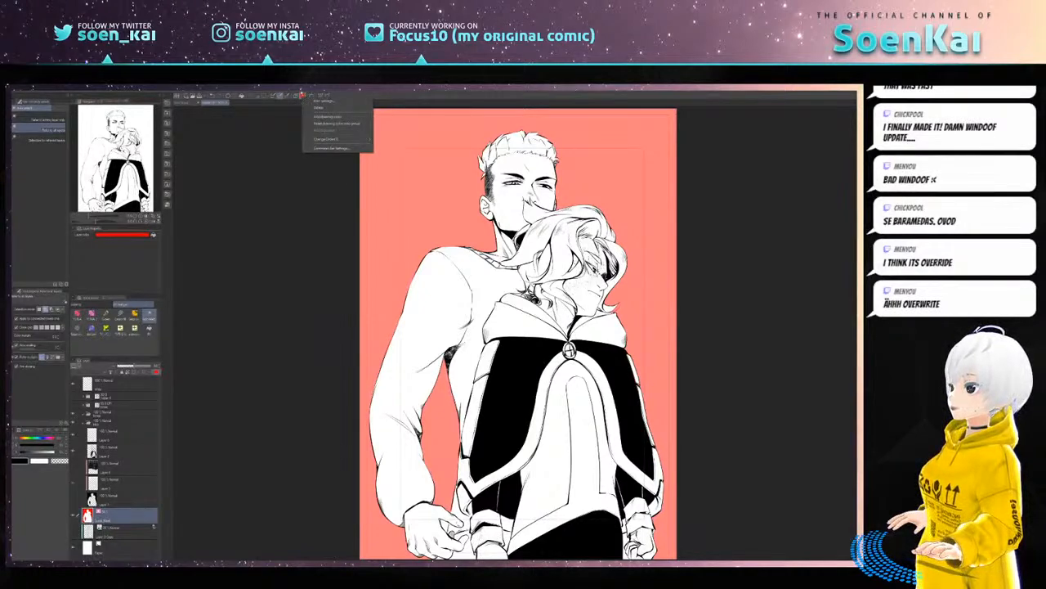
pyautogui.press('Escape')
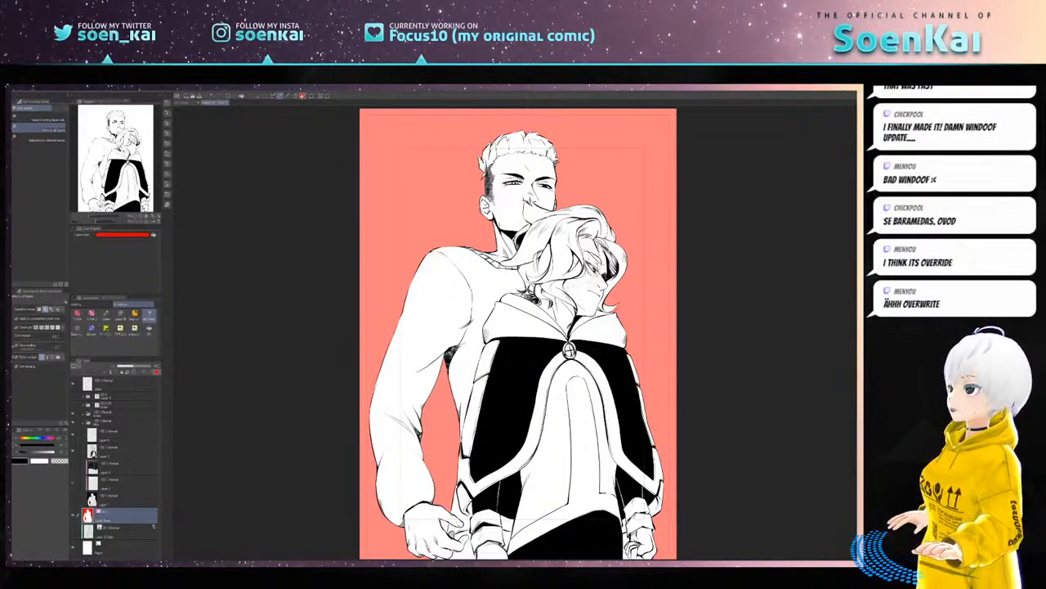
pyautogui.click(302, 96)
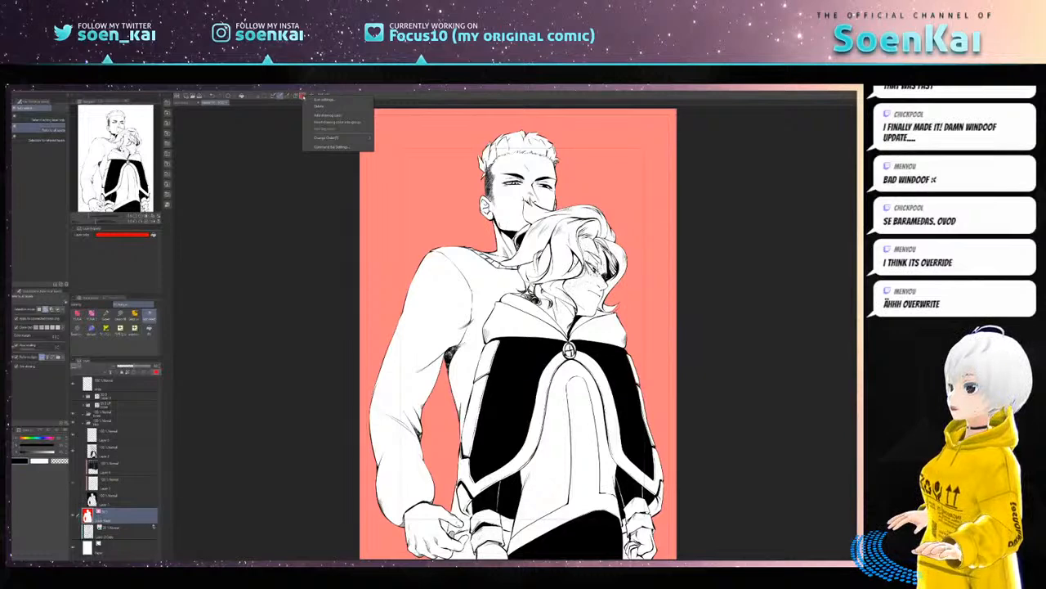
pyautogui.click(300, 102)
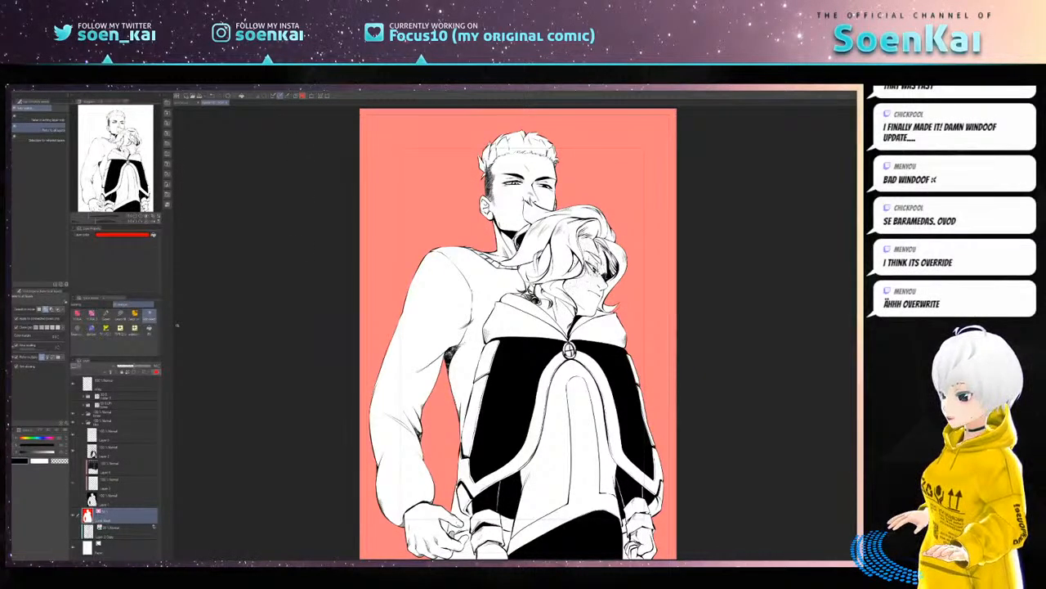
pyautogui.click(133, 234)
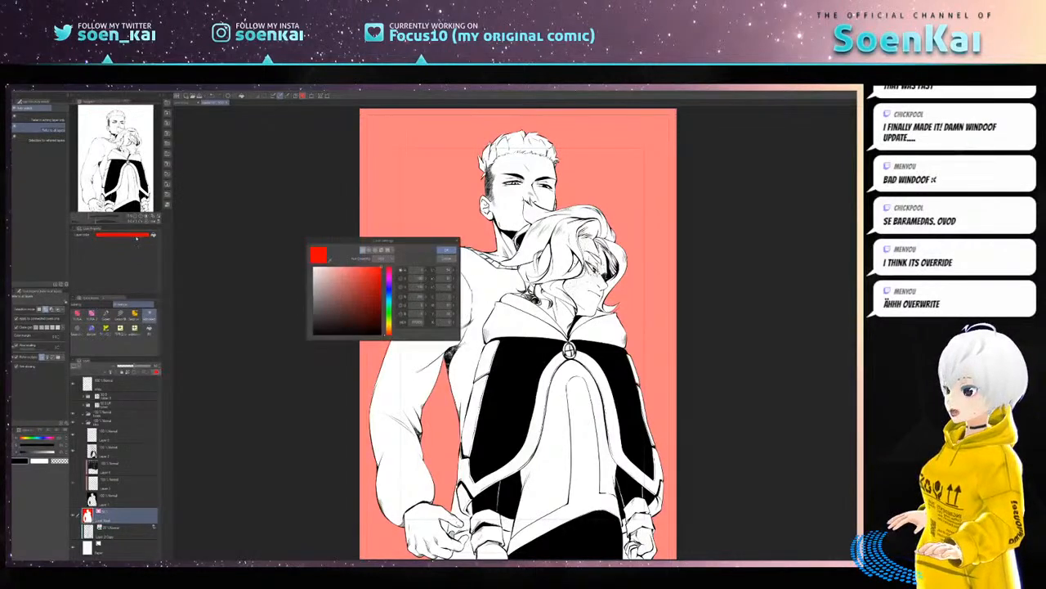
pyautogui.click(362, 311)
pyautogui.click(389, 288)
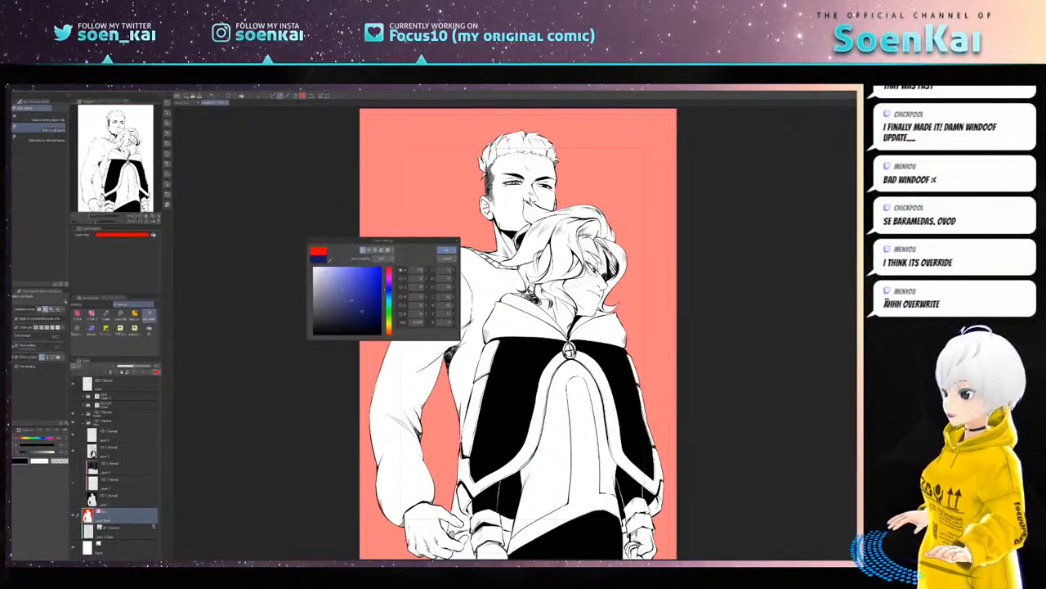
pyautogui.click(447, 249)
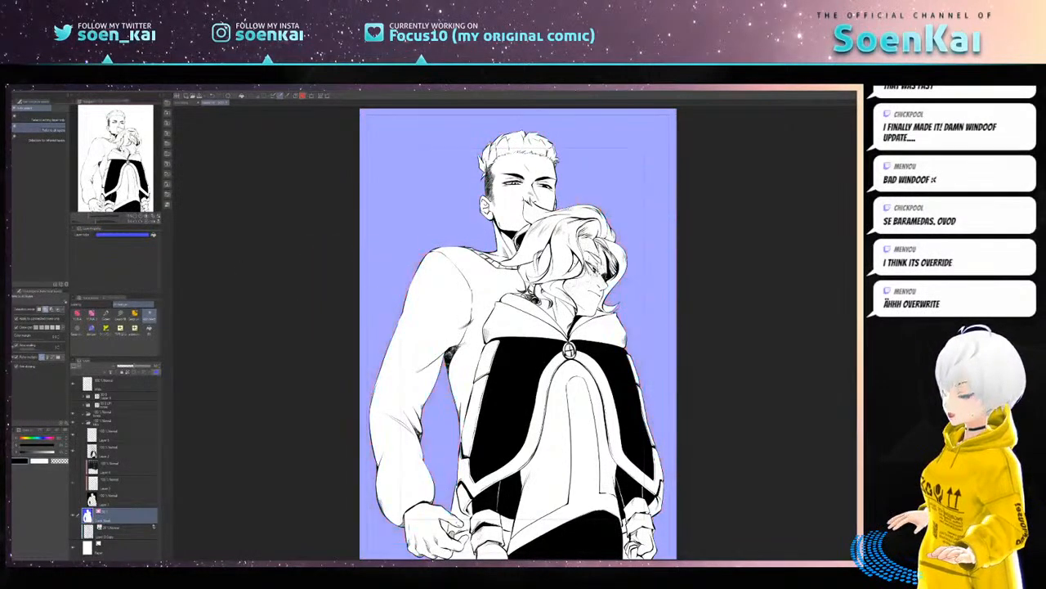
# - Set the quick mask layer's color back to pure red
pyautogui.click(154, 235)
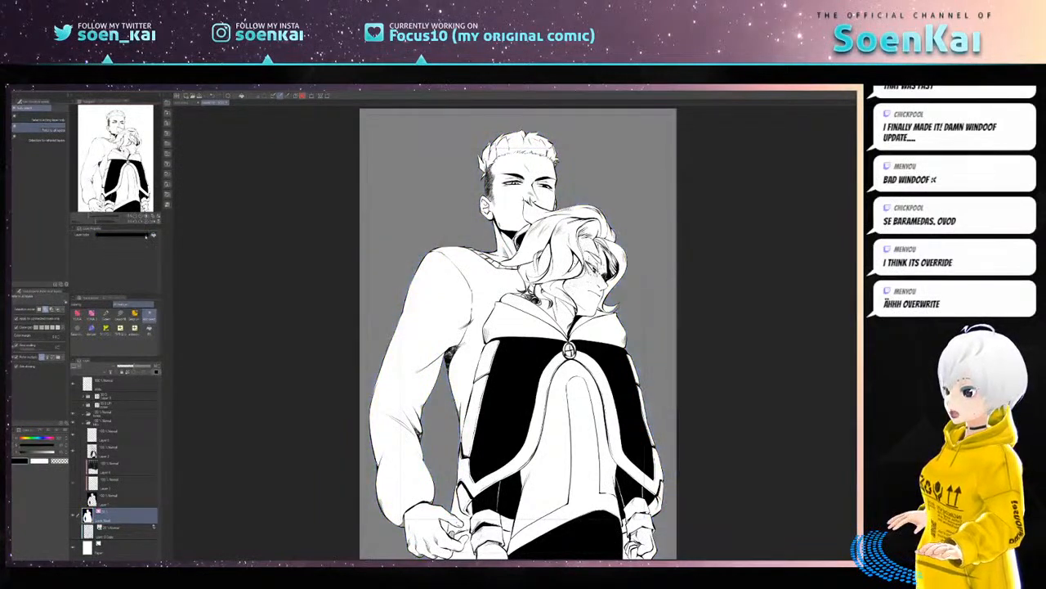
pyautogui.click(147, 236)
pyautogui.click(379, 268)
pyautogui.click(447, 249)
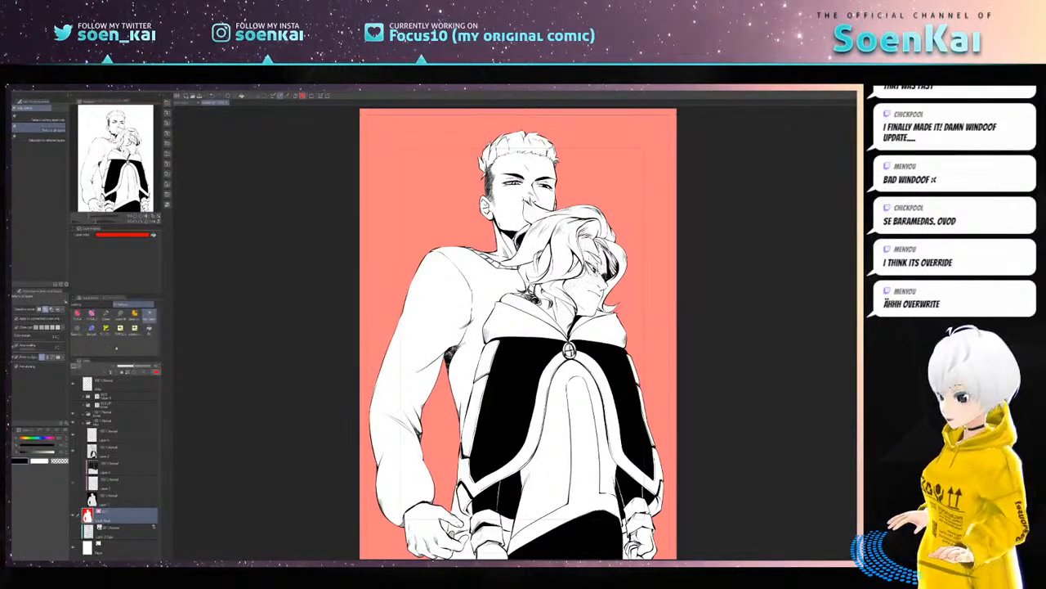
# - Fill the gap beside the lower hand in the quick mask, inspect the covered background and turn the mask back into a selection
pyautogui.click(149, 330)
pyautogui.click(618, 553)
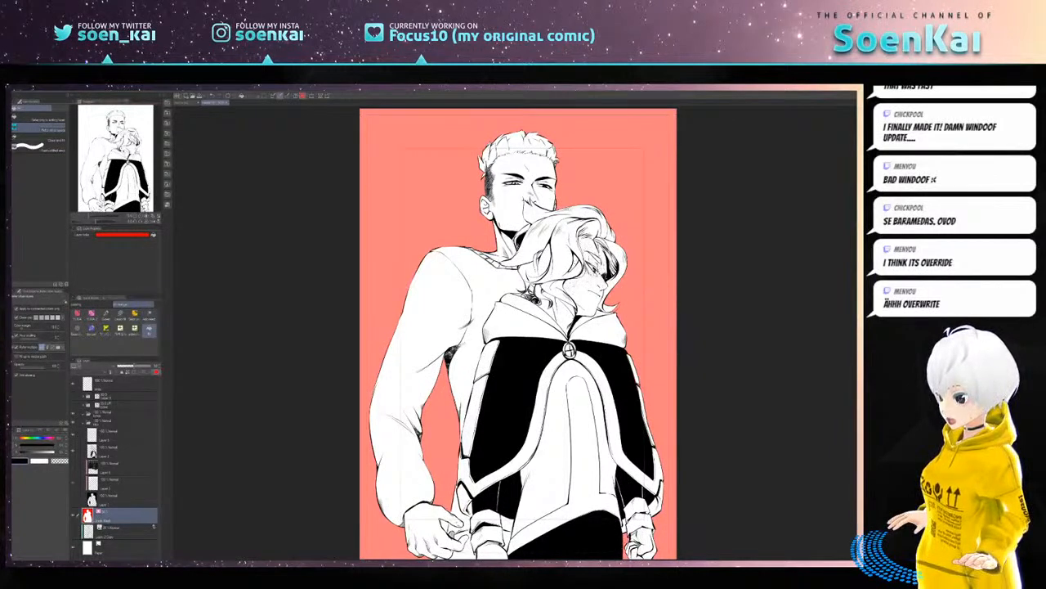
pyautogui.scroll(-3, 347, 460)
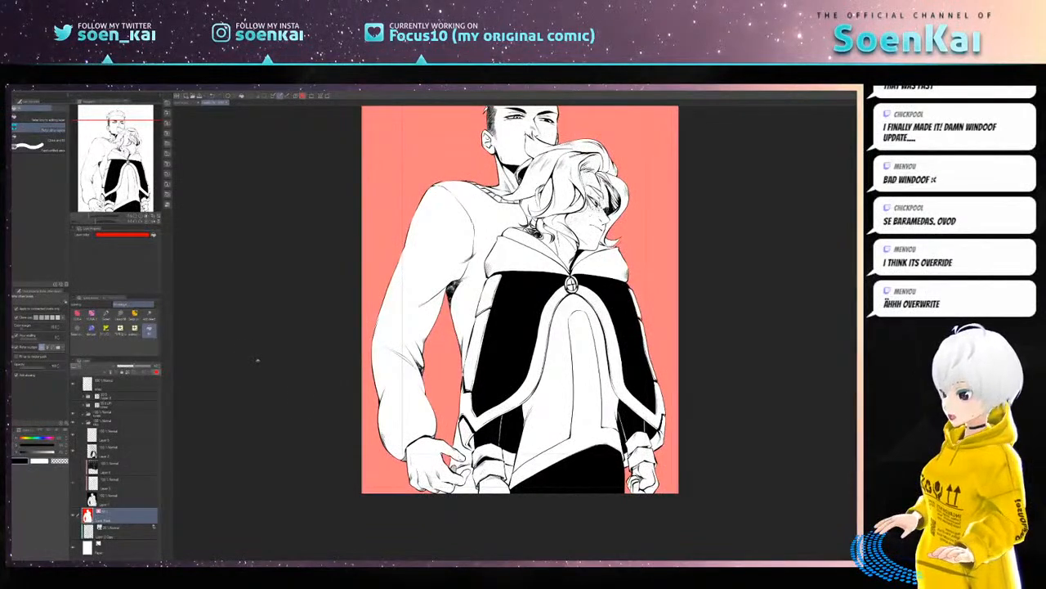
pyautogui.scroll(3, 258, 359)
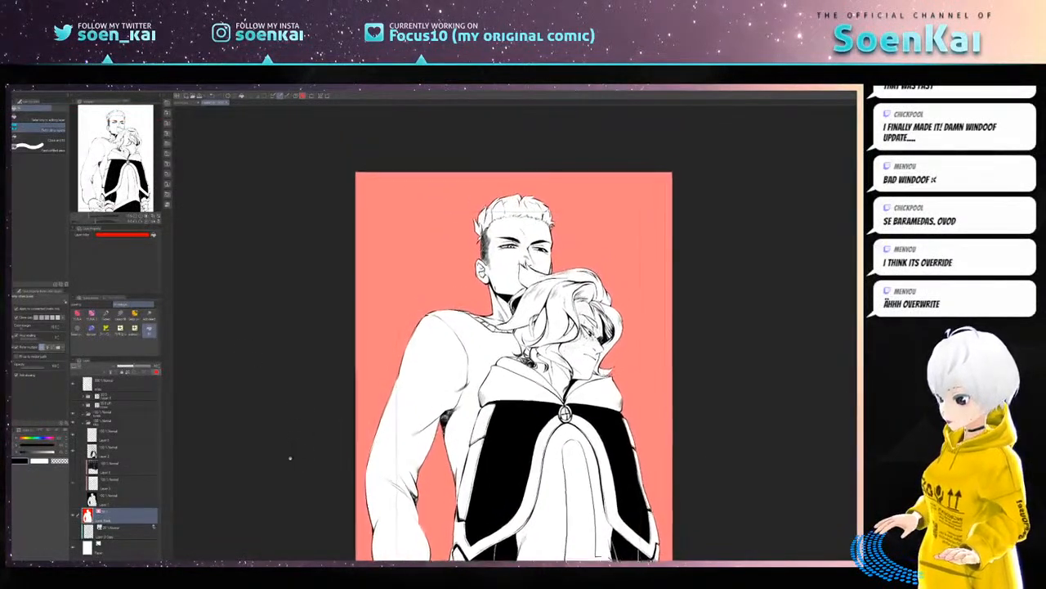
pyautogui.scroll(1, 290, 462)
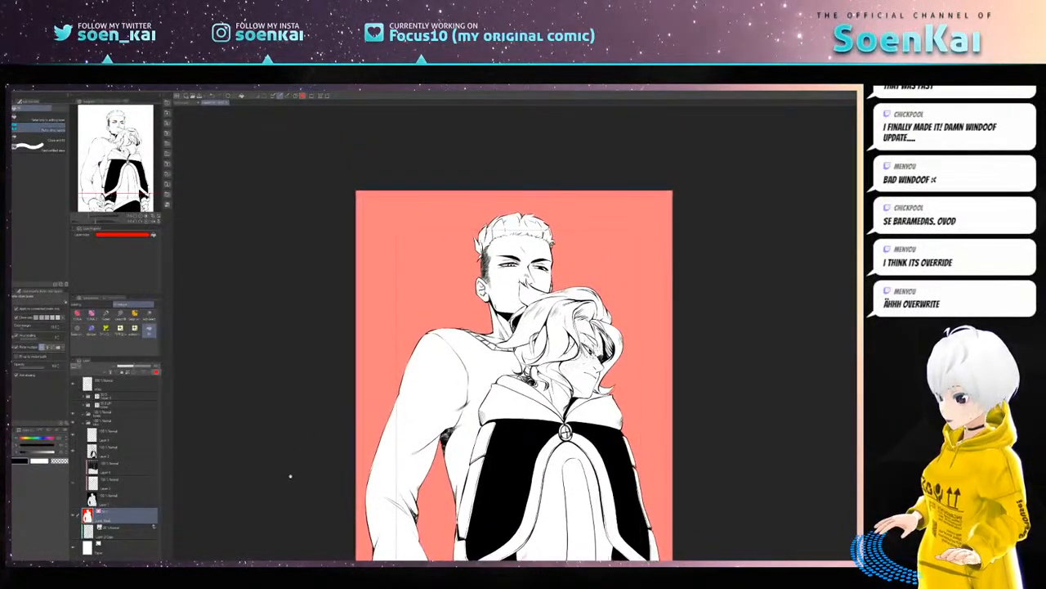
pyautogui.scroll(-4, 290, 477)
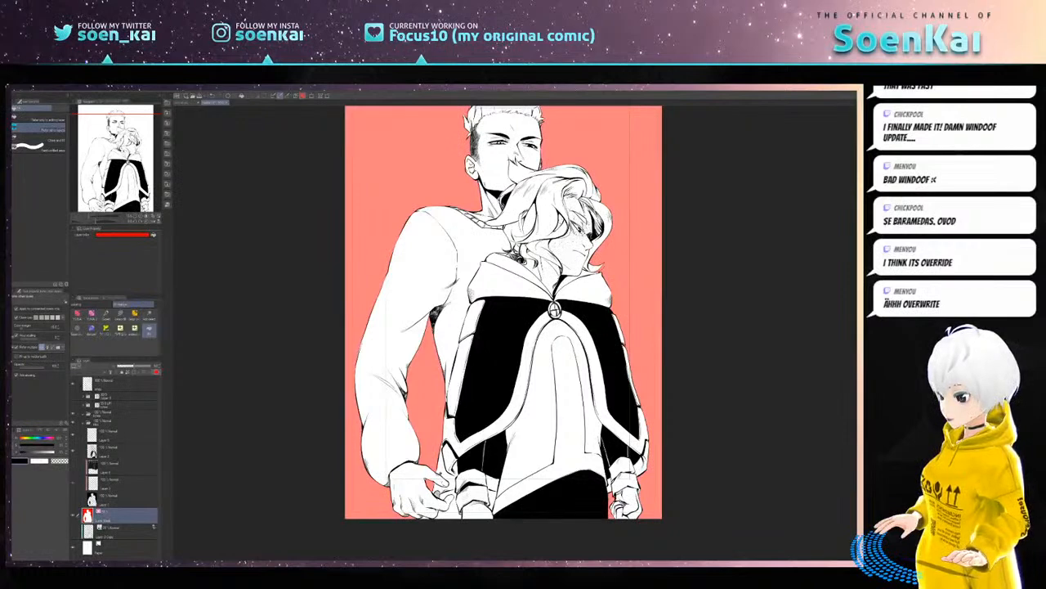
pyautogui.moveTo(313, 404); pyautogui.dragTo(304, 433)
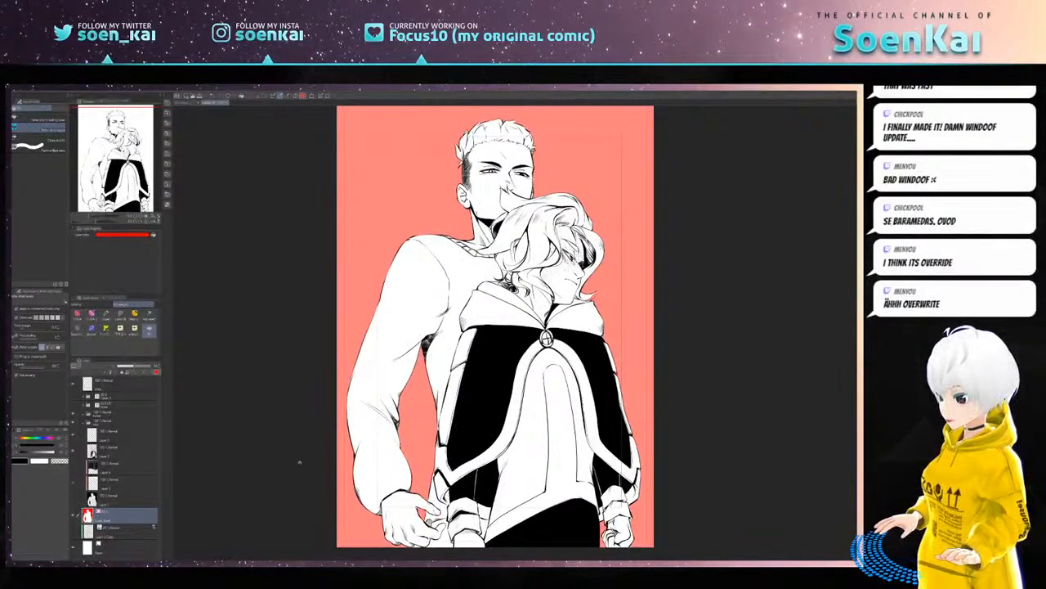
pyautogui.press('q')
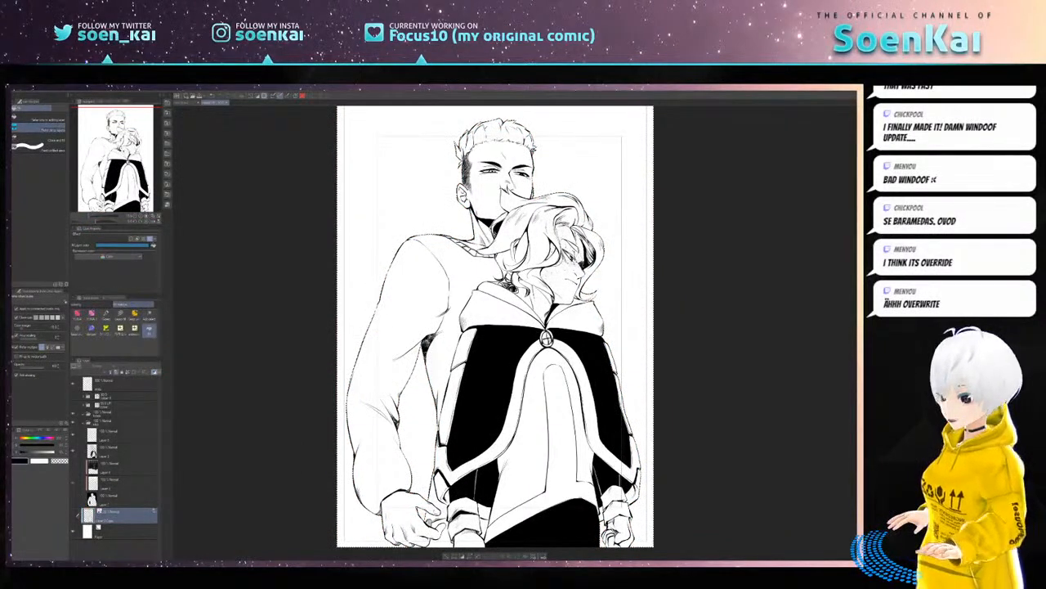
# - Import the FotoSketcher JPG of the tree-lined park plaza into the selected background behind the figures
pyautogui.click(19, 88)
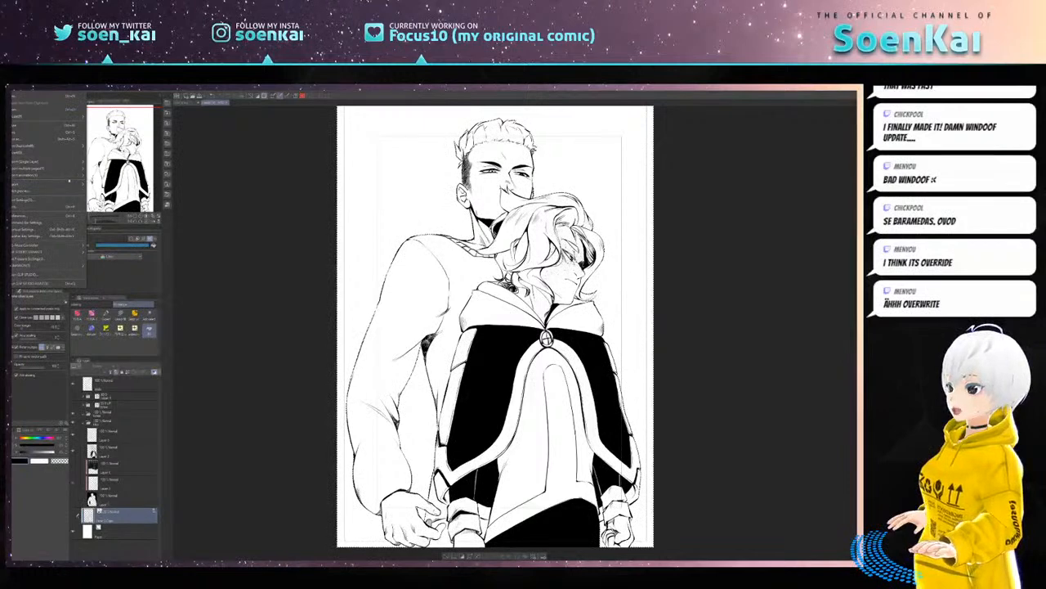
pyautogui.moveTo(68, 184)
pyautogui.click(111, 185)
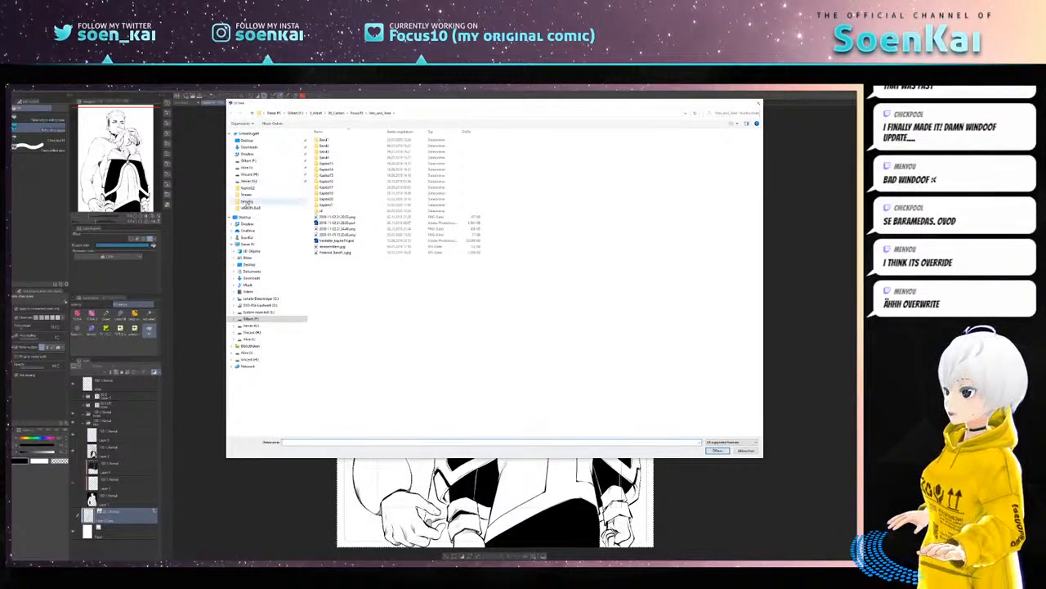
pyautogui.click(248, 201)
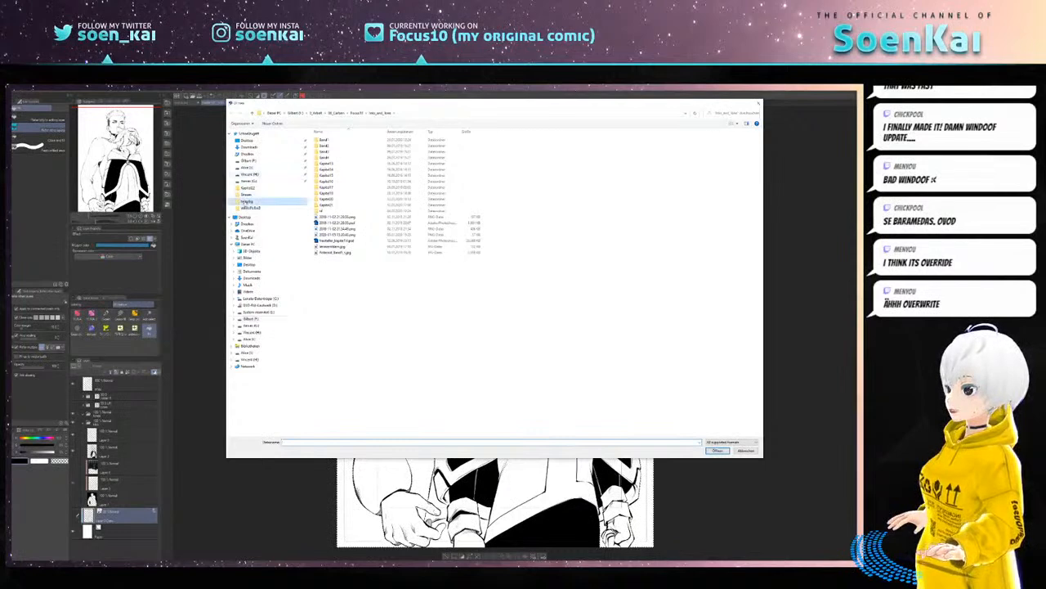
pyautogui.moveTo(324, 105); pyautogui.dragTo(267, 102)
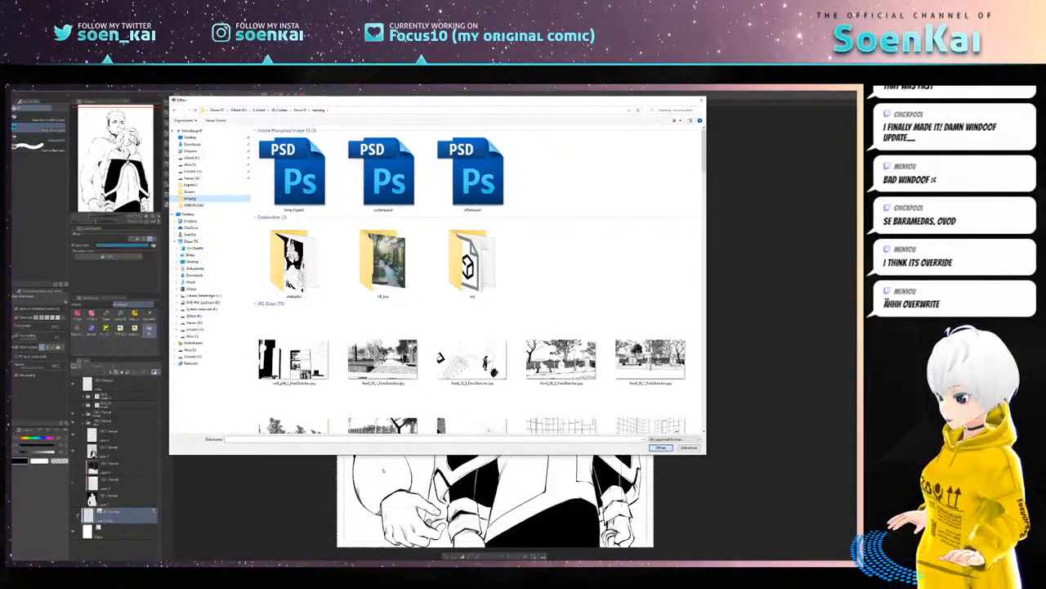
pyautogui.click(378, 377)
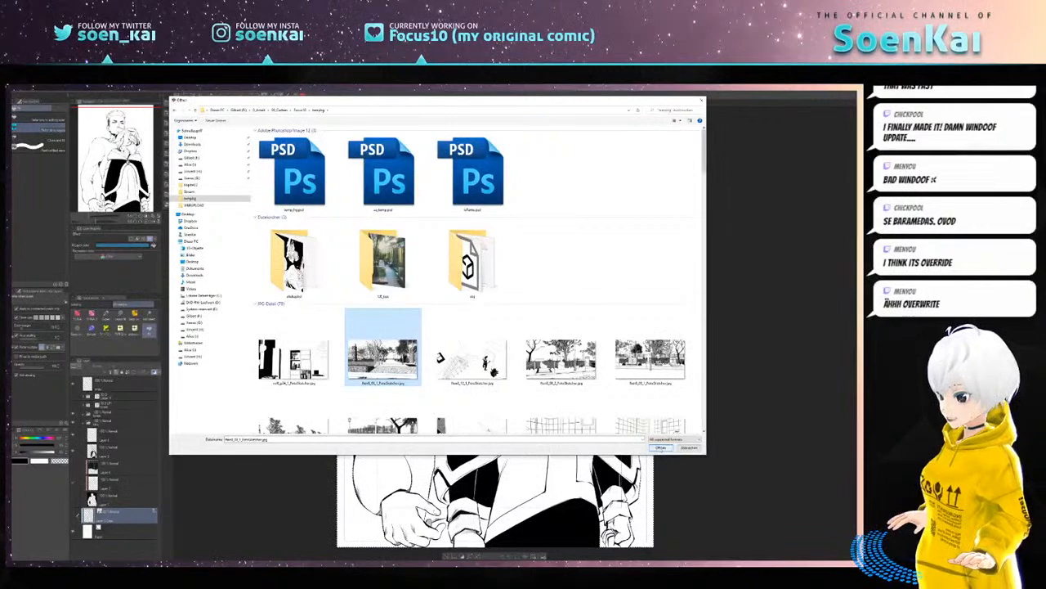
pyautogui.click(660, 447)
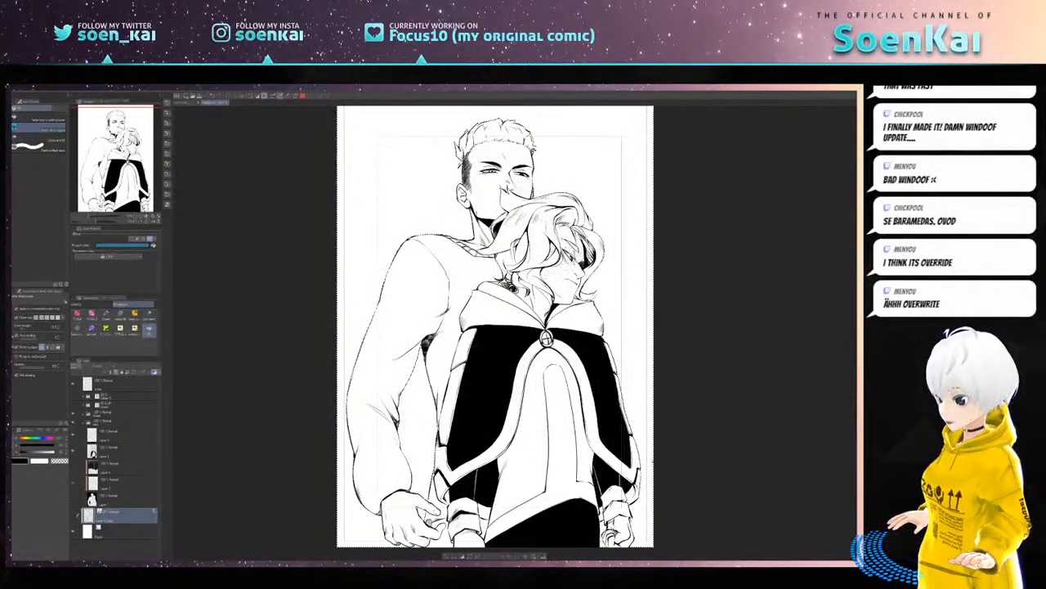
# - Enlarge the imported park background so it covers the full height of the page behind the figures
pyautogui.moveTo(385, 260); pyautogui.dragTo(221, 116)
pyautogui.hotkey('ctrl', 'z')
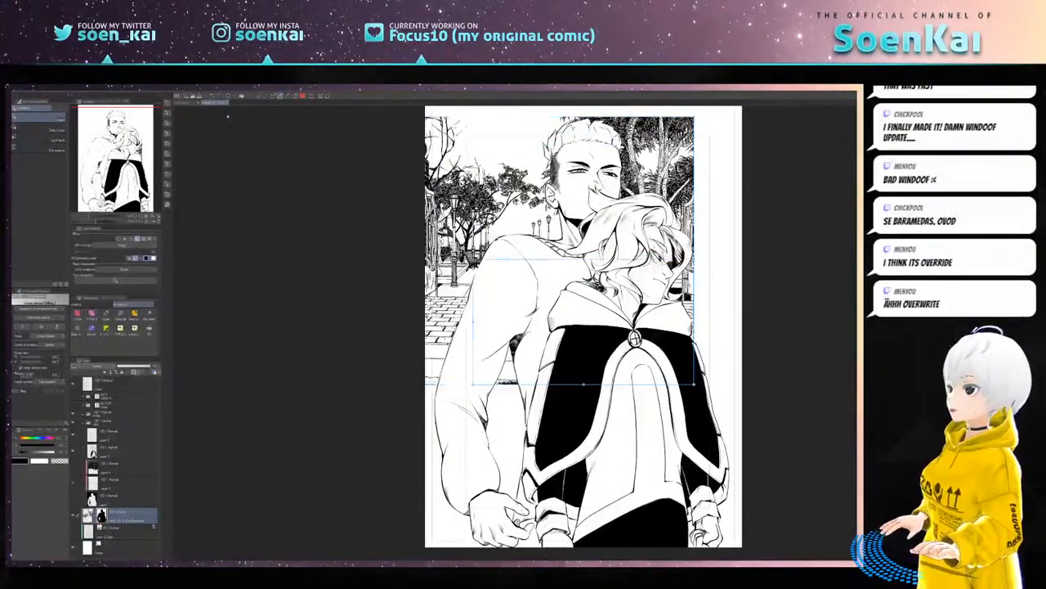
pyautogui.hotkey('ctrl', '-')
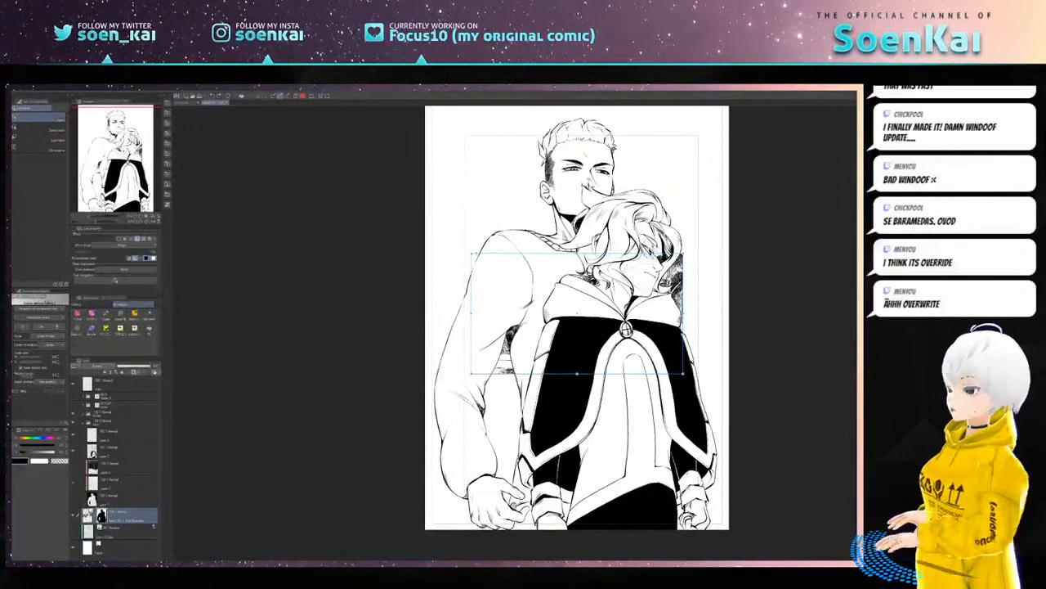
pyautogui.moveTo(577, 254); pyautogui.dragTo(577, 104)
pyautogui.moveTo(577, 376); pyautogui.dragTo(577, 533)
pyautogui.moveTo(425, 533); pyautogui.dragTo(220, 533)
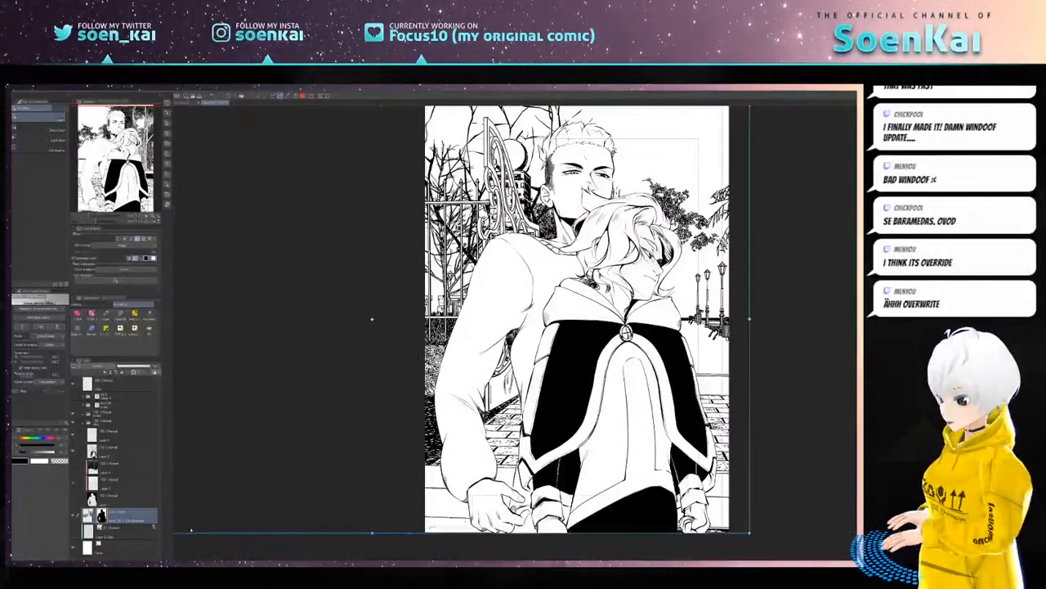
# - Shift the enlarged park background sideways and fit it to the page edges, placing lampposts and small trees beside the man's shoulder
pyautogui.moveTo(387, 533); pyautogui.dragTo(363, 535)
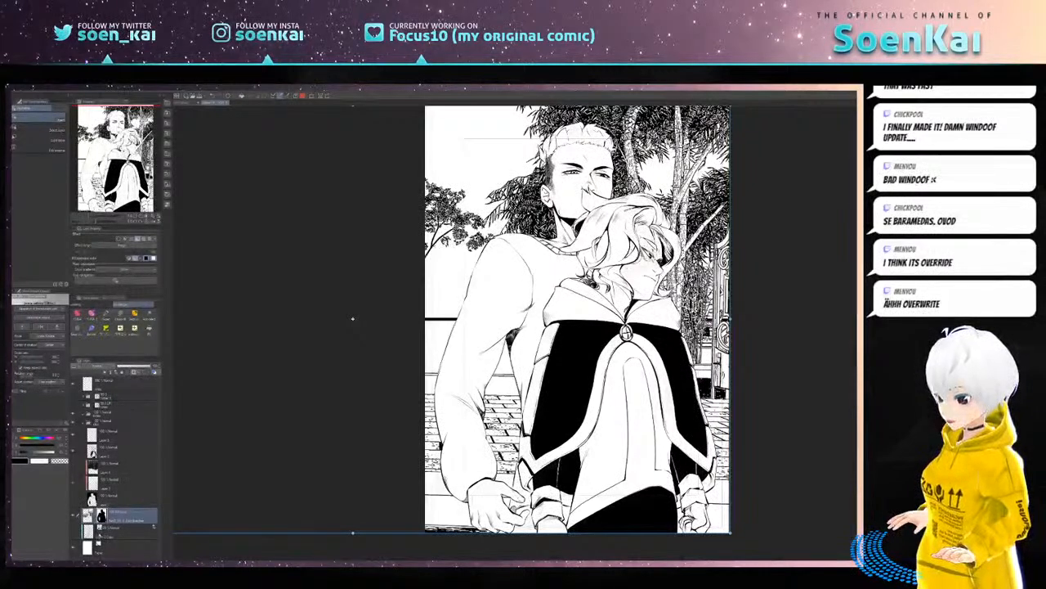
pyautogui.moveTo(350, 455); pyautogui.dragTo(325, 461)
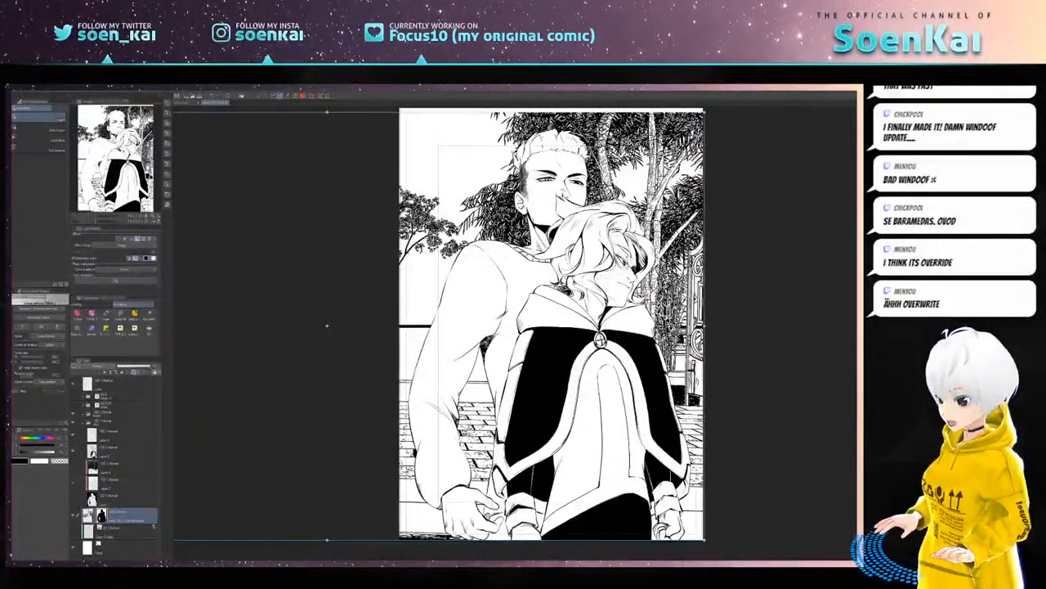
pyautogui.moveTo(704, 111); pyautogui.dragTo(704, 106)
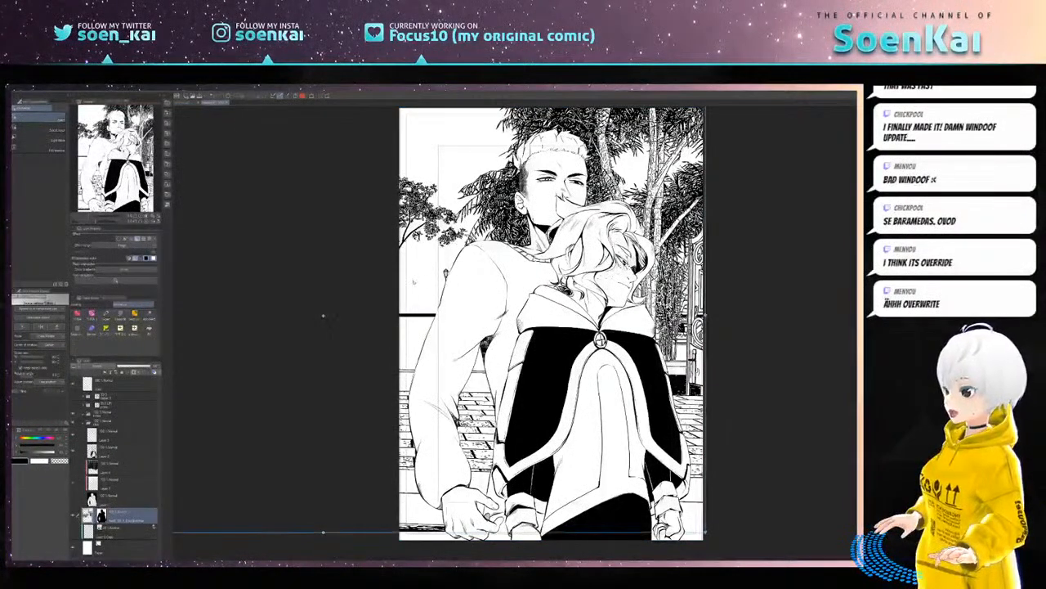
pyautogui.moveTo(415, 288); pyautogui.dragTo(413, 288)
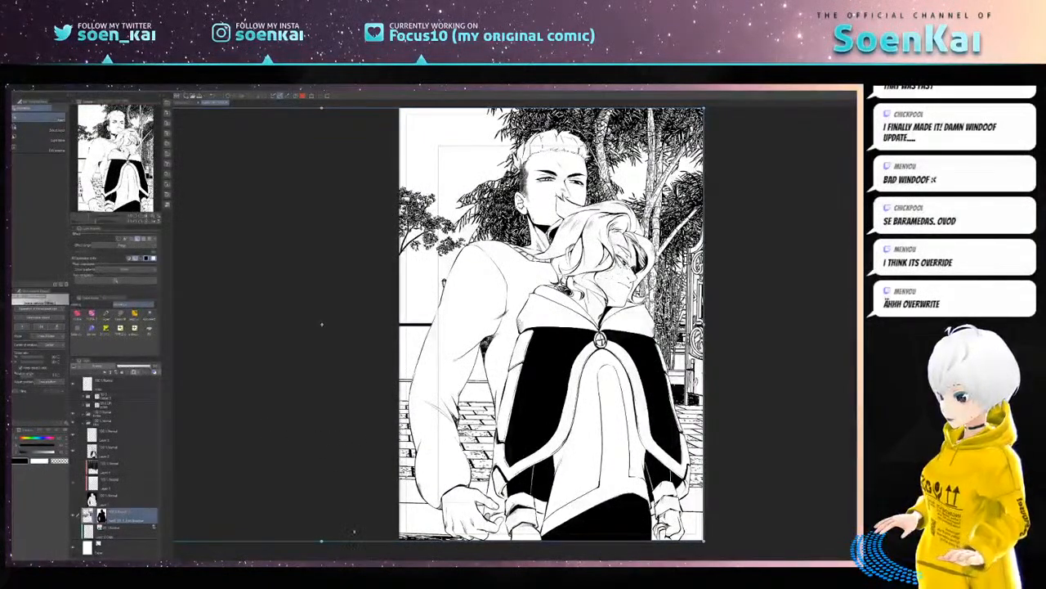
pyautogui.moveTo(359, 542)
pyautogui.mouseDown()
pyautogui.moveTo(605, 519)
pyautogui.moveTo(424, 521)
pyautogui.moveTo(410, 569)
pyautogui.moveTo(408, 521)
pyautogui.moveTo(374, 520)
pyautogui.moveTo(378, 540)
pyautogui.mouseUp()
pyautogui.moveTo(306, 542); pyautogui.dragTo(306, 543)
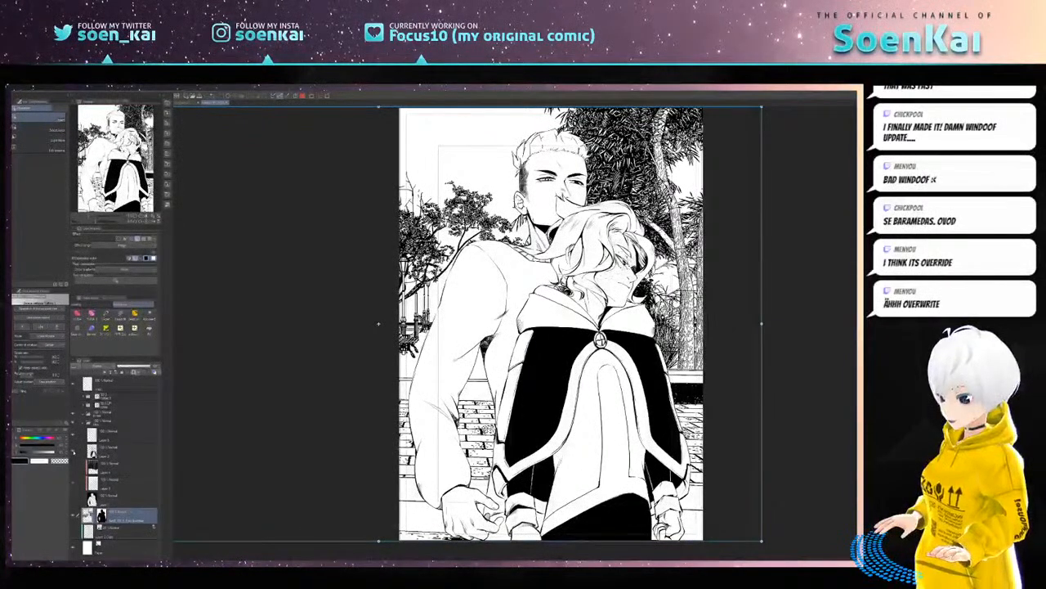
# - Identify the figures' ink layer by toggling its visibility and create a selection from its line art
pyautogui.click(103, 452)
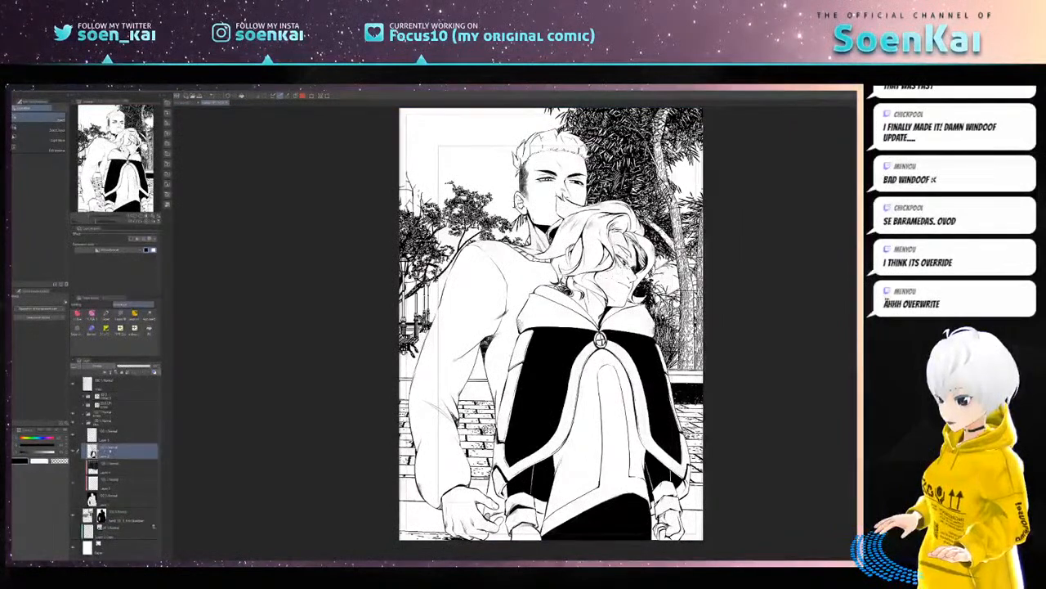
pyautogui.click(73, 452)
pyautogui.click(74, 451)
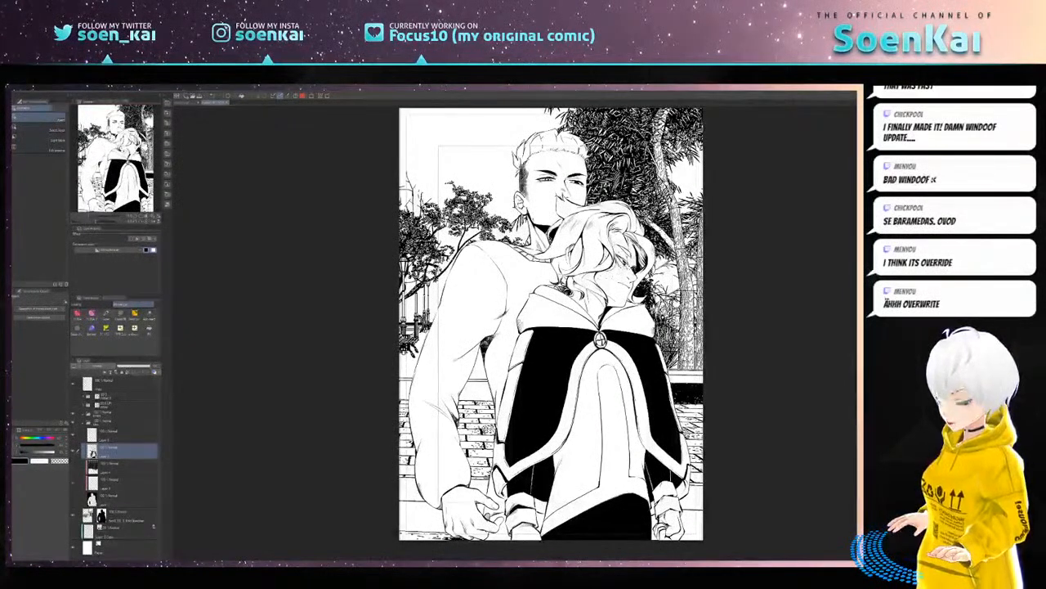
pyautogui.keyDown('ctrl'); pyautogui.click(92, 452); pyautogui.keyUp('ctrl')
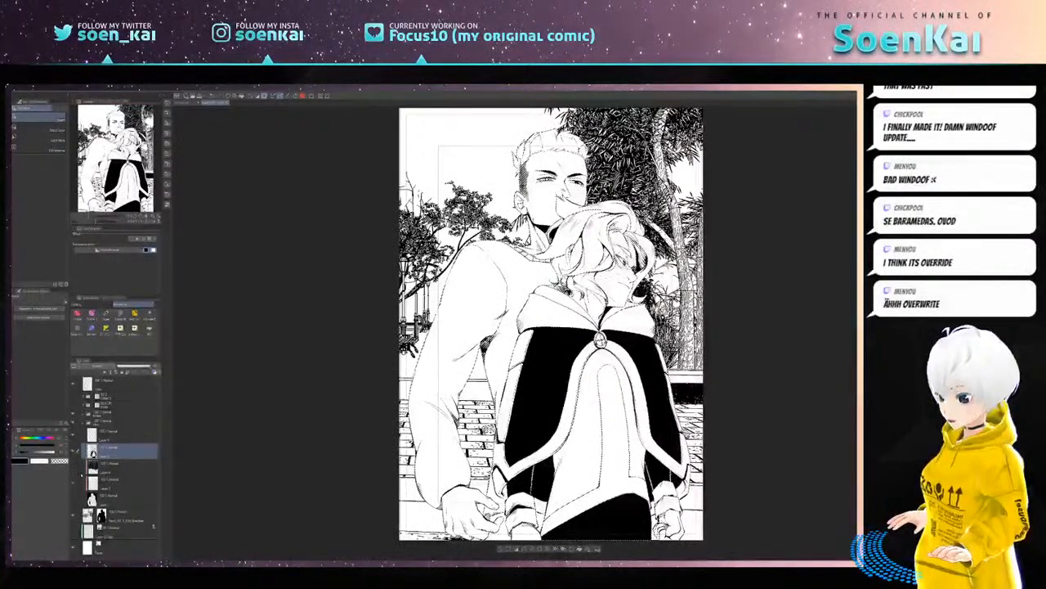
# - Preview the line art selection as a red quick mask and turn it back into a selection
pyautogui.press('q')
pyautogui.press('q')
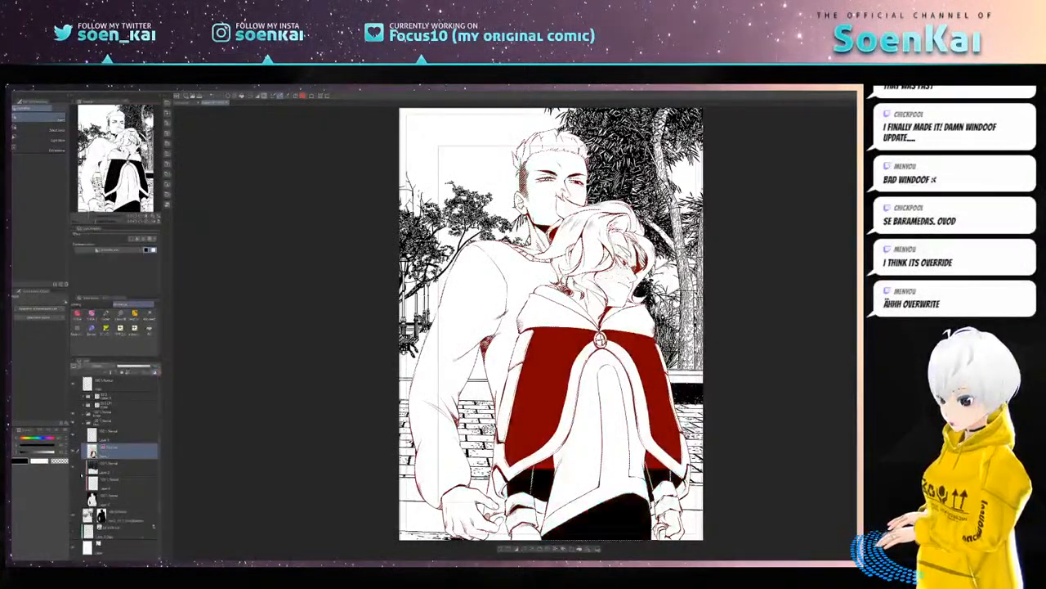
pyautogui.press('q')
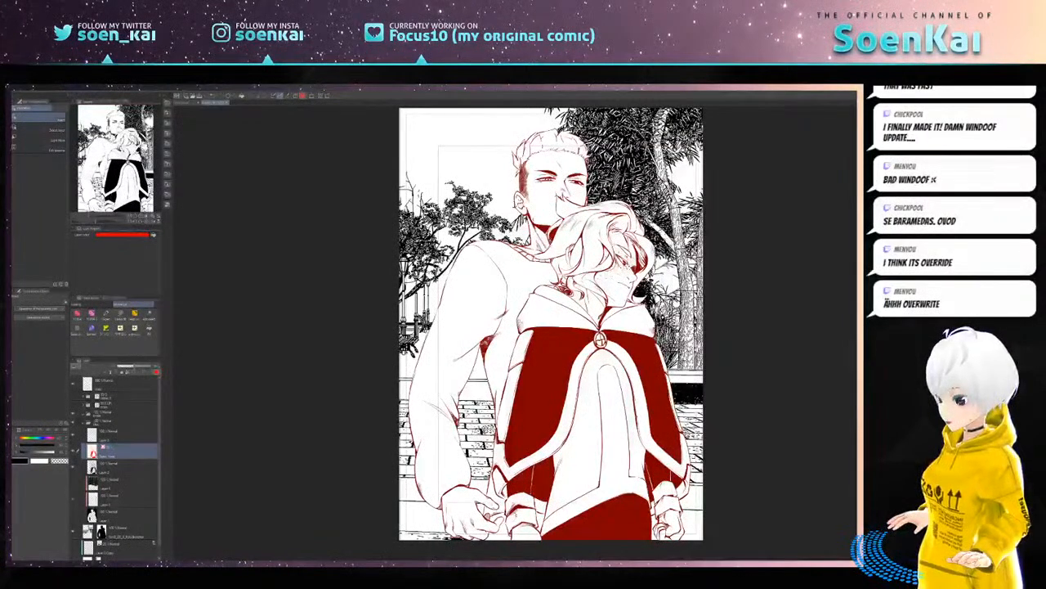
pyautogui.press('q')
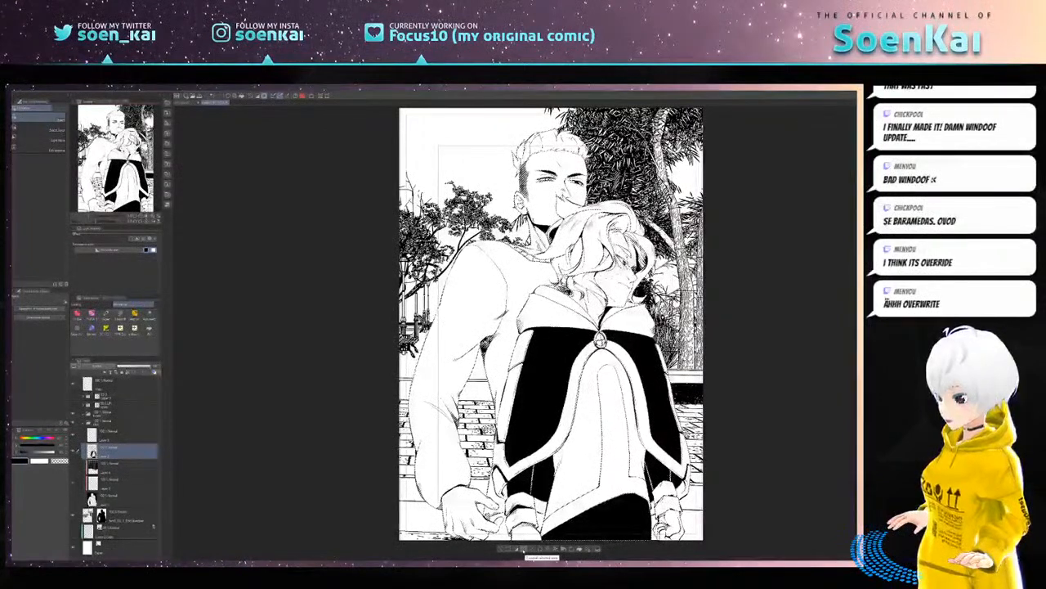
# - Expand the selected area around the figures' line art, keeping the settings dialog clear of the drawing
pyautogui.click(524, 548)
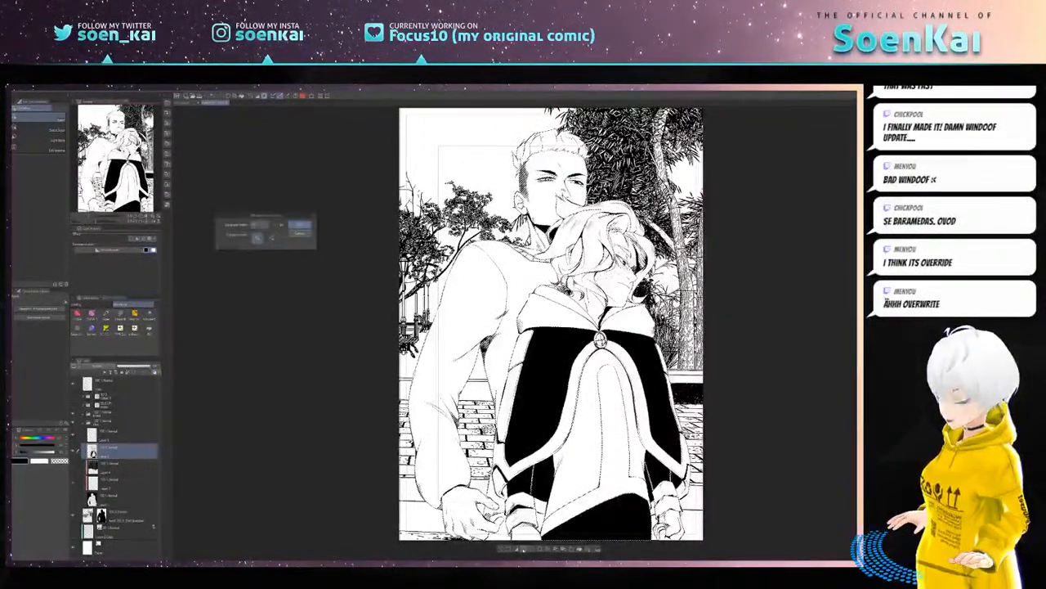
pyautogui.moveTo(244, 218); pyautogui.dragTo(493, 350)
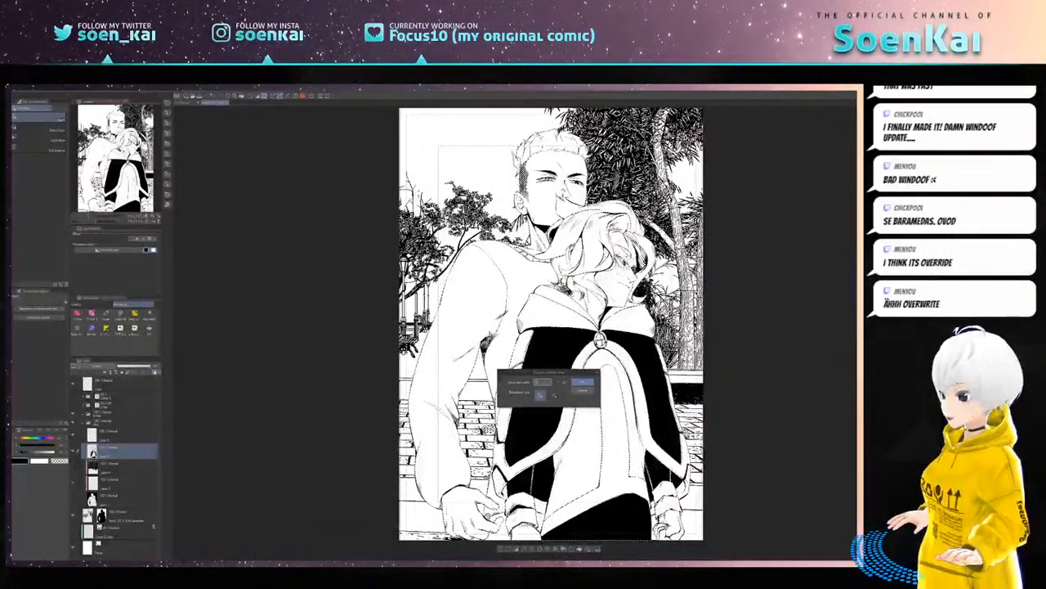
pyautogui.moveTo(513, 374); pyautogui.dragTo(485, 275)
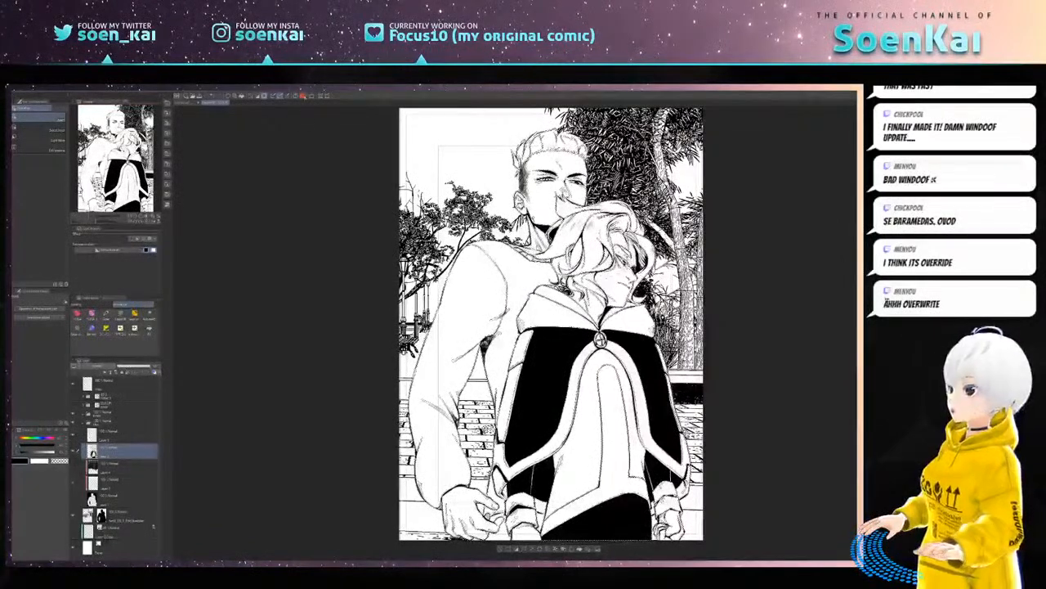
# - Try a red layer colour on the two figures' line art, check it against the park background, and undo it
pyautogui.click(303, 95)
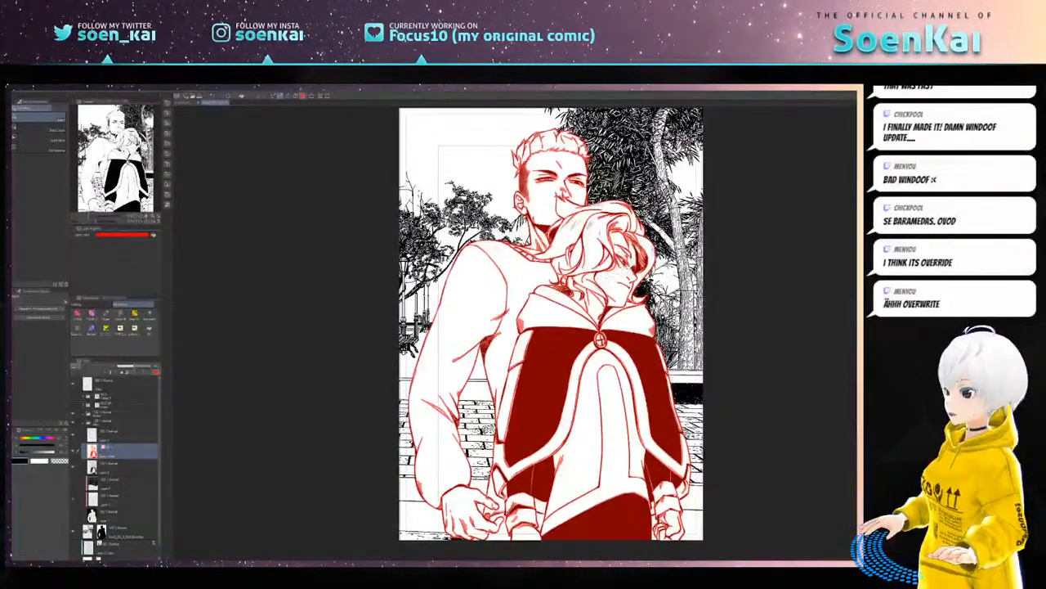
pyautogui.hotkey('ctrl', 'b')
pyautogui.hotkey('ctrl', 'b')
pyautogui.scroll(2, 478, 225)
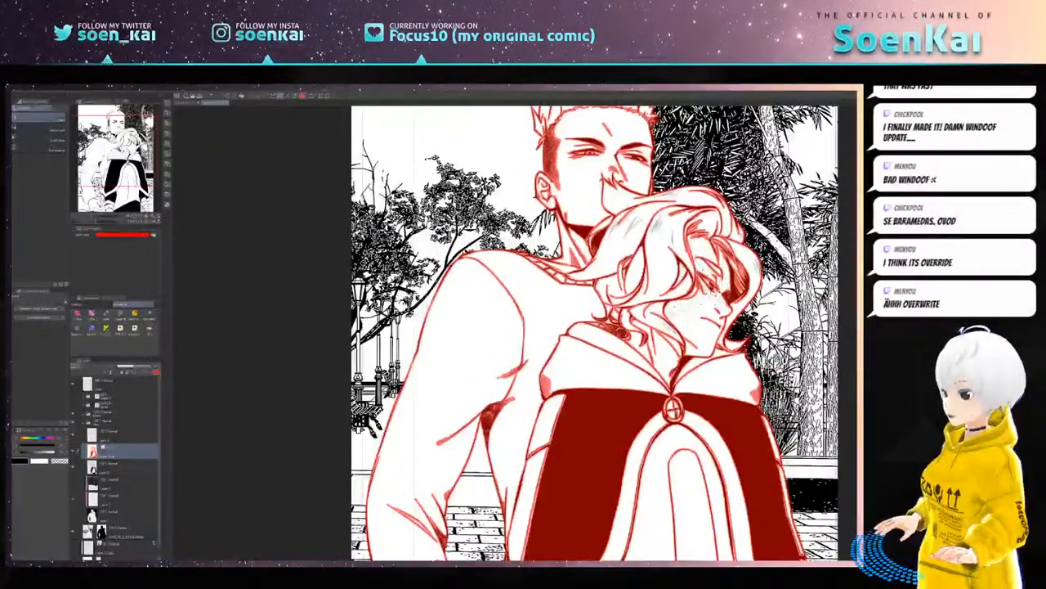
pyautogui.scroll(1, 478, 331)
pyautogui.moveTo(603, 278); pyautogui.dragTo(549, 383)
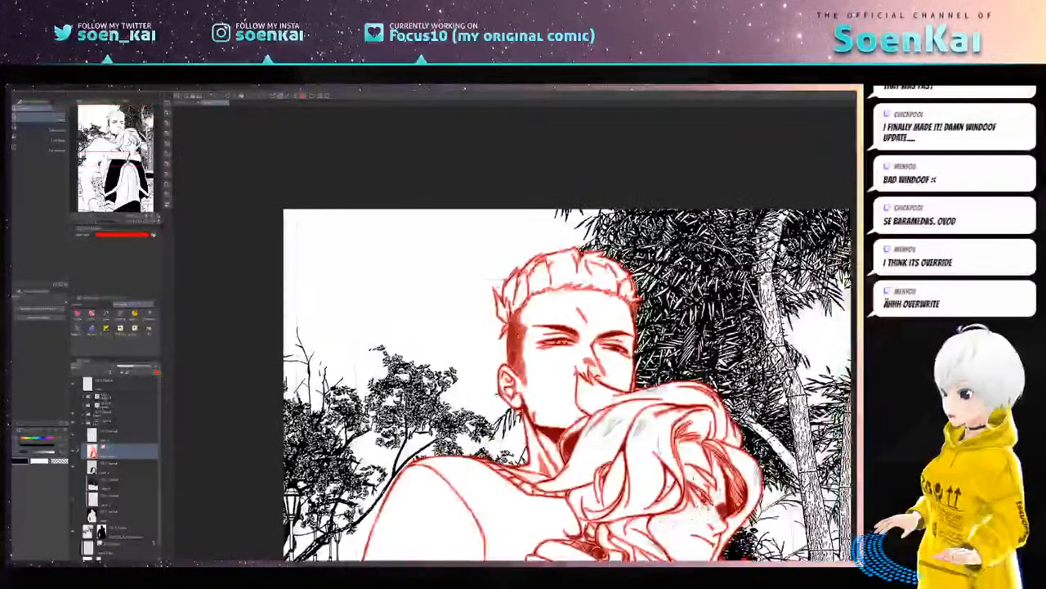
pyautogui.moveTo(598, 435); pyautogui.dragTo(457, 327)
pyautogui.moveTo(573, 486); pyautogui.dragTo(701, 498)
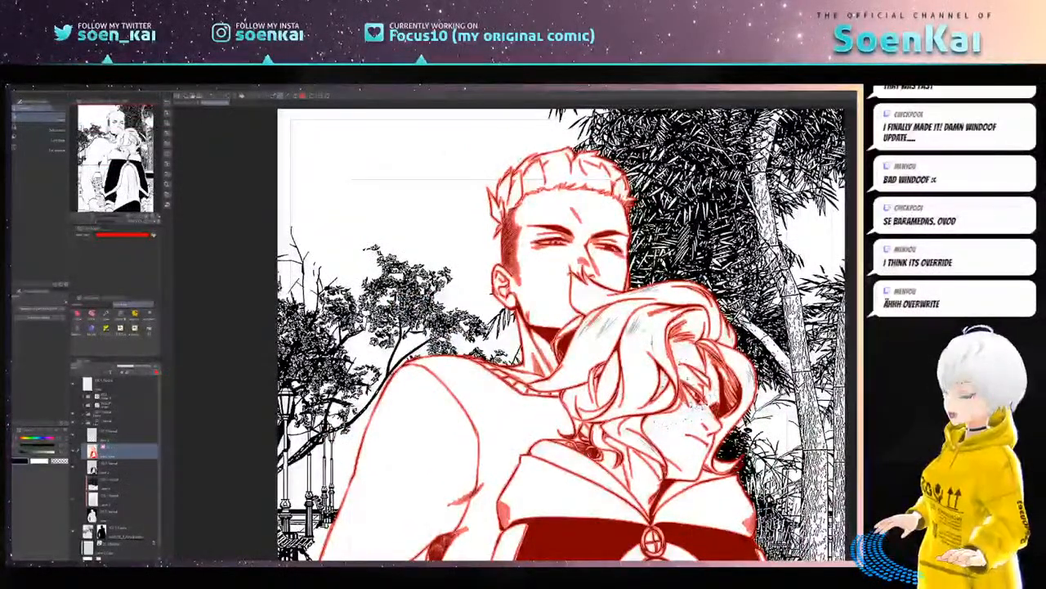
pyautogui.moveTo(396, 468); pyautogui.dragTo(399, 424)
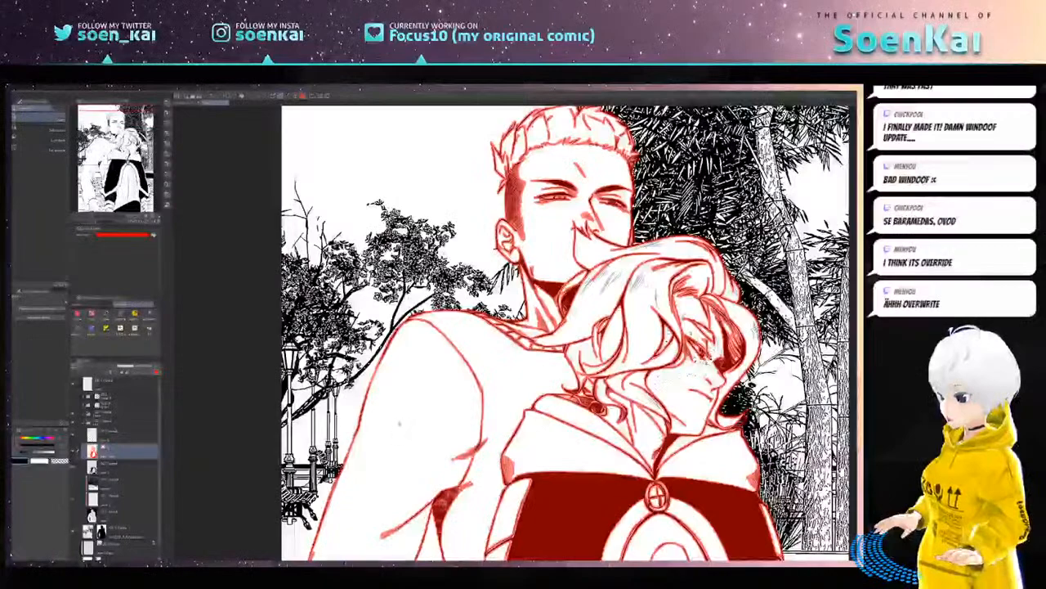
pyautogui.hotkey('ctrl', 'z')
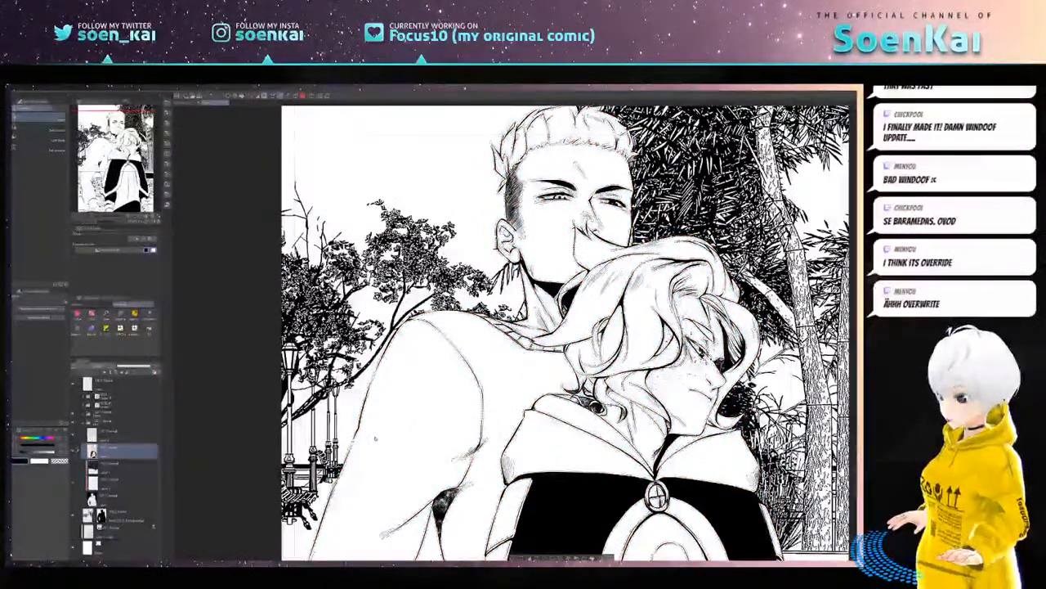
# - Try altering the mask of the park background image layer and undo the change
pyautogui.scroll(-5, 375, 439)
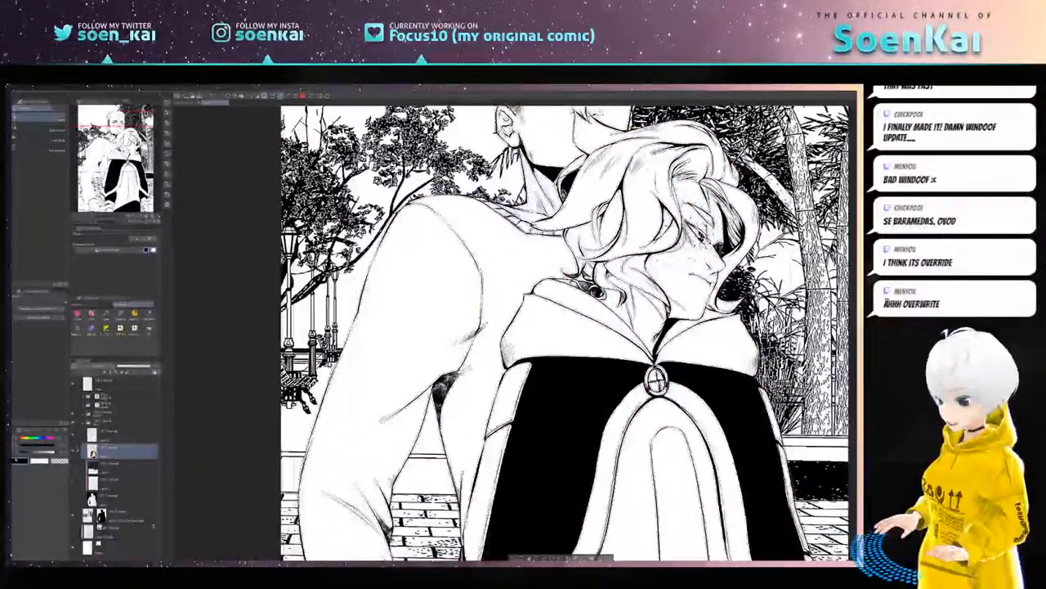
pyautogui.click(126, 516)
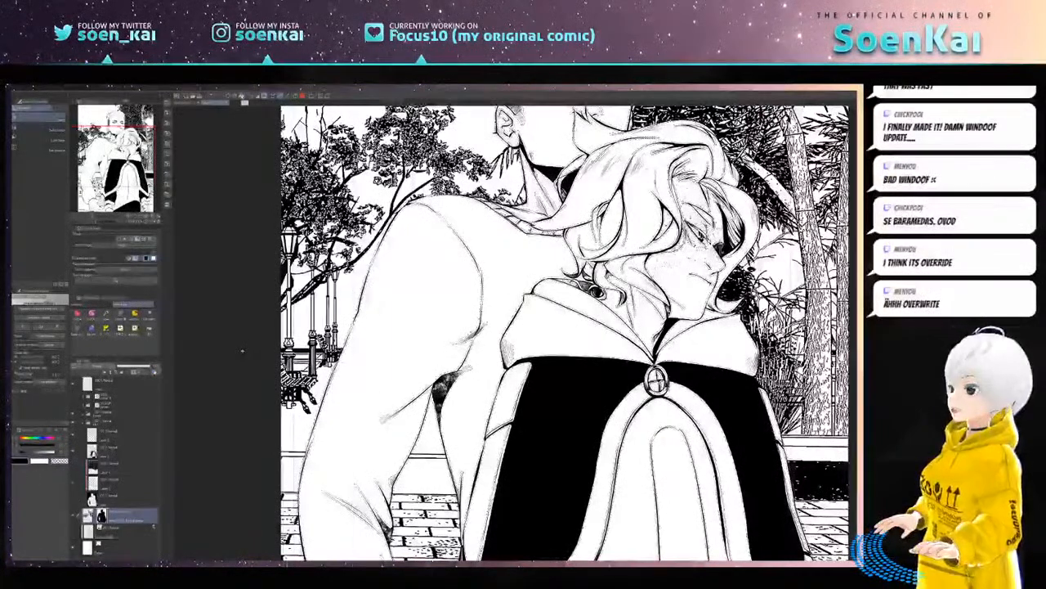
pyautogui.click(242, 95)
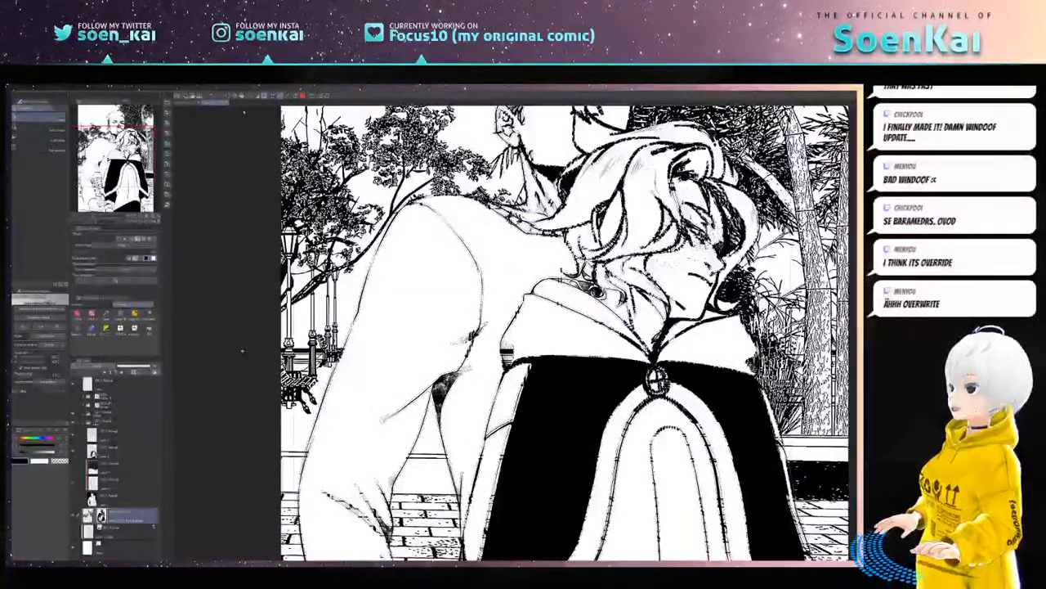
pyautogui.hotkey('ctrl', 'z')
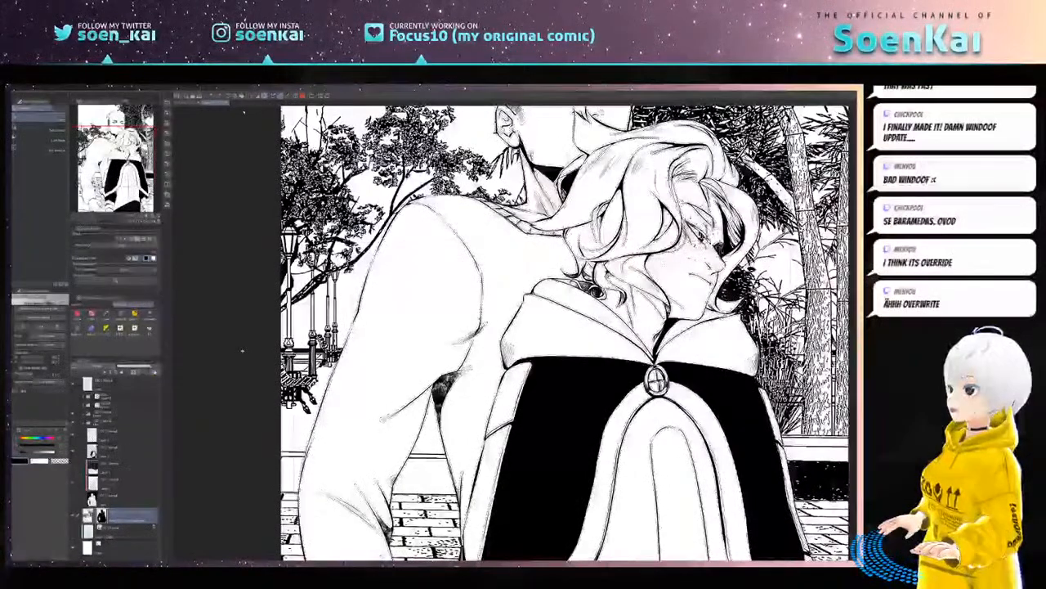
pyautogui.hotkey('ctrl', 'y')
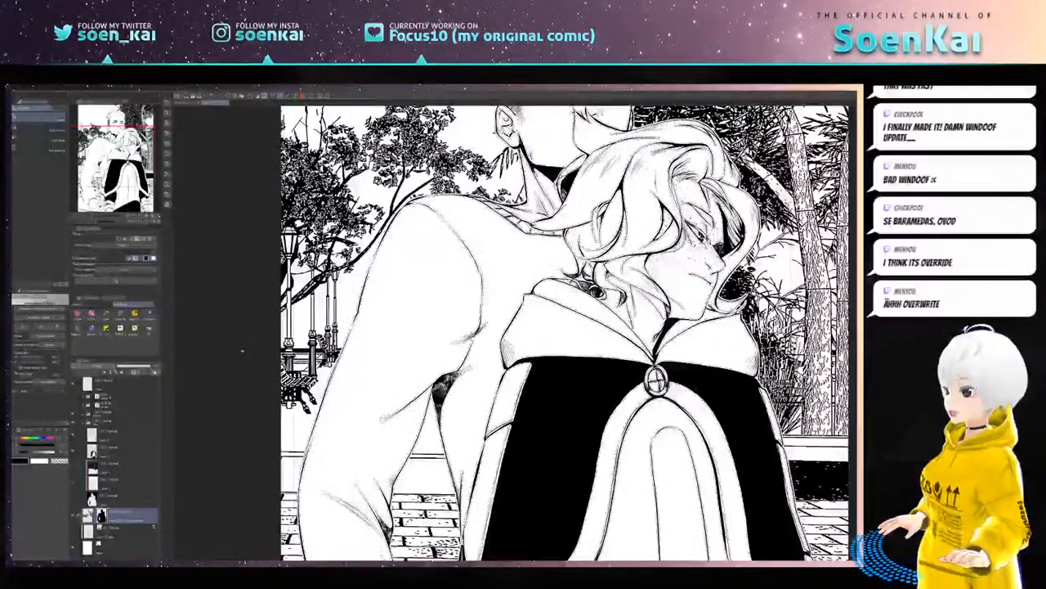
# - Remove the masked park background image layer behind the two figures
pyautogui.scroll(-1, 242, 350)
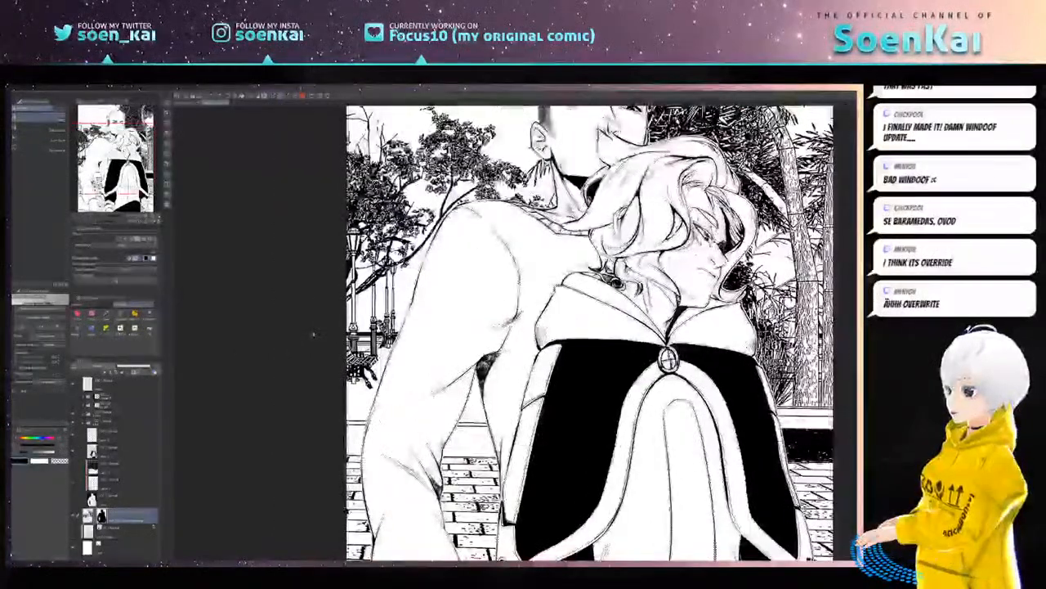
pyautogui.moveTo(313, 334); pyautogui.dragTo(307, 434)
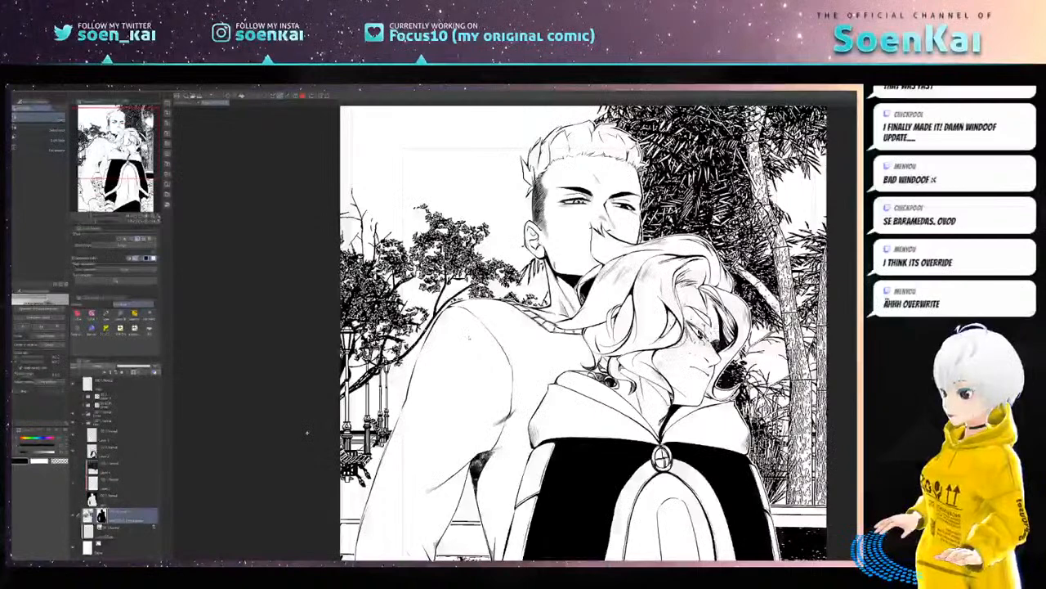
pyautogui.scroll(-3, 307, 433)
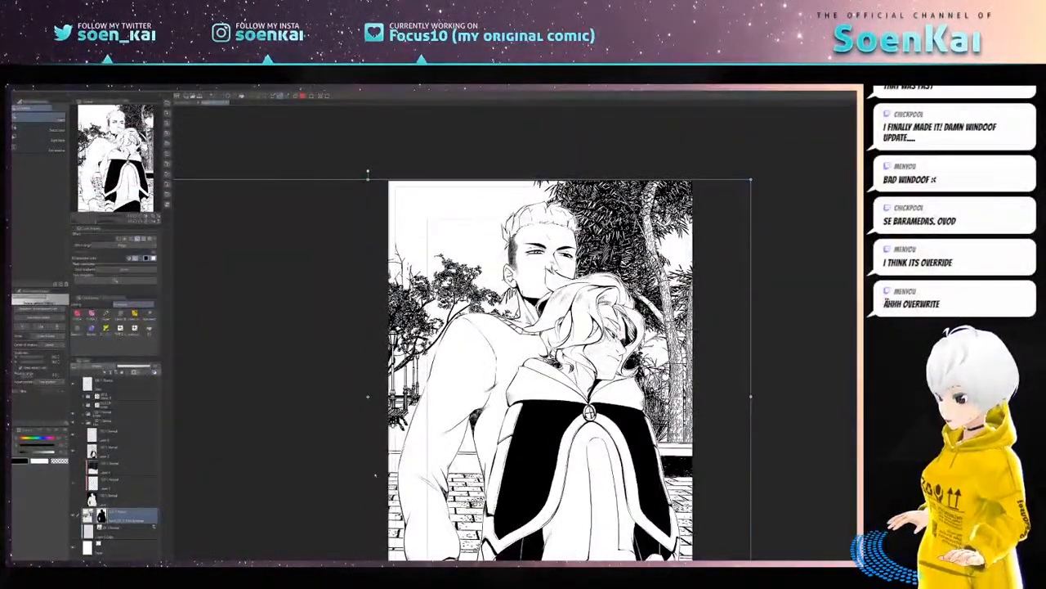
pyautogui.moveTo(353, 407); pyautogui.dragTo(409, 347)
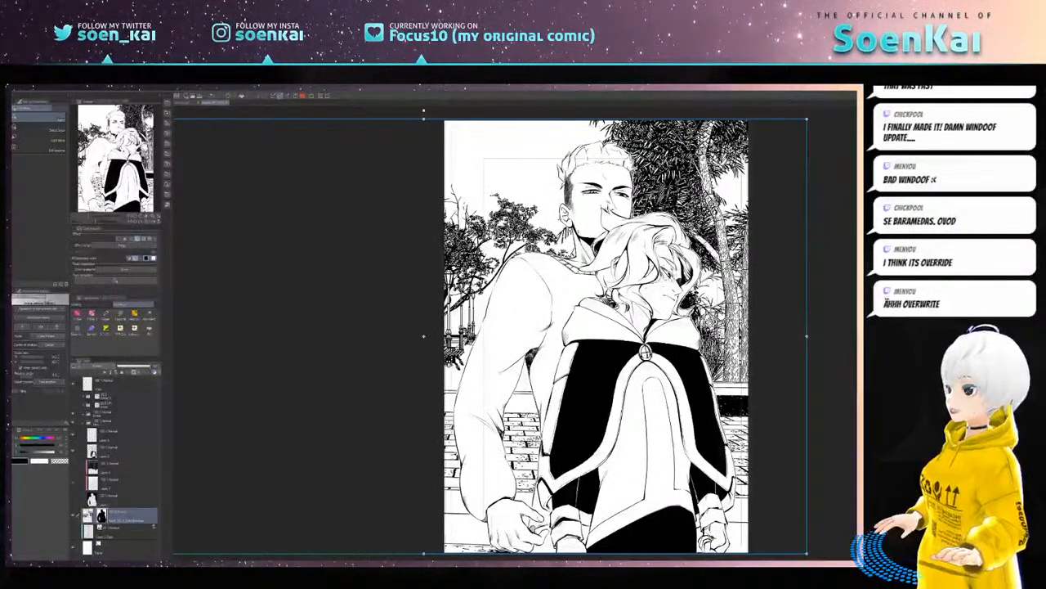
pyautogui.click(117, 497)
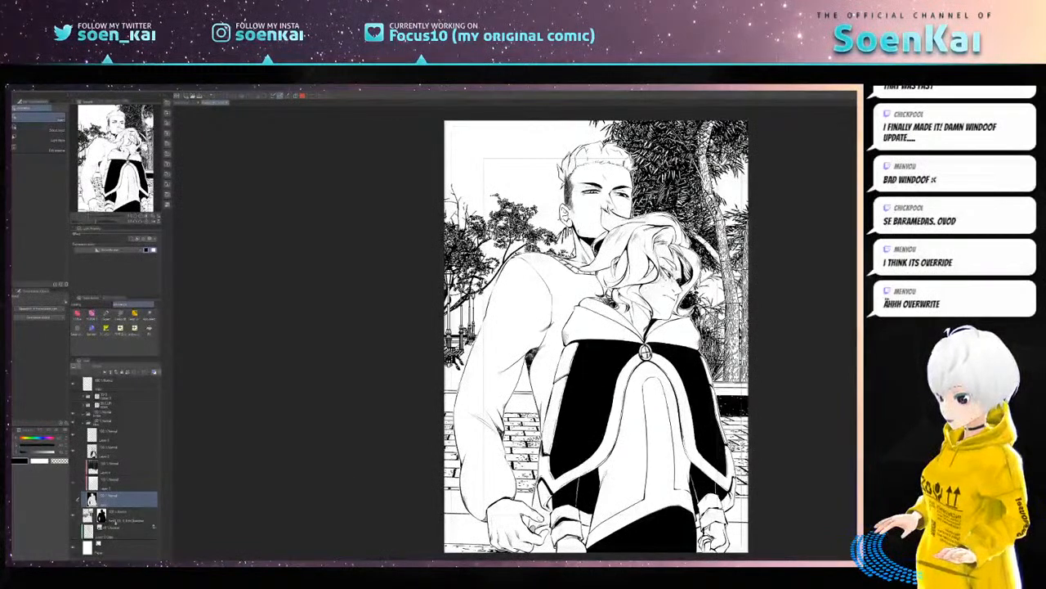
pyautogui.click(116, 521)
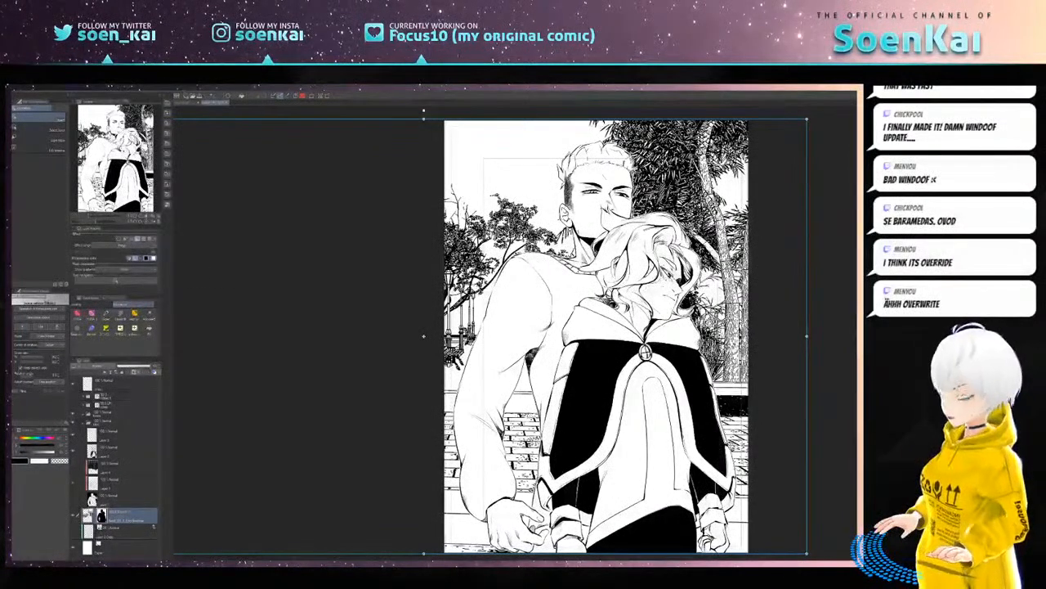
pyautogui.hotkey('ctrl', 'w')
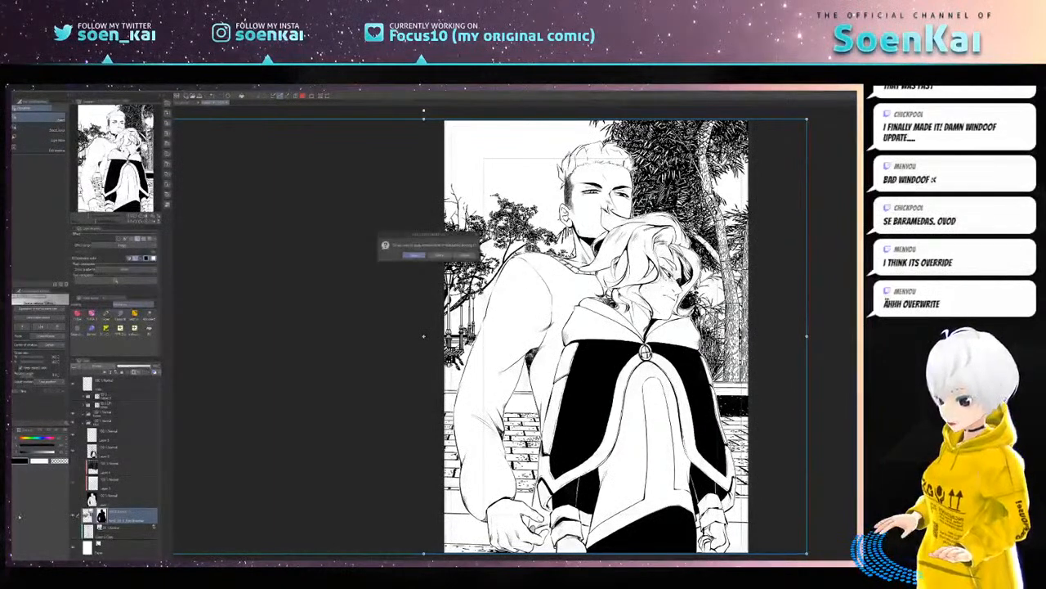
pyautogui.click(416, 255)
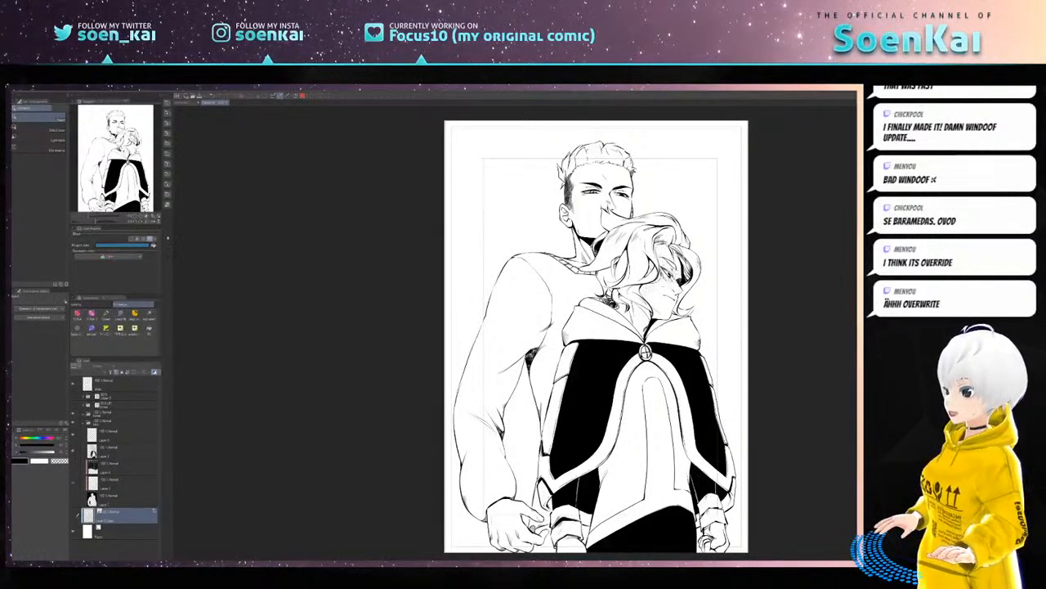
# - Check the hidden black background layer, leave it hidden, and load its area around the two figures as a selection
pyautogui.click(149, 315)
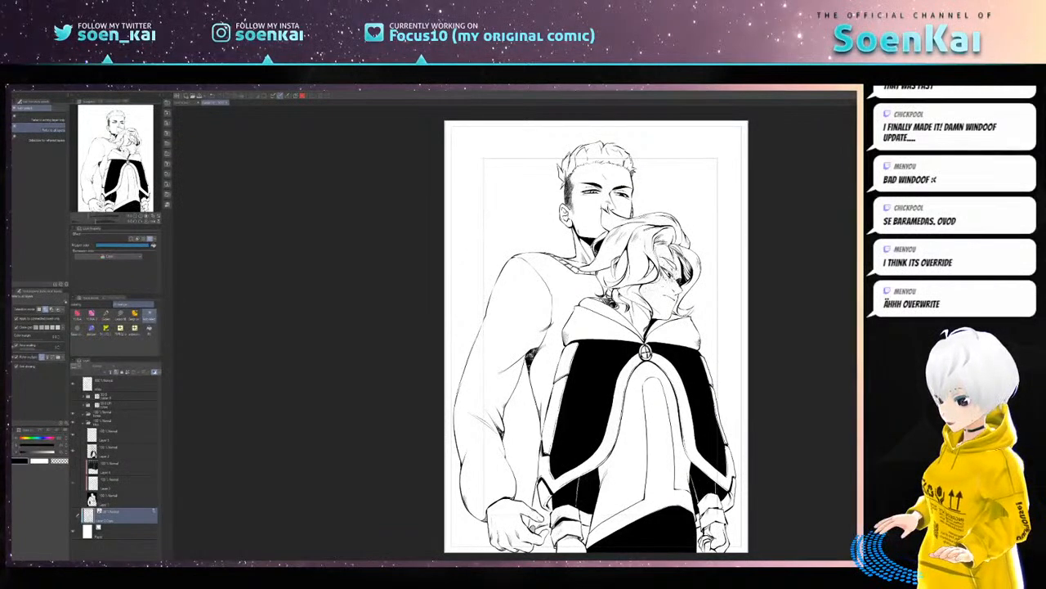
pyautogui.click(74, 499)
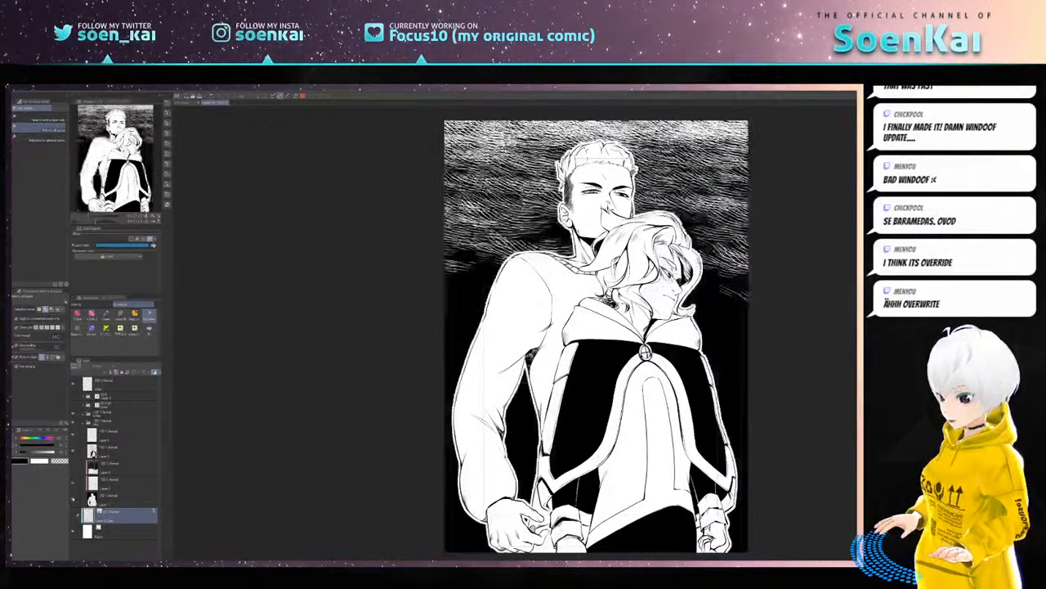
pyautogui.click(73, 499)
pyautogui.click(74, 499)
pyautogui.click(73, 499)
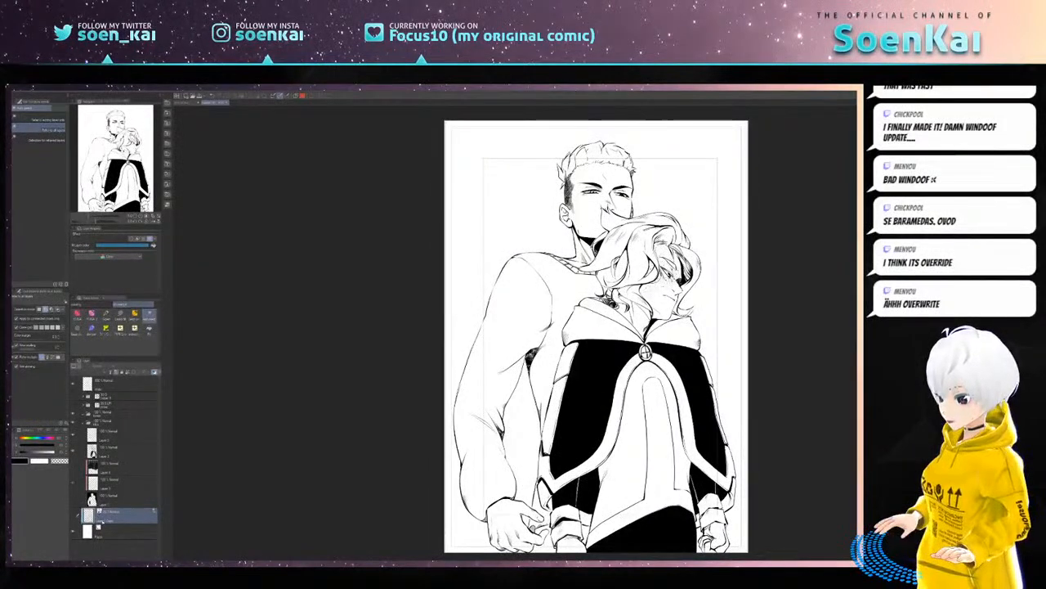
pyautogui.keyDown('ctrl'); pyautogui.click(92, 498); pyautogui.keyUp('ctrl')
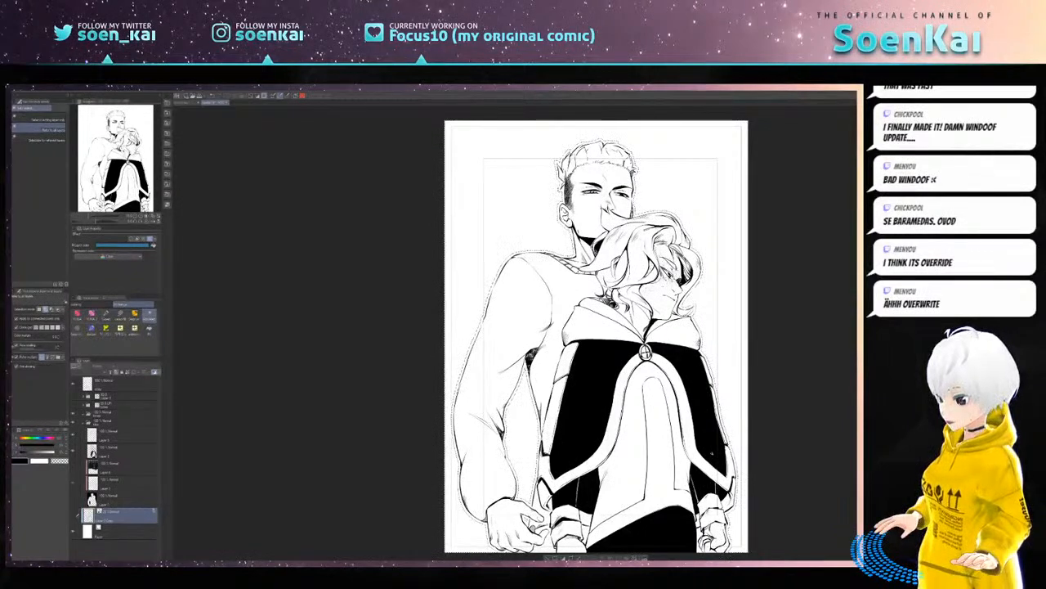
# - Expand the selection around the figures twice so it reaches closer to their outlines
pyautogui.click(571, 558)
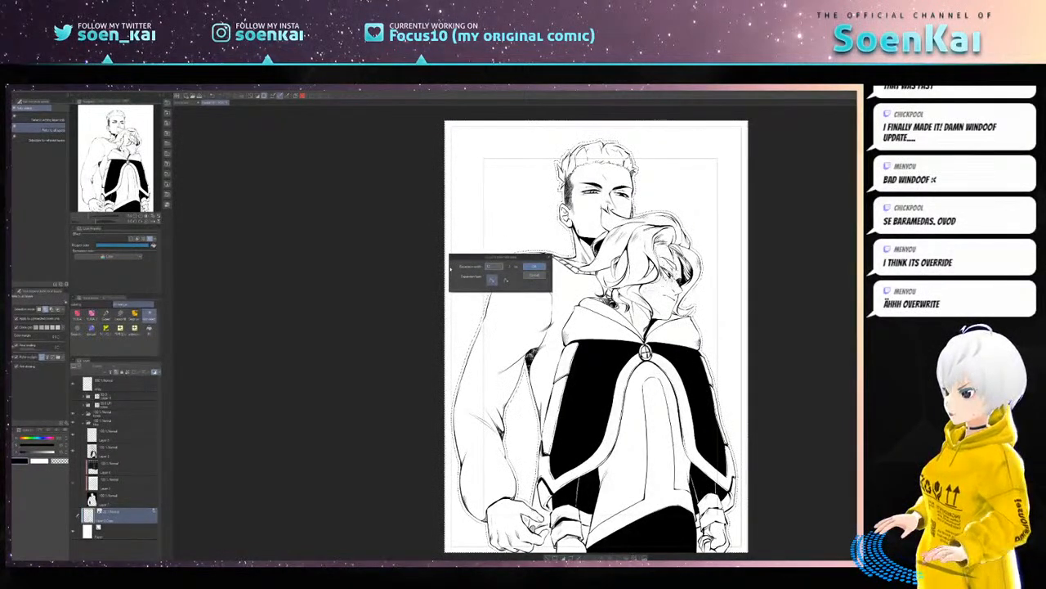
pyautogui.press('Return')
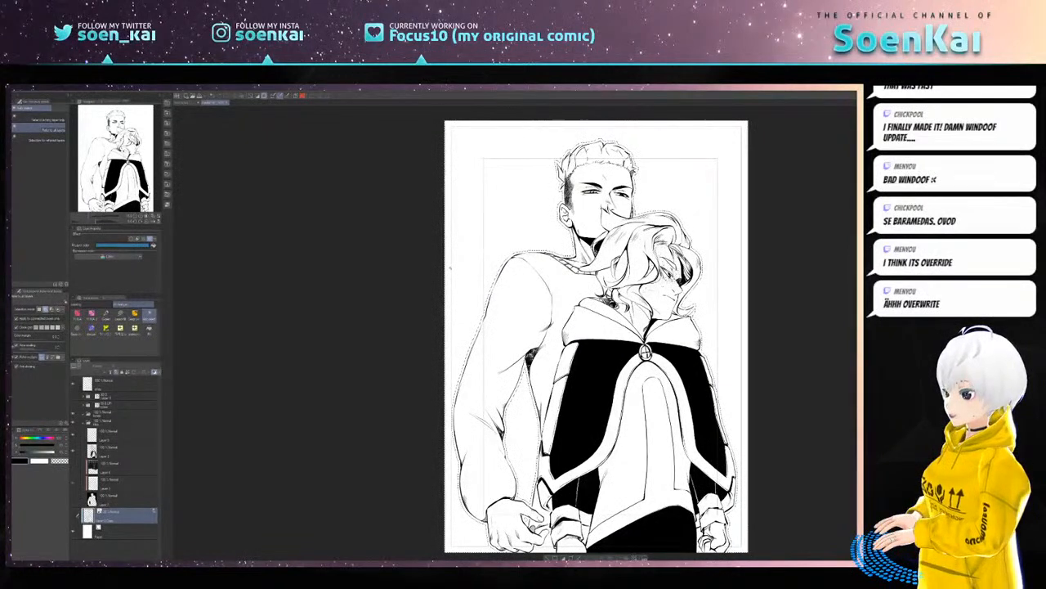
pyautogui.click(571, 557)
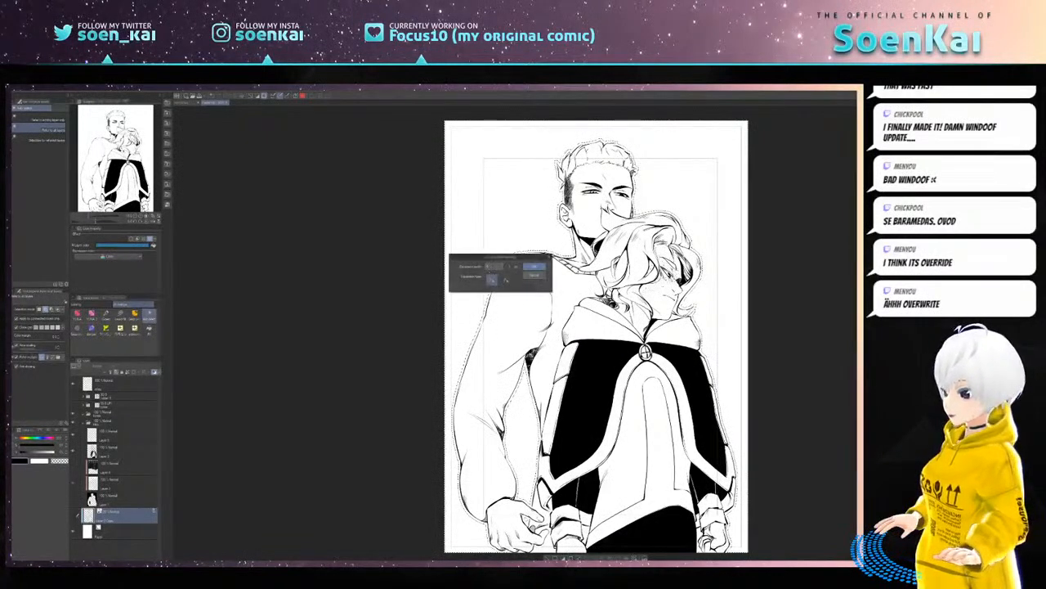
pyautogui.press('Return')
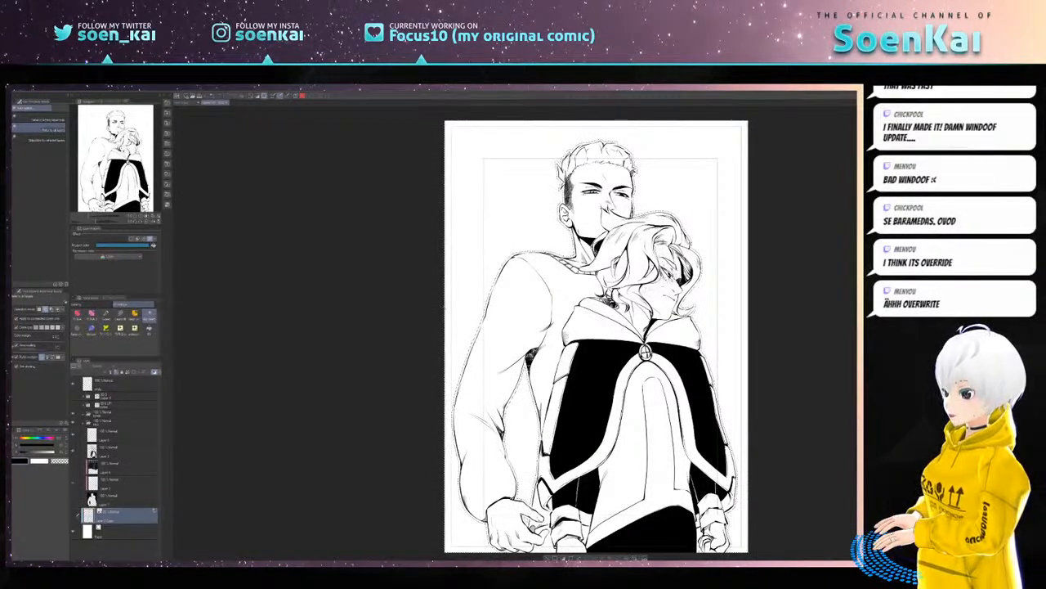
# - Import the first TIF image, the interior drawing with black pillars and shelves, as a background masked by the selection around the figures
pyautogui.moveTo(490, 291); pyautogui.dragTo(460, 286)
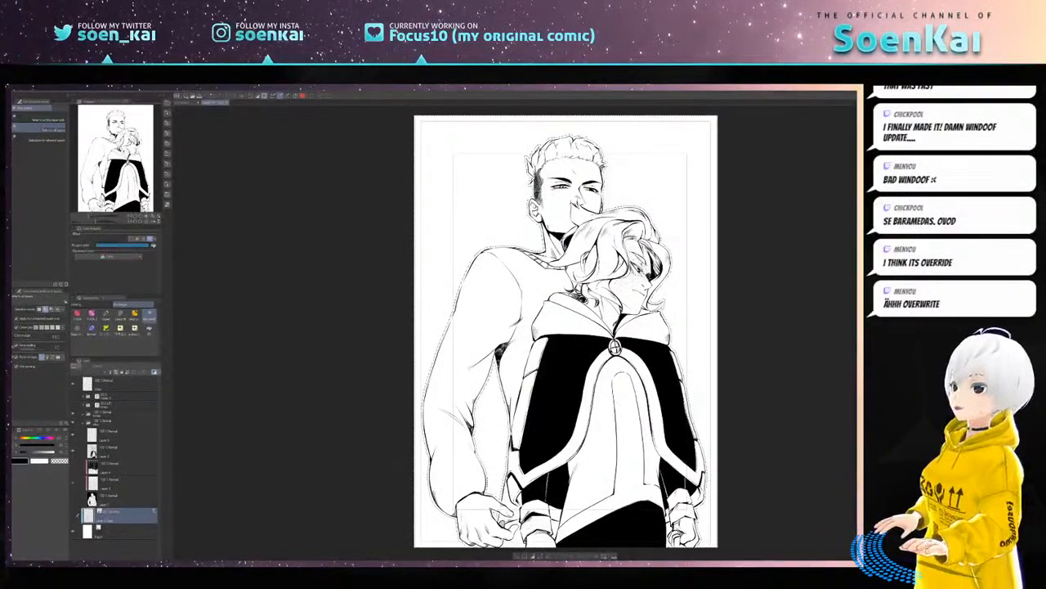
pyautogui.hotkey('alt', 'f')
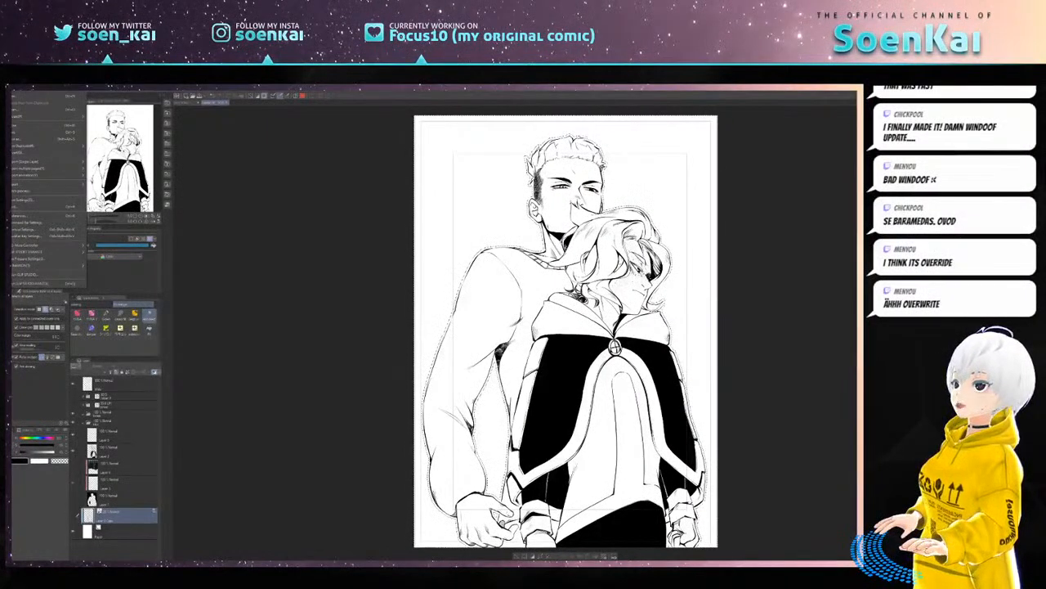
pyautogui.moveTo(16, 186)
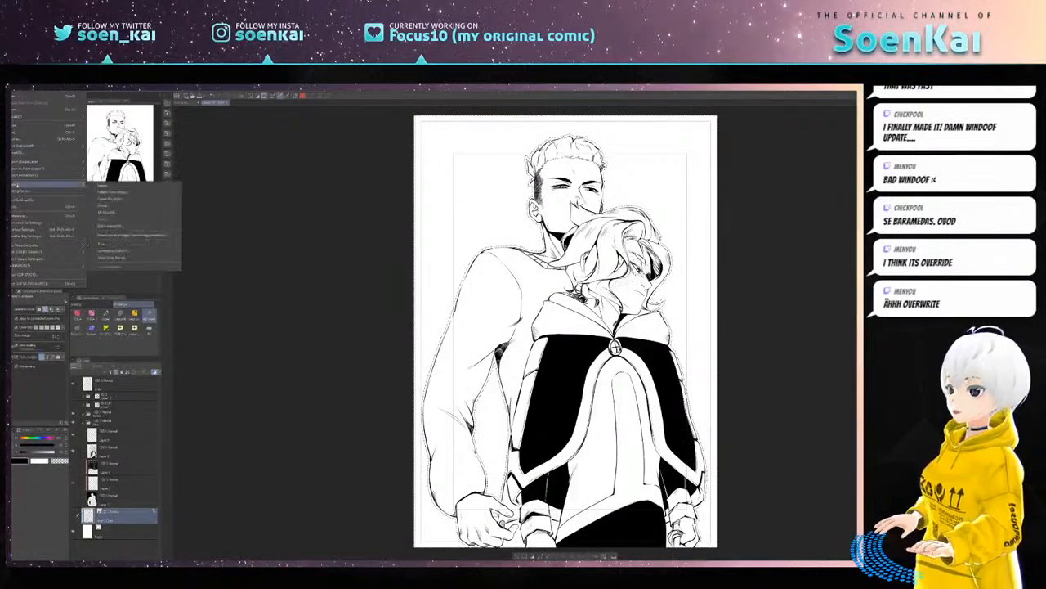
pyautogui.click(114, 190)
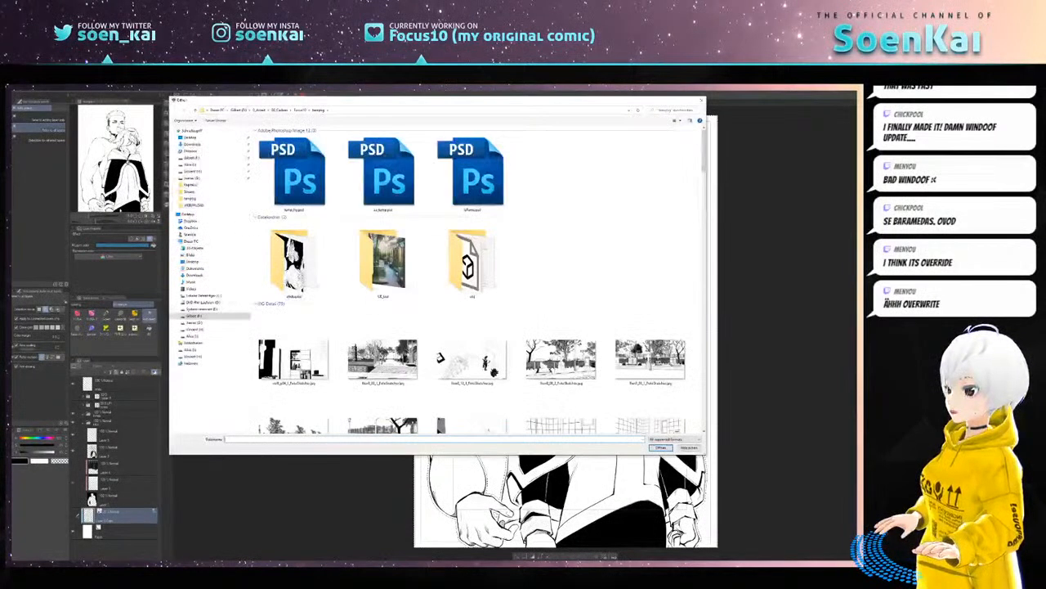
pyautogui.moveTo(343, 103); pyautogui.dragTo(386, 127)
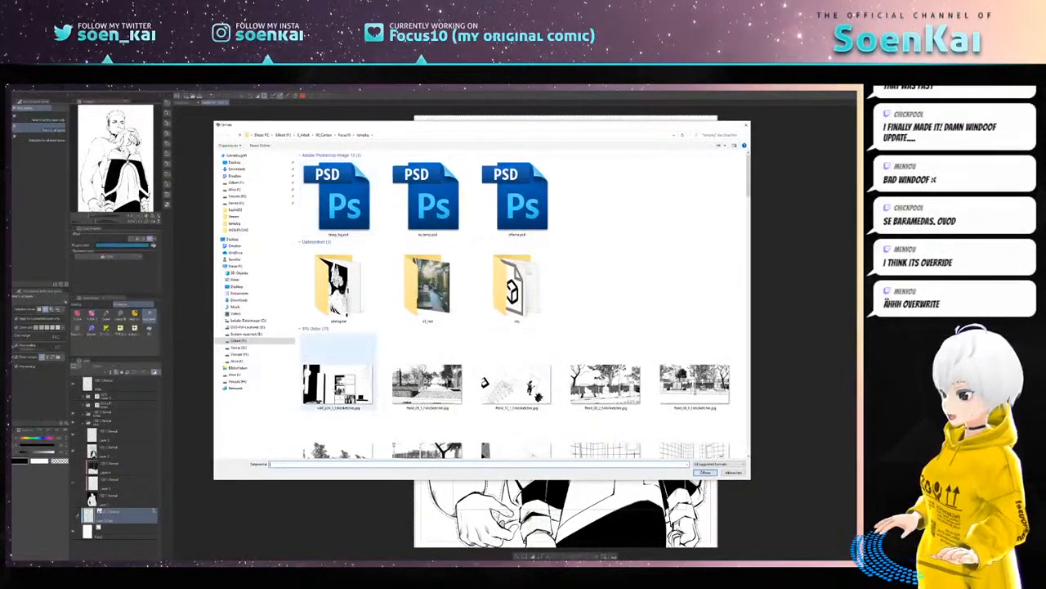
pyautogui.click(374, 336)
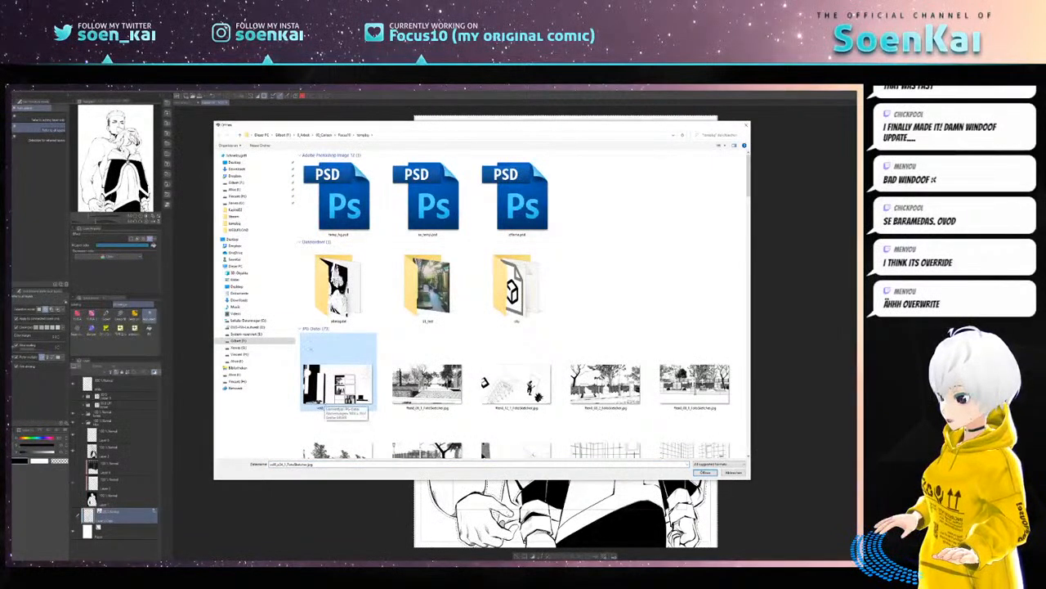
pyautogui.click(303, 328)
pyautogui.click(338, 393)
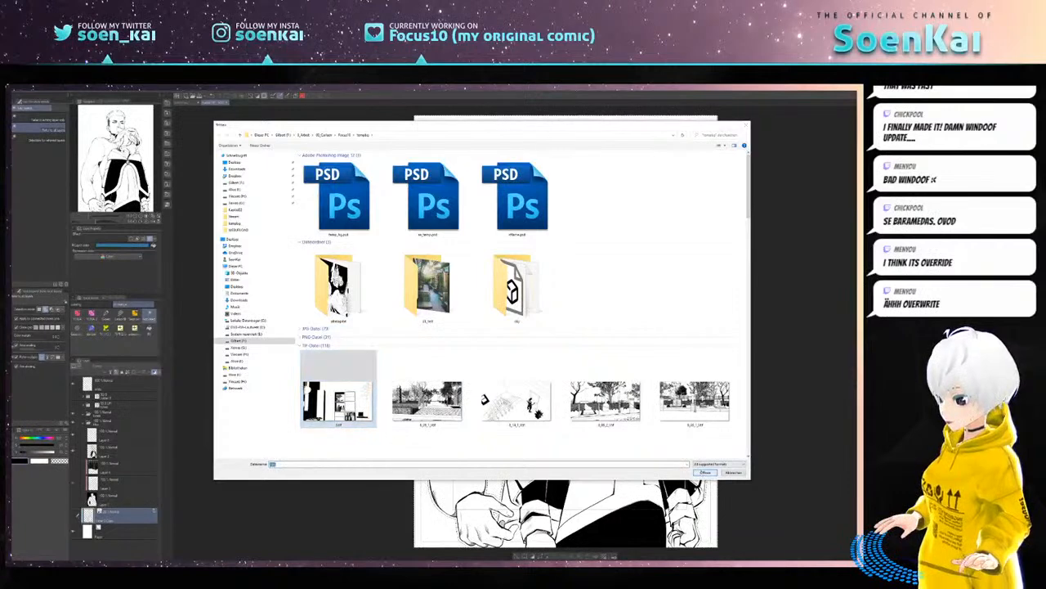
pyautogui.click(705, 473)
pyautogui.hotkey('ctrl', 'v')
pyautogui.hotkey('ctrl', 't')
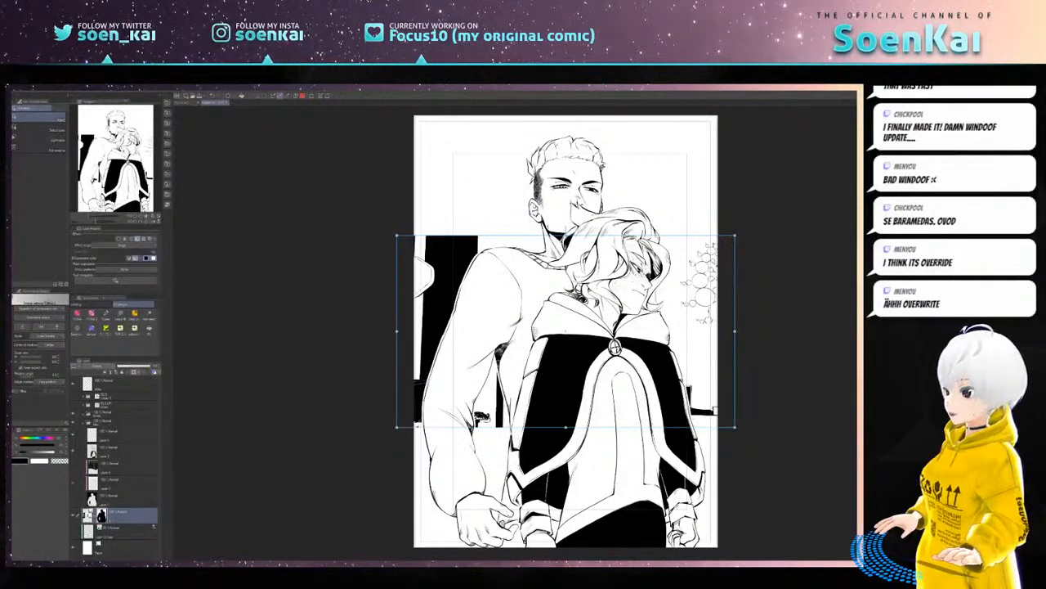
# - Enlarge the imported interior background to the full page height and shift it so the shelves with the globe show beside the taller figure
pyautogui.moveTo(565, 236); pyautogui.dragTo(566, 114)
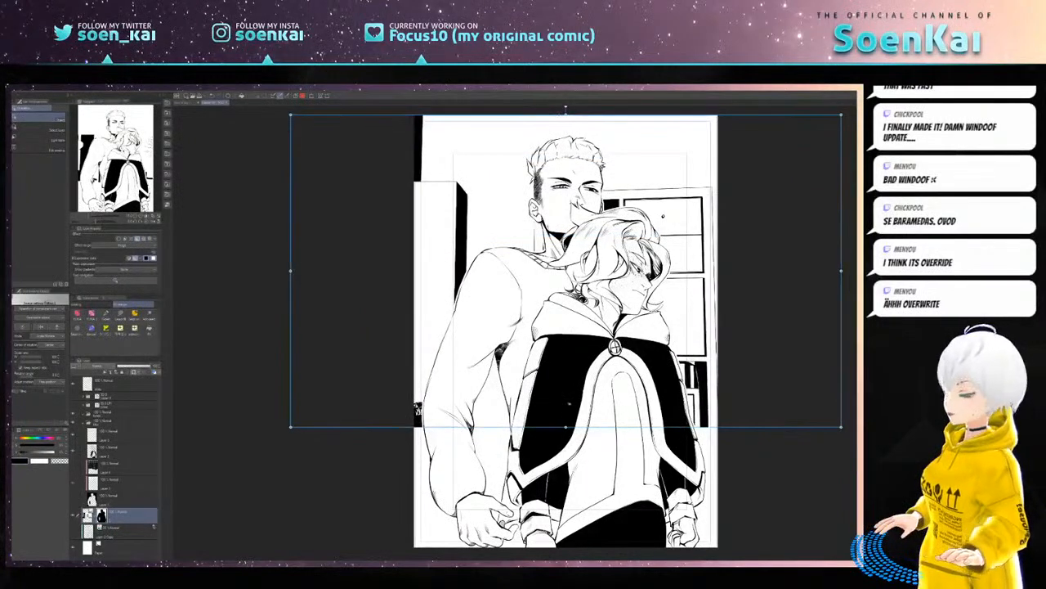
pyautogui.moveTo(566, 427); pyautogui.dragTo(570, 548)
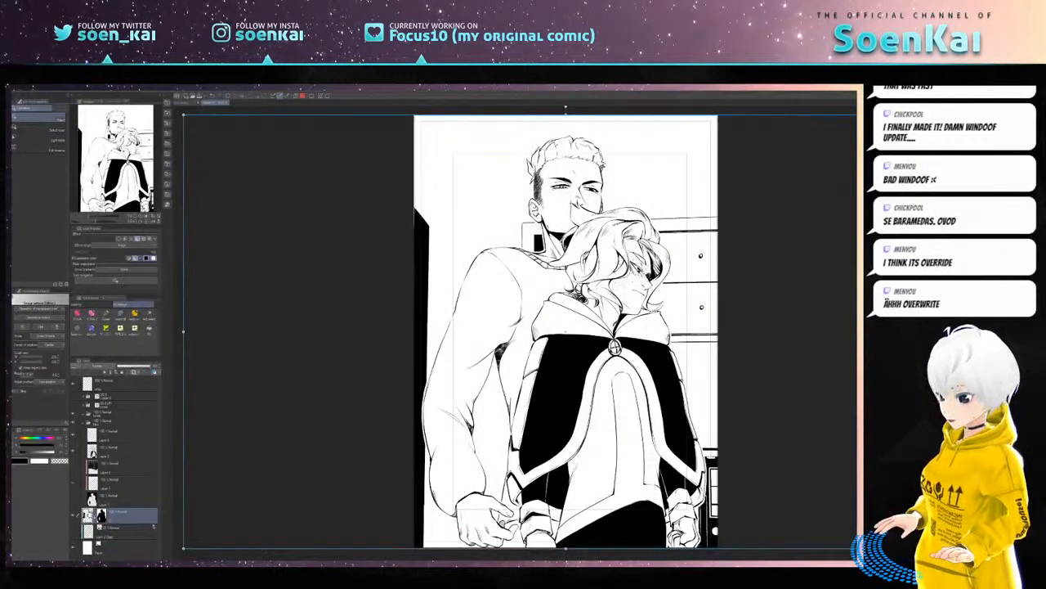
pyautogui.rightClick(152, 513)
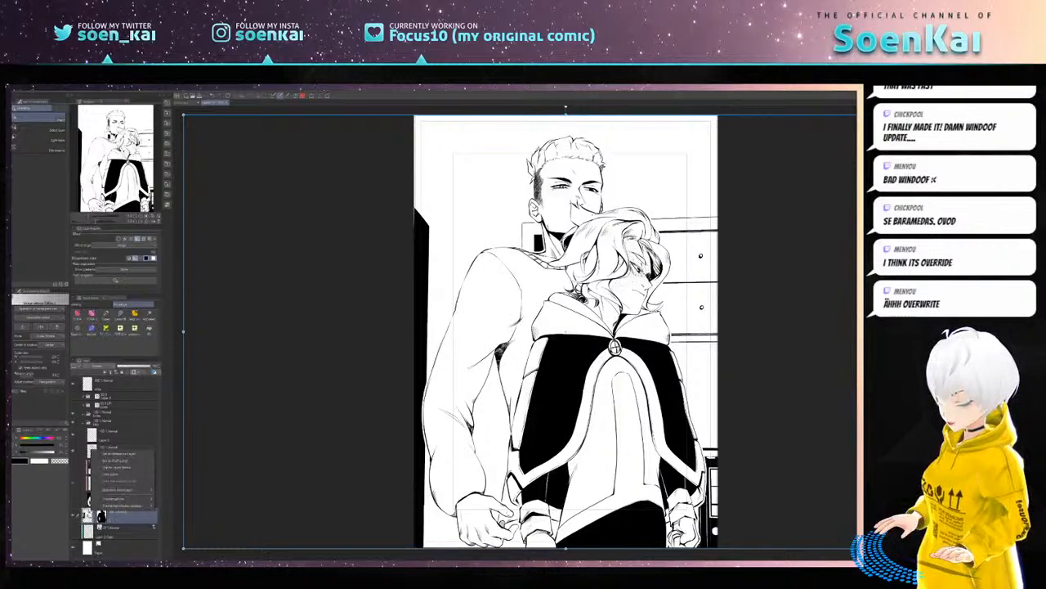
pyautogui.press('Escape')
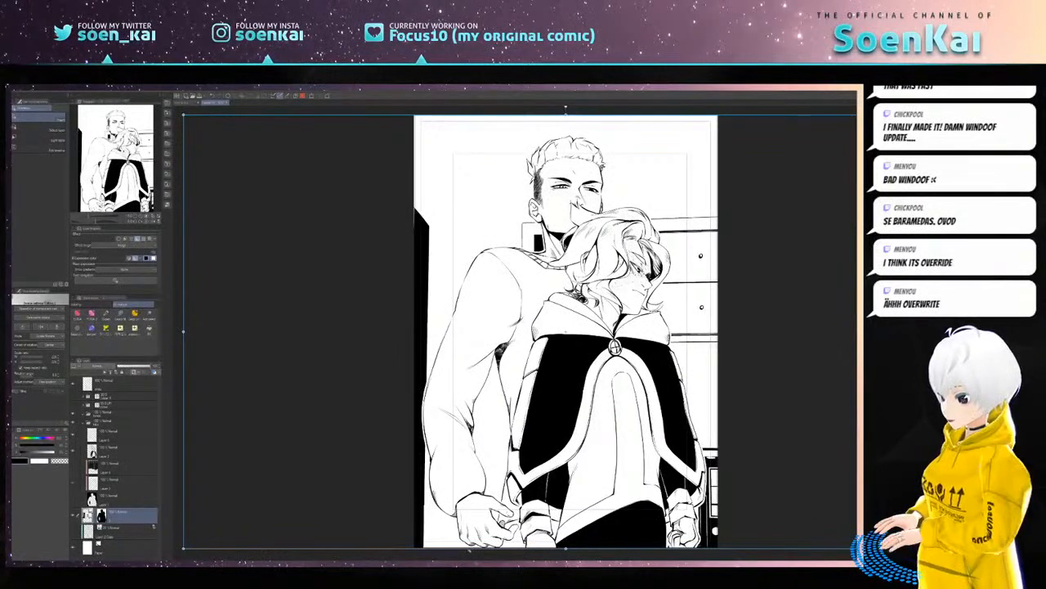
pyautogui.moveTo(469, 551); pyautogui.dragTo(368, 552)
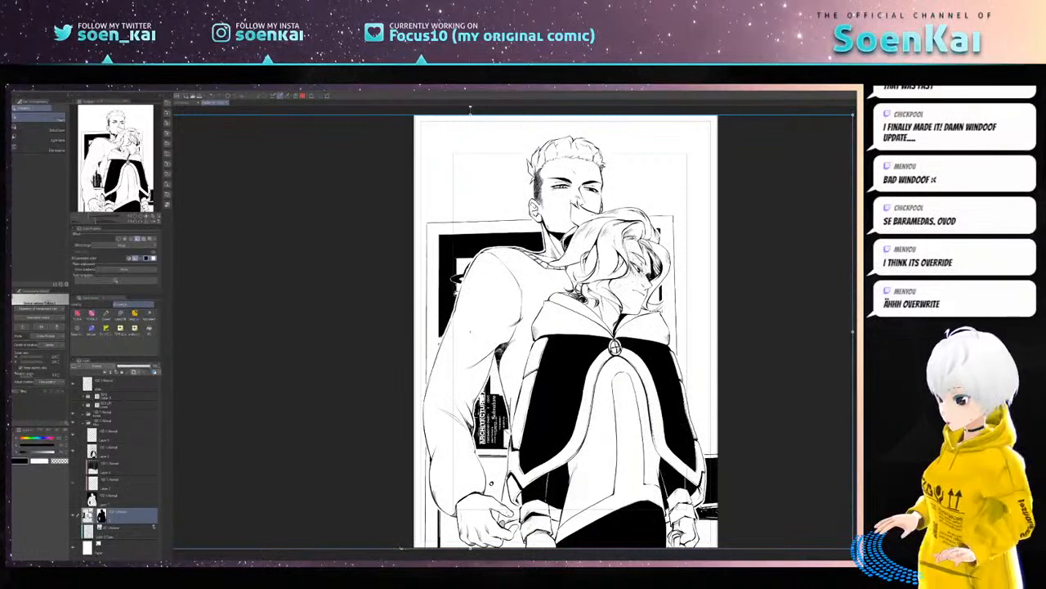
pyautogui.moveTo(401, 536); pyautogui.dragTo(354, 553)
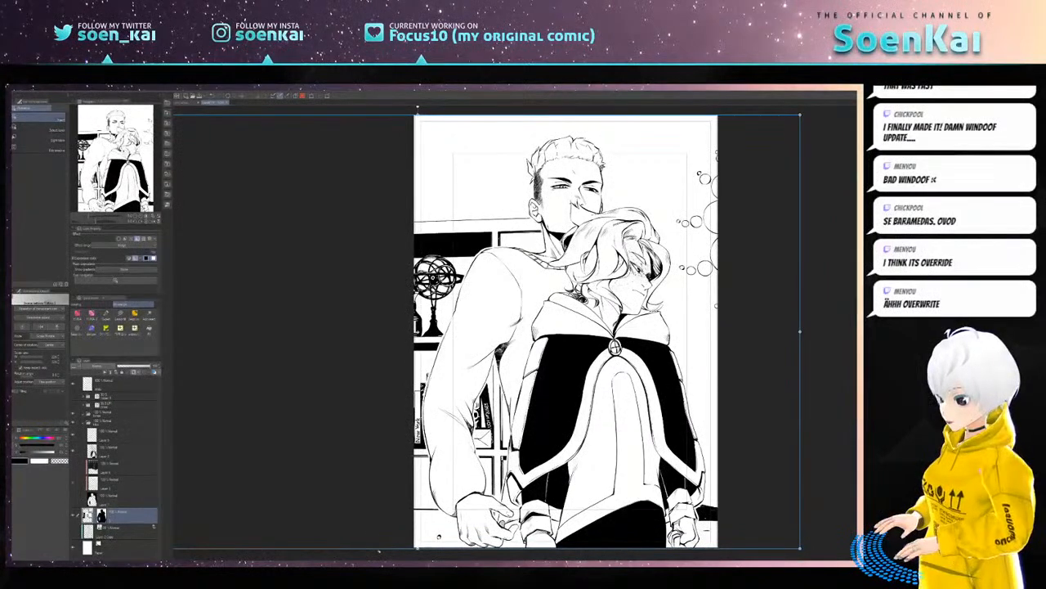
pyautogui.moveTo(379, 551); pyautogui.dragTo(377, 552)
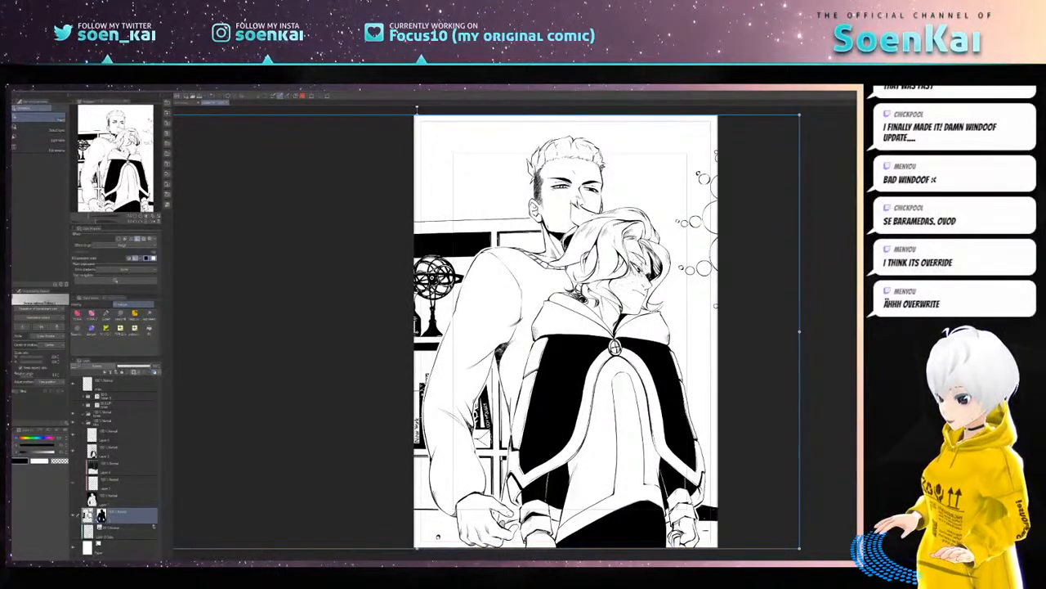
# - Rasterize the masked interior background layer
pyautogui.rightClick(101, 516)
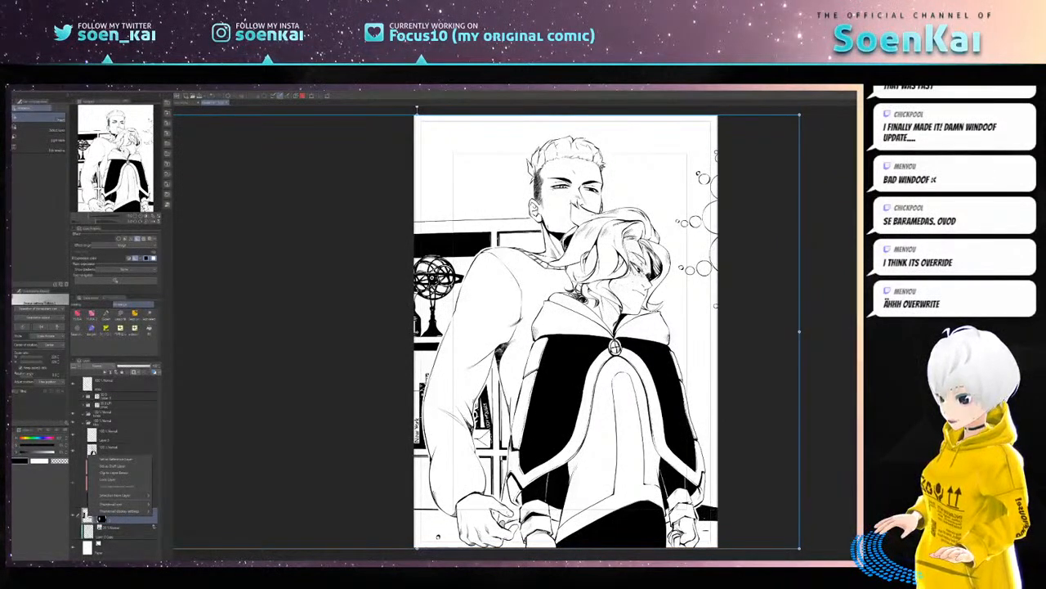
pyautogui.click(88, 516)
pyautogui.rightClick(131, 519)
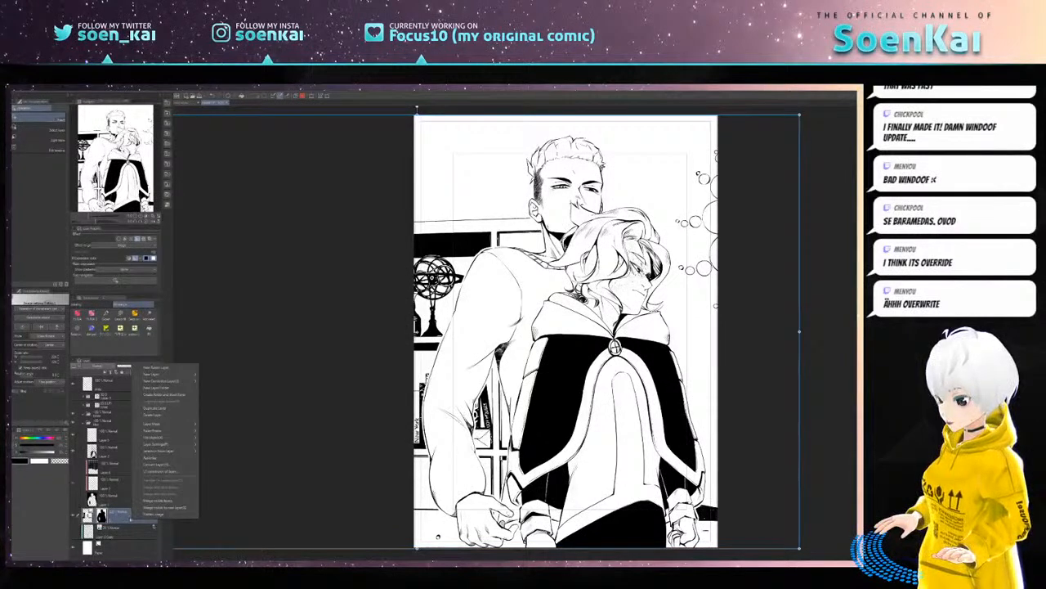
pyautogui.click(149, 458)
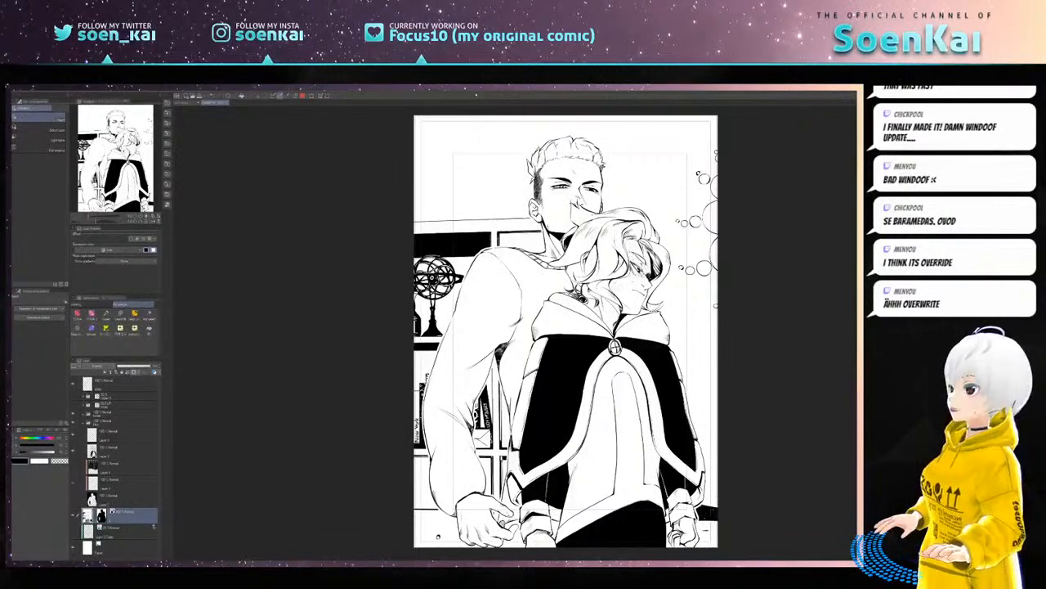
# - Examine how the rasterized interior background meets the outlines of the two figures across the page
pyautogui.hotkey('ctrl', '+')
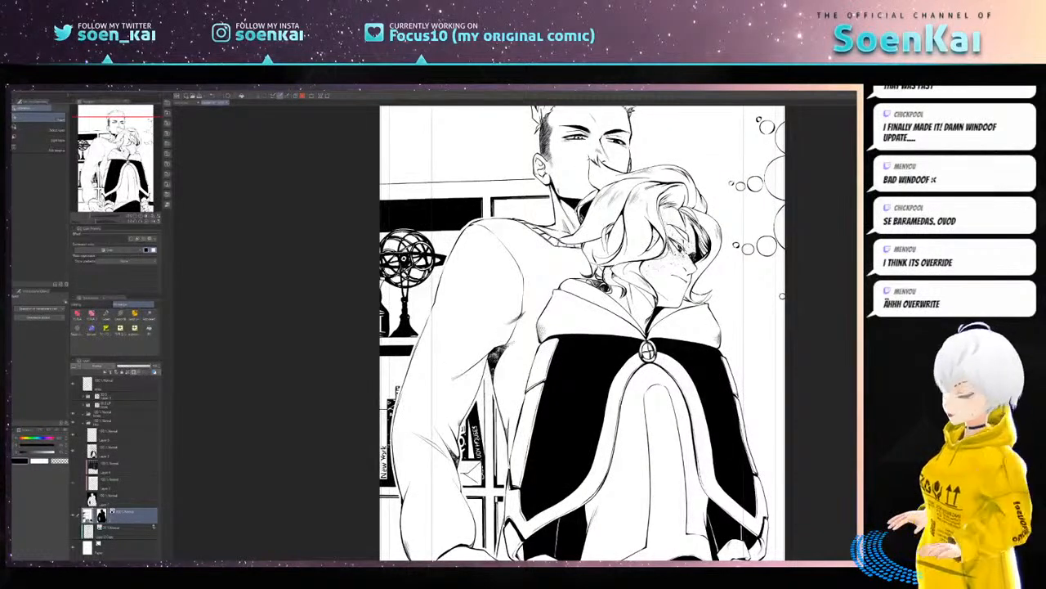
pyautogui.scroll(-2, 583, 334)
pyautogui.scroll(-1, 583, 333)
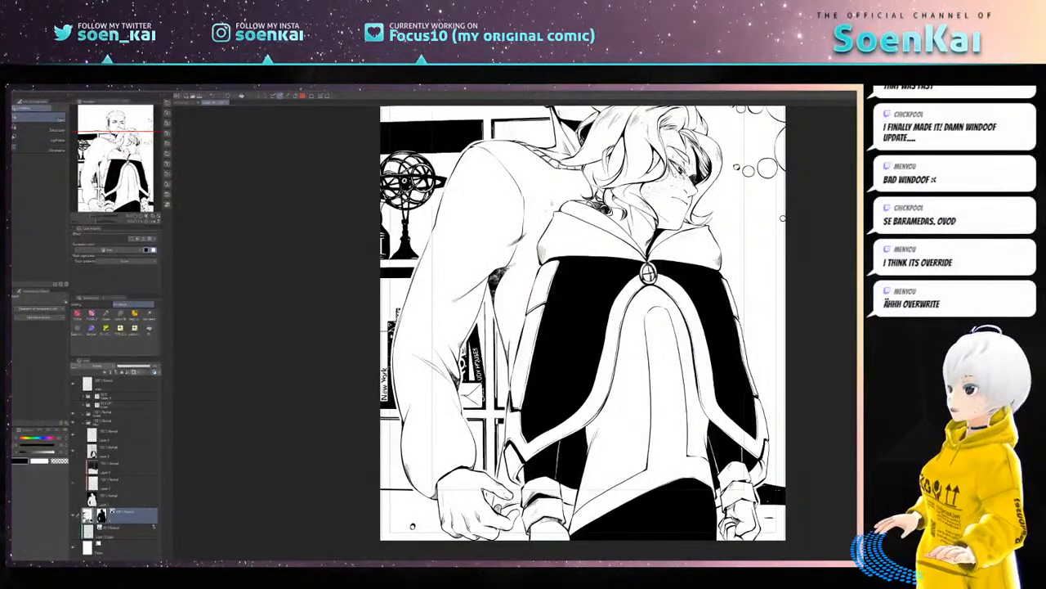
pyautogui.hotkey('ctrl', '-')
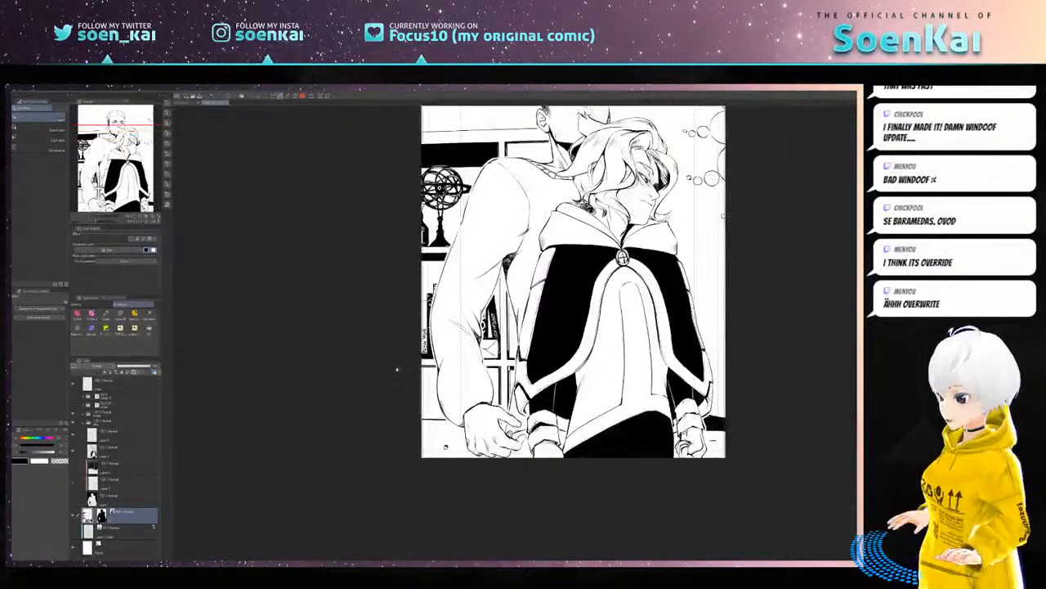
pyautogui.scroll(4, 388, 417)
pyautogui.moveTo(387, 416); pyautogui.dragTo(390, 420)
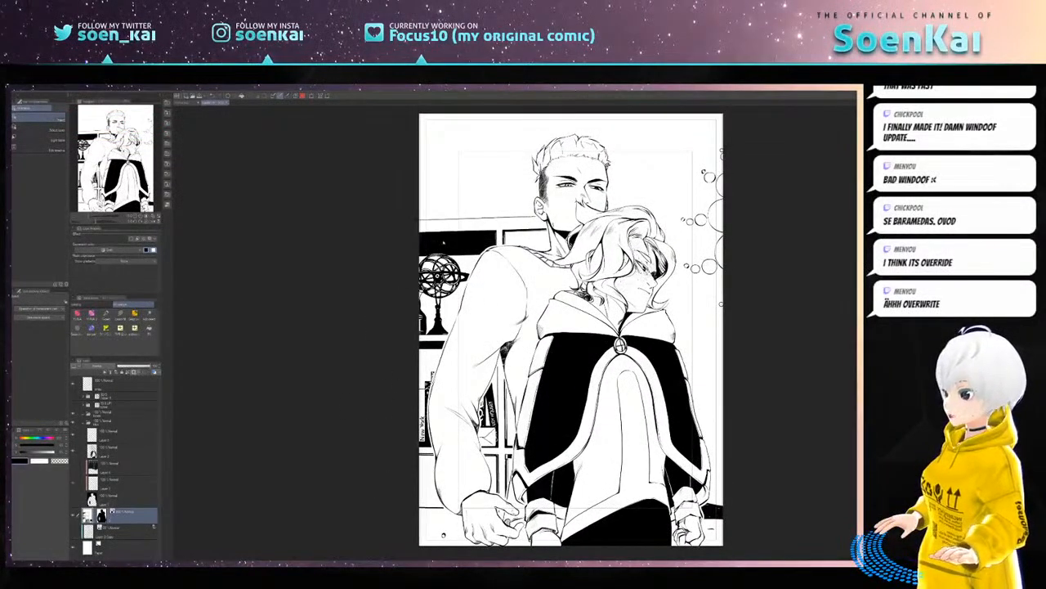
pyautogui.moveTo(360, 492)
pyautogui.mouseDown()
pyautogui.moveTo(381, 449)
pyautogui.moveTo(378, 485)
pyautogui.mouseUp()
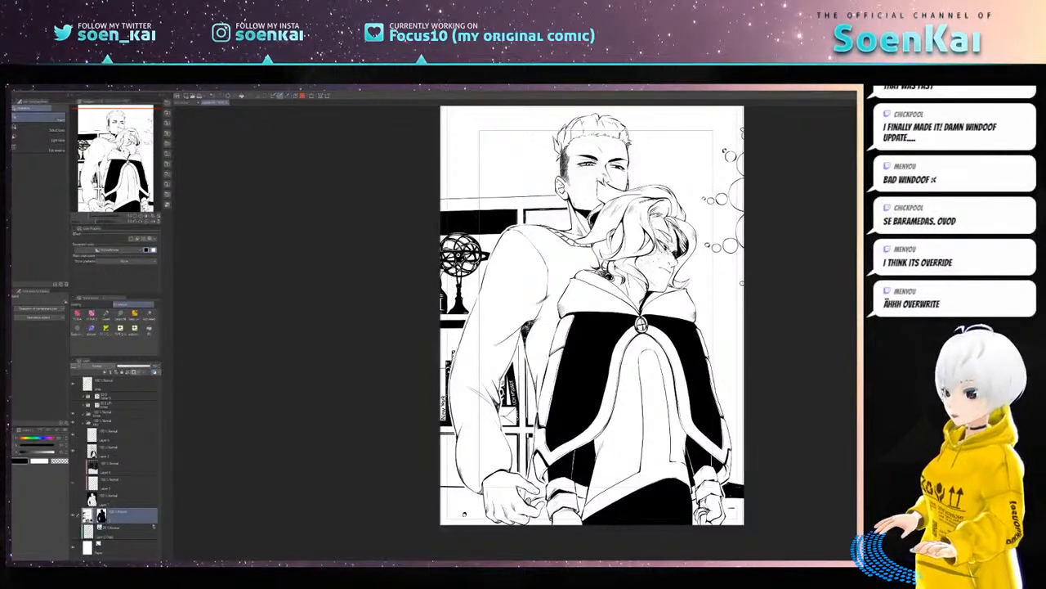
# - Try to adjust the line width with a brush stroke over the shelf behind the taller figure's shoulder, and undo it
pyautogui.press('y')
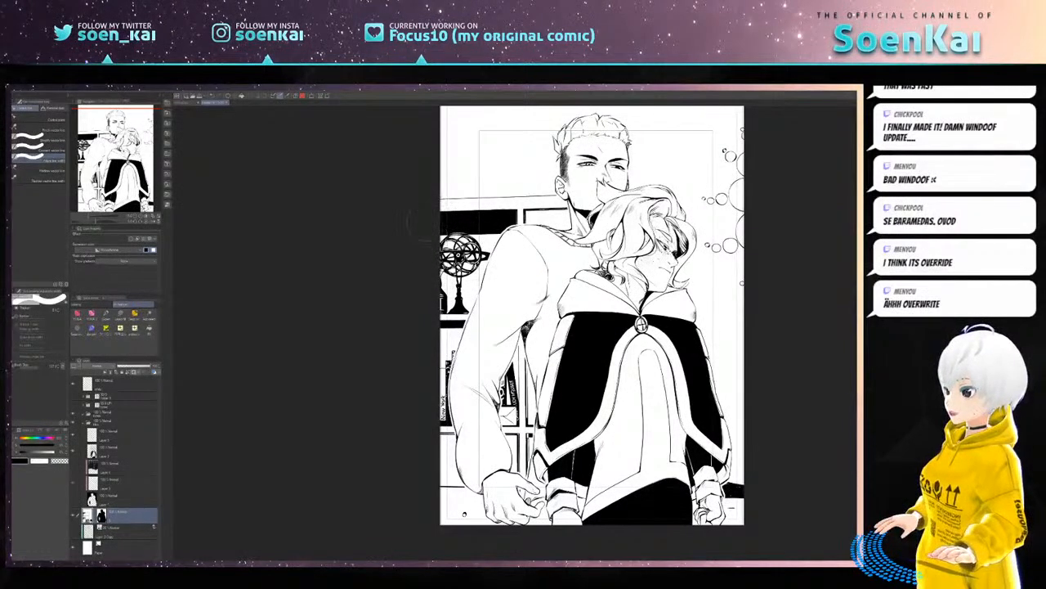
pyautogui.moveTo(472, 196)
pyautogui.mouseDown()
pyautogui.moveTo(586, 200)
pyautogui.moveTo(445, 196)
pyautogui.moveTo(557, 241)
pyautogui.mouseUp()
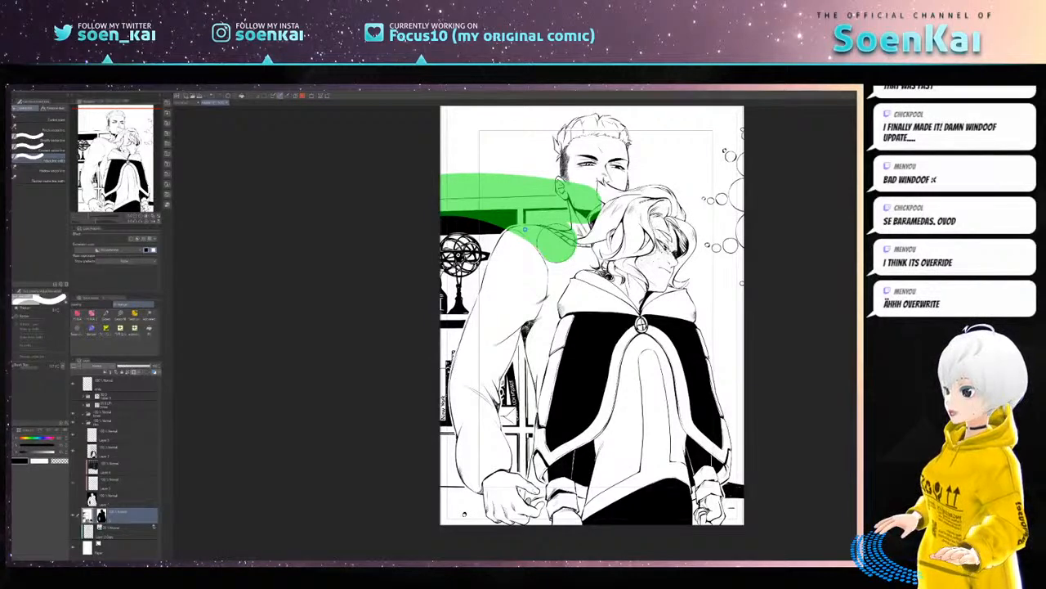
pyautogui.hotkey('ctrl', 'z')
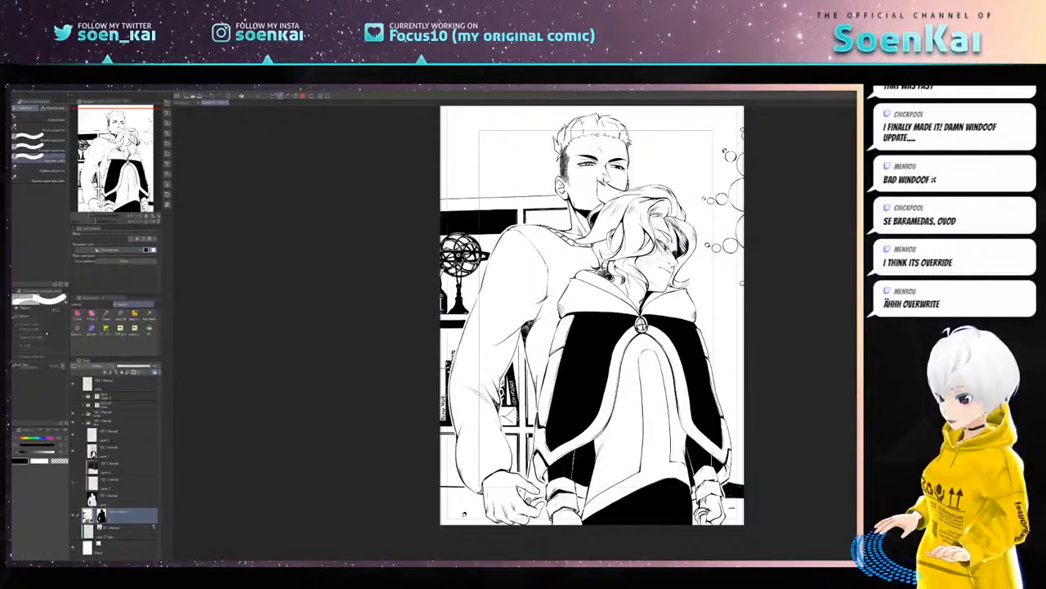
# - Convert the background layer's brightness to opacity and hide the paper layer to check the transparency
pyautogui.click(25, 88)
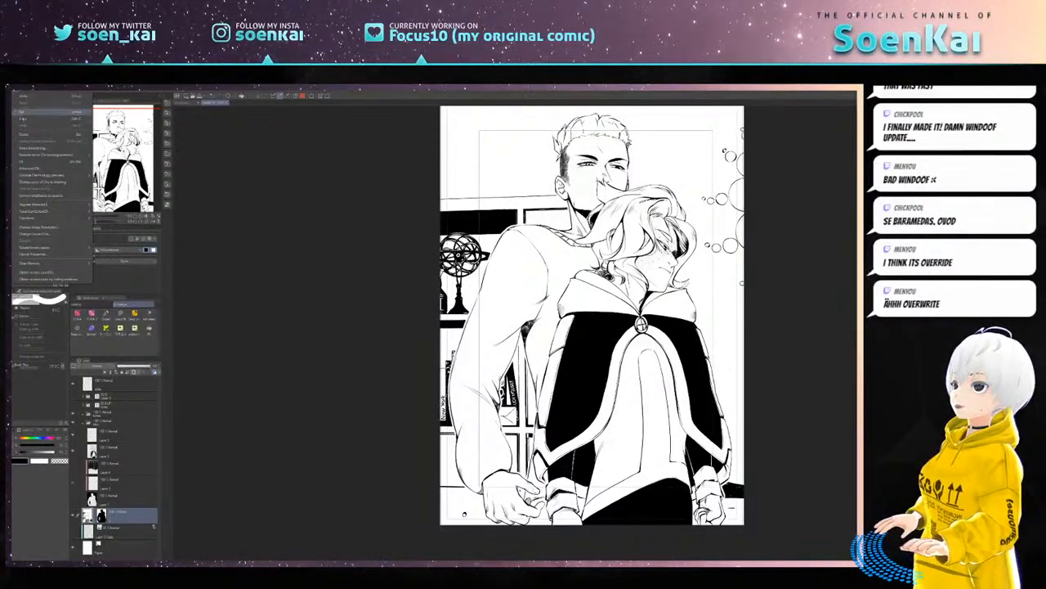
pyautogui.click(30, 196)
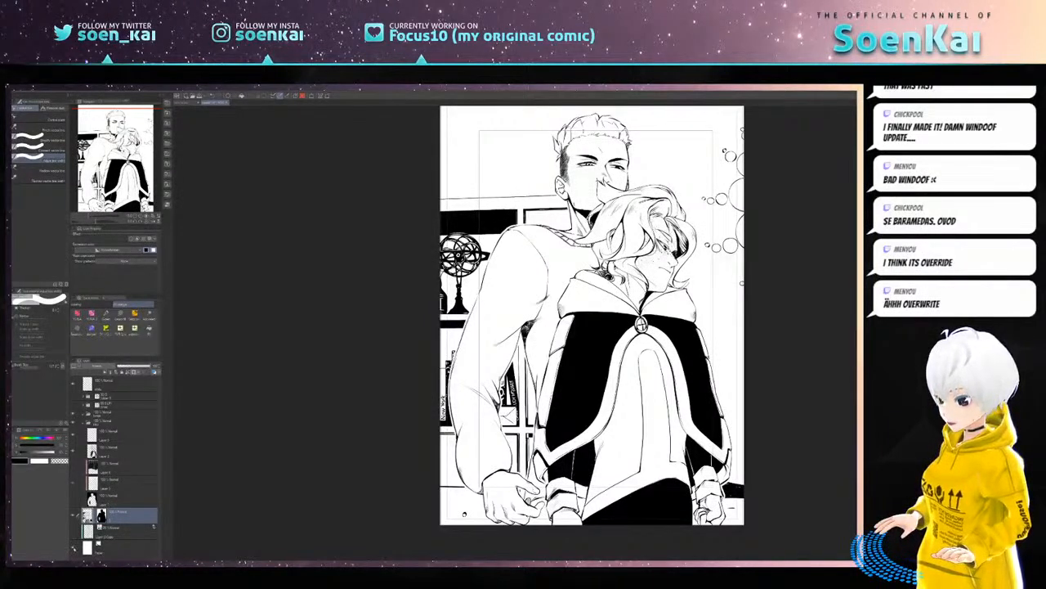
pyautogui.click(73, 549)
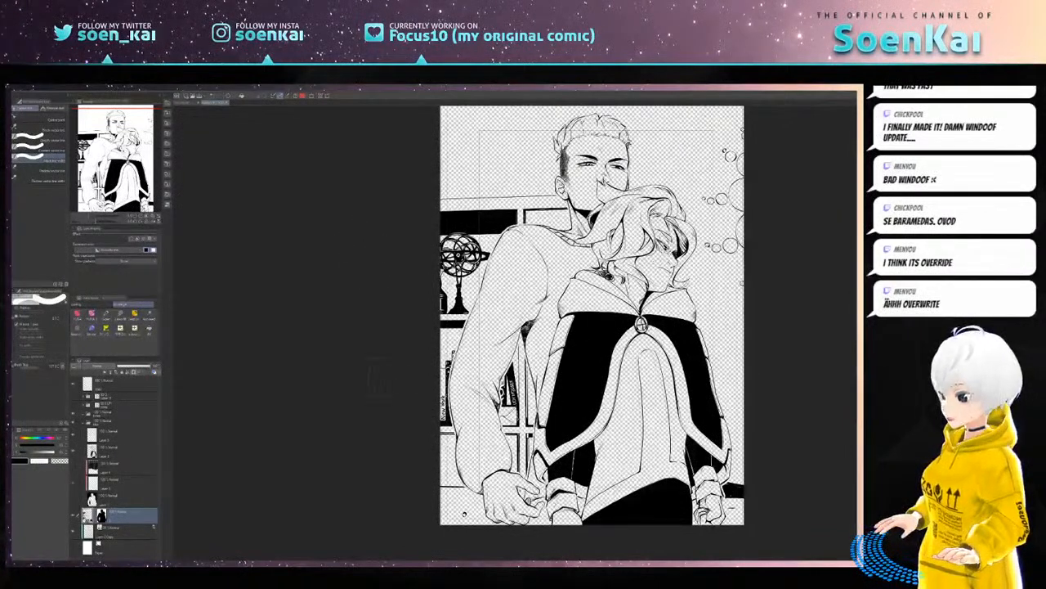
# - Brush the line width correction broadly over the background drawing and show the paper layer again
pyautogui.moveTo(732, 139)
pyautogui.mouseDown()
pyautogui.moveTo(719, 270)
pyautogui.moveTo(707, 159)
pyautogui.moveTo(723, 491)
pyautogui.moveTo(699, 519)
pyautogui.moveTo(595, 130)
pyautogui.moveTo(666, 438)
pyautogui.mouseUp()
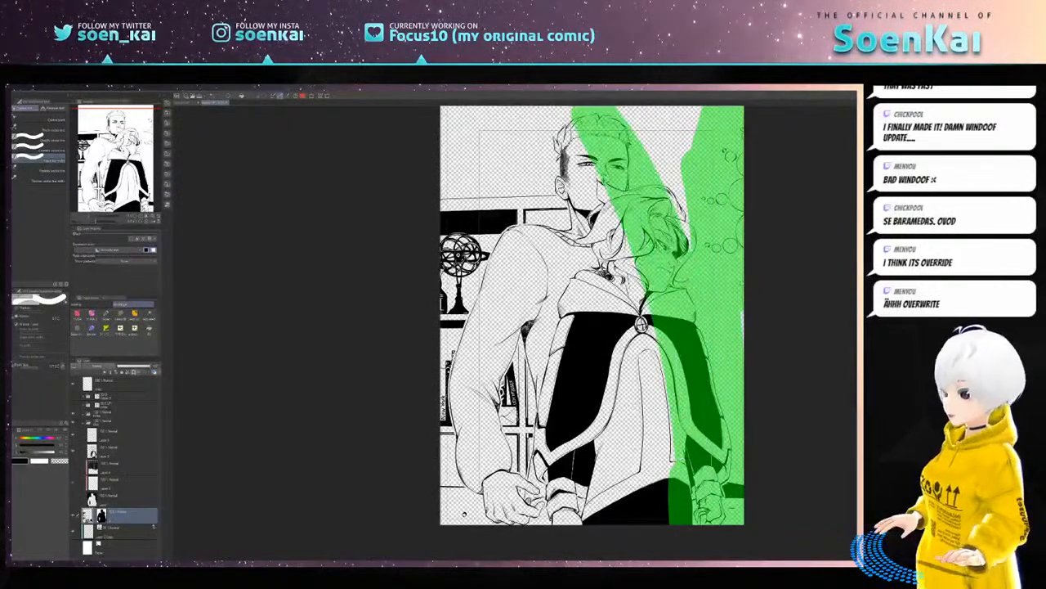
pyautogui.moveTo(639, 337)
pyautogui.mouseDown()
pyautogui.moveTo(542, 170)
pyautogui.moveTo(458, 192)
pyautogui.moveTo(460, 519)
pyautogui.moveTo(499, 351)
pyautogui.moveTo(572, 519)
pyautogui.moveTo(540, 302)
pyautogui.mouseUp()
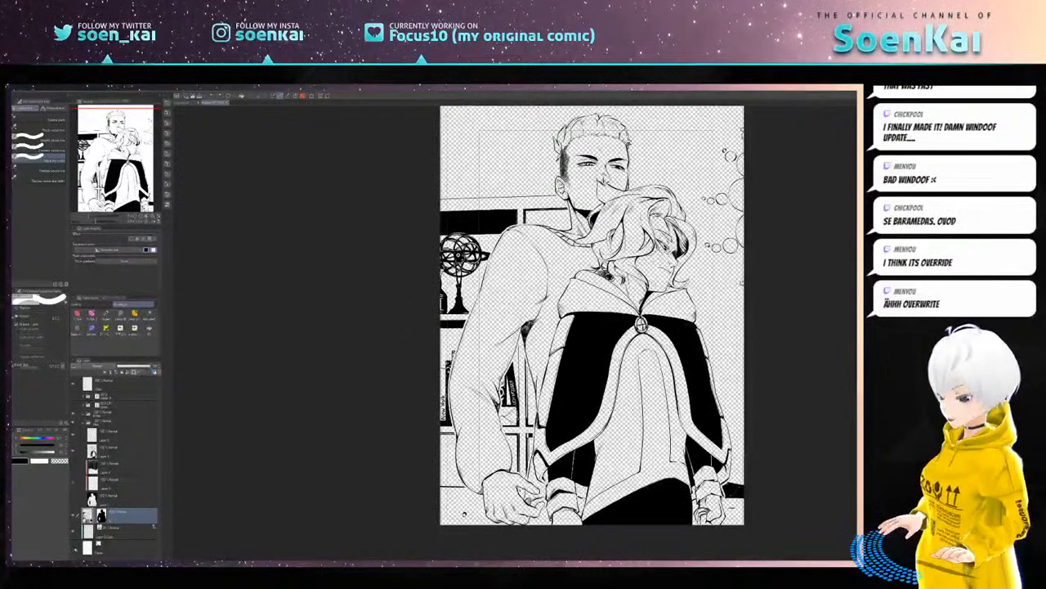
pyautogui.click(79, 550)
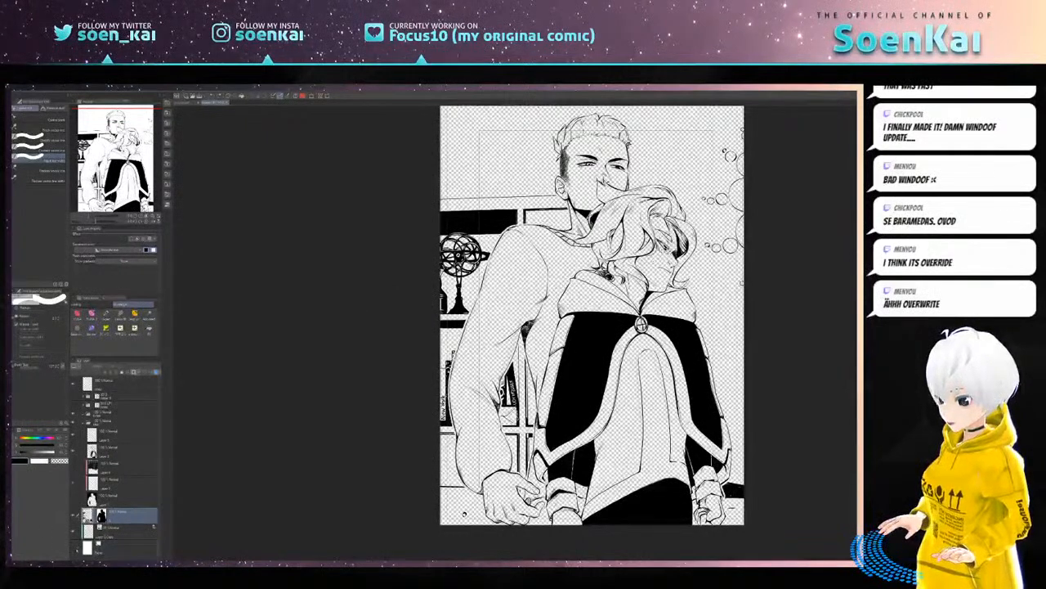
pyautogui.click(72, 549)
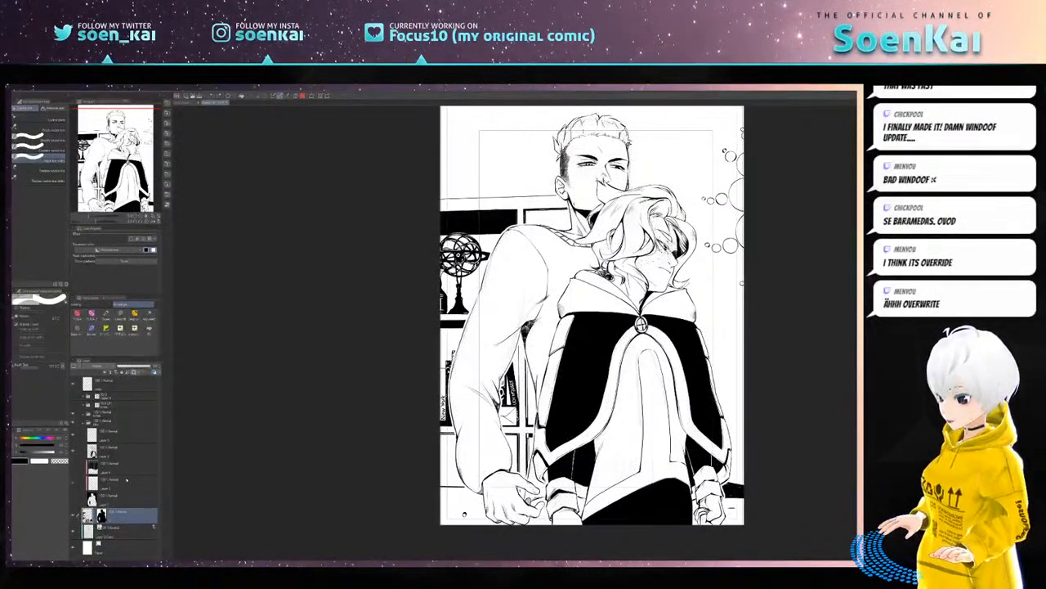
# - Apply the Adjust line width filter to the interior background layer, checking the preview beside the figures
pyautogui.click(106, 92)
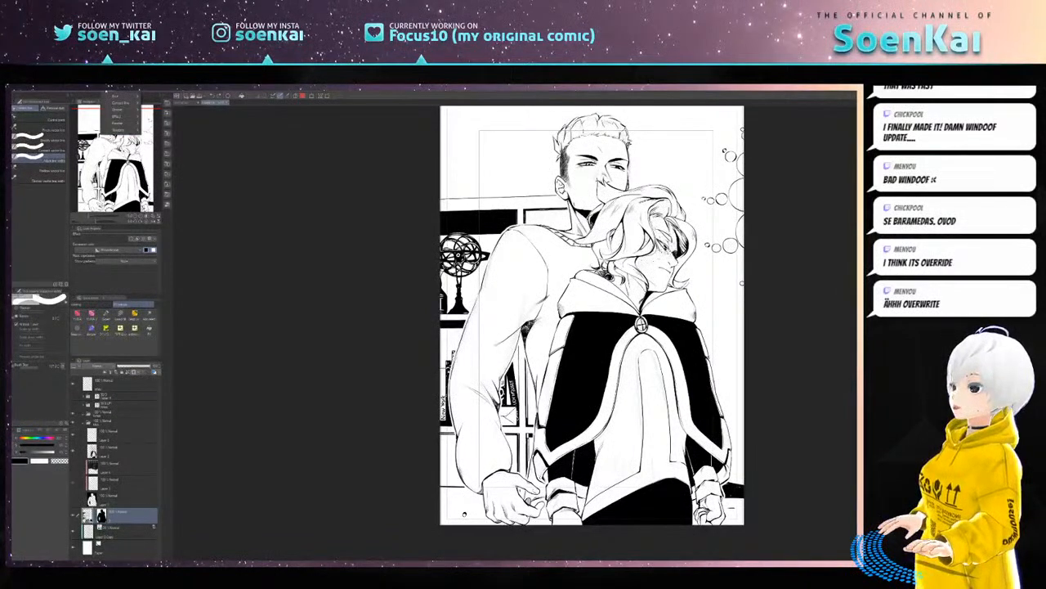
pyautogui.click(107, 93)
pyautogui.click(107, 92)
pyautogui.moveTo(115, 104)
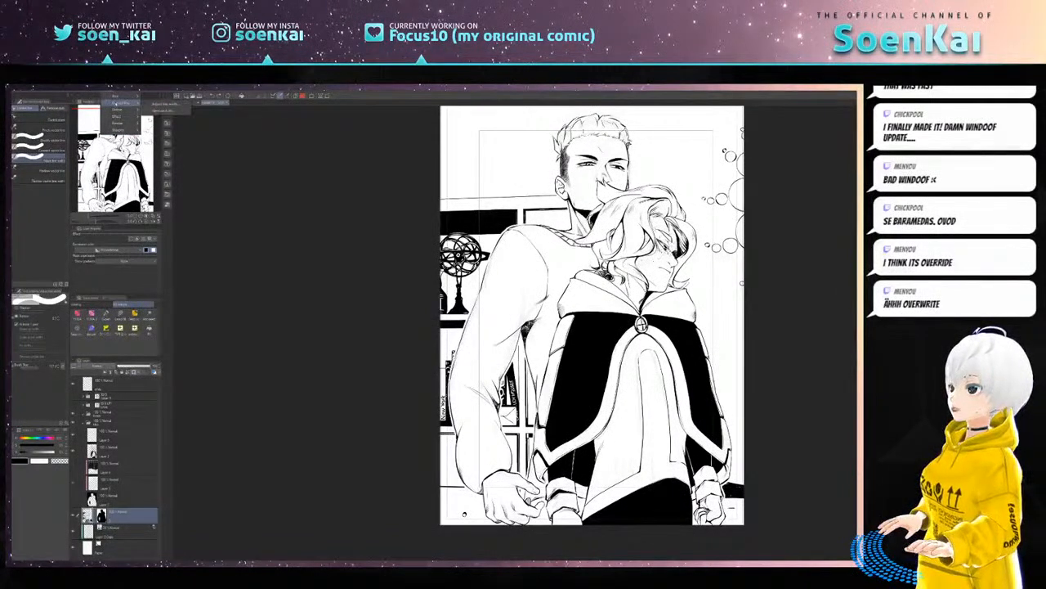
pyautogui.click(155, 104)
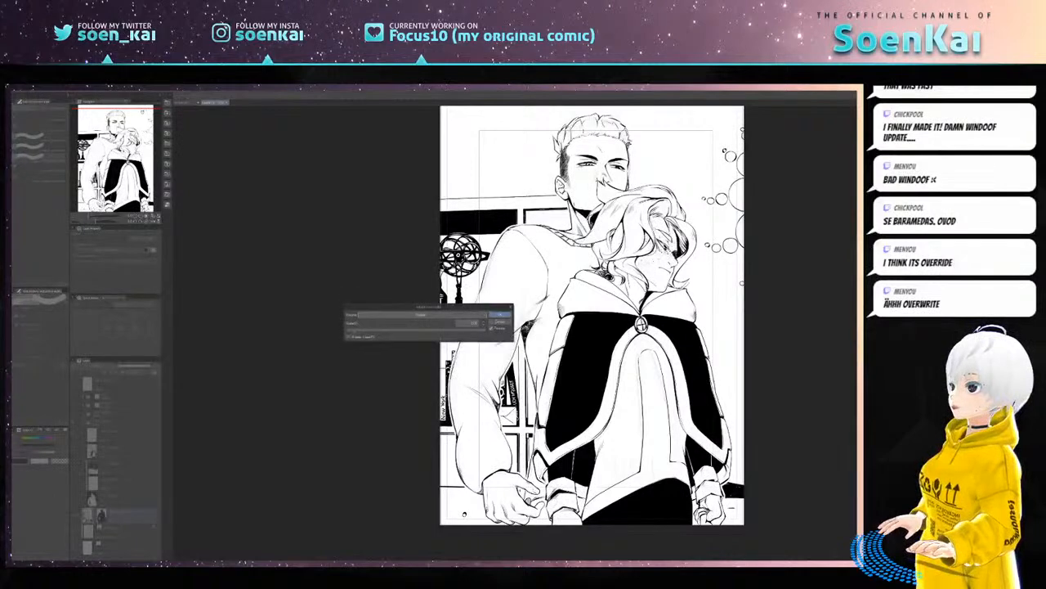
pyautogui.moveTo(383, 308); pyautogui.dragTo(341, 212)
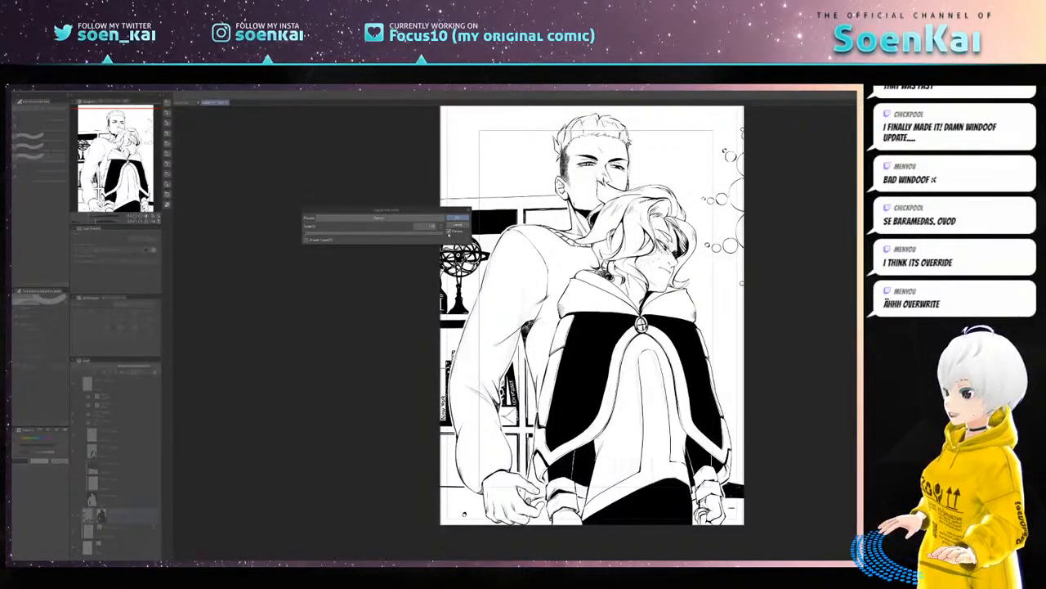
pyautogui.moveTo(392, 211); pyautogui.dragTo(366, 150)
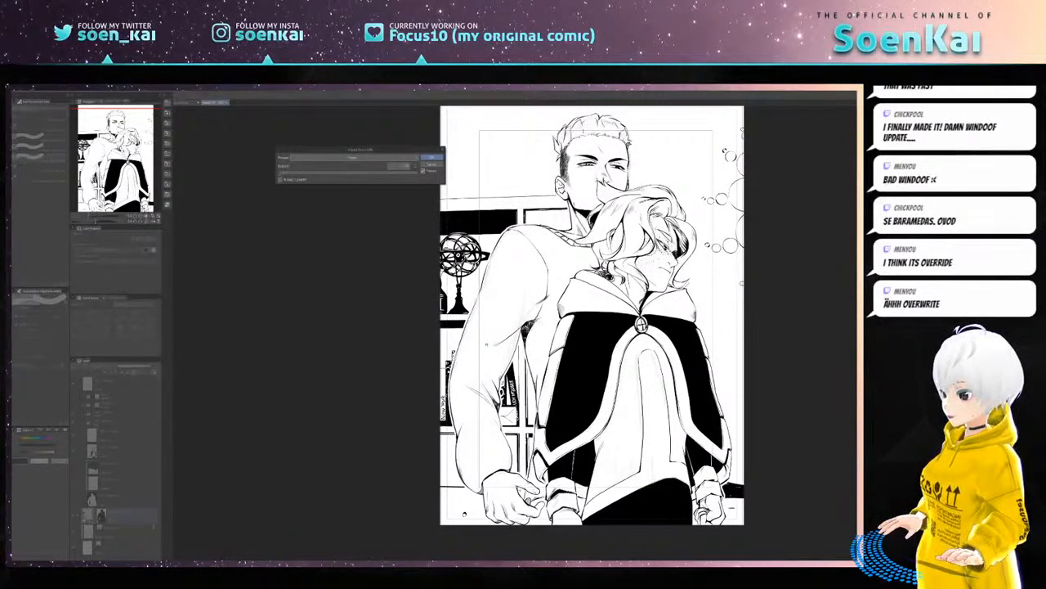
pyautogui.moveTo(378, 149); pyautogui.dragTo(376, 145)
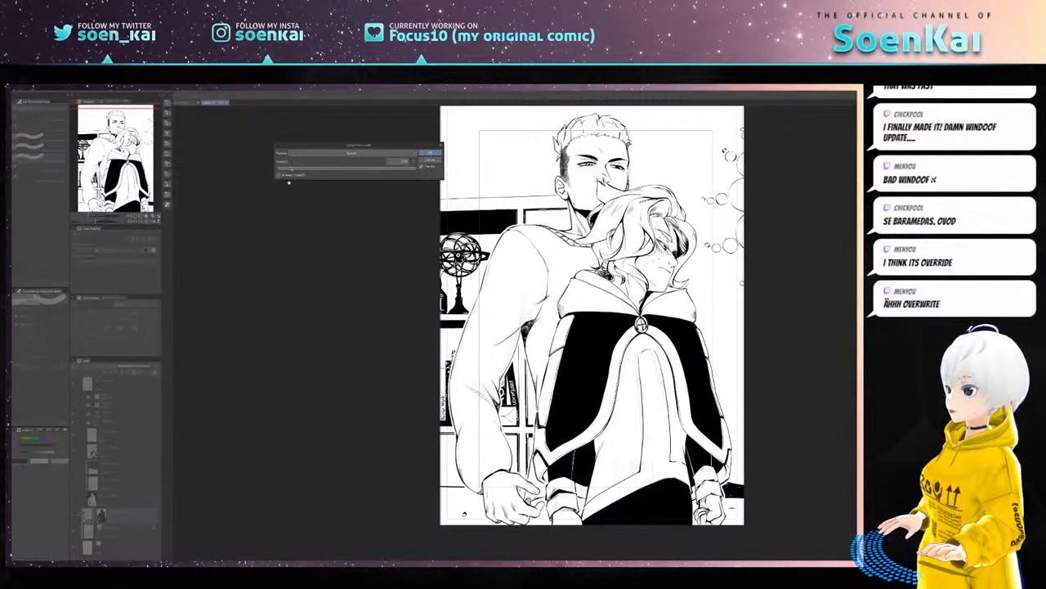
pyautogui.moveTo(291, 170); pyautogui.dragTo(348, 169)
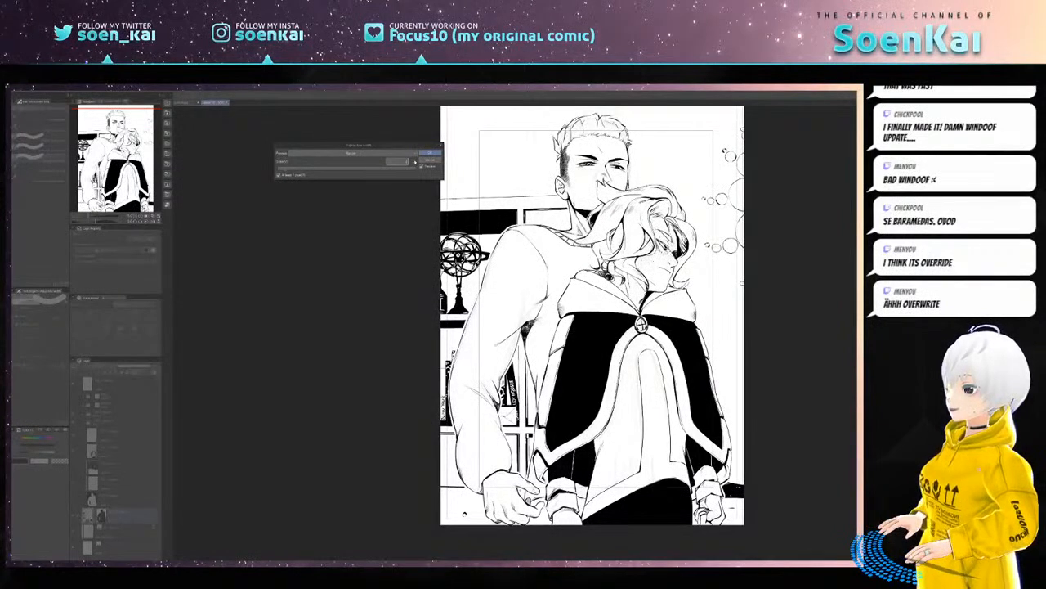
pyautogui.click(427, 153)
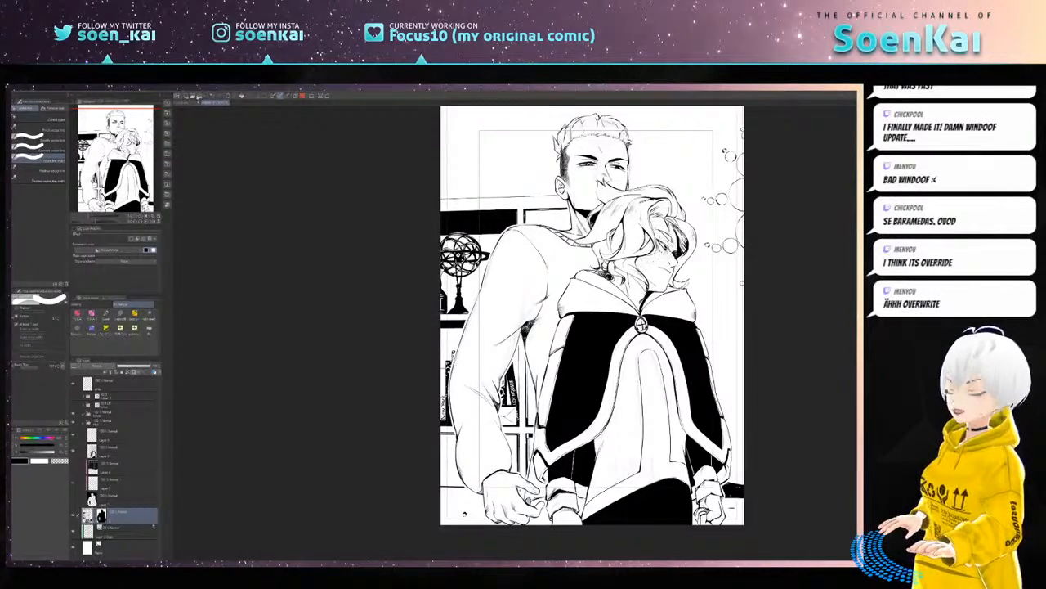
# - Open the comic page with the park panorama and the angel statue panel from the other chapter folder
pyautogui.hotkey('ctrl', 'o')
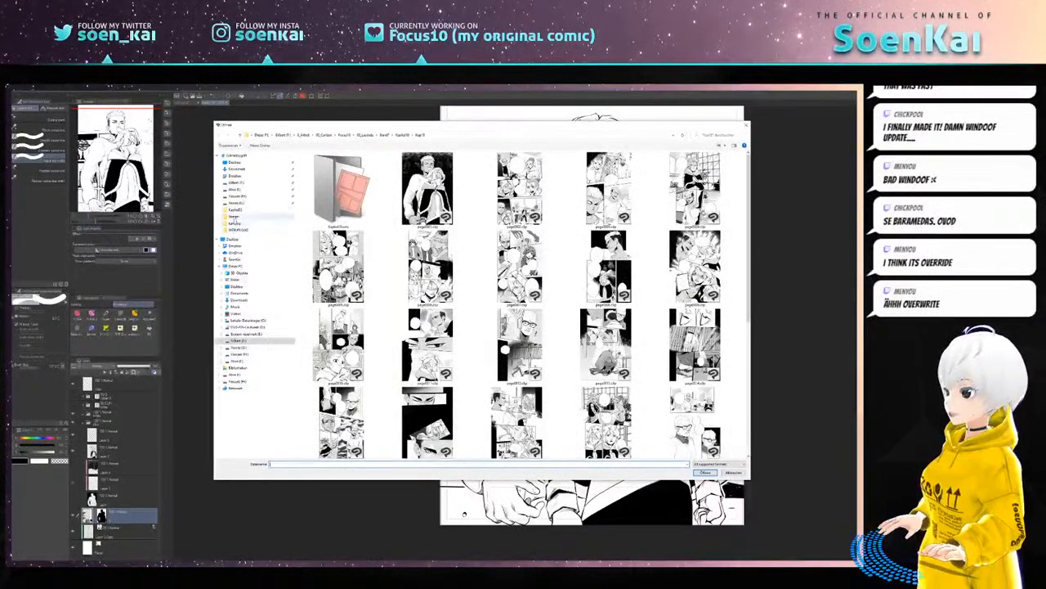
pyautogui.click(245, 210)
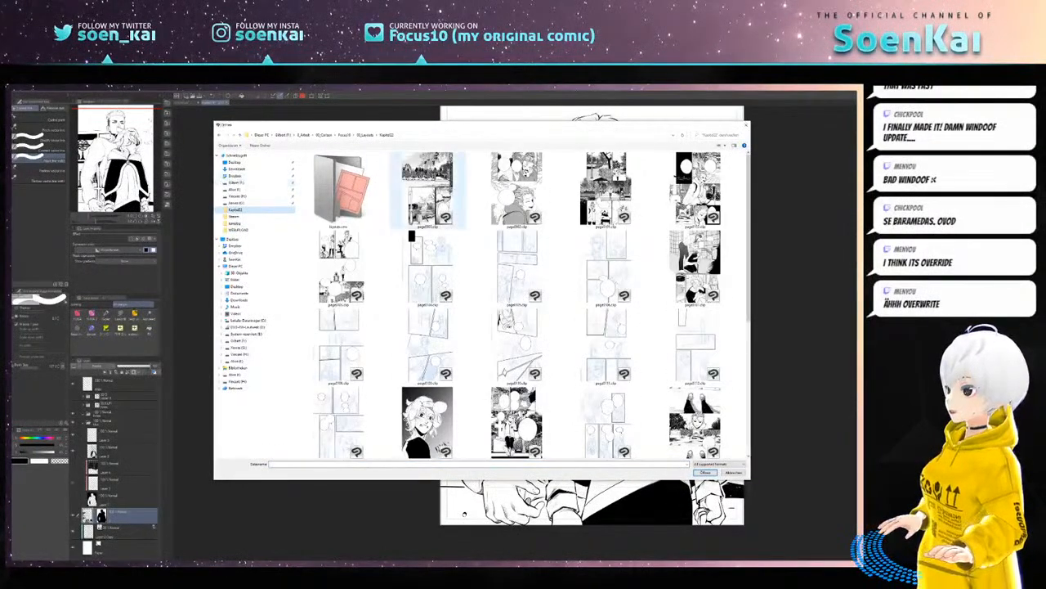
pyautogui.press('Escape')
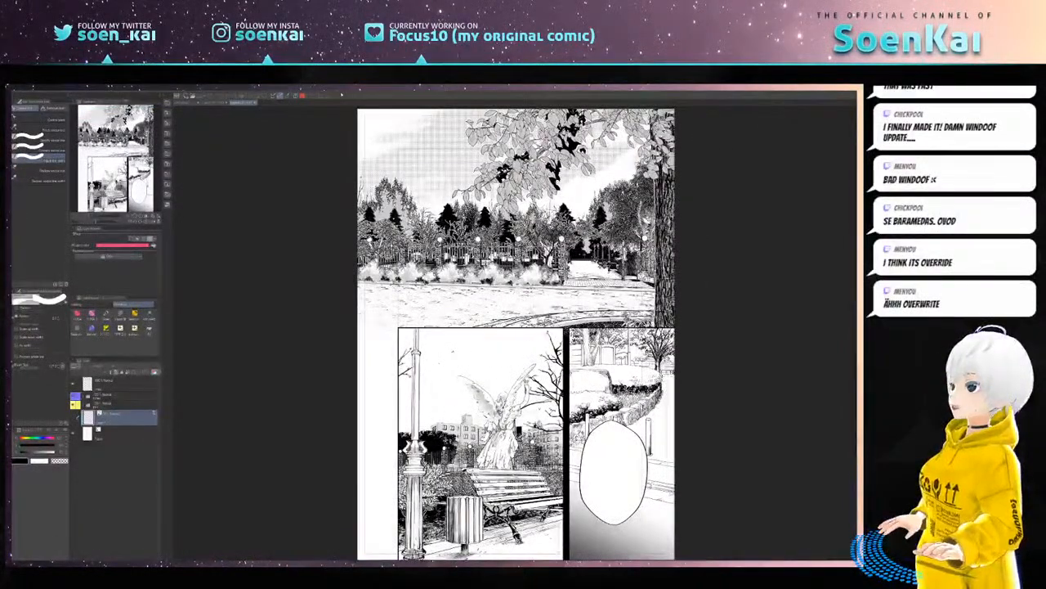
# - Examine the line work of the lower panel with the angel statue, bench and lamppost at close range
pyautogui.hotkey('ctrl', '+')
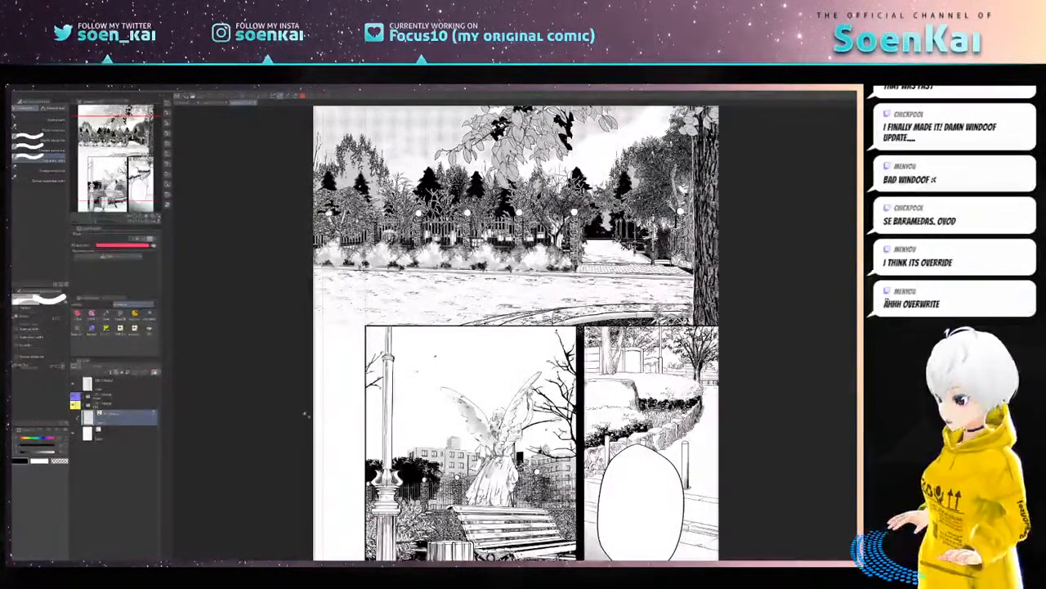
pyautogui.hotkey('ctrl', '+')
pyautogui.moveTo(536, 490); pyautogui.dragTo(562, 322)
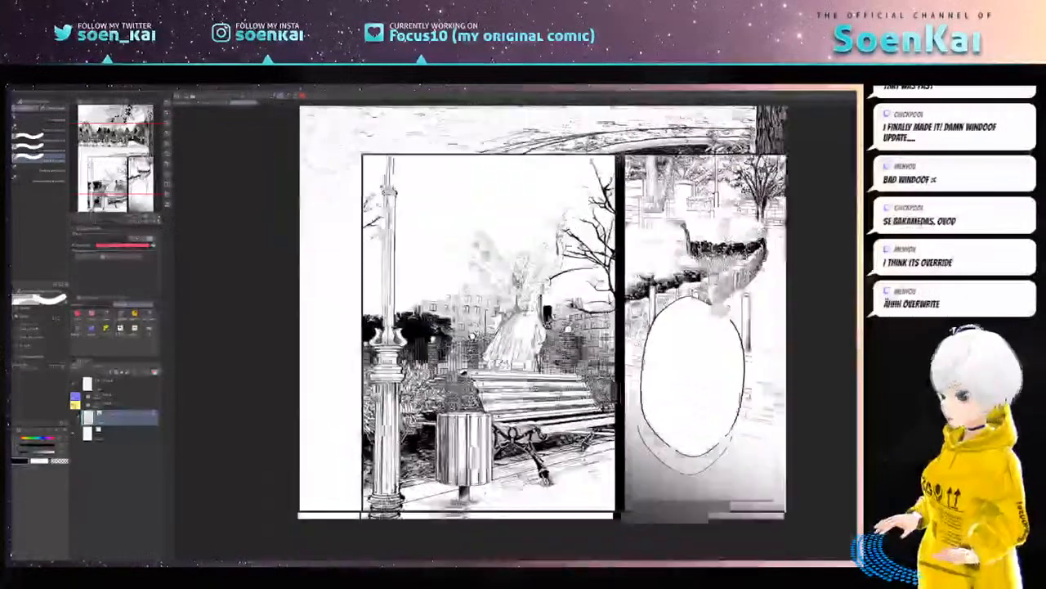
pyautogui.moveTo(349, 282); pyautogui.dragTo(345, 309)
pyautogui.scroll(1, 353, 344)
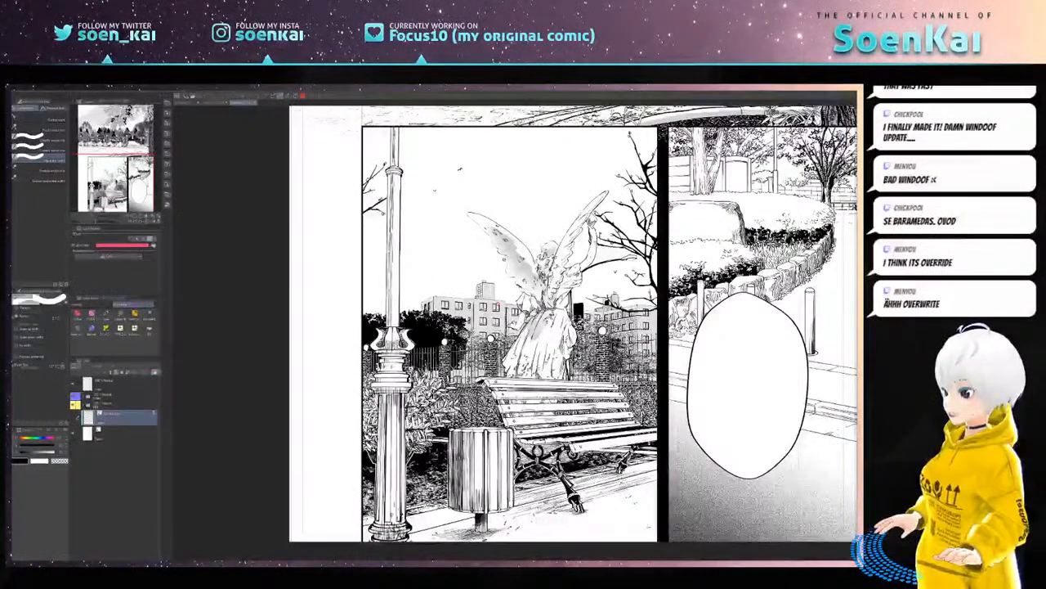
pyautogui.scroll(3, 516, 395)
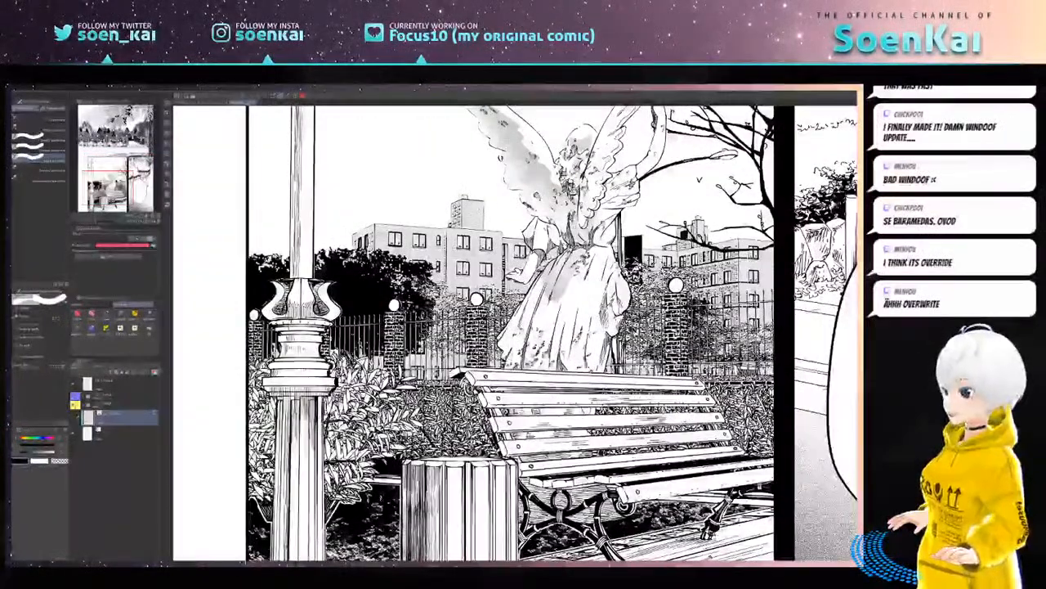
pyautogui.moveTo(515, 333); pyautogui.dragTo(487, 278)
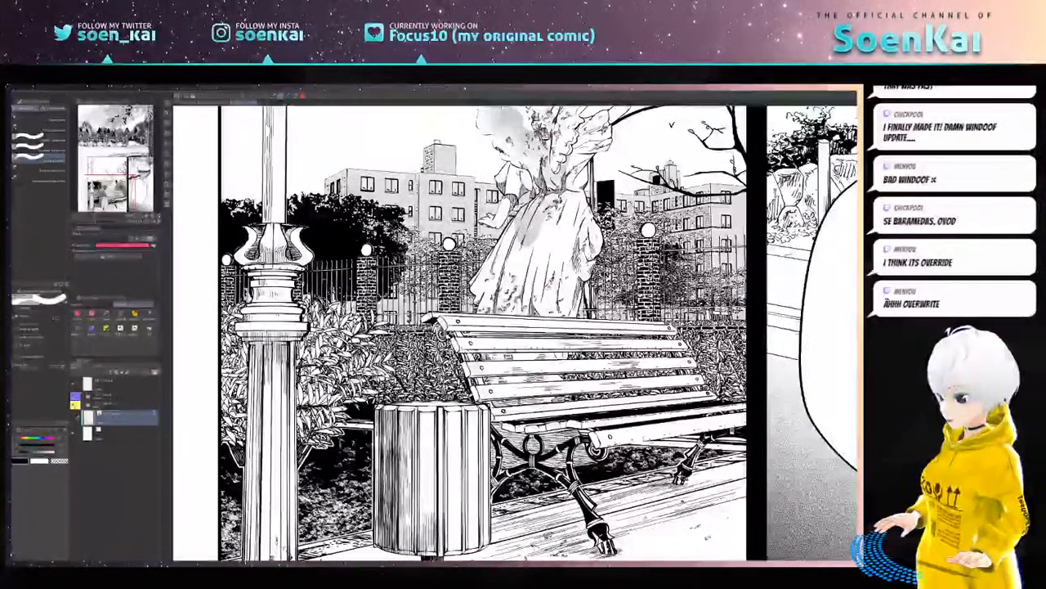
# - Expand the page's frame folders to list the layers of the angel statue panel
pyautogui.click(85, 406)
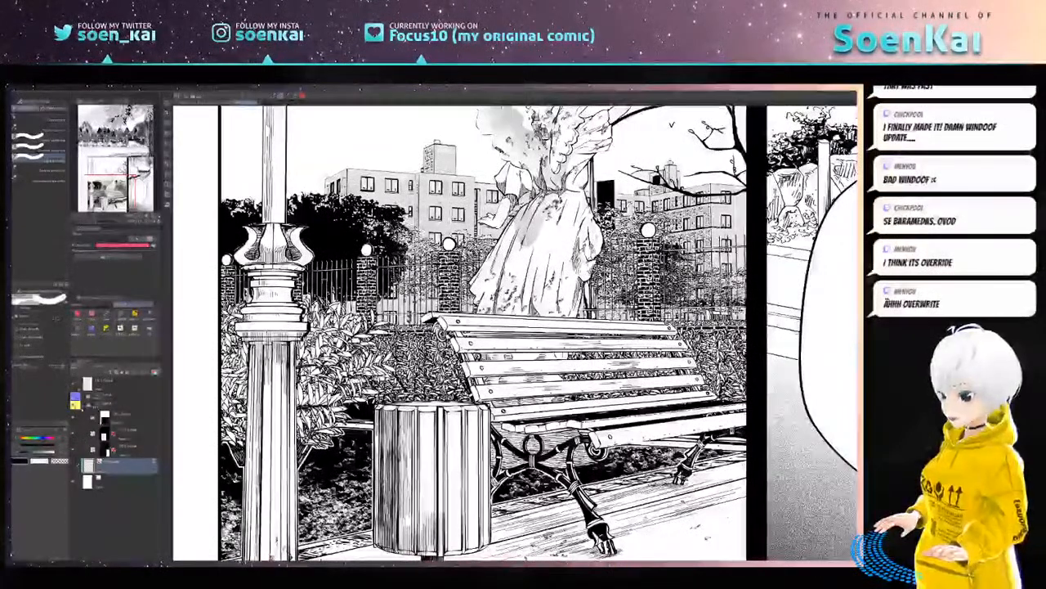
pyautogui.click(92, 433)
pyautogui.click(128, 435)
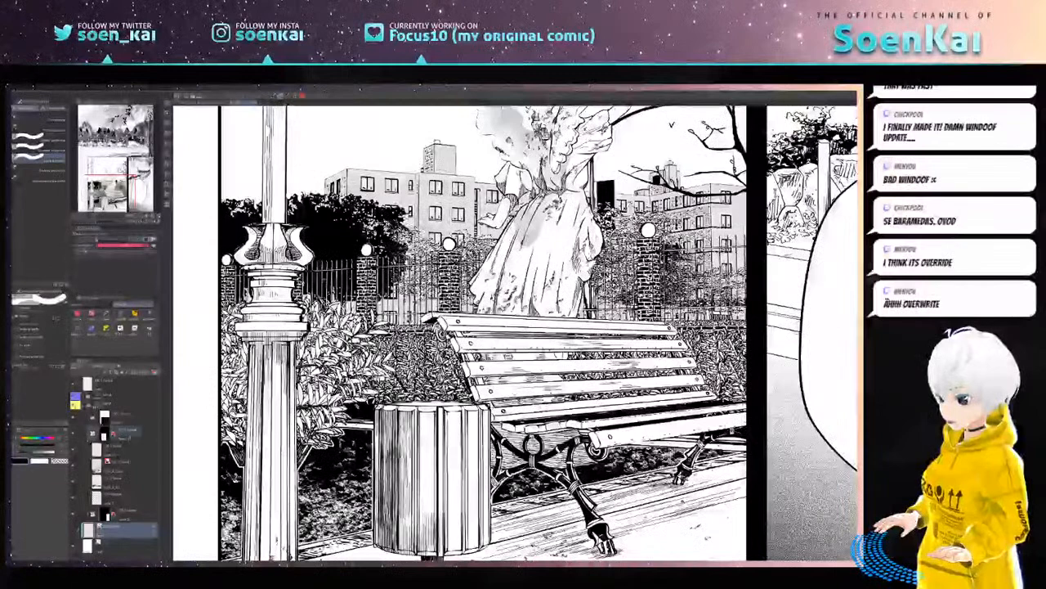
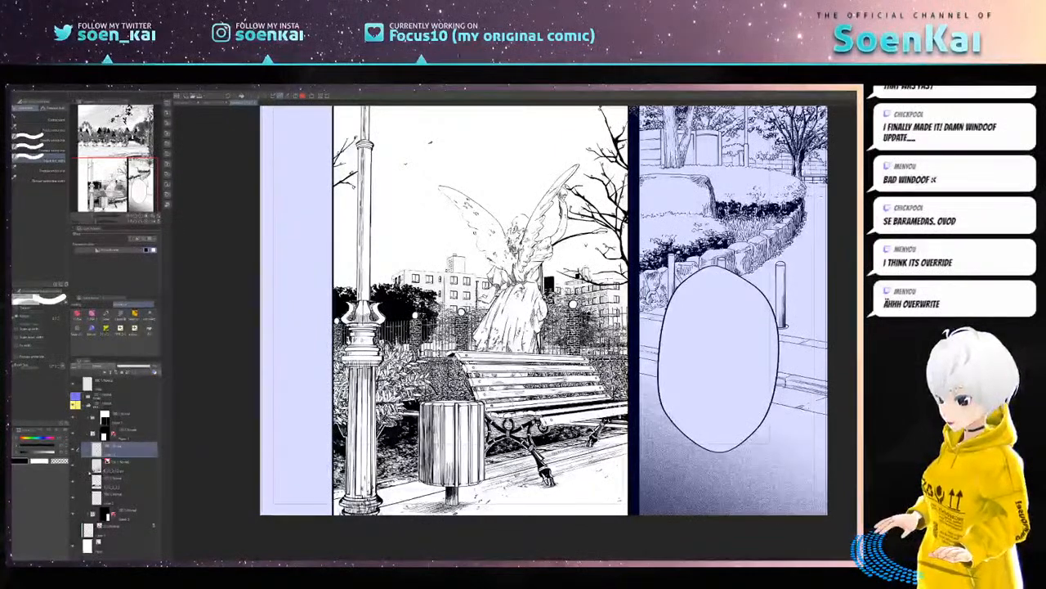
# - Select the park line art layer and compare the statue panel with and without the distant buildings and trees layer
pyautogui.click(123, 467)
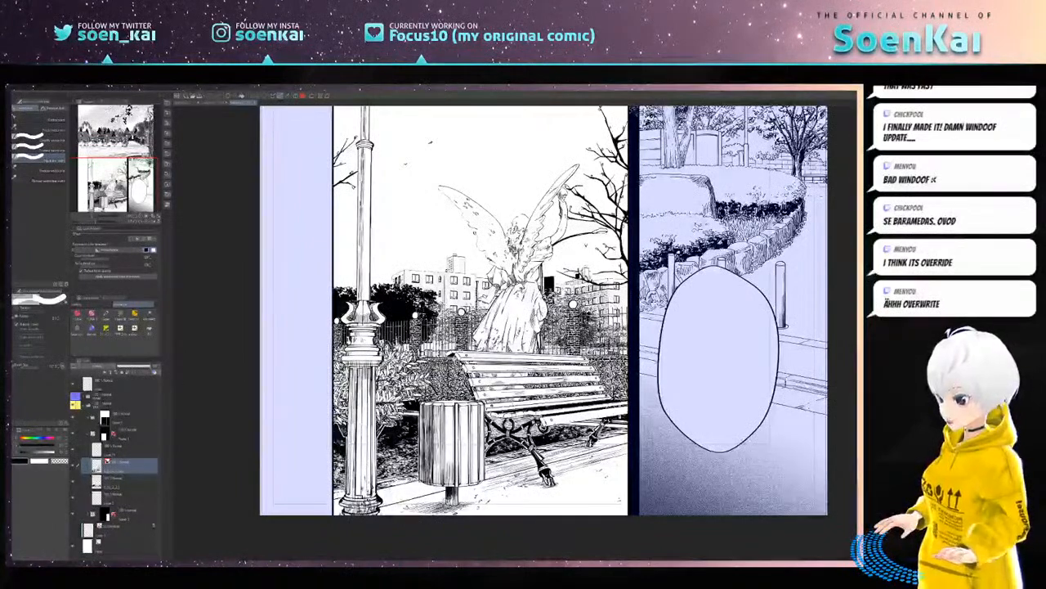
pyautogui.click(72, 482)
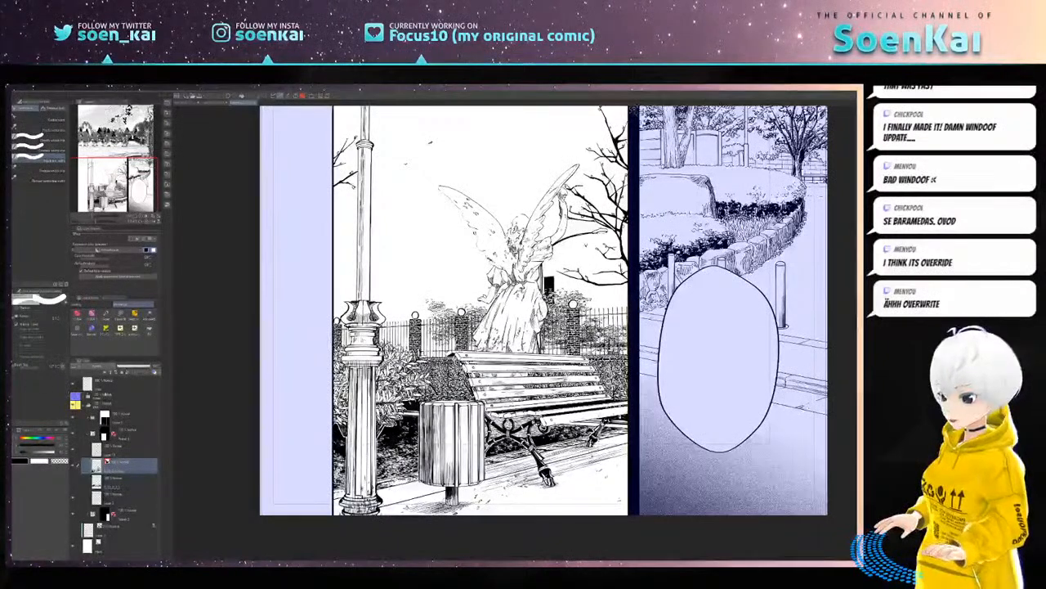
pyautogui.click(73, 482)
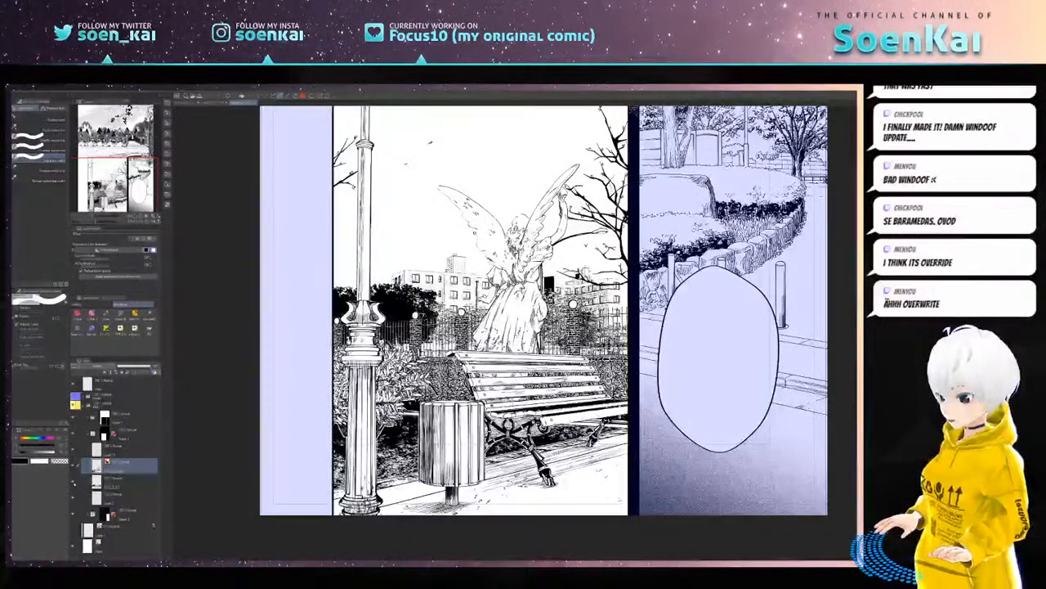
pyautogui.click(73, 481)
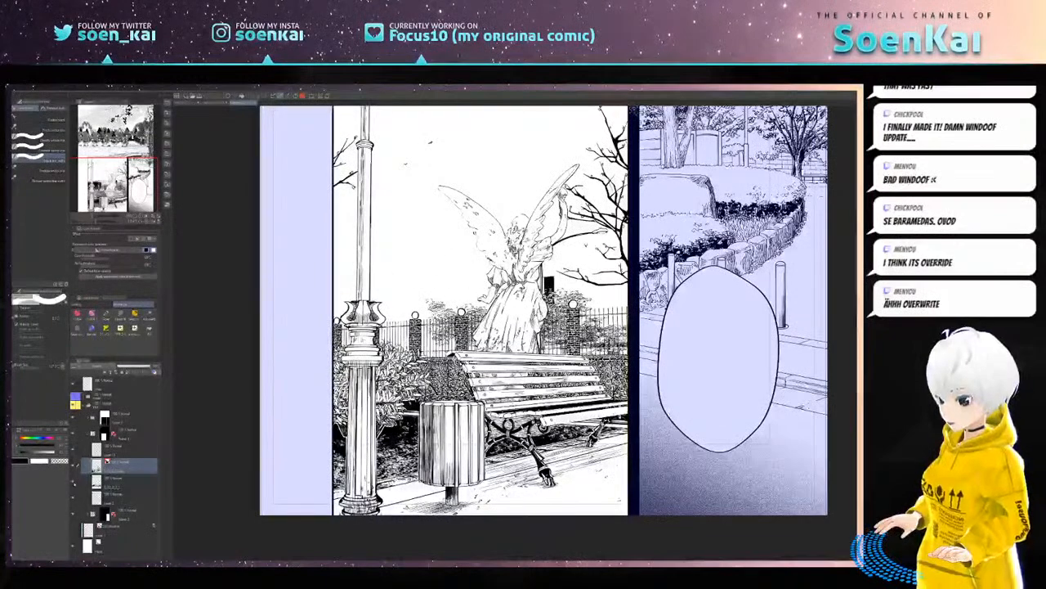
pyautogui.click(73, 481)
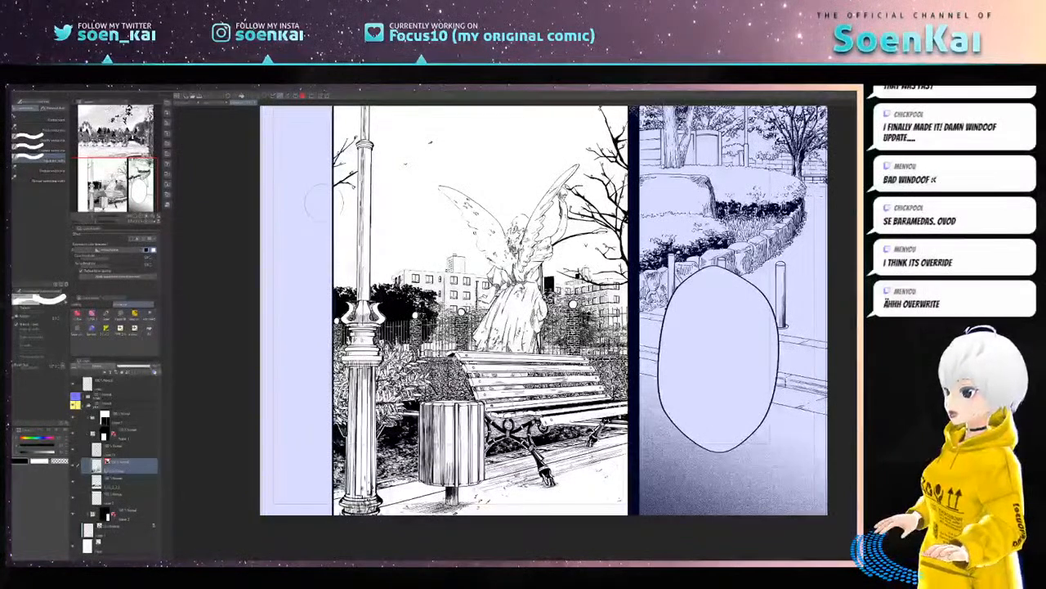
# - Switch to the Auto select tool and hide the distant buildings and trees layer in the statue panel
pyautogui.click(107, 315)
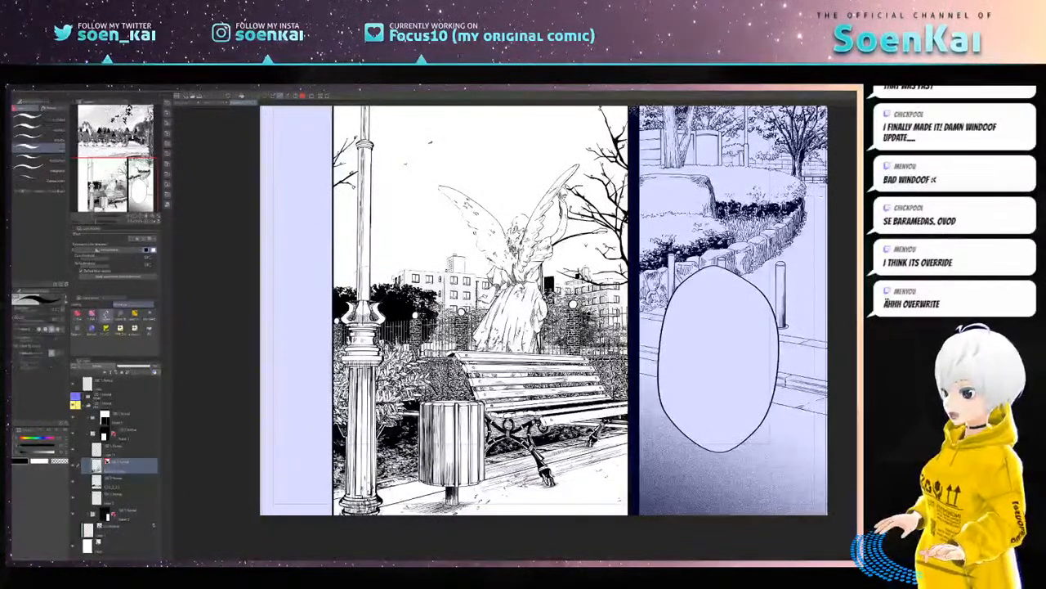
pyautogui.click(78, 315)
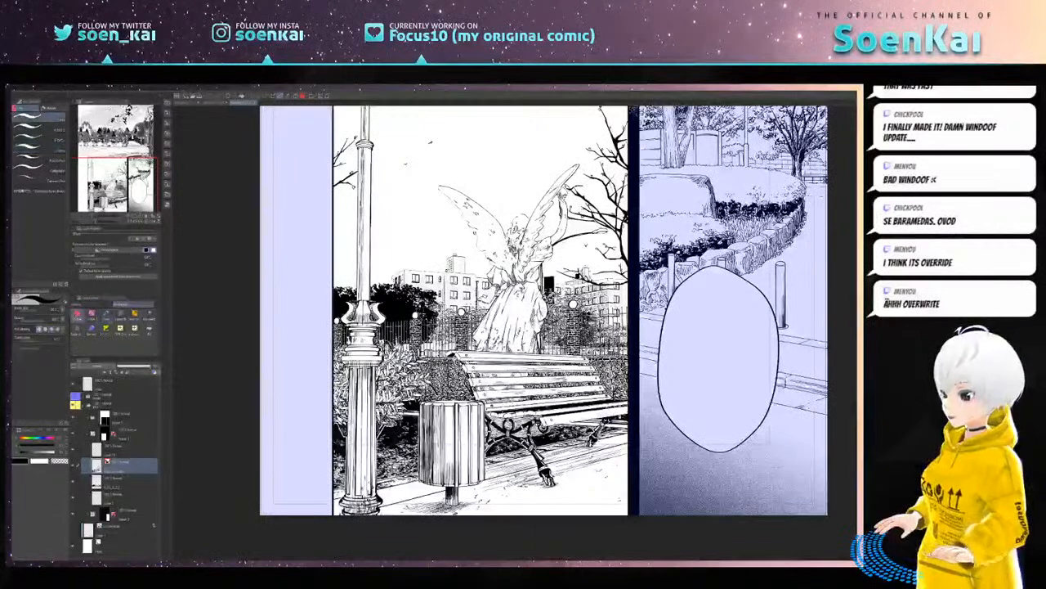
pyautogui.click(148, 315)
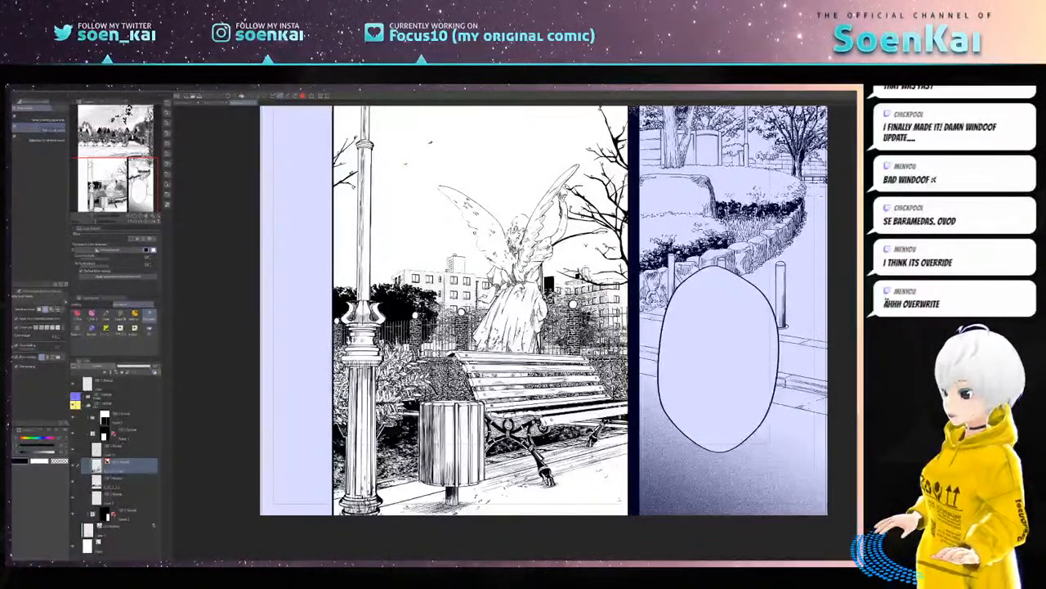
pyautogui.click(74, 481)
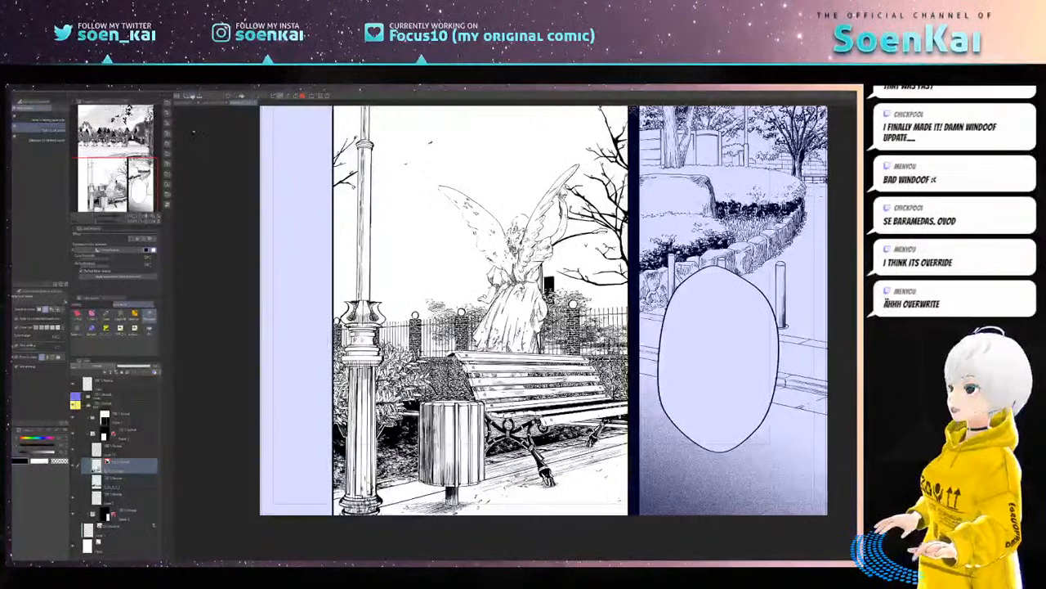
# - Browse to the background render folder for opening files and collapse the file groups around the PNG images
pyautogui.hotkey('ctrl', 'o')
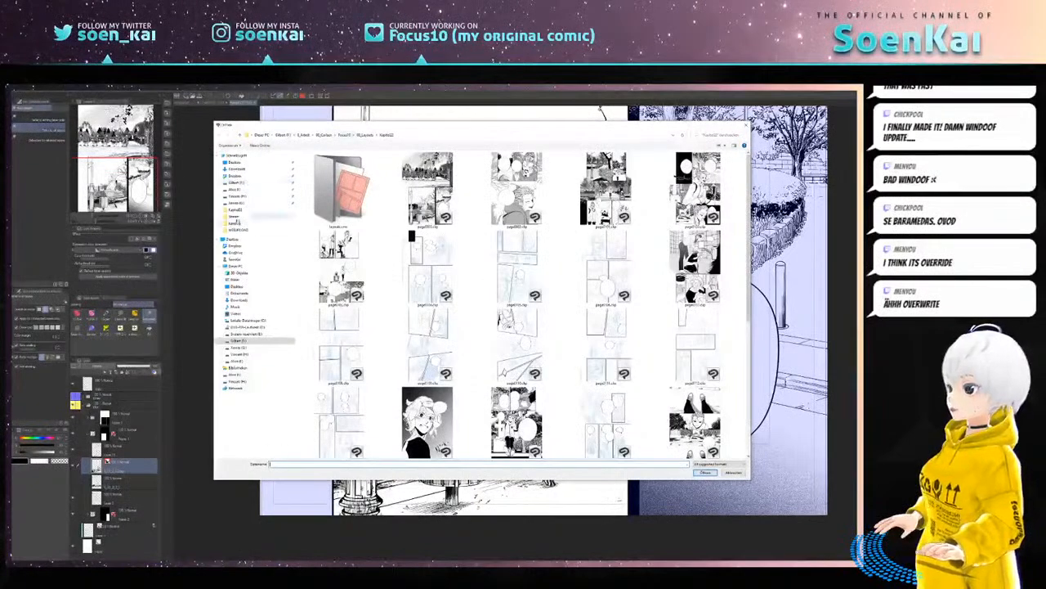
pyautogui.click(234, 223)
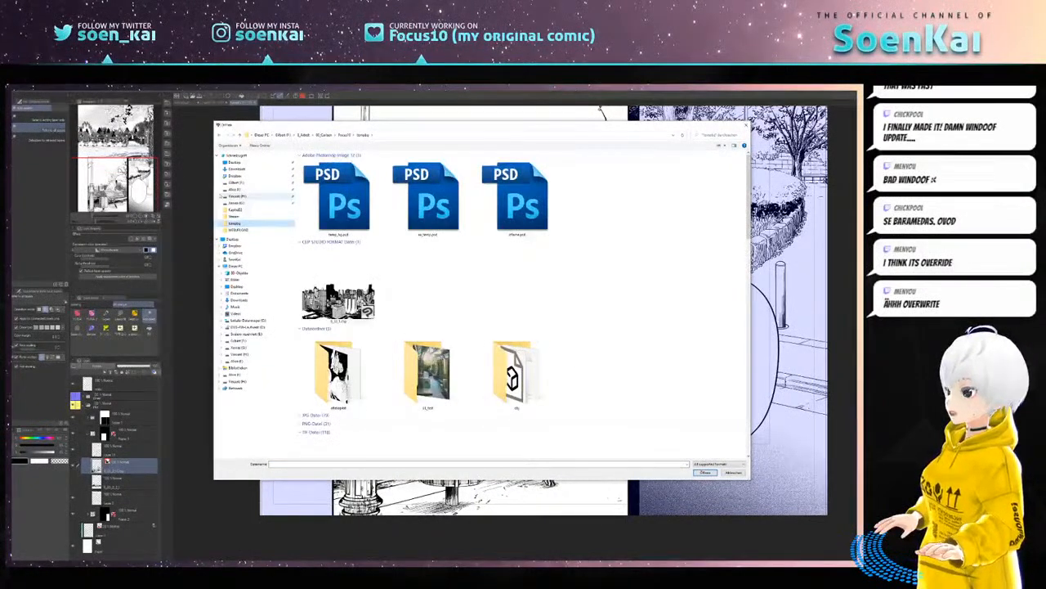
pyautogui.click(309, 424)
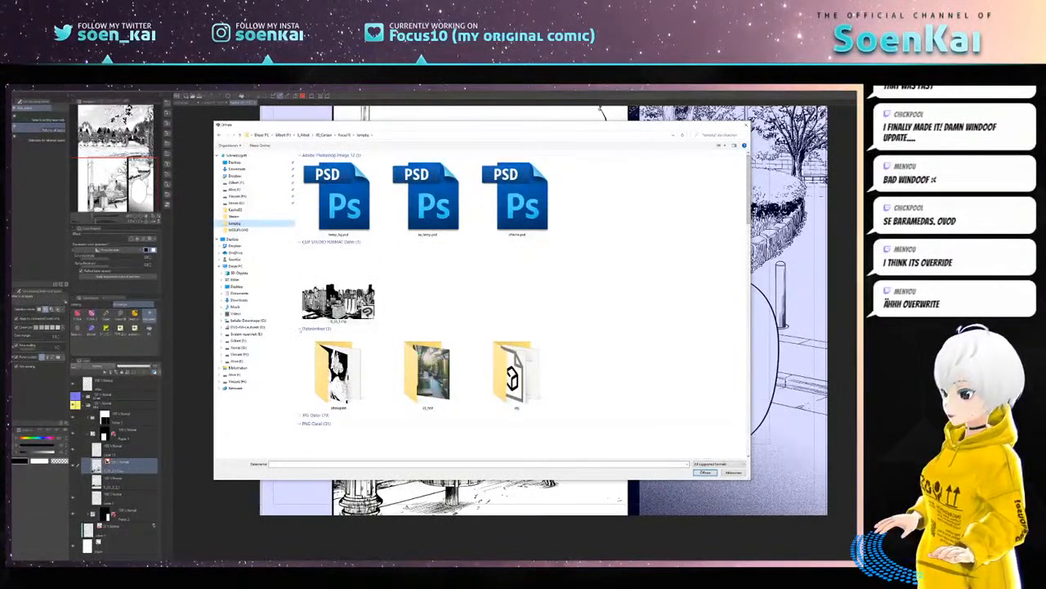
pyautogui.click(300, 328)
pyautogui.click(297, 242)
pyautogui.click(304, 155)
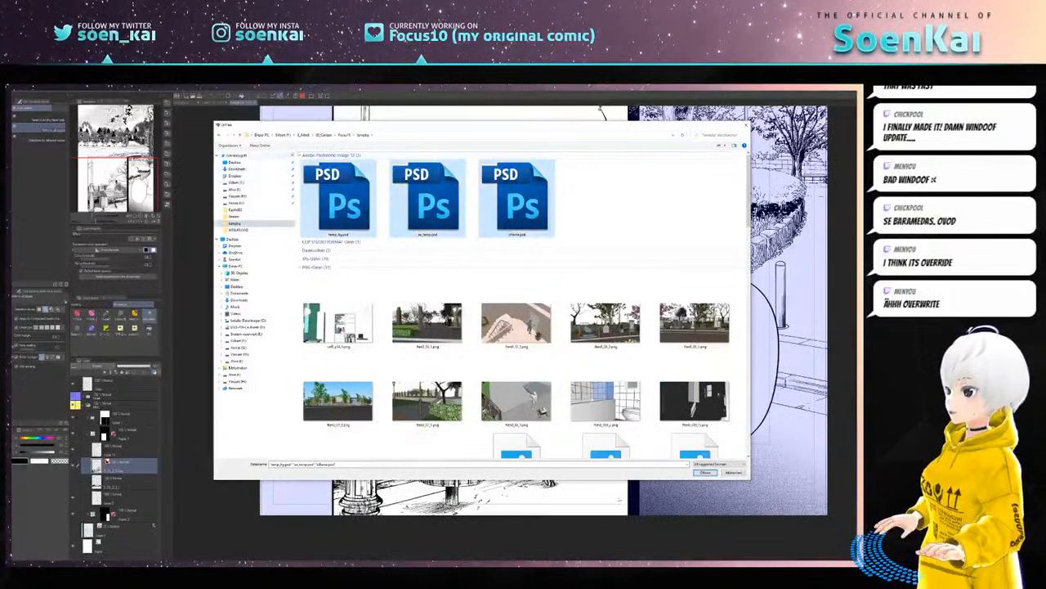
pyautogui.click(299, 155)
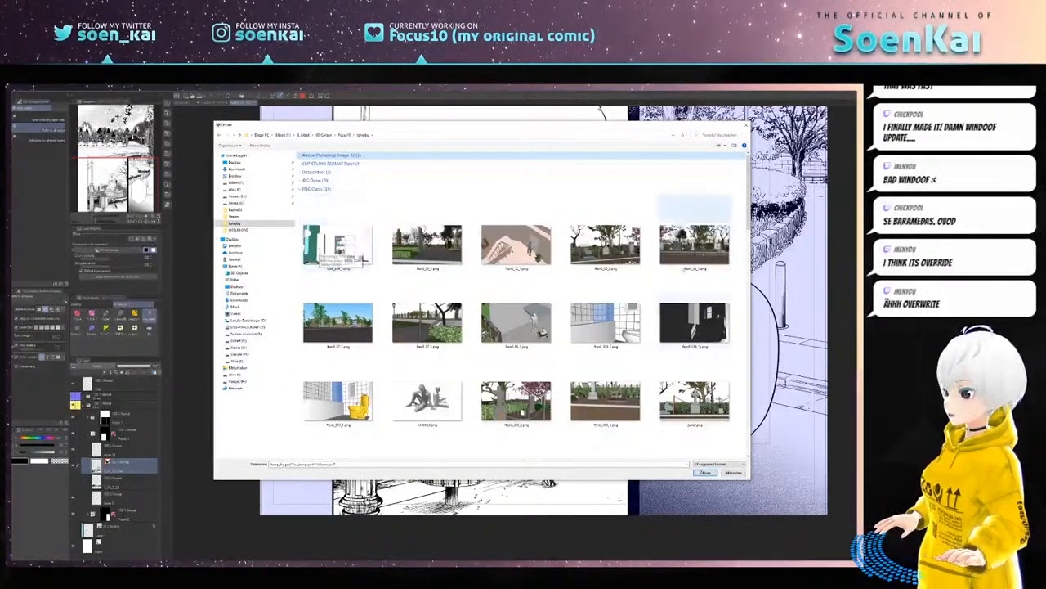
# - Open the coloured park bench render together with its matching TIF images
pyautogui.moveTo(746, 208); pyautogui.dragTo(745, 266)
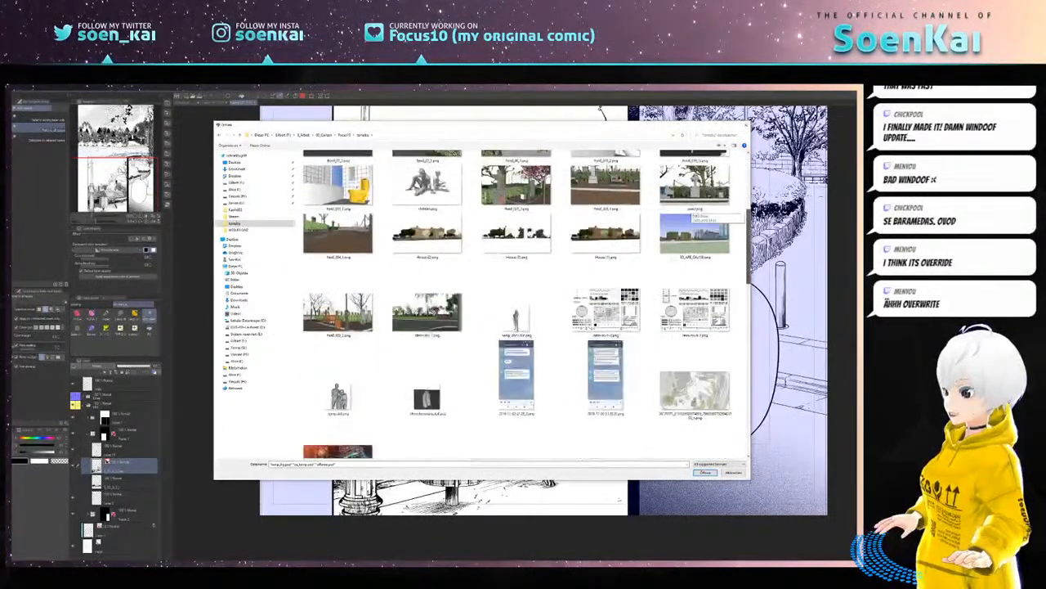
pyautogui.click(338, 311)
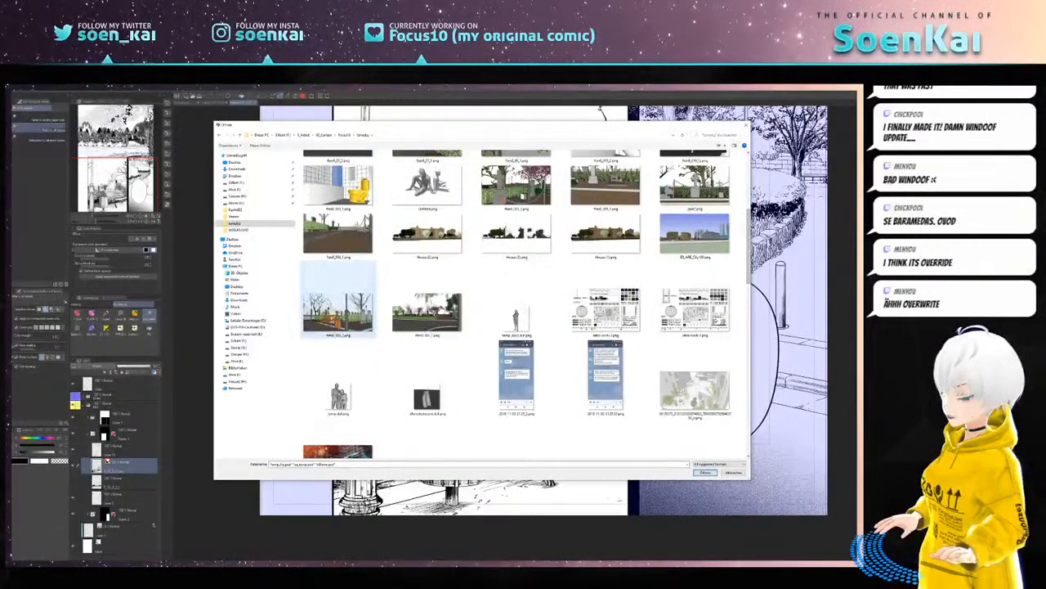
pyautogui.scroll(-3, 692, 279)
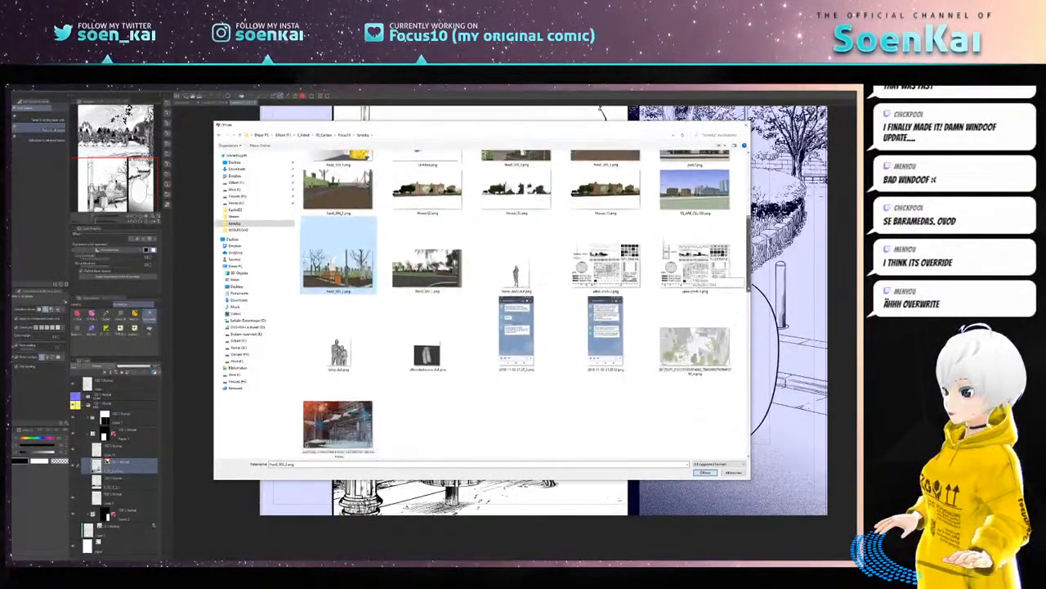
pyautogui.scroll(-10, 692, 279)
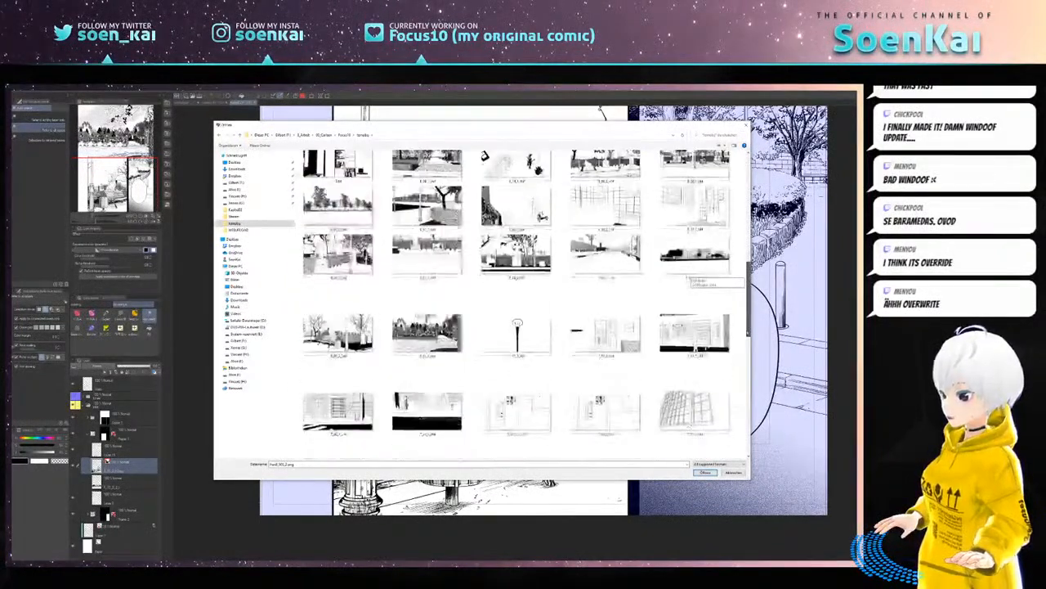
pyautogui.scroll(10, 691, 278)
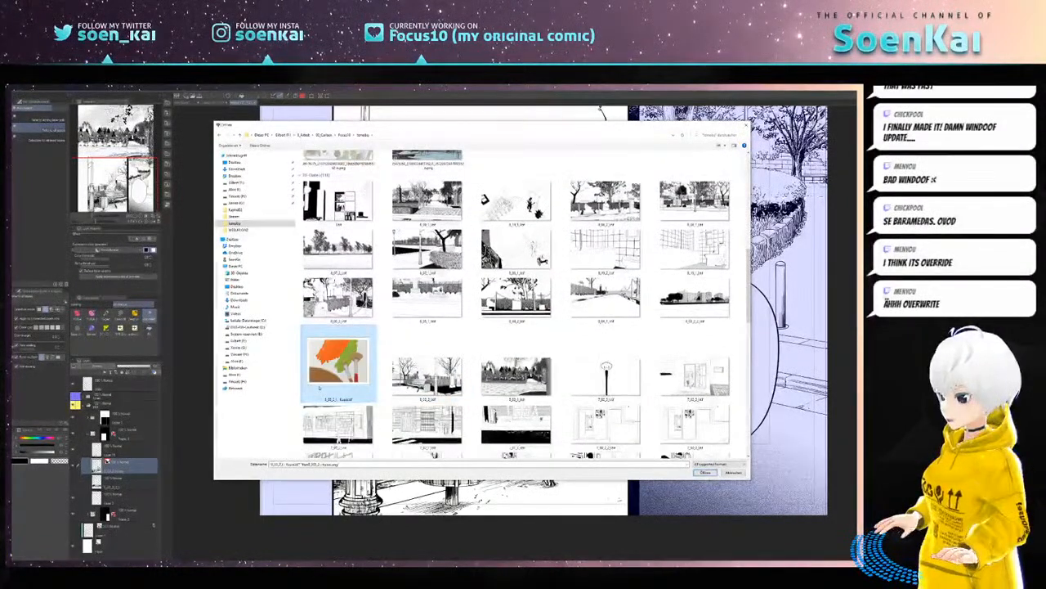
pyautogui.doubleClick(327, 380)
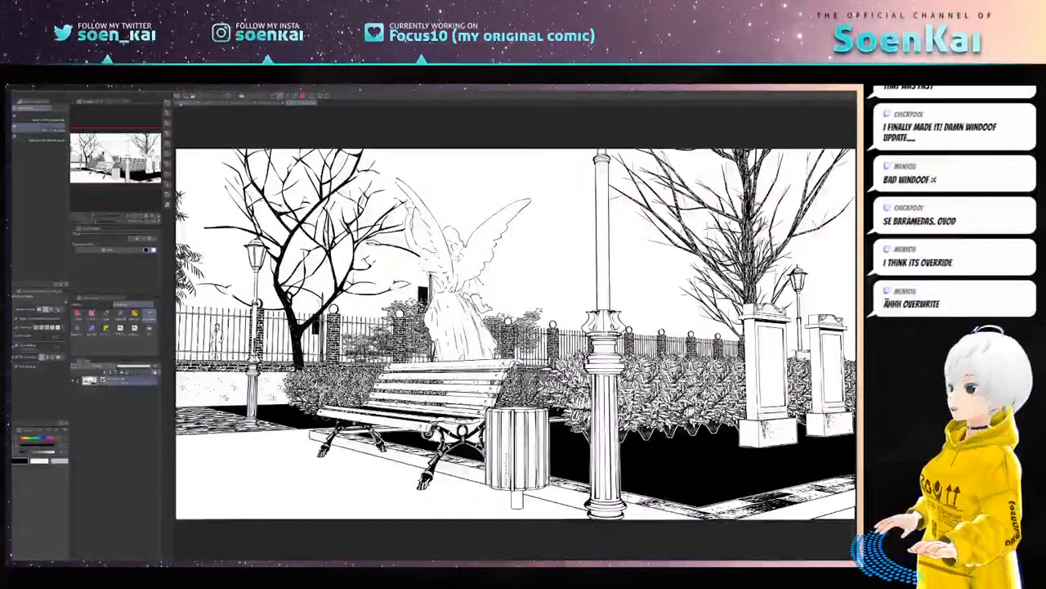
# - Compare the finished park page with the black-and-white line render and the coloured render of the bench scene
pyautogui.click(183, 103)
pyautogui.click(215, 103)
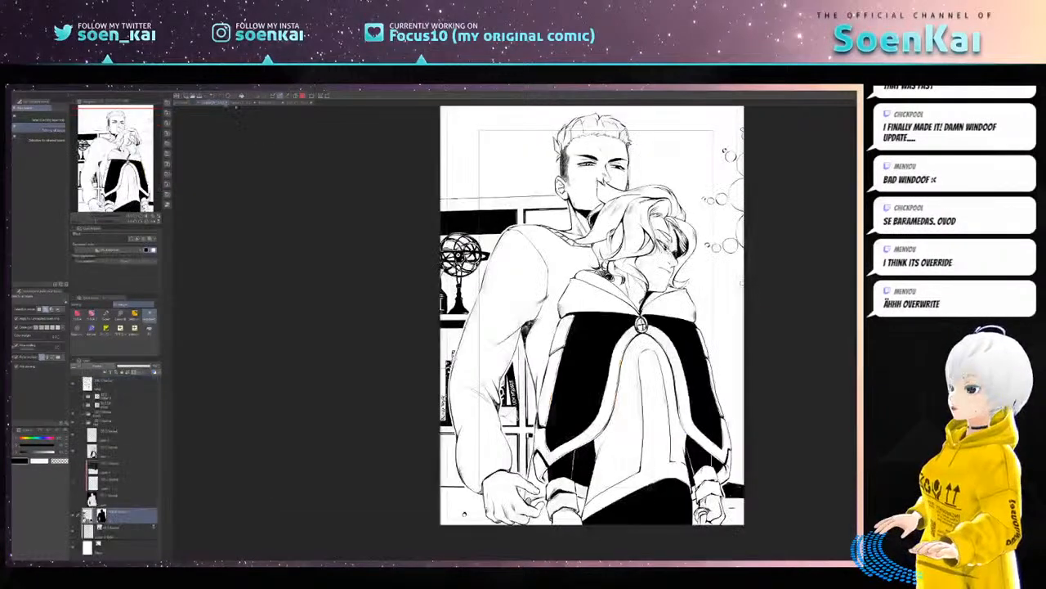
pyautogui.click(242, 103)
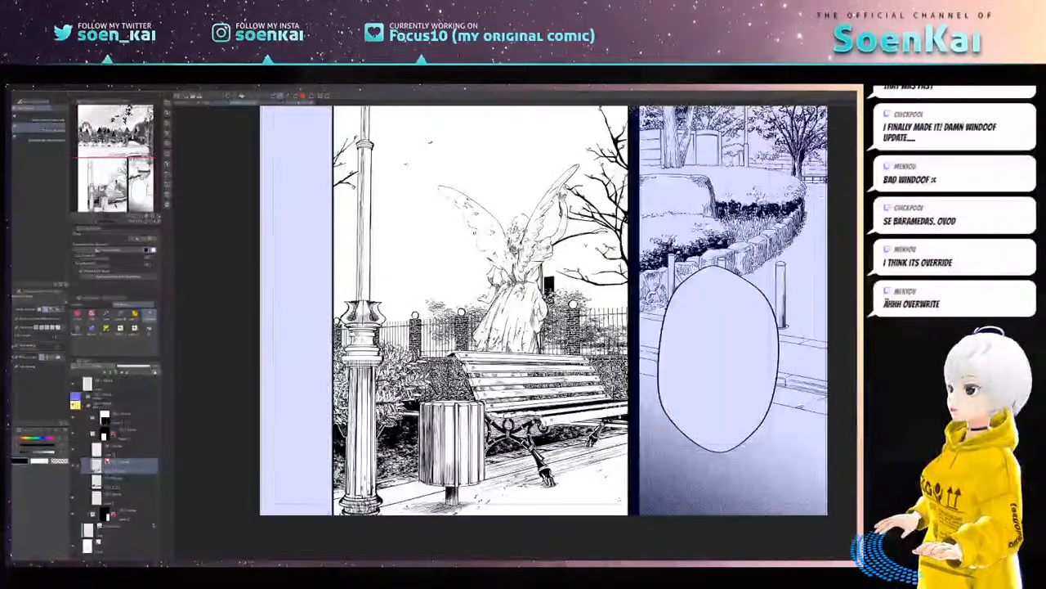
pyautogui.click(300, 103)
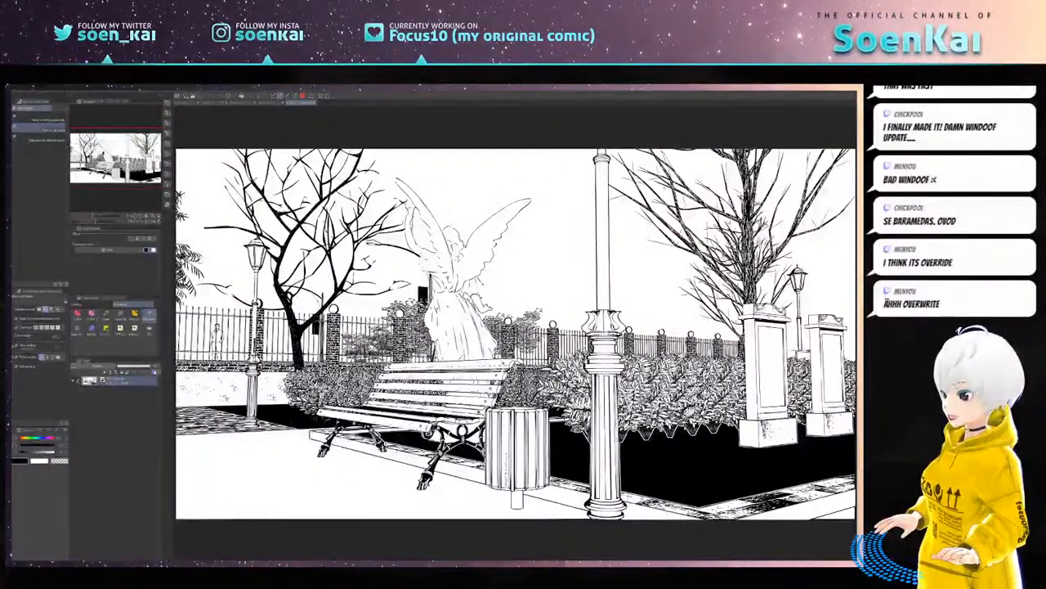
pyautogui.click(268, 103)
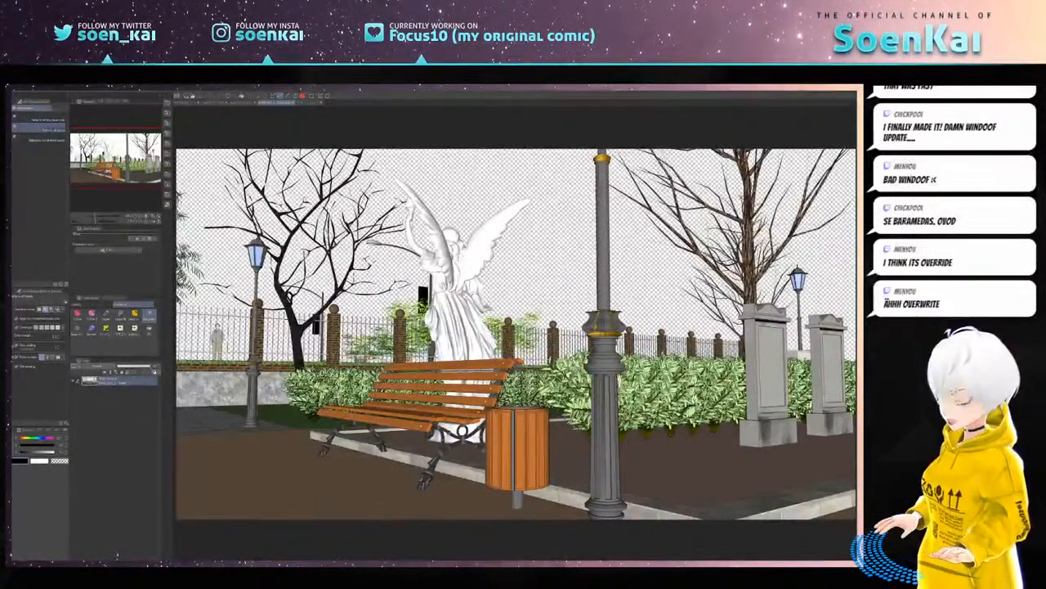
# - Add an empty layer beneath the coloured park render and set the brush colour to purple
pyautogui.hotkey('ctrl', 'shift', 'n')
pyautogui.moveTo(105, 385); pyautogui.dragTo(100, 396)
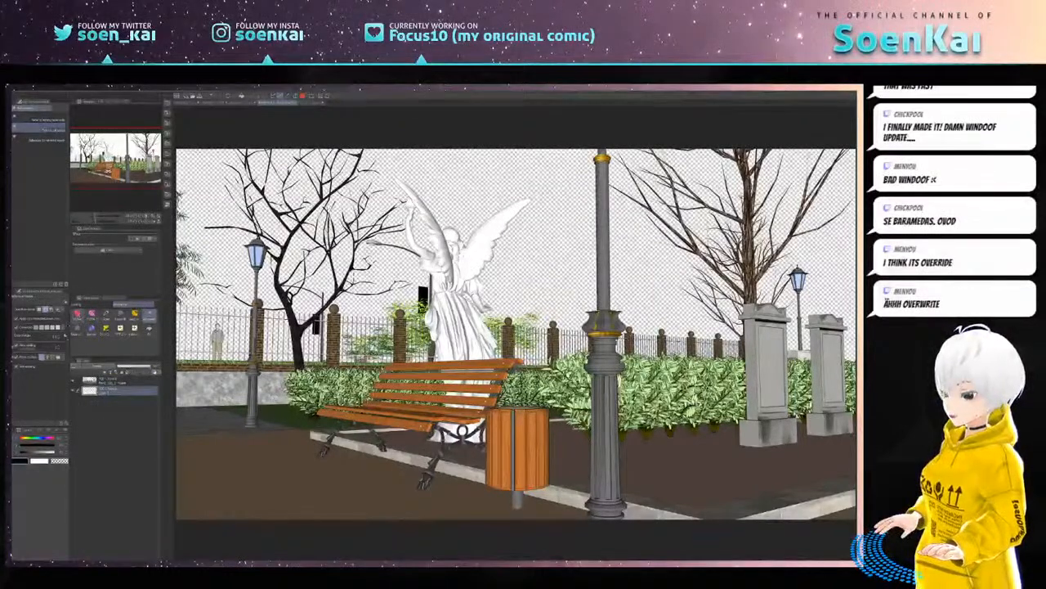
pyautogui.click(91, 314)
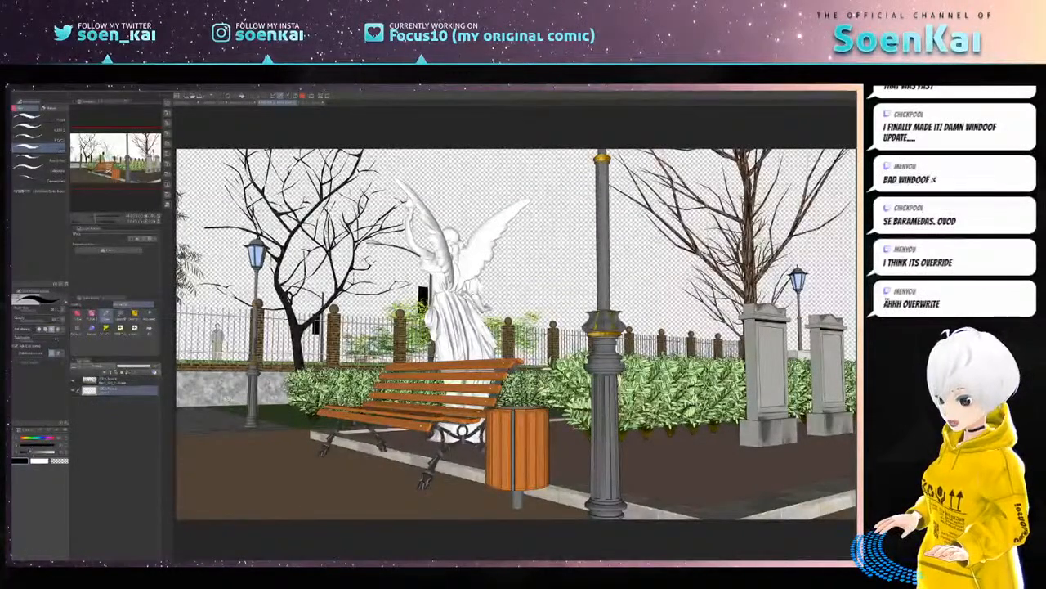
pyautogui.click(32, 451)
pyautogui.click(32, 445)
pyautogui.click(37, 452)
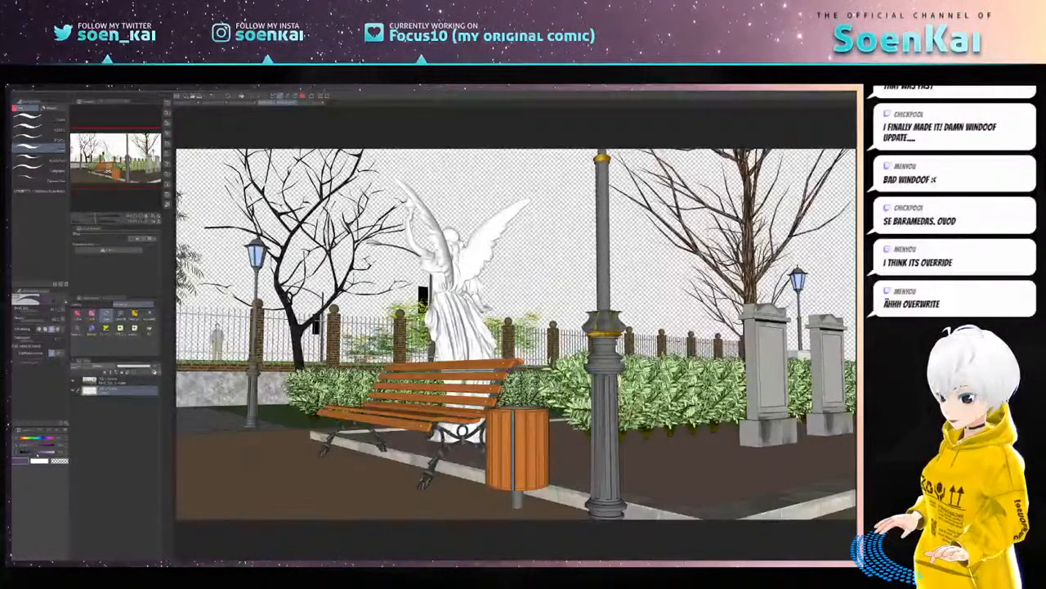
pyautogui.click(41, 444)
pyautogui.click(30, 452)
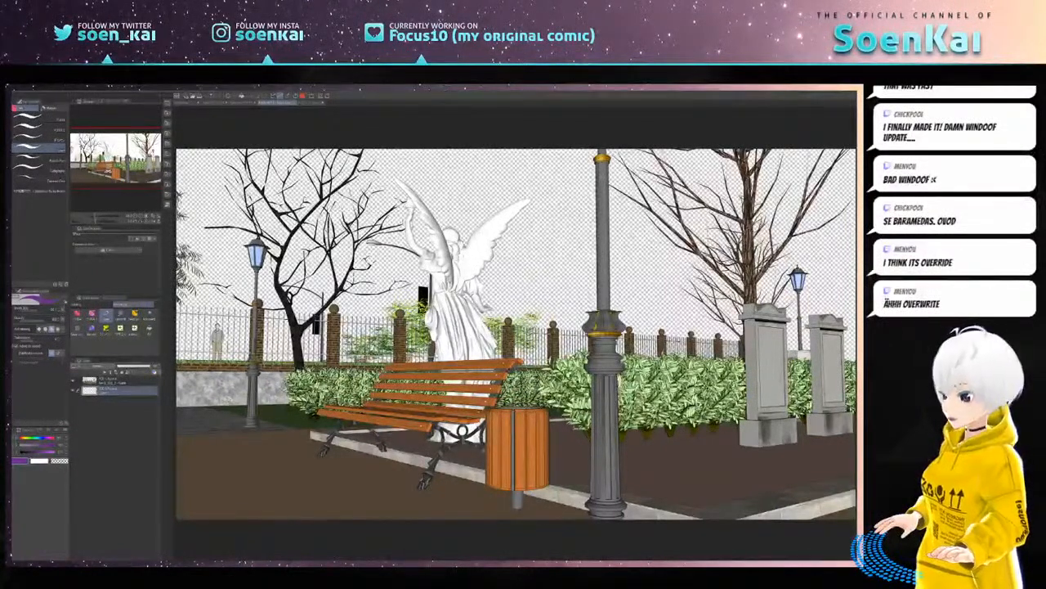
# - Paint broad purple strokes behind the angel statue, shrubs and fence, and remove the test layer
pyautogui.moveTo(484, 270); pyautogui.dragTo(523, 324)
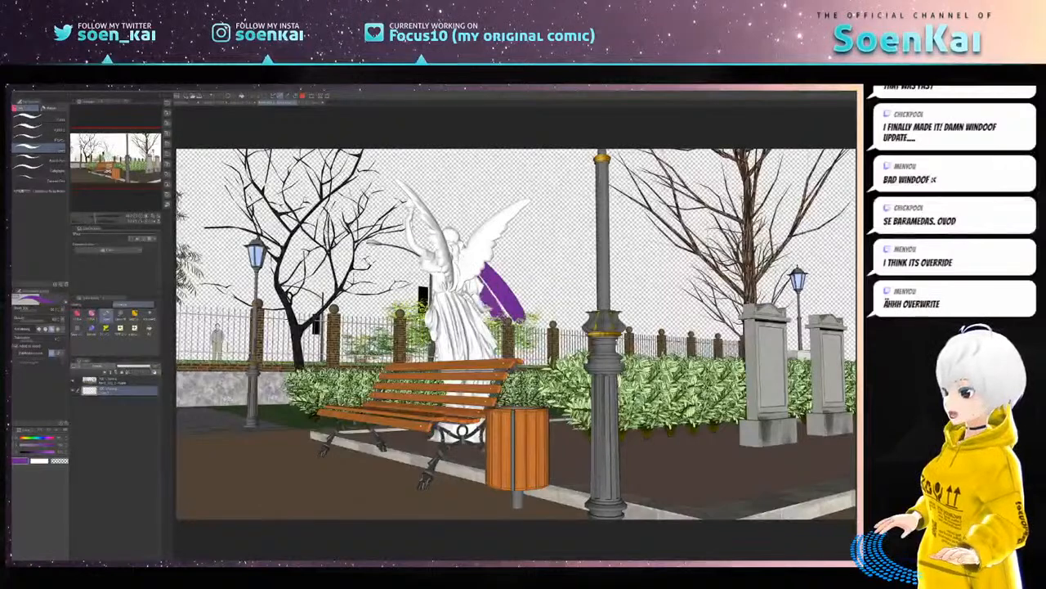
pyautogui.moveTo(420, 240); pyautogui.dragTo(530, 357)
pyautogui.moveTo(490, 261)
pyautogui.mouseDown()
pyautogui.moveTo(543, 360)
pyautogui.moveTo(561, 351)
pyautogui.moveTo(401, 282)
pyautogui.moveTo(565, 343)
pyautogui.mouseUp()
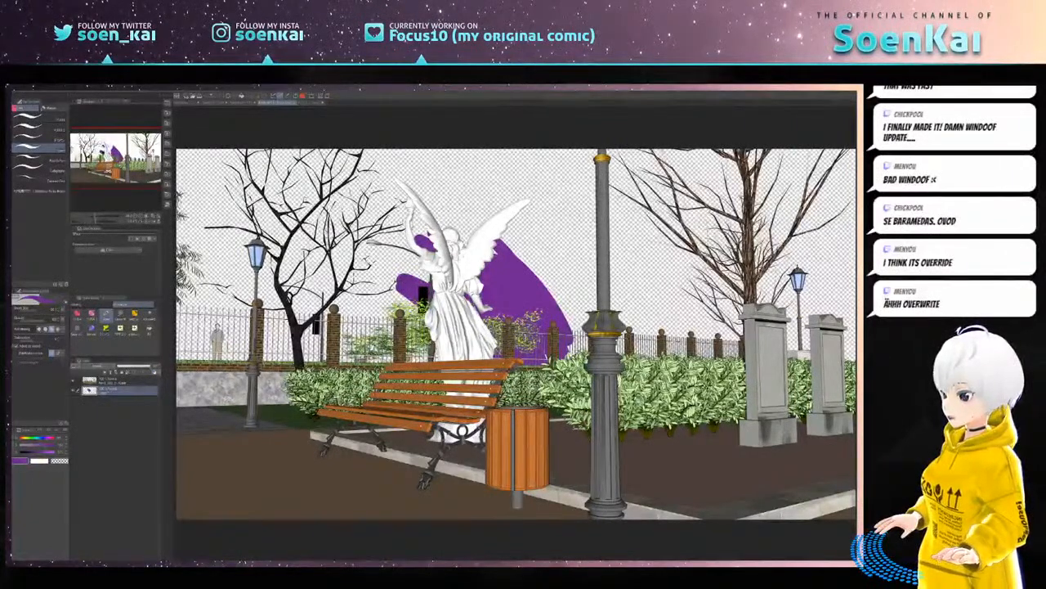
pyautogui.moveTo(413, 298)
pyautogui.mouseDown()
pyautogui.moveTo(421, 359)
pyautogui.moveTo(391, 351)
pyautogui.moveTo(377, 314)
pyautogui.moveTo(435, 358)
pyautogui.mouseUp()
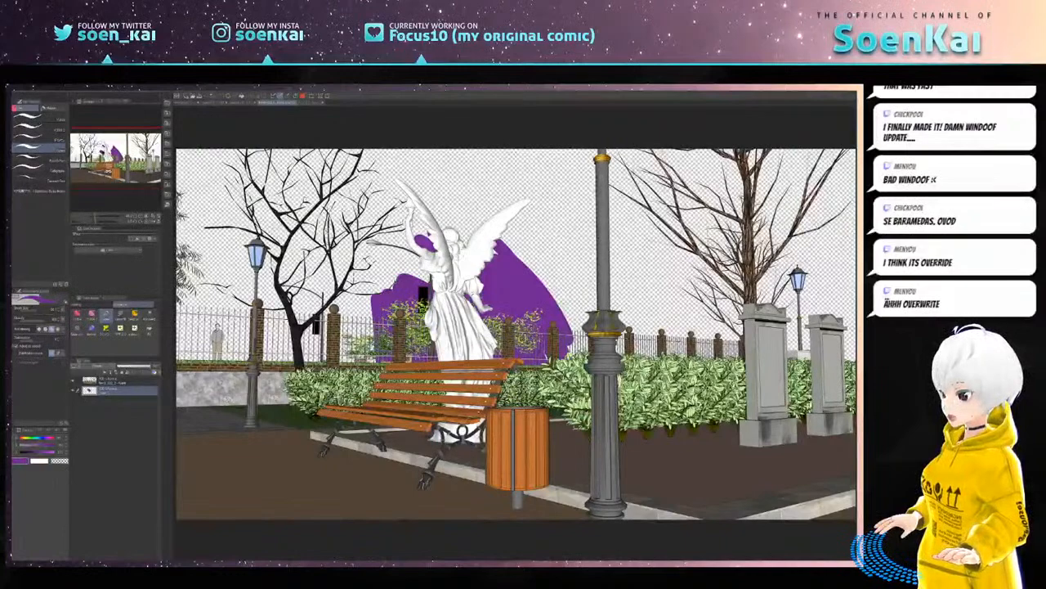
pyautogui.moveTo(382, 325)
pyautogui.mouseDown()
pyautogui.moveTo(368, 360)
pyautogui.moveTo(350, 301)
pyautogui.moveTo(339, 360)
pyautogui.mouseUp()
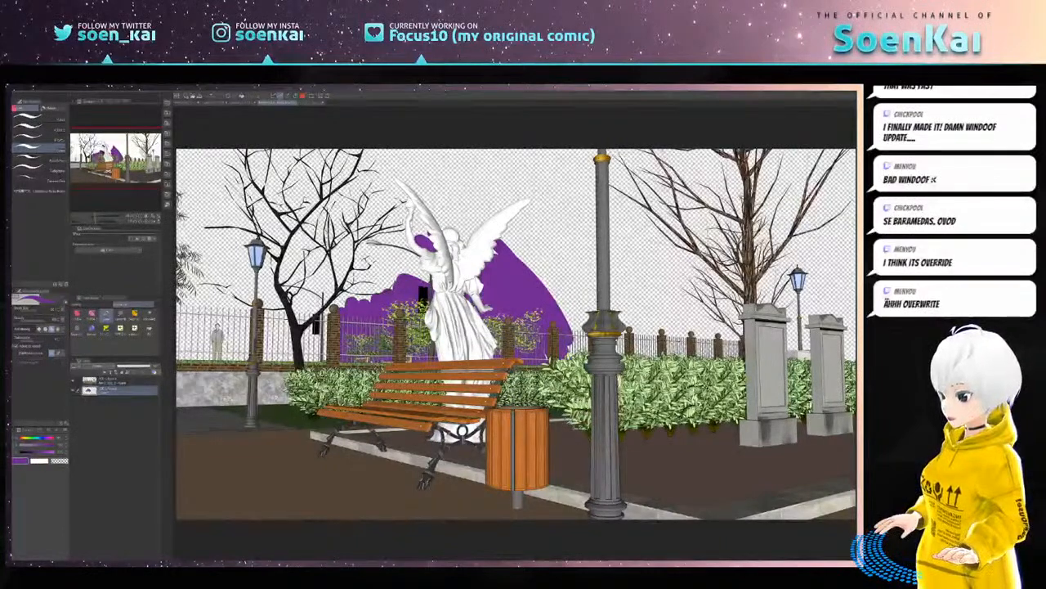
pyautogui.click(153, 372)
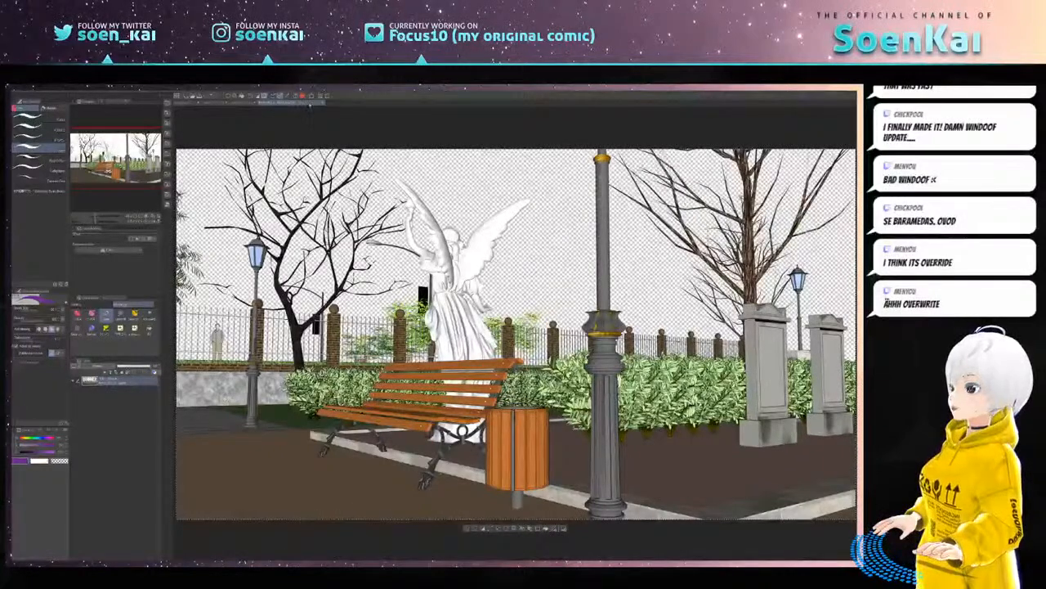
# - Copy the coloured render into the black-and-white line render document and align it exactly over the line art
pyautogui.click(307, 103)
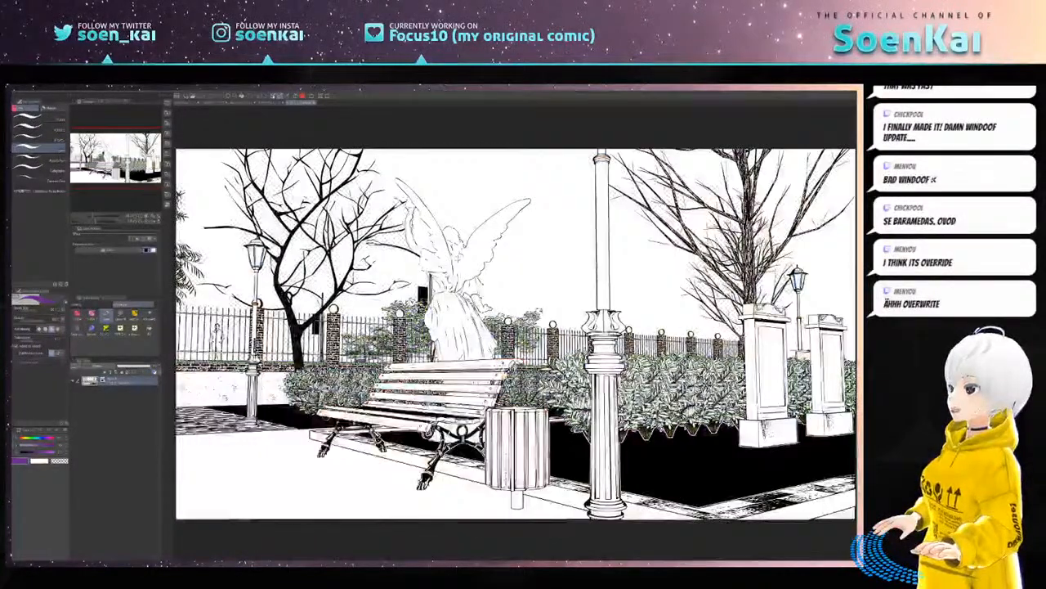
pyautogui.hotkey('ctrl', 'v')
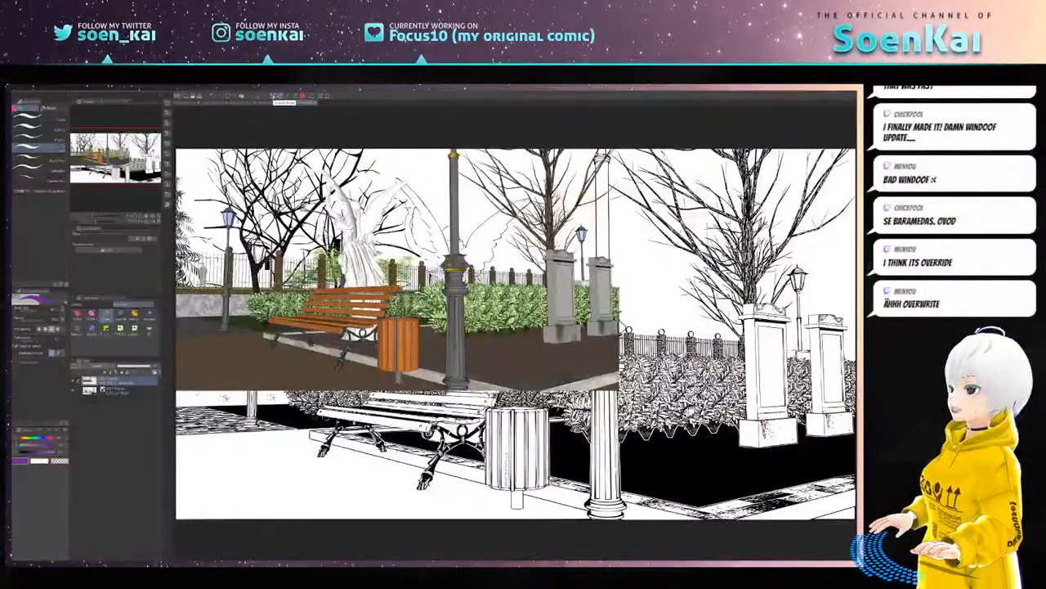
pyautogui.click(273, 96)
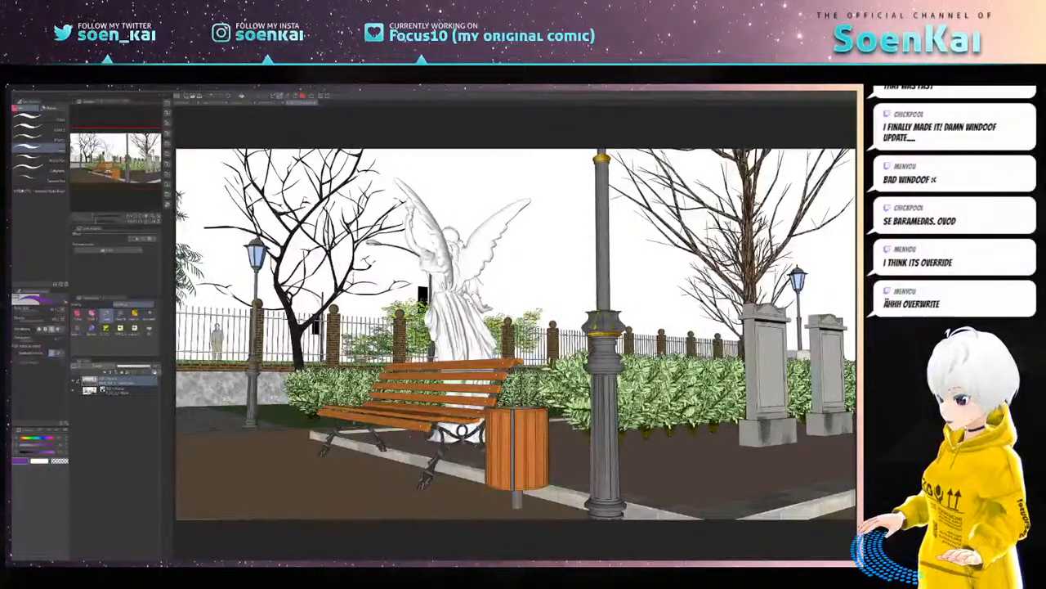
pyautogui.click(74, 381)
pyautogui.click(74, 381)
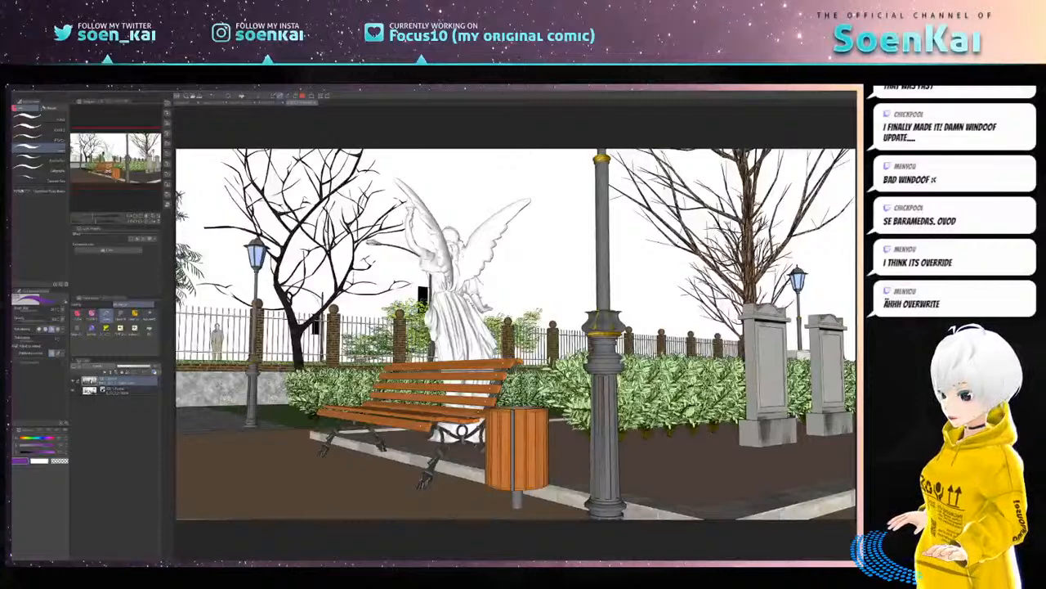
# - Hide the coloured render and use its opaque area as a selection to clear the white sky from the line render
pyautogui.keyDown('ctrl'); pyautogui.click(89, 380); pyautogui.keyUp('ctrl')
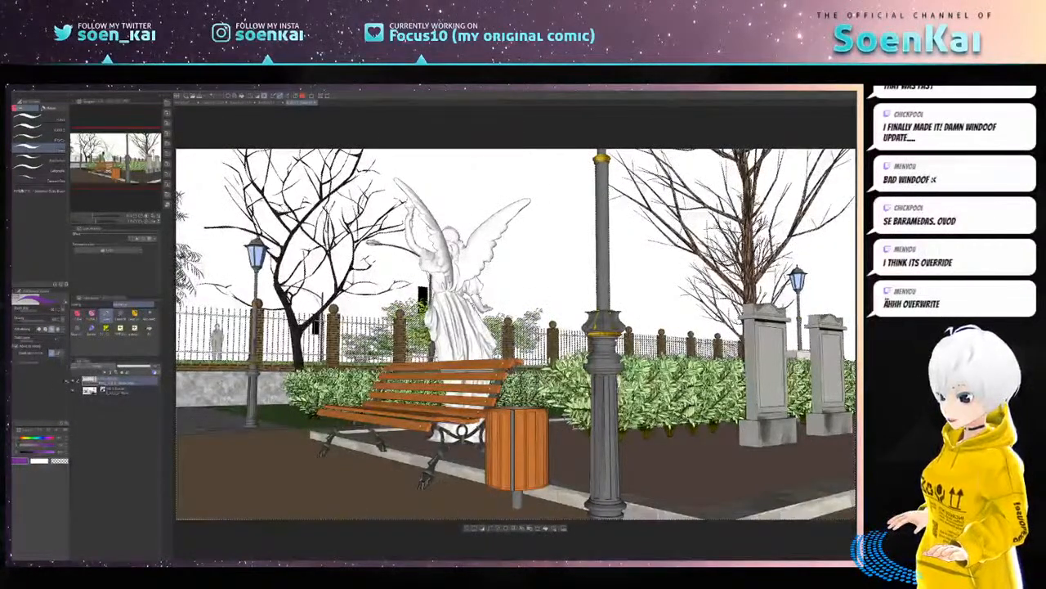
pyautogui.click(73, 381)
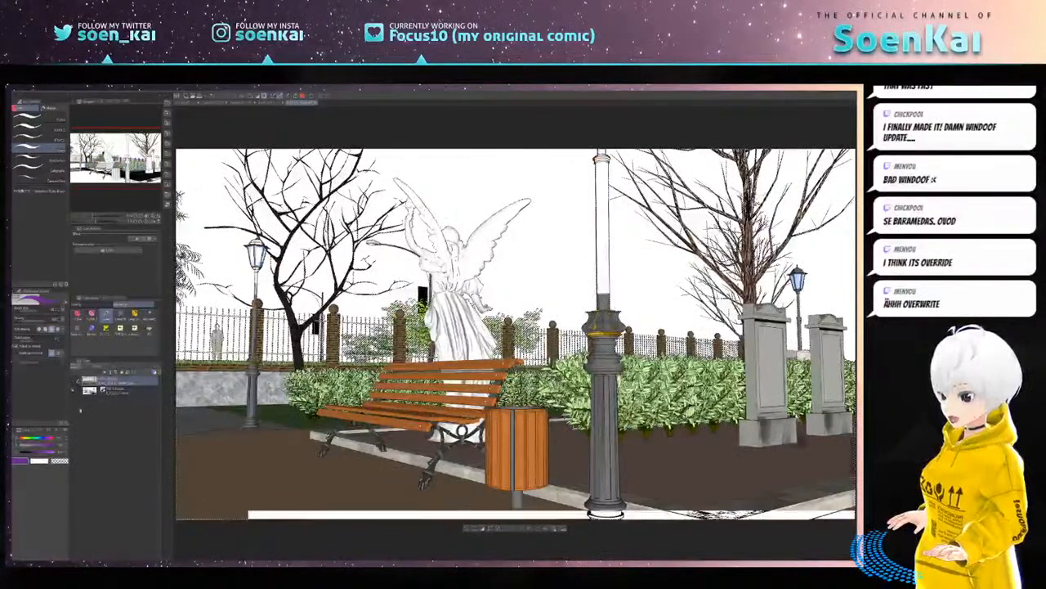
pyautogui.click(111, 391)
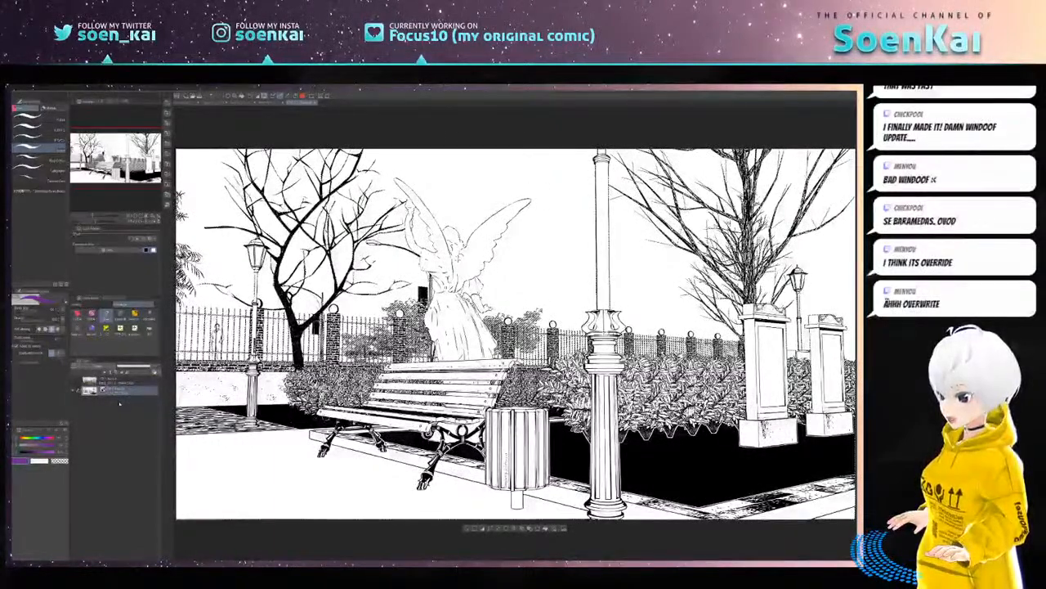
pyautogui.click(82, 92)
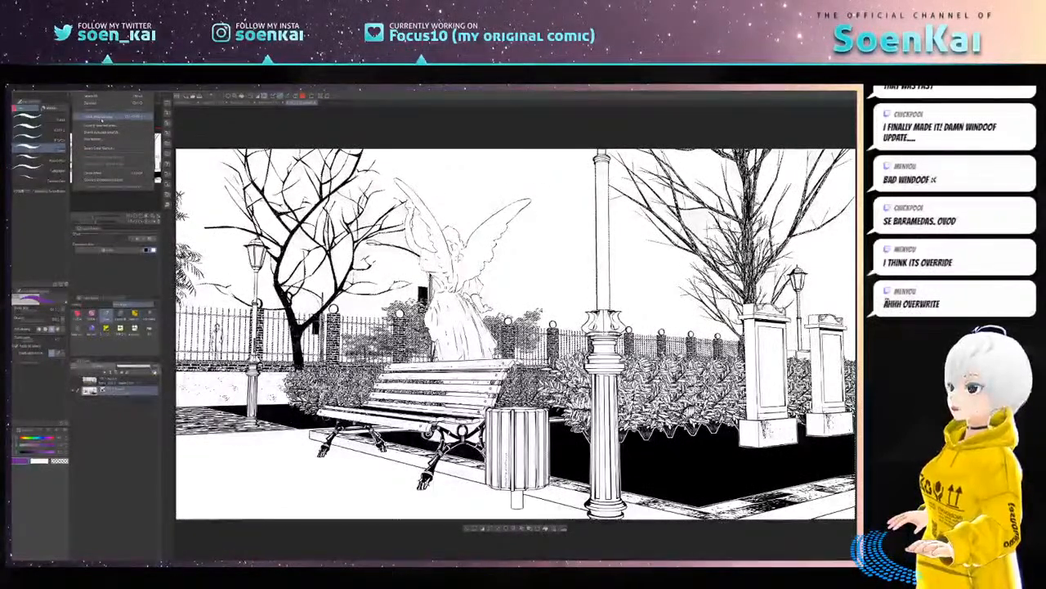
pyautogui.click(90, 91)
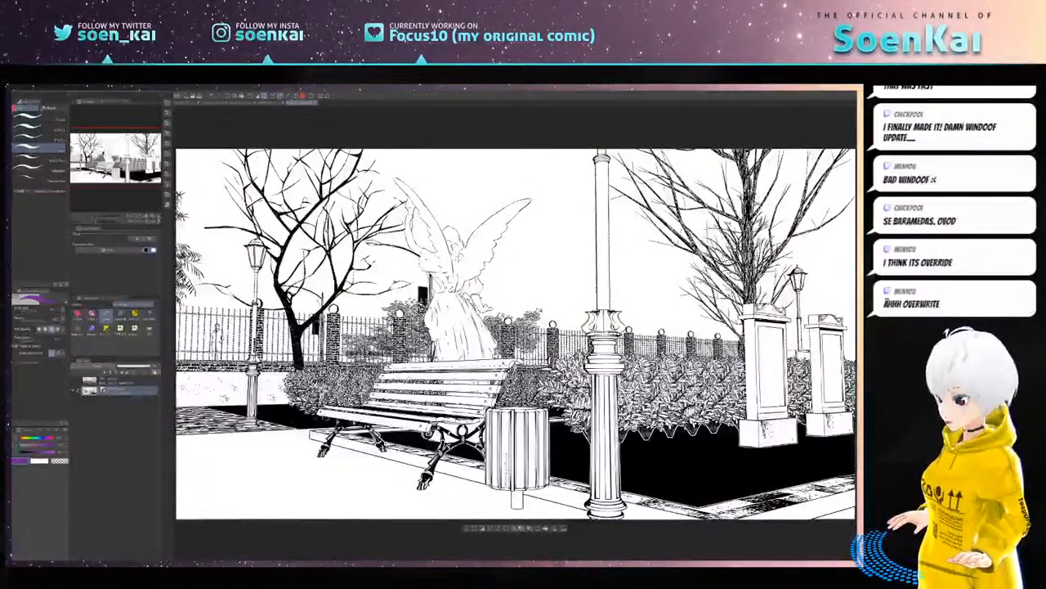
pyautogui.press('Delete')
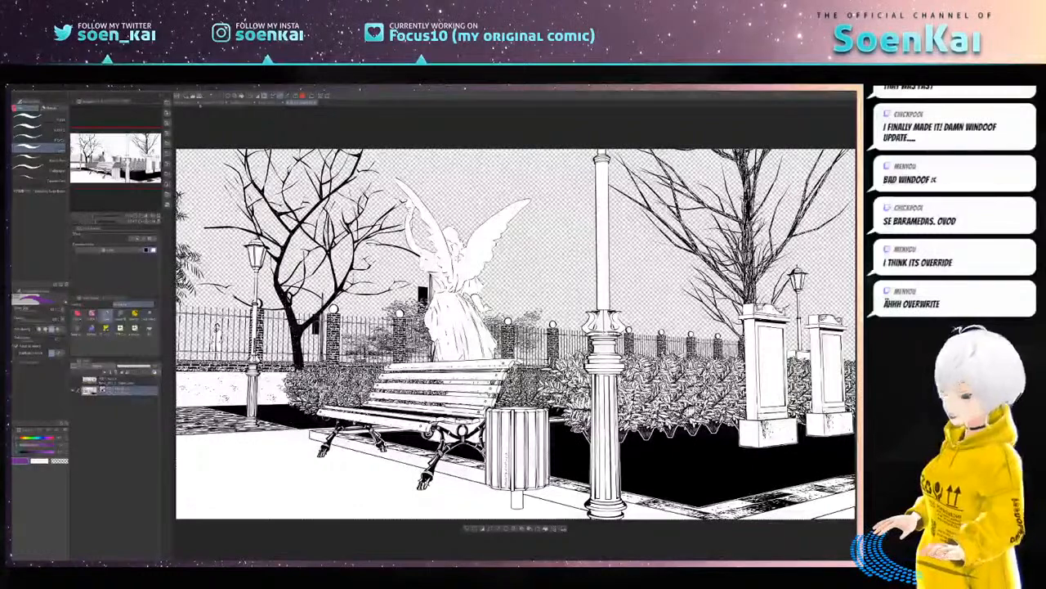
# - In the two-figure page, hide the interior background layer, load its mask as a selection and activate the layer beneath
pyautogui.click(215, 102)
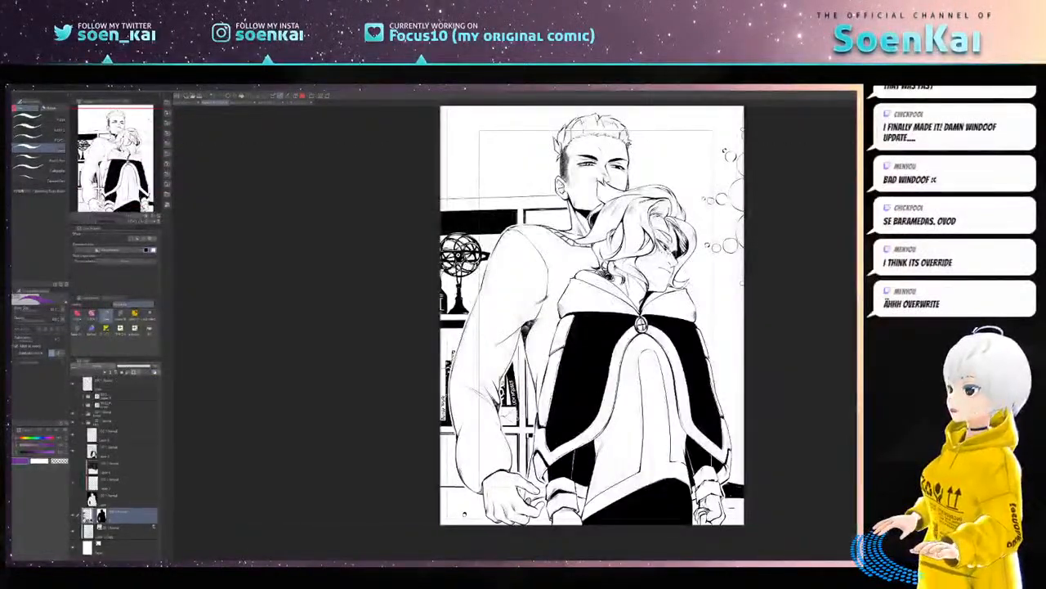
pyautogui.click(73, 515)
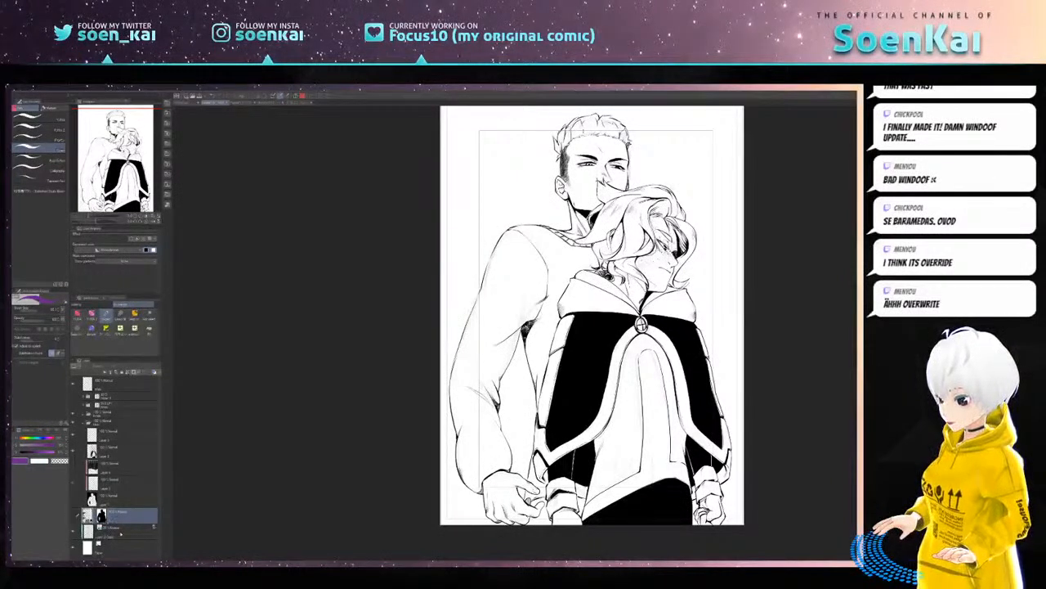
pyautogui.keyDown('ctrl'); pyautogui.click(101, 515); pyautogui.keyUp('ctrl')
pyautogui.click(121, 532)
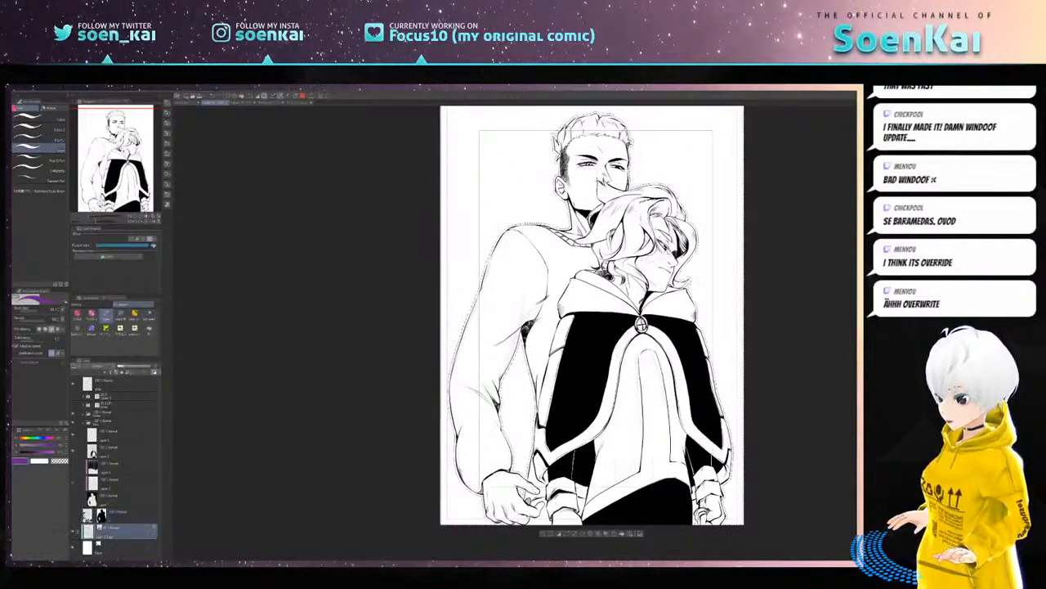
# - Try a layer folder masked by the background selection beneath the hidden interior, and undo it
pyautogui.hotkey('ctrl', 'g')
pyautogui.hotkey('ctrl', 'm')
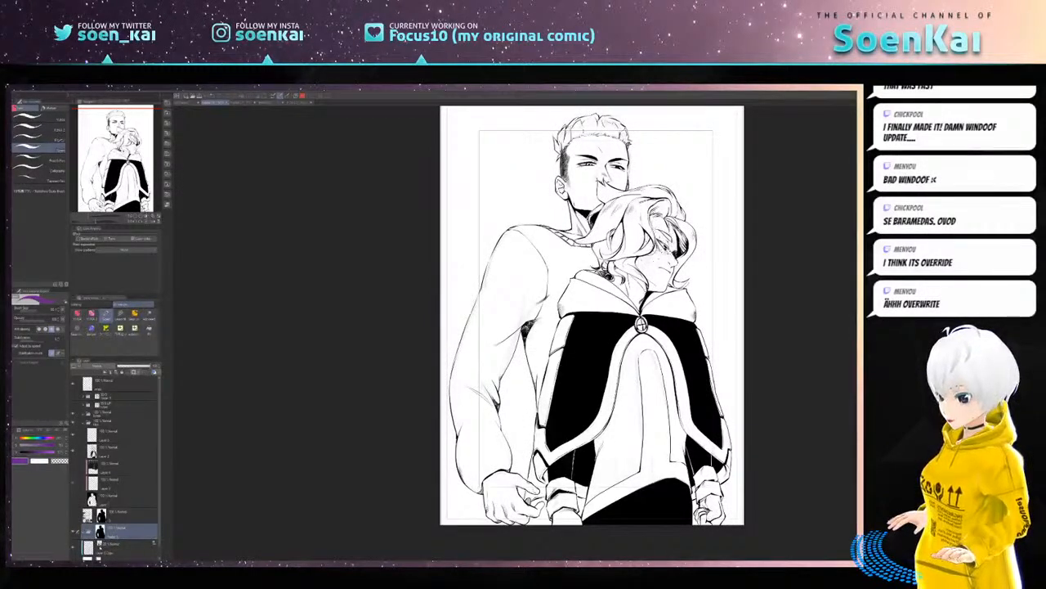
pyautogui.hotkey('ctrl', '-')
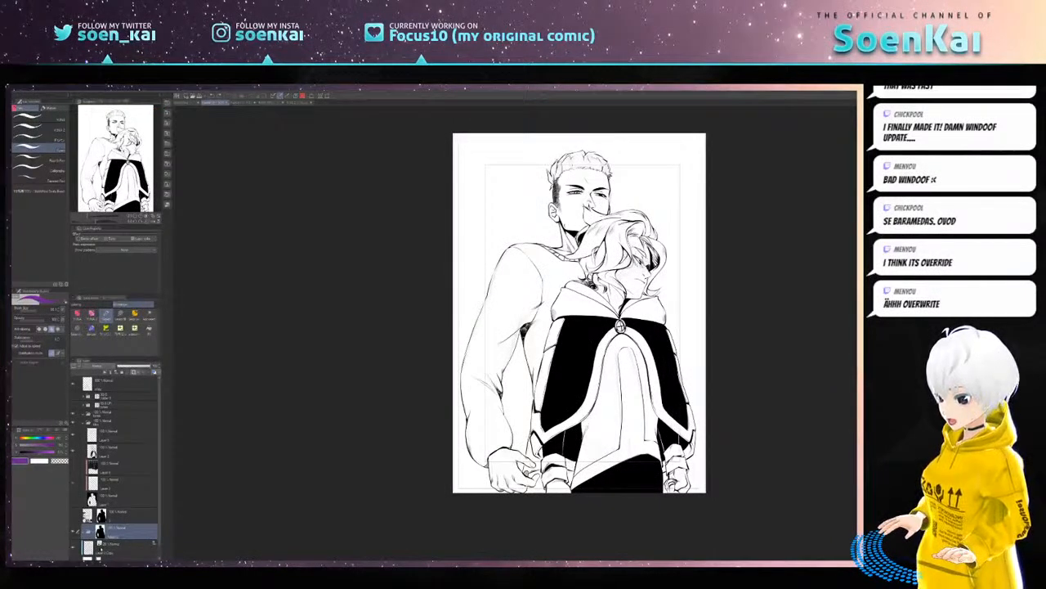
pyautogui.hotkey('ctrl', 'z')
pyautogui.hotkey('ctrl', 'z')
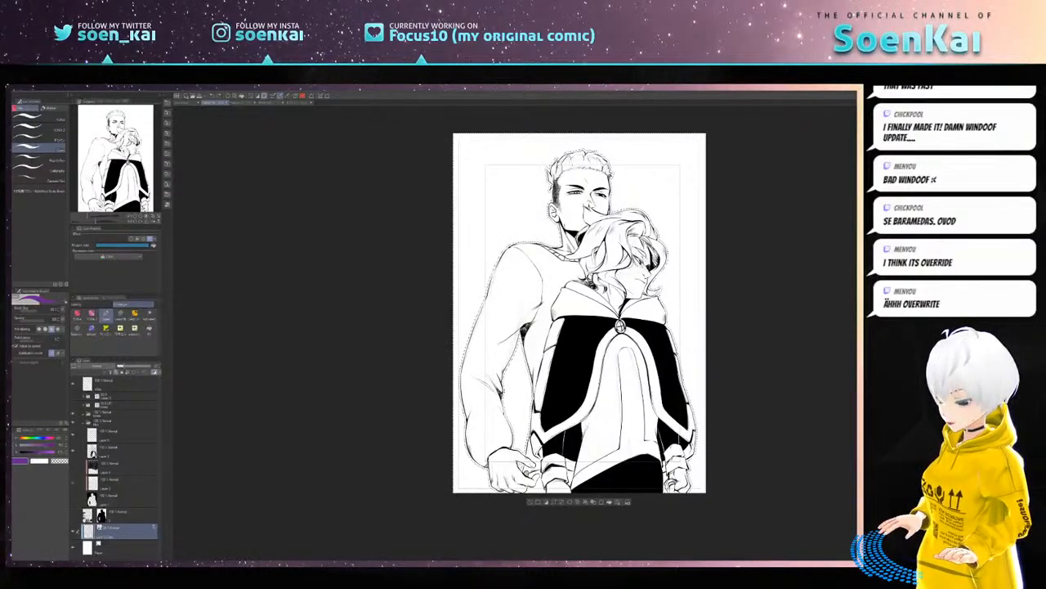
pyautogui.hotkey('ctrl', 'z')
# - Try masking a new empty layer with the background selection and merging the pasted park line render into it
pyautogui.hotkey('ctrl', 'shift', 'n')
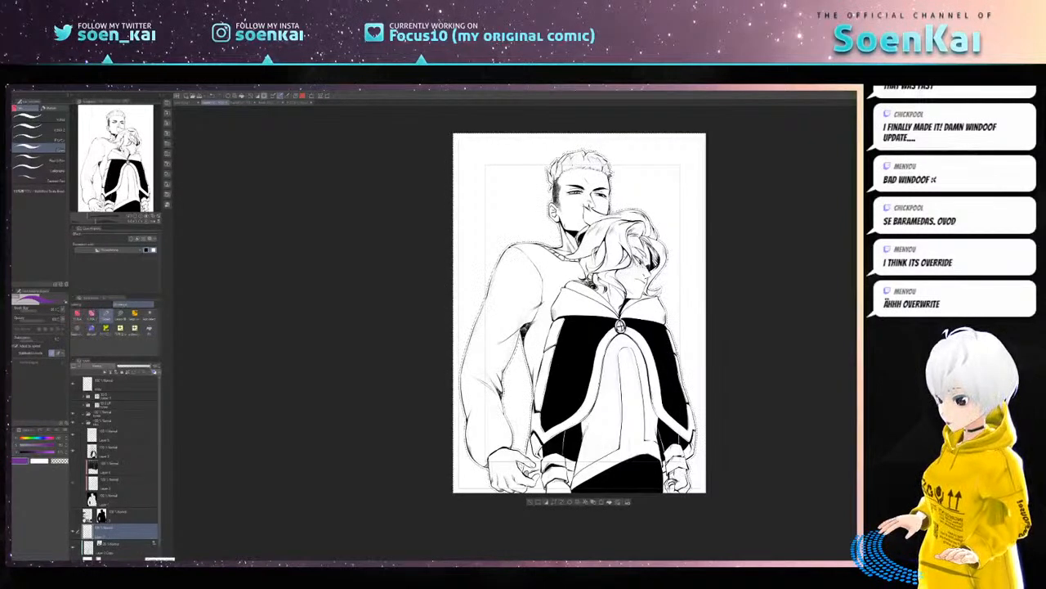
pyautogui.click(109, 552)
pyautogui.hotkey('ctrl', 'm')
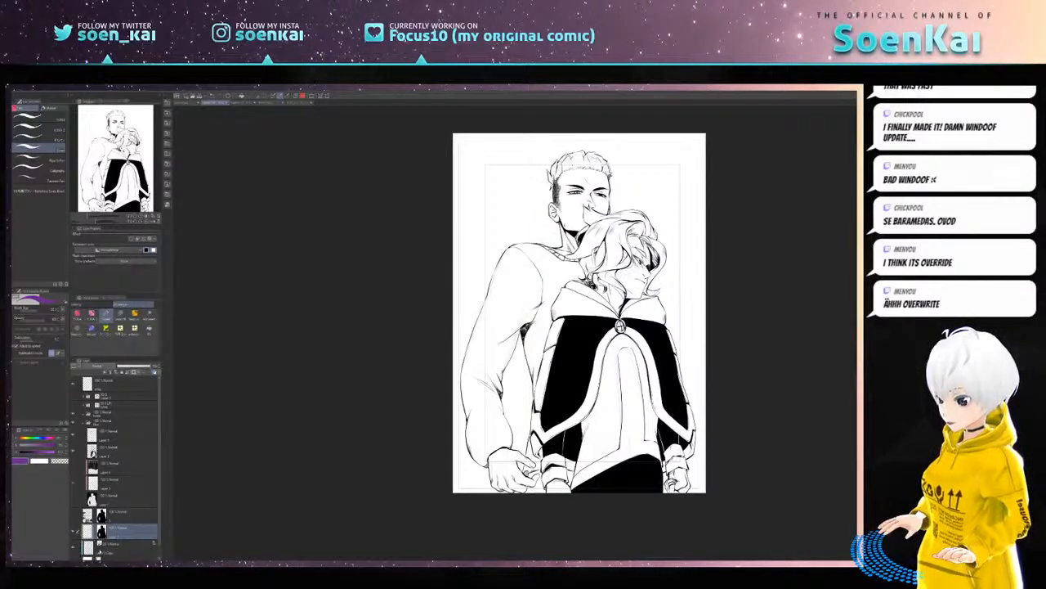
pyautogui.moveTo(100, 550); pyautogui.dragTo(99, 525)
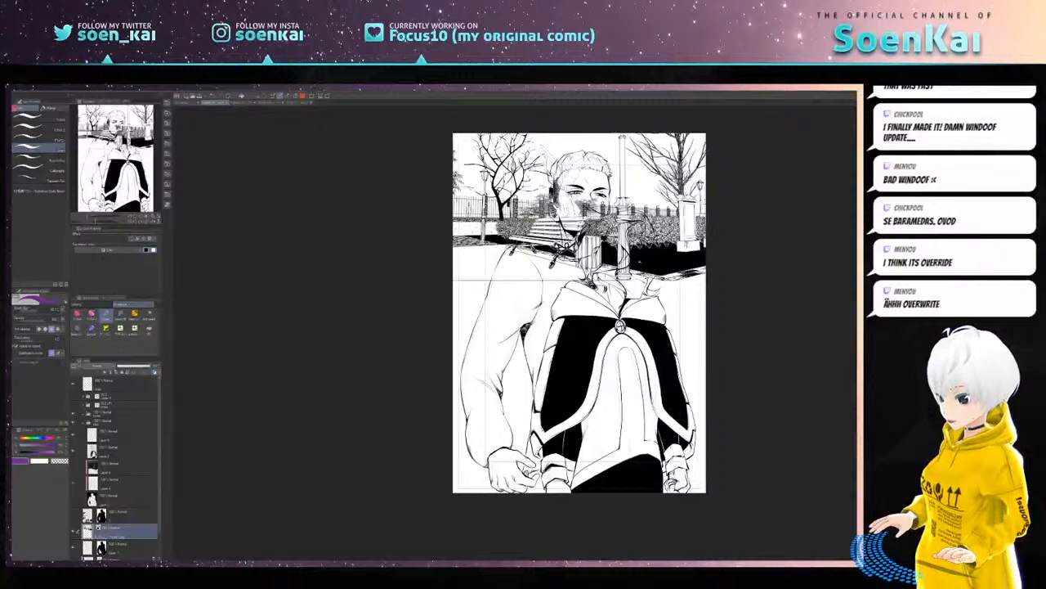
pyautogui.hotkey('ctrl', 'e')
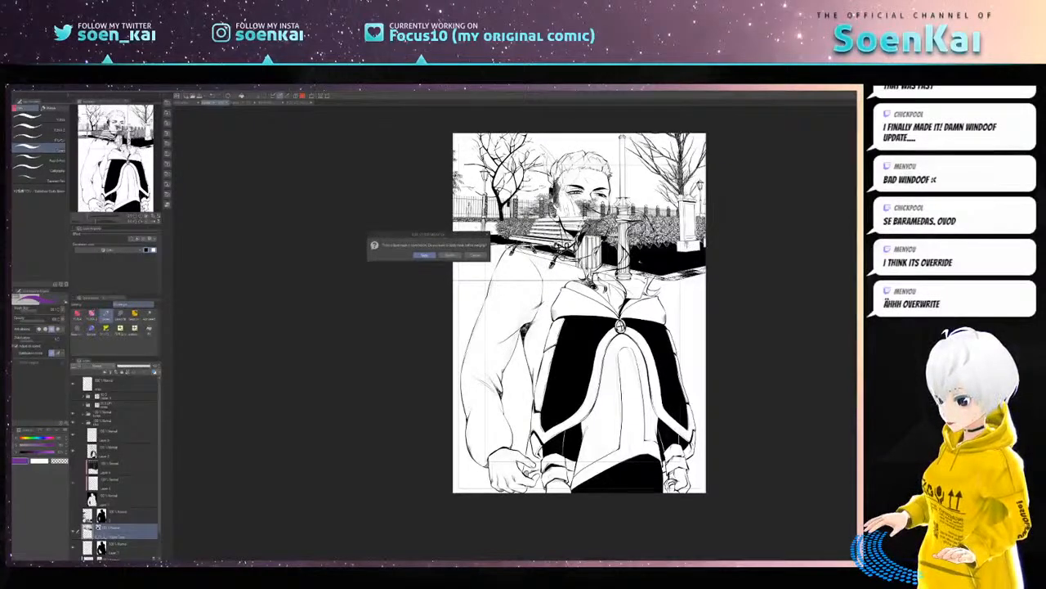
pyautogui.click(473, 255)
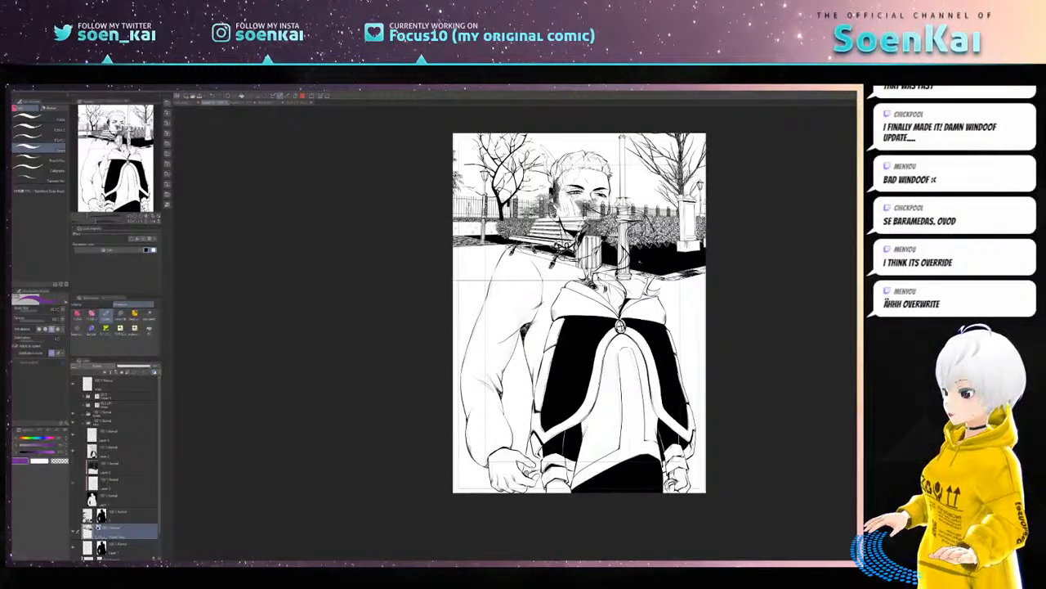
# - Undo the pasted park render, the layer mask and the new layer, returning to the background selection
pyautogui.hotkey('ctrl', 'z')
pyautogui.hotkey('ctrl', 'z')
pyautogui.hotkey('ctrl', 'z')
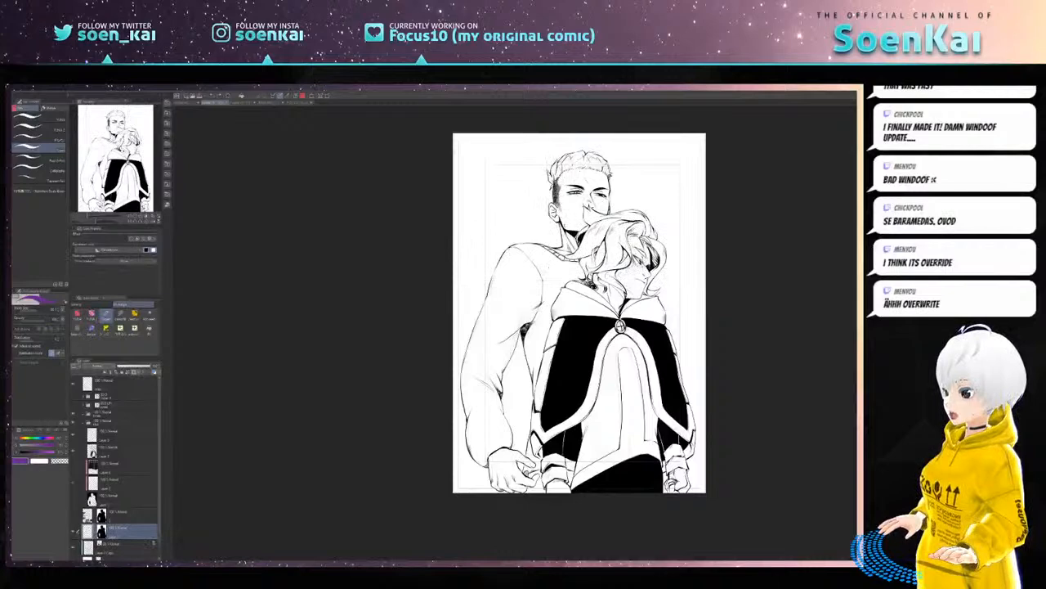
pyautogui.hotkey('ctrl', 'z')
pyautogui.hotkey('ctrl', 'z')
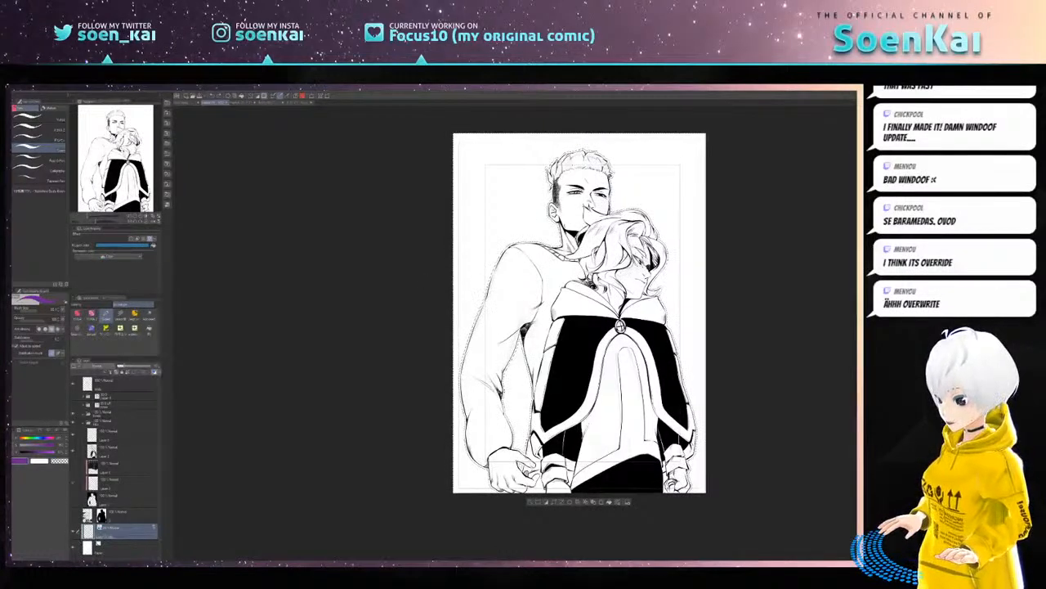
# - Create a layer folder masked by the background selection and place the park line render inside it behind the figures
pyautogui.hotkey('ctrl', 'z')
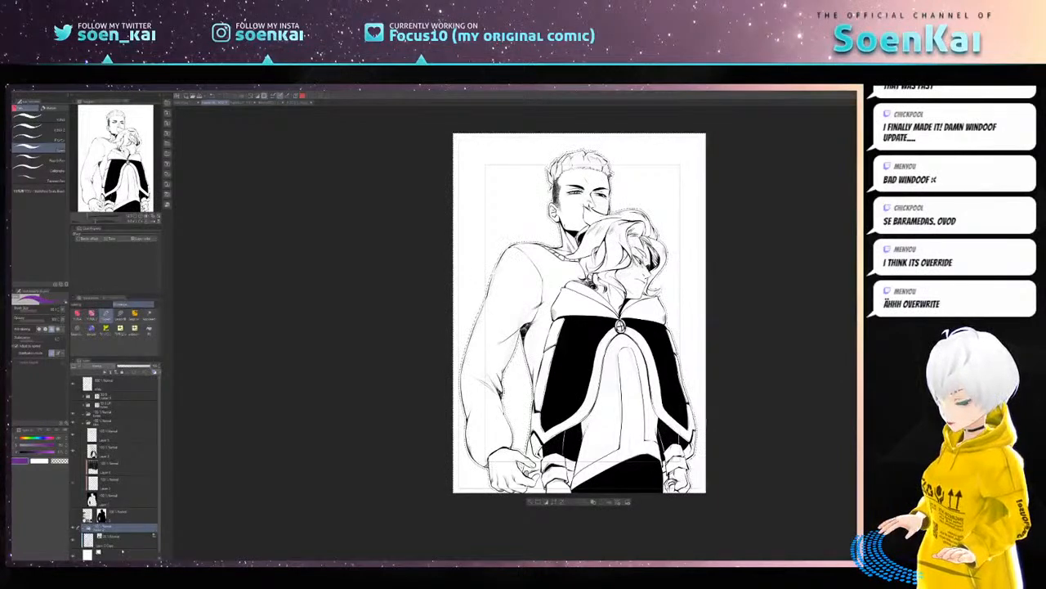
pyautogui.hotkey('ctrl', 'y')
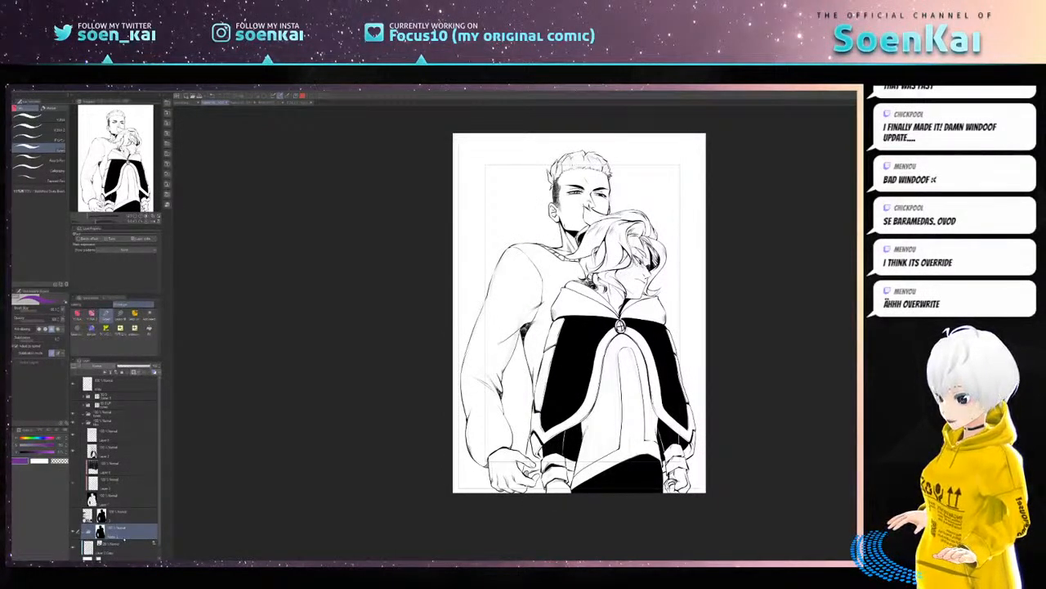
pyautogui.hotkey('ctrl', 'v')
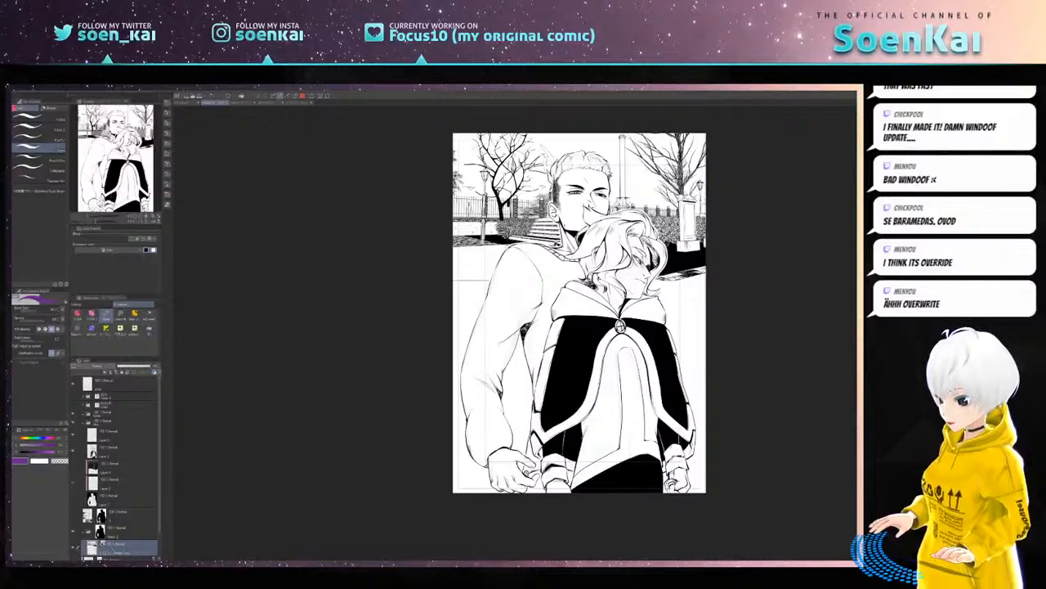
# - Enlarge the park line render and shift it lower behind the two figures
pyautogui.press('k')
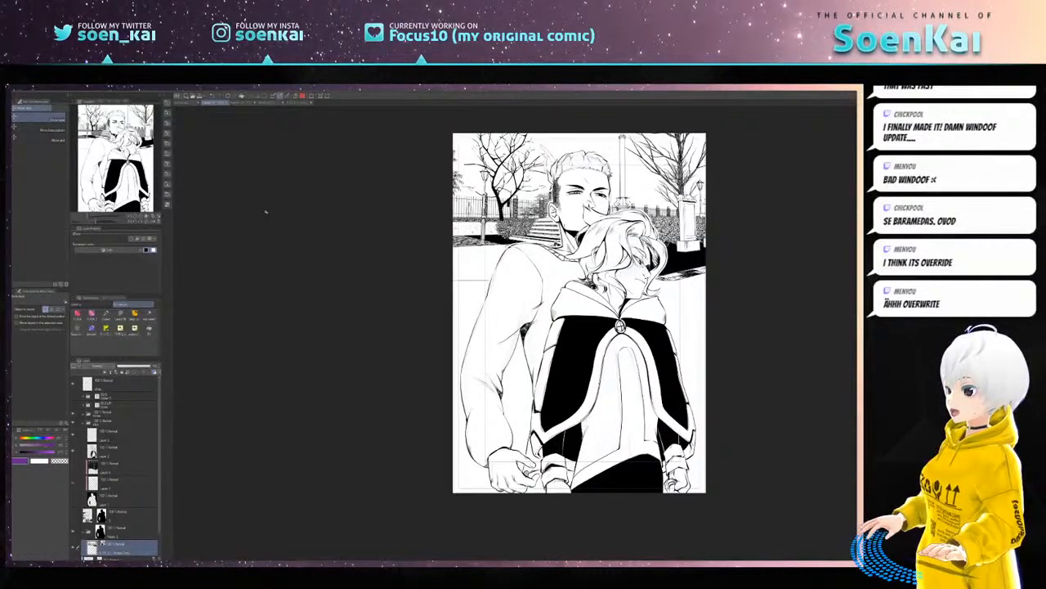
pyautogui.hotkey('ctrl', 't')
pyautogui.moveTo(453, 280); pyautogui.dragTo(182, 430)
pyautogui.moveTo(384, 433); pyautogui.dragTo(488, 496)
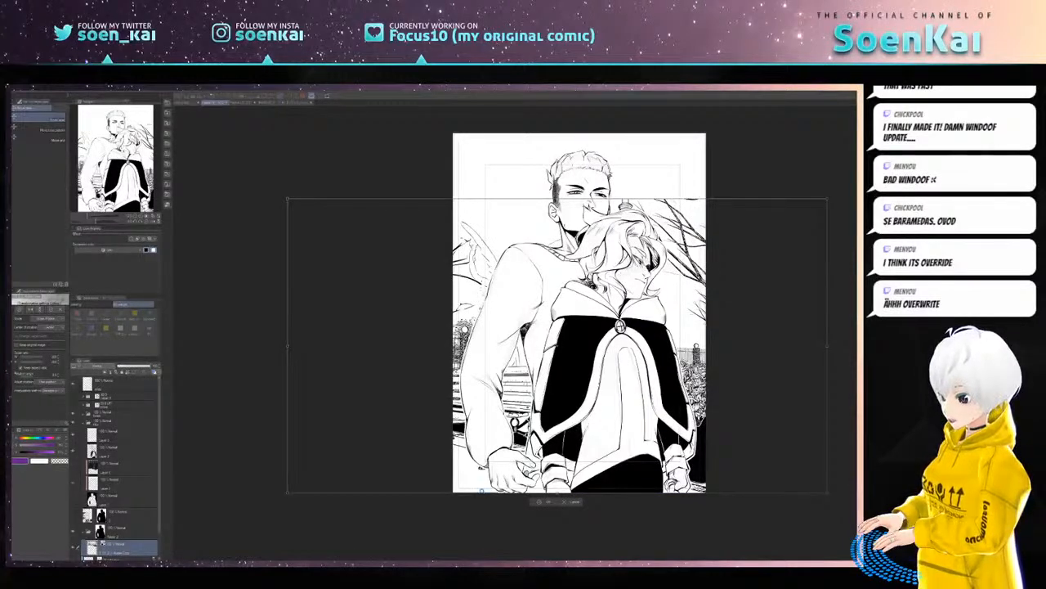
pyautogui.press('Return')
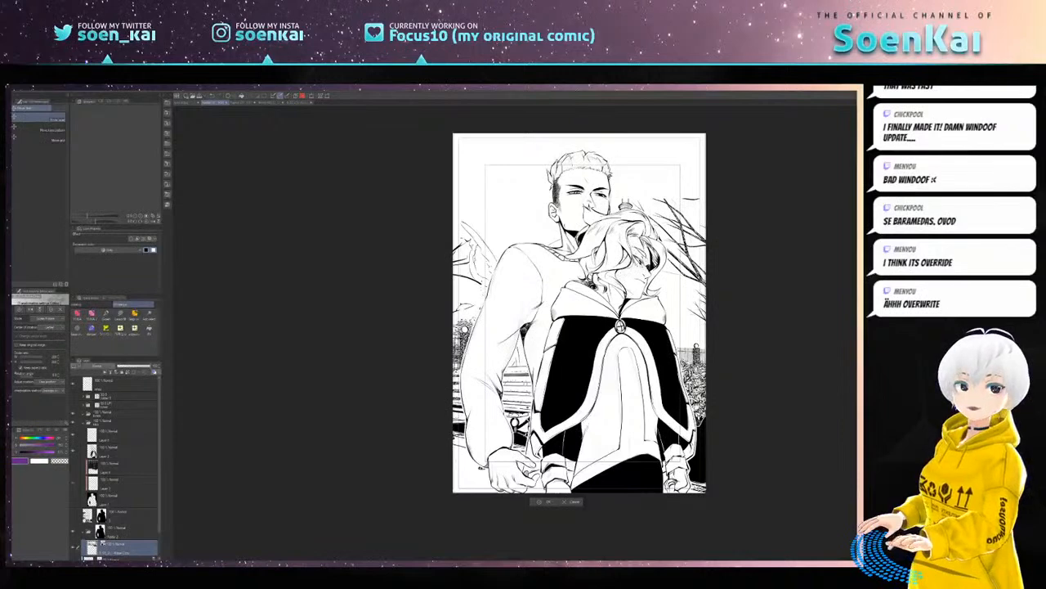
pyautogui.press('Return')
# - Add an empty layer to the masked background folder and place it directly beneath the park line render
pyautogui.moveTo(147, 157); pyautogui.dragTo(404, 195)
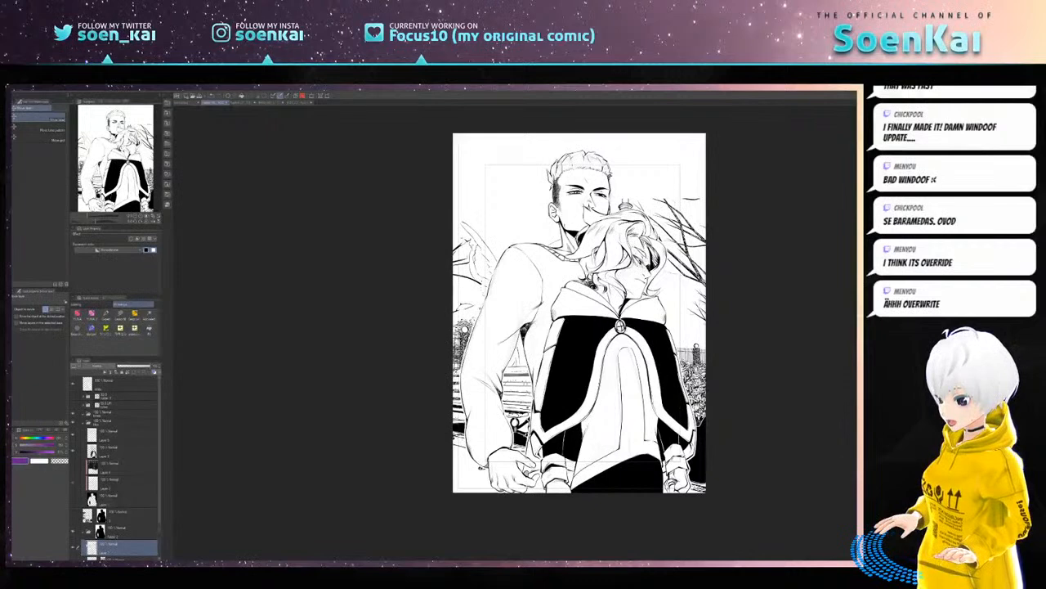
pyautogui.scroll(-3, 114, 466)
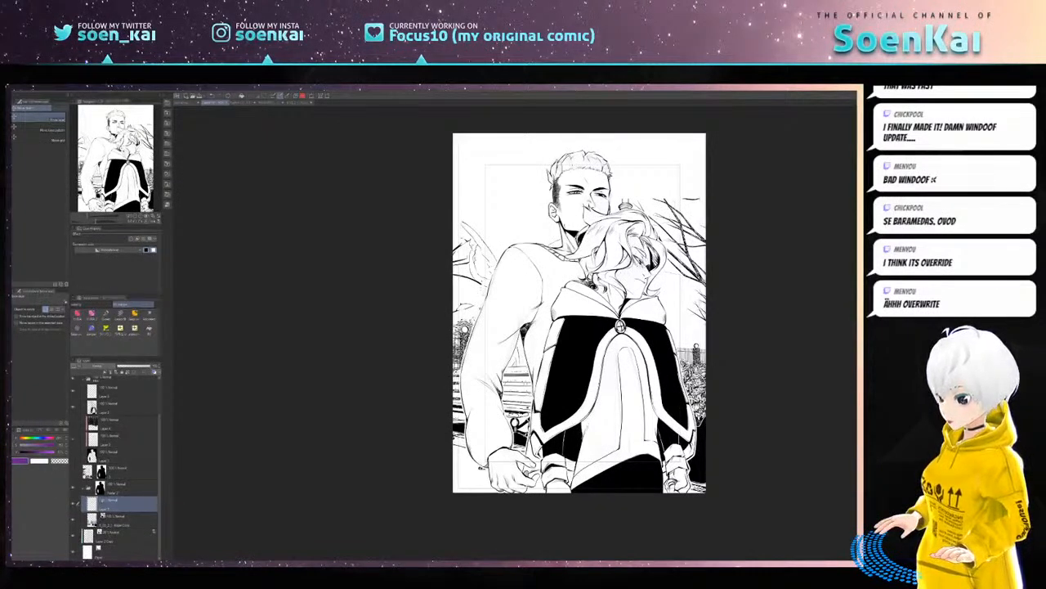
pyautogui.moveTo(106, 503); pyautogui.dragTo(110, 523)
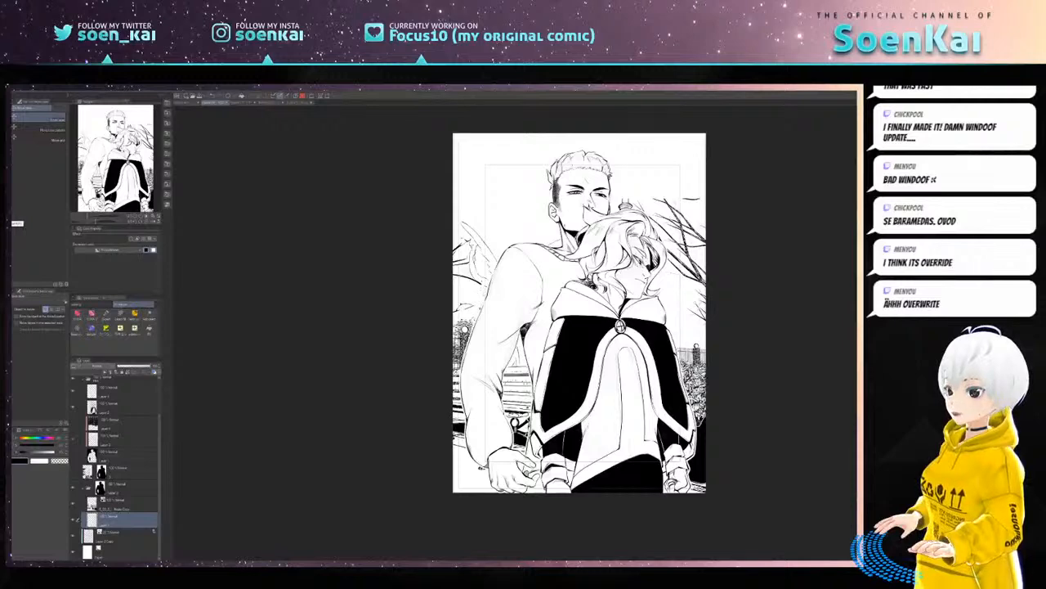
# - Set the empty layer's expression colour to gray and fill it with a gradient fading from black below to transparent above
pyautogui.press('g')
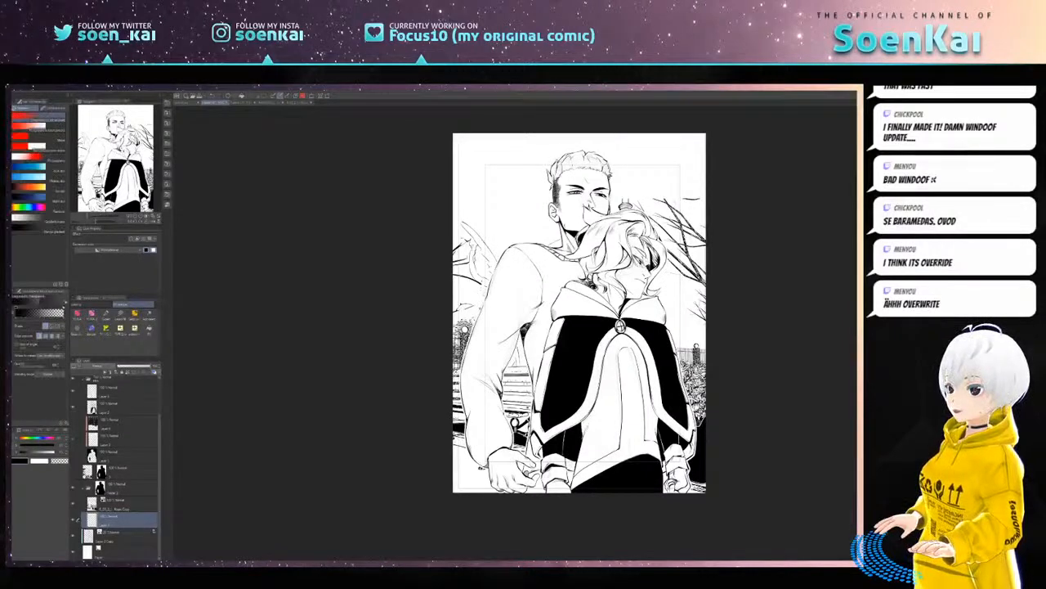
pyautogui.click(82, 249)
pyautogui.click(77, 263)
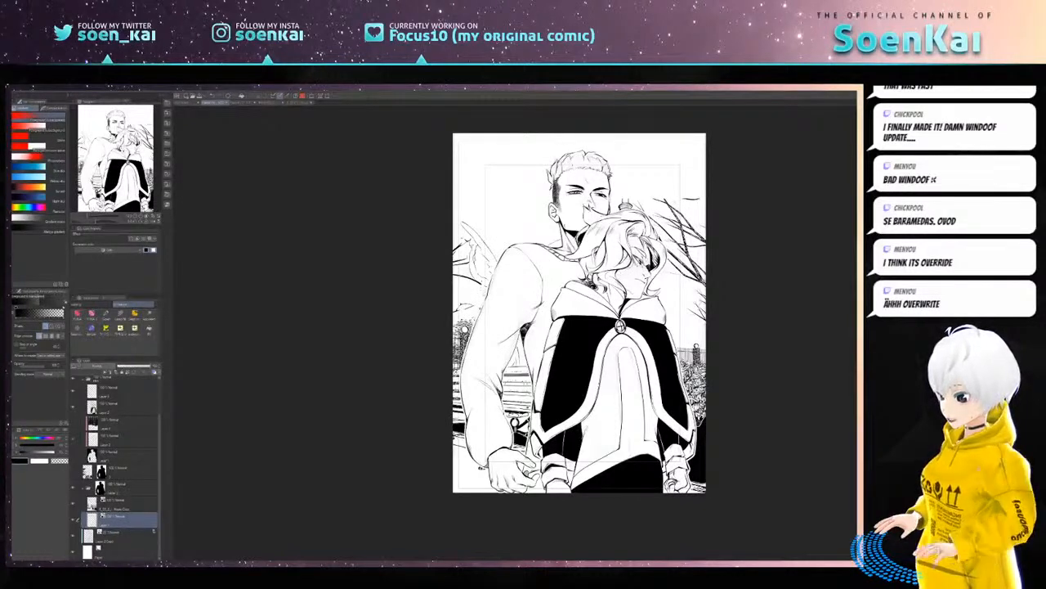
pyautogui.moveTo(541, 444); pyautogui.dragTo(542, 124)
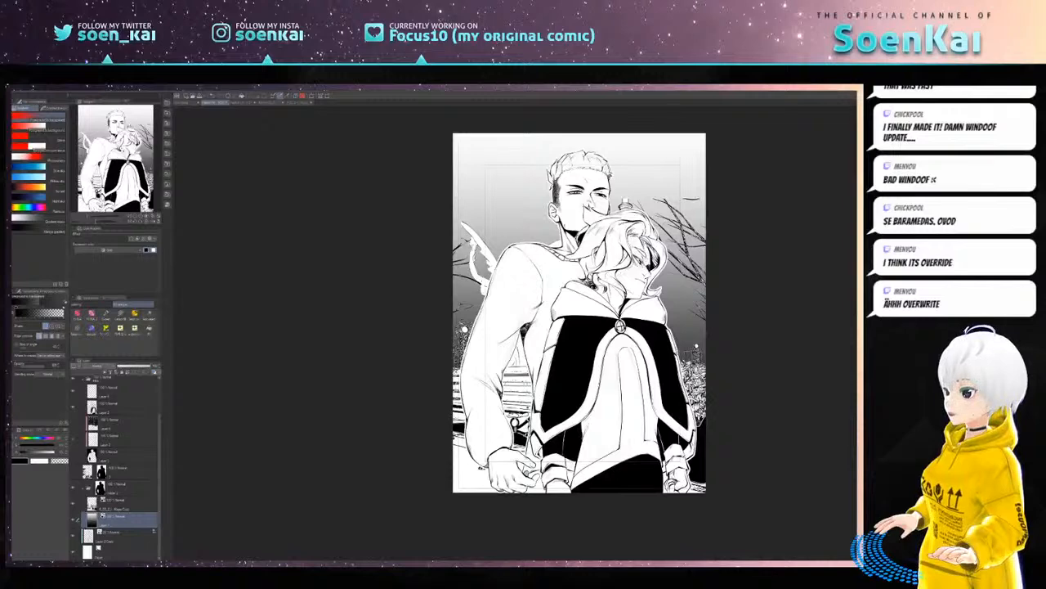
# - Reposition the park line render so the bare tree and street lamp stand behind the taller figure's shoulder
pyautogui.click(117, 508)
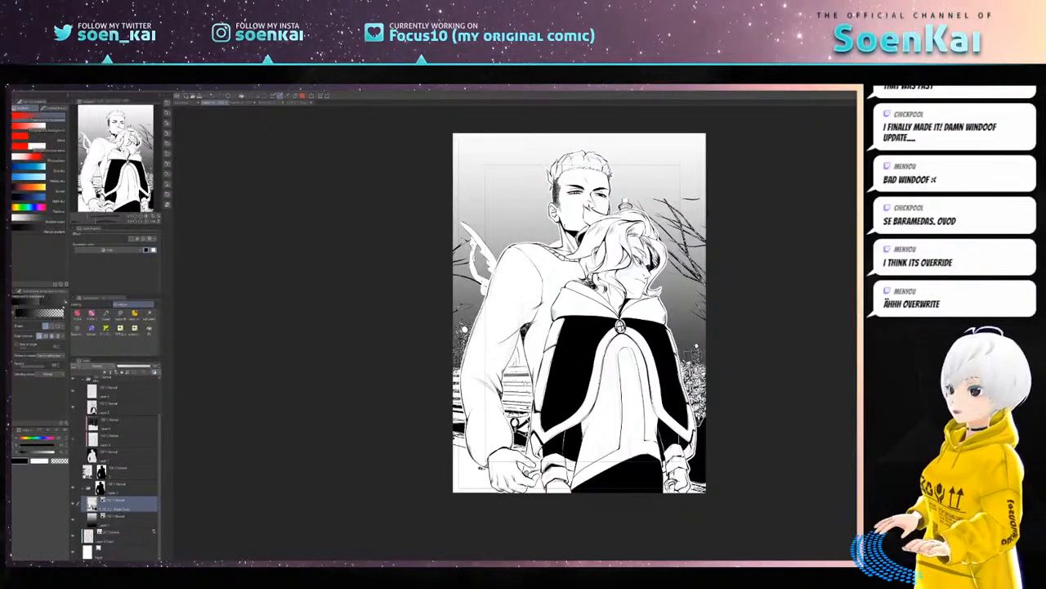
pyautogui.press('k')
pyautogui.moveTo(477, 260); pyautogui.dragTo(445, 300)
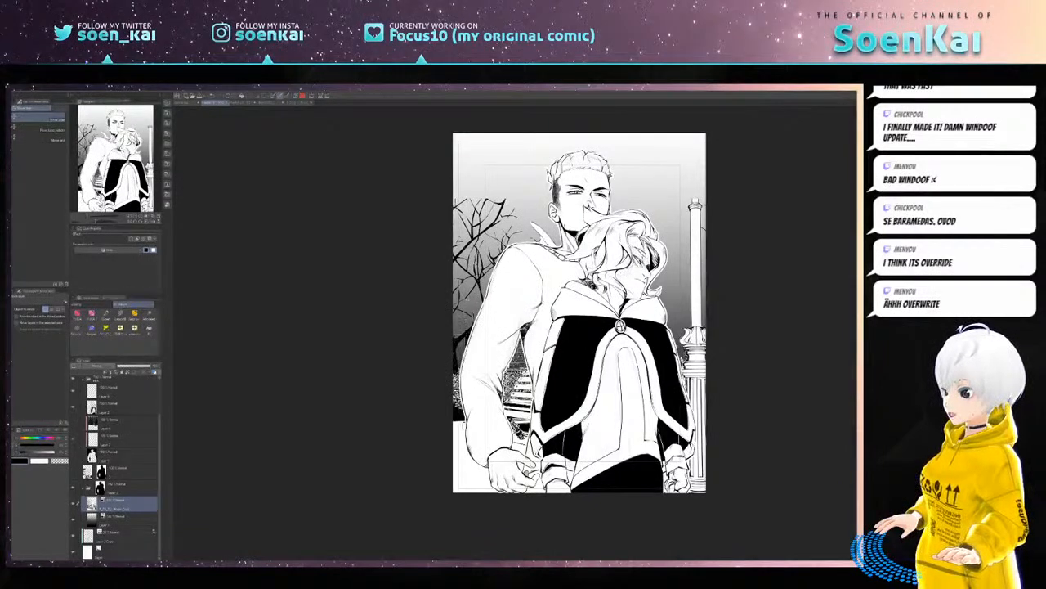
pyautogui.moveTo(622, 362); pyautogui.dragTo(659, 338)
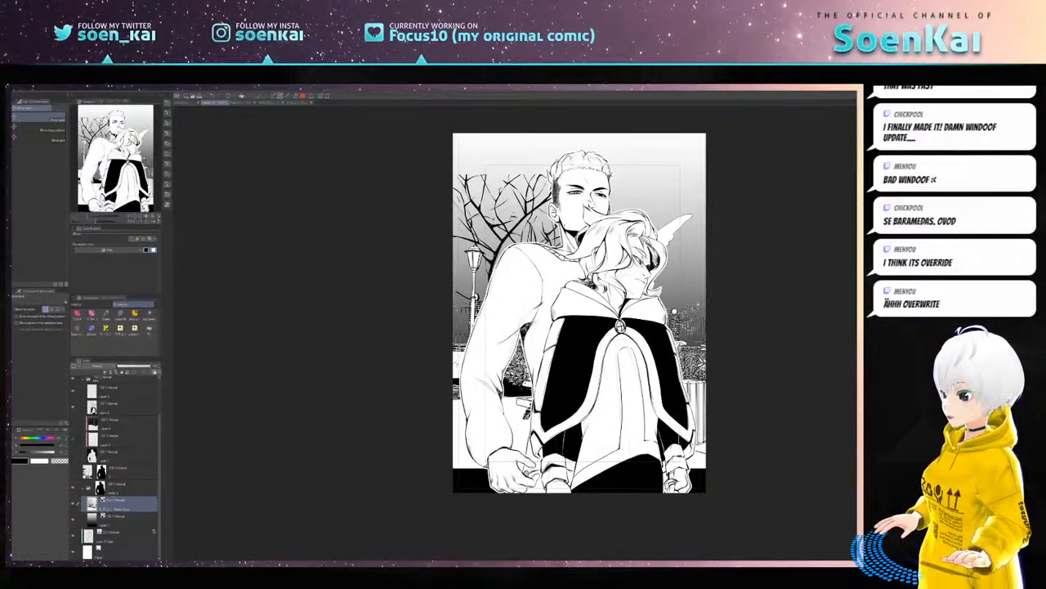
pyautogui.scroll(1, 695, 305)
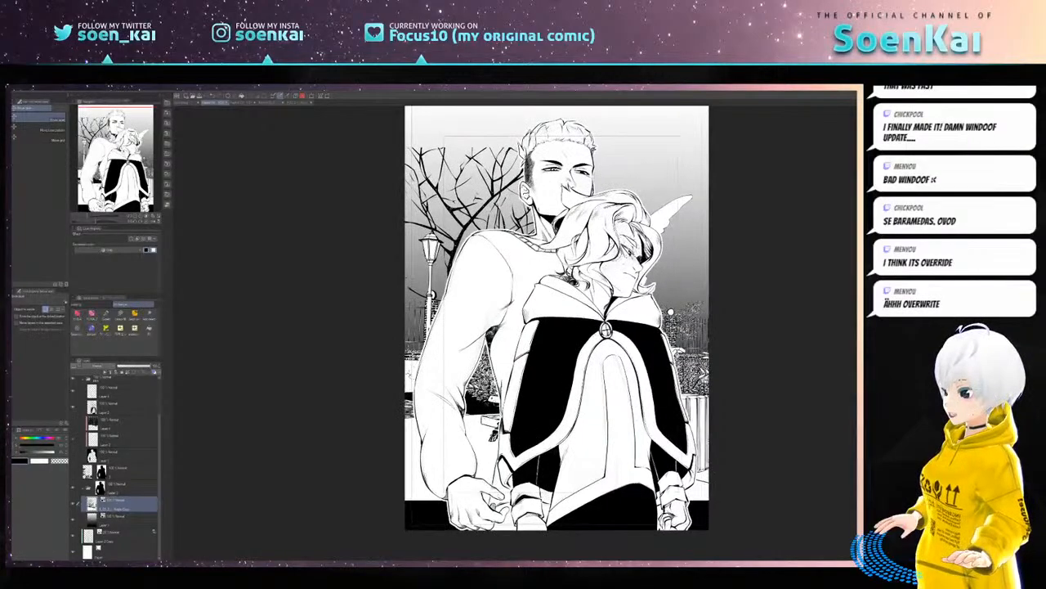
pyautogui.scroll(6, 681, 309)
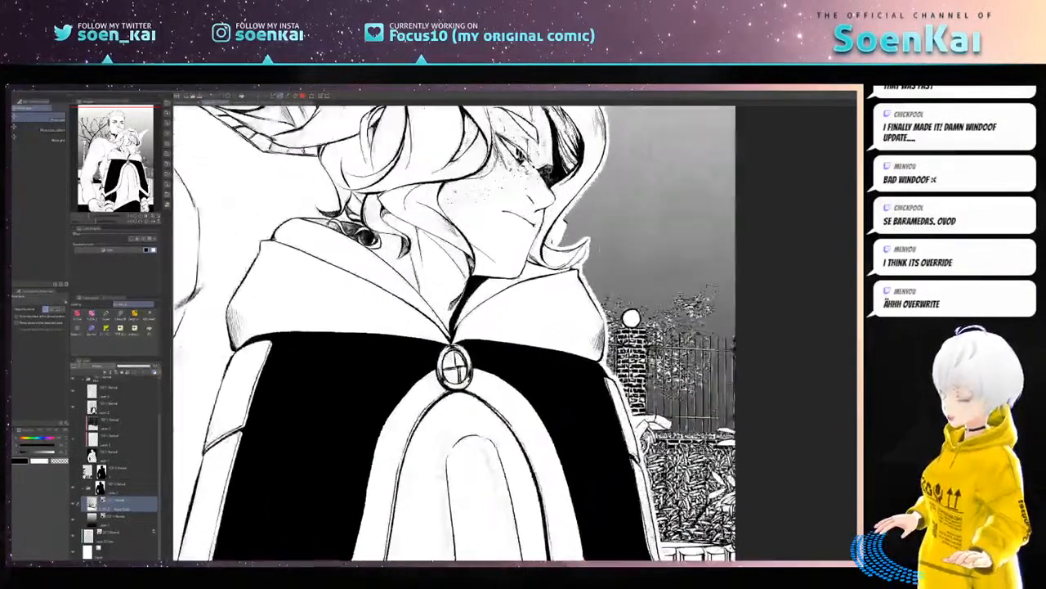
pyautogui.scroll(2, 687, 323)
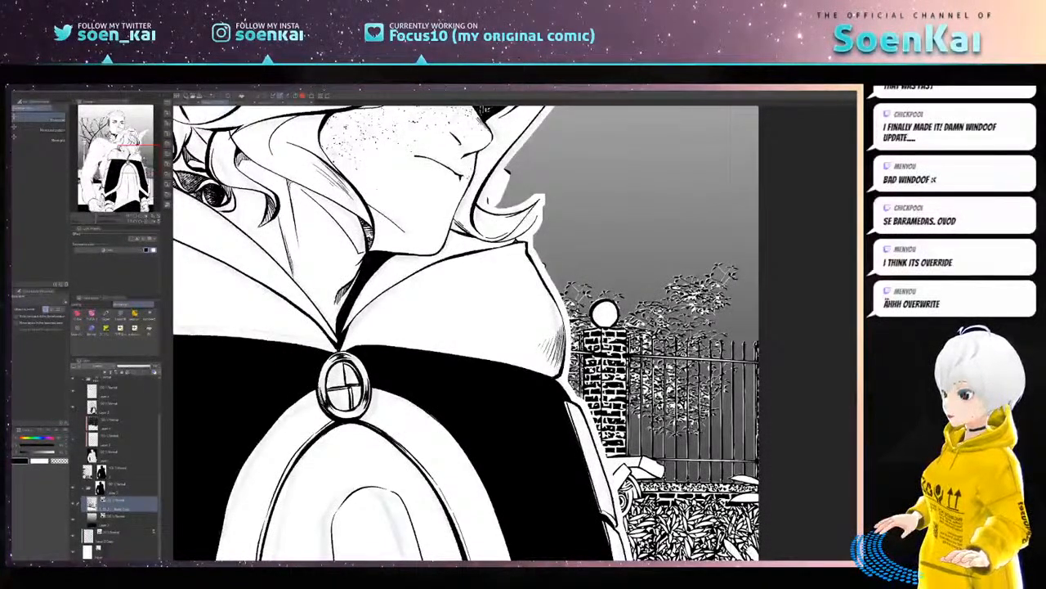
pyautogui.scroll(-8, 497, 290)
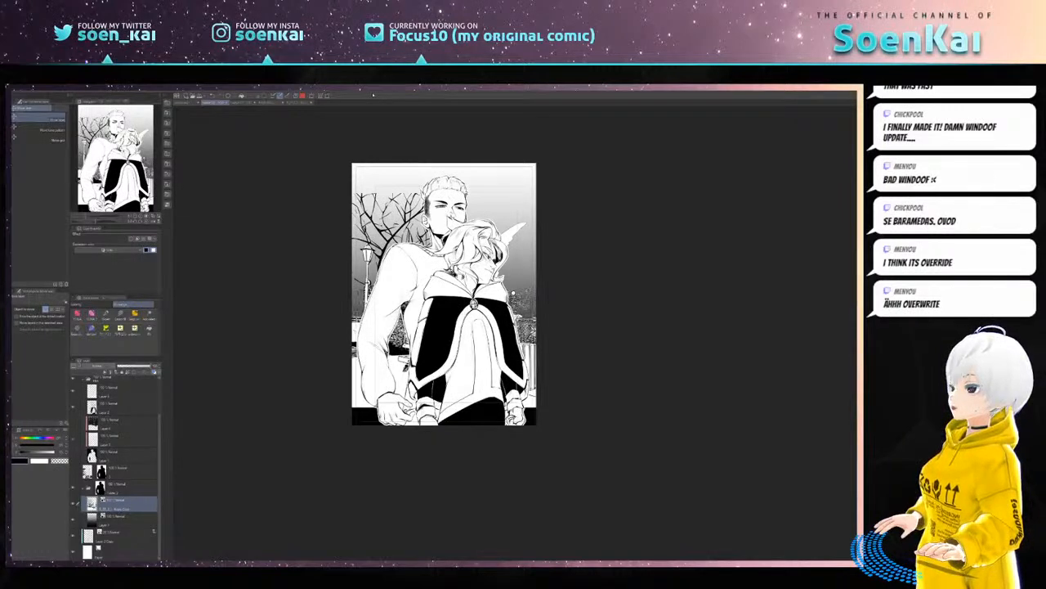
# - Close the two-figure illustration, the comic page and both park render documents, leaving the workflow diagram open
pyautogui.click(226, 102)
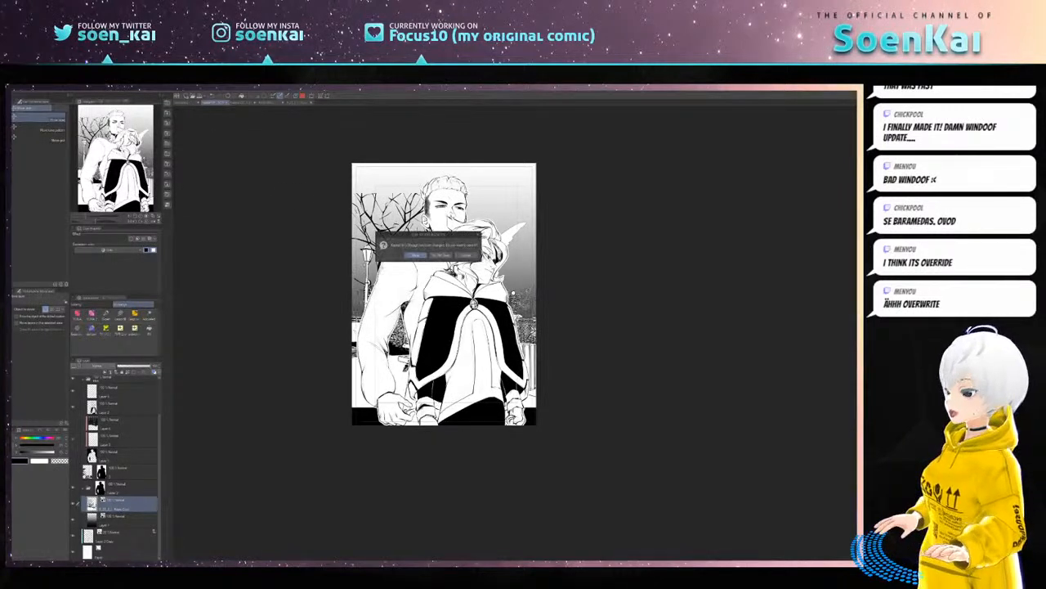
pyautogui.click(416, 252)
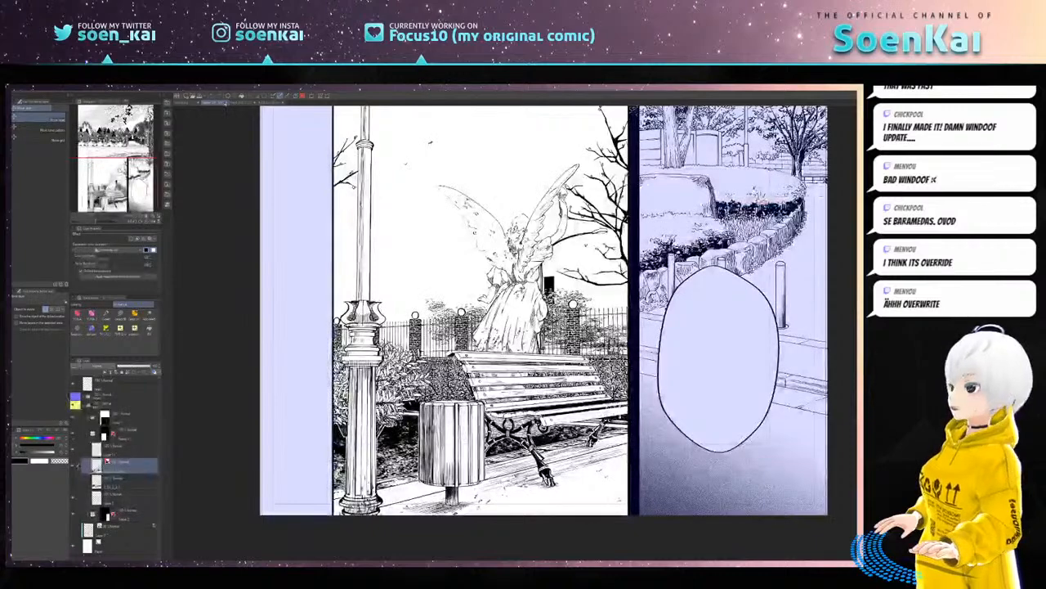
pyautogui.click(227, 102)
pyautogui.click(415, 252)
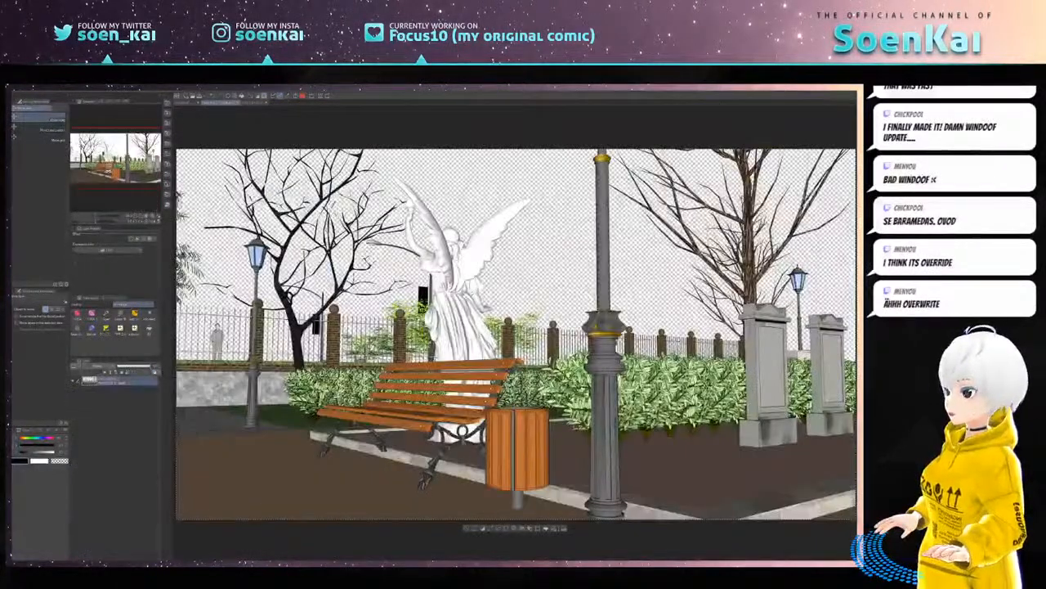
pyautogui.click(226, 102)
pyautogui.click(415, 252)
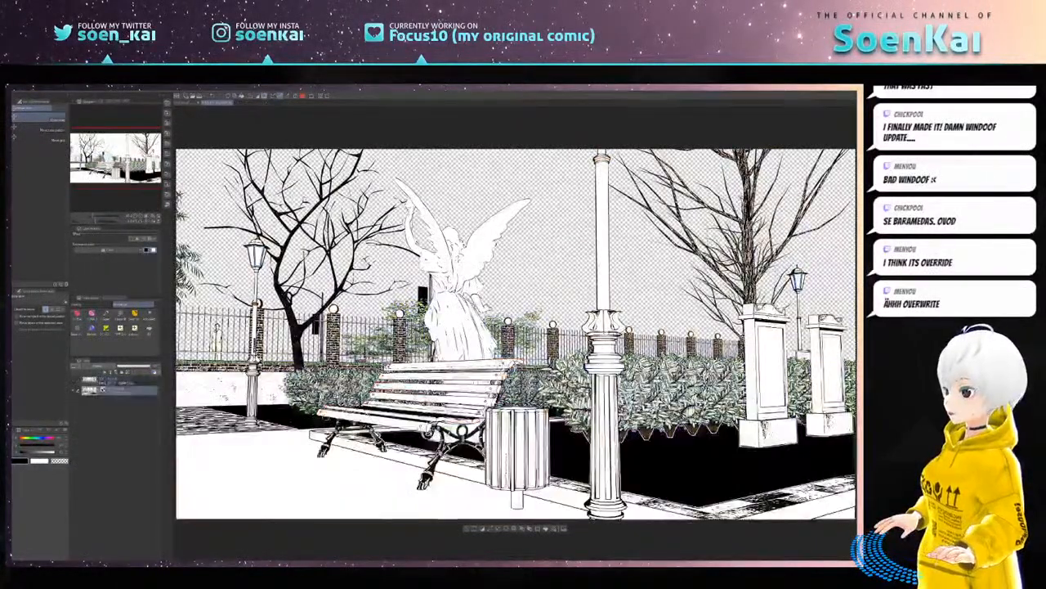
pyautogui.click(227, 102)
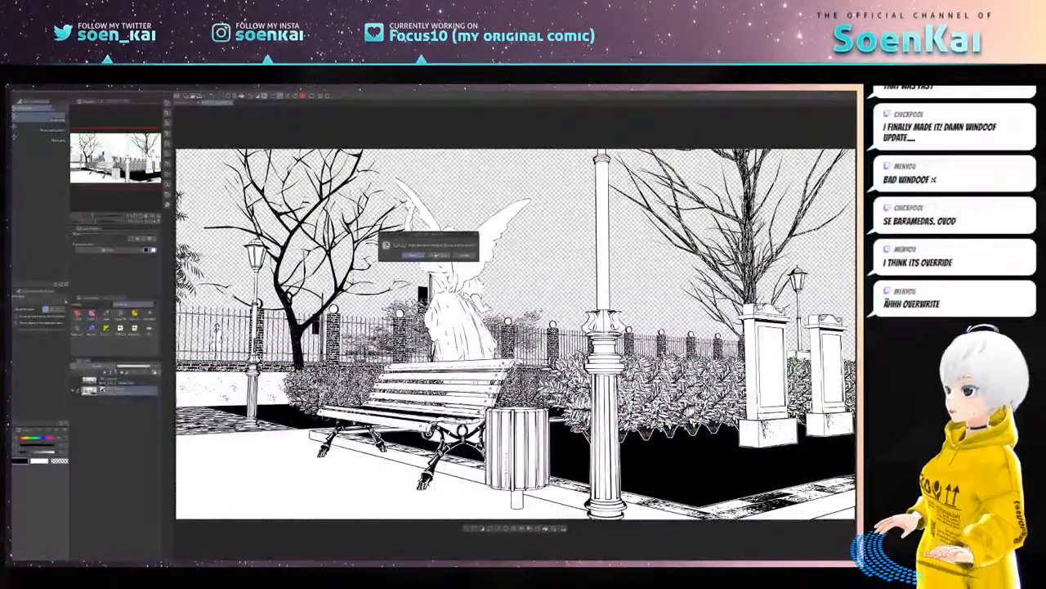
pyautogui.click(415, 252)
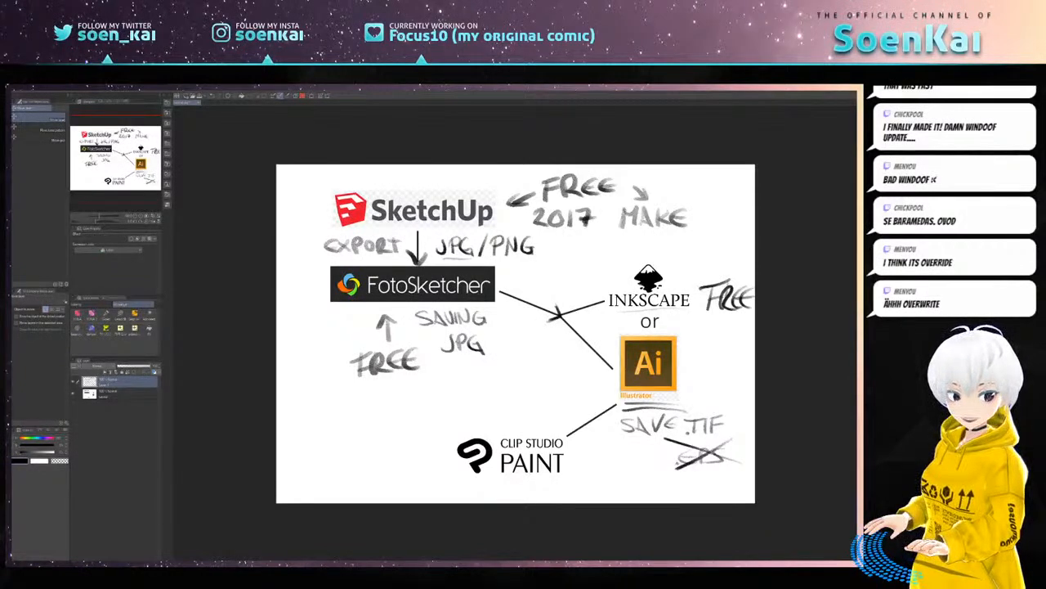
# - Switch to SketchUp and examine the bedroom model from the shelf unit out to the whole room seen from outside
pyautogui.hotkey('alt', 'Tab')
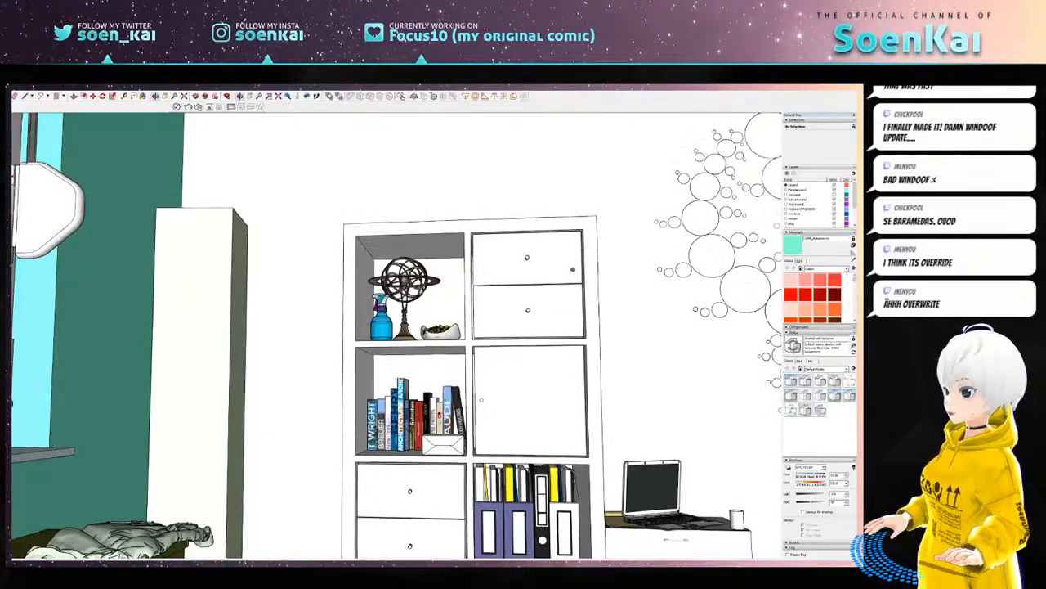
pyautogui.moveTo(573, 269)
pyautogui.mouseDown()
pyautogui.moveTo(558, 294)
pyautogui.moveTo(419, 375)
pyautogui.moveTo(416, 284)
pyautogui.mouseUp()
pyautogui.scroll(-3, 419, 374)
pyautogui.press('h')
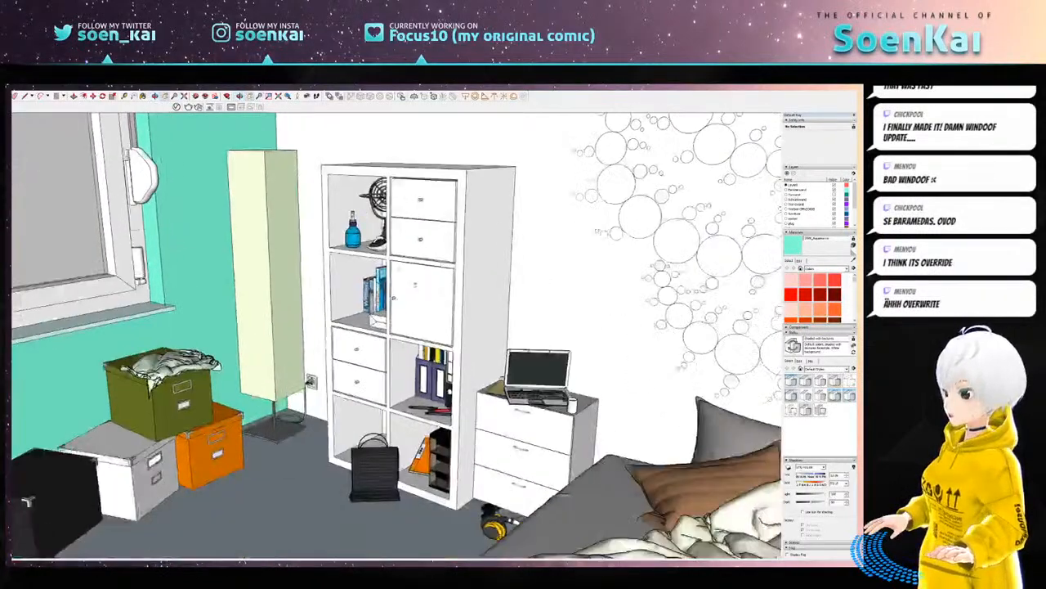
pyautogui.scroll(-4, 415, 285)
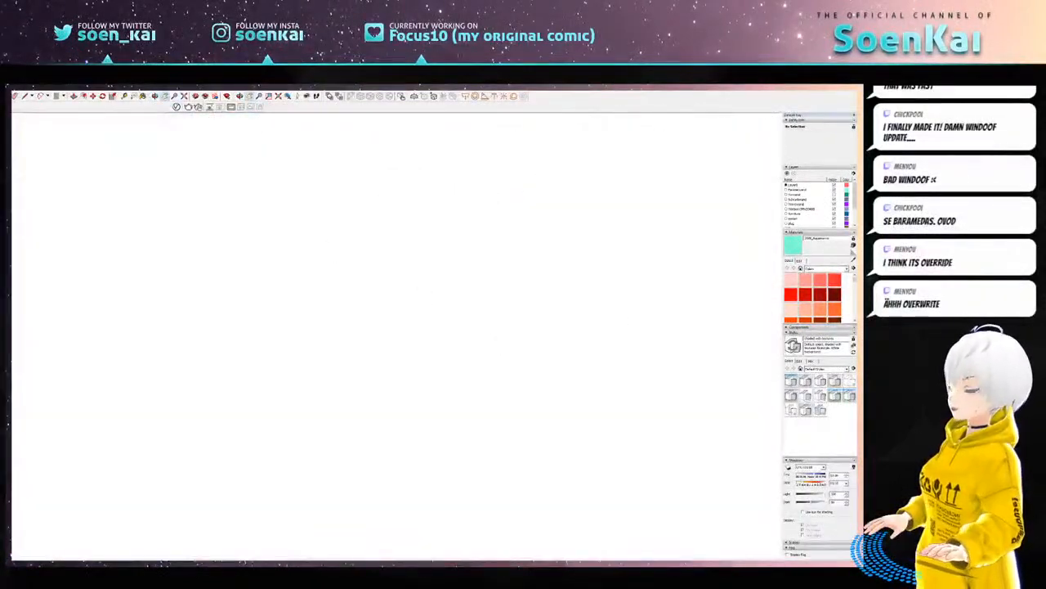
pyautogui.click(279, 96)
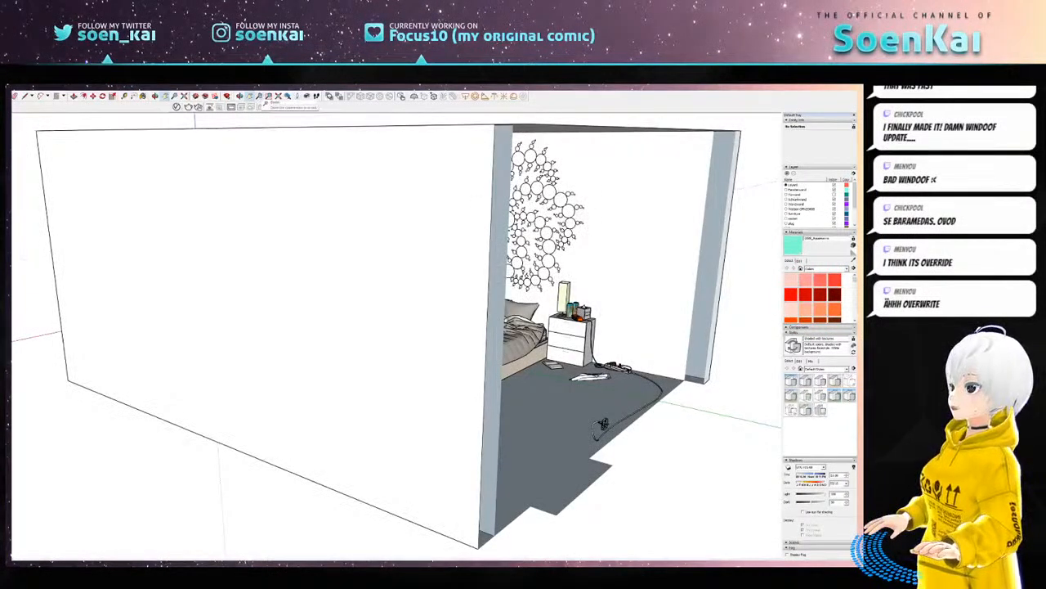
pyautogui.moveTo(504, 224); pyautogui.dragTo(360, 240)
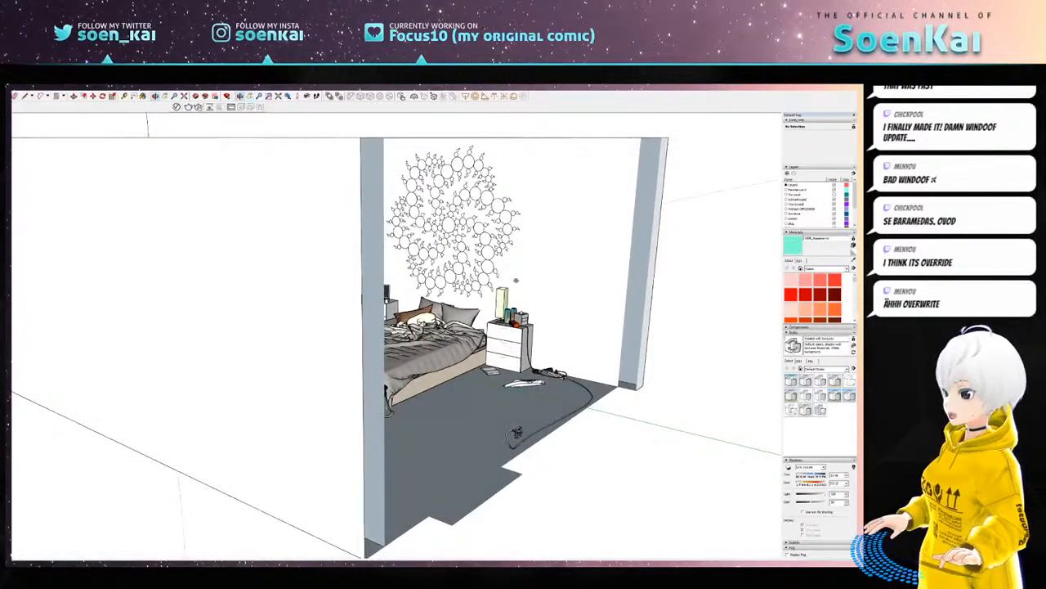
pyautogui.moveTo(515, 434)
pyautogui.mouseDown()
pyautogui.moveTo(372, 445)
pyautogui.moveTo(381, 432)
pyautogui.moveTo(397, 454)
pyautogui.moveTo(501, 454)
pyautogui.moveTo(371, 378)
pyautogui.moveTo(506, 460)
pyautogui.moveTo(518, 454)
pyautogui.mouseUp()
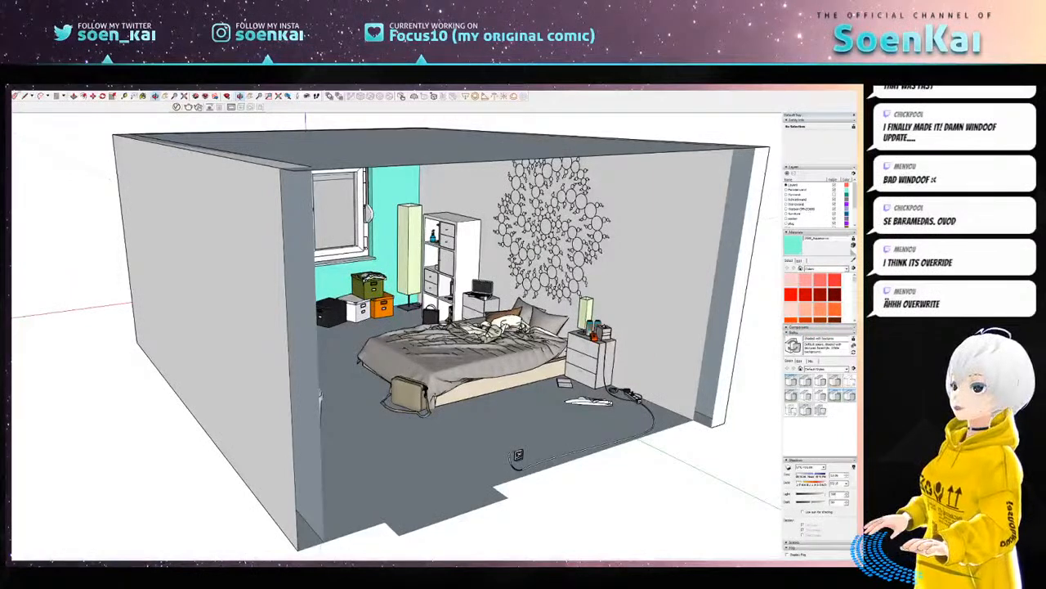
# - Inspect the room's outer walls, then look through the open side at the bed, wardrobe and window
pyautogui.hotkey('alt', 'v')
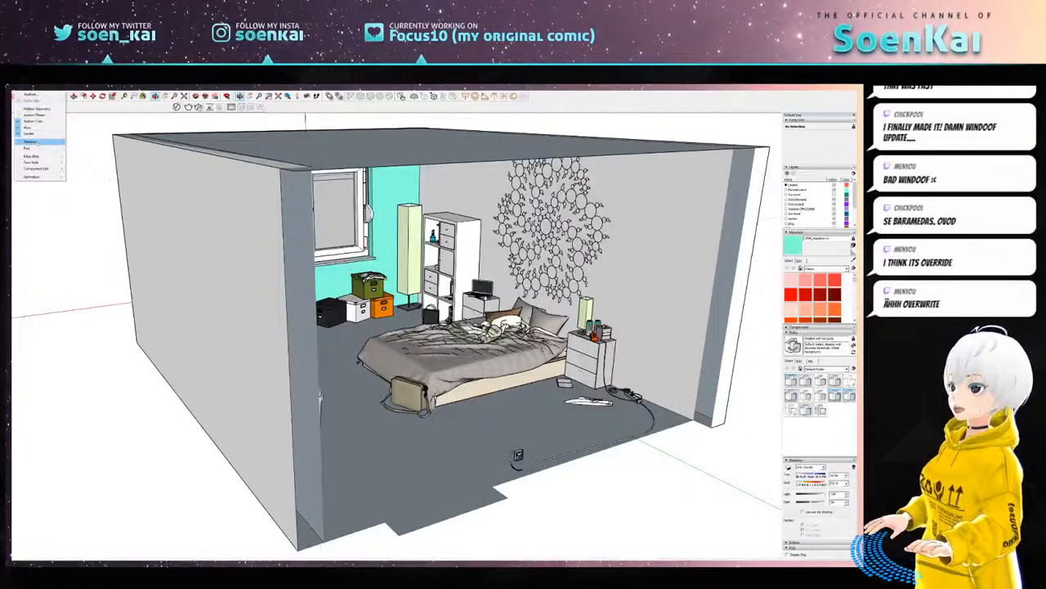
pyautogui.click(95, 112)
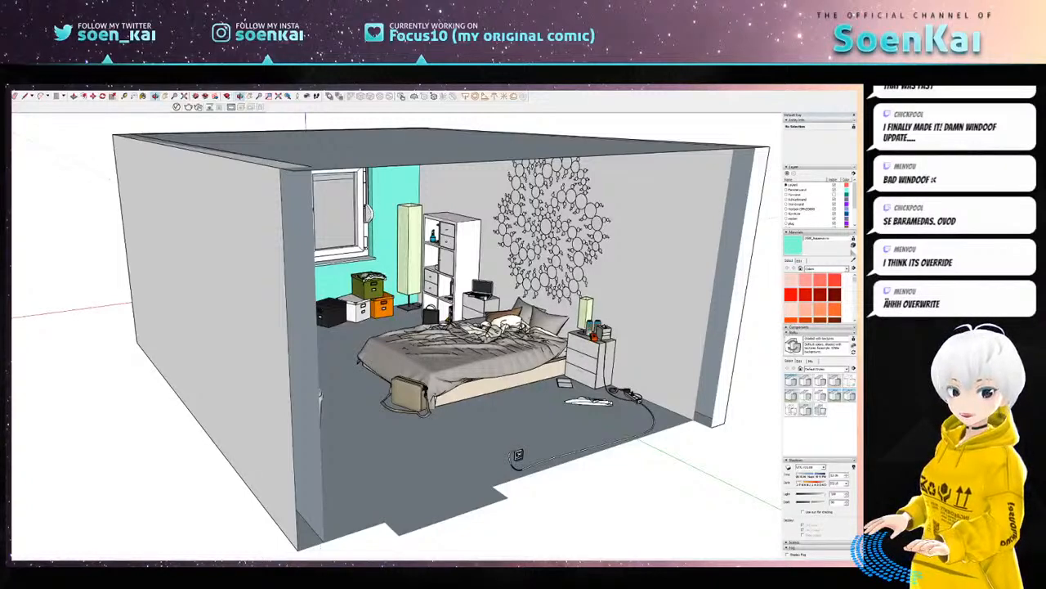
pyautogui.moveTo(466, 275); pyautogui.dragTo(448, 303)
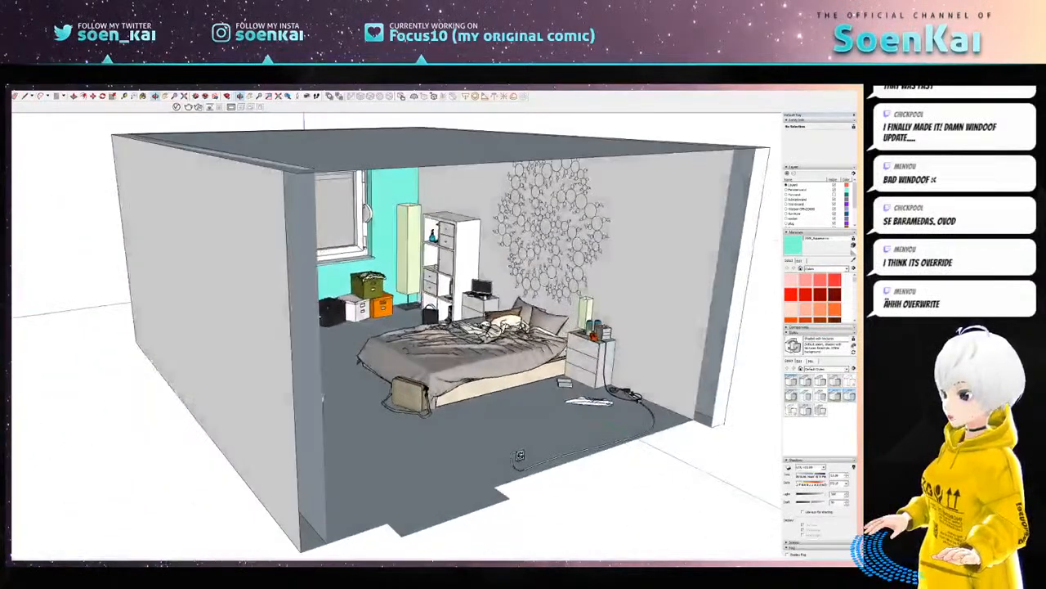
pyautogui.moveTo(520, 455); pyautogui.dragTo(578, 407)
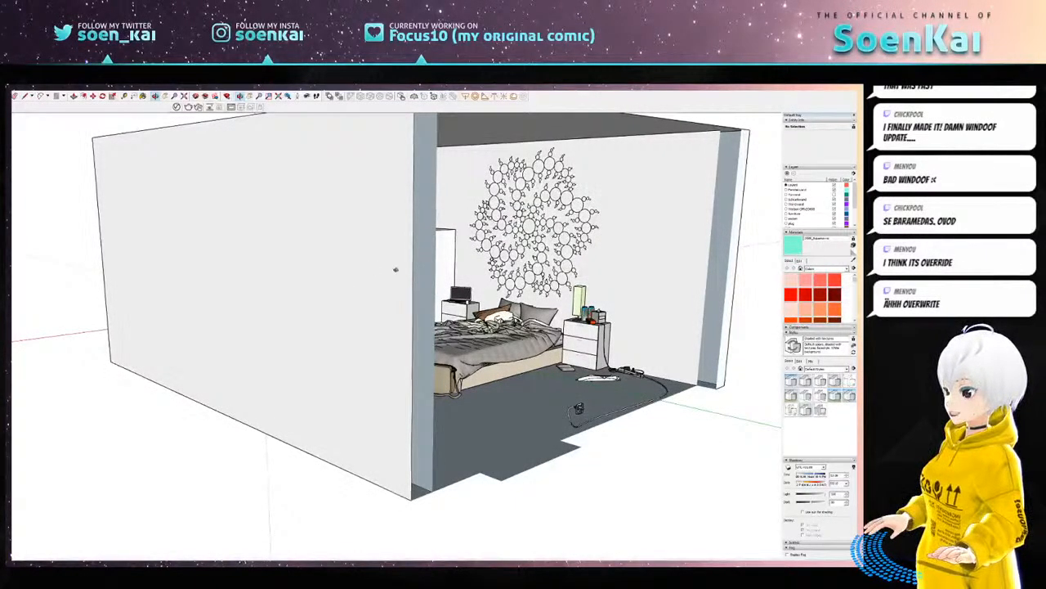
pyautogui.moveTo(578, 408); pyautogui.dragTo(442, 295)
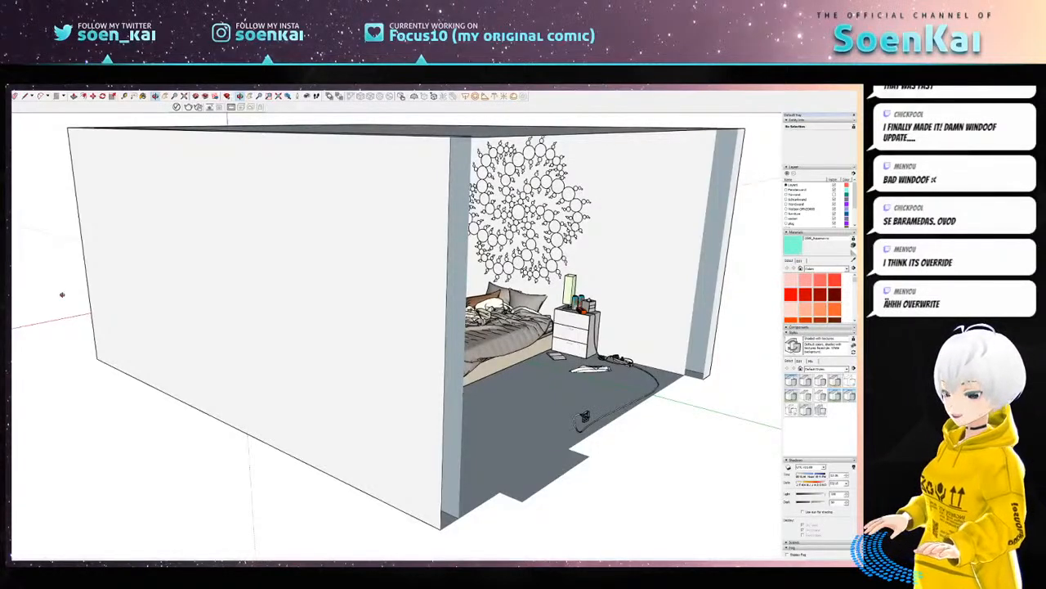
pyautogui.moveTo(385, 278)
pyautogui.mouseDown()
pyautogui.moveTo(332, 313)
pyautogui.moveTo(311, 477)
pyautogui.mouseUp()
pyautogui.moveTo(258, 337); pyautogui.dragTo(234, 317)
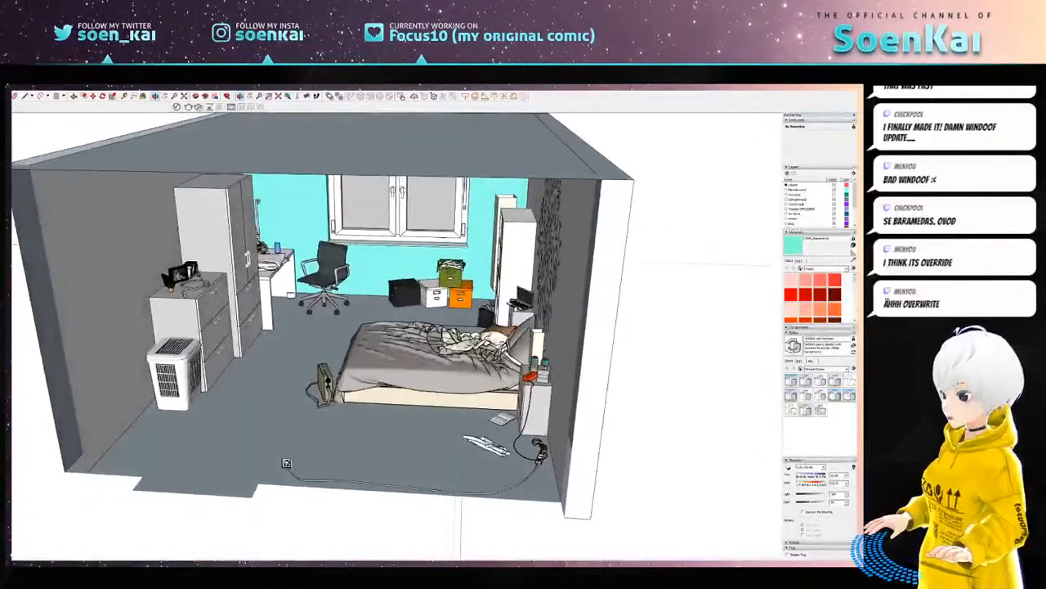
pyautogui.scroll(3, 392, 319)
pyautogui.moveTo(391, 320); pyautogui.dragTo(378, 319)
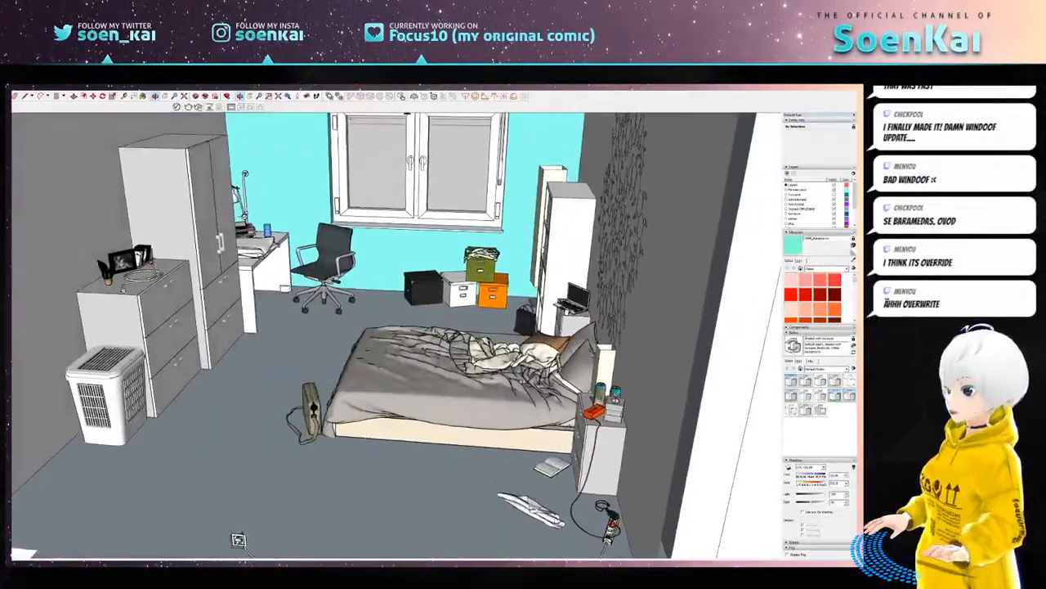
# - Toggle the layer of the wall with the door off and on, leaving that wall shown
pyautogui.moveTo(239, 540); pyautogui.dragTo(277, 541)
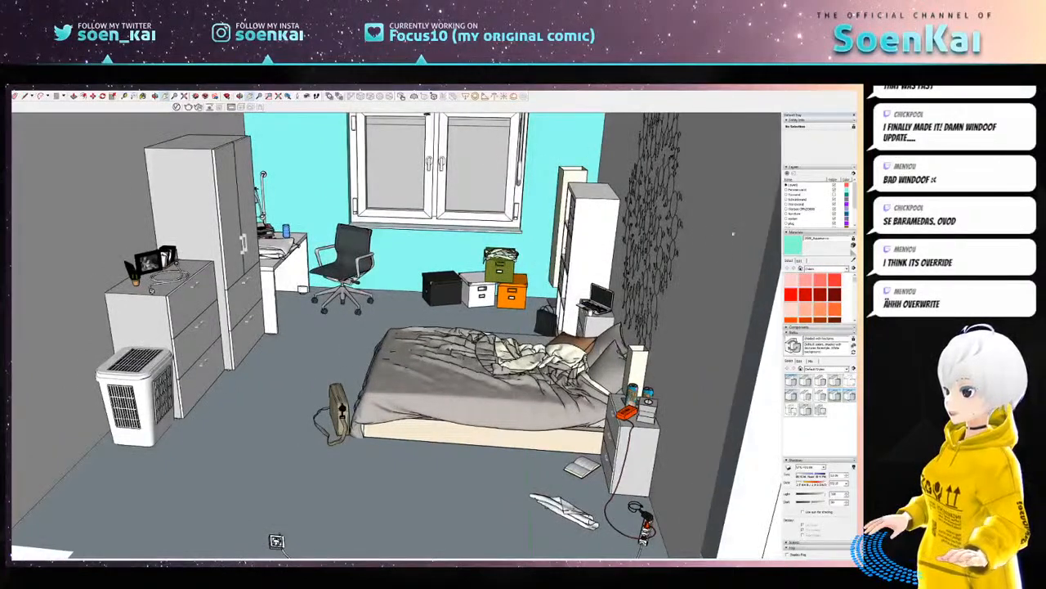
pyautogui.click(834, 195)
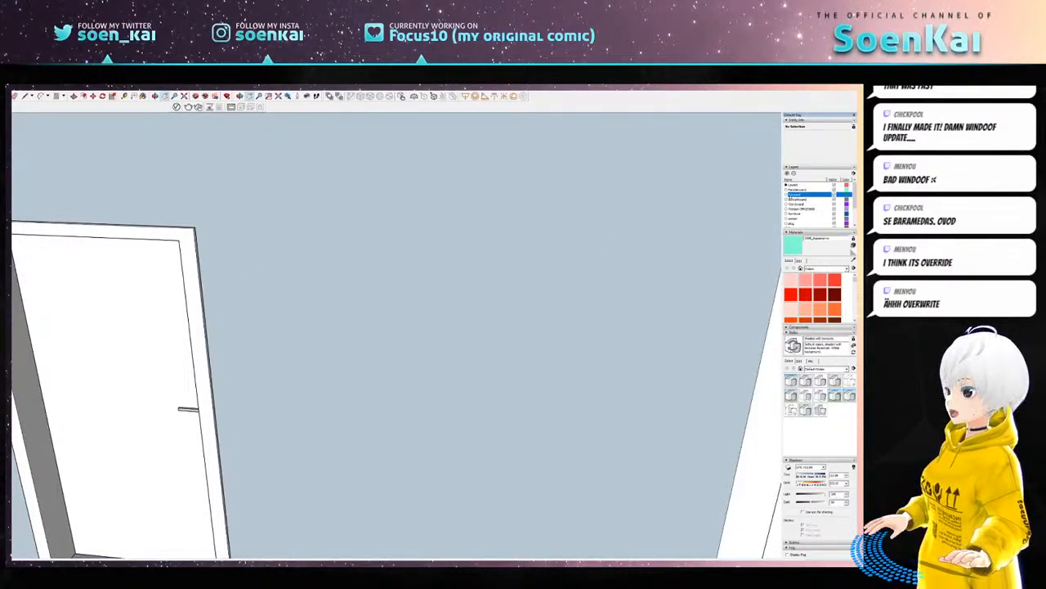
pyautogui.click(834, 194)
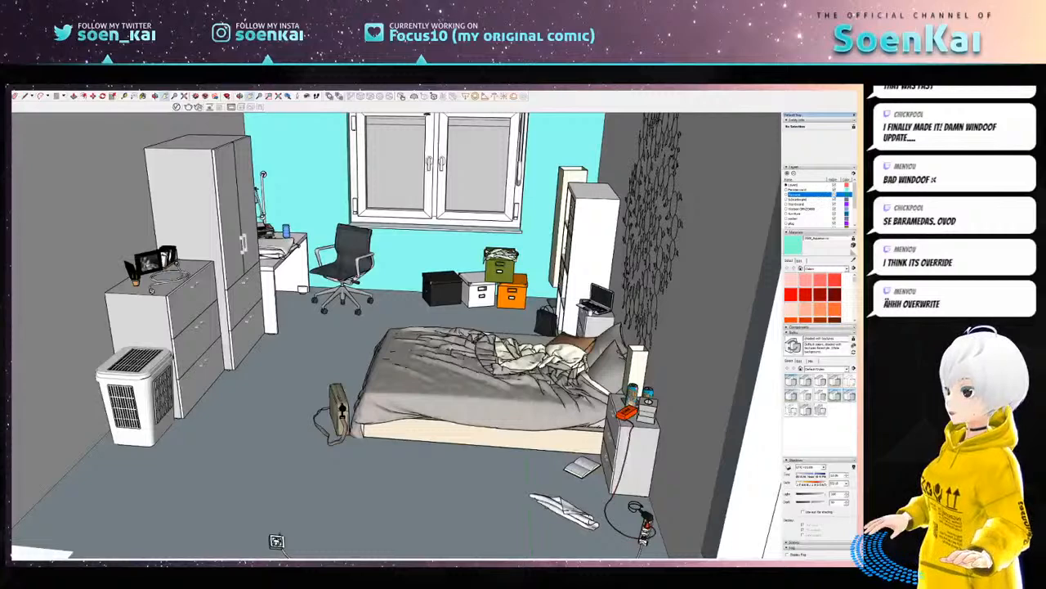
pyautogui.click(834, 194)
# - Hide the wall layer blocking the view opposite the bed and frame the bed wall between the window and the framed pictures
pyautogui.click(240, 96)
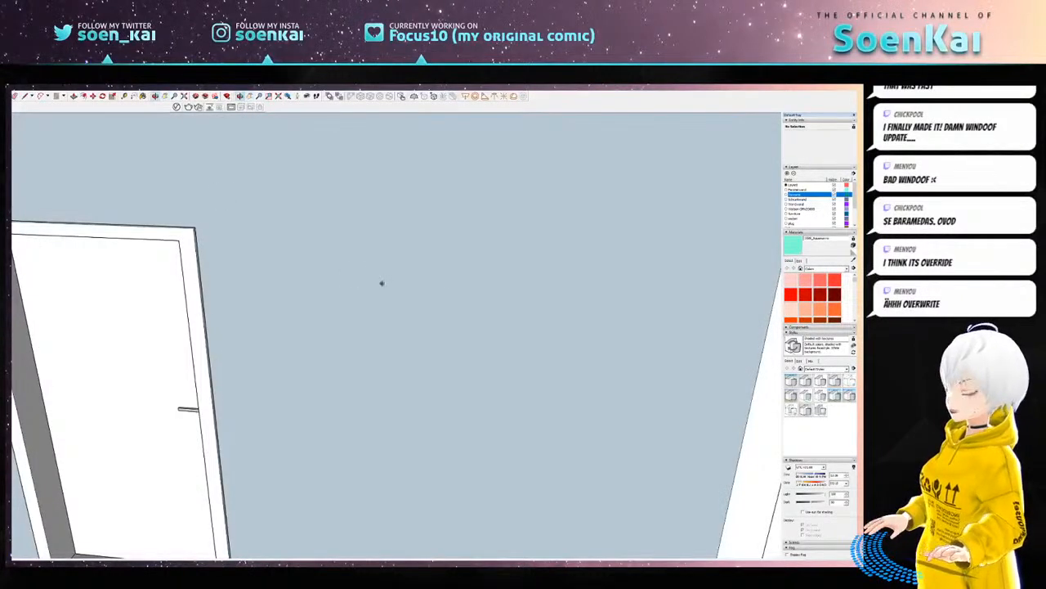
pyautogui.moveTo(382, 283); pyautogui.dragTo(719, 264)
pyautogui.moveTo(469, 358); pyautogui.dragTo(515, 357)
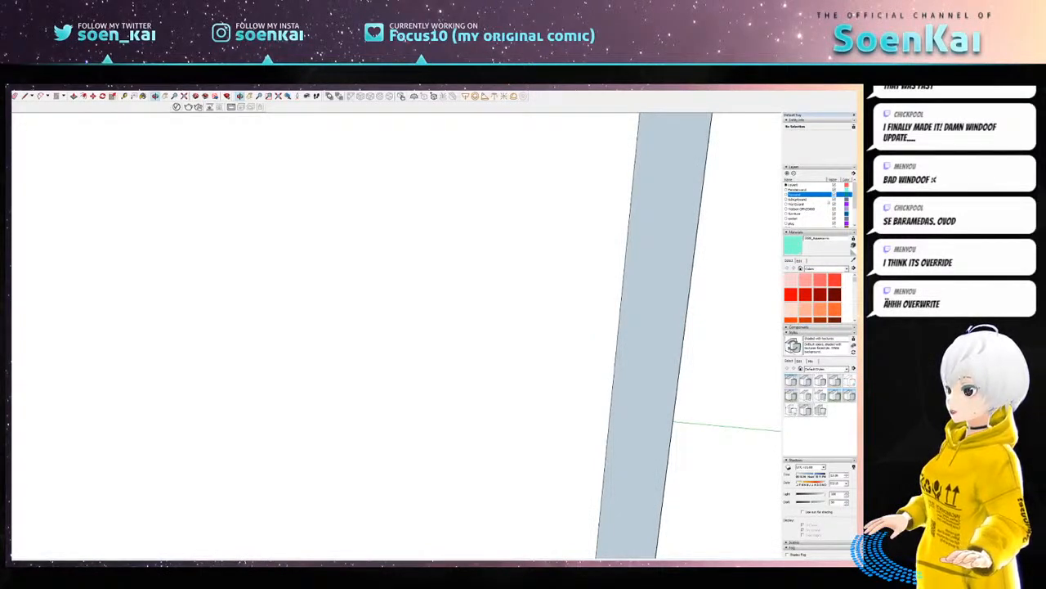
pyautogui.click(834, 199)
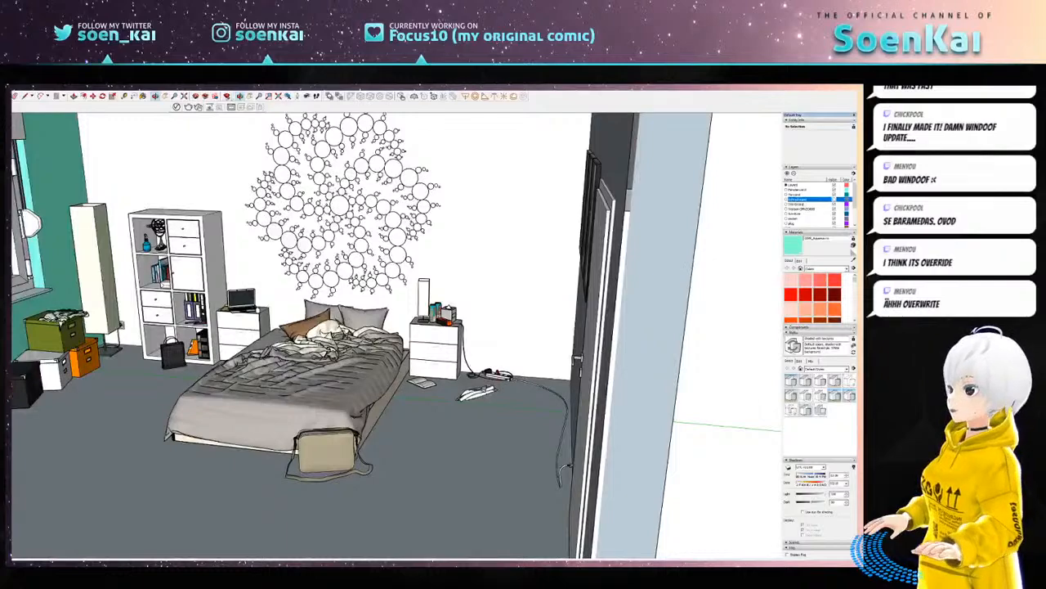
pyautogui.moveTo(396, 335)
pyautogui.mouseDown()
pyautogui.moveTo(554, 294)
pyautogui.moveTo(536, 313)
pyautogui.moveTo(560, 303)
pyautogui.mouseUp()
pyautogui.moveTo(448, 247); pyautogui.dragTo(450, 239)
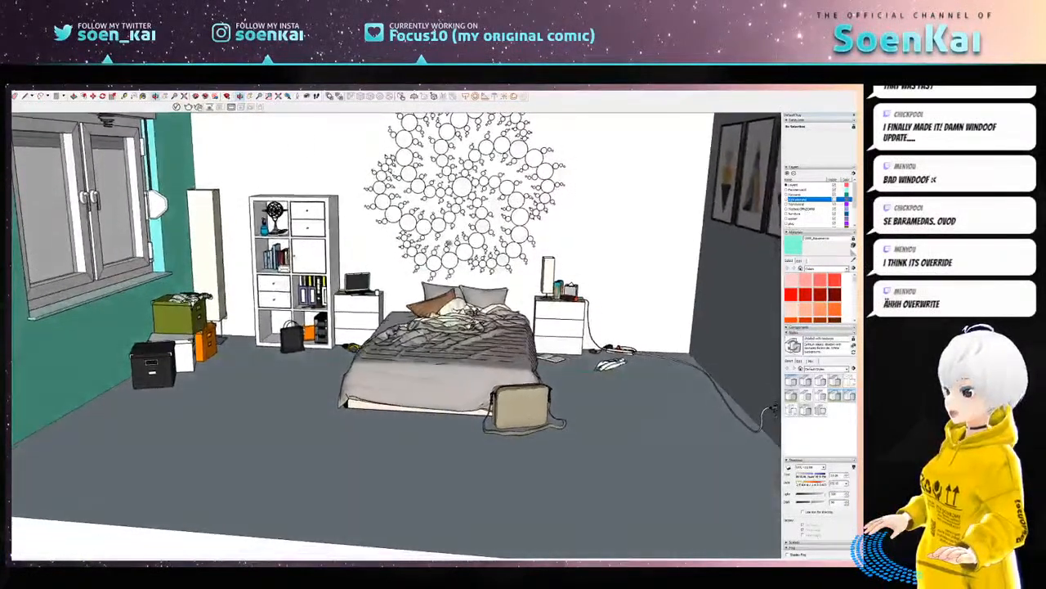
pyautogui.click(308, 96)
pyautogui.moveTo(541, 307)
pyautogui.mouseDown()
pyautogui.moveTo(531, 290)
pyautogui.moveTo(595, 299)
pyautogui.moveTo(594, 322)
pyautogui.moveTo(489, 314)
pyautogui.moveTo(466, 297)
pyautogui.moveTo(475, 287)
pyautogui.moveTo(533, 282)
pyautogui.mouseUp()
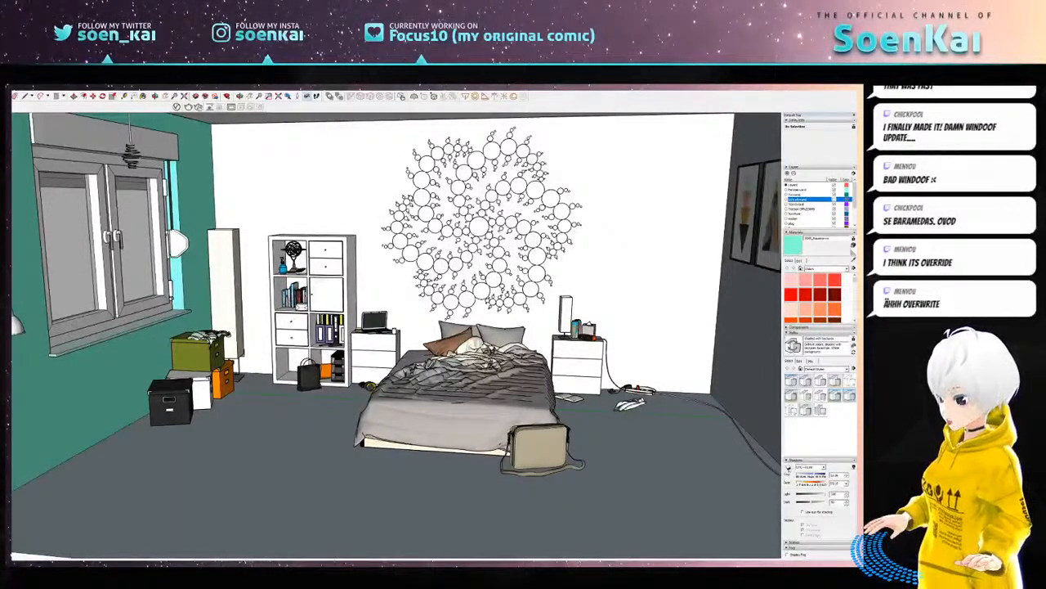
# - Turn on shadows and shift the sun's date and time so the window light reaches the foot of the bed
pyautogui.click(790, 468)
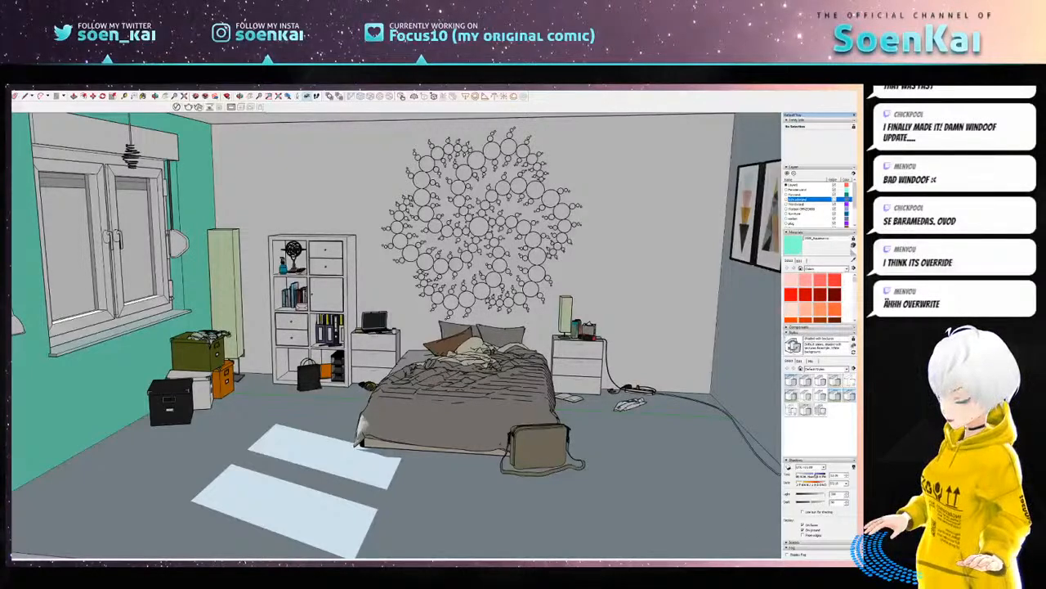
pyautogui.moveTo(817, 475); pyautogui.dragTo(809, 475)
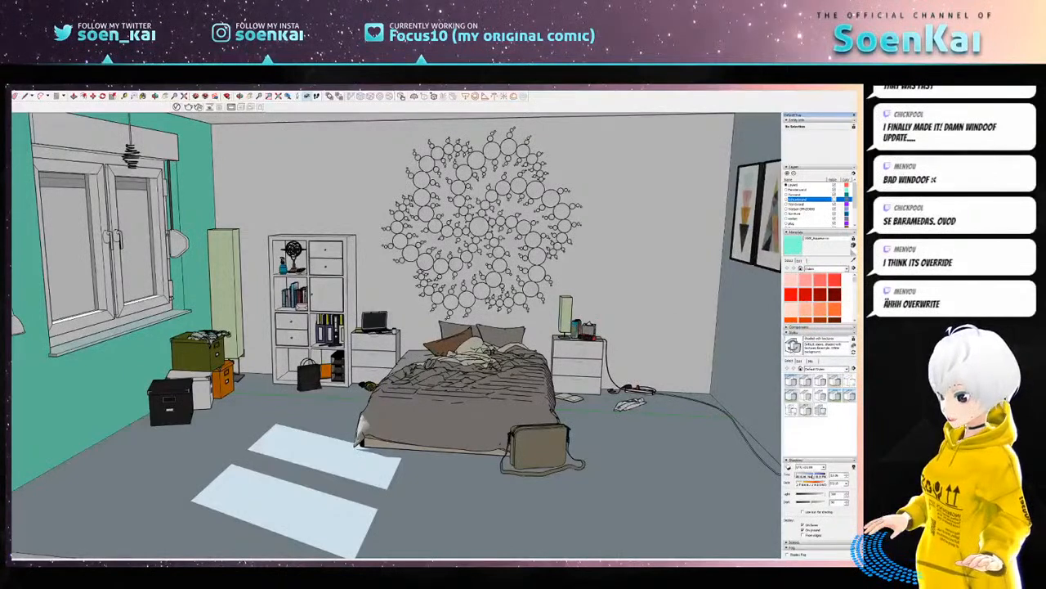
pyautogui.moveTo(812, 476); pyautogui.dragTo(810, 476)
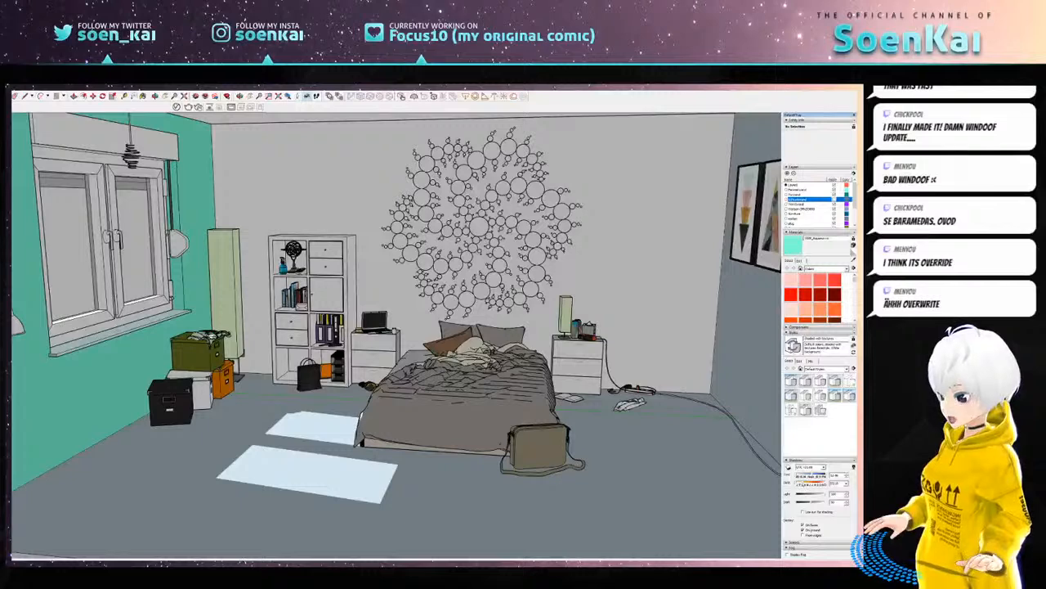
pyautogui.moveTo(802, 483); pyautogui.dragTo(806, 483)
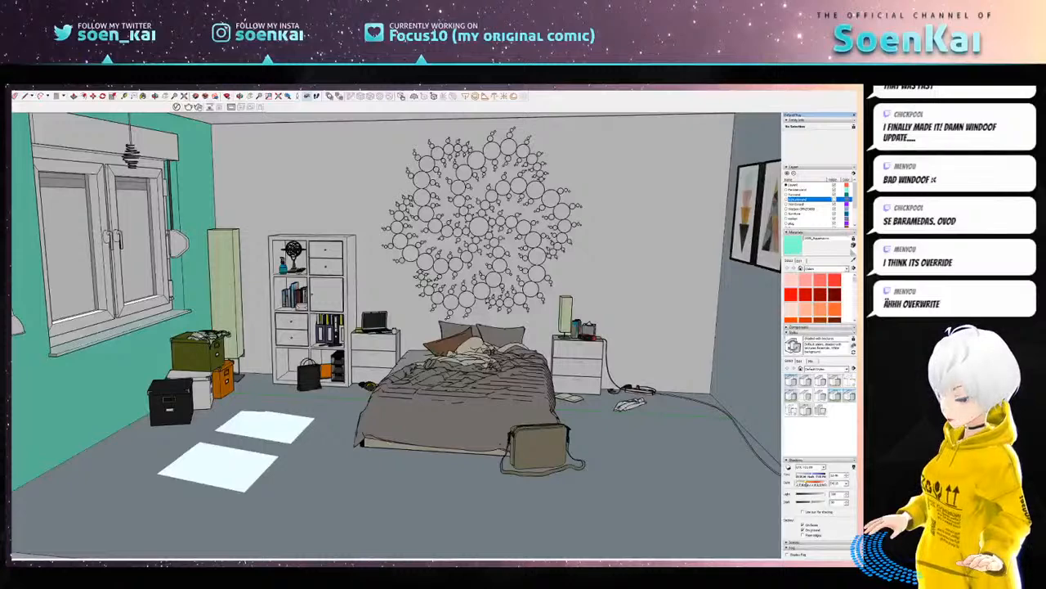
pyautogui.moveTo(807, 483); pyautogui.dragTo(802, 484)
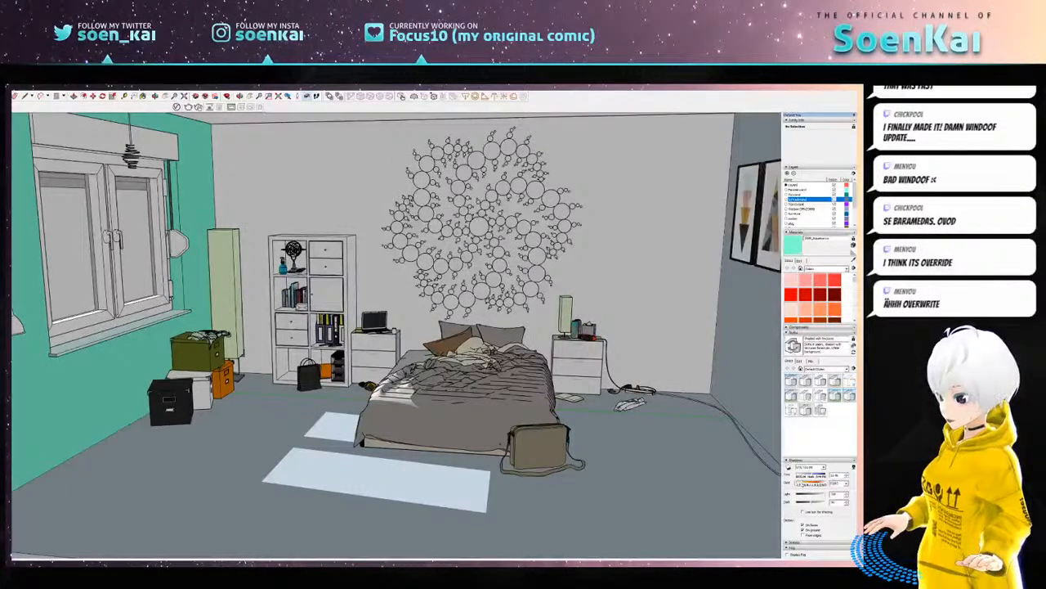
pyautogui.moveTo(801, 484); pyautogui.dragTo(806, 483)
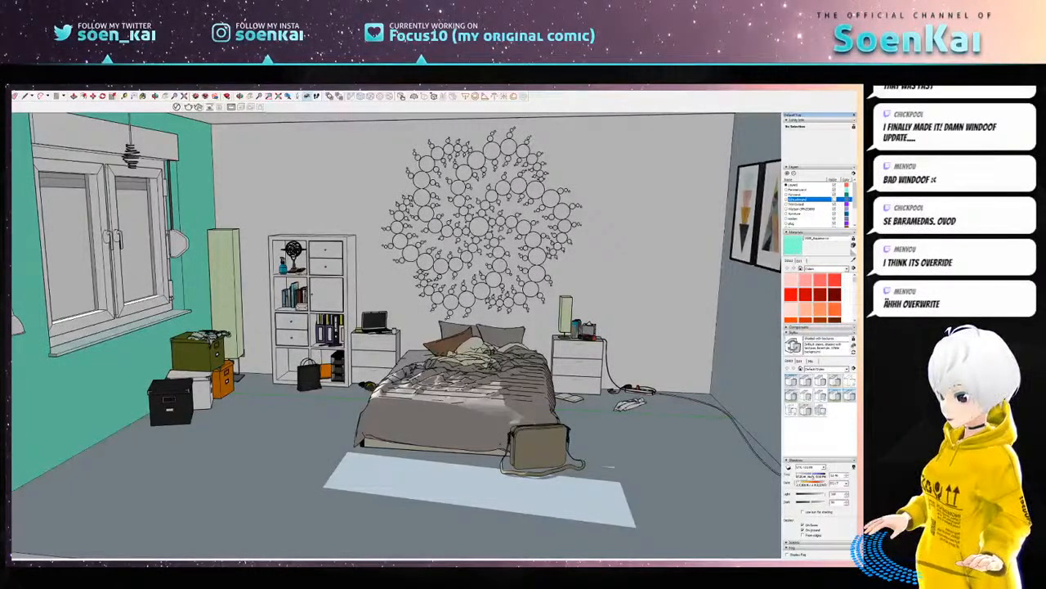
pyautogui.moveTo(812, 477); pyautogui.dragTo(812, 476)
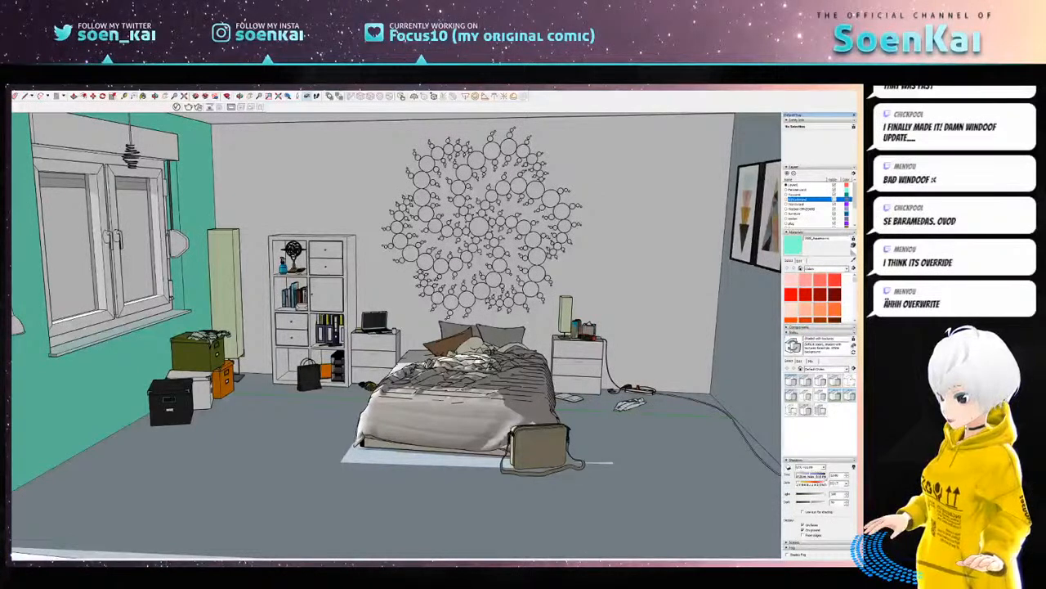
# - Fine-tune the shadow time in small increments until a narrow strip of sunlight lies along the foot of the bed
pyautogui.click(847, 476)
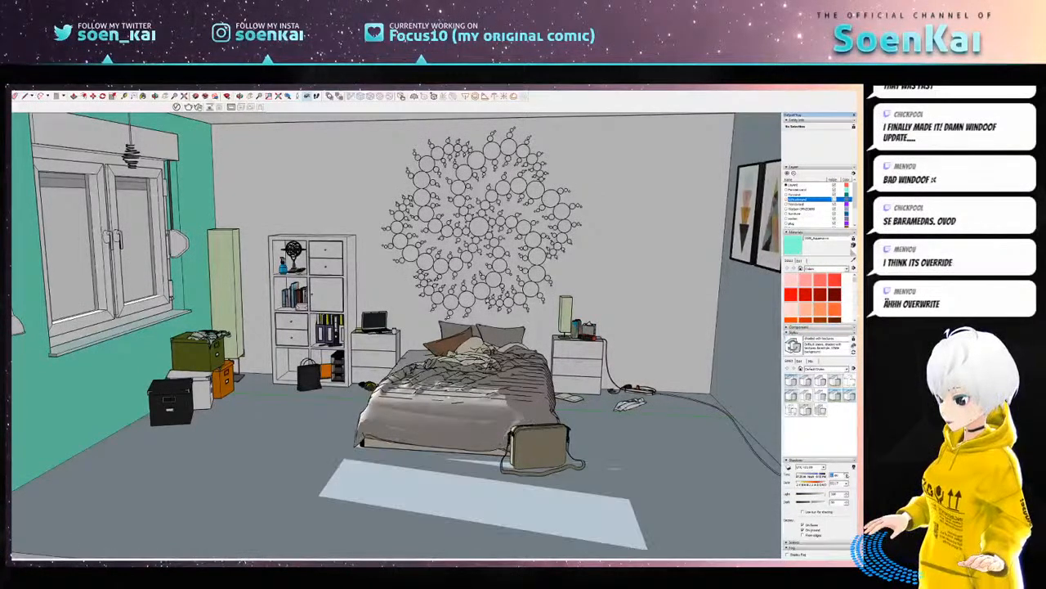
pyautogui.click(847, 473)
pyautogui.click(847, 473)
pyautogui.click(847, 478)
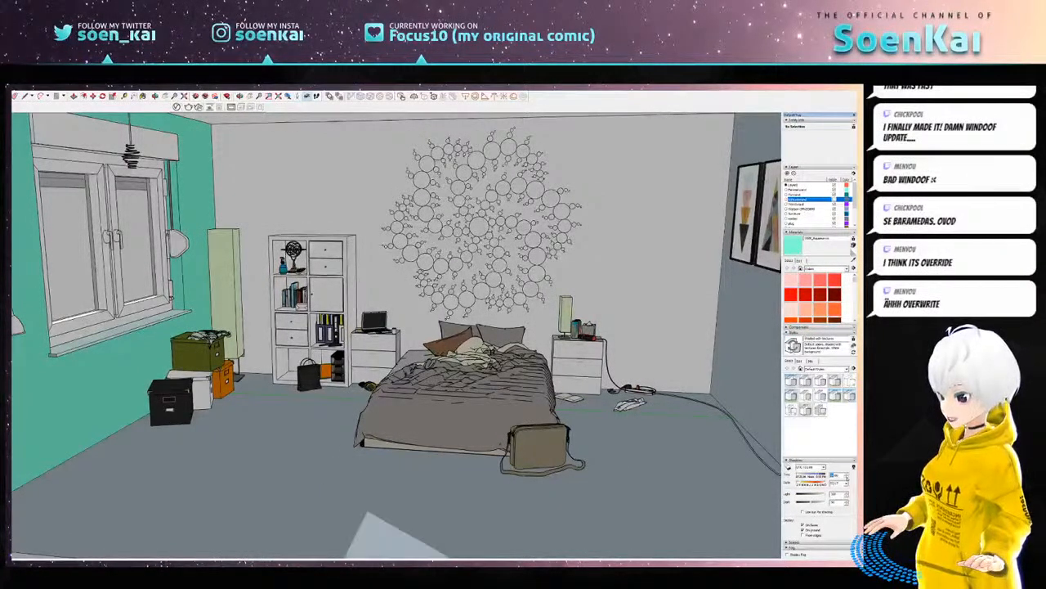
pyautogui.click(847, 476)
pyautogui.click(847, 476)
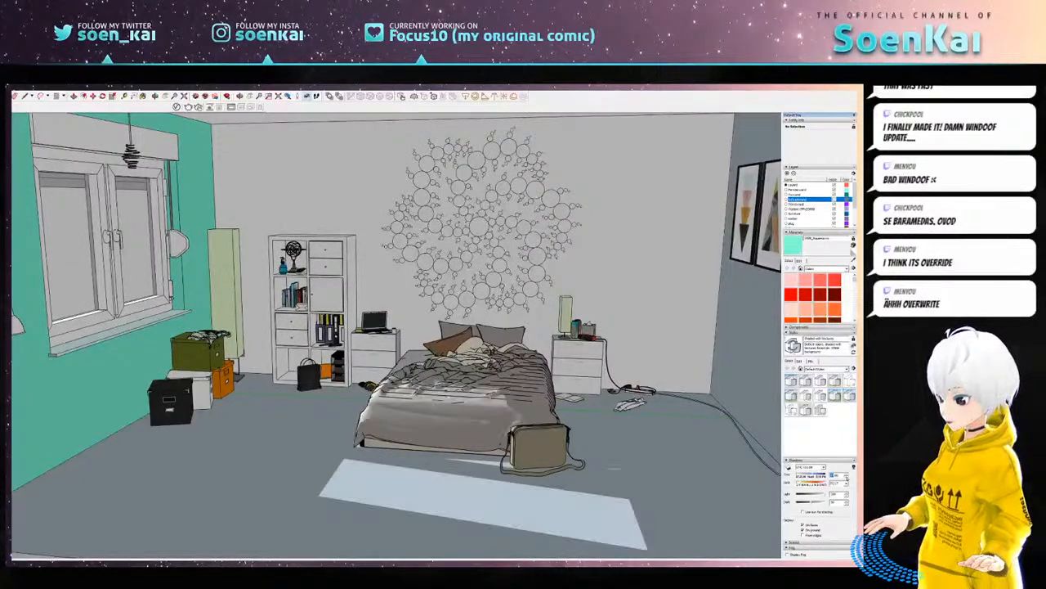
pyautogui.click(847, 476)
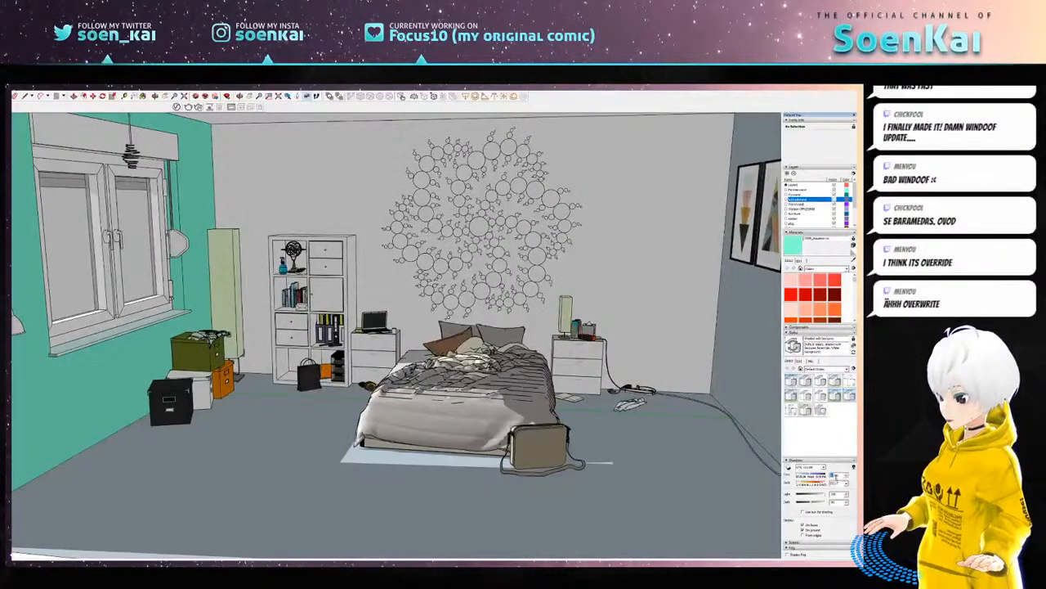
pyautogui.click(847, 475)
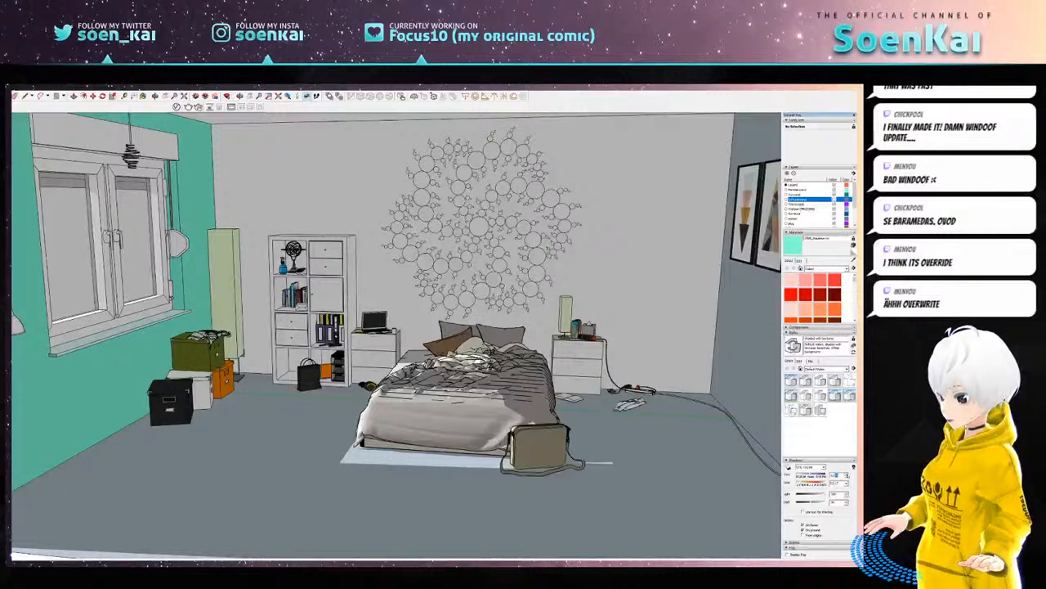
pyautogui.click(847, 476)
pyautogui.click(835, 475)
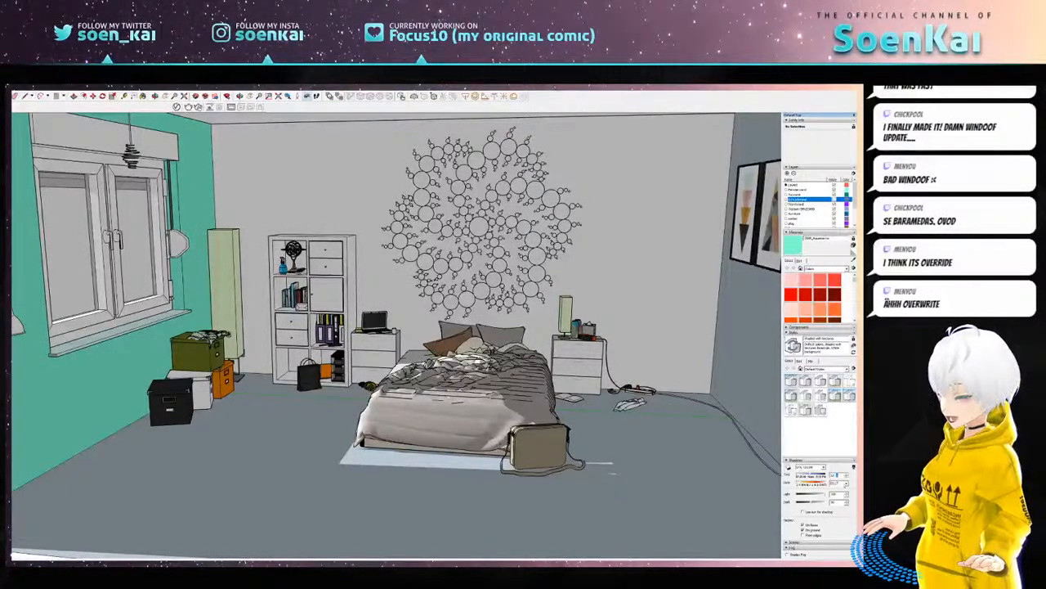
pyautogui.click(846, 479)
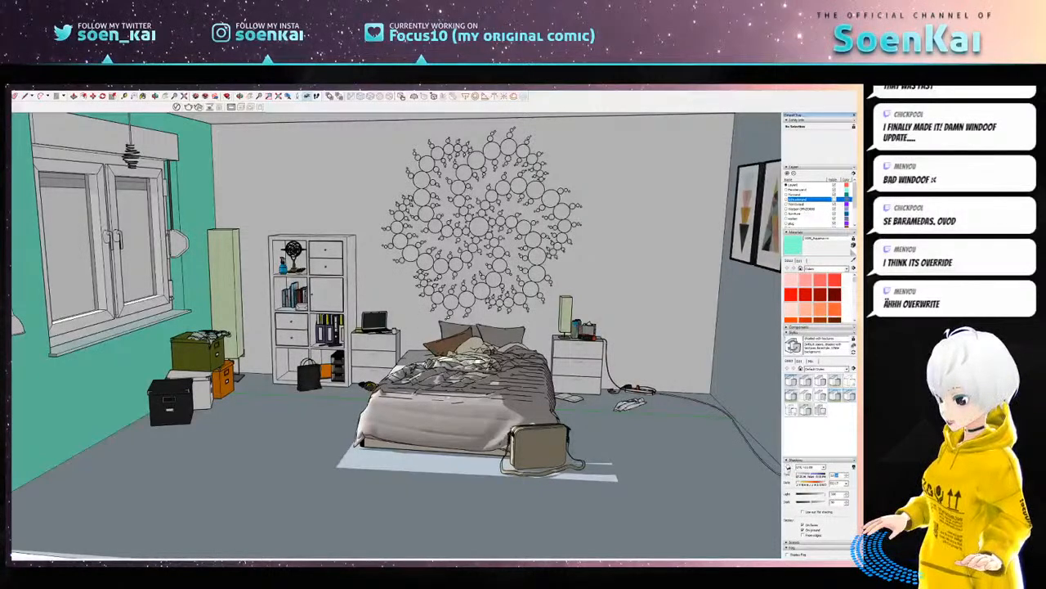
# - Turn off shadows and export the view as a 2D PNG graphic, overwriting the existing bedroom image
pyautogui.click(788, 467)
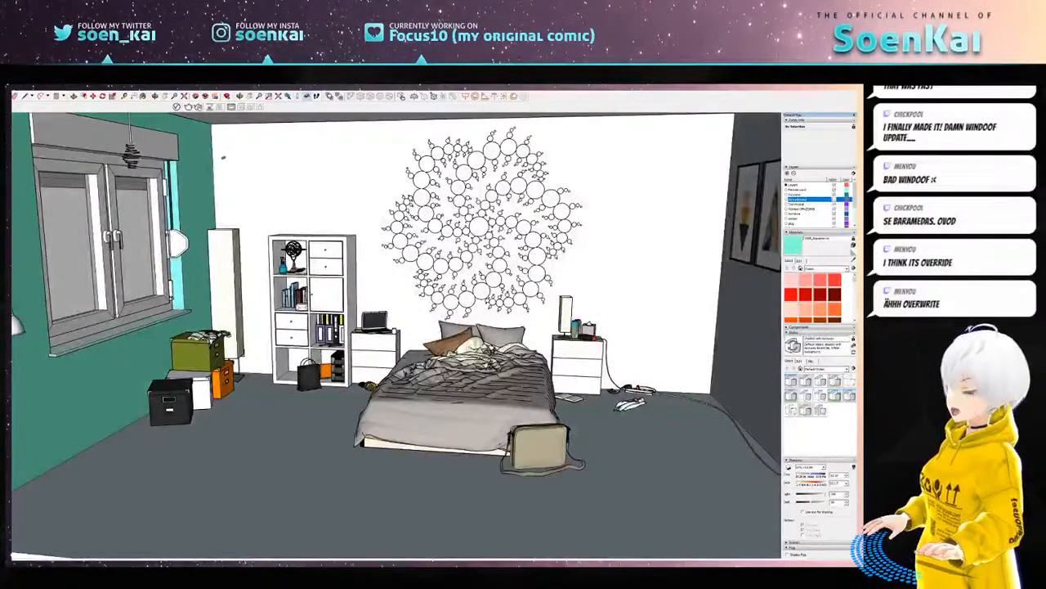
pyautogui.click(15, 90)
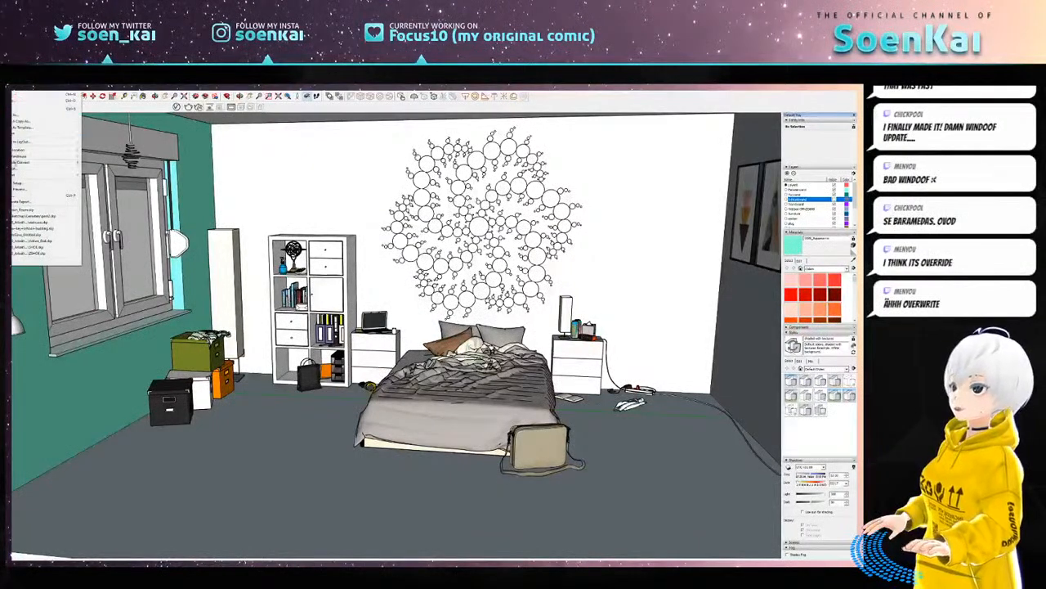
pyautogui.moveTo(40, 174)
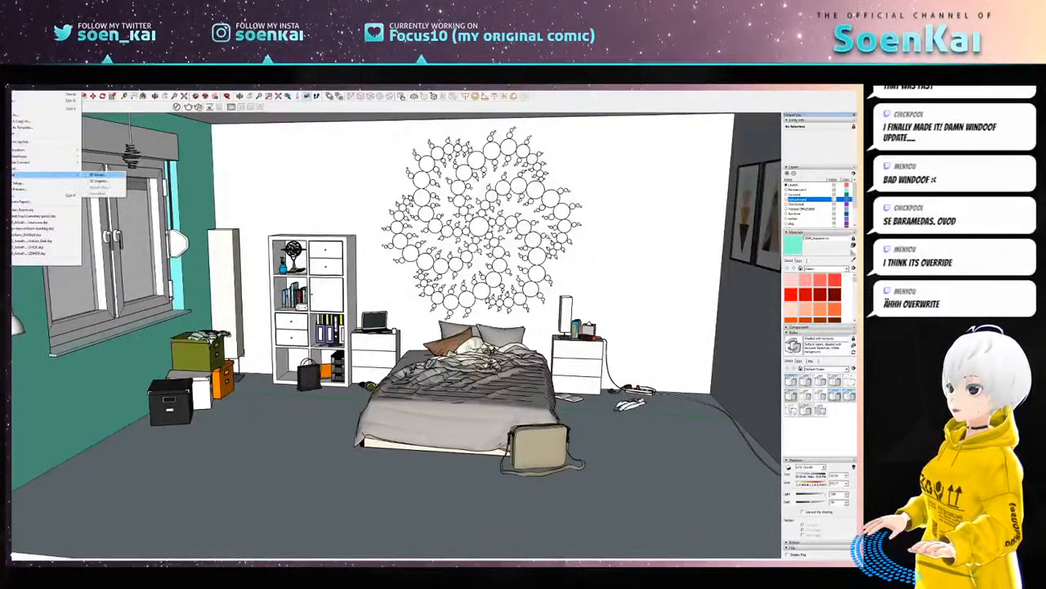
pyautogui.click(99, 181)
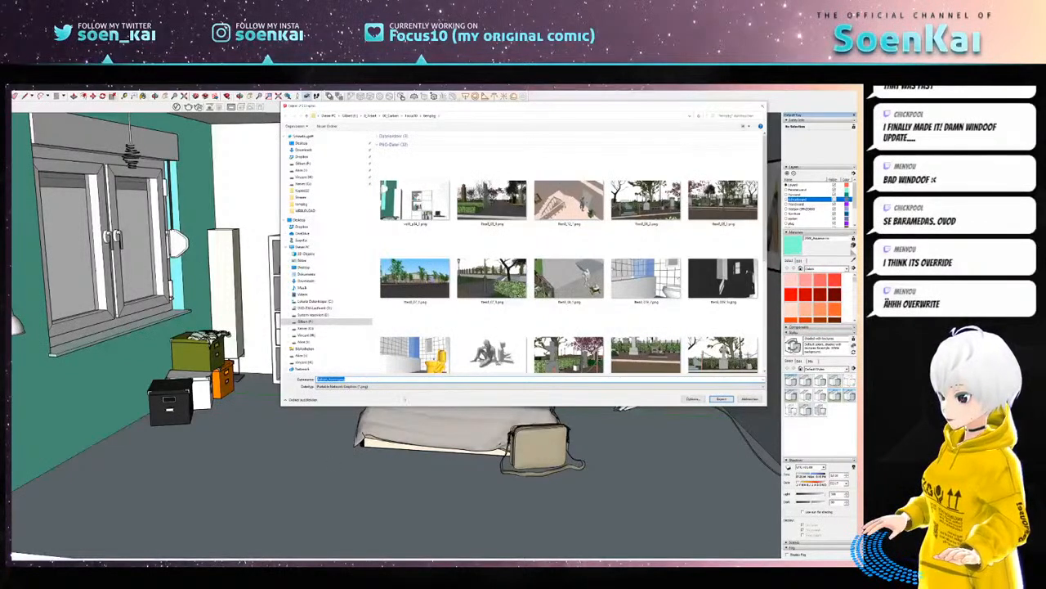
pyautogui.click(414, 198)
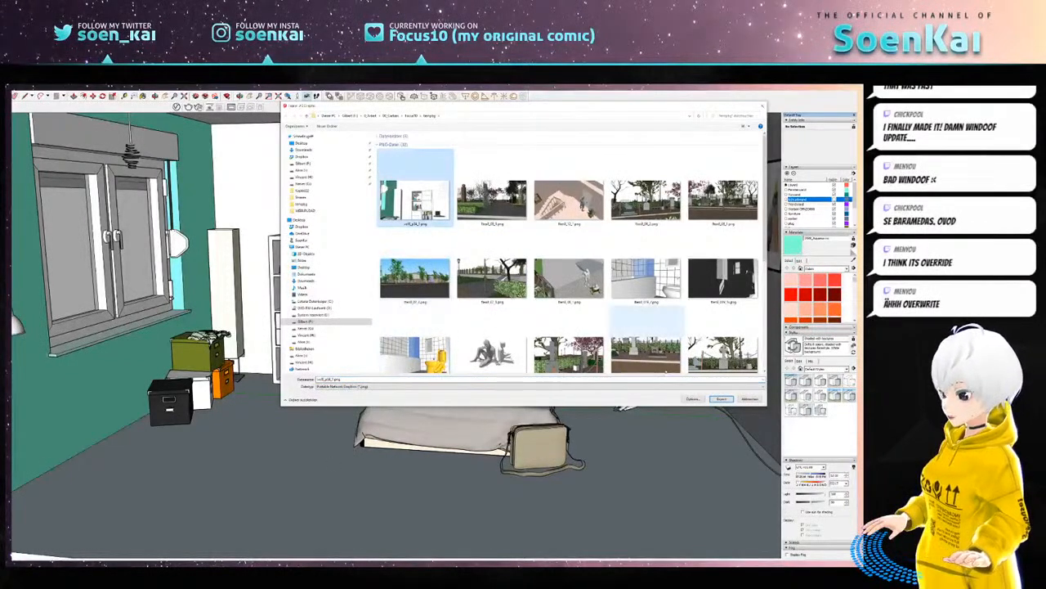
pyautogui.click(723, 399)
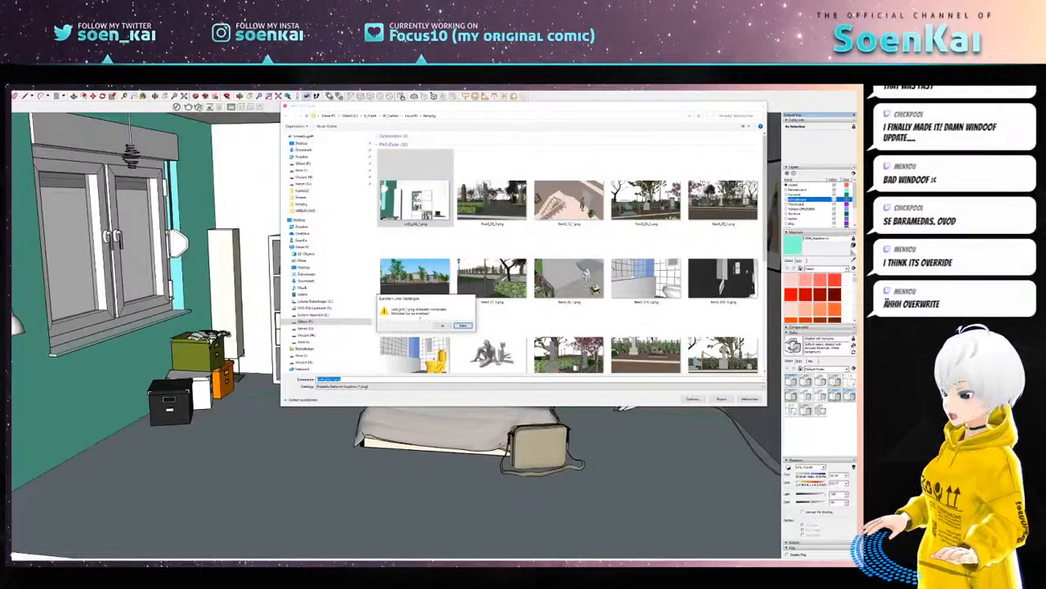
pyautogui.click(442, 326)
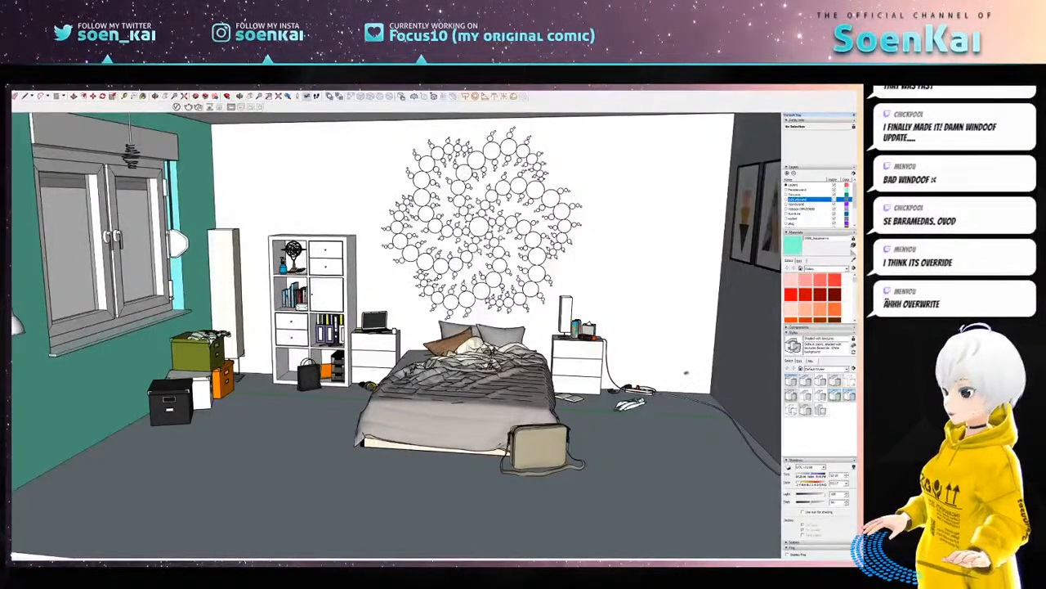
# - Turn shadows back on and set the face style to Hidden Line
pyautogui.click(788, 467)
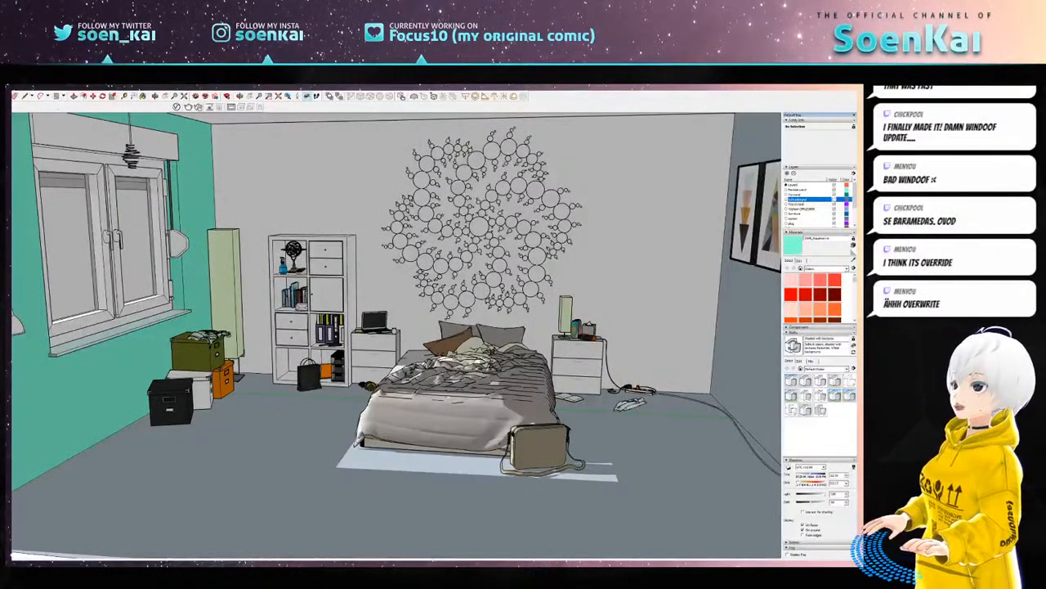
pyautogui.click(23, 90)
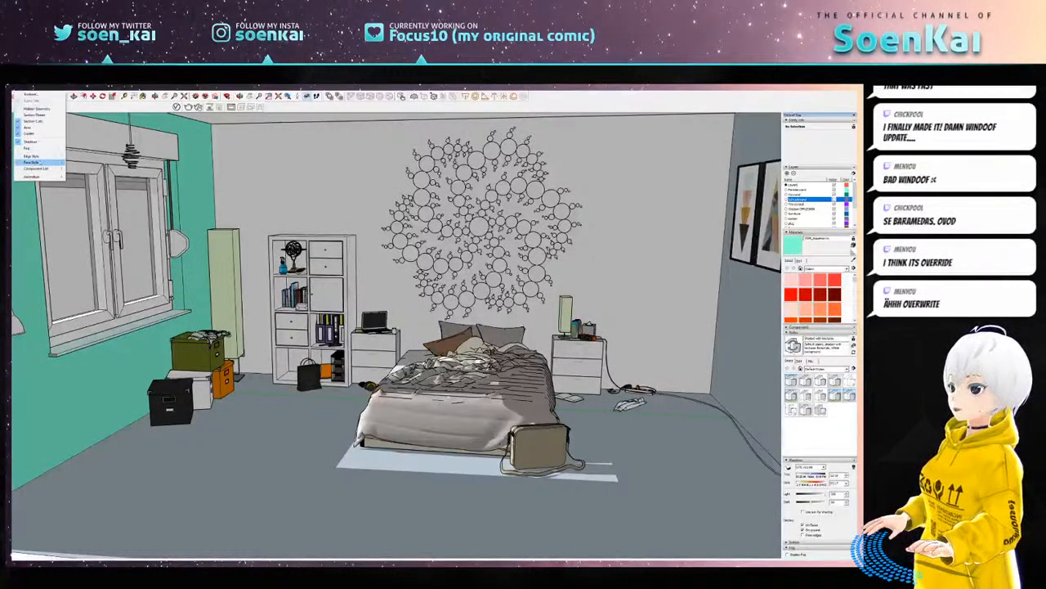
pyautogui.moveTo(37, 162)
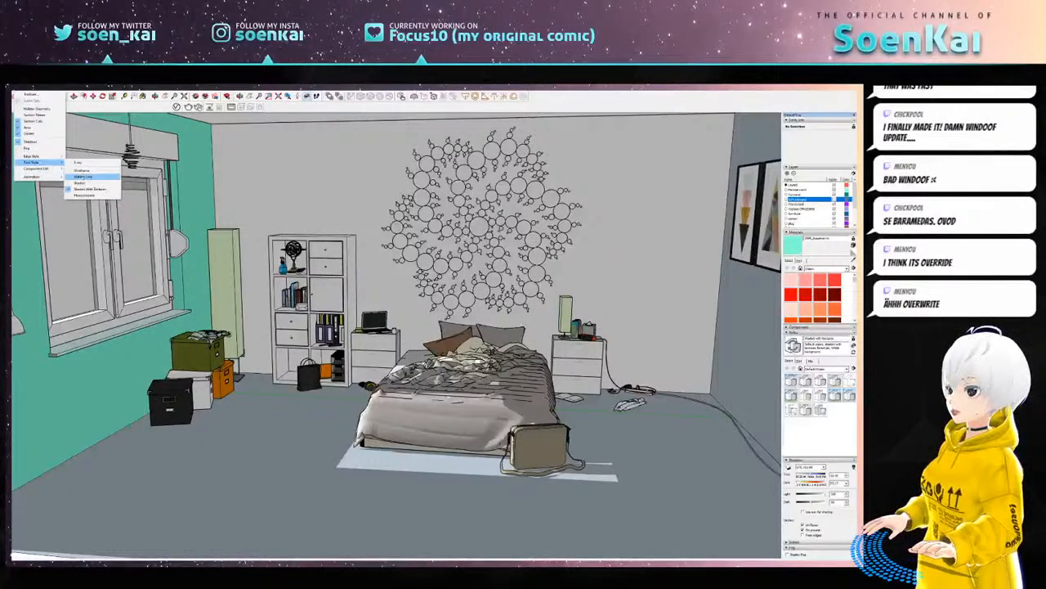
pyautogui.click(82, 176)
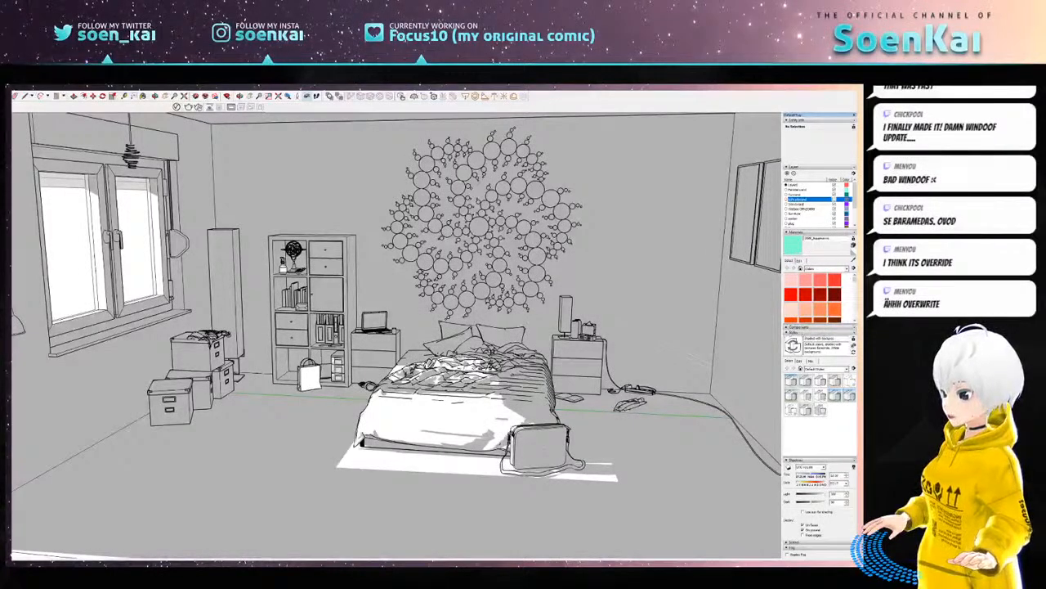
# - Turn off profiles and edges in the edge style so only flat faces and shadow shapes are drawn
pyautogui.click(799, 361)
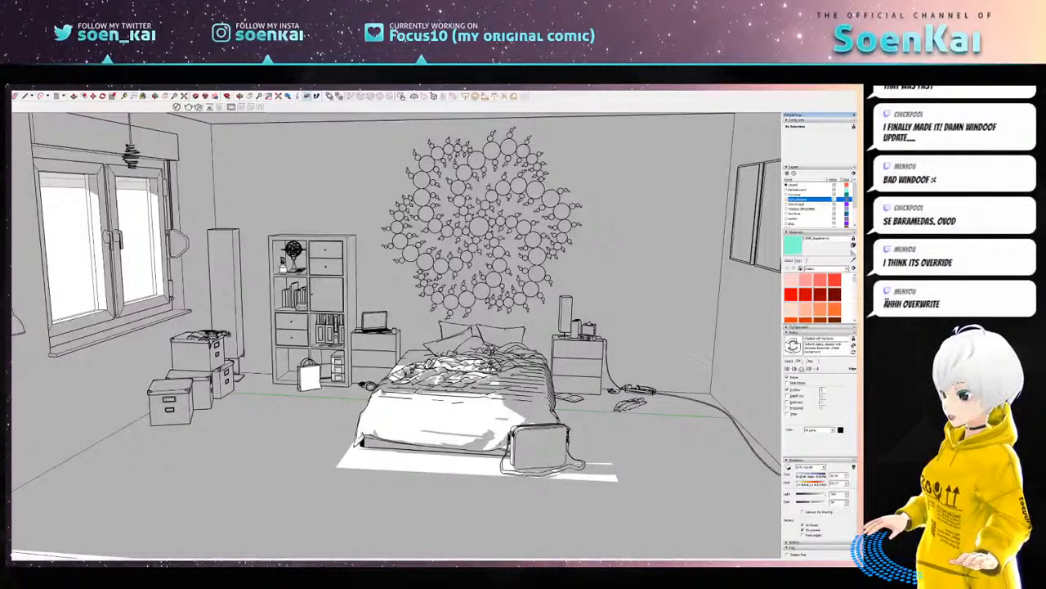
pyautogui.click(23, 90)
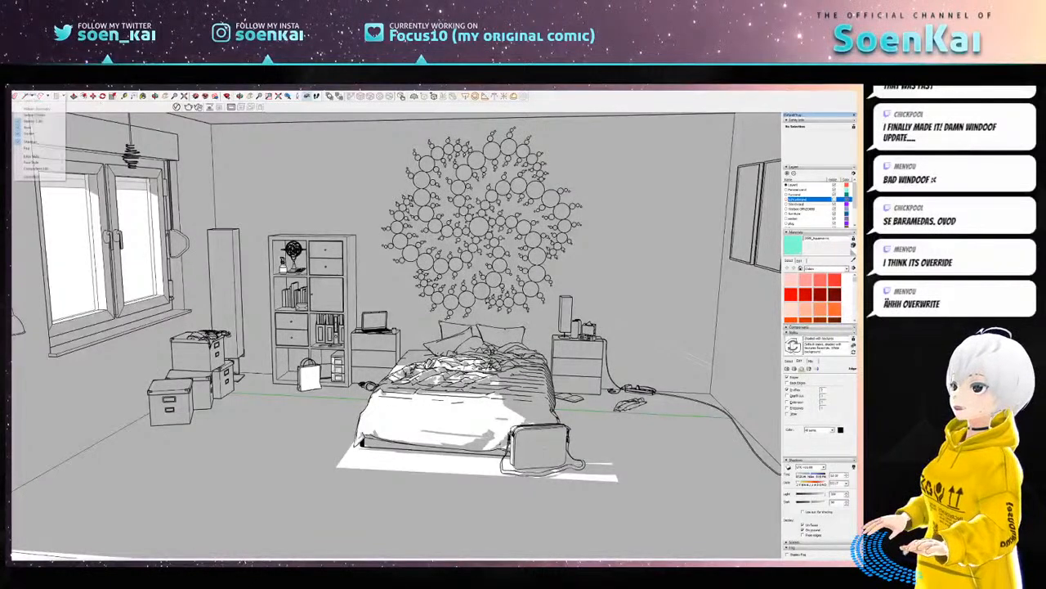
pyautogui.moveTo(34, 156)
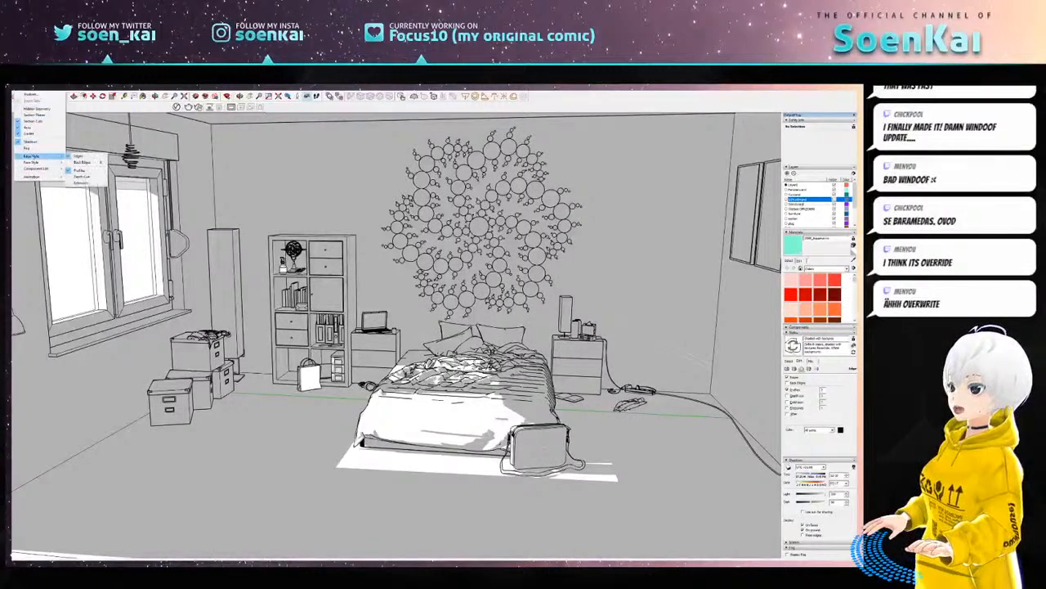
pyautogui.click(82, 162)
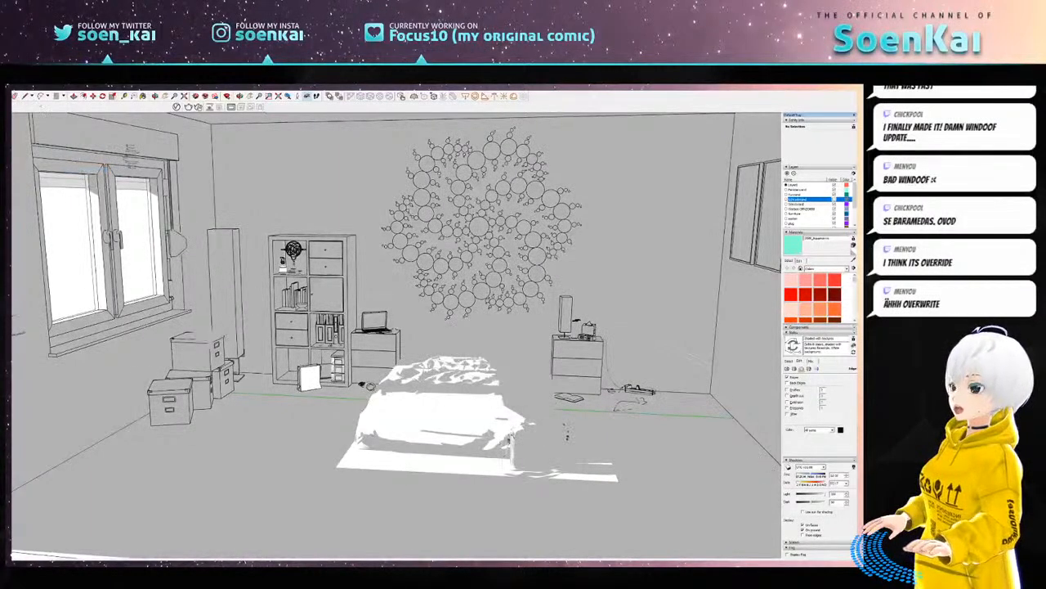
pyautogui.click(16, 89)
pyautogui.click(17, 89)
pyautogui.click(16, 89)
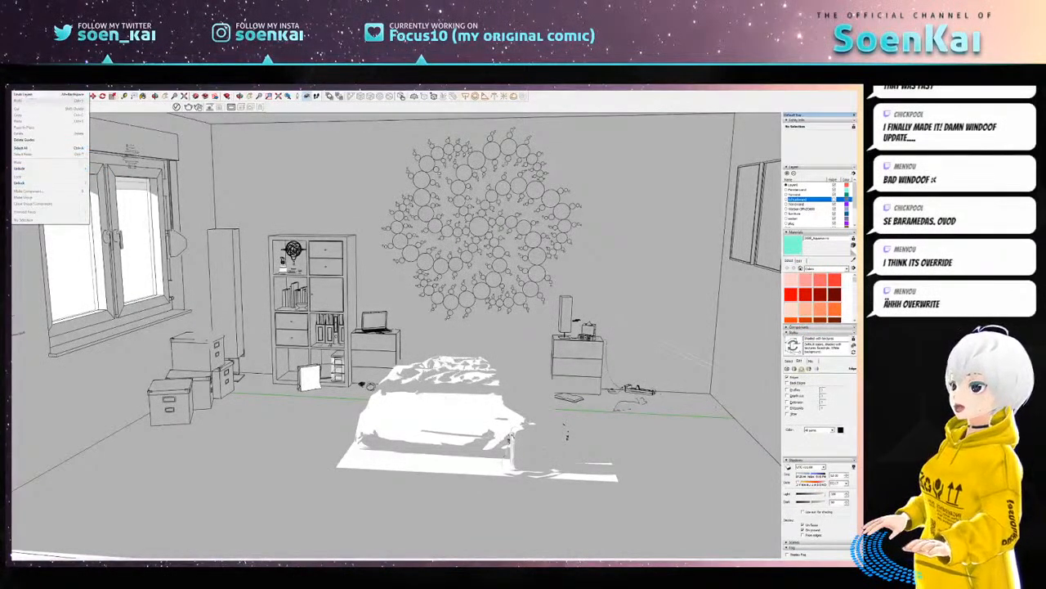
pyautogui.moveTo(23, 89)
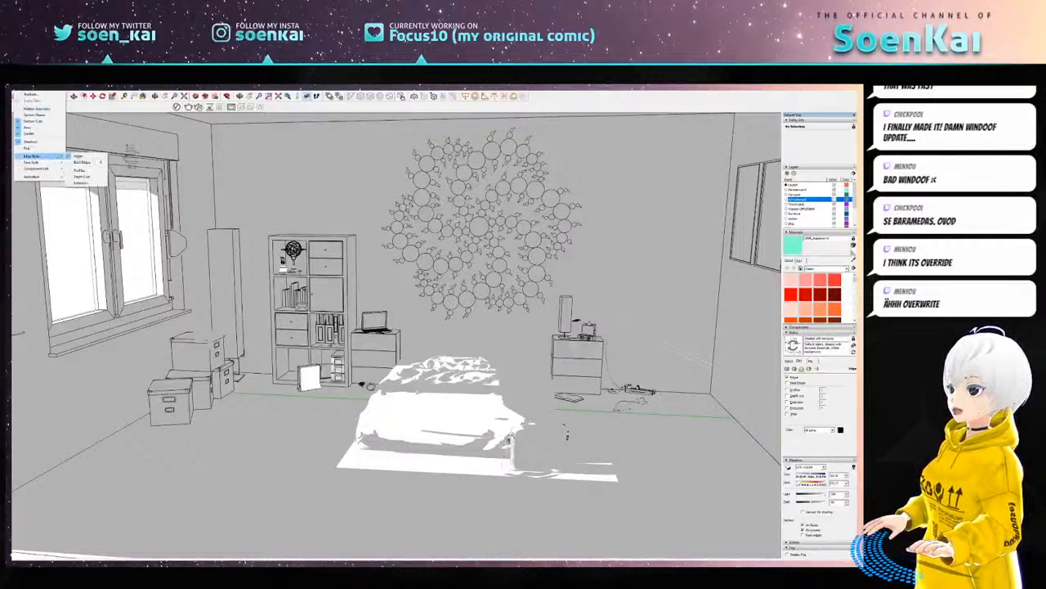
pyautogui.click(78, 156)
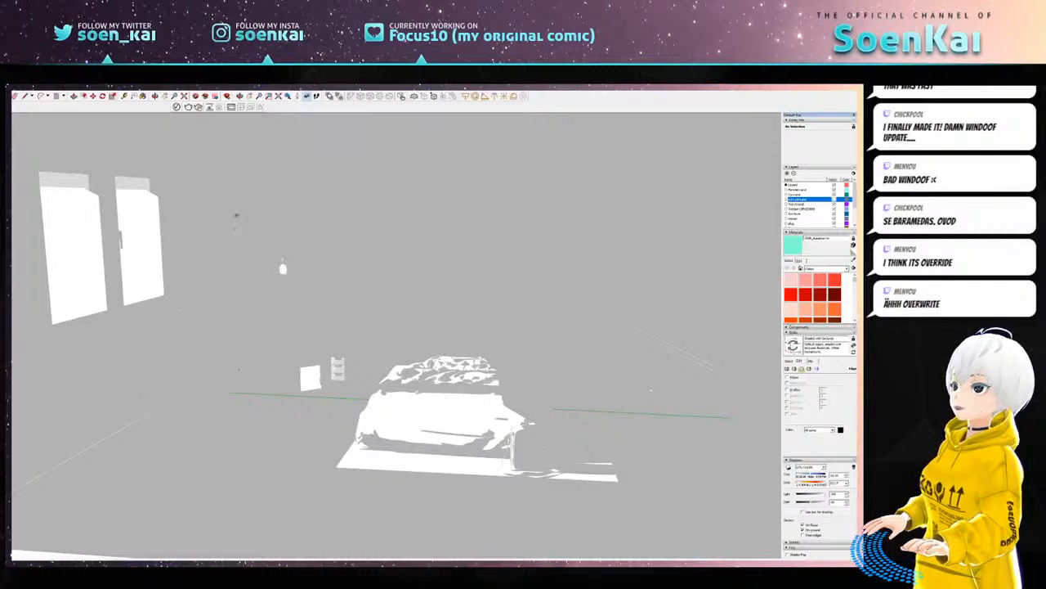
# - Set the shadow darkness to 0 and export a 2D PNG graphic under the bedroom image's name with an added "s"
pyautogui.moveTo(813, 502); pyautogui.dragTo(794, 505)
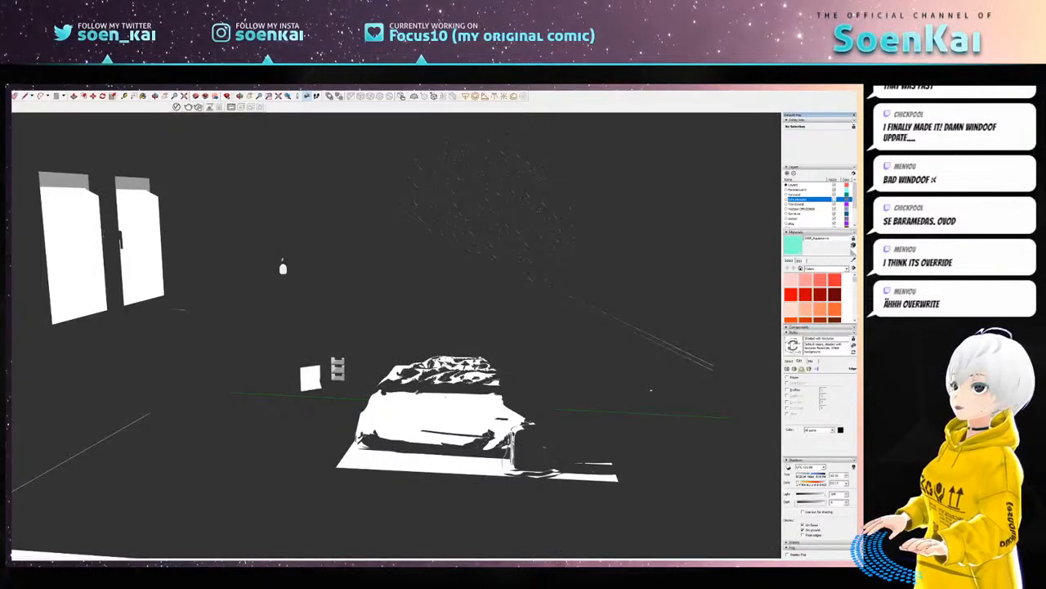
pyautogui.click(16, 89)
pyautogui.moveTo(43, 174)
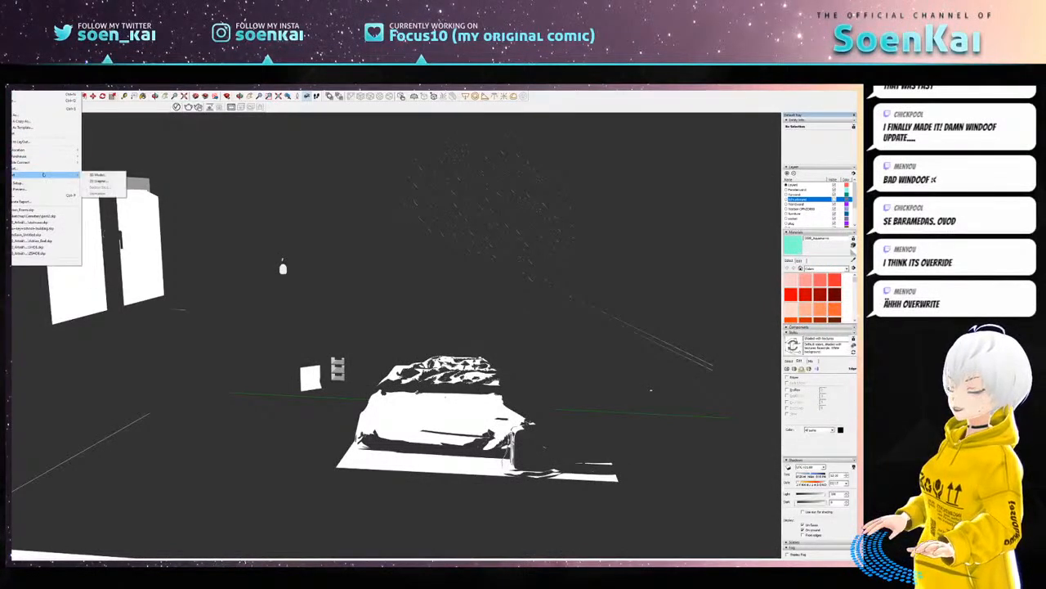
pyautogui.click(98, 181)
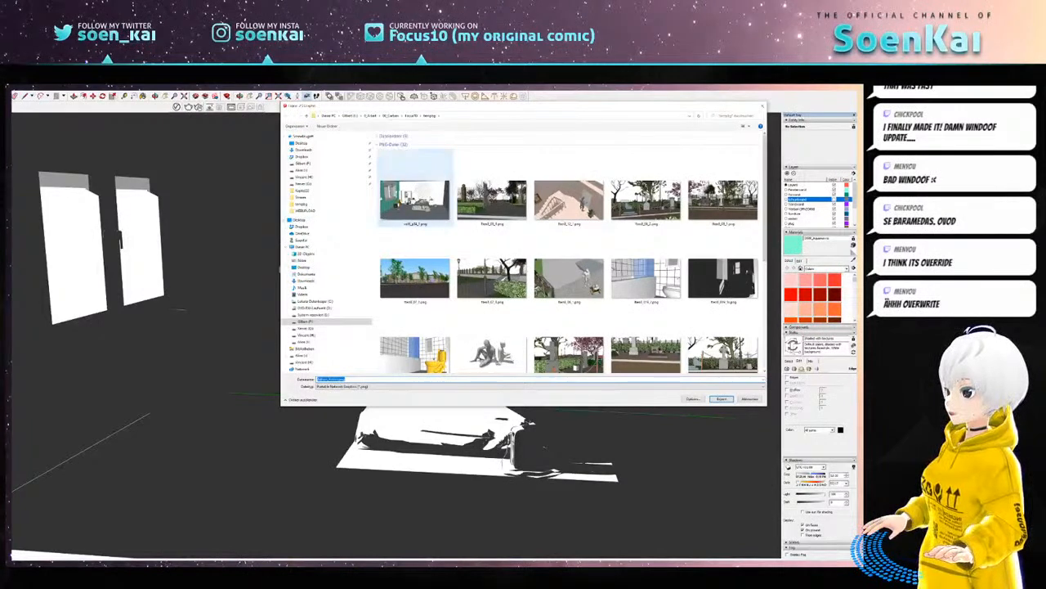
pyautogui.click(415, 207)
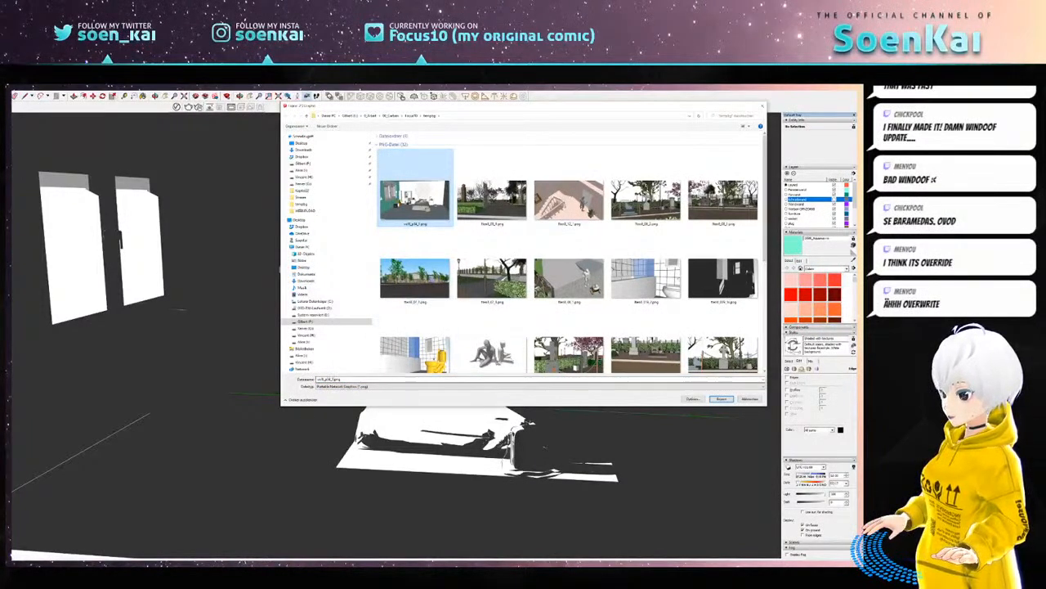
pyautogui.click(334, 380)
pyautogui.click(334, 379)
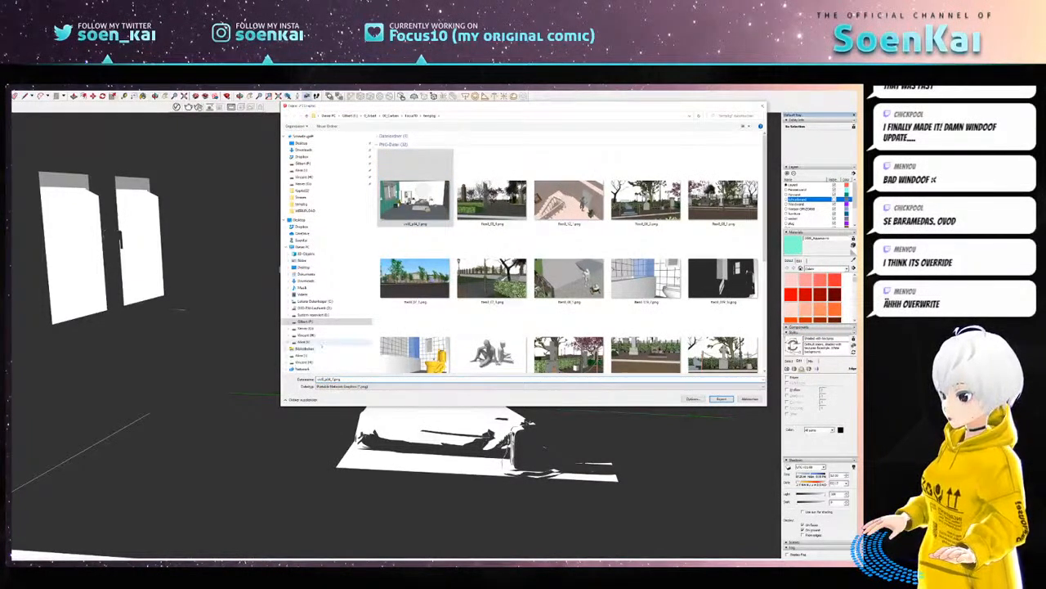
pyautogui.write('s')
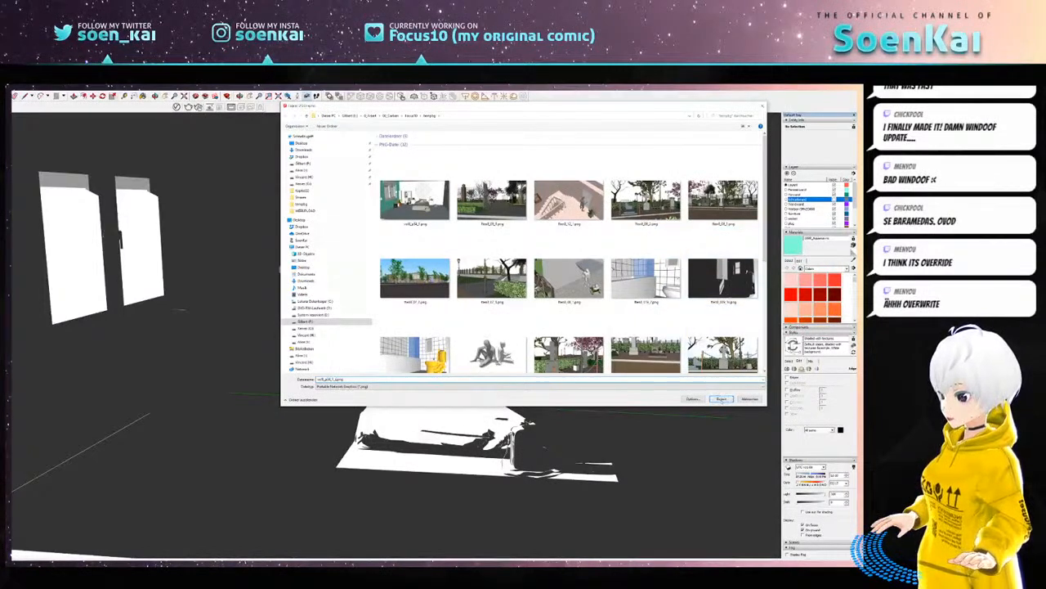
pyautogui.click(721, 399)
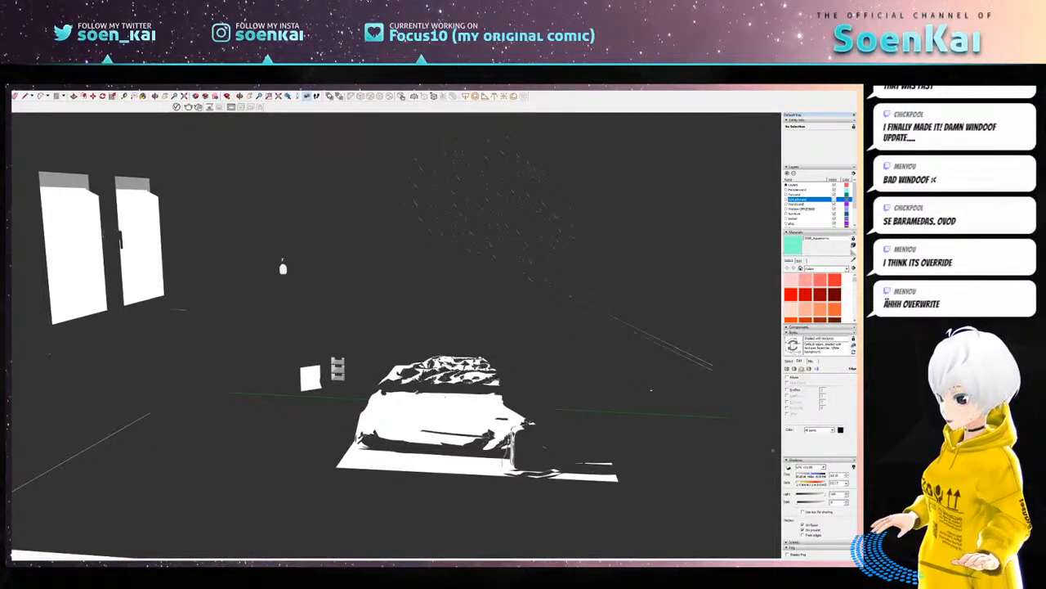
# - Turn off shadows and apply the first style of the default styles collection
pyautogui.click(789, 467)
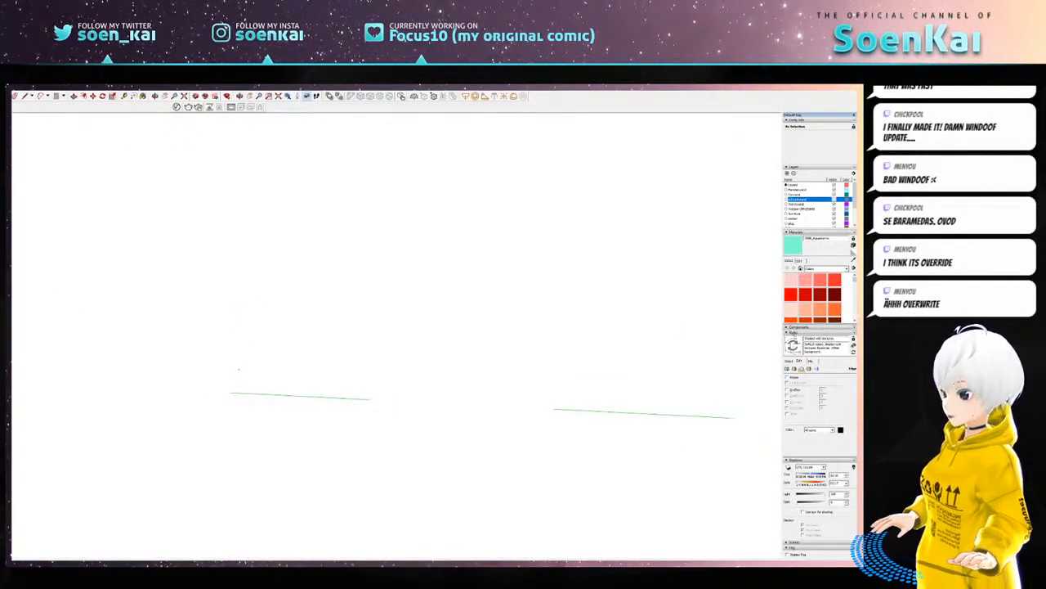
pyautogui.click(790, 361)
pyautogui.click(790, 381)
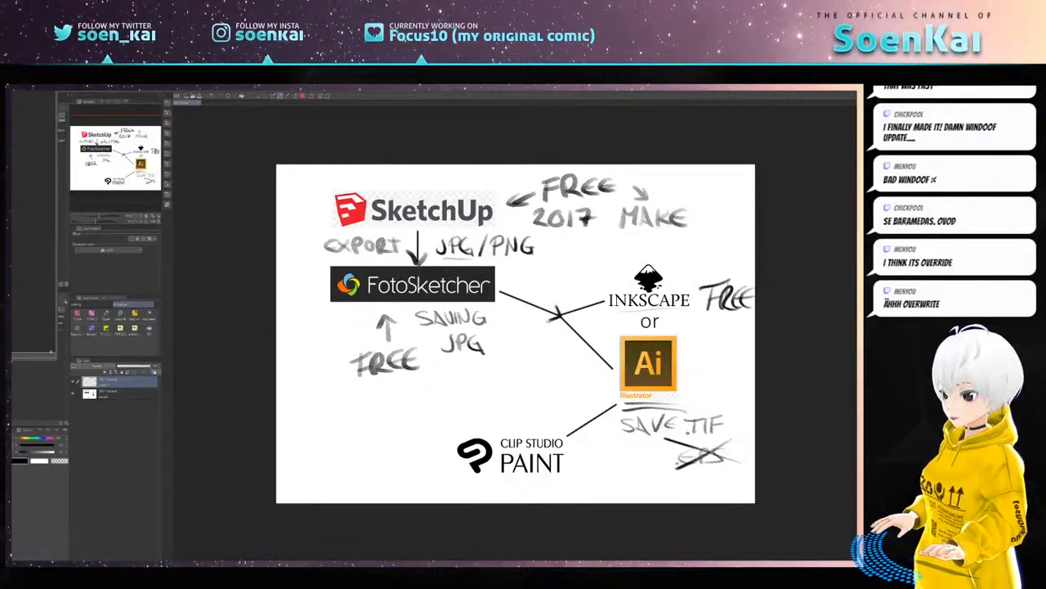
# - Switch to FotoSketcher, move its window onto this screen and maximise it
pyautogui.click(40, 108)
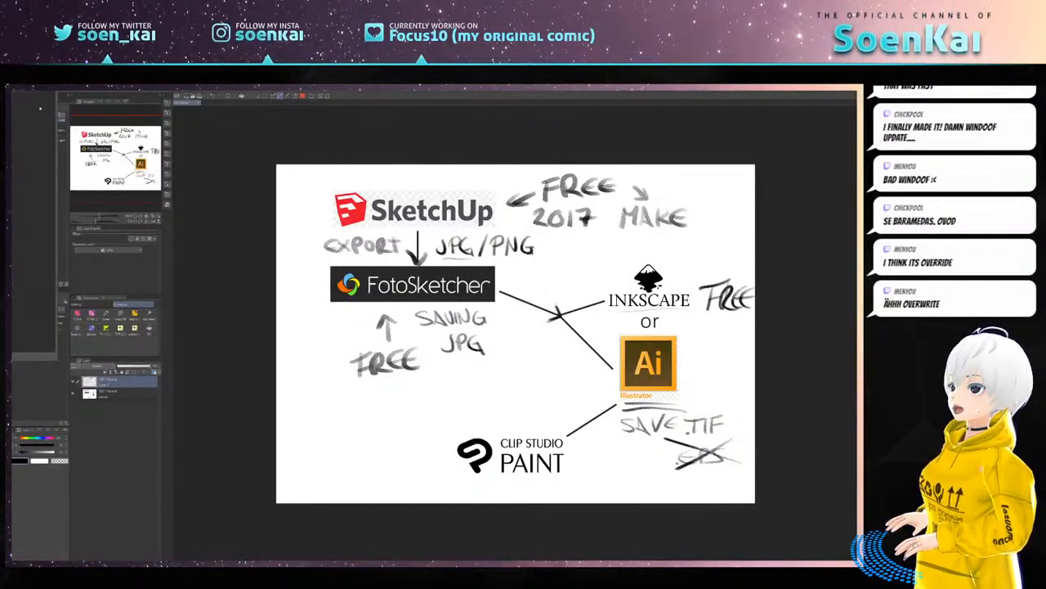
pyautogui.hotkey('alt', 'Tab')
pyautogui.press('super+Right')
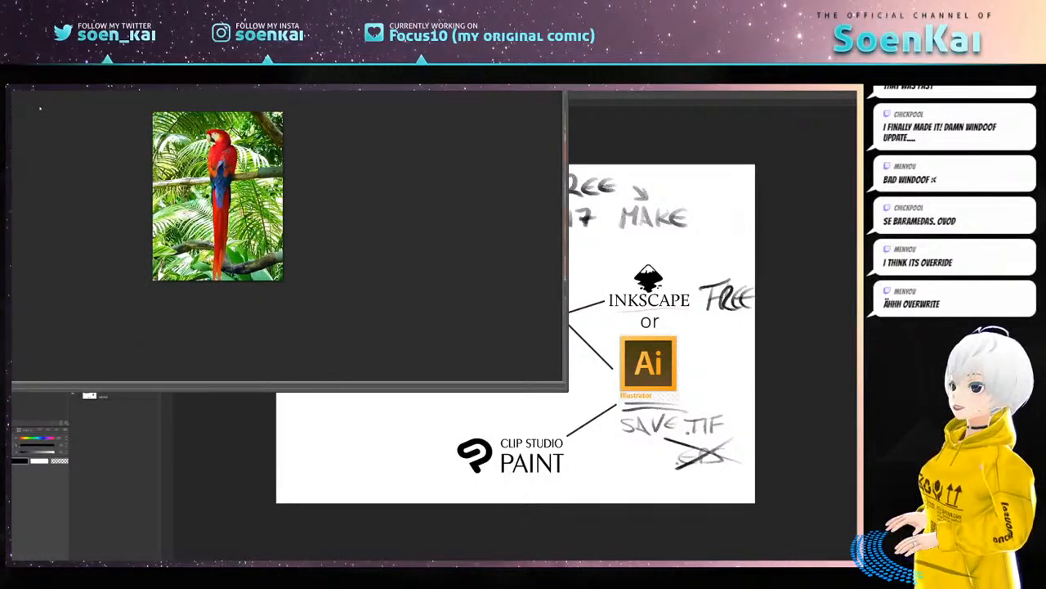
pyautogui.press('super+Right')
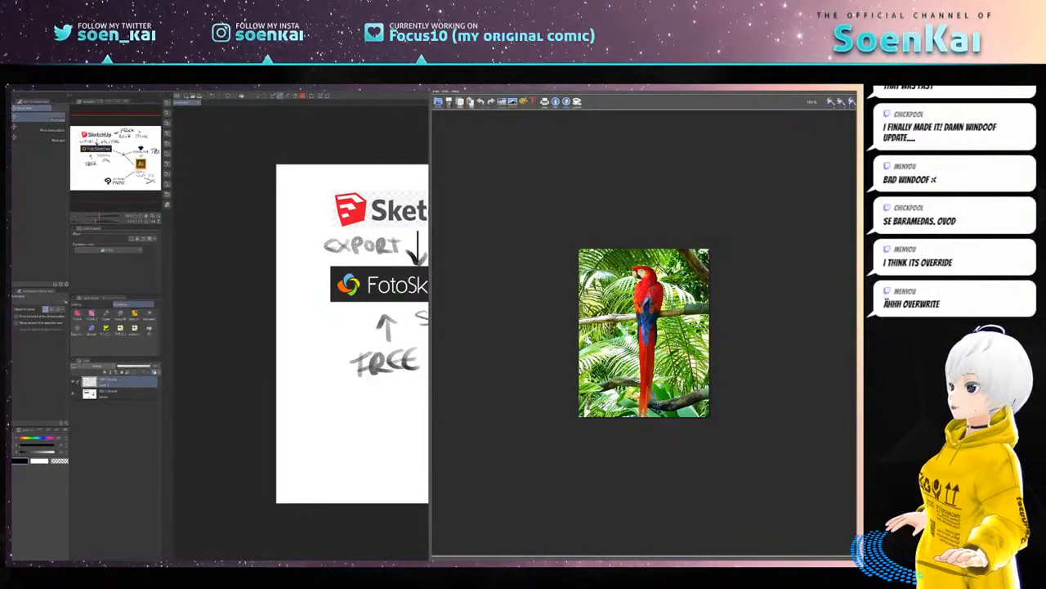
pyautogui.press('super+Up')
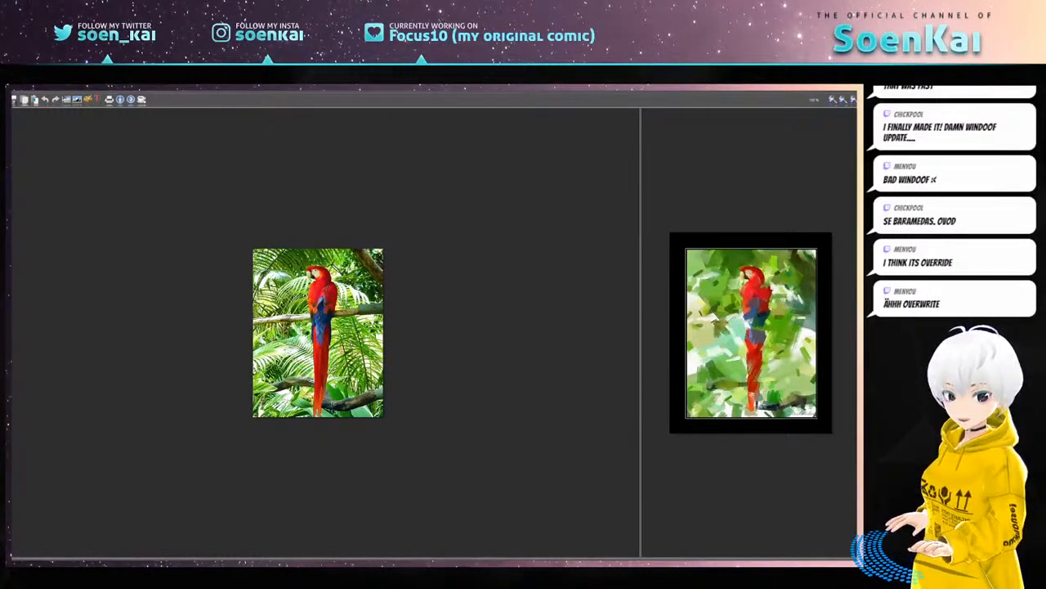
pyautogui.press('super+Down')
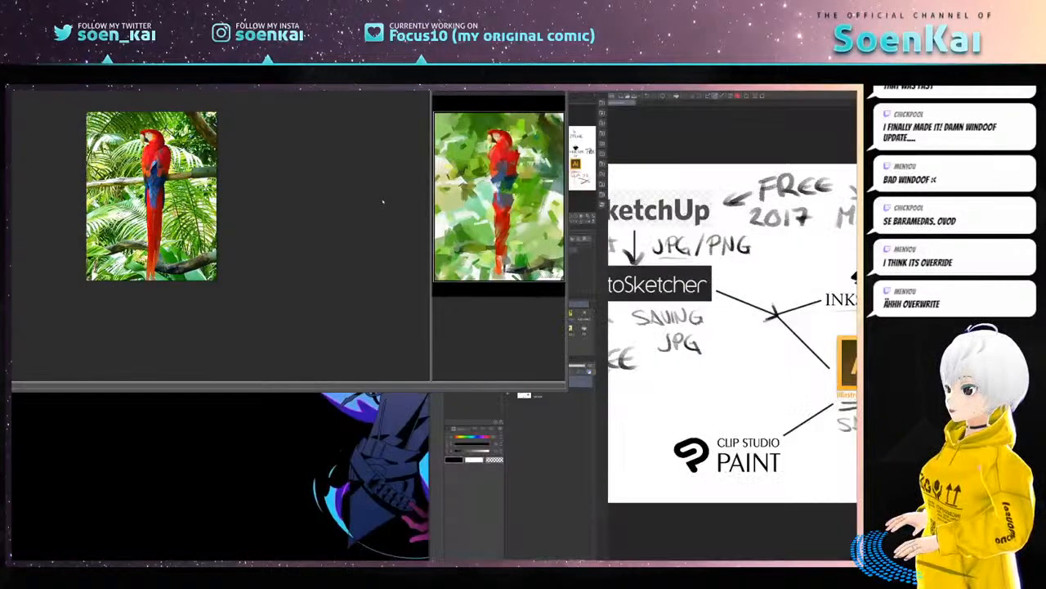
pyautogui.press('super+Tab')
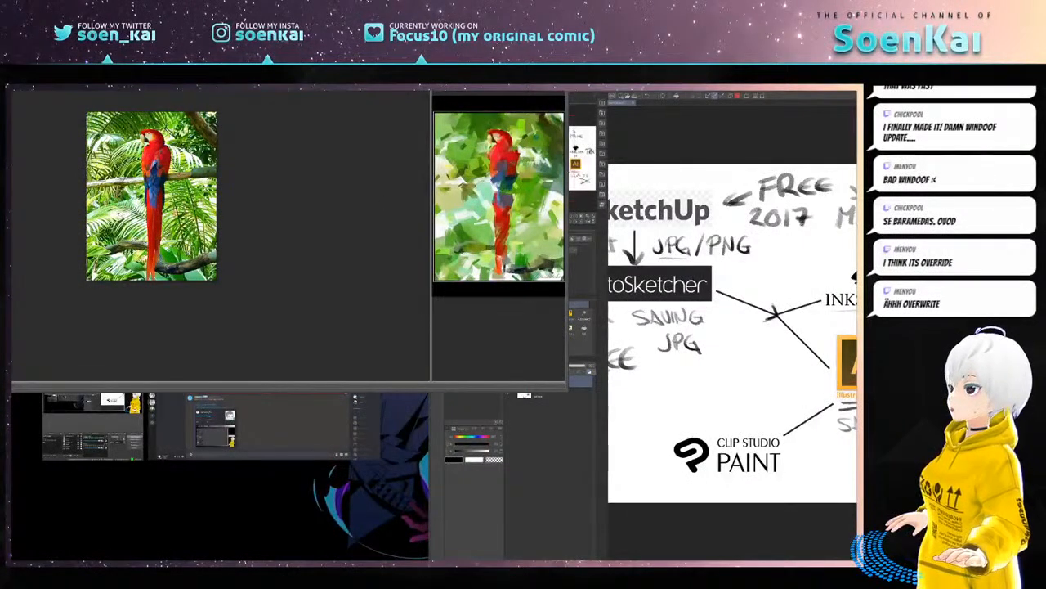
pyautogui.doubleClick(756, 93)
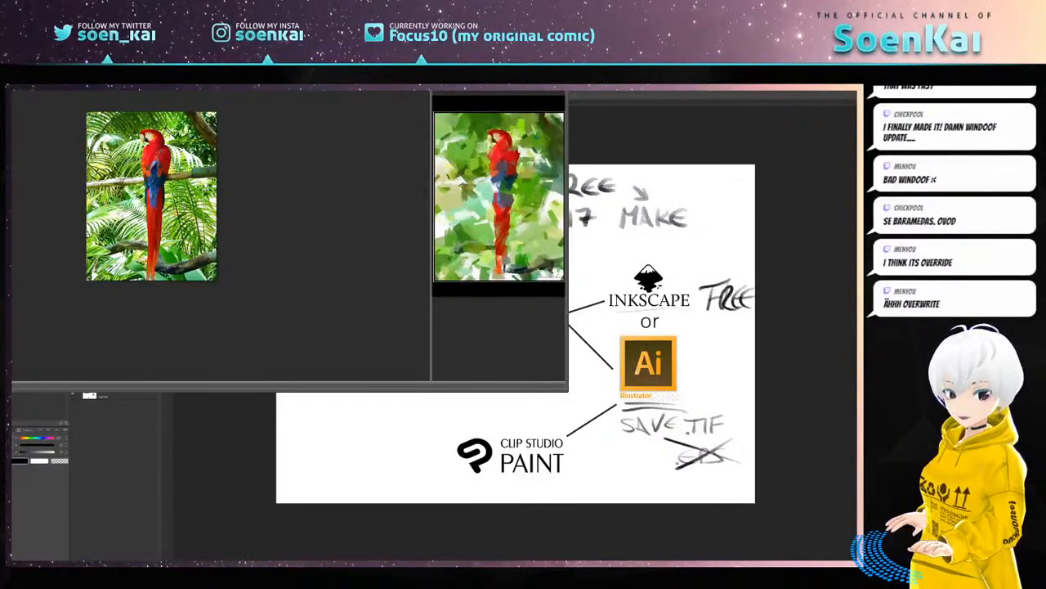
pyautogui.hotkey('alt', 'Tab')
pyautogui.hotkey('alt', 'Tab')
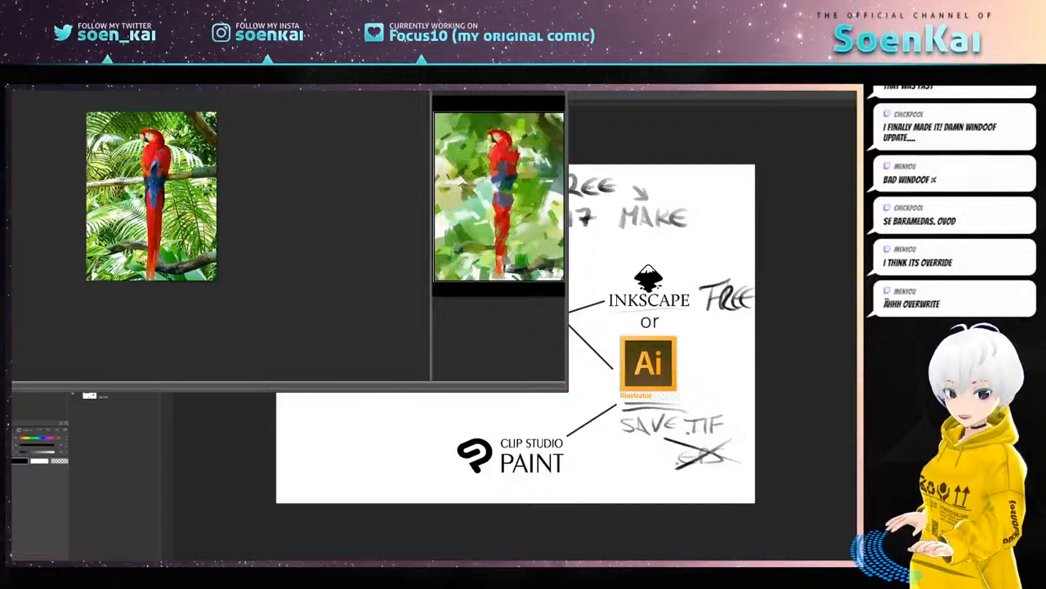
pyautogui.press('super+Right')
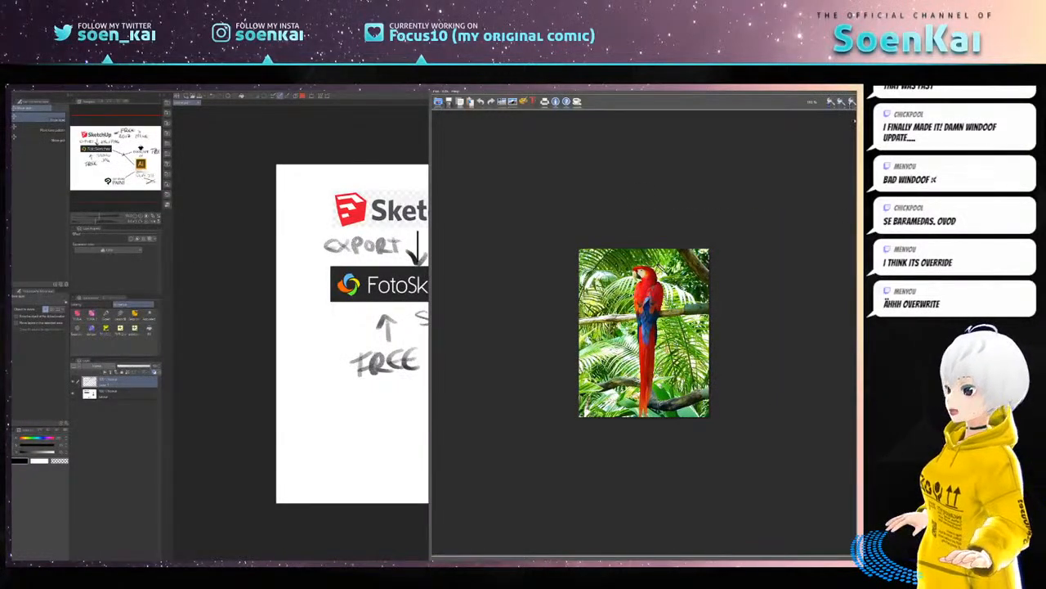
pyautogui.doubleClick(556, 88)
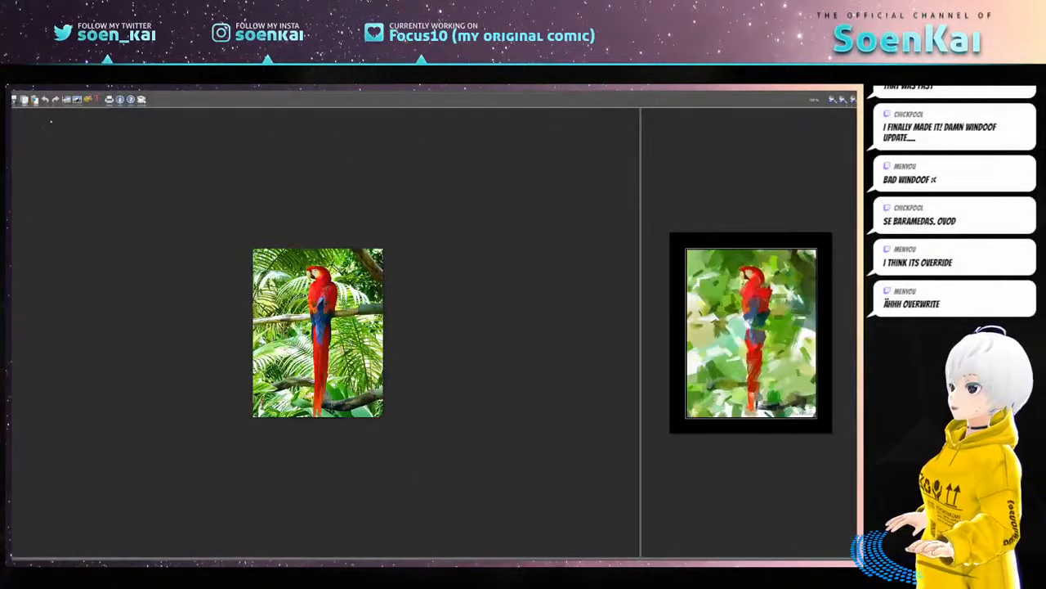
# - Open the exported colour bedroom PNG and render it with the "Pen & ink sketch 2" drawing style
pyautogui.hotkey('ctrl', 'o')
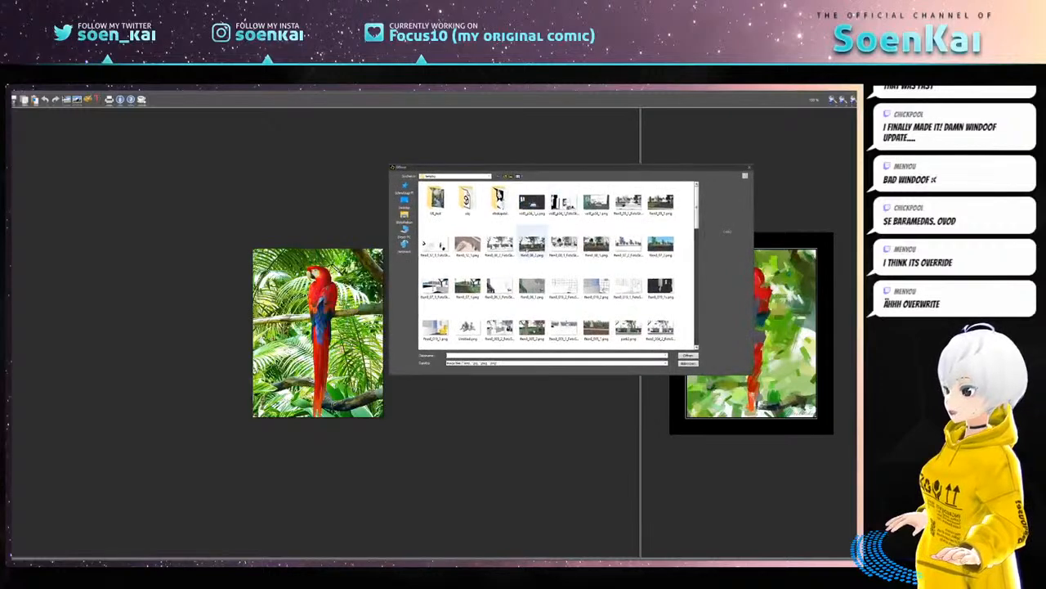
pyautogui.doubleClick(597, 201)
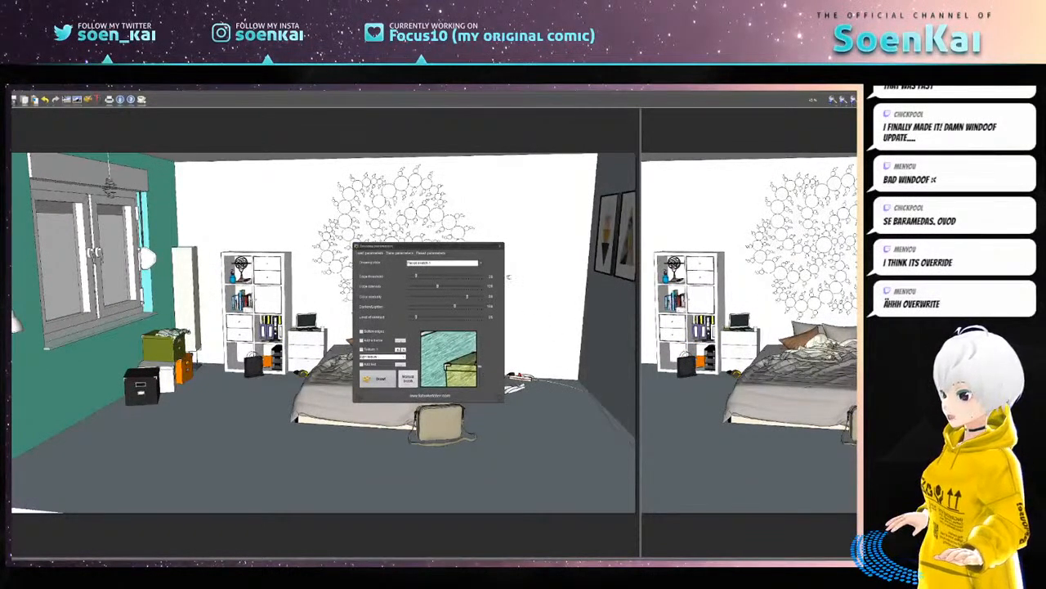
pyautogui.click(442, 262)
pyautogui.click(430, 303)
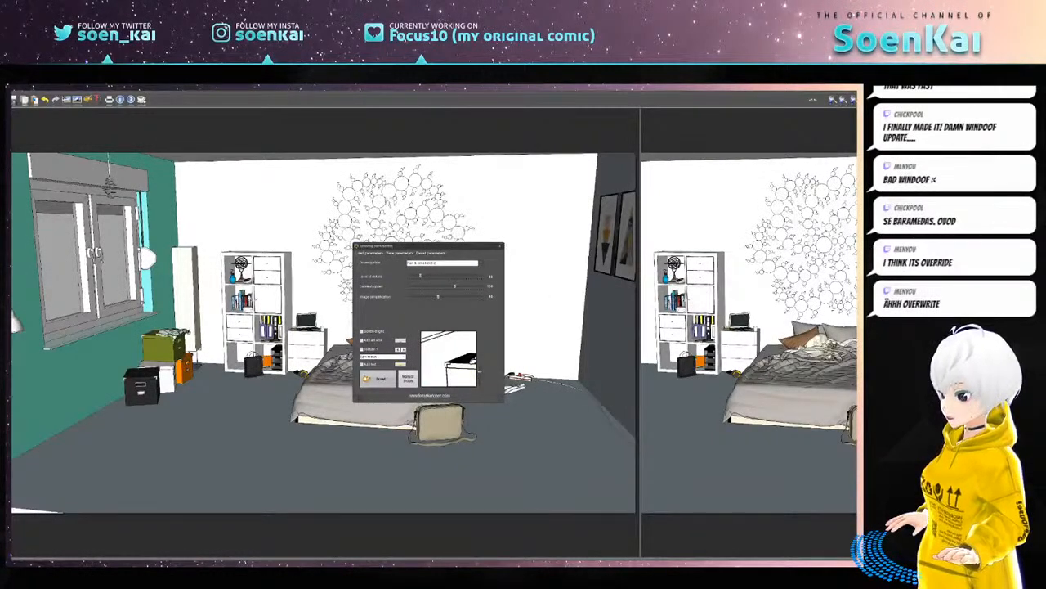
pyautogui.click(378, 379)
pyautogui.scroll(3, 515, 373)
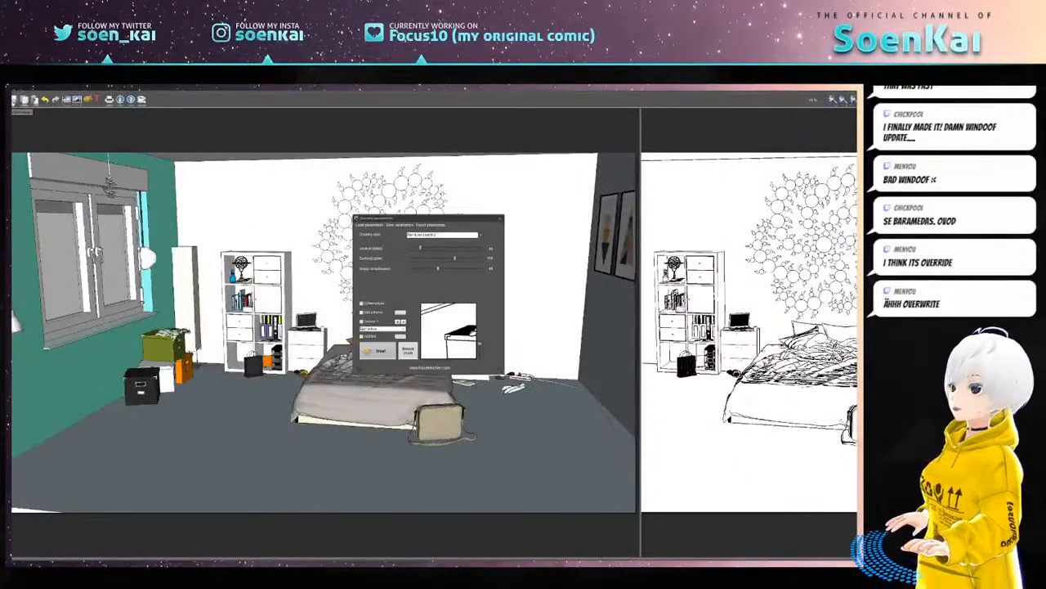
# - Save the rendered sketch as a JPEG, overwriting the existing file, and switch to Illustrator
pyautogui.hotkey('ctrl', 's')
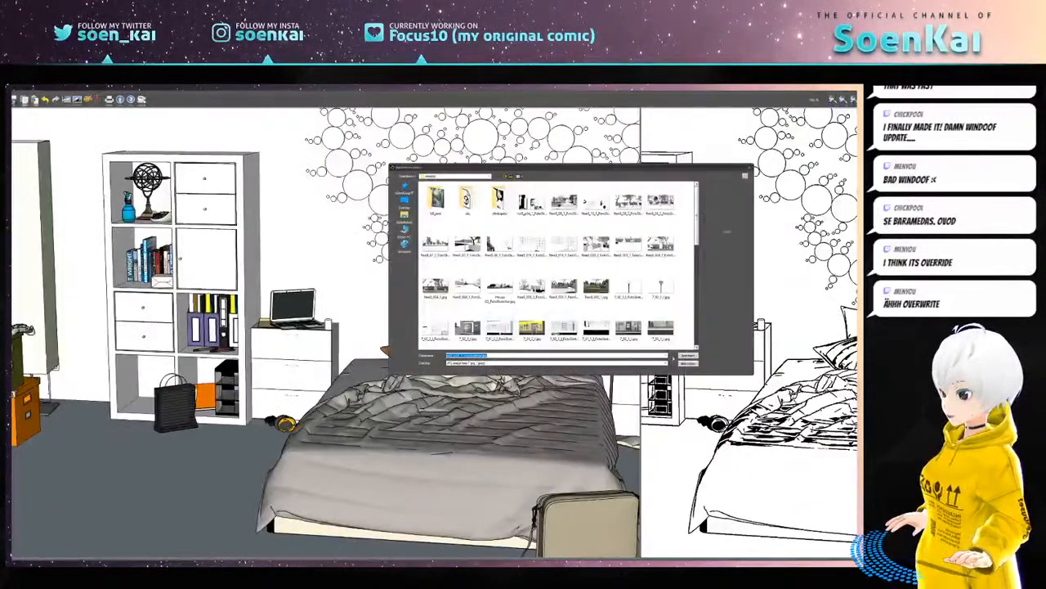
pyautogui.press('Return')
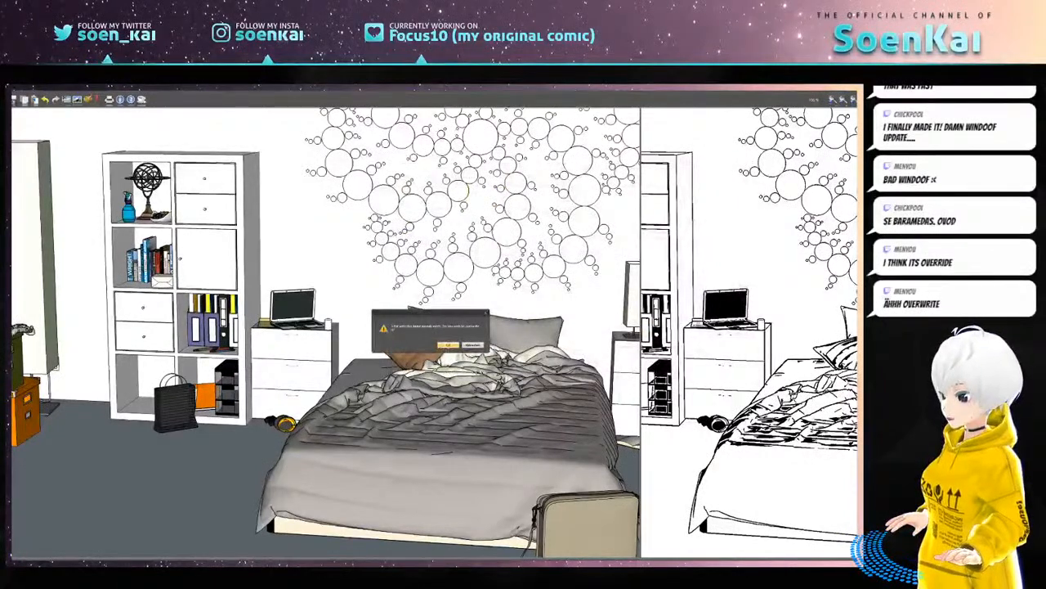
pyautogui.press('Return')
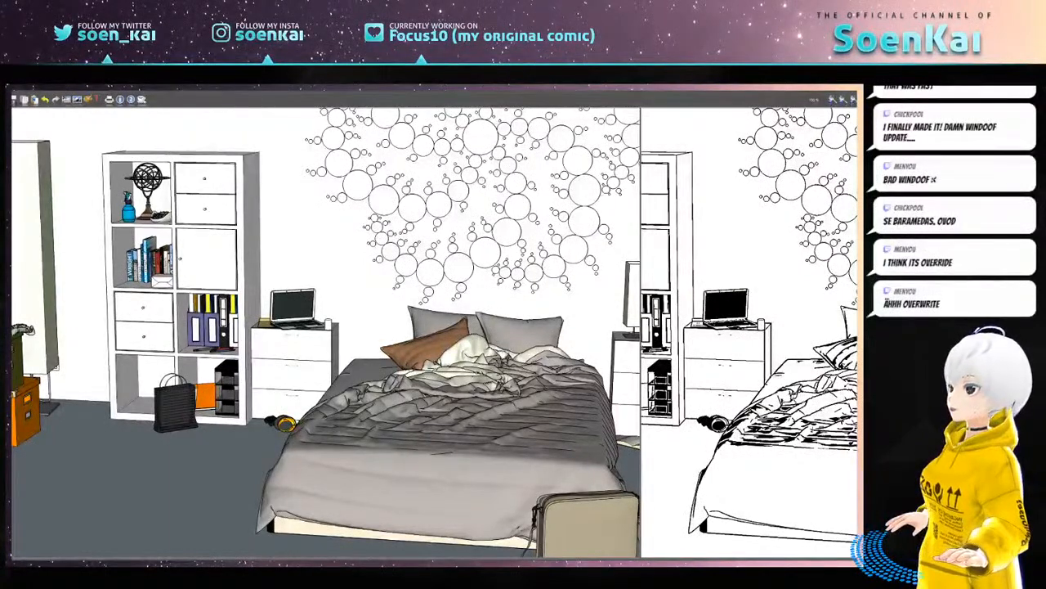
pyautogui.hotkey('alt', 'Tab')
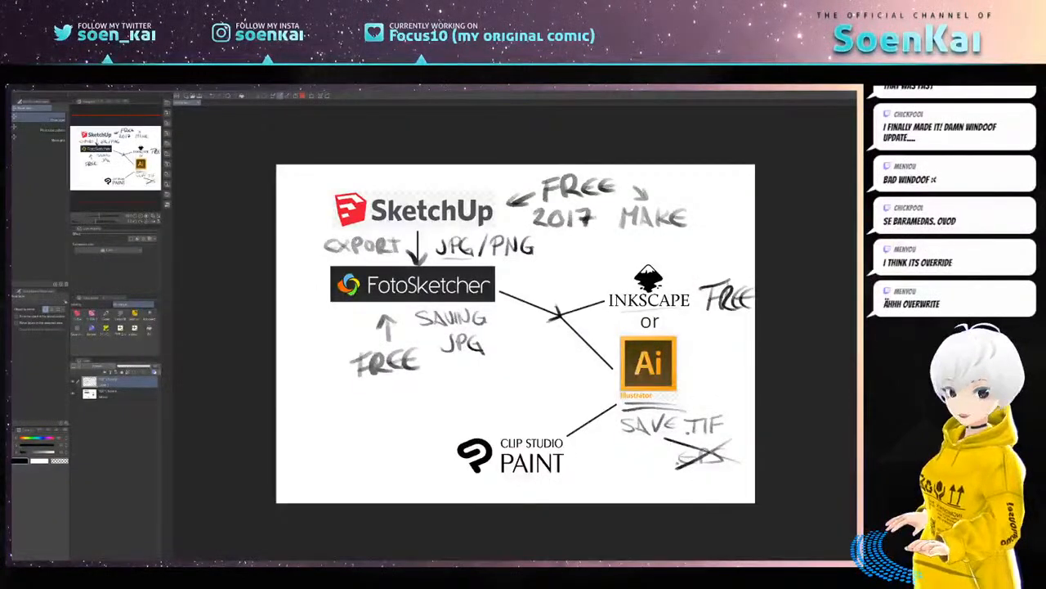
pyautogui.hotkey('alt', 'Tab')
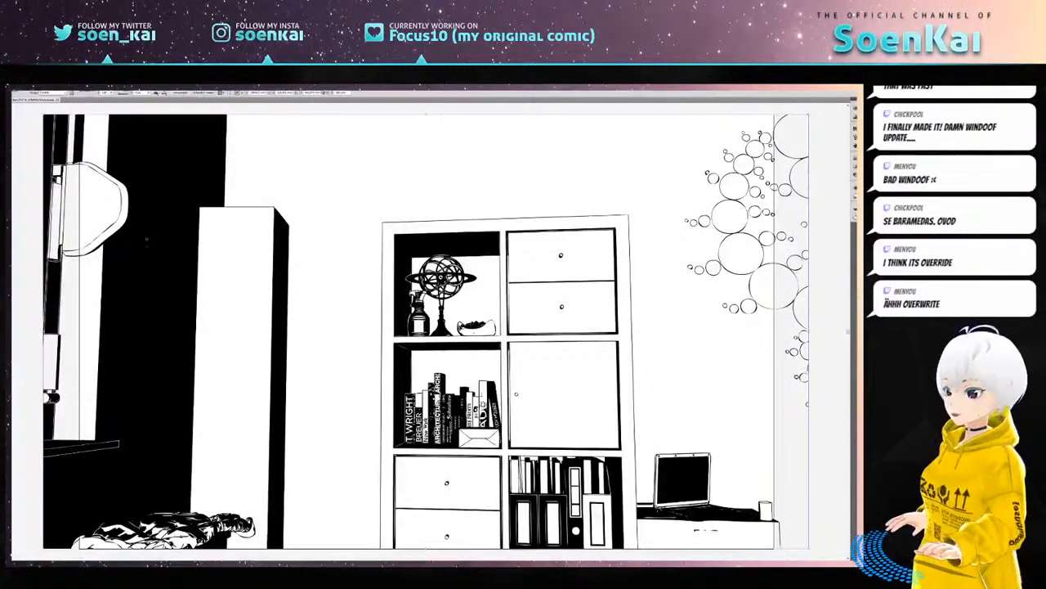
# - Delete the old lineart from the artboard and place the new FotoSketcher JPEG of the bedroom
pyautogui.press('Delete')
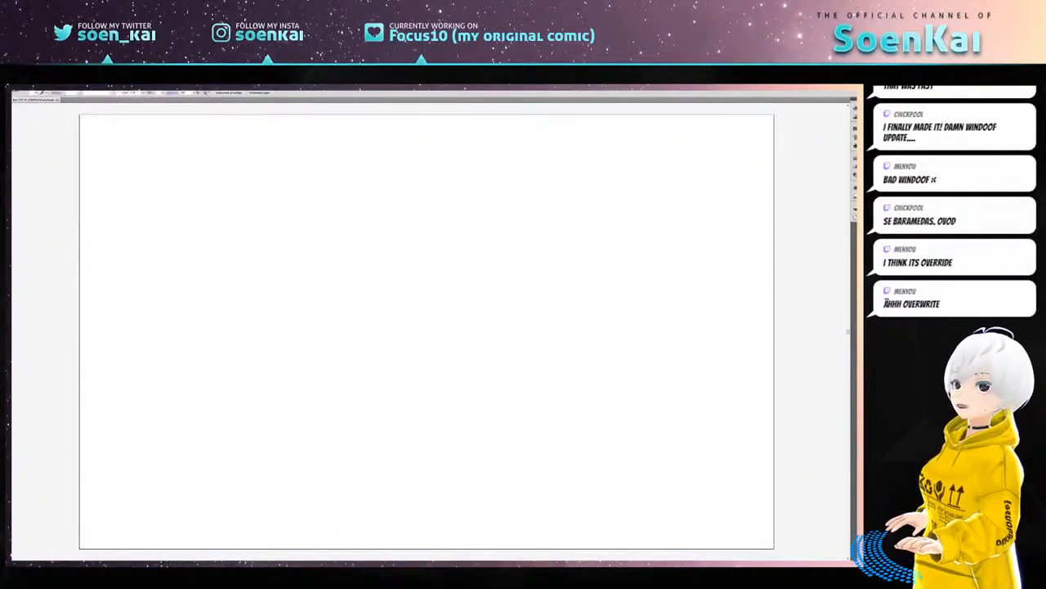
pyautogui.click(18, 92)
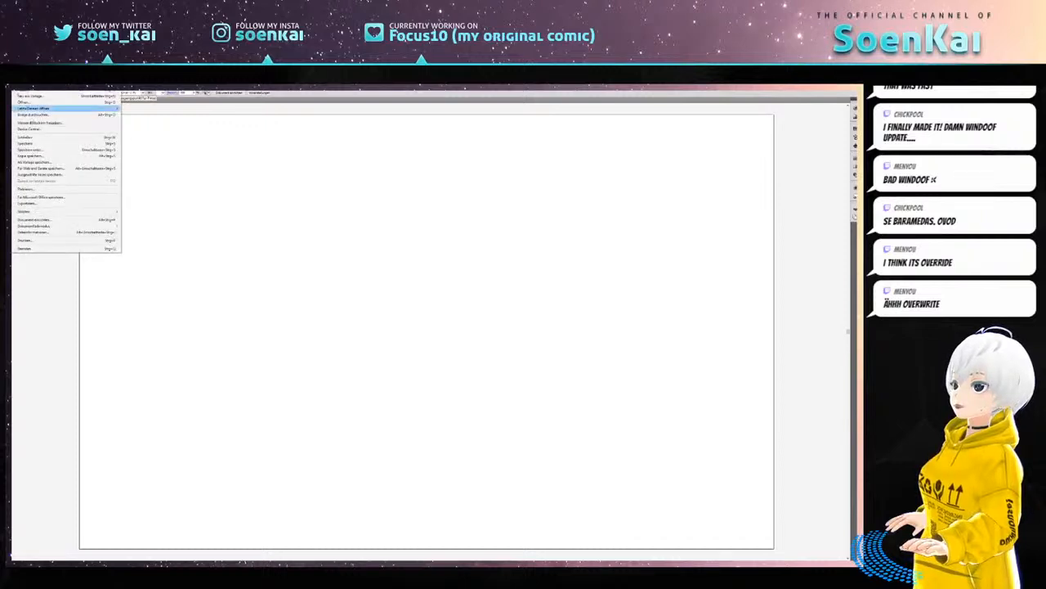
pyautogui.click(25, 190)
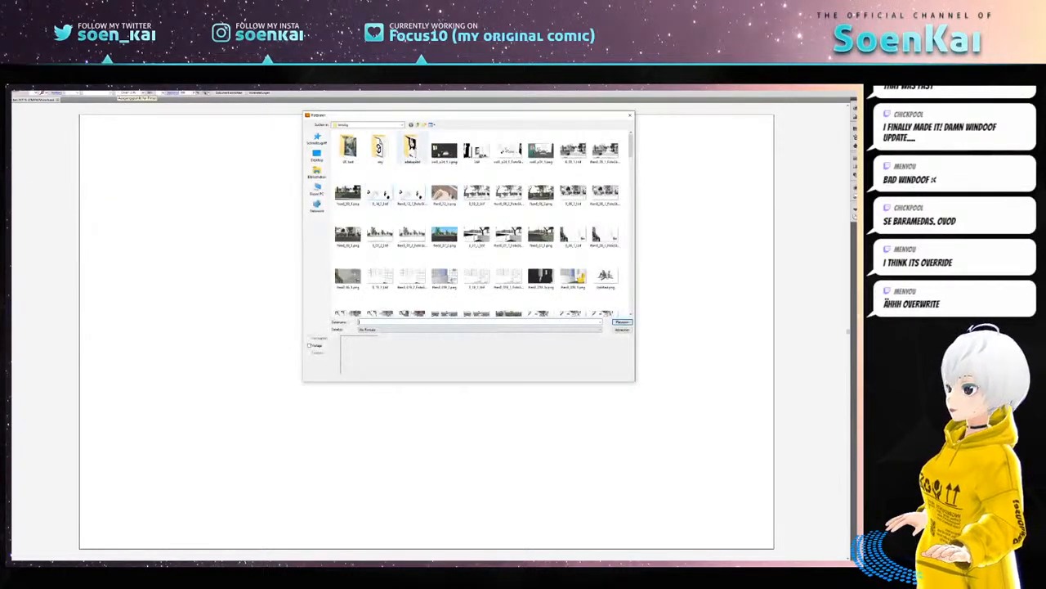
pyautogui.doubleClick(508, 150)
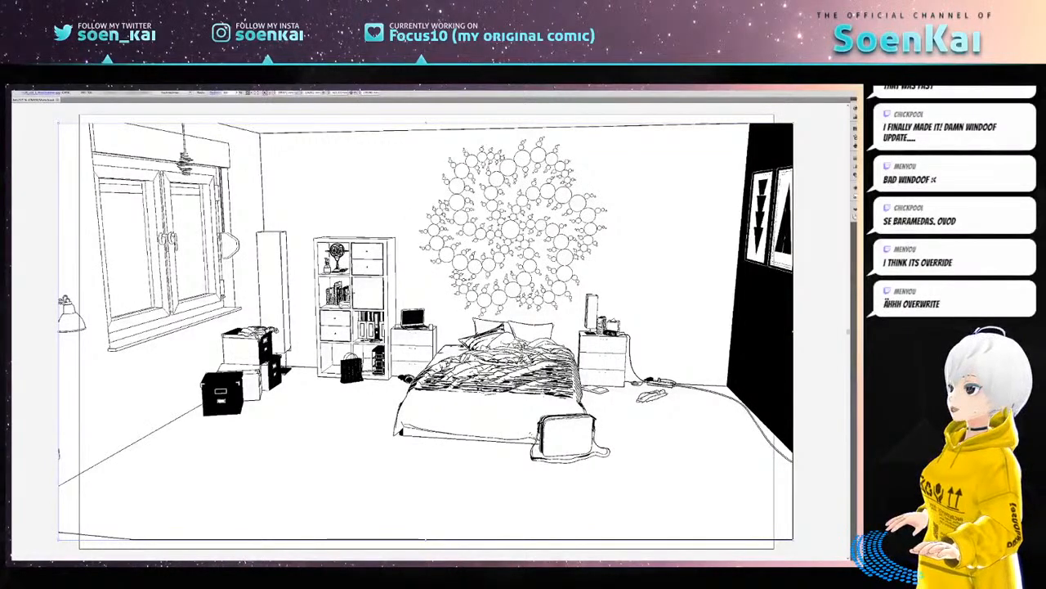
# - Trace the placed bedroom lineart in black-and-white mode with adjusted corner angle and white-ignoring settings
pyautogui.click(54, 89)
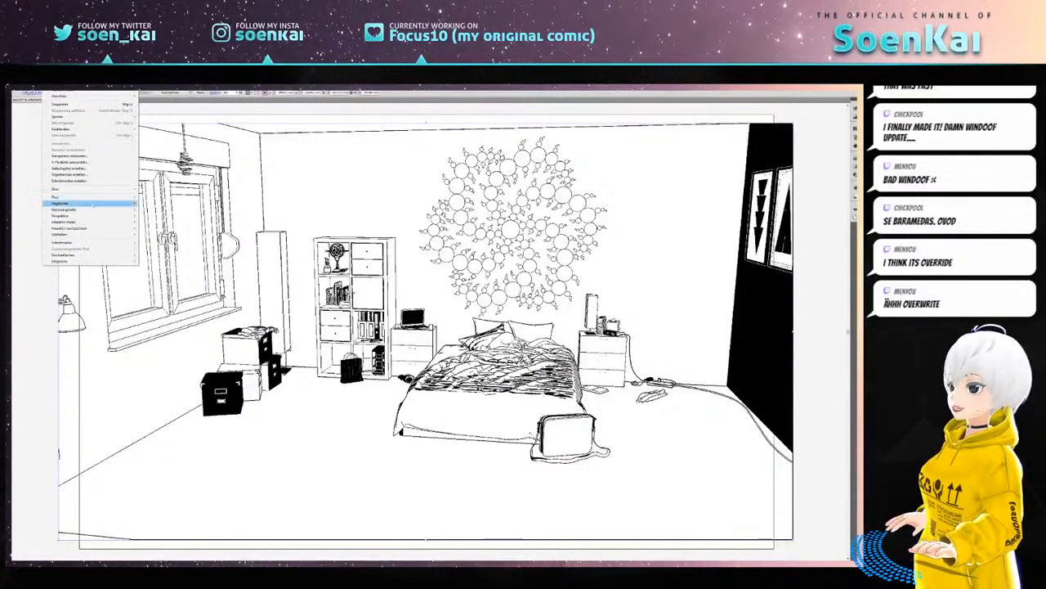
pyautogui.moveTo(93, 228)
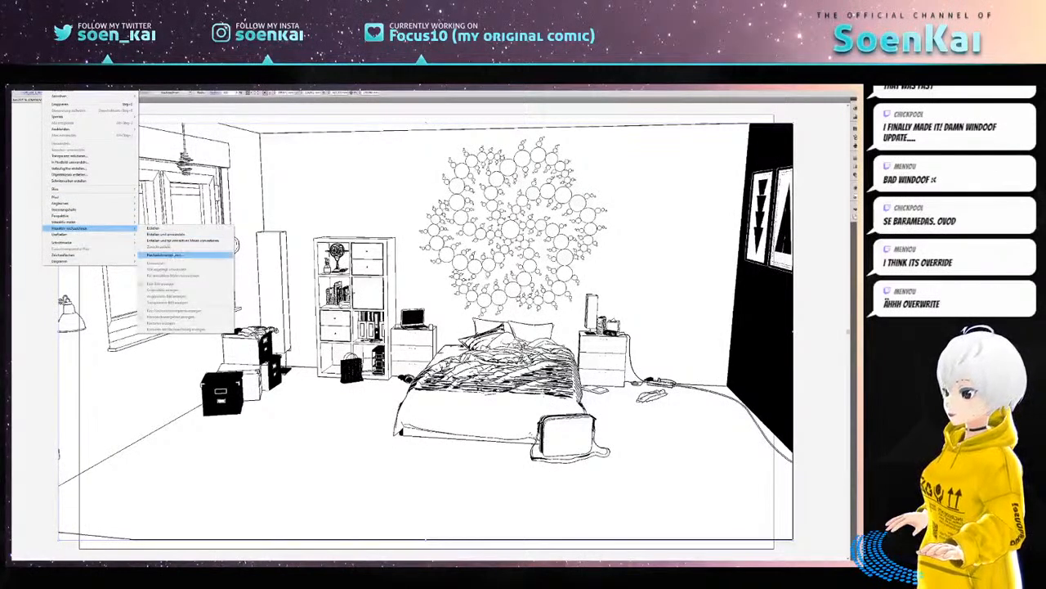
pyautogui.click(173, 255)
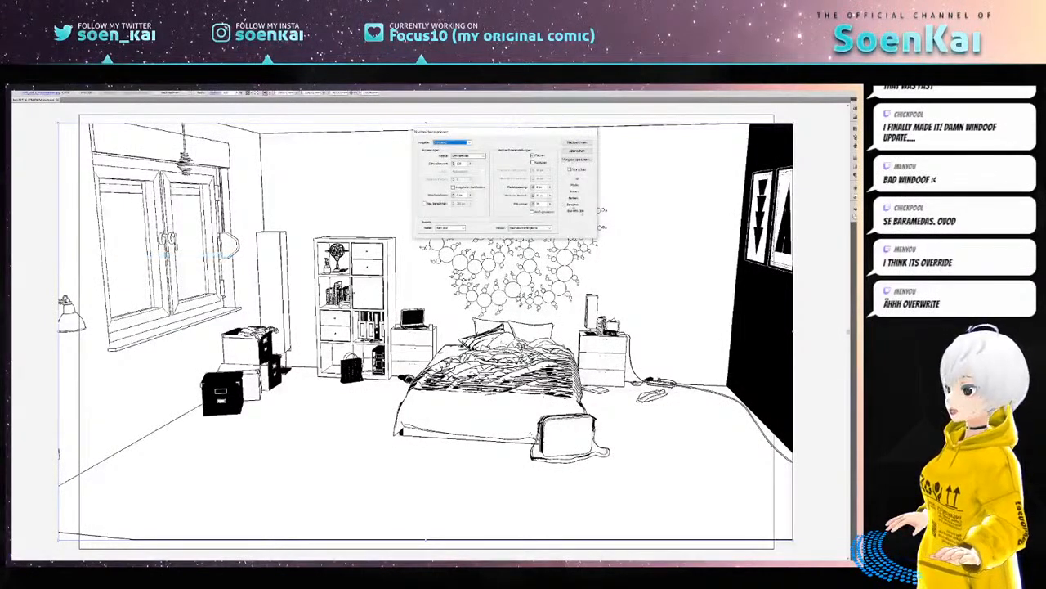
pyautogui.moveTo(546, 186); pyautogui.dragTo(514, 186)
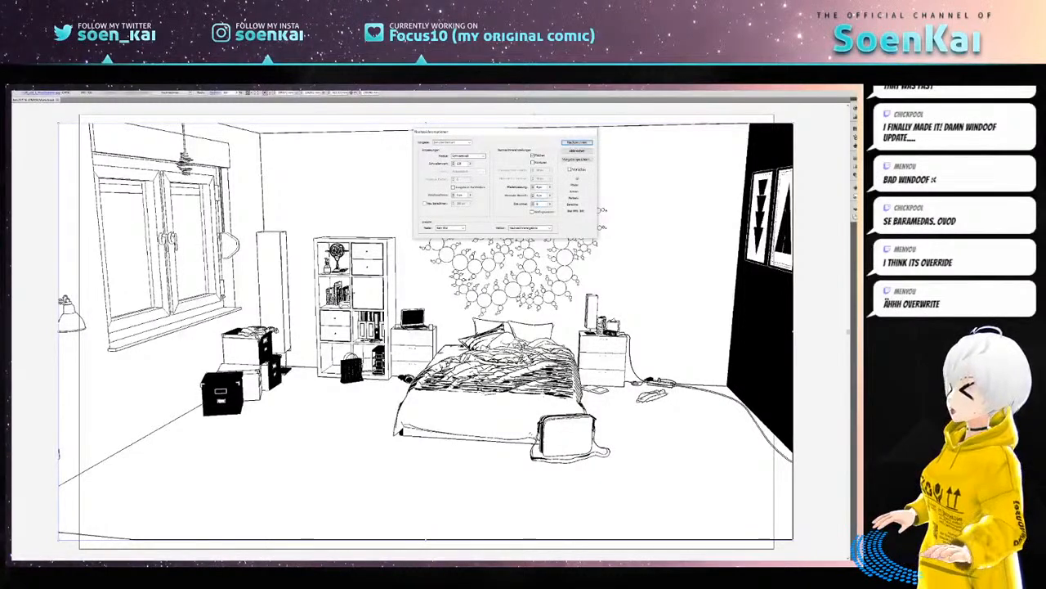
pyautogui.click(533, 212)
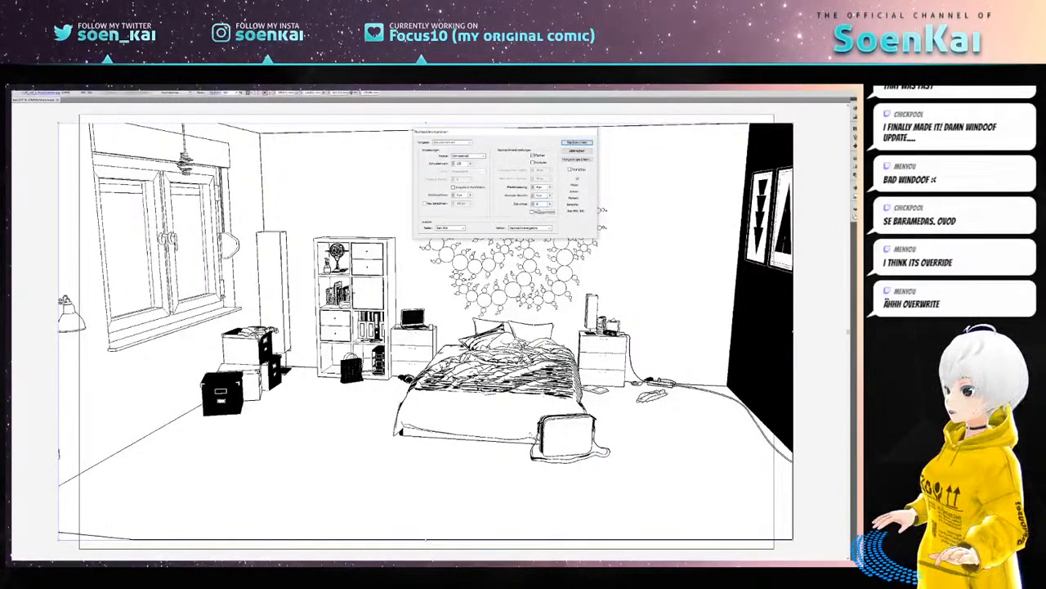
pyautogui.click(575, 143)
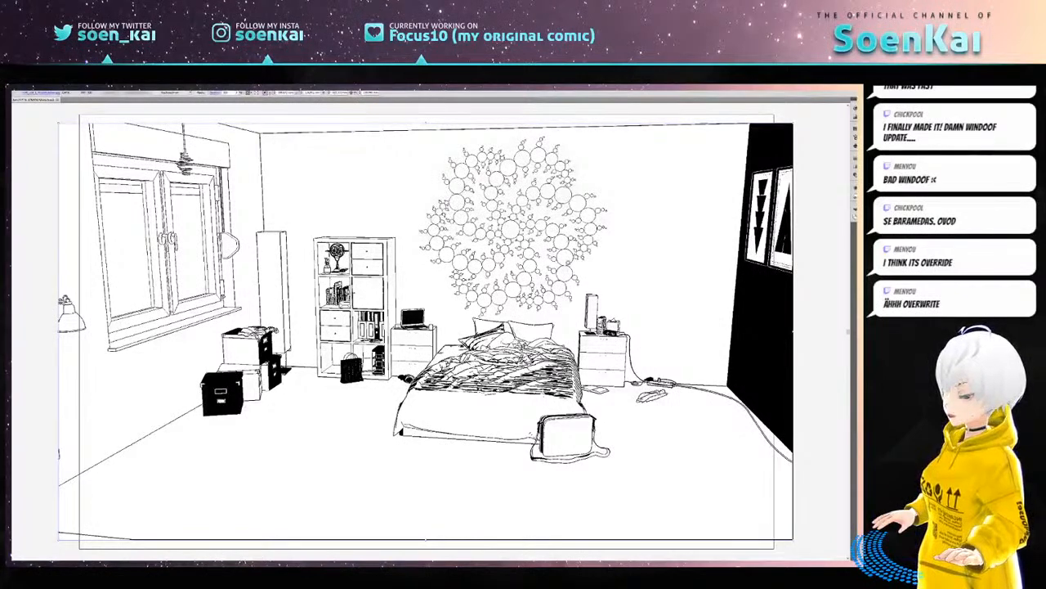
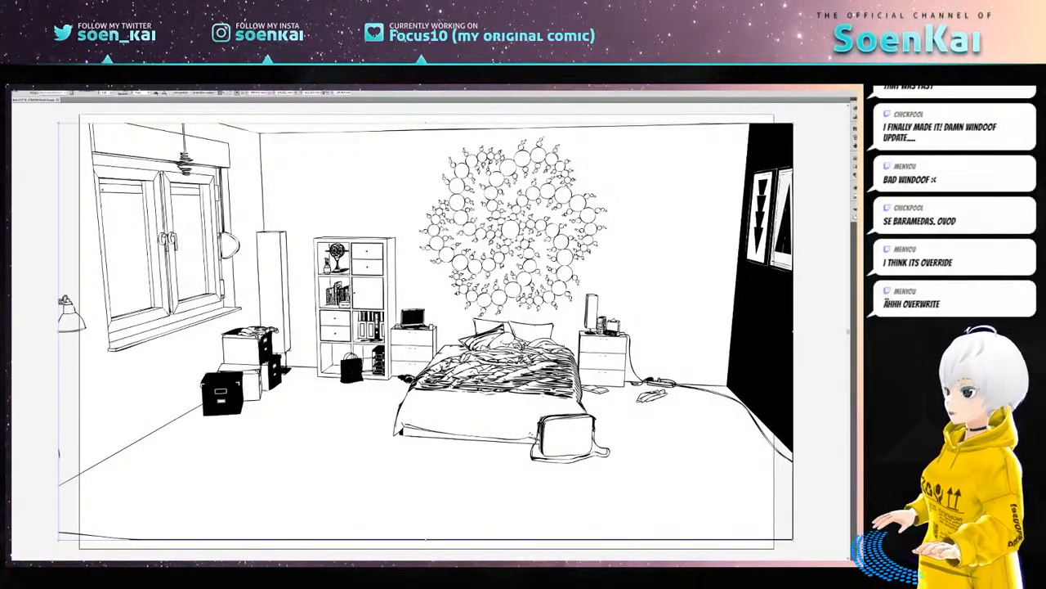
# - Export the traced bedroom lineart as a TIF, overwriting the existing bedroom TIF in the same folder
pyautogui.click(20, 94)
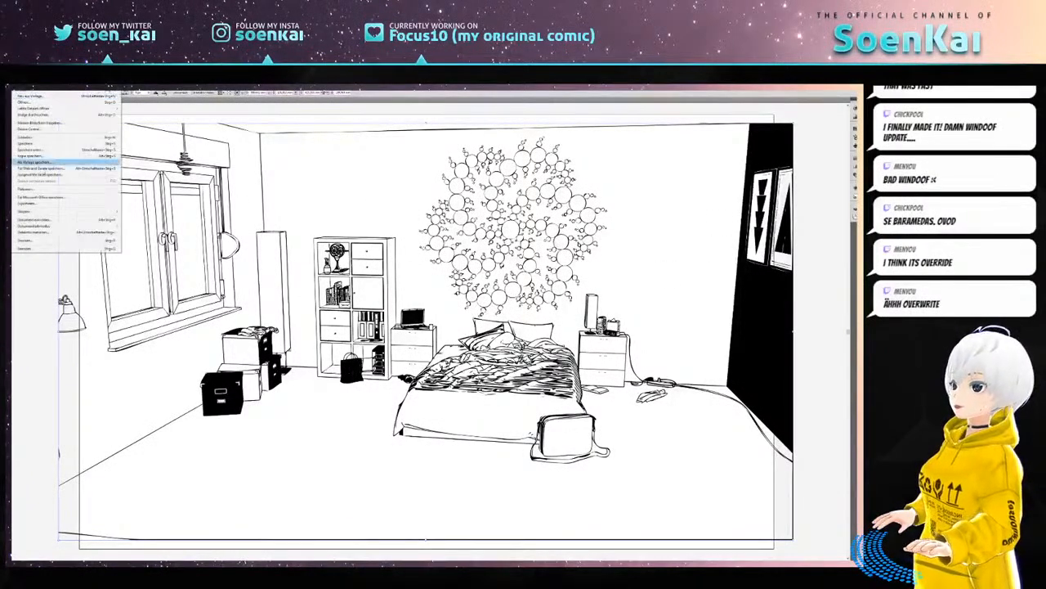
pyautogui.click(32, 204)
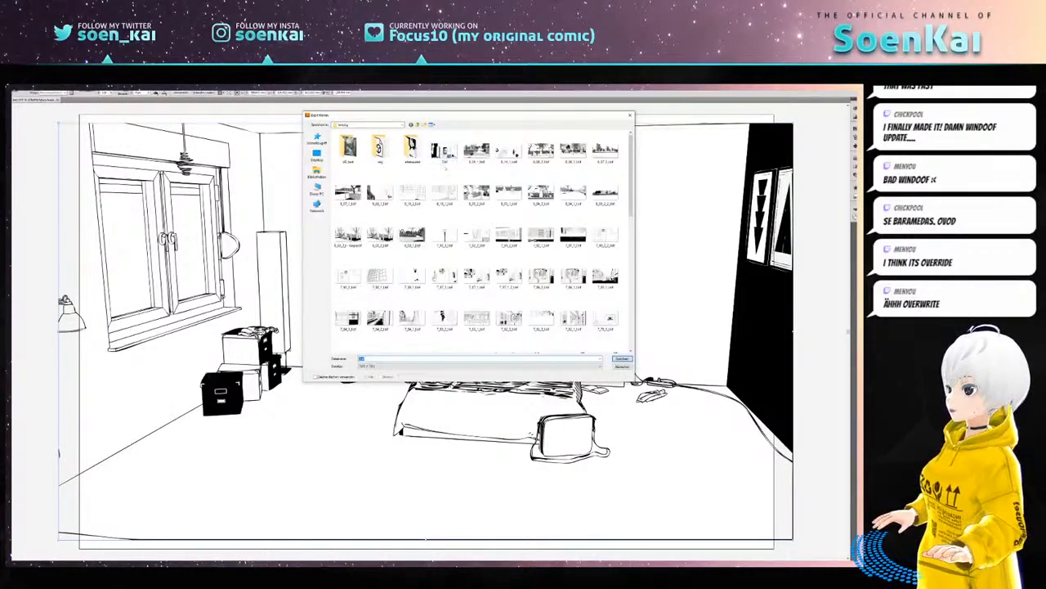
pyautogui.doubleClick(439, 157)
pyautogui.click(445, 344)
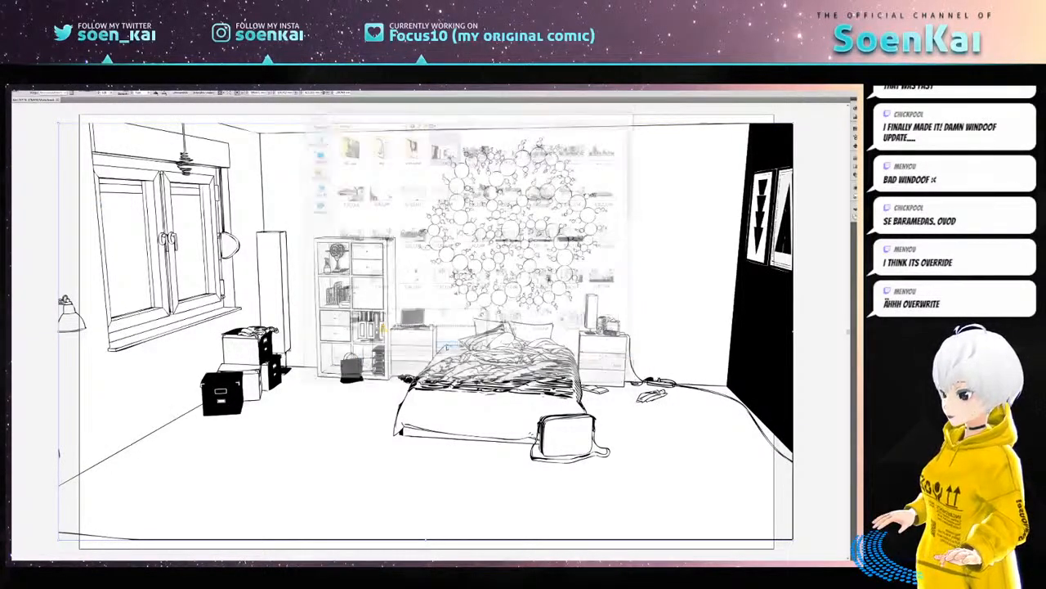
# - Use the grayscale colour model and a custom resolution for the TIFF, finish the export and quit Illustrator without saving
pyautogui.click(396, 283)
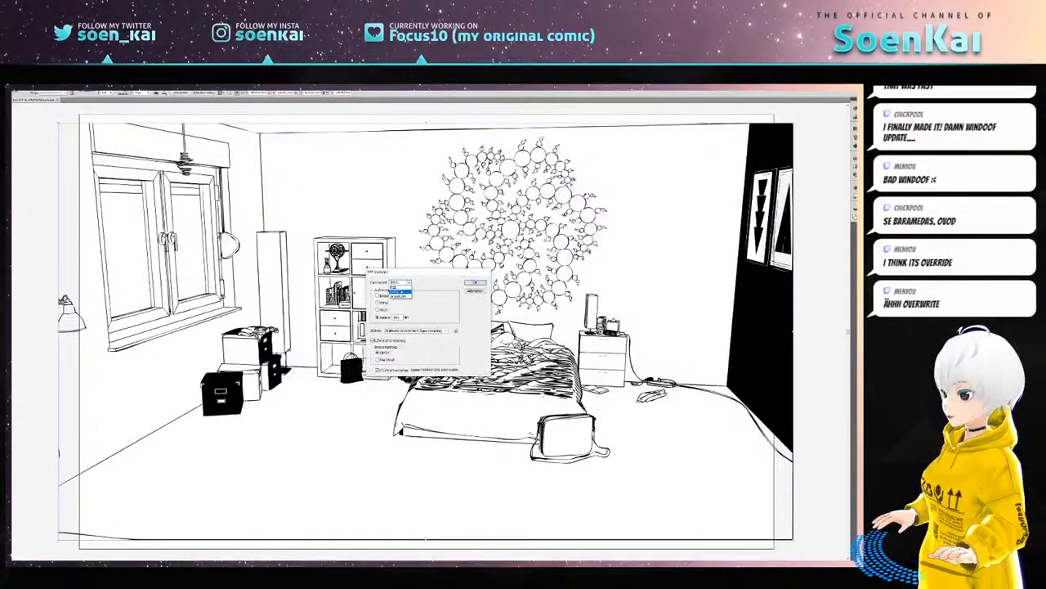
pyautogui.click(401, 295)
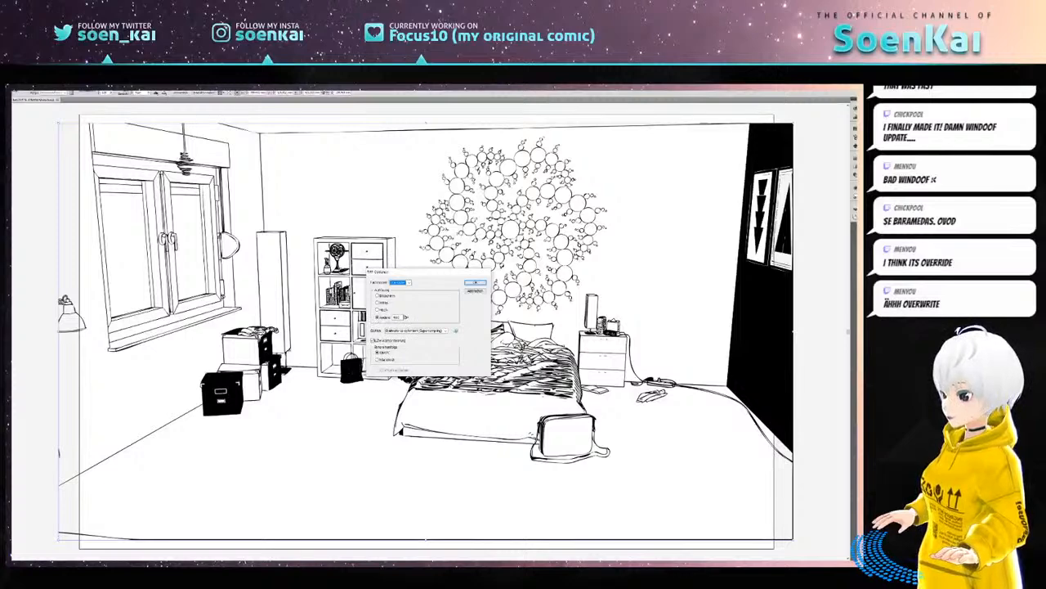
pyautogui.doubleClick(397, 317)
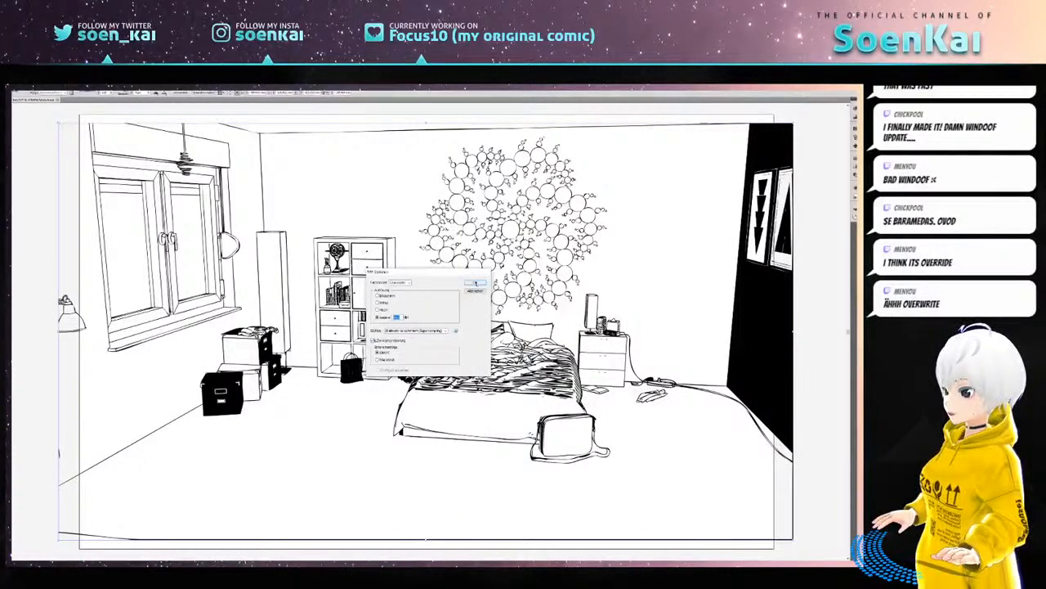
pyautogui.click(475, 282)
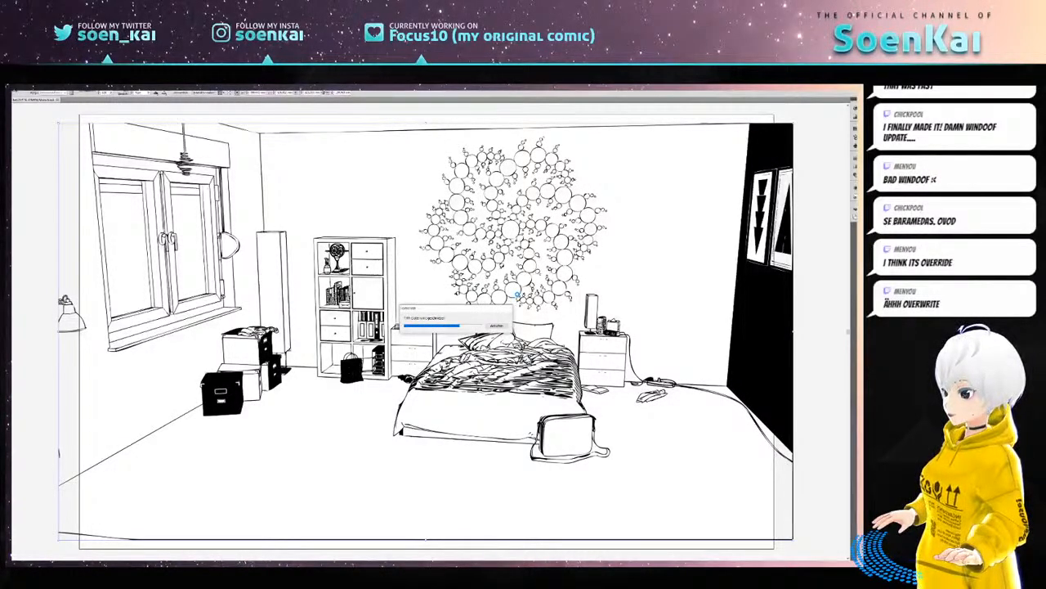
pyautogui.hotkey('ctrl', 'q')
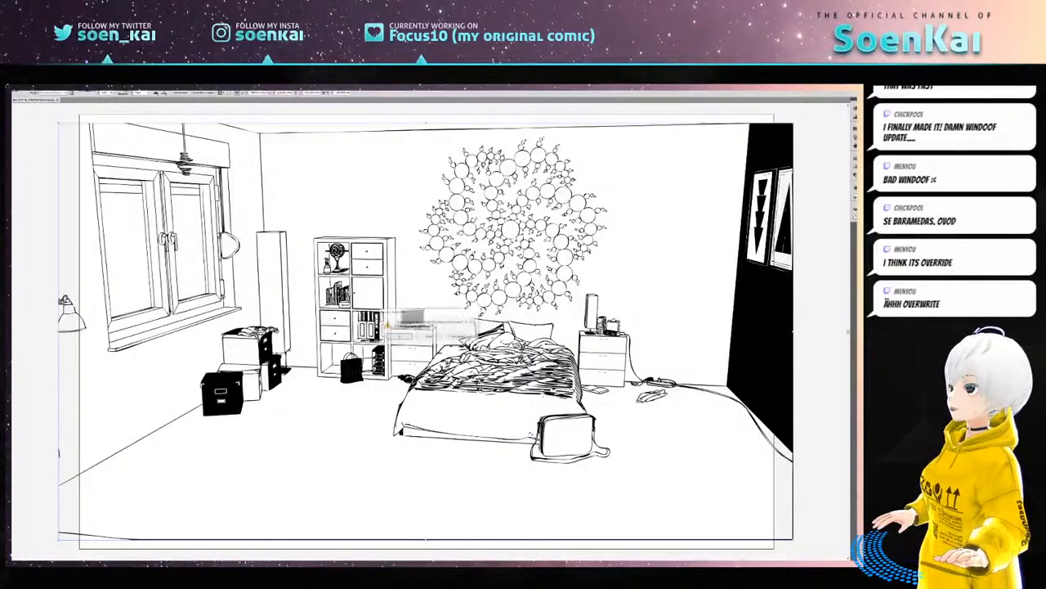
pyautogui.click(427, 336)
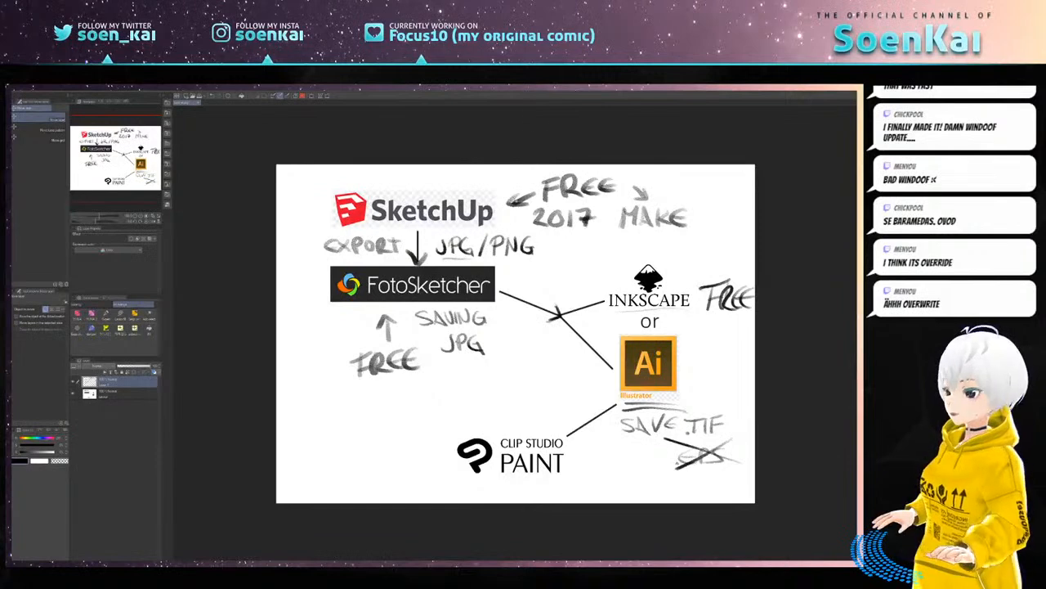
# - In Clip Studio Paint, open the exported bedroom lineart TIF together with the bedroom's shadow render PNG
pyautogui.click(193, 96)
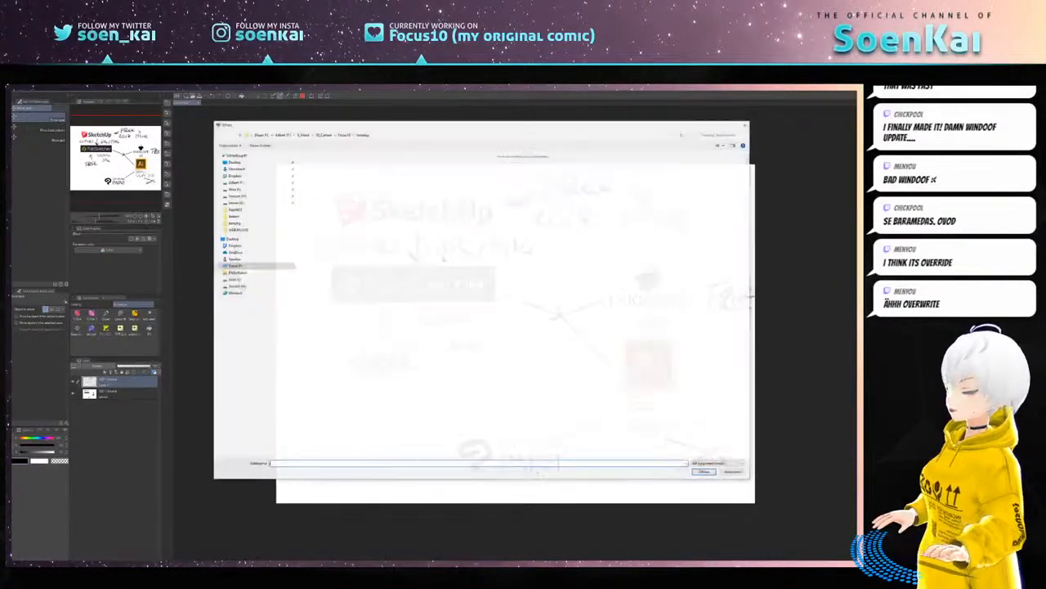
pyautogui.scroll(-2, 408, 343)
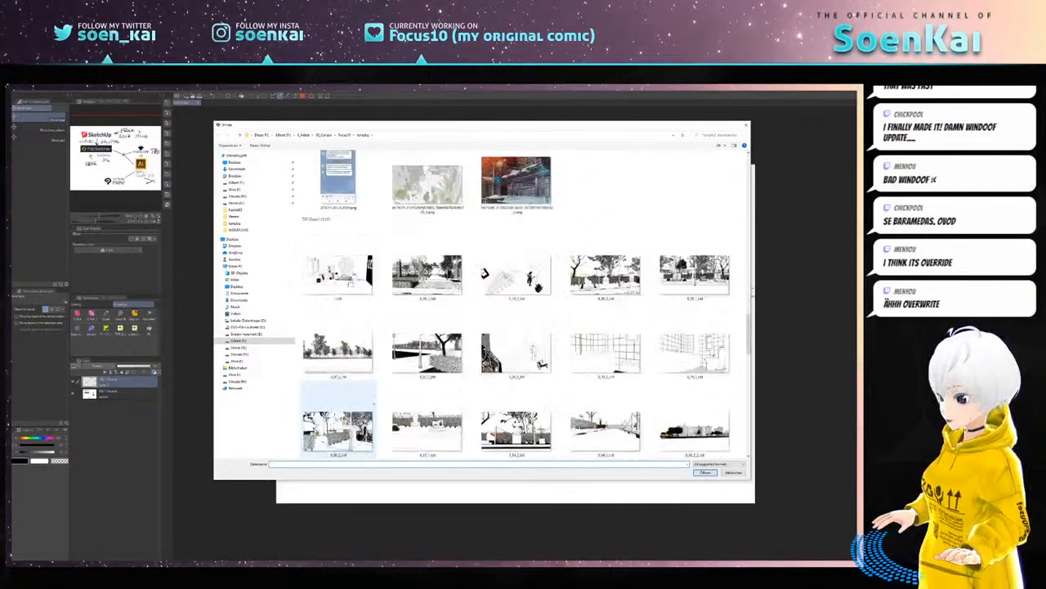
pyautogui.scroll(3, 339, 351)
pyautogui.click(338, 404)
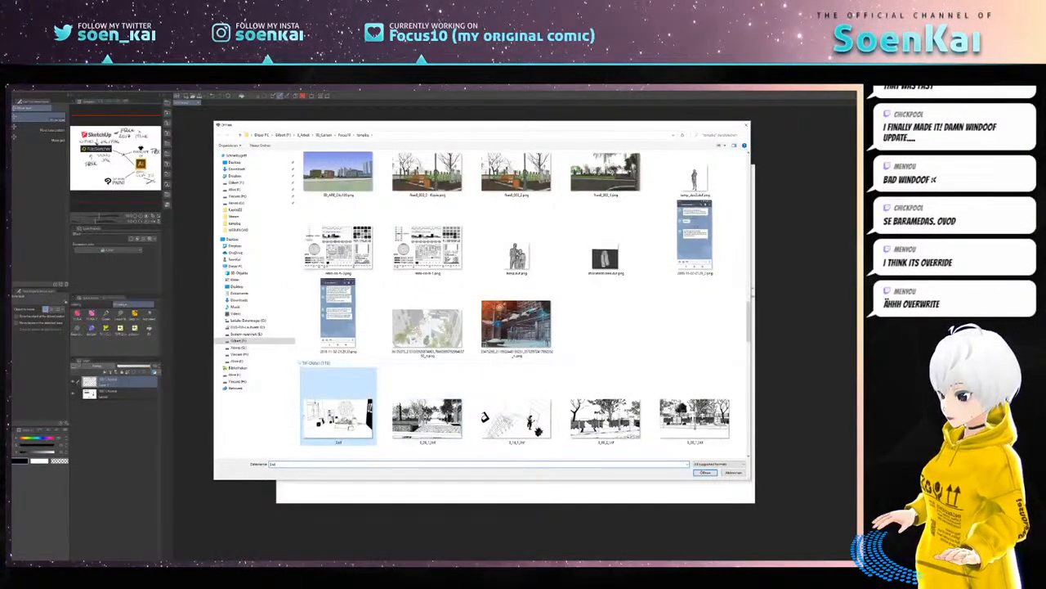
pyautogui.scroll(3, 383, 409)
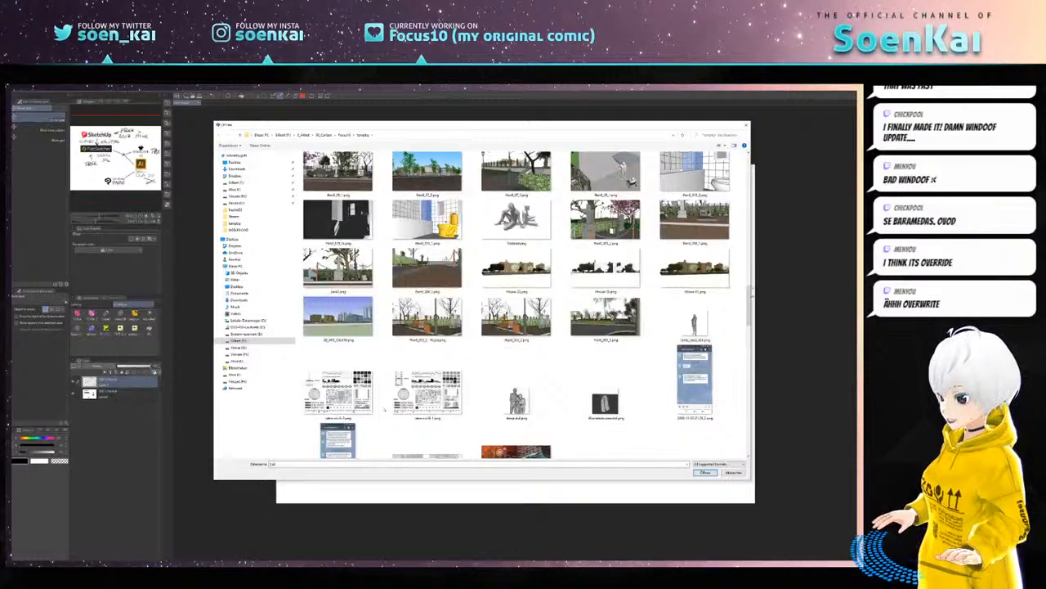
pyautogui.scroll(3, 384, 407)
pyautogui.scroll(9, 384, 409)
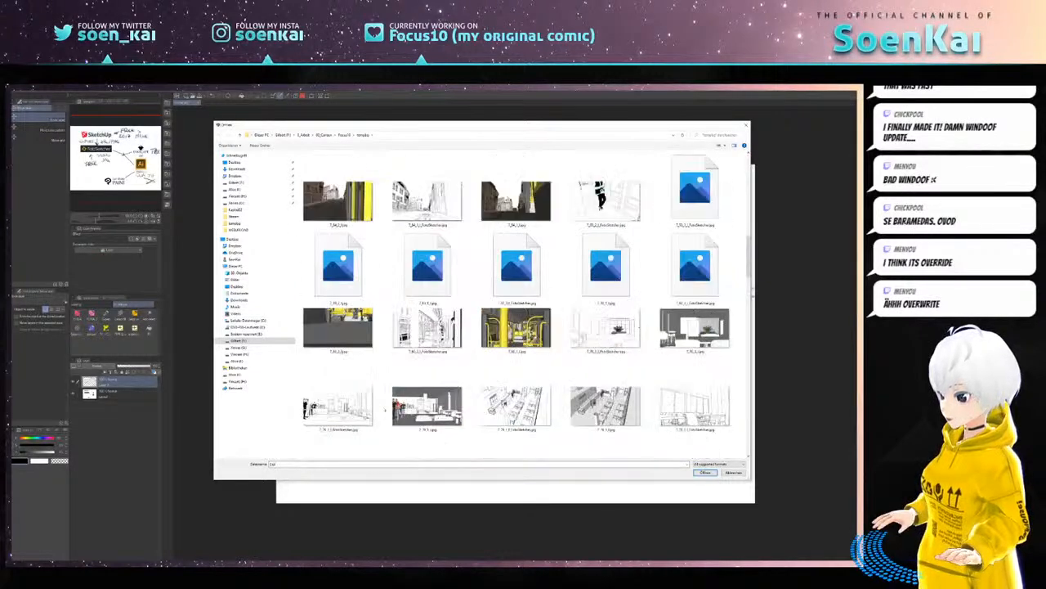
pyautogui.scroll(5, 420, 422)
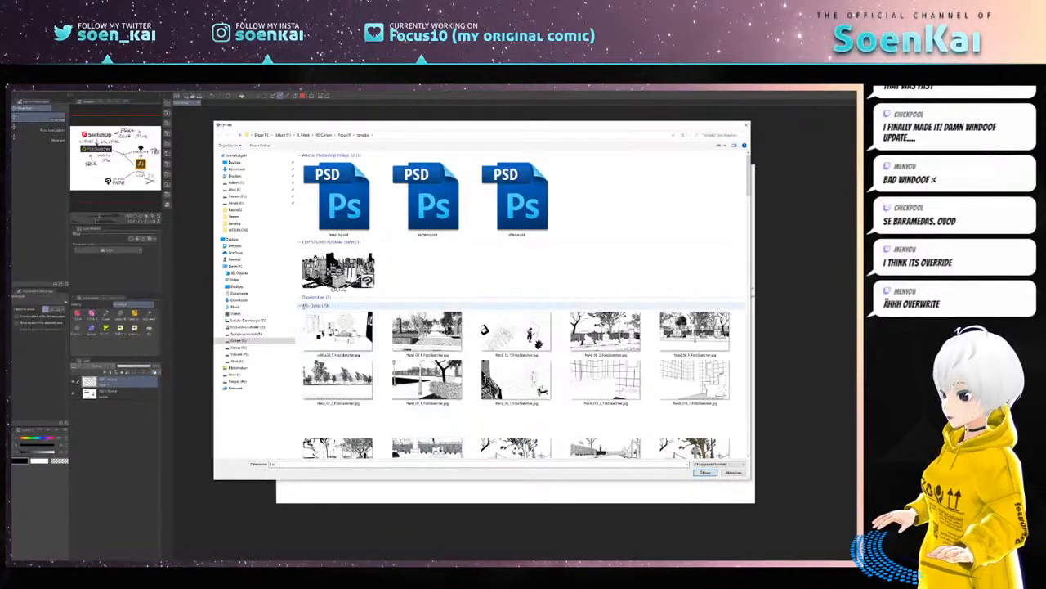
pyautogui.click(302, 305)
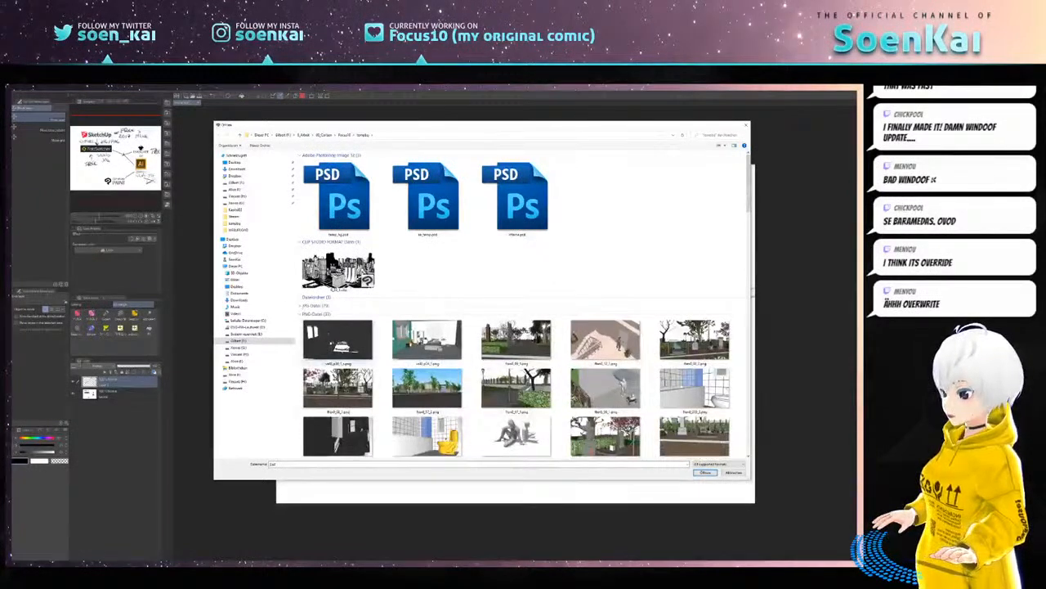
pyautogui.click(337, 339)
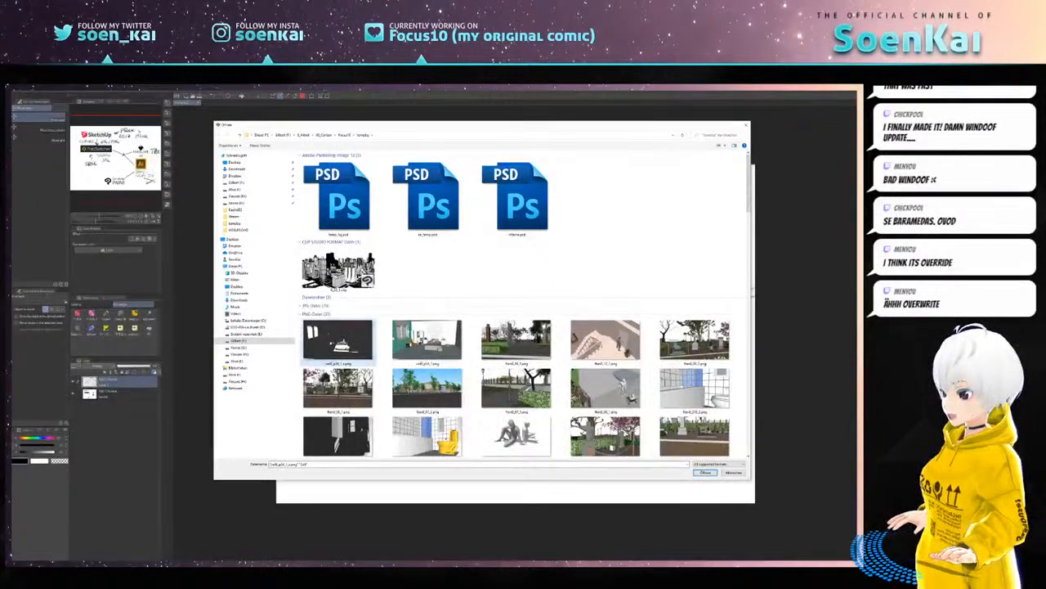
pyautogui.click(705, 473)
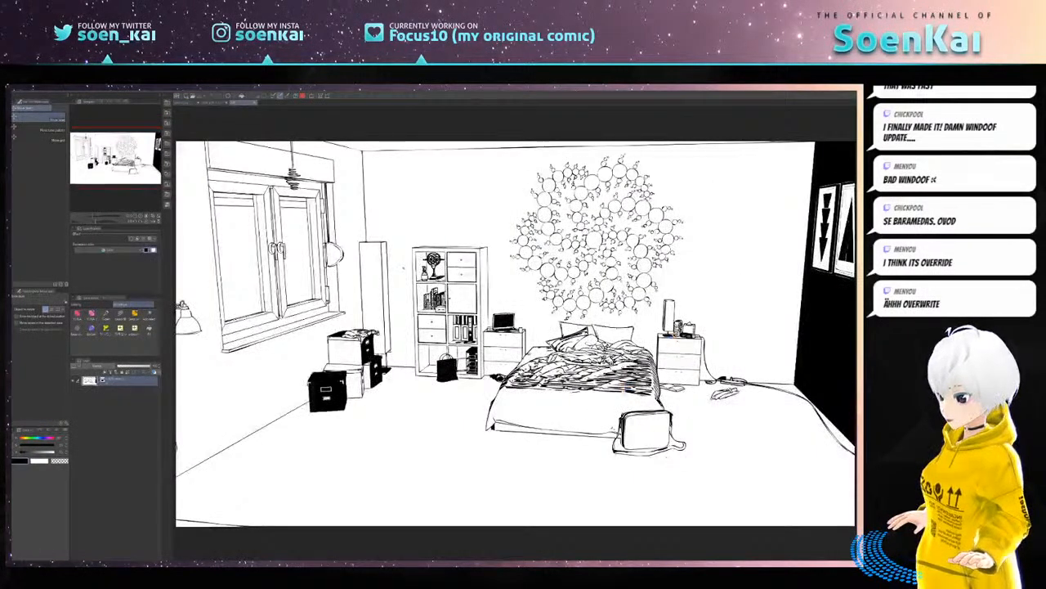
# - Copy the whole shadow render onto a layer above the bedroom lineart and scale it to fill the canvas
pyautogui.click(207, 102)
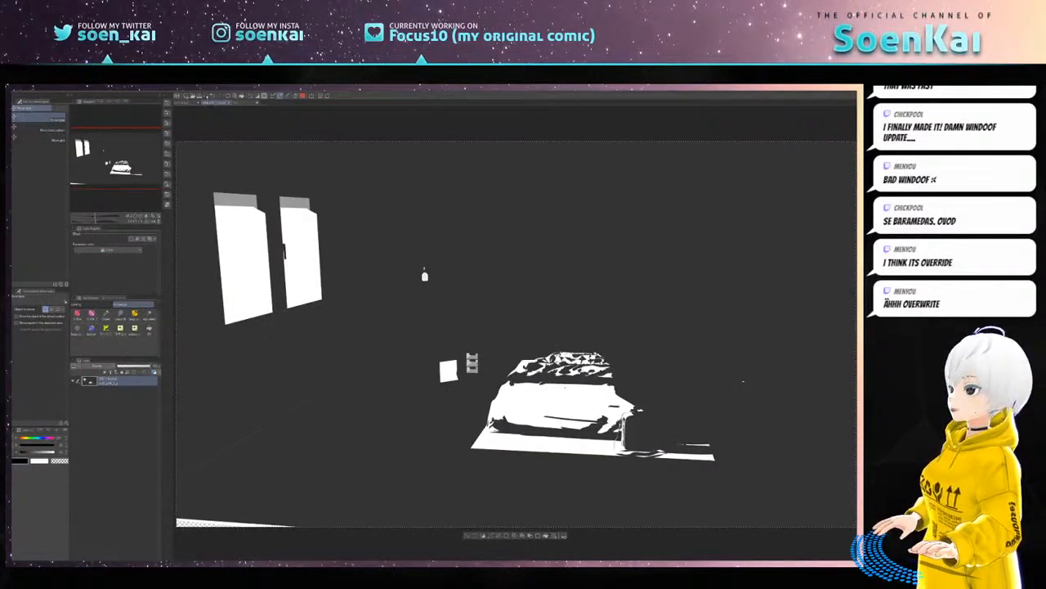
pyautogui.click(244, 102)
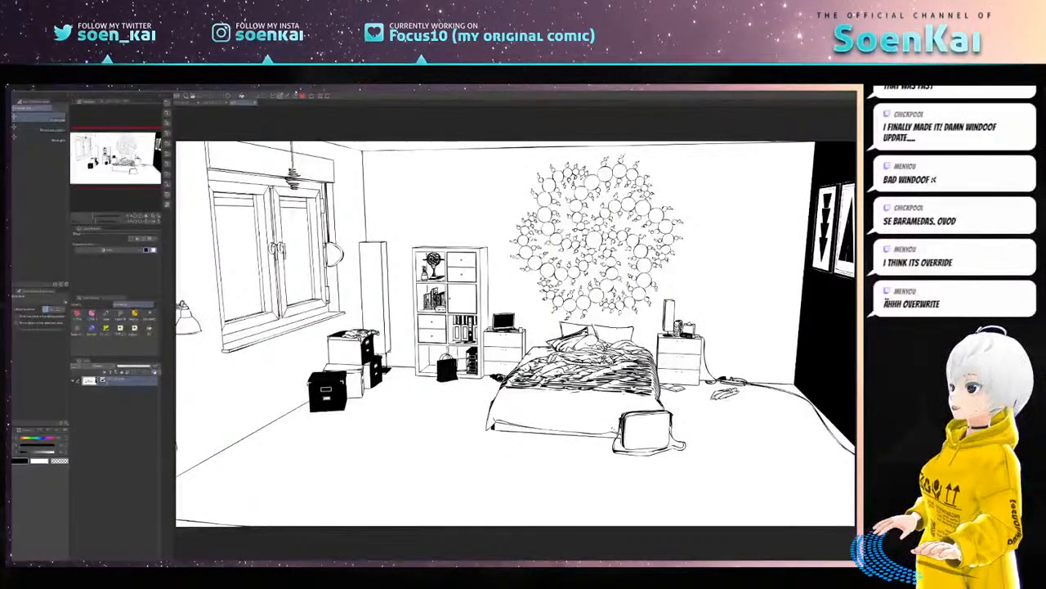
pyautogui.hotkey('ctrl', 'v')
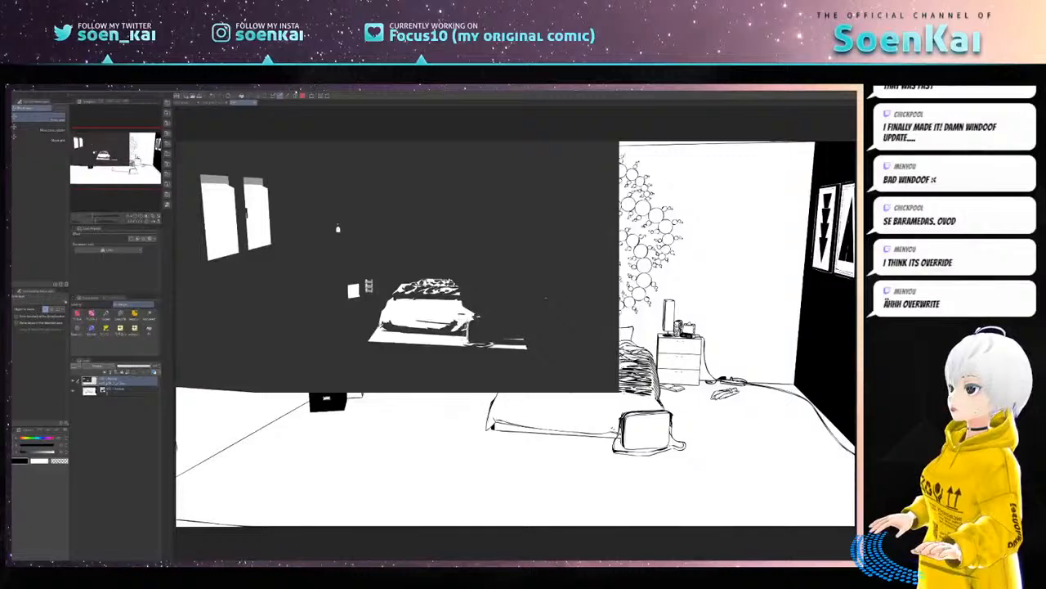
pyautogui.hotkey('ctrl', 't')
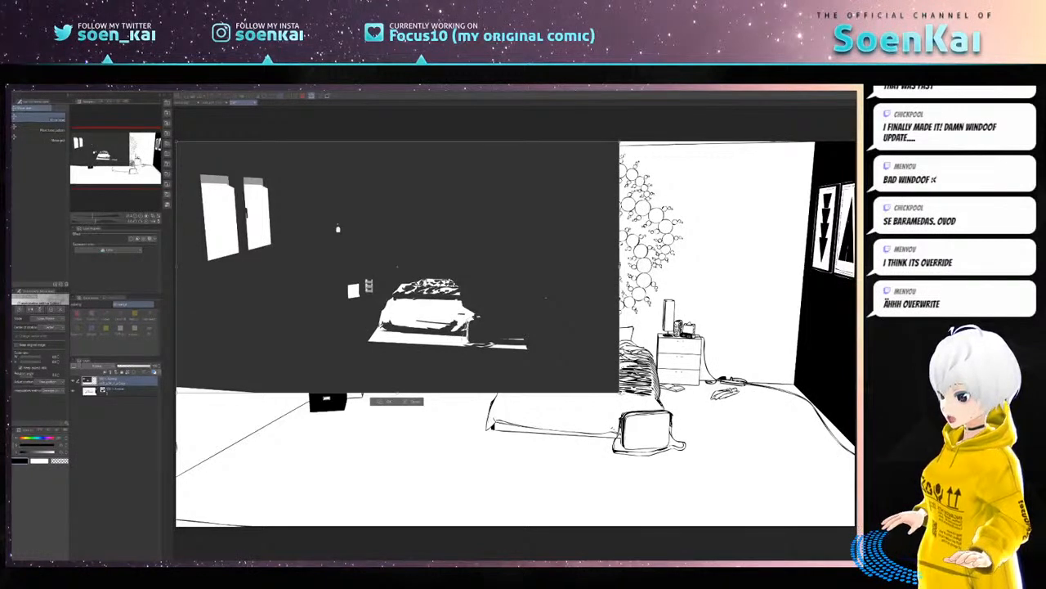
pyautogui.moveTo(619, 392); pyautogui.dragTo(851, 495)
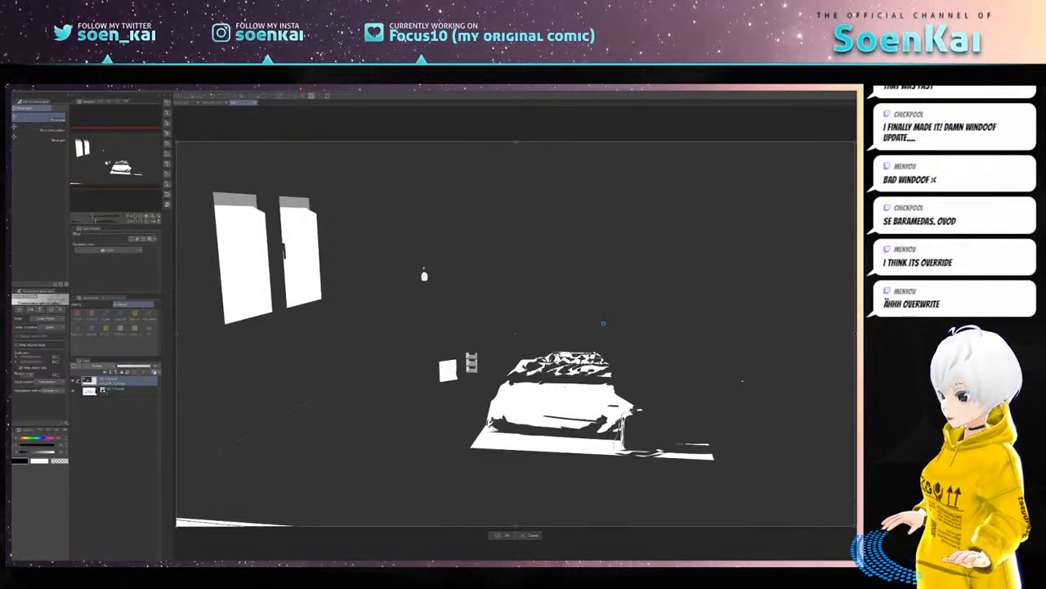
pyautogui.press('Return')
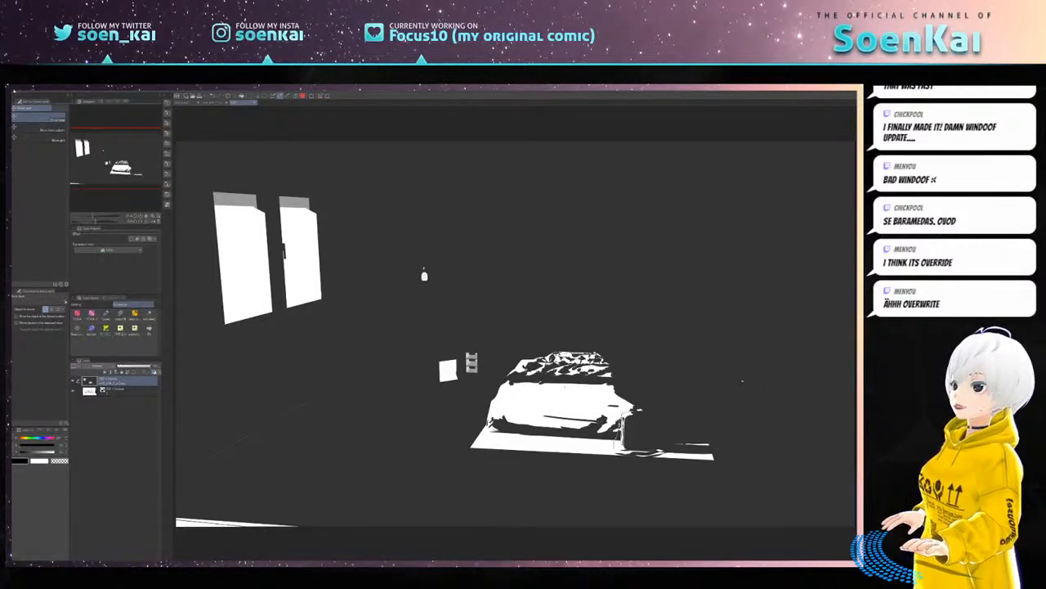
# - Convert the shadow render layer's brightness to opacity and duplicate the converted layer
pyautogui.click(20, 92)
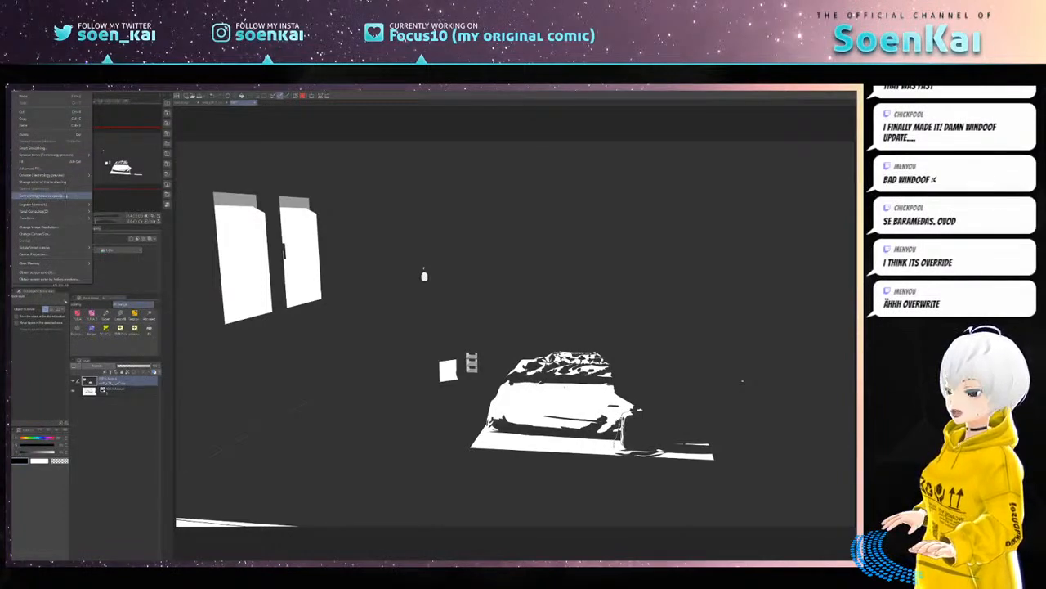
pyautogui.click(67, 196)
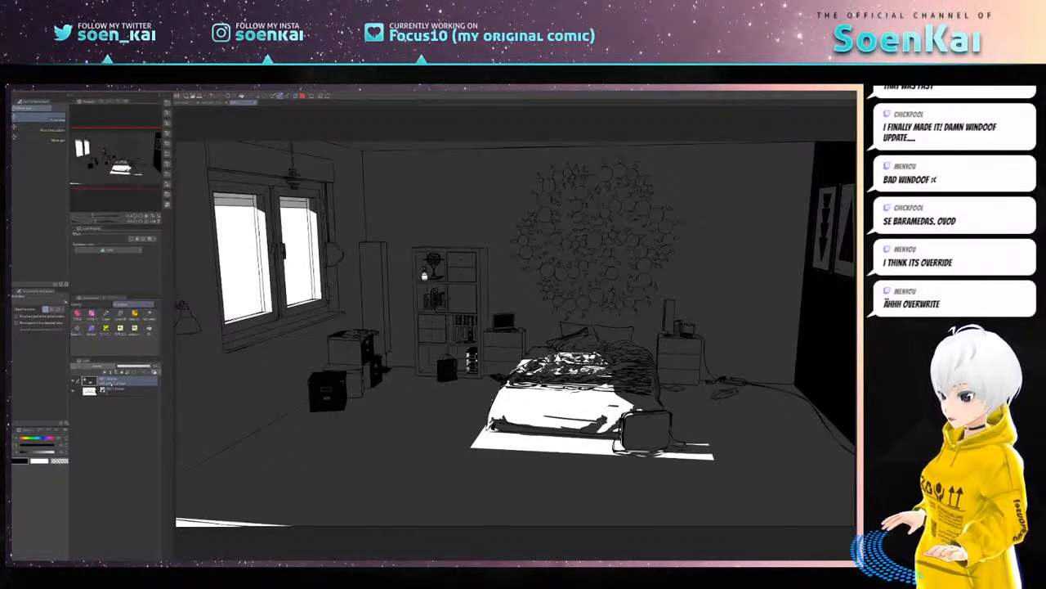
pyautogui.rightClick(113, 382)
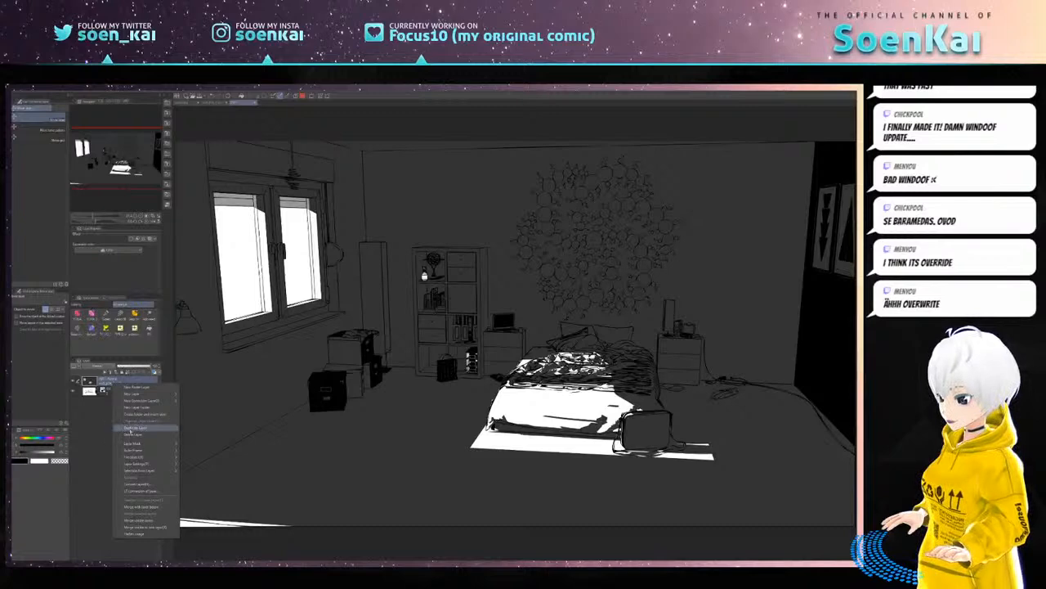
pyautogui.click(133, 427)
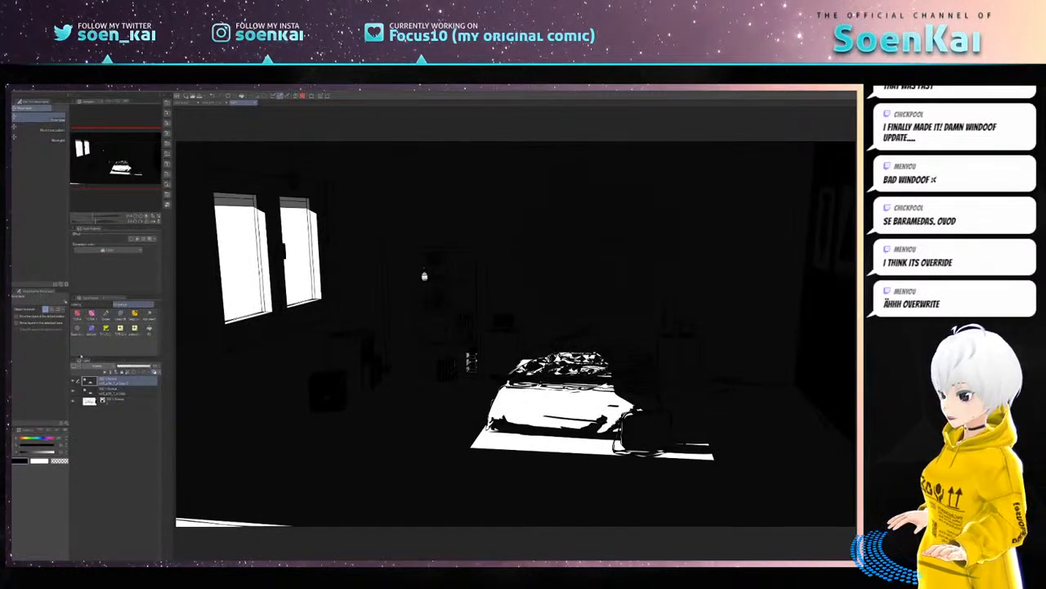
# - Merge the duplicated shadow layer into the one below and reduce the merged layer's opacity to a light gray
pyautogui.click(80, 358)
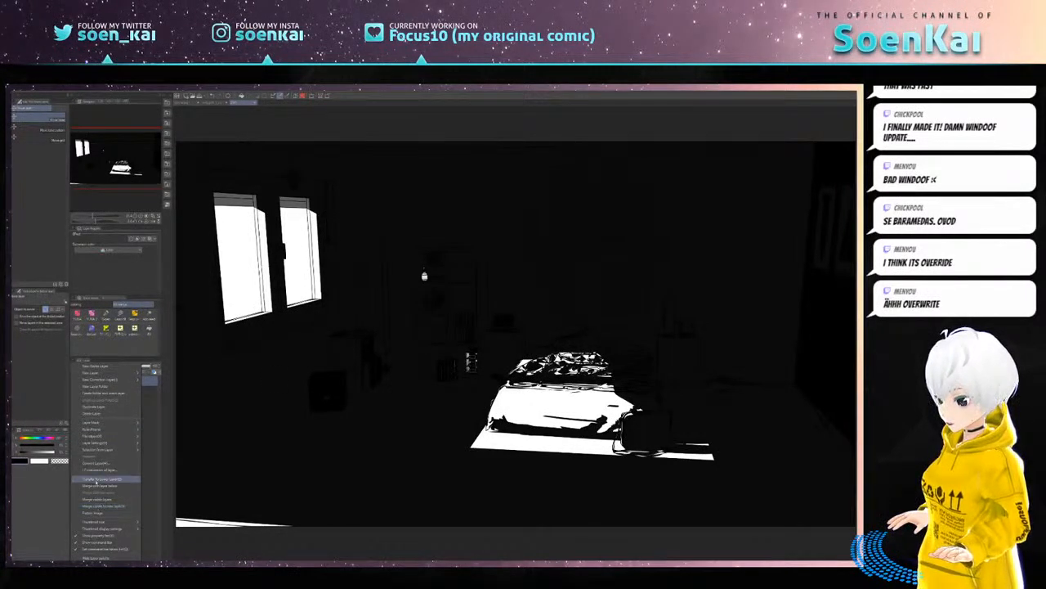
pyautogui.click(94, 480)
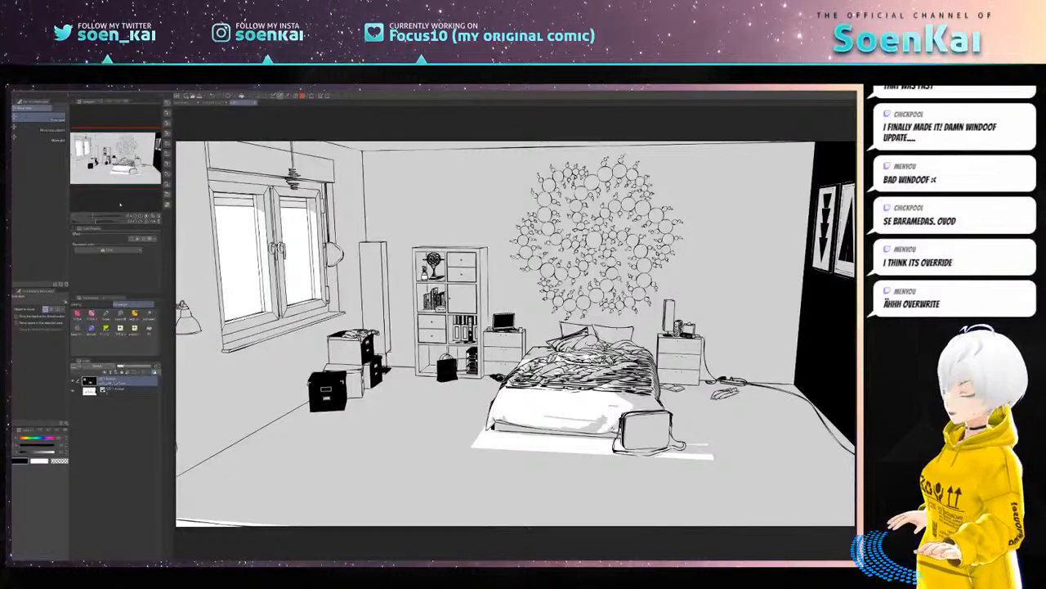
# - Try the halftone tone effect on the shadow layer, inspect the dots up close around the bed, and turn it off
pyautogui.click(144, 239)
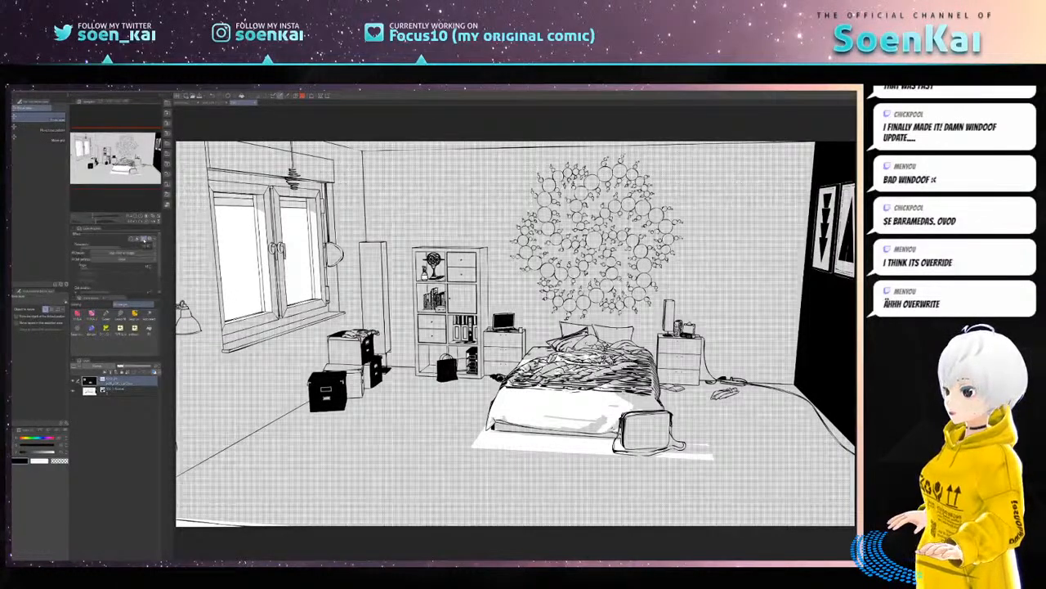
pyautogui.hotkey('ctrl', '+')
pyautogui.hotkey('ctrl', '+')
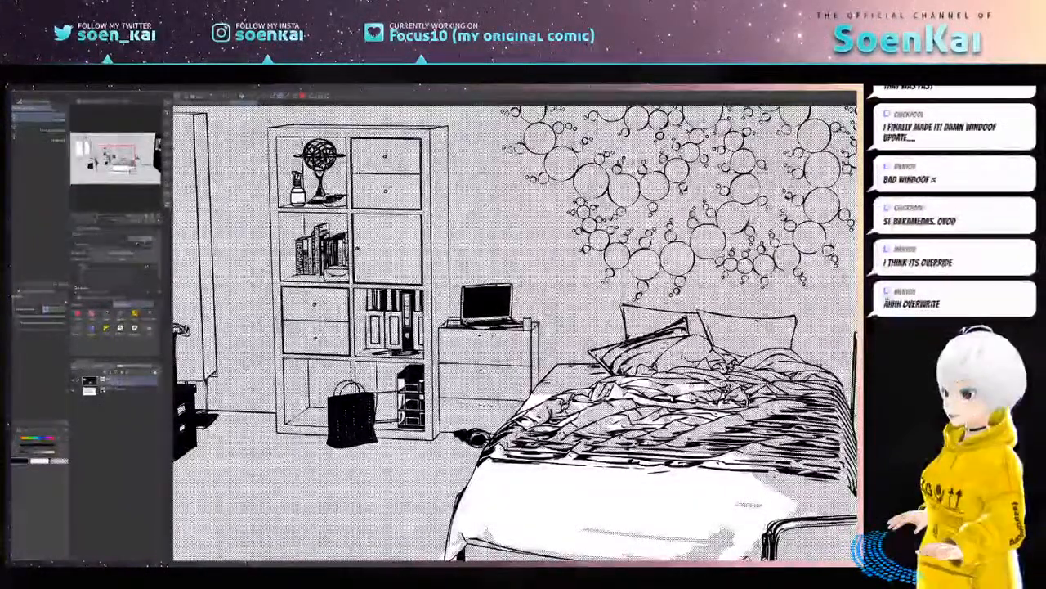
pyautogui.click(142, 239)
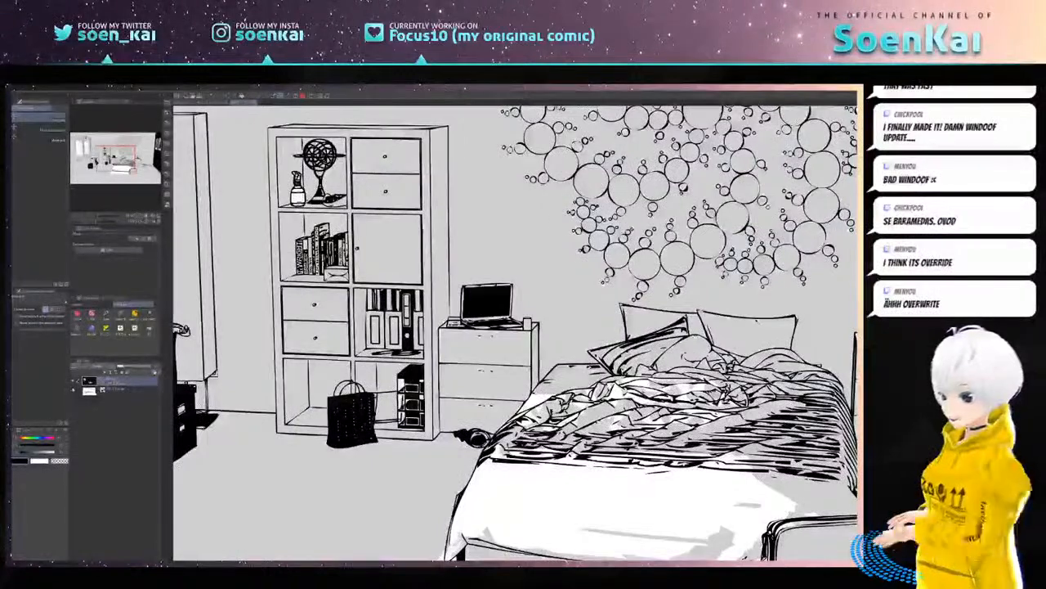
pyautogui.hotkey('ctrl', '0')
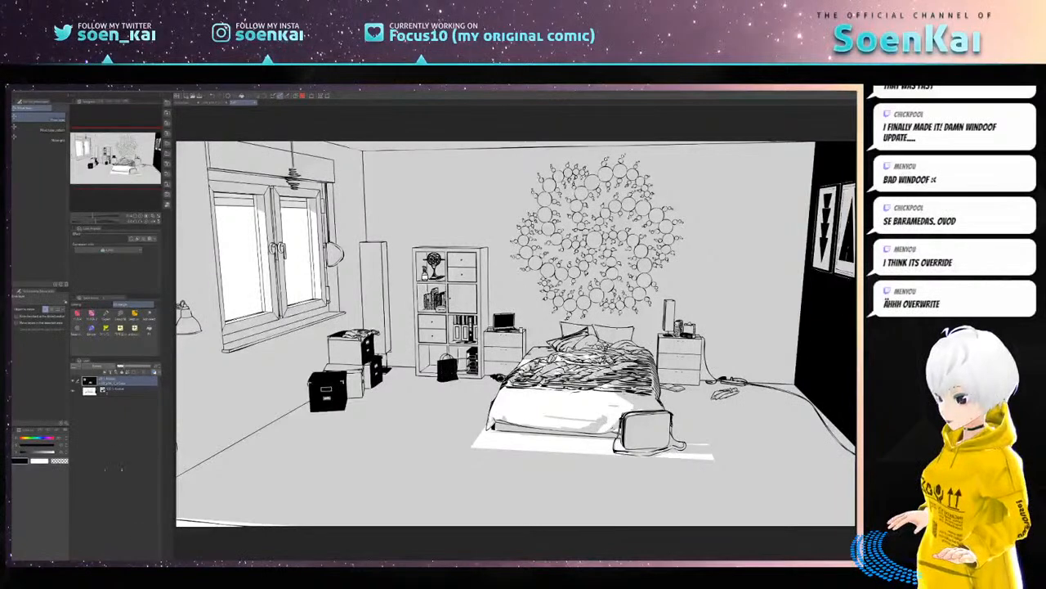
# - Create a quick mask over the bedroom and fill it with a gradient fading from the dark wall towards the windows
pyautogui.click(302, 95)
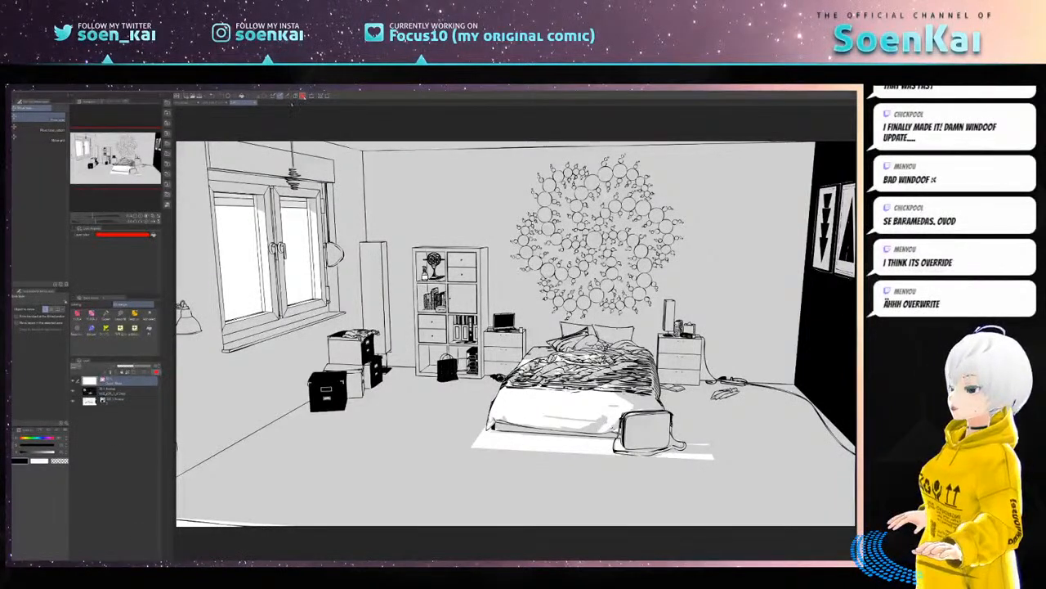
pyautogui.press('g')
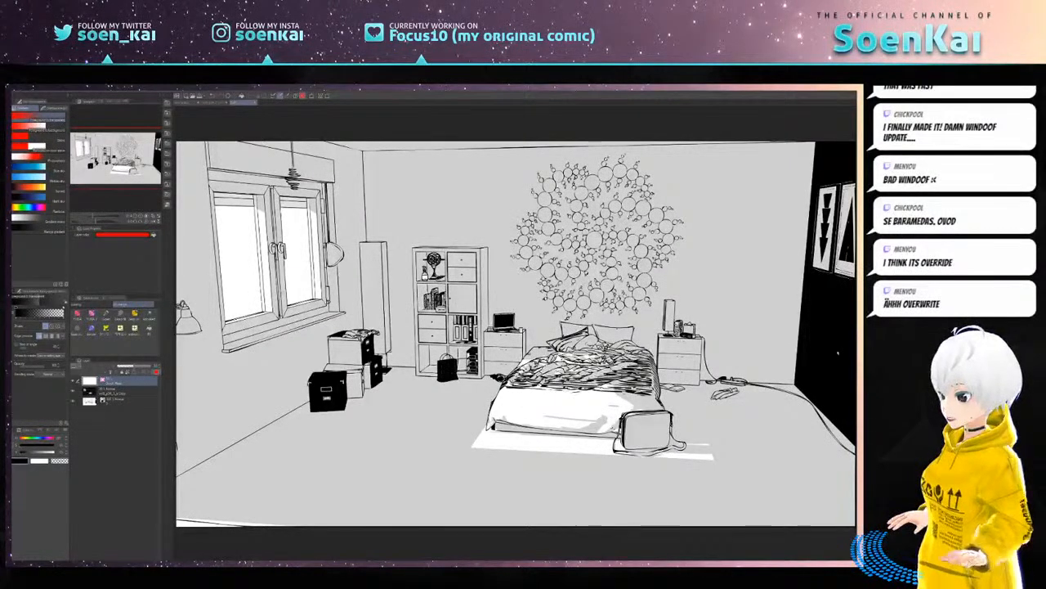
pyautogui.scroll(-4, 835, 351)
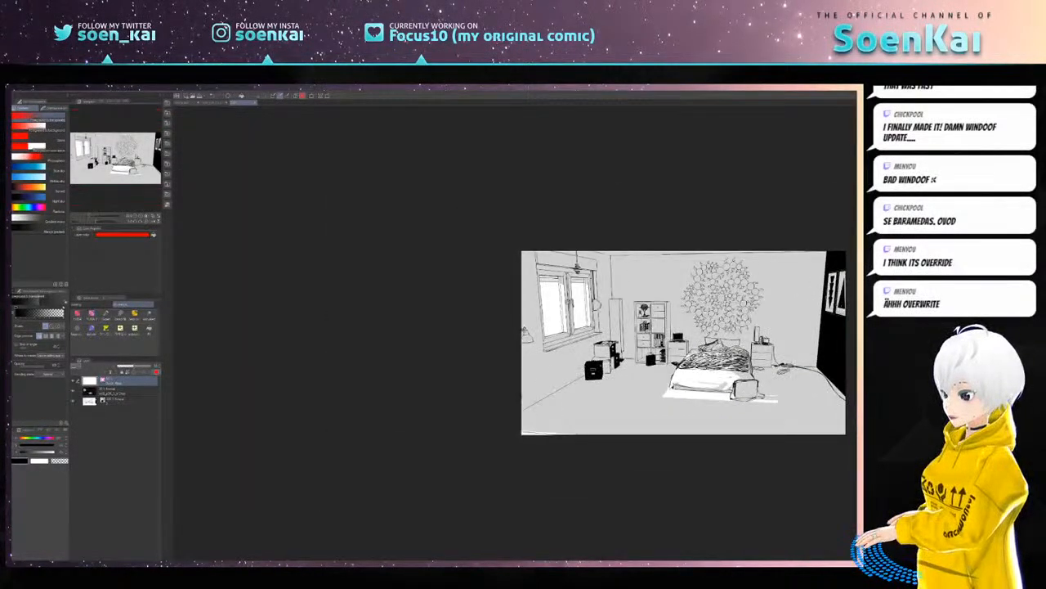
pyautogui.moveTo(773, 299)
pyautogui.mouseDown()
pyautogui.moveTo(773, 327)
pyautogui.moveTo(580, 242)
pyautogui.moveTo(524, 236)
pyautogui.mouseUp()
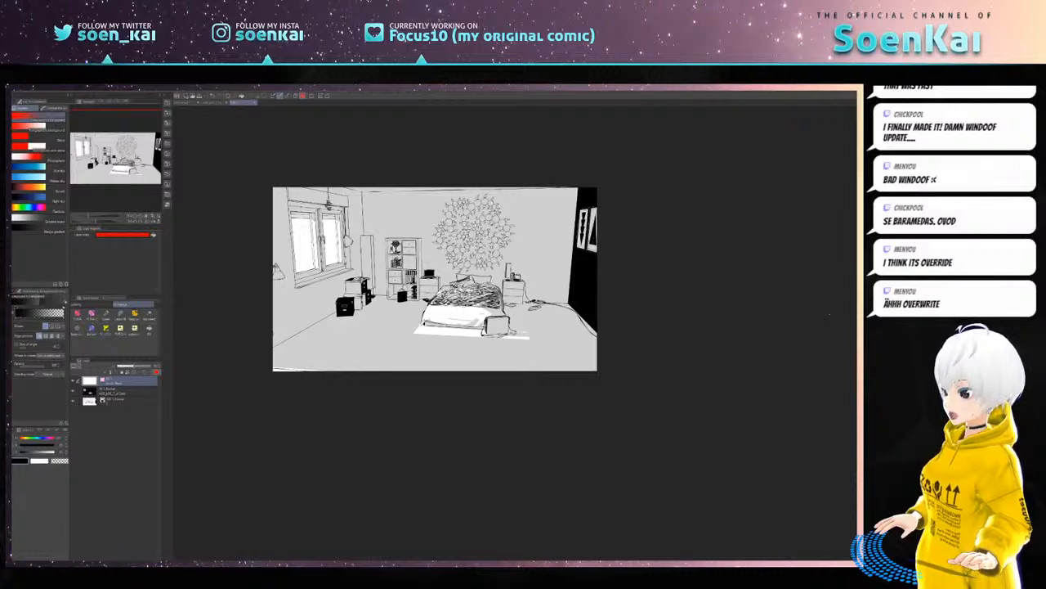
pyautogui.moveTo(824, 317)
pyautogui.mouseDown()
pyautogui.moveTo(649, 292)
pyautogui.moveTo(547, 295)
pyautogui.moveTo(330, 247)
pyautogui.mouseUp()
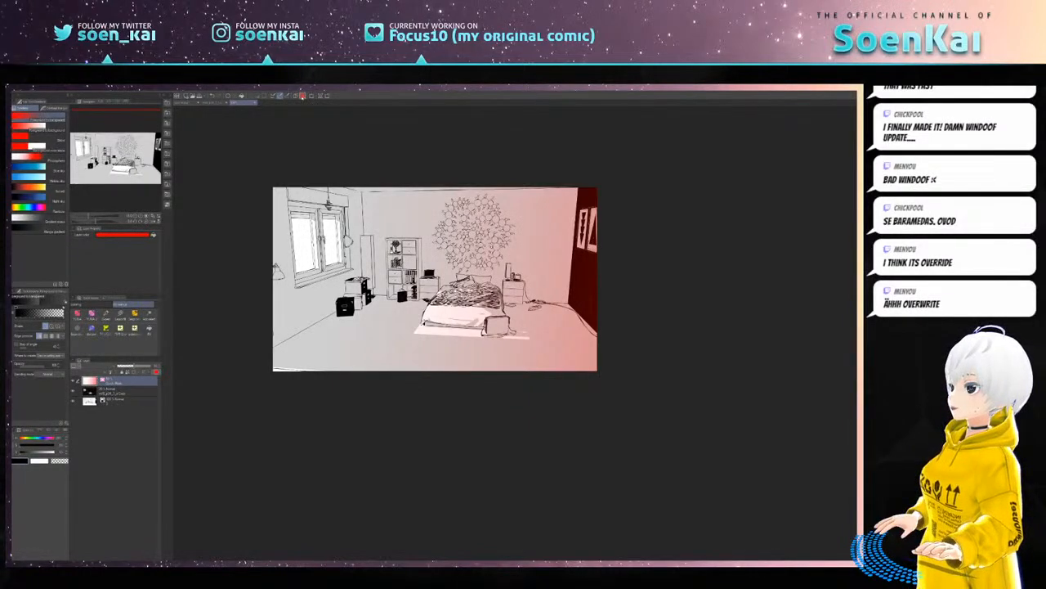
# - Try lightening the shadow through the gradient selection, and undo back to the quick mask
pyautogui.click(302, 96)
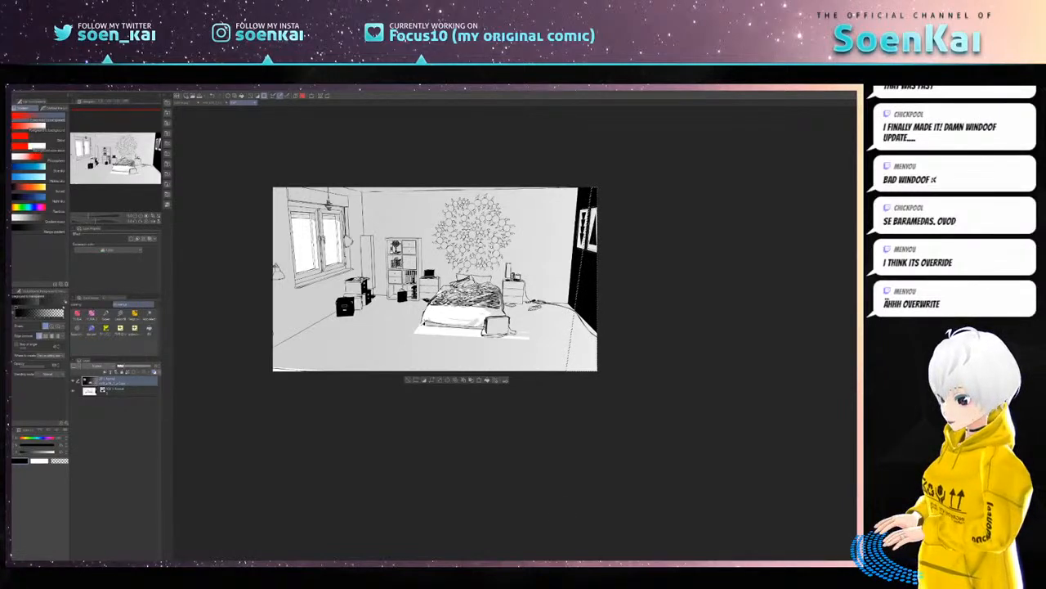
pyautogui.hotkey('ctrl', 'z')
pyautogui.hotkey('ctrl', 'z')
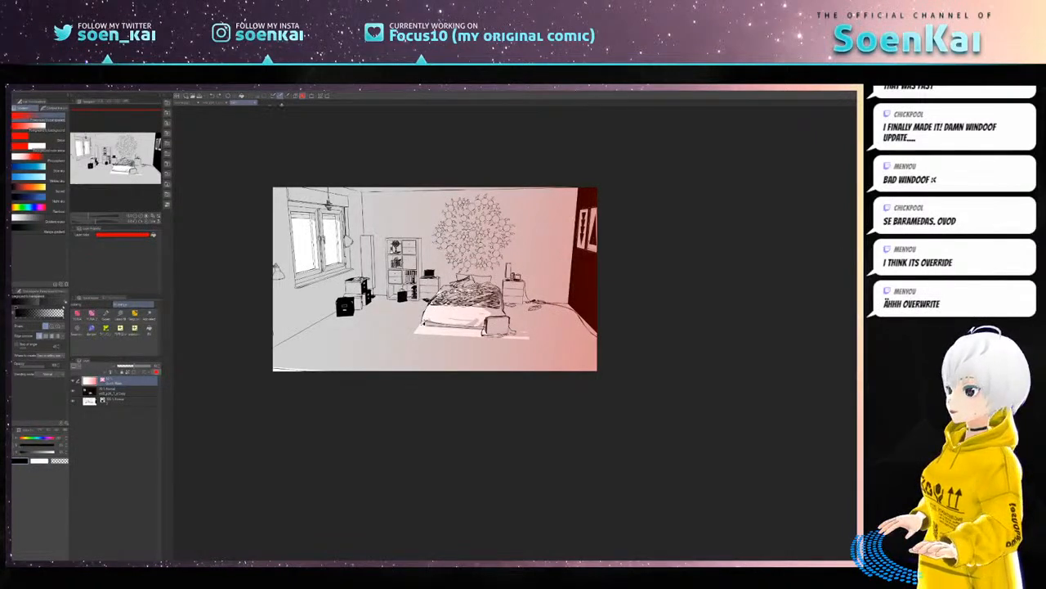
# - Turn the quick mask into a selection, erase the shadow layer gradually through it, and deselect
pyautogui.click(302, 96)
pyautogui.hotkey('ctrl', '+')
pyautogui.hotkey('ctrl', '+')
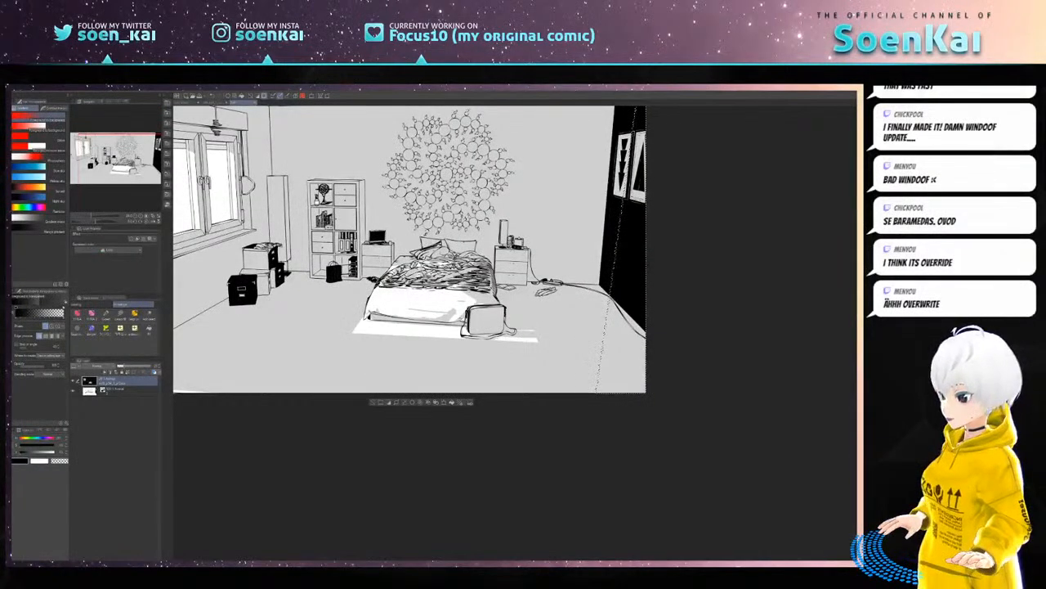
pyautogui.press('Delete')
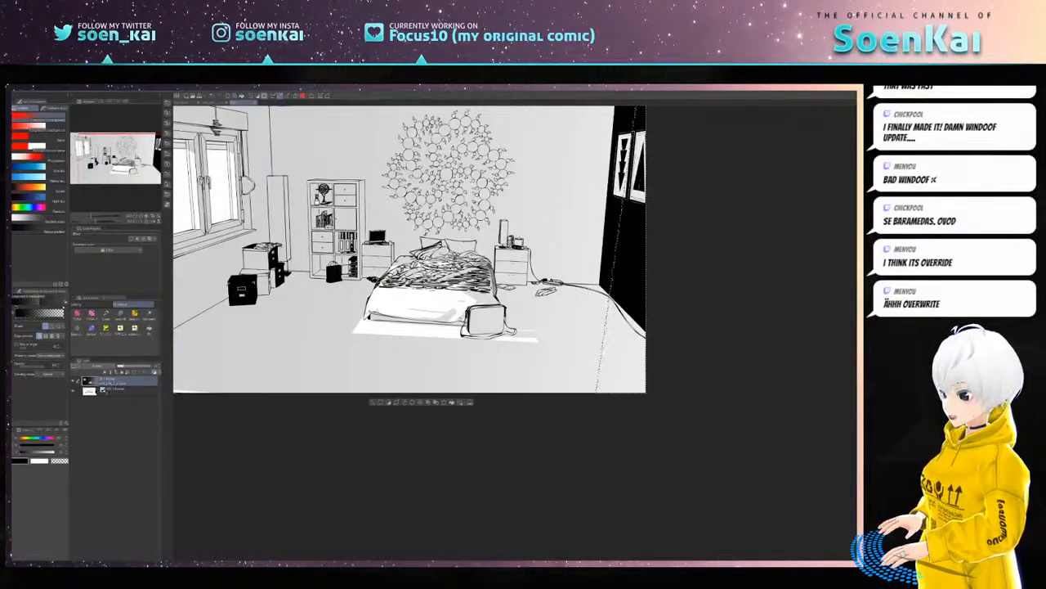
pyautogui.hotkey('ctrl', 'd')
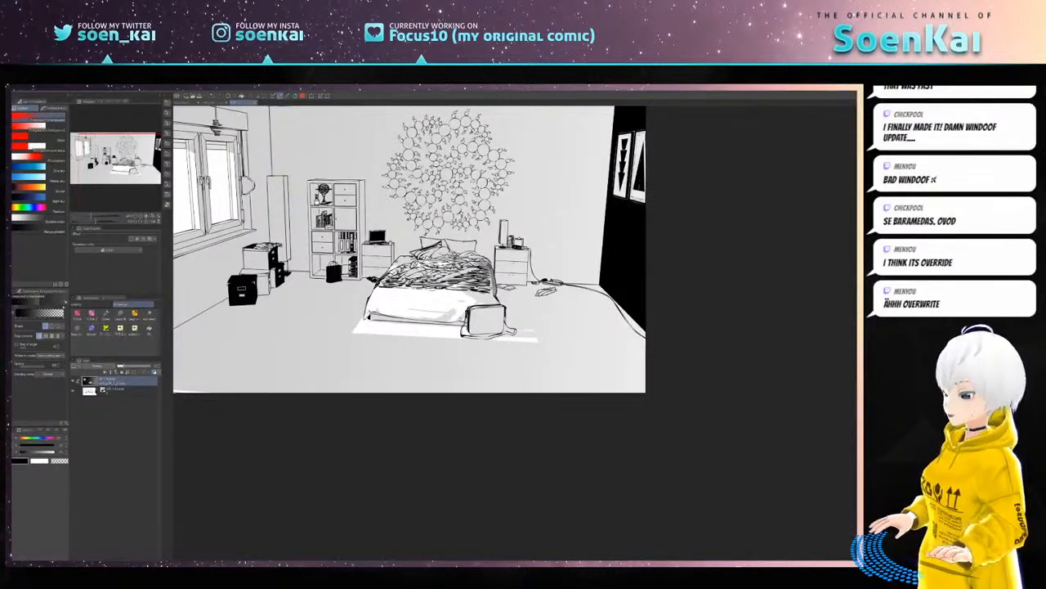
pyautogui.moveTo(409, 245); pyautogui.dragTo(564, 362)
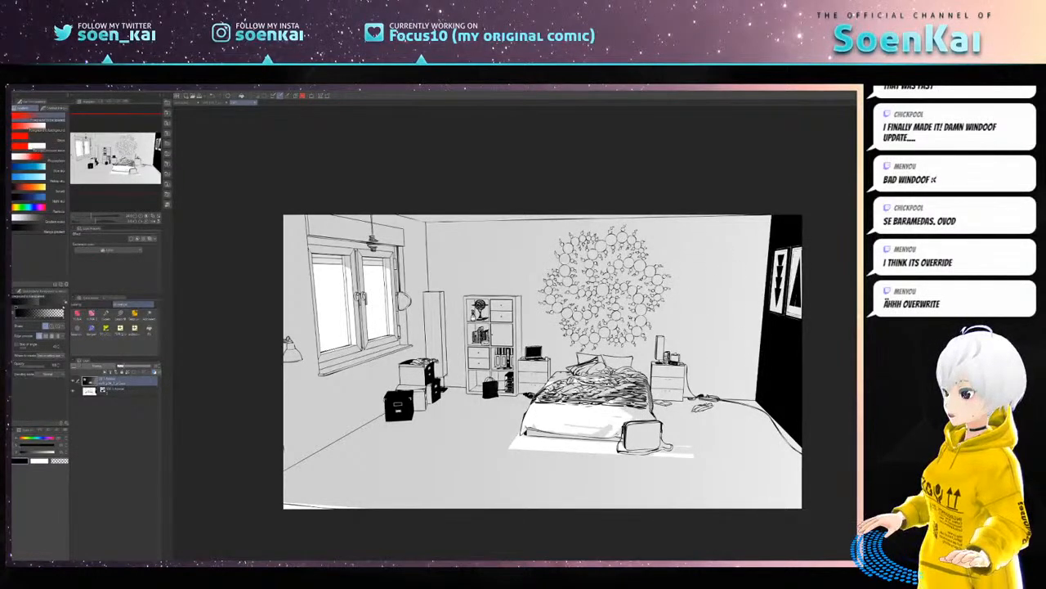
# - Scribble pencil strokes on a new quick mask across the bedroom walls and below the window, and remove the mask
pyautogui.click(81, 319)
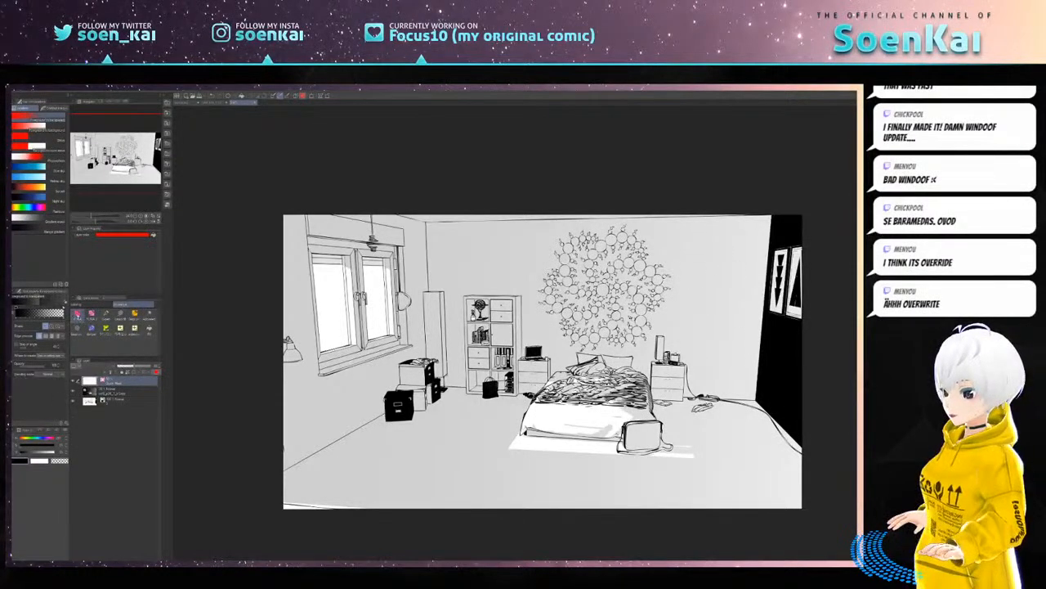
pyautogui.click(135, 317)
pyautogui.moveTo(673, 426)
pyautogui.mouseDown()
pyautogui.moveTo(774, 463)
pyautogui.moveTo(669, 427)
pyautogui.mouseUp()
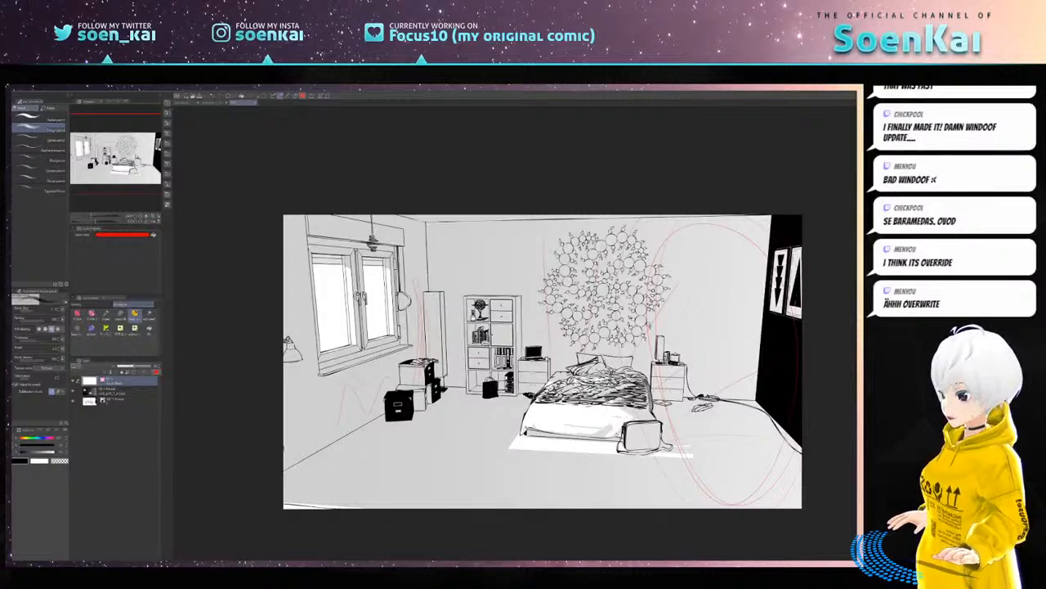
pyautogui.moveTo(376, 356); pyautogui.dragTo(373, 378)
pyautogui.moveTo(348, 366); pyautogui.dragTo(353, 378)
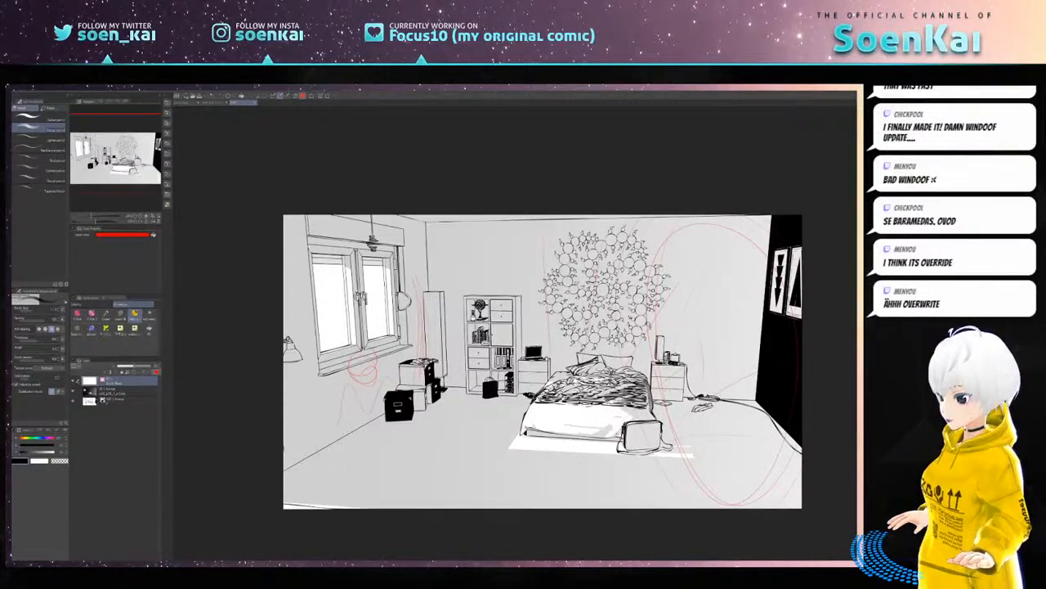
pyautogui.press('Delete')
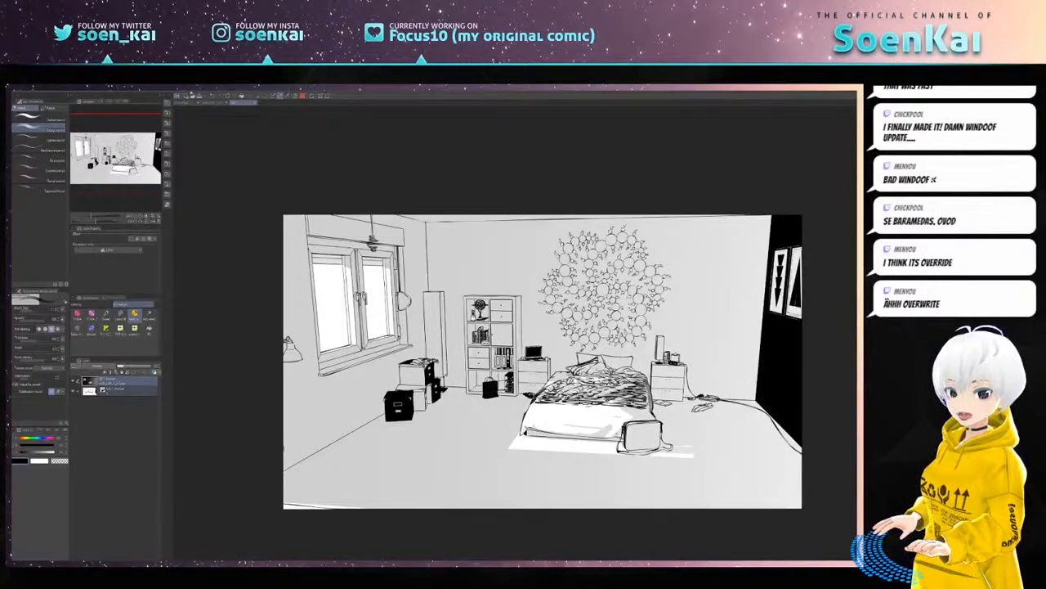
# - Open the comic page with the character seated on the swing from the chapter 2 page folder
pyautogui.click(192, 95)
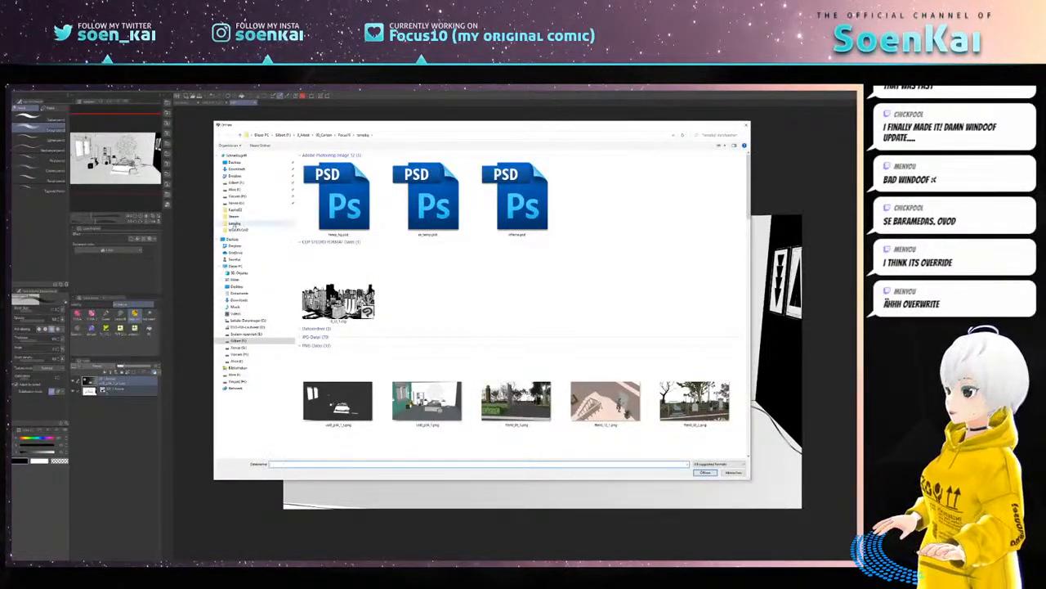
pyautogui.click(236, 209)
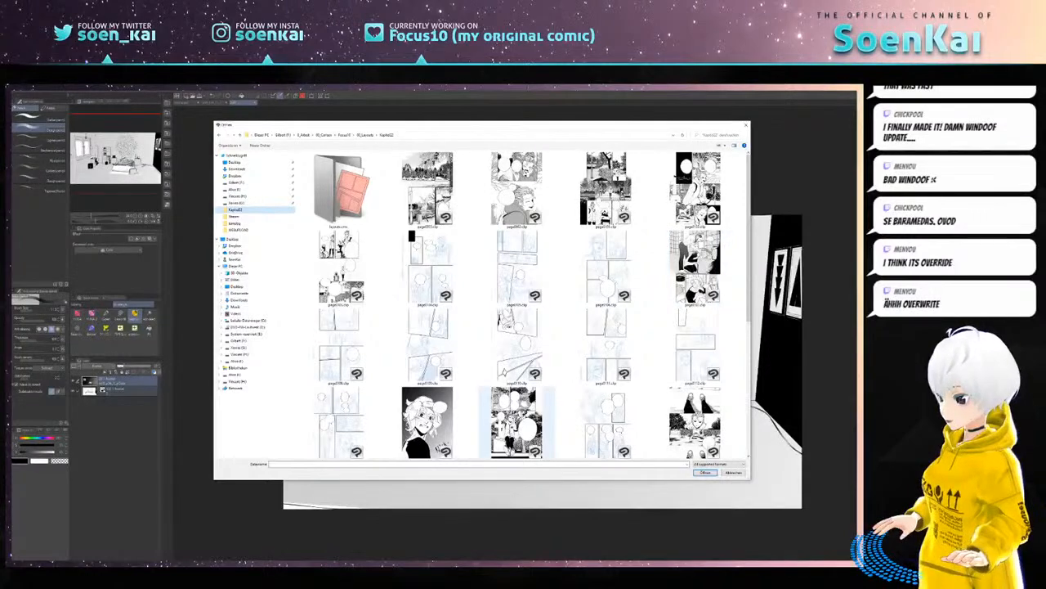
pyautogui.doubleClick(512, 428)
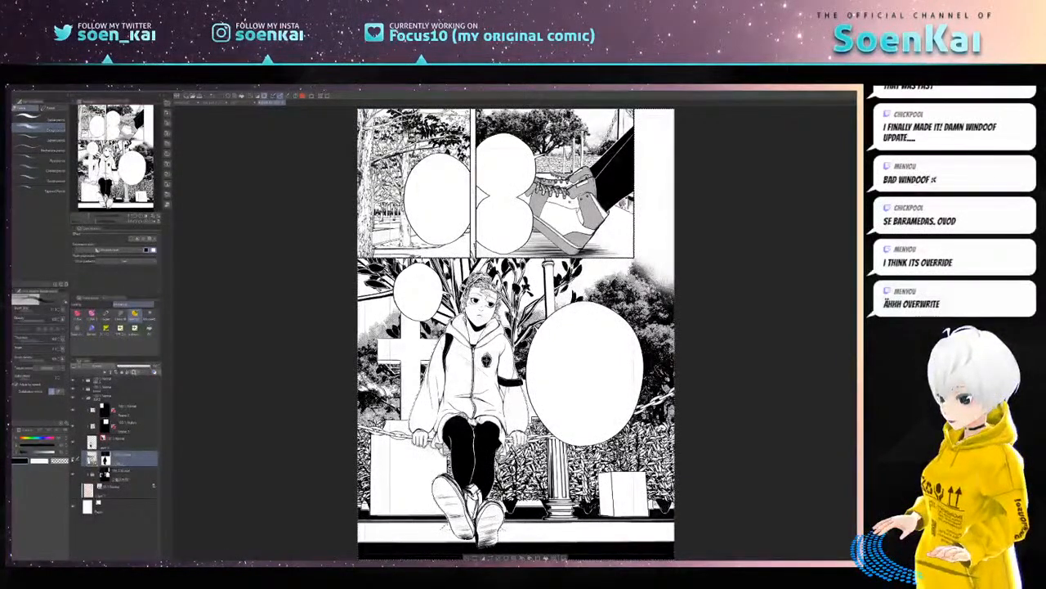
# - Hide the large swing panel's background lineart and foliage layers, and toggle the page's gray shading off and on
pyautogui.click(73, 458)
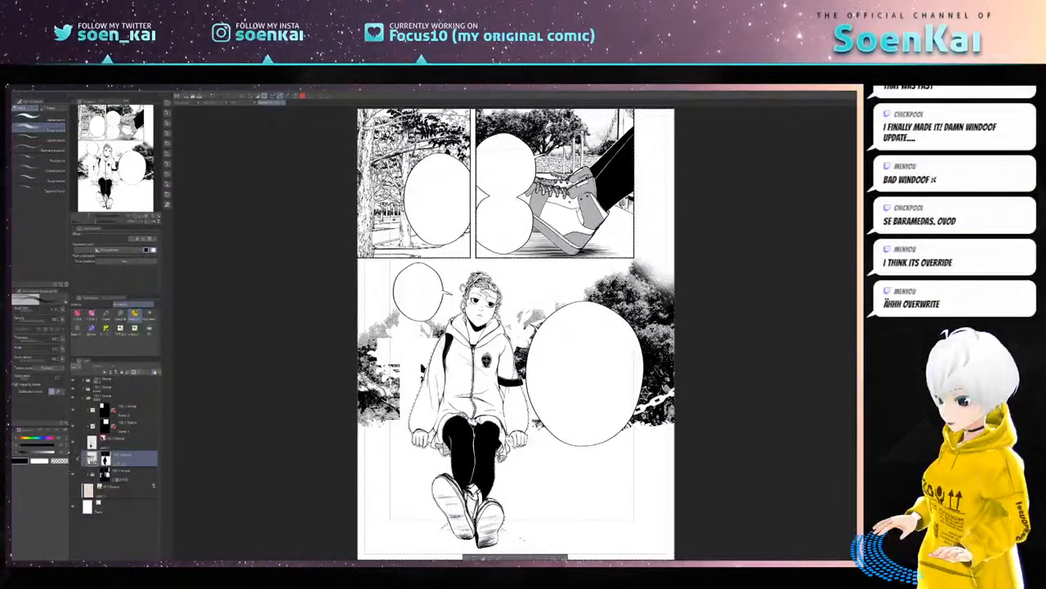
pyautogui.click(72, 390)
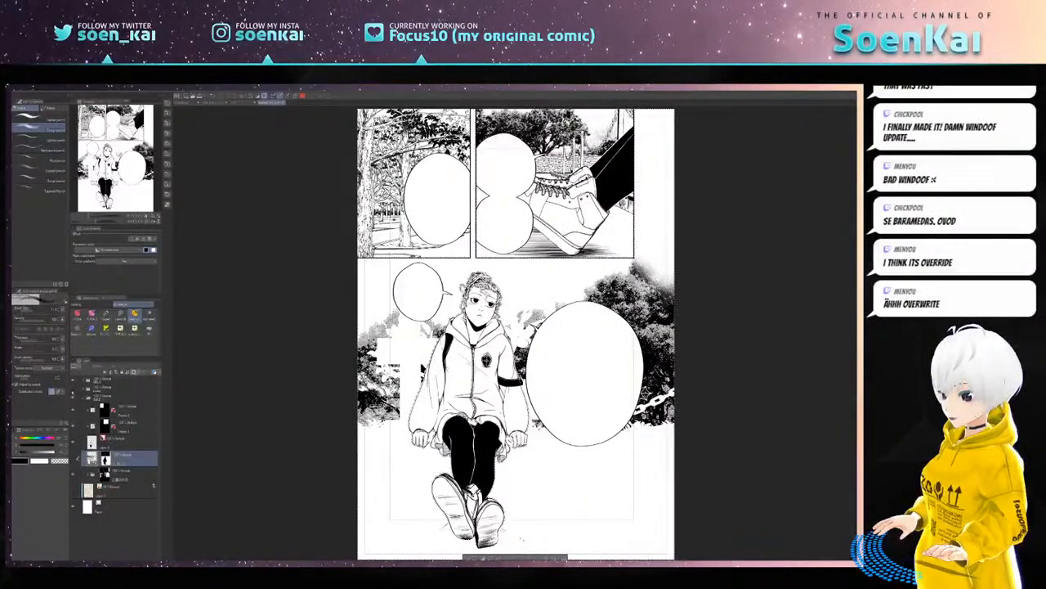
pyautogui.click(73, 390)
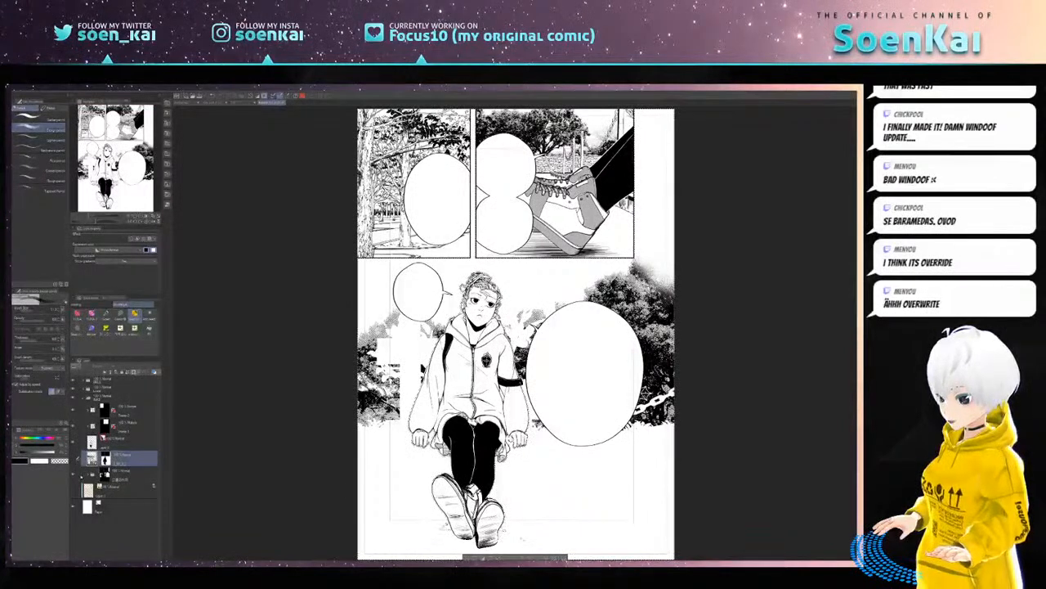
pyautogui.click(71, 474)
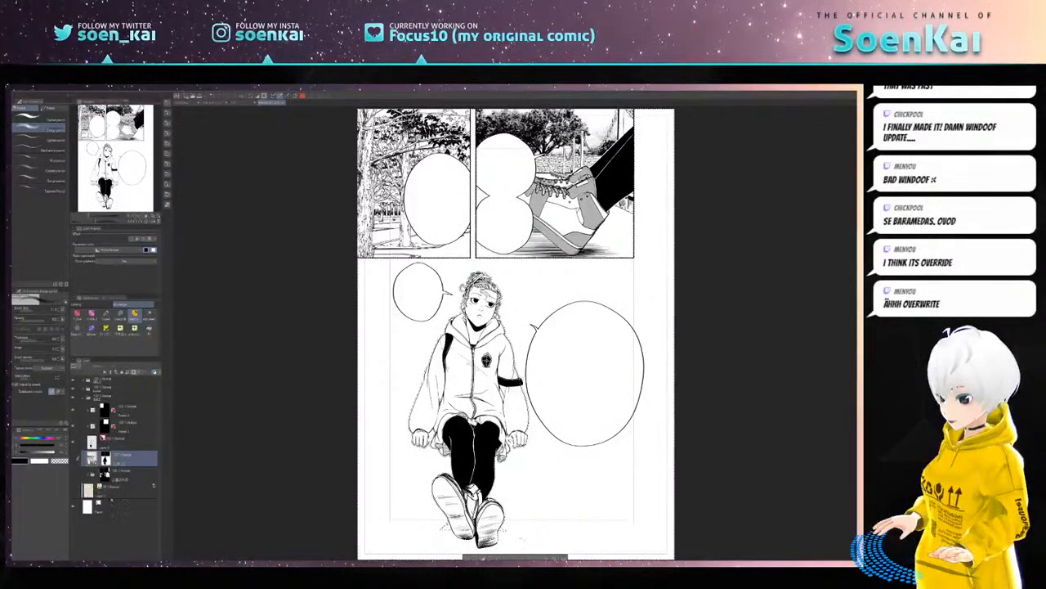
# - Group the layer just above the paper into a folder and add a layer mask to it from the active selection
pyautogui.click(131, 489)
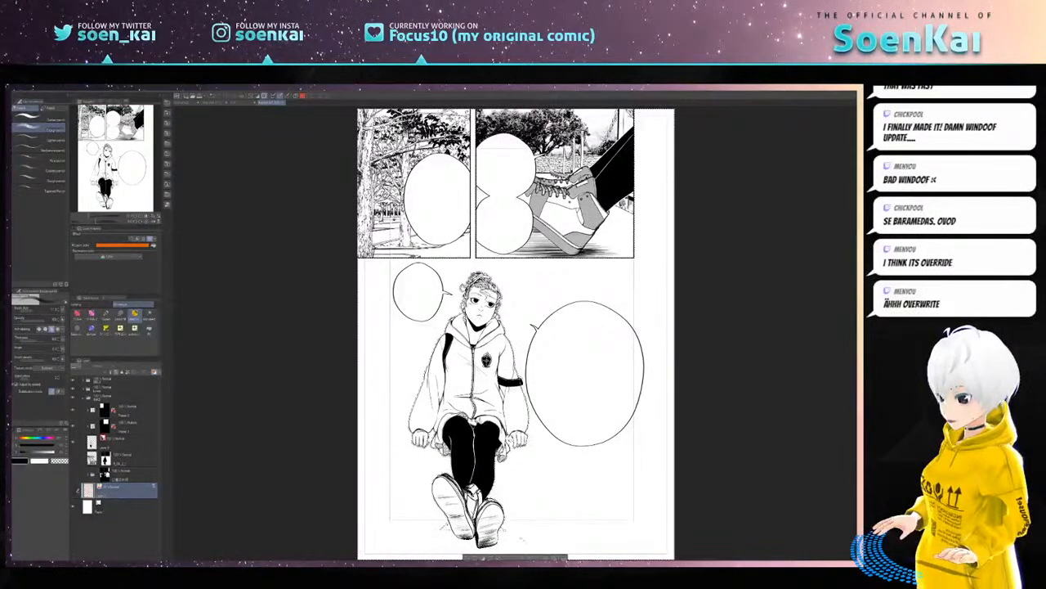
pyautogui.hotkey('ctrl', 'g')
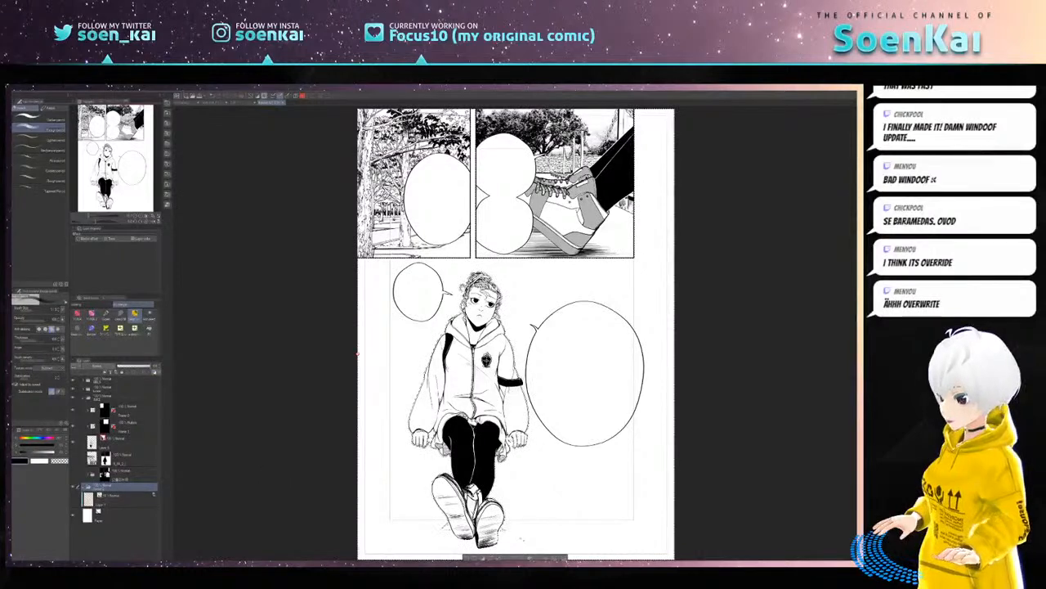
pyautogui.hotkey('ctrl', 'm')
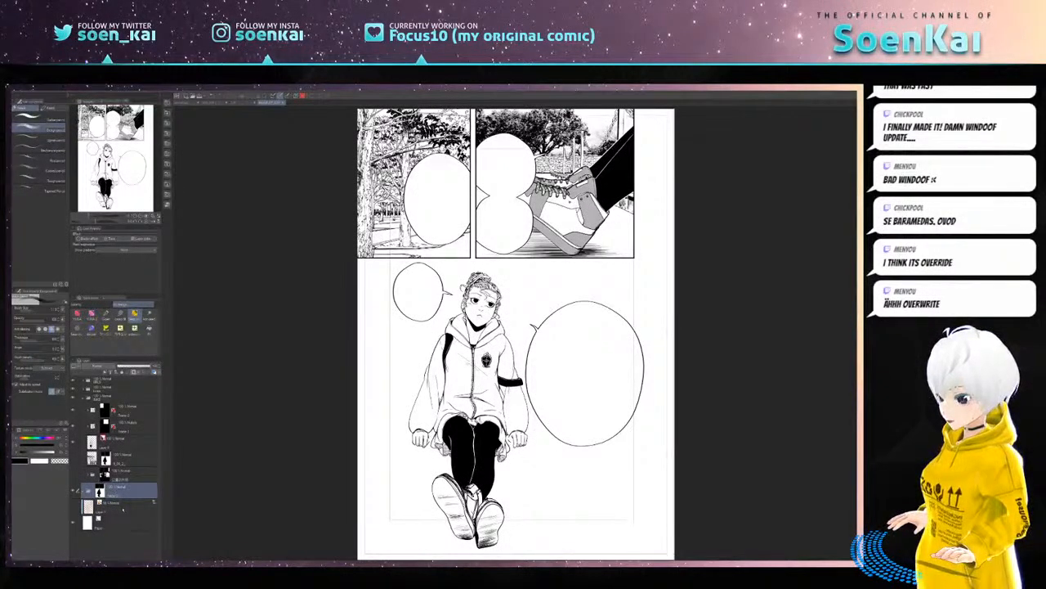
# - Paste the bedroom lineart and shadow layers into the masked folder, and move and scale them together to fill the large panel behind the character
pyautogui.hotkey('ctrl', 'v')
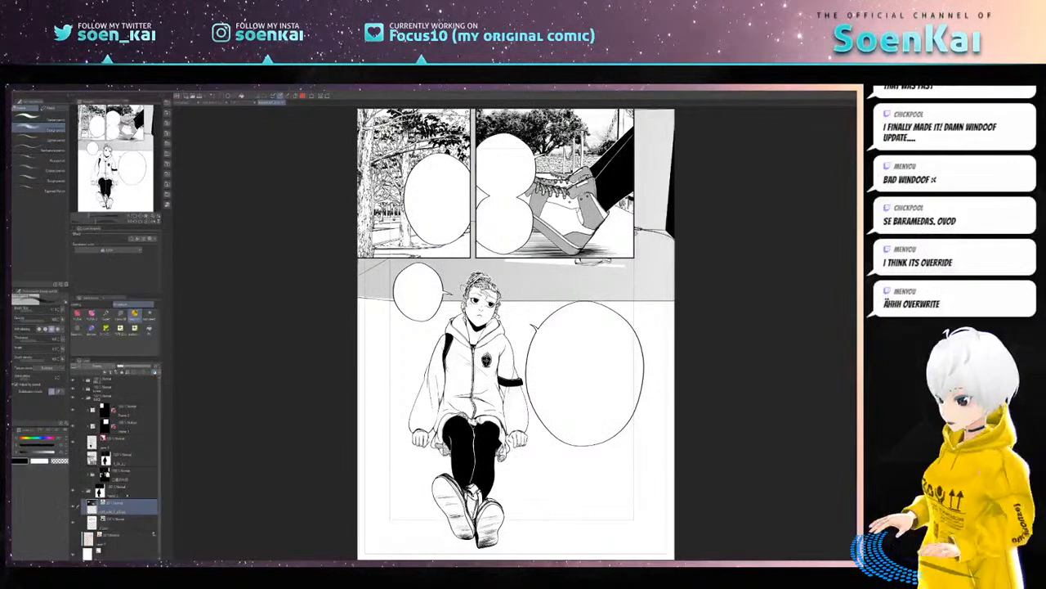
pyautogui.click(123, 489)
pyautogui.click(122, 507)
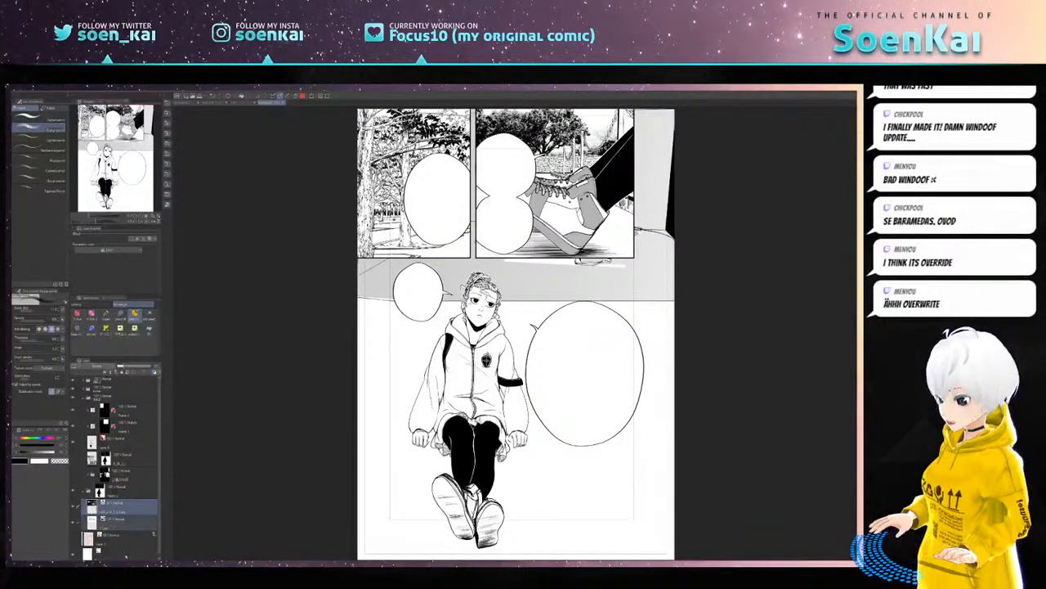
pyautogui.press('k')
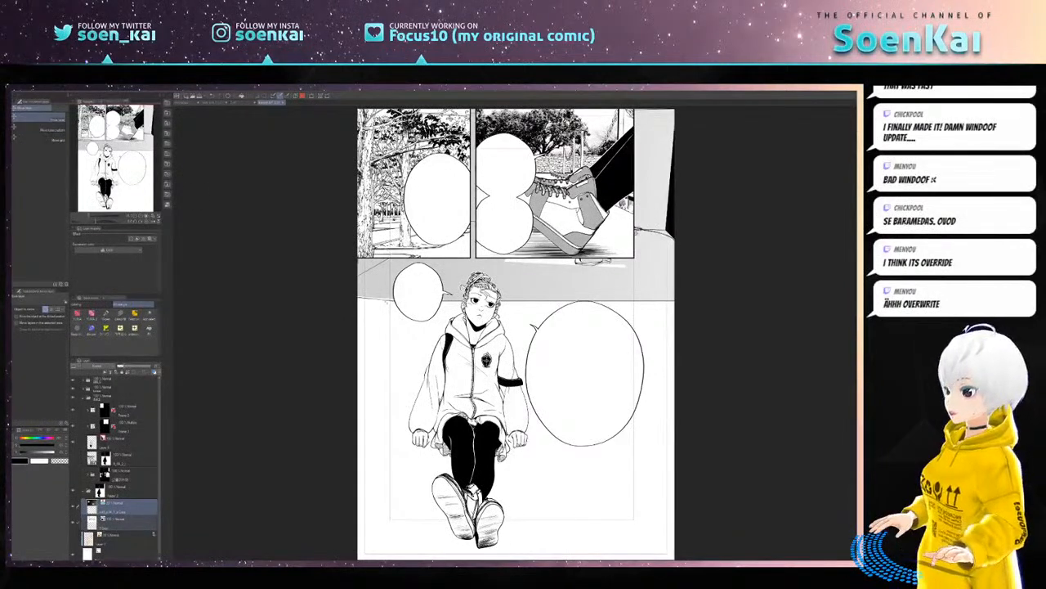
pyautogui.moveTo(384, 265); pyautogui.dragTo(381, 515)
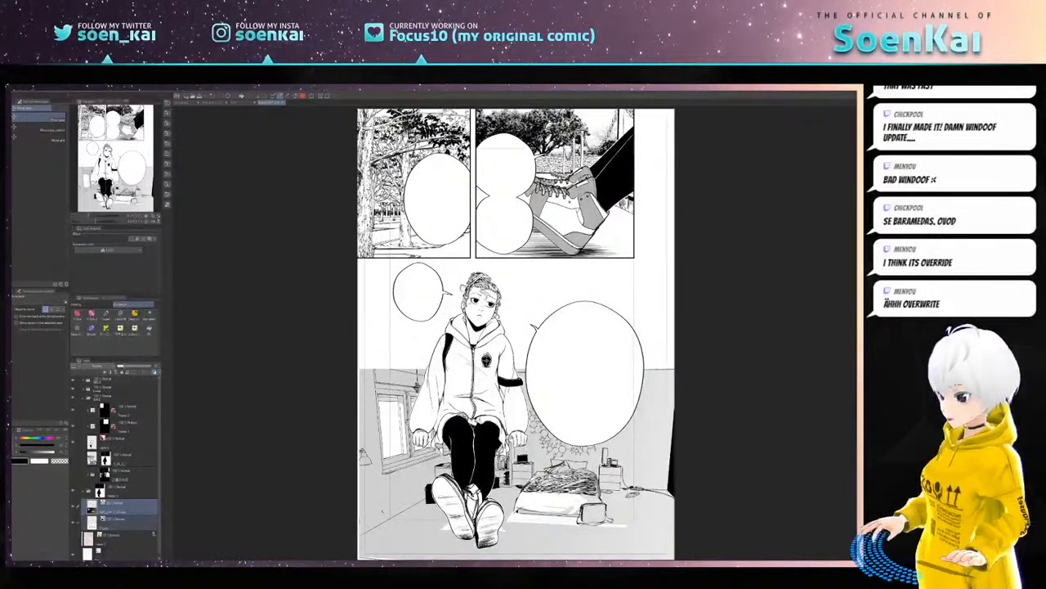
pyautogui.hotkey('ctrl', 't')
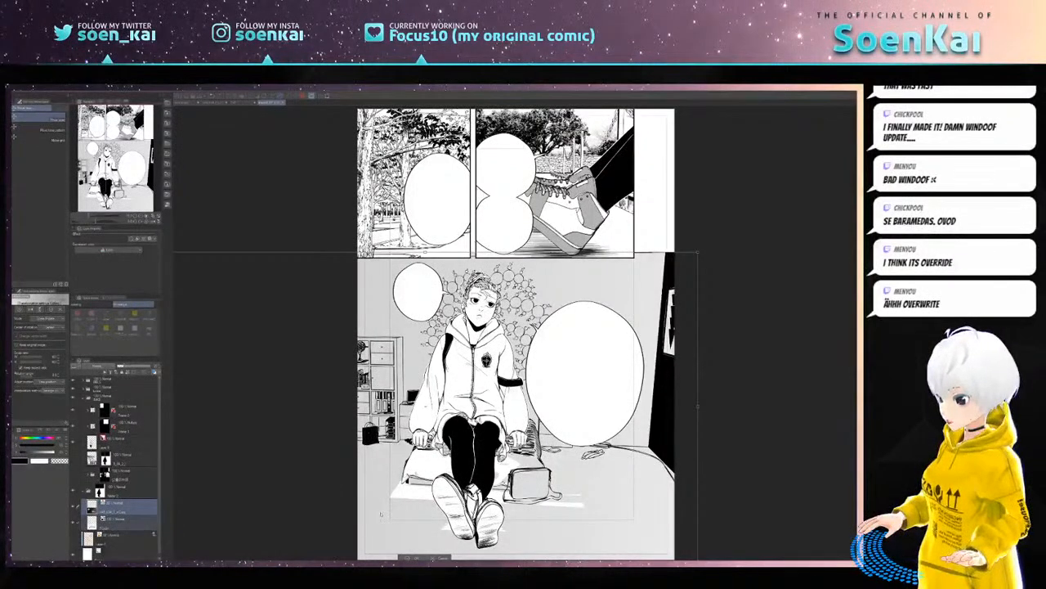
pyautogui.moveTo(378, 512); pyautogui.dragTo(376, 505)
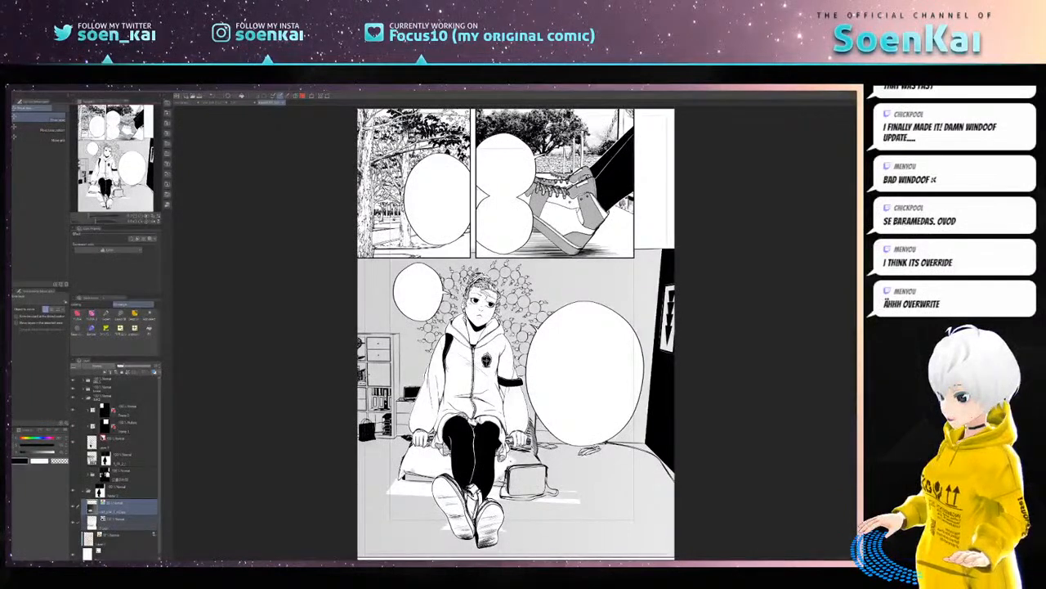
# - Create a quick mask and paint a shadow area from the character's hand on the speech-balloon side down beside the leg to the shoe
pyautogui.press('q')
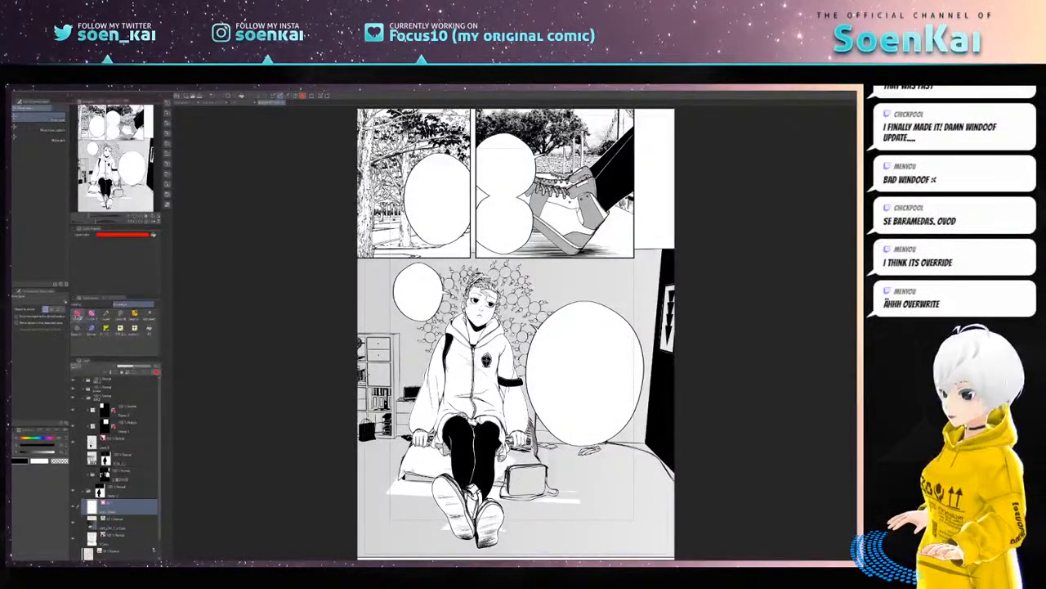
pyautogui.click(106, 314)
pyautogui.moveTo(511, 448); pyautogui.dragTo(498, 510)
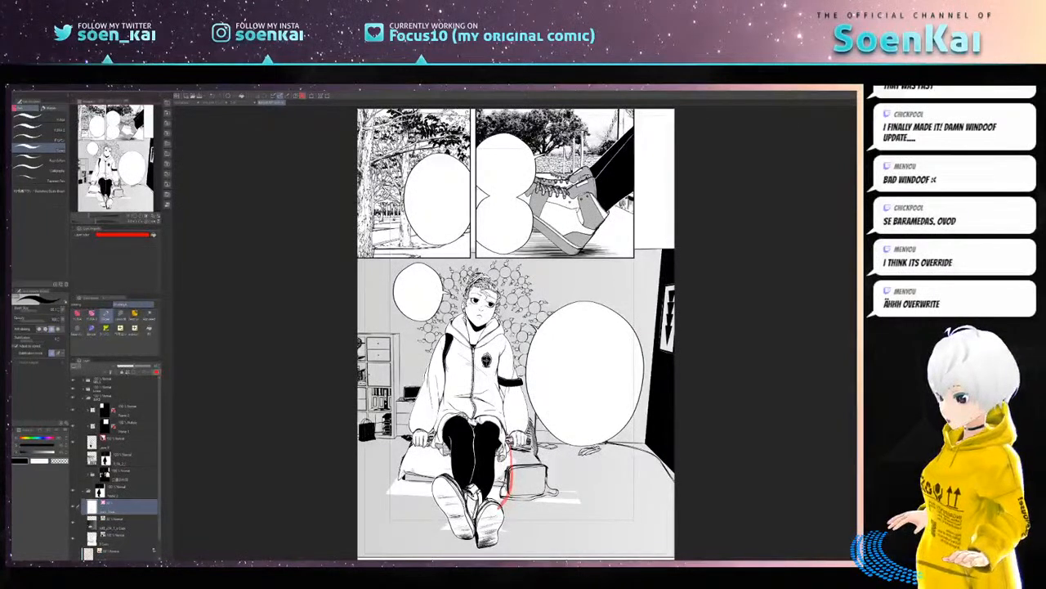
pyautogui.moveTo(509, 471)
pyautogui.mouseDown()
pyautogui.moveTo(507, 434)
pyautogui.moveTo(517, 483)
pyautogui.moveTo(515, 465)
pyautogui.moveTo(502, 494)
pyautogui.mouseUp()
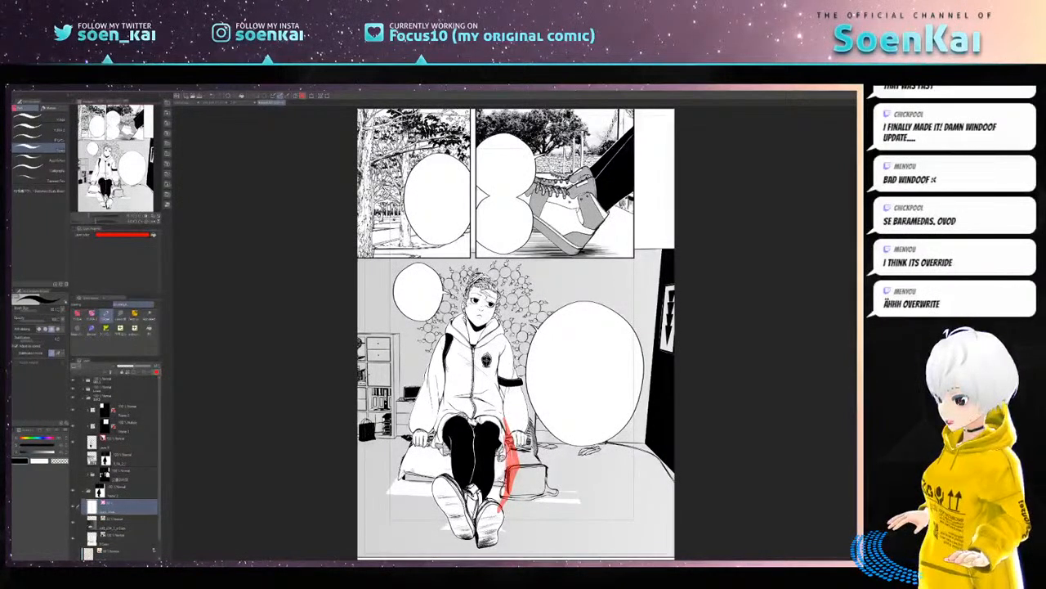
pyautogui.moveTo(502, 434); pyautogui.dragTo(499, 505)
pyautogui.moveTo(496, 458)
pyautogui.mouseDown()
pyautogui.moveTo(493, 509)
pyautogui.moveTo(495, 486)
pyautogui.mouseUp()
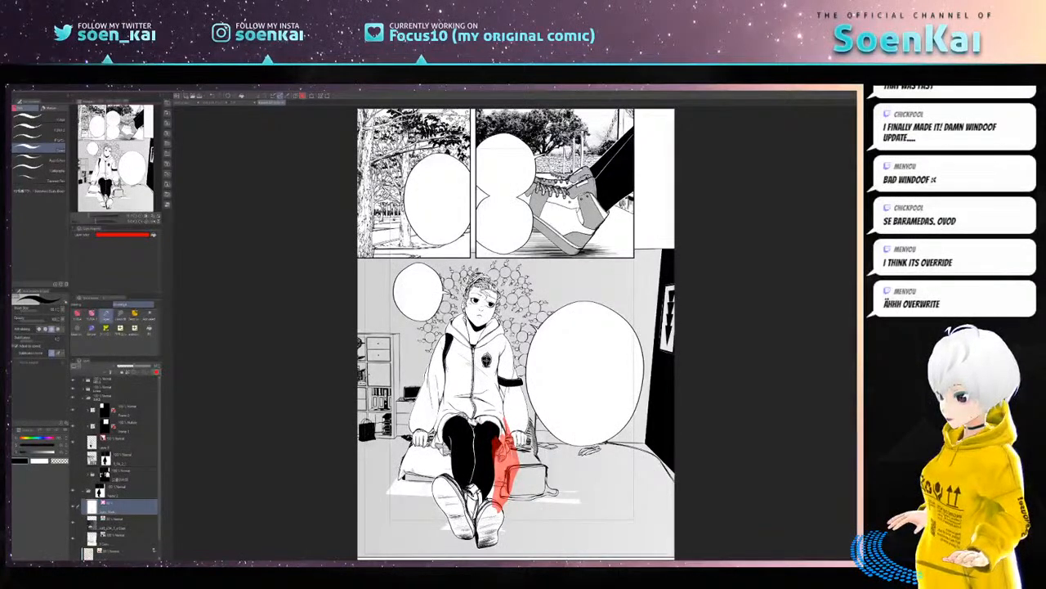
pyautogui.moveTo(510, 425)
pyautogui.mouseDown()
pyautogui.moveTo(508, 505)
pyautogui.moveTo(521, 458)
pyautogui.moveTo(511, 430)
pyautogui.mouseUp()
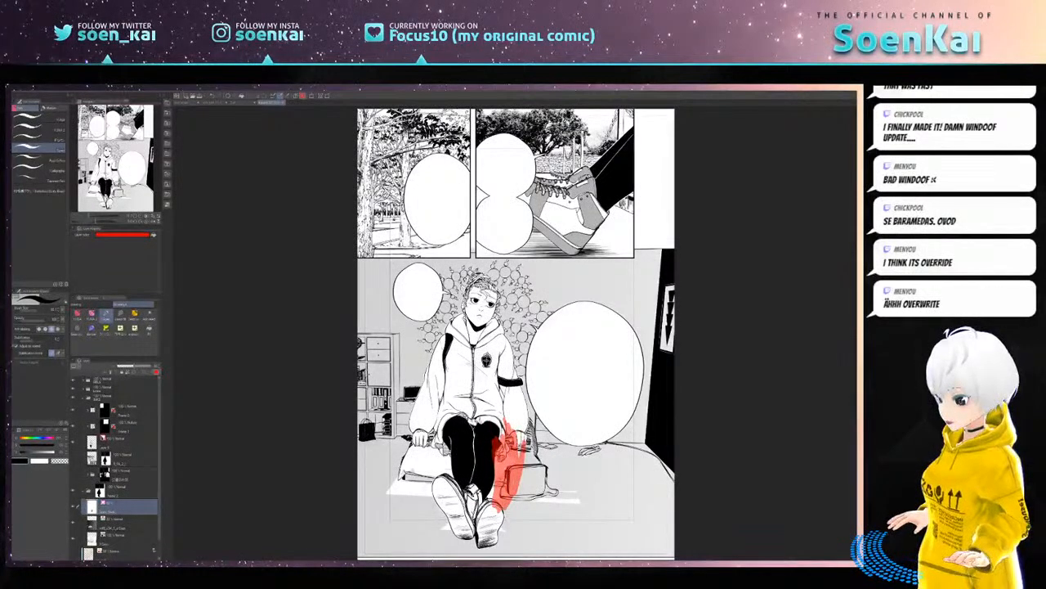
pyautogui.moveTo(520, 474); pyautogui.dragTo(513, 500)
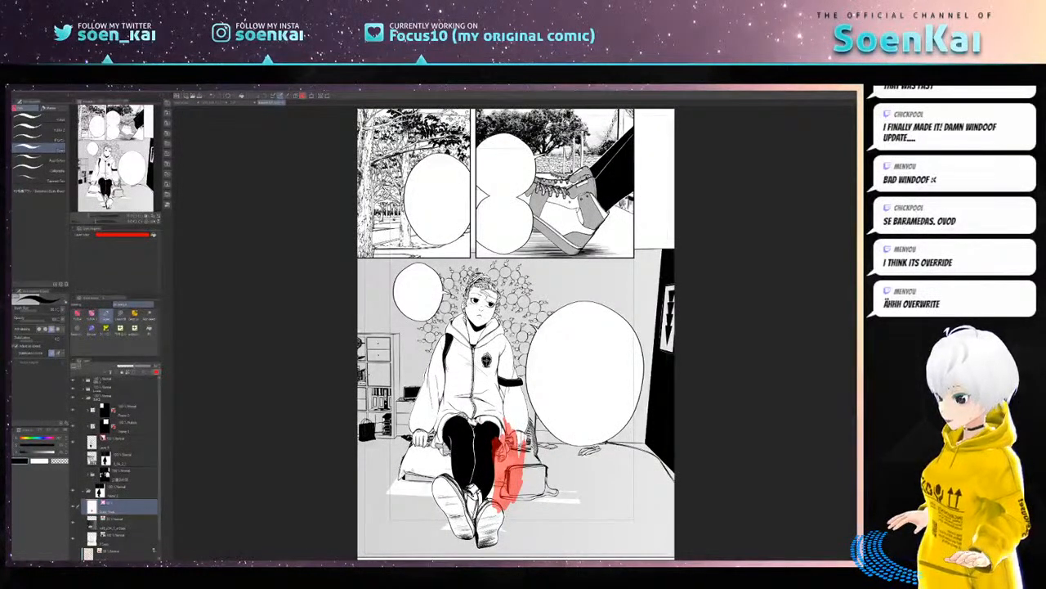
# - Paint the quick mask over the shaded half of the character's face, the hood, and the sleeve with the armband
pyautogui.moveTo(480, 286)
pyautogui.mouseDown()
pyautogui.moveTo(478, 320)
pyautogui.moveTo(486, 287)
pyautogui.moveTo(492, 313)
pyautogui.moveTo(495, 286)
pyautogui.moveTo(475, 273)
pyautogui.mouseUp()
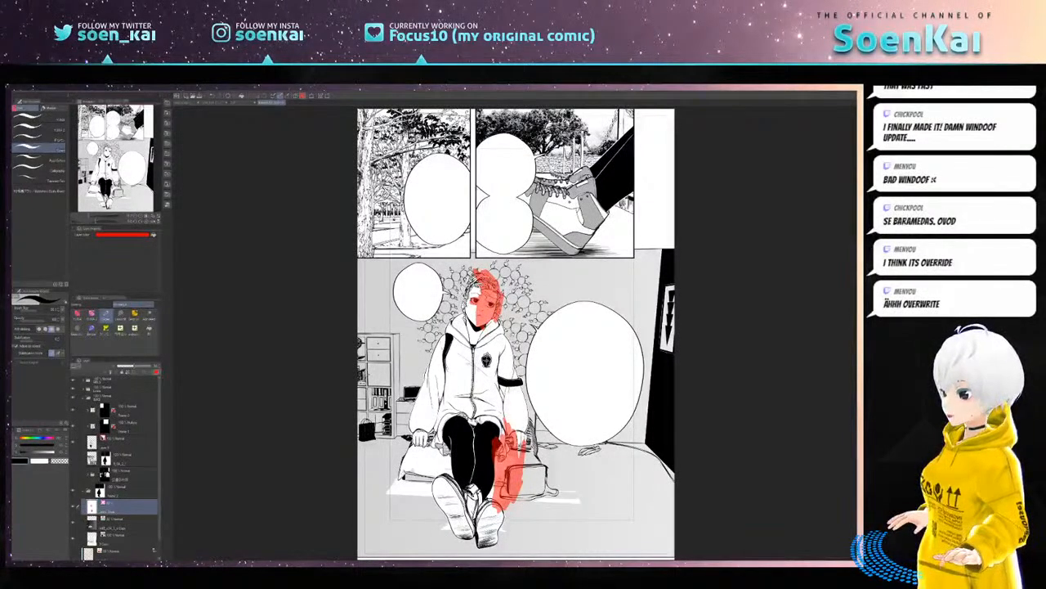
pyautogui.moveTo(484, 319)
pyautogui.mouseDown()
pyautogui.moveTo(477, 351)
pyautogui.moveTo(489, 366)
pyautogui.moveTo(468, 322)
pyautogui.moveTo(470, 340)
pyautogui.moveTo(464, 326)
pyautogui.moveTo(499, 325)
pyautogui.moveTo(490, 339)
pyautogui.moveTo(506, 327)
pyautogui.moveTo(481, 341)
pyautogui.moveTo(510, 378)
pyautogui.mouseUp()
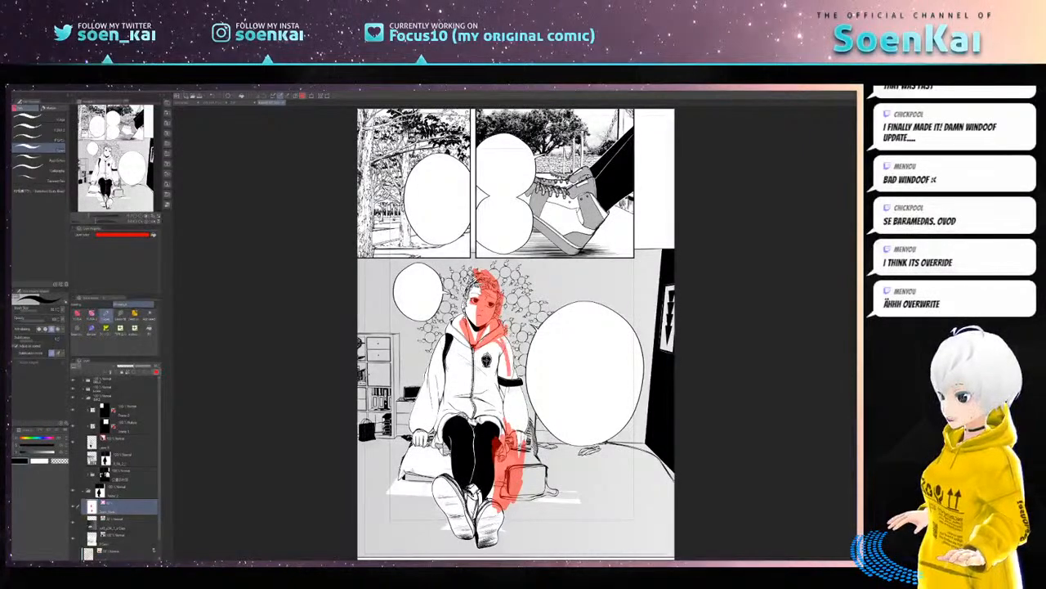
pyautogui.moveTo(501, 338)
pyautogui.mouseDown()
pyautogui.moveTo(517, 383)
pyautogui.moveTo(505, 377)
pyautogui.moveTo(505, 401)
pyautogui.moveTo(505, 379)
pyautogui.moveTo(519, 441)
pyautogui.mouseUp()
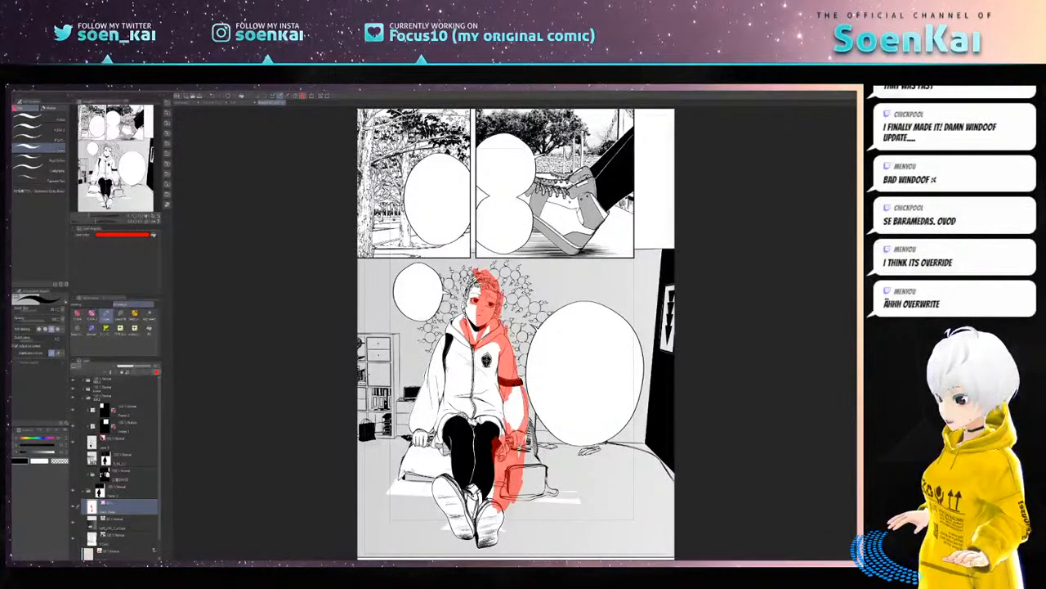
pyautogui.moveTo(511, 394)
pyautogui.mouseDown()
pyautogui.moveTo(510, 428)
pyautogui.moveTo(506, 419)
pyautogui.mouseUp()
pyautogui.moveTo(522, 389); pyautogui.dragTo(522, 422)
pyautogui.moveTo(519, 385); pyautogui.dragTo(518, 415)
pyautogui.moveTo(519, 394); pyautogui.dragTo(519, 430)
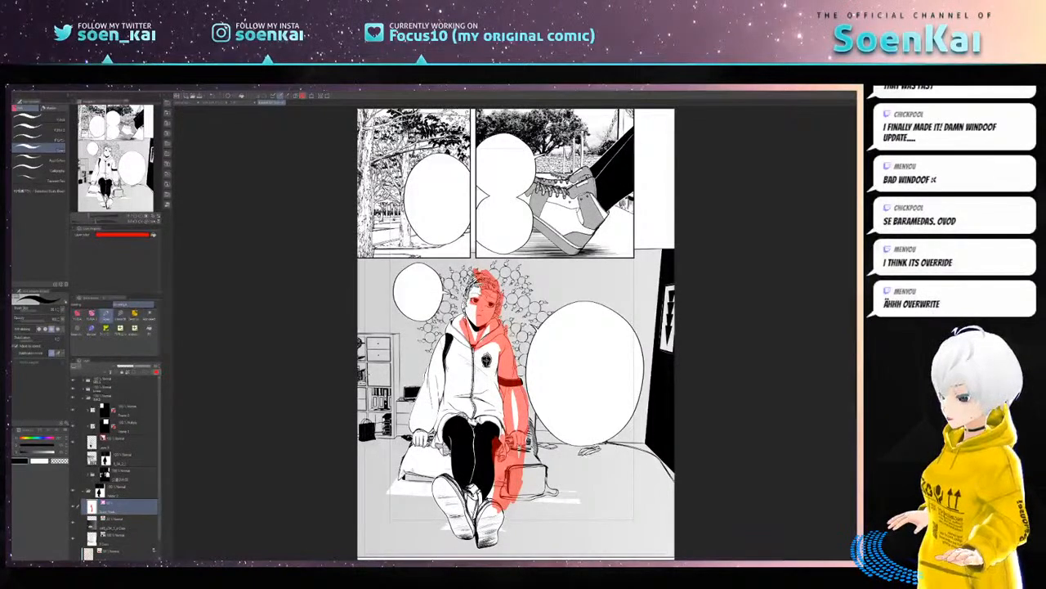
# - Extend the quick mask over half of the jacket front and along the other sleeve, and delete the quick mask layer
pyautogui.moveTo(477, 352)
pyautogui.mouseDown()
pyautogui.moveTo(478, 430)
pyautogui.moveTo(483, 336)
pyautogui.moveTo(485, 434)
pyautogui.mouseUp()
pyautogui.moveTo(479, 370)
pyautogui.mouseDown()
pyautogui.moveTo(478, 427)
pyautogui.moveTo(469, 417)
pyautogui.mouseUp()
pyautogui.moveTo(446, 353); pyautogui.dragTo(427, 451)
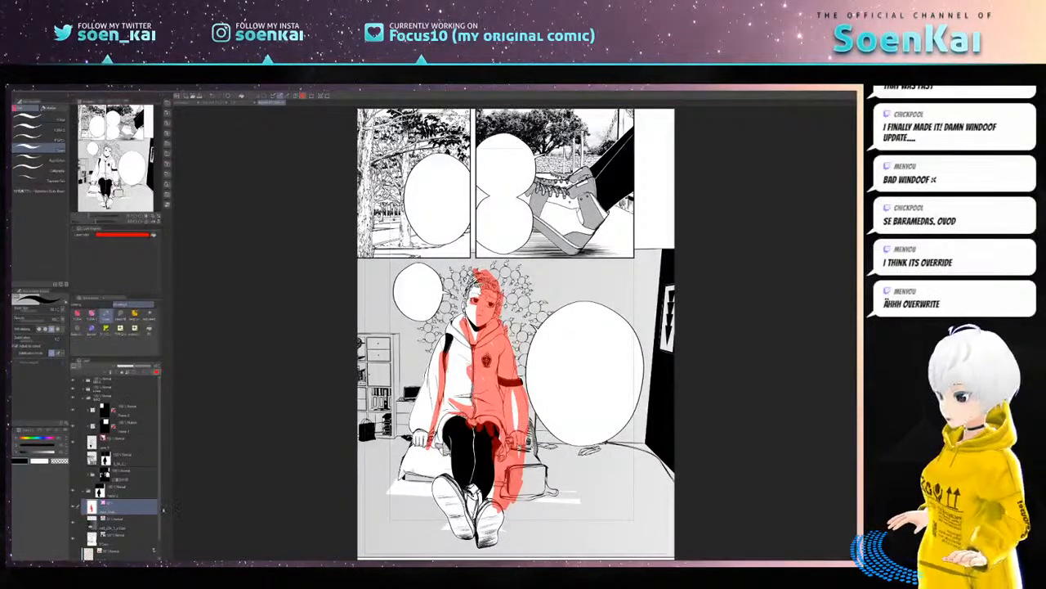
pyautogui.press('Delete')
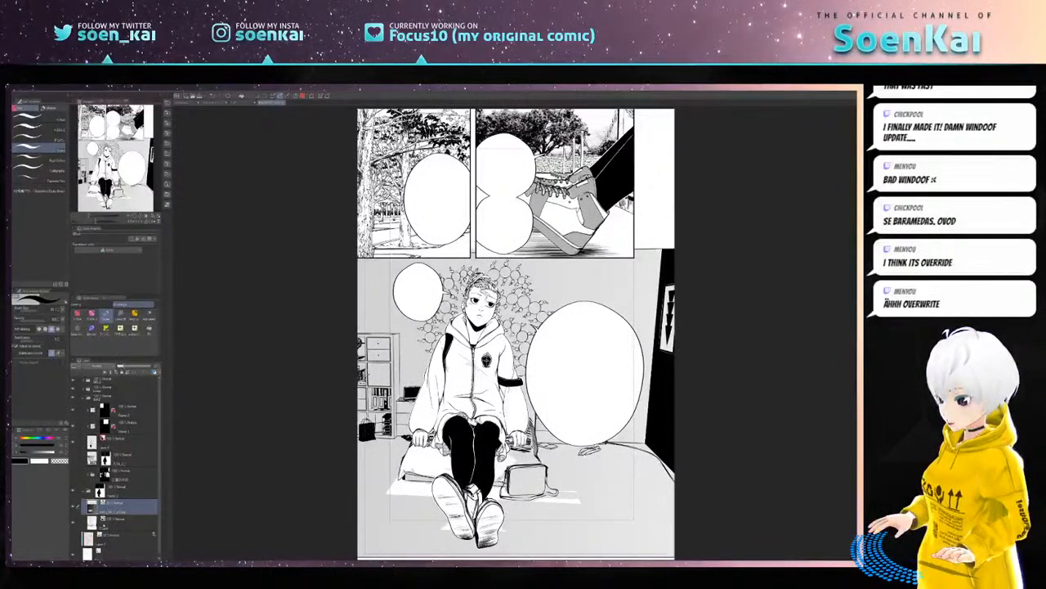
# - Toggle the character layer's visibility off and on, try moving it into the masked background folder, and undo the move
pyautogui.click(109, 521)
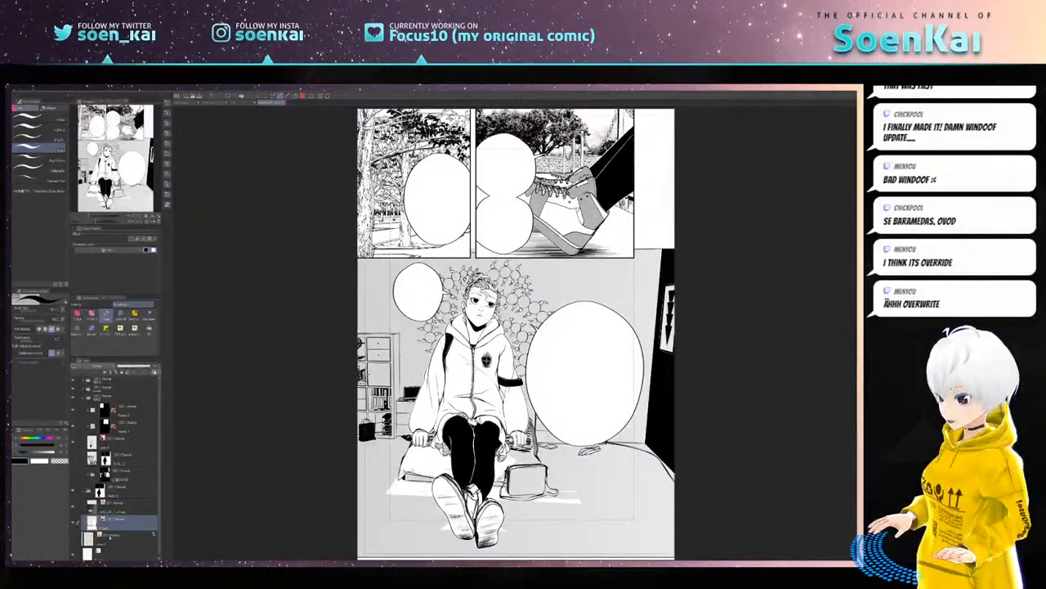
pyautogui.click(116, 442)
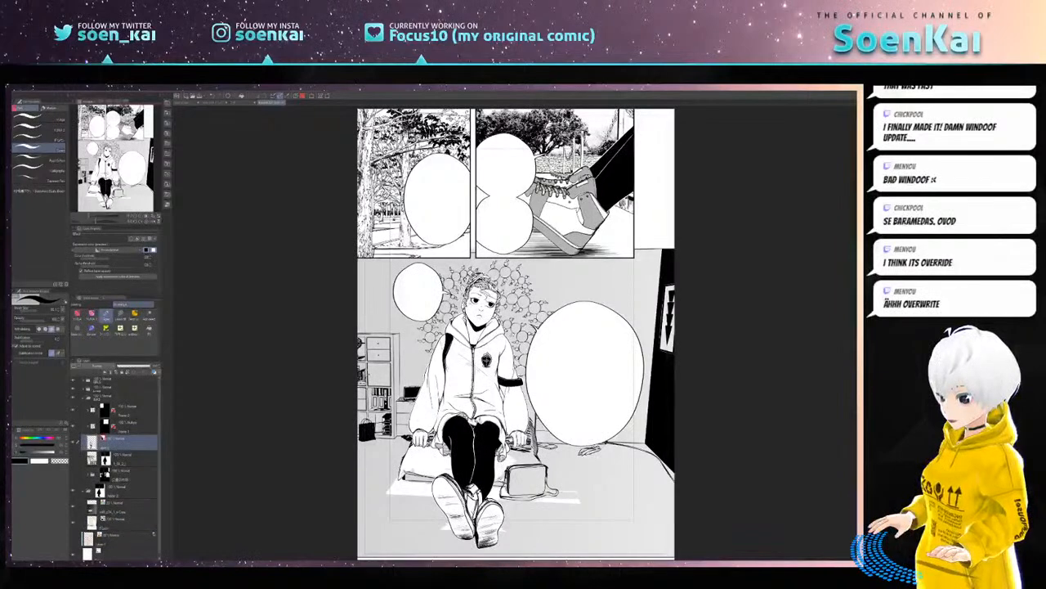
pyautogui.click(73, 443)
pyautogui.click(73, 443)
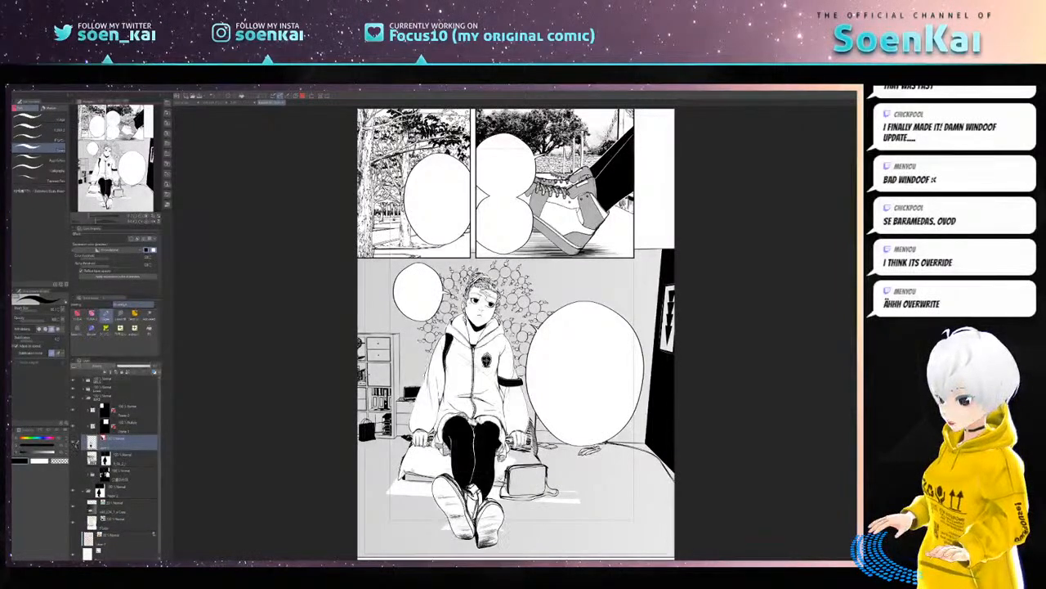
pyautogui.moveTo(114, 446); pyautogui.dragTo(99, 515)
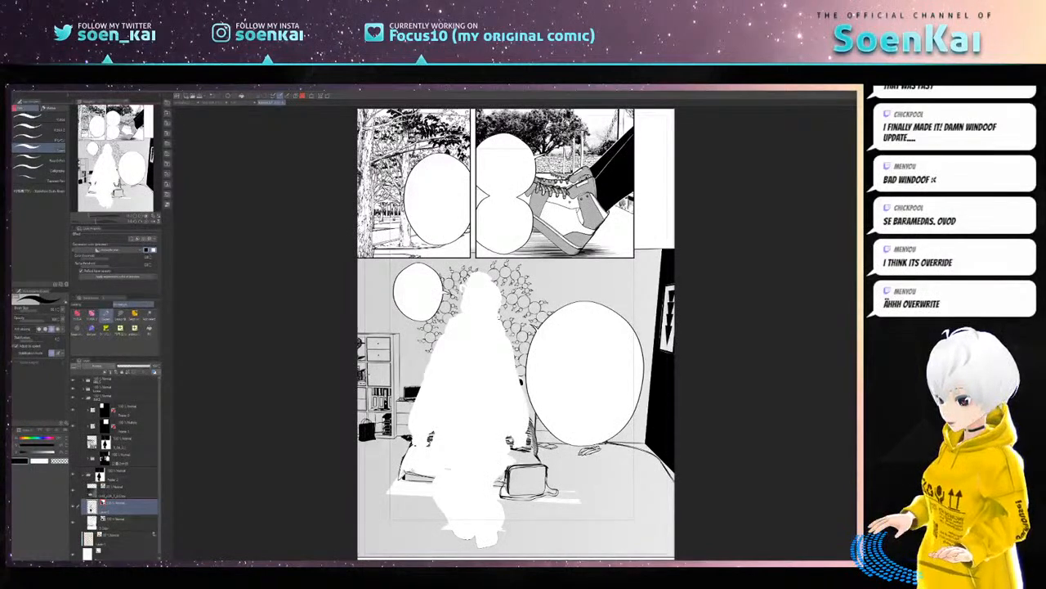
pyautogui.click(115, 474)
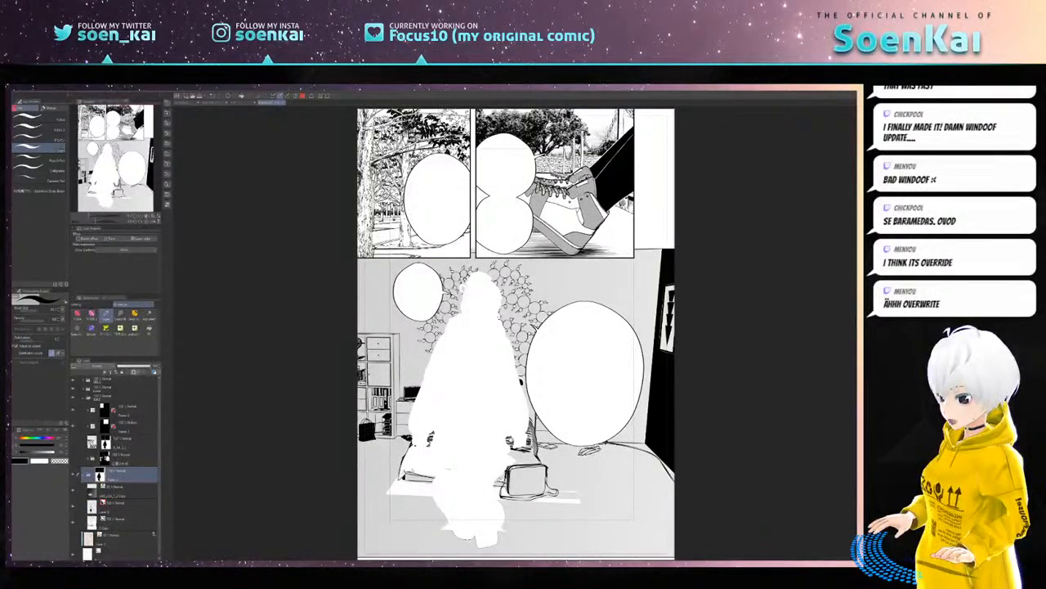
pyautogui.hotkey('ctrl', 'z')
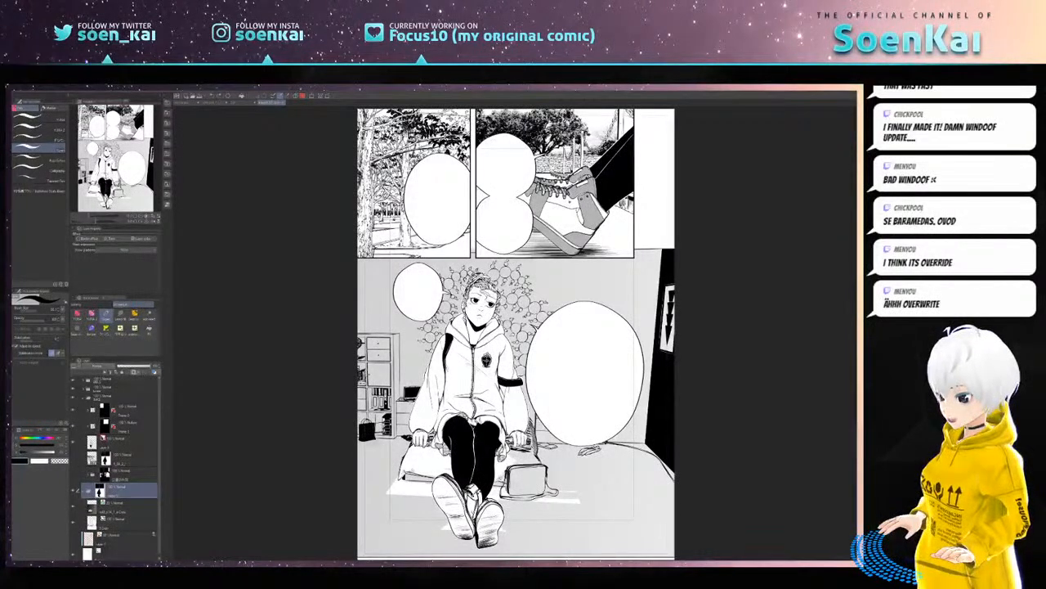
# - Move the bedroom shadow layer out of the masked folder to directly above the character's layer
pyautogui.moveTo(114, 510); pyautogui.dragTo(112, 442)
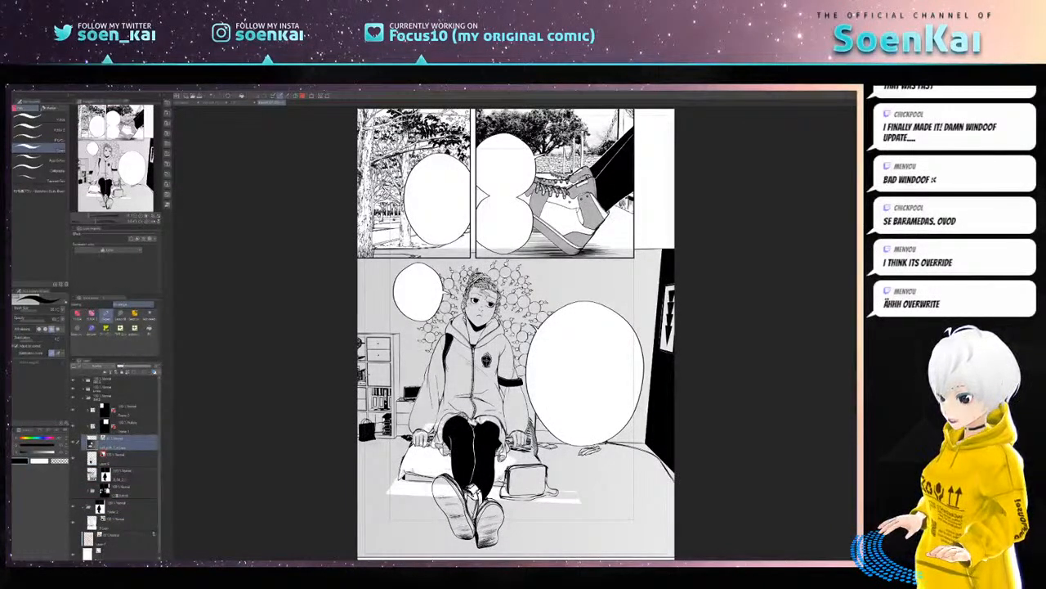
pyautogui.moveTo(111, 441)
pyautogui.mouseDown()
pyautogui.moveTo(112, 462)
pyautogui.moveTo(111, 442)
pyautogui.mouseUp()
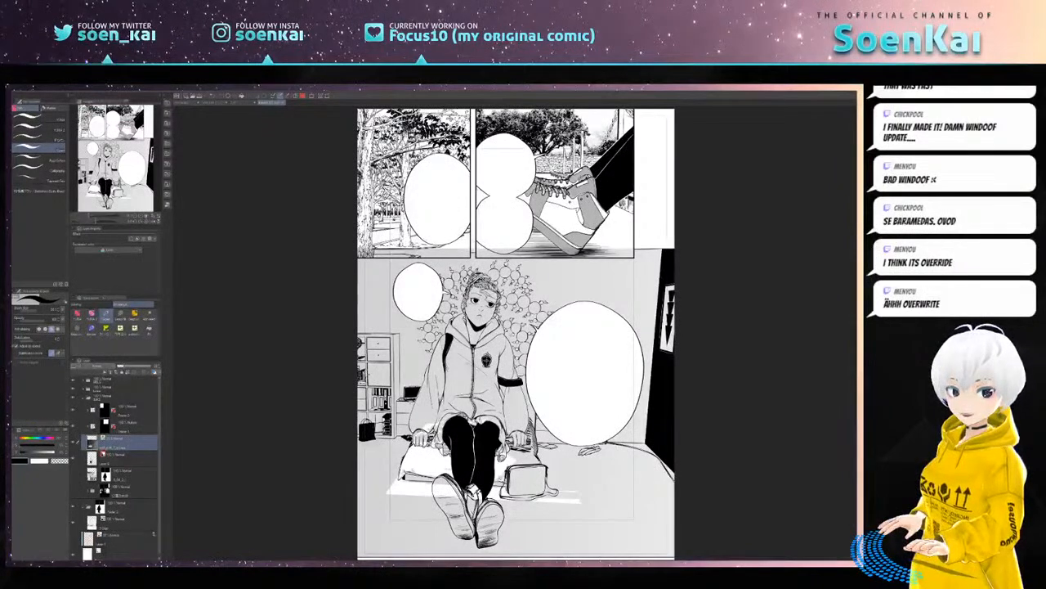
# - Close the comic page, the bedroom composite and the black-and-white shadow image without saving, returning to the workflow diagram
pyautogui.click(283, 103)
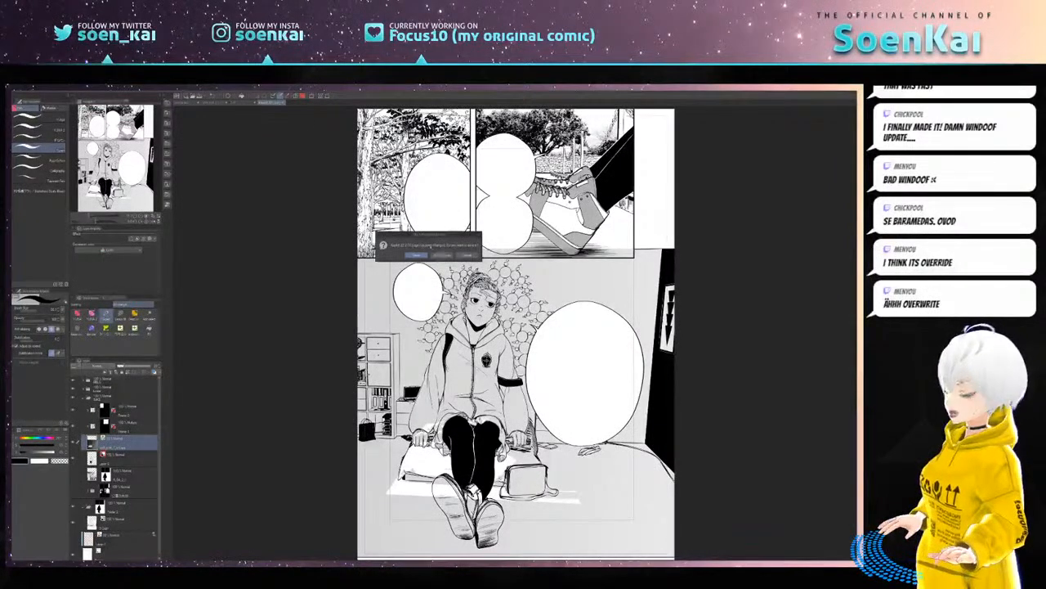
pyautogui.click(440, 255)
pyautogui.click(254, 103)
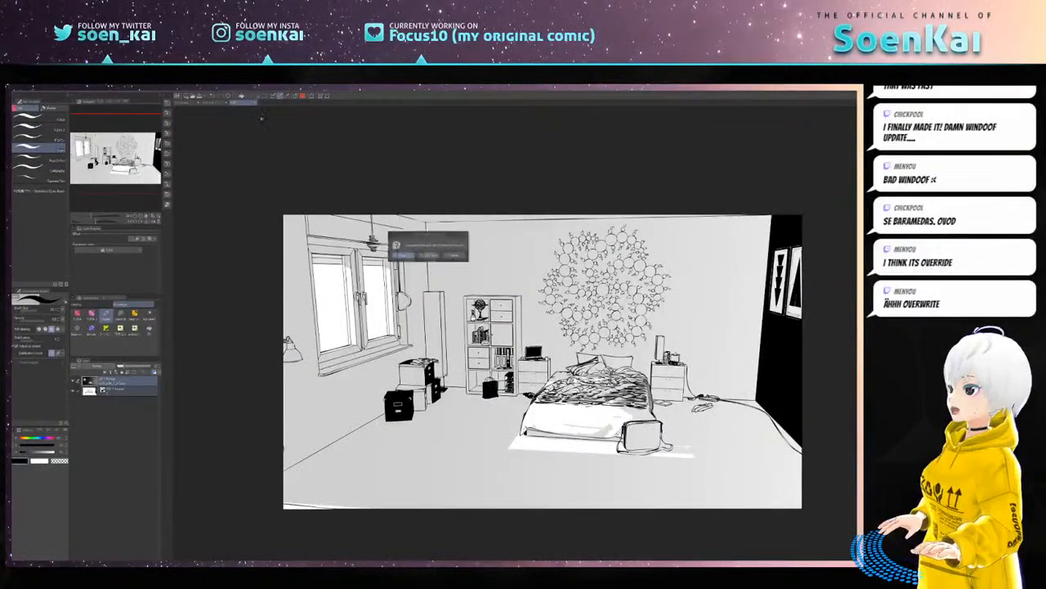
pyautogui.click(429, 255)
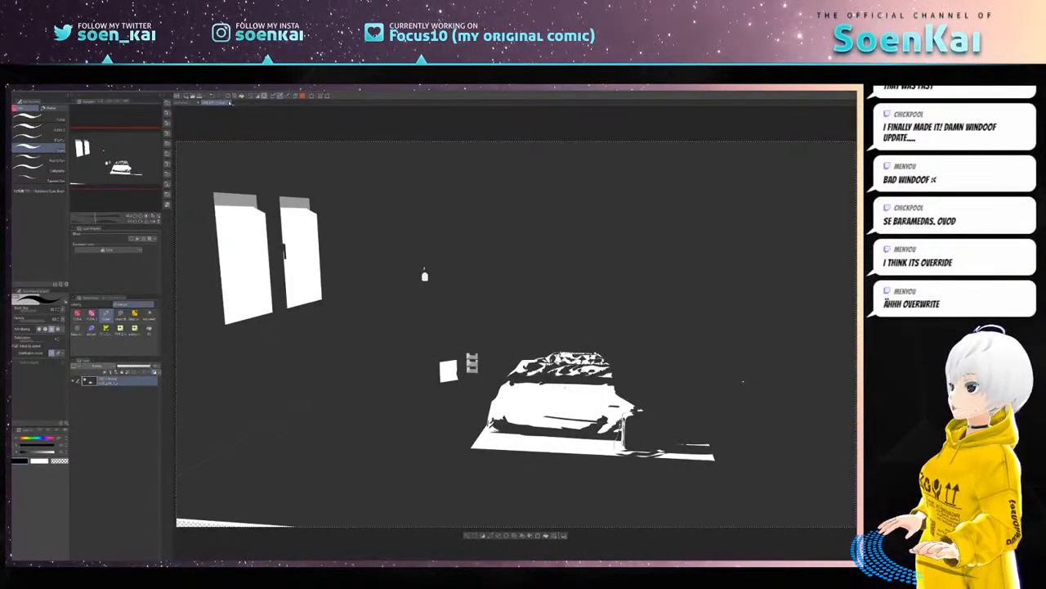
pyautogui.click(229, 103)
pyautogui.click(432, 252)
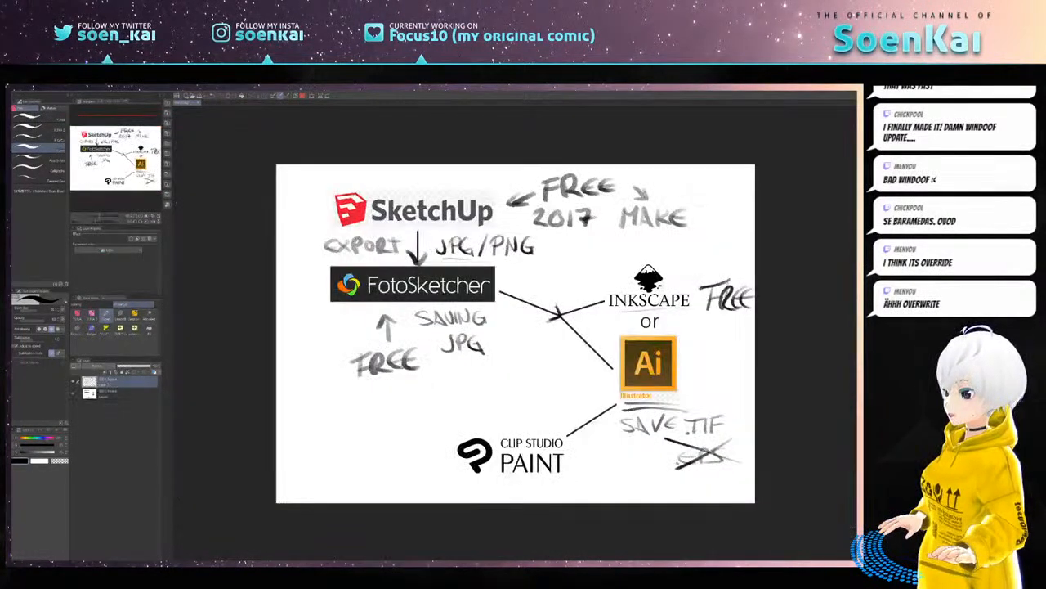